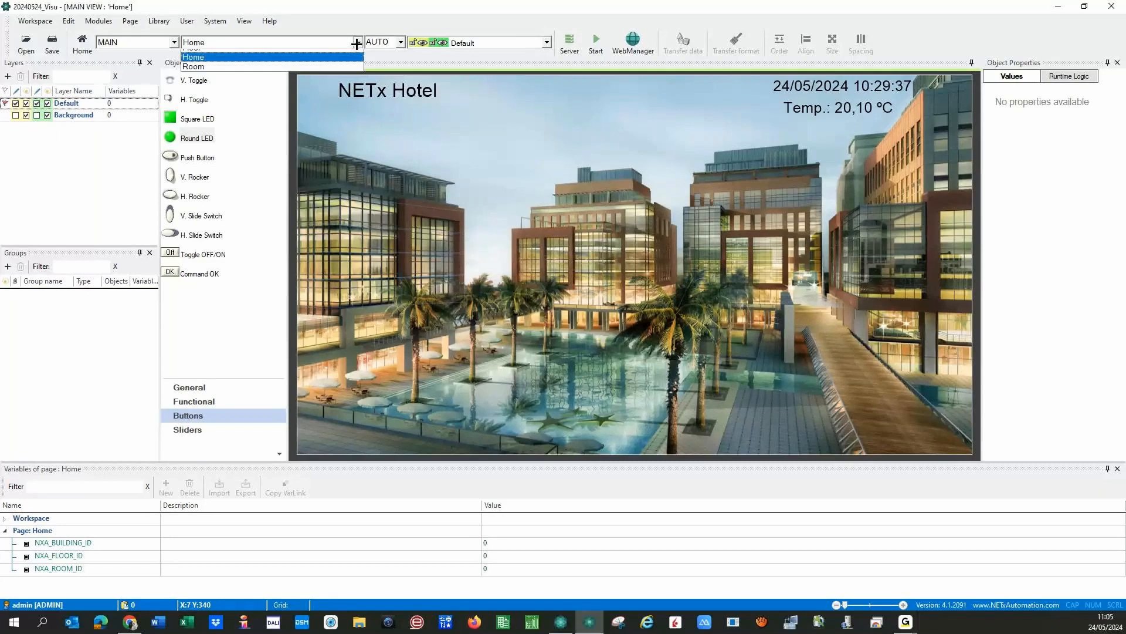
Step: Switch to the Room page and open the parameters of the round LED on the ceiling
click(207, 74)
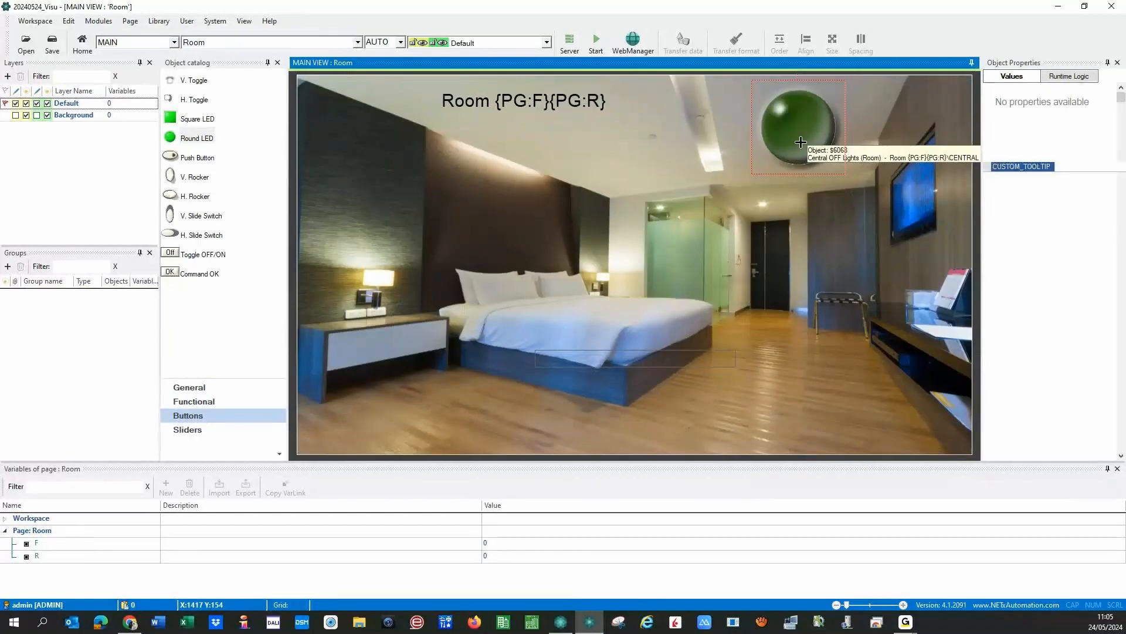
click(800, 142)
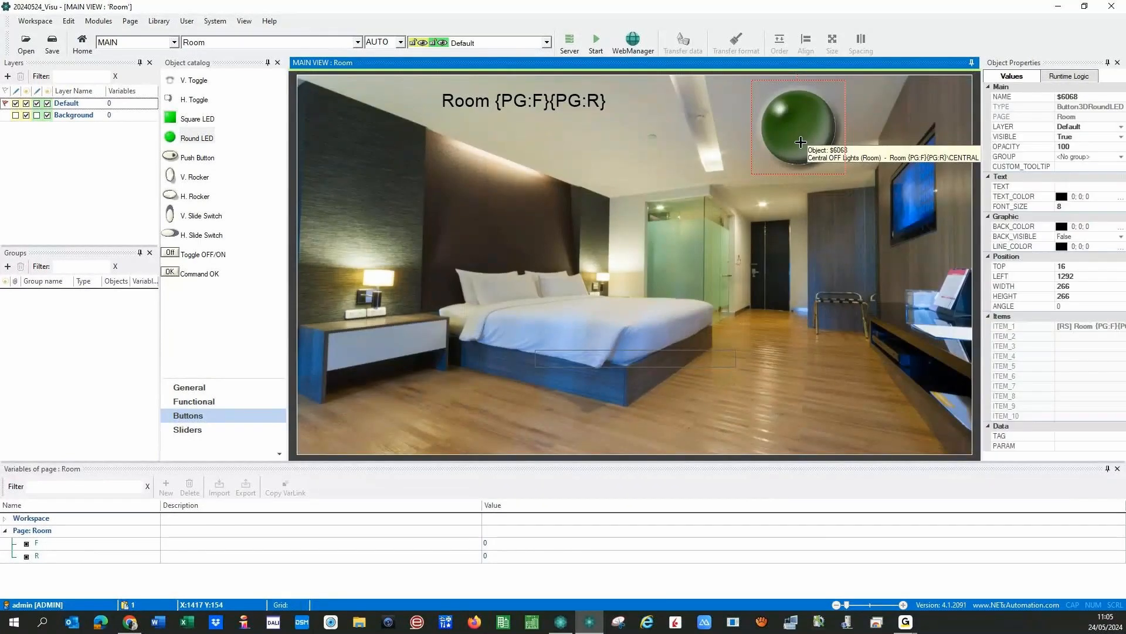
mouse_move(800, 142)
mouse_down()
mouse_move(781, 133)
mouse_move(791, 140)
mouse_up()
double_click(790, 140)
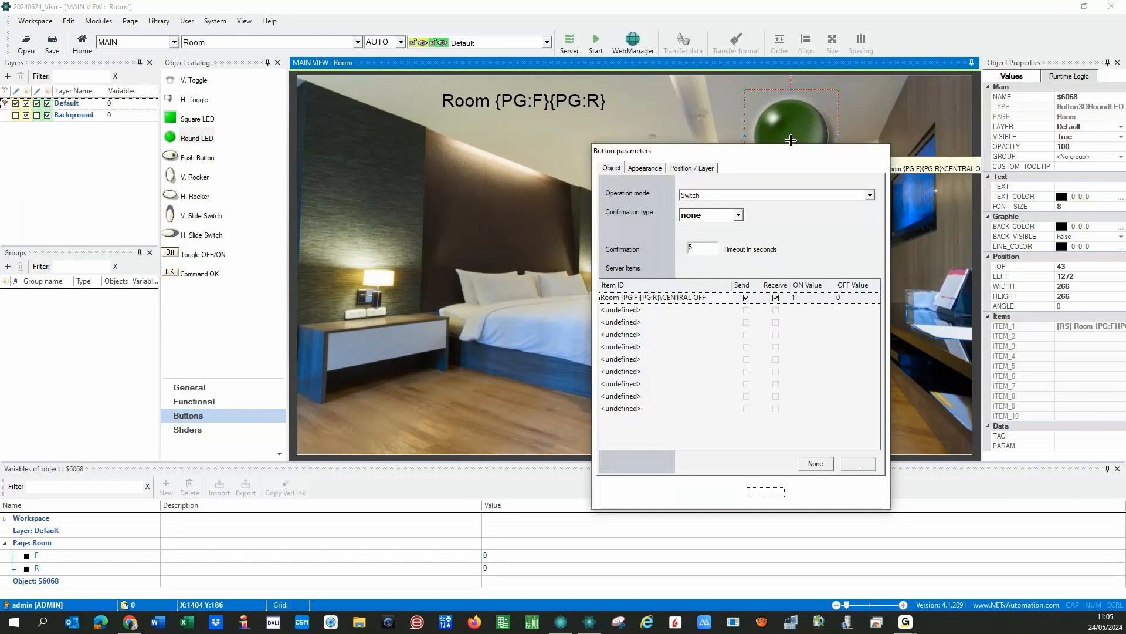
Step: Copy the item ID "Room {PG:F}{PG:R}\CENTRAL OFF" from the LED's first server item and close its parameters without changes
click(607, 298)
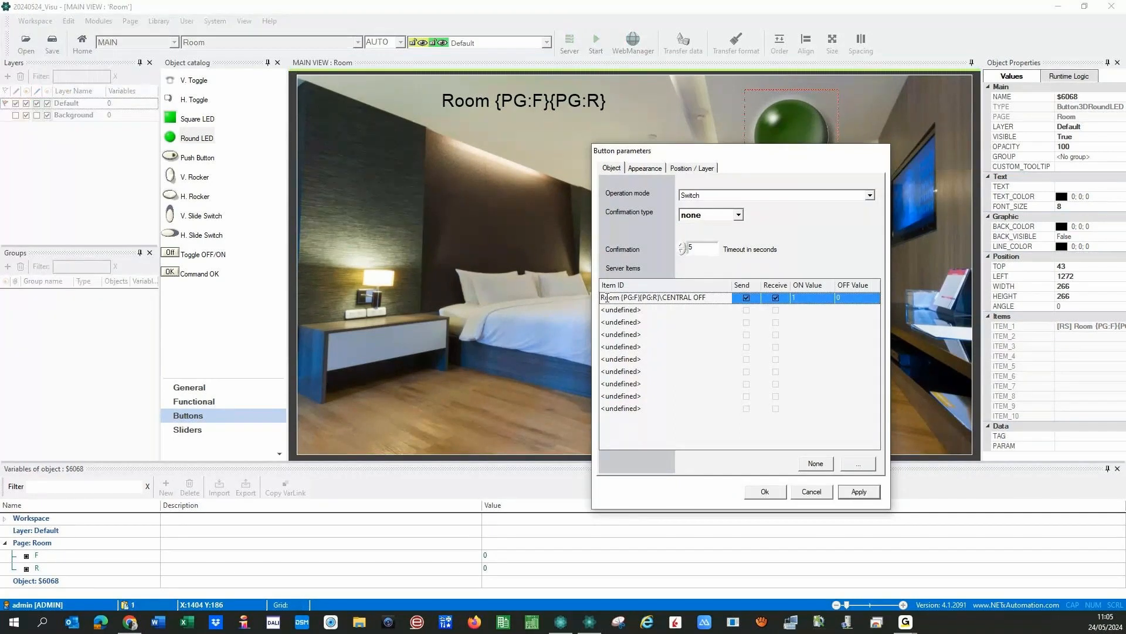
click(607, 297)
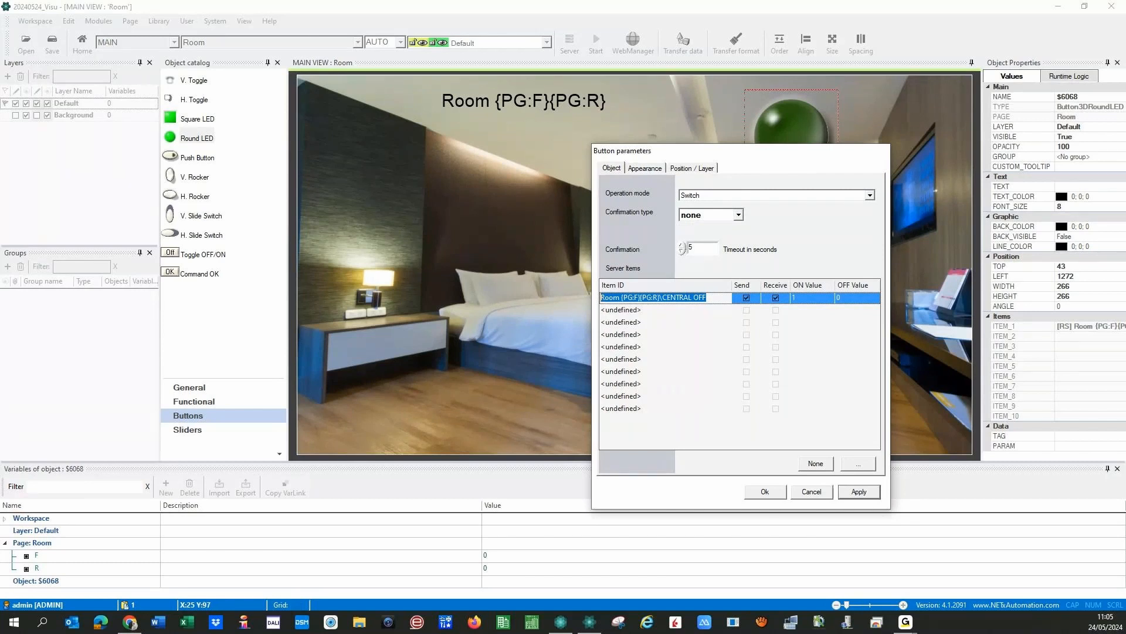
click(601, 337)
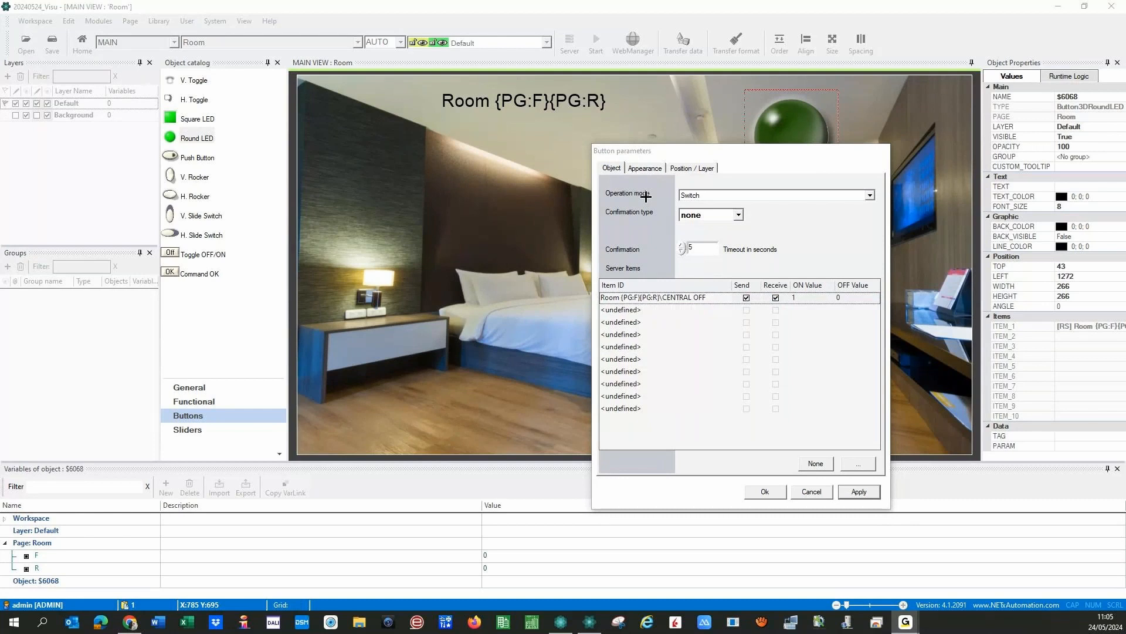
double_click(715, 303)
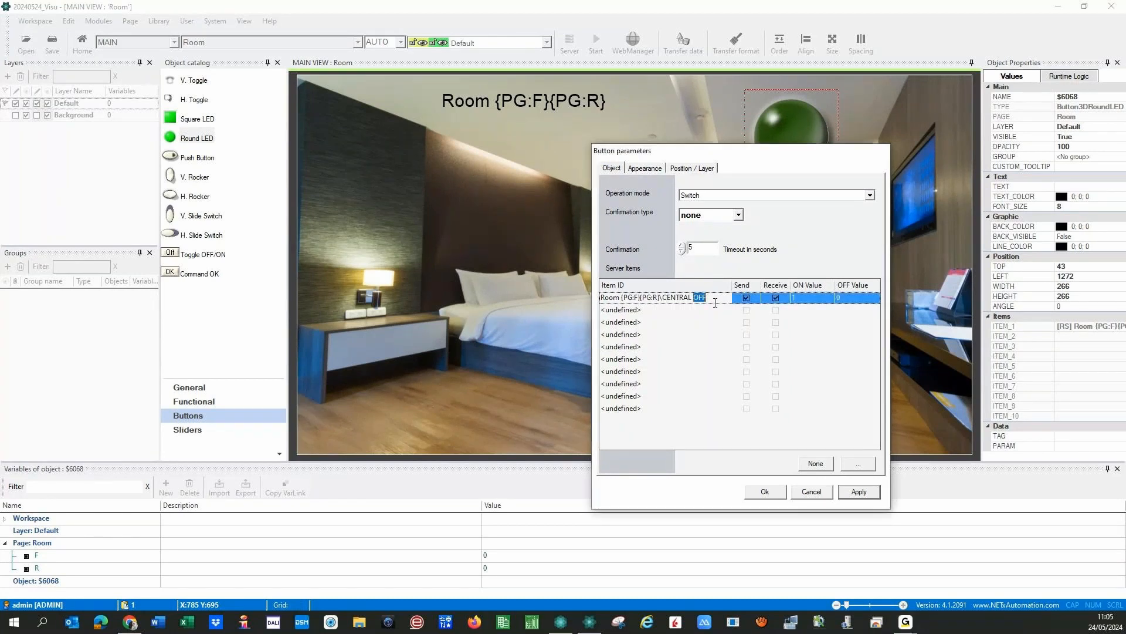
drag(715, 302, 607, 296)
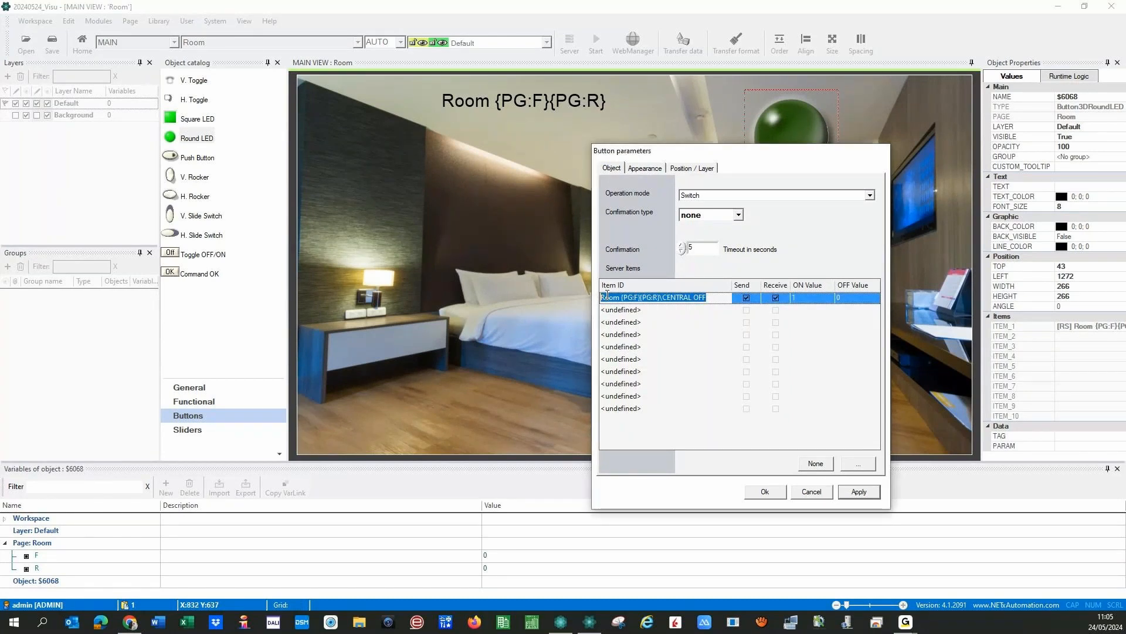
right_click(607, 295)
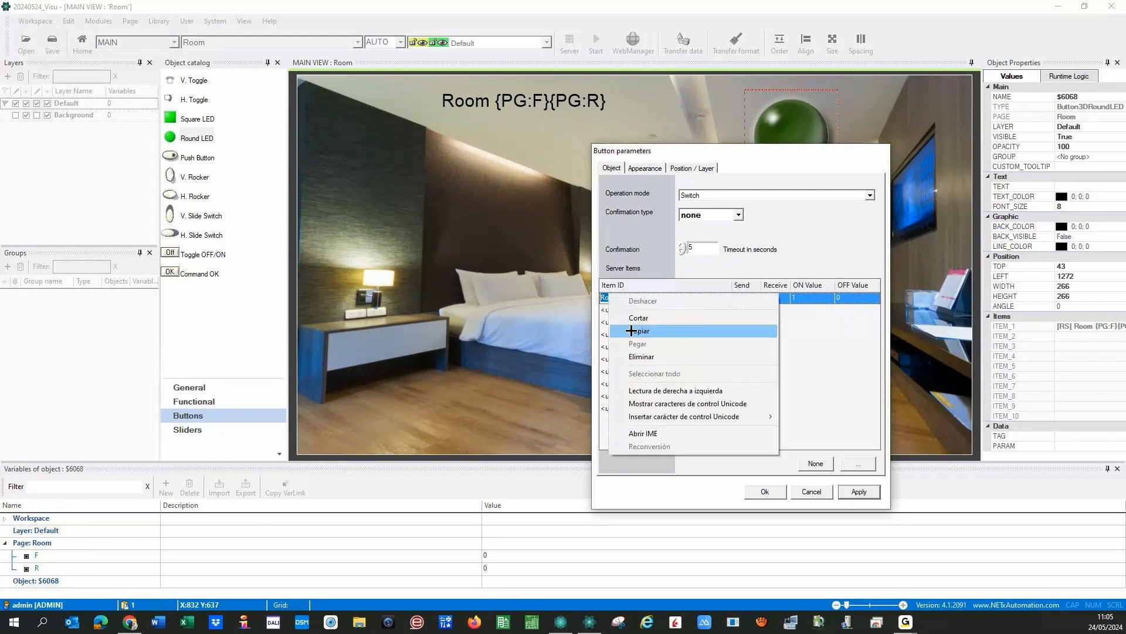
click(631, 331)
click(803, 492)
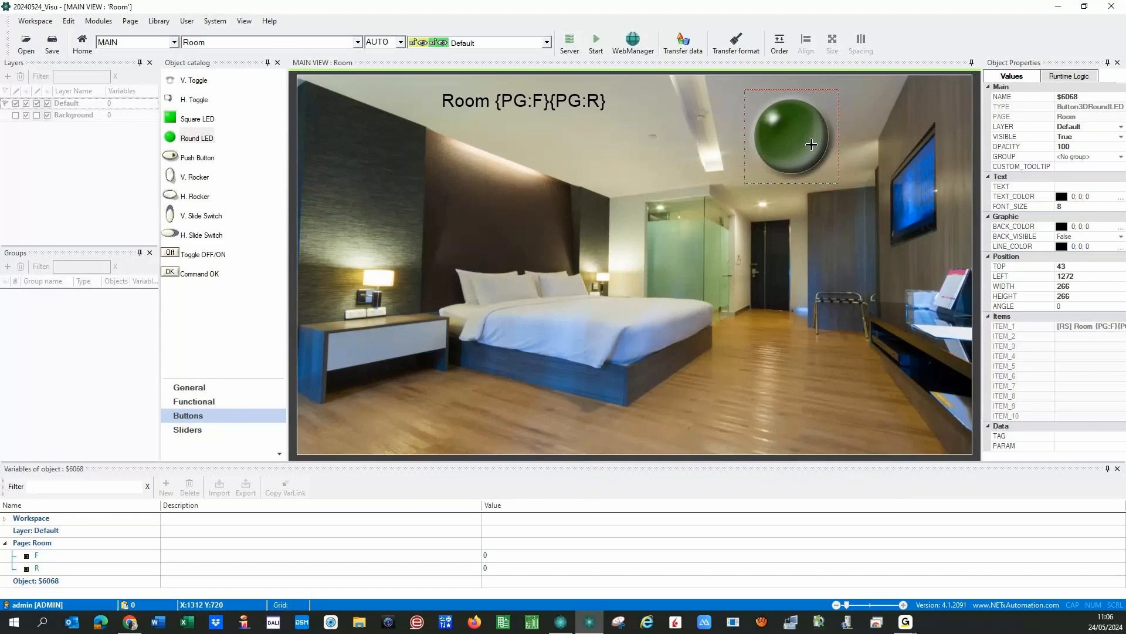
Step: Delete the round LED and place Button-Light-Rect2 from the NETx Style Green library in its spot on the ceiling
key(Delete)
click(196, 388)
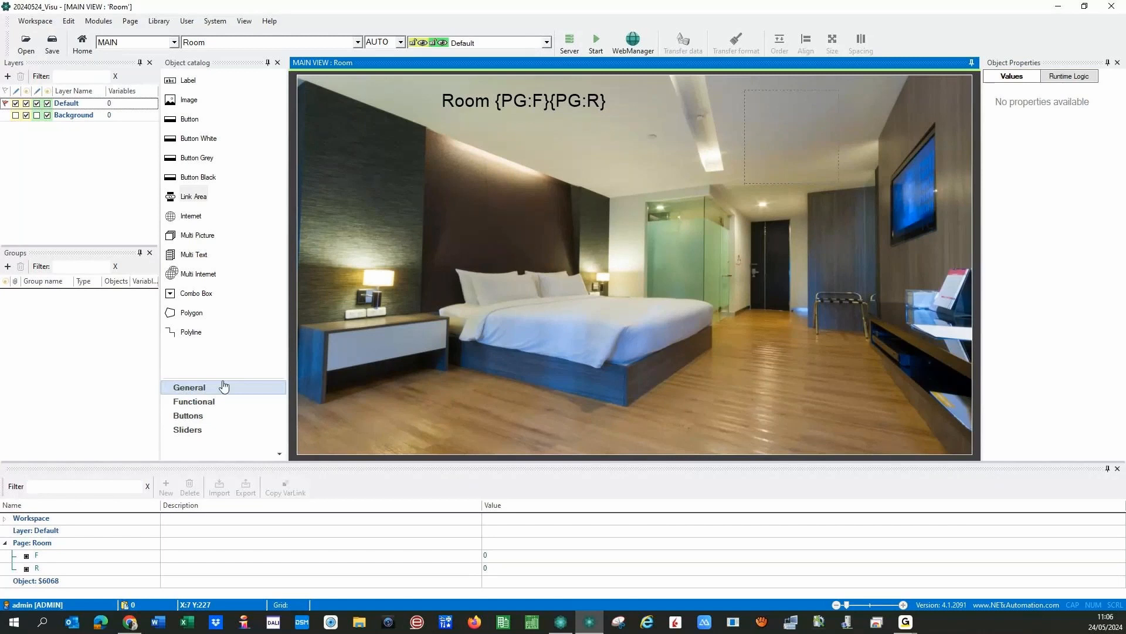
click(199, 420)
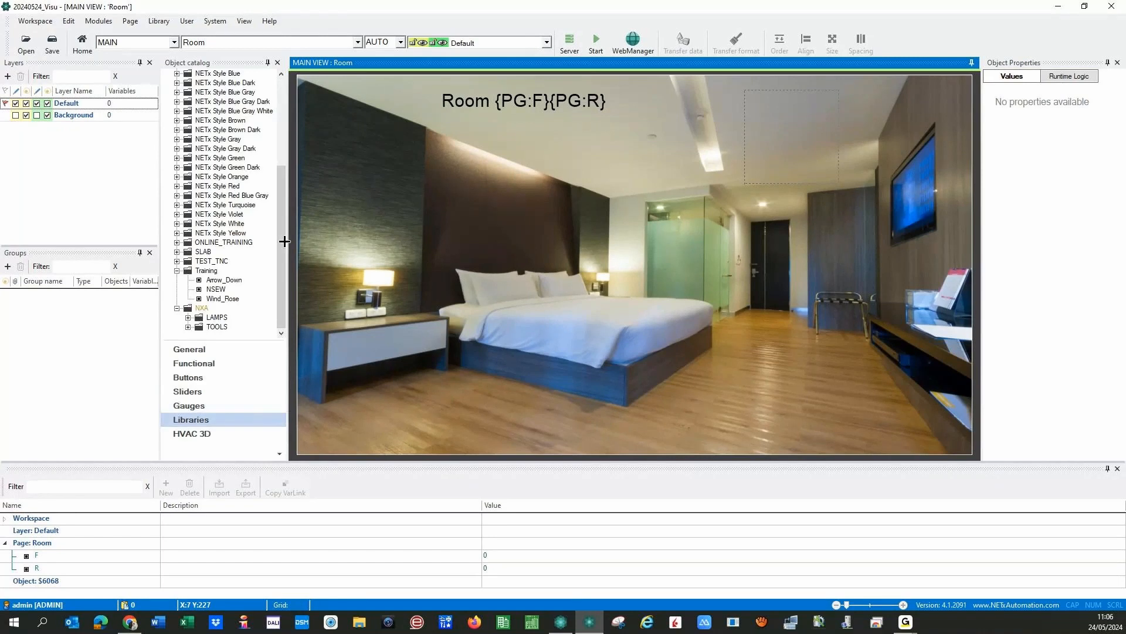
click(279, 207)
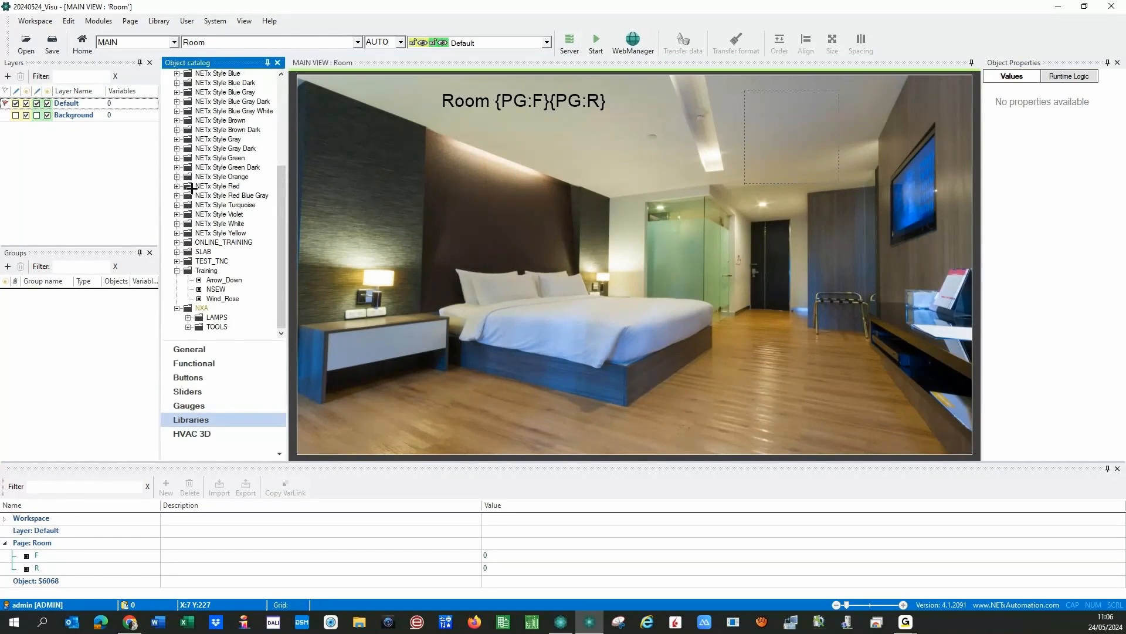
click(177, 159)
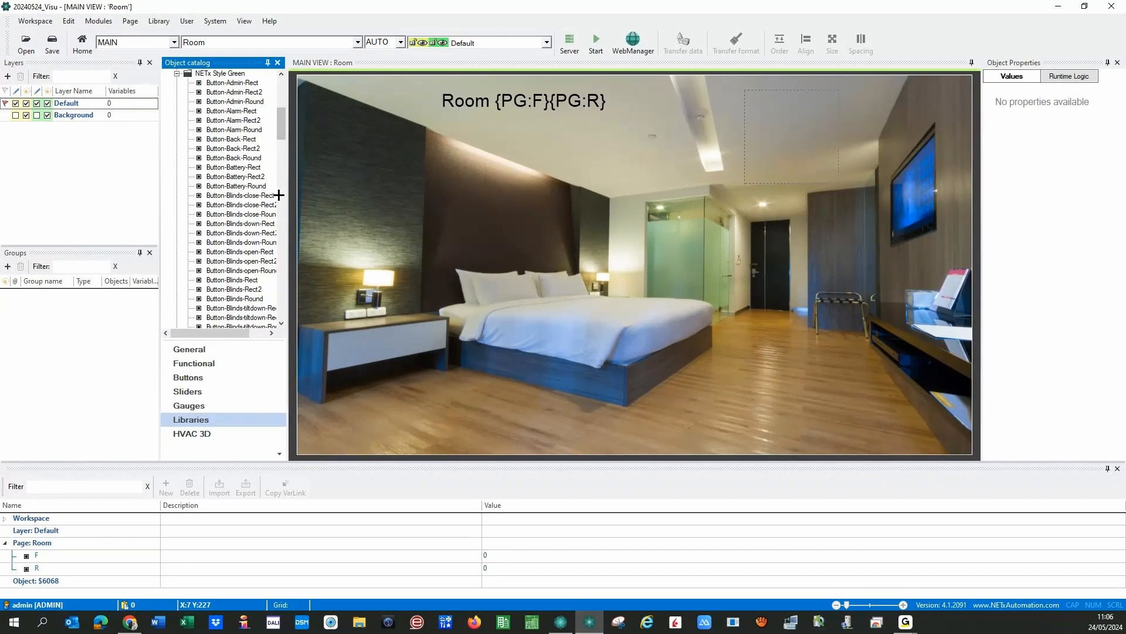
scroll(279, 195, down, 8)
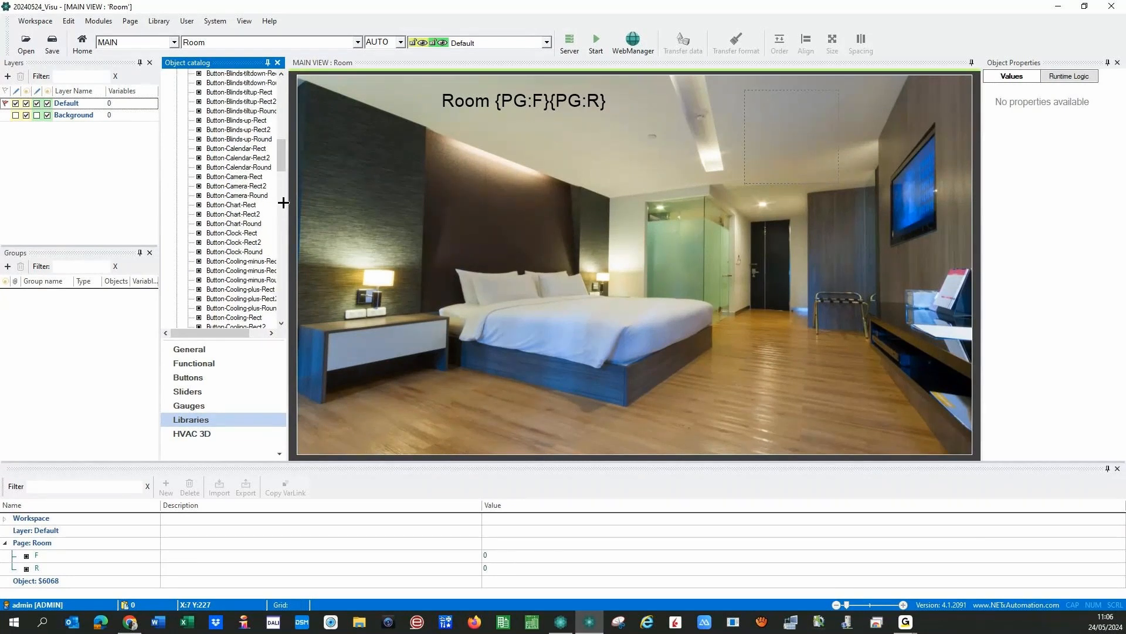
scroll(276, 235, down, 15)
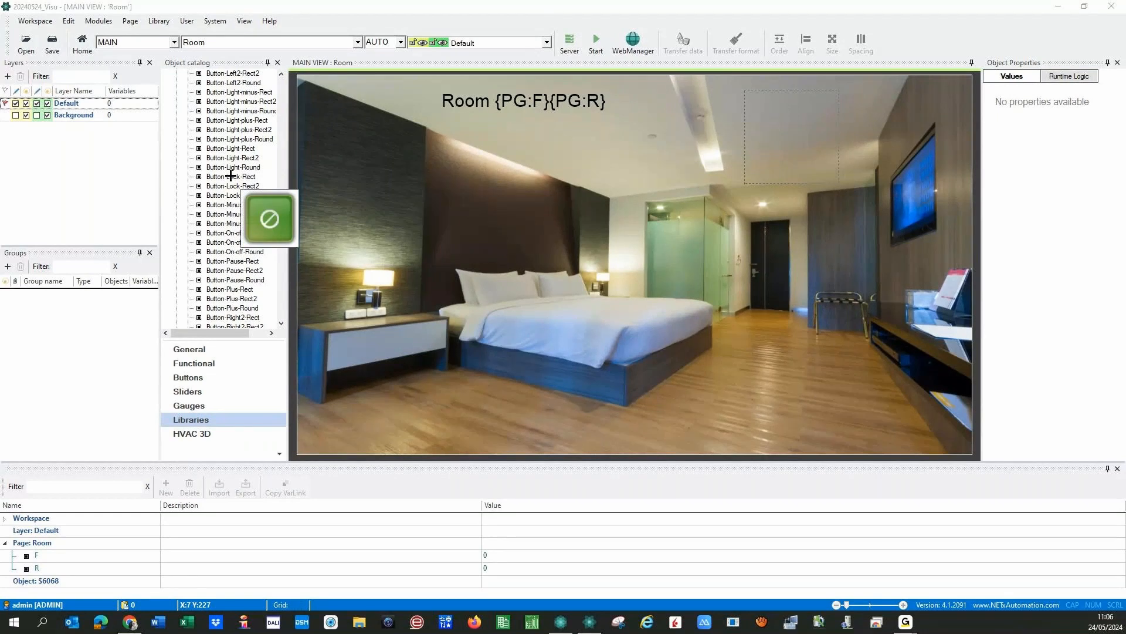
drag(230, 176, 799, 145)
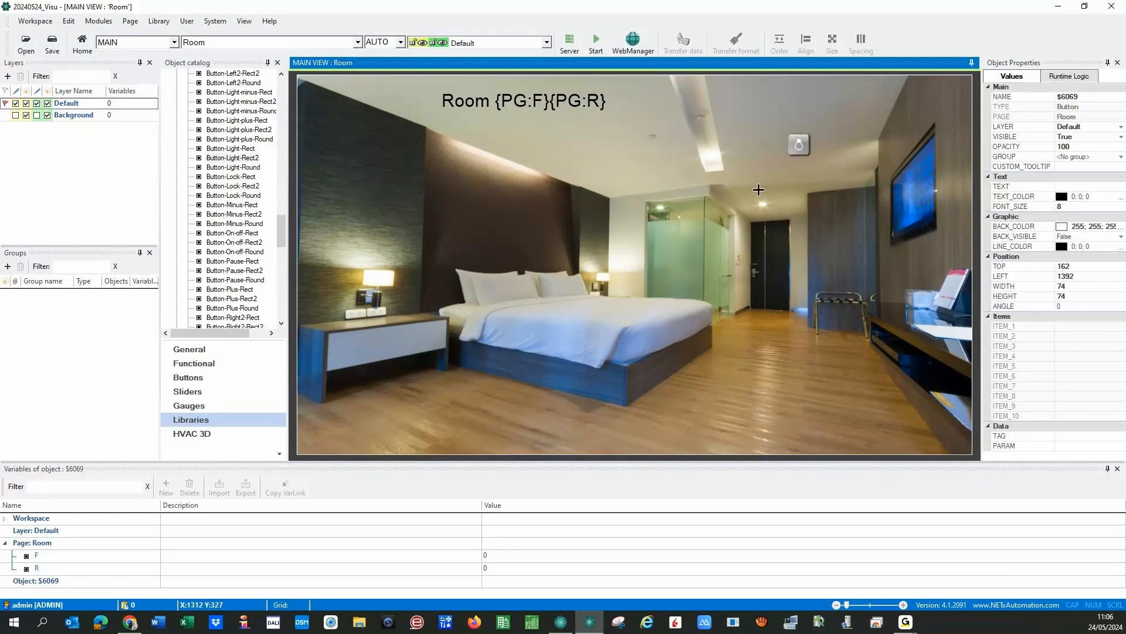
Step: Link the new light button's first server item to "Room {PG:F}{PG:R}\CENTRAL OFF" with Send and Receive enabled
click(803, 141)
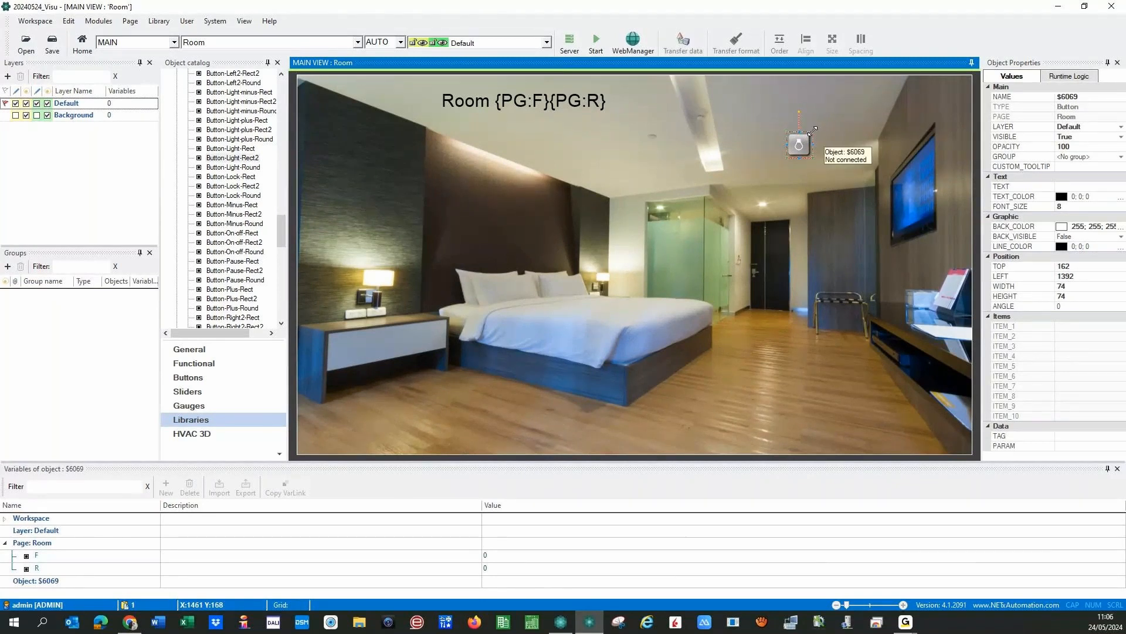
double_click(799, 144)
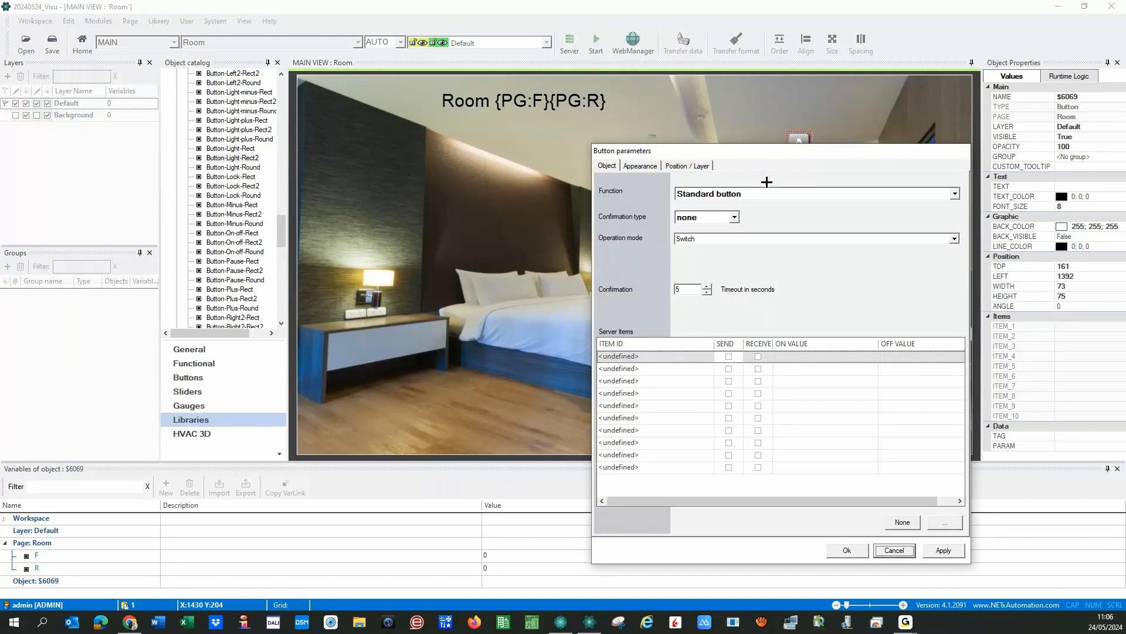
click(663, 356)
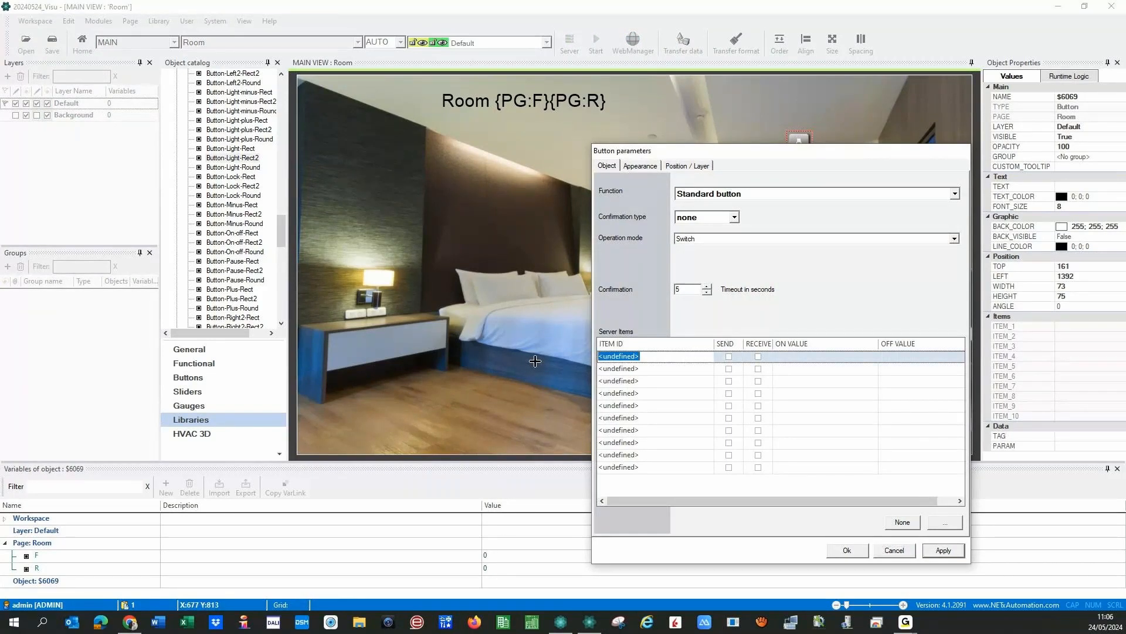
key(ctrl+v)
click(758, 357)
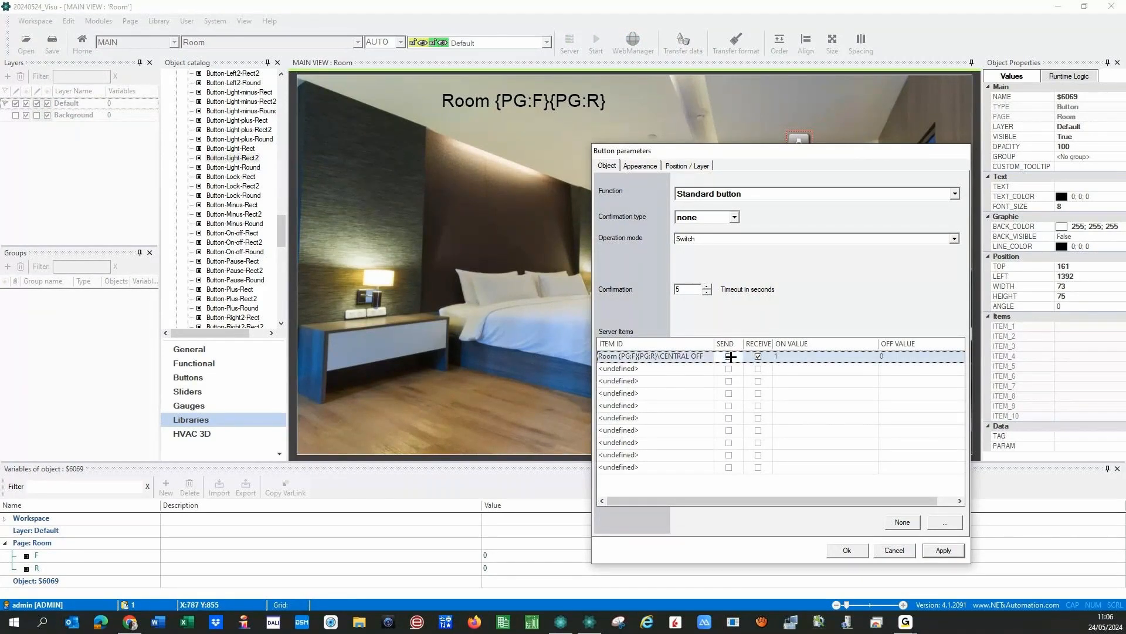
click(729, 356)
key(Down)
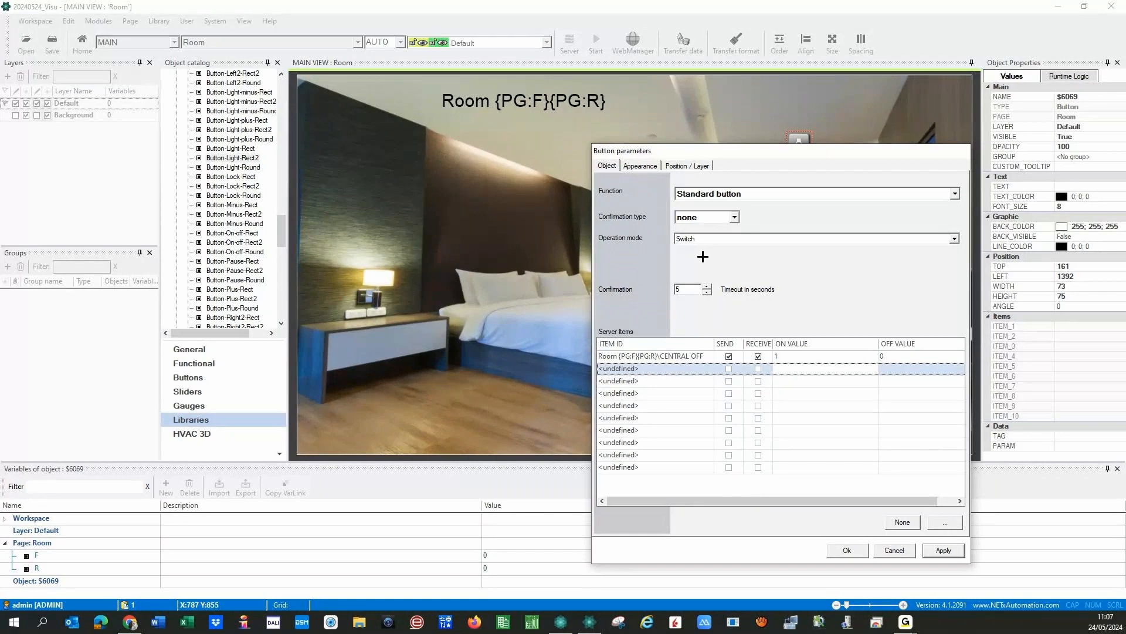
Step: Examine the ON and OFF values of the linked server item
click(801, 356)
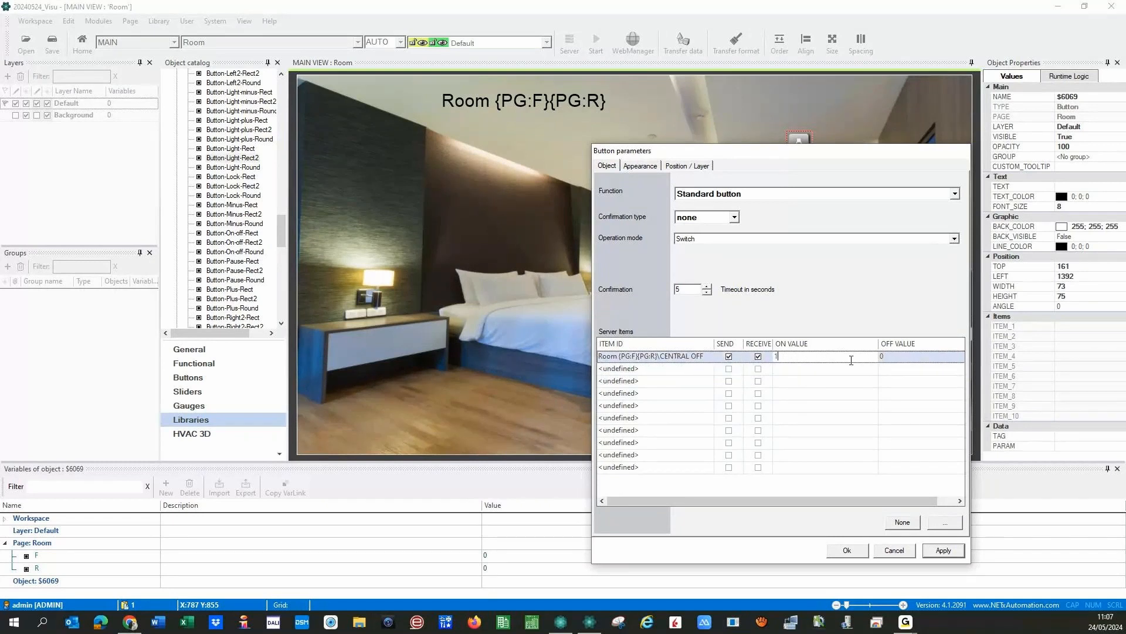
click(905, 357)
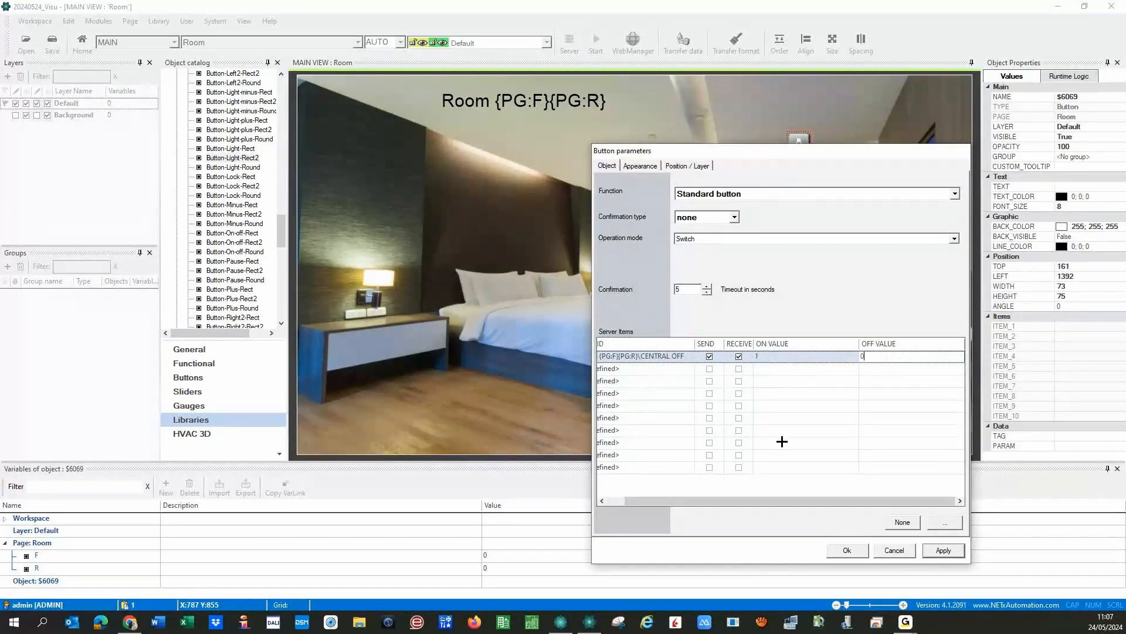
drag(745, 501, 694, 515)
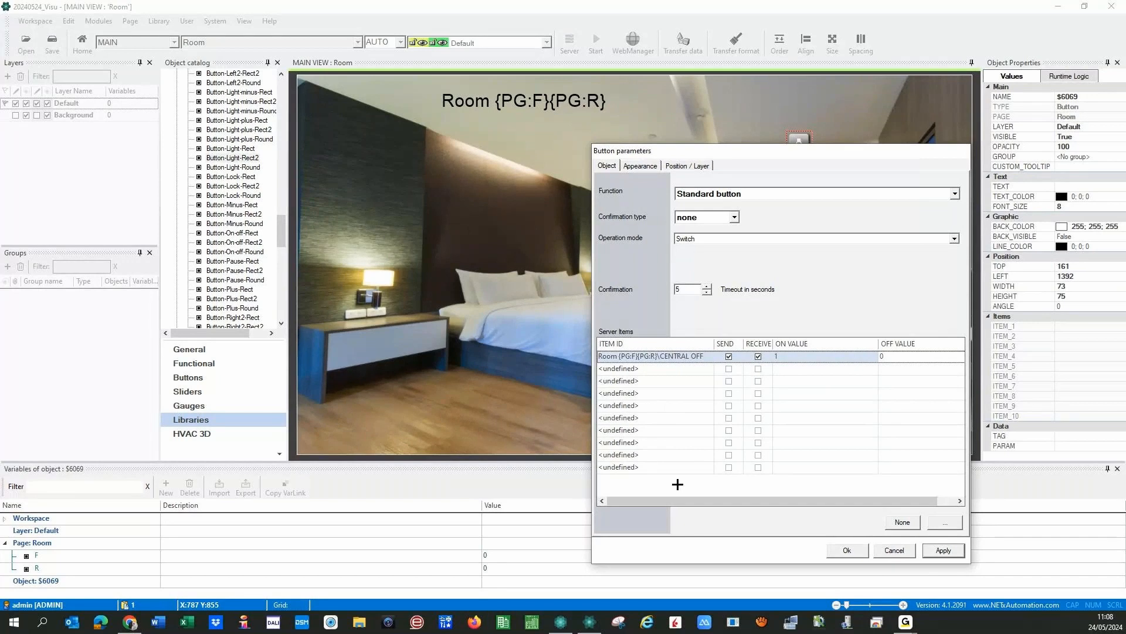
Step: Look through the operation modes and functions available for the light button, keeping the current selections
click(955, 239)
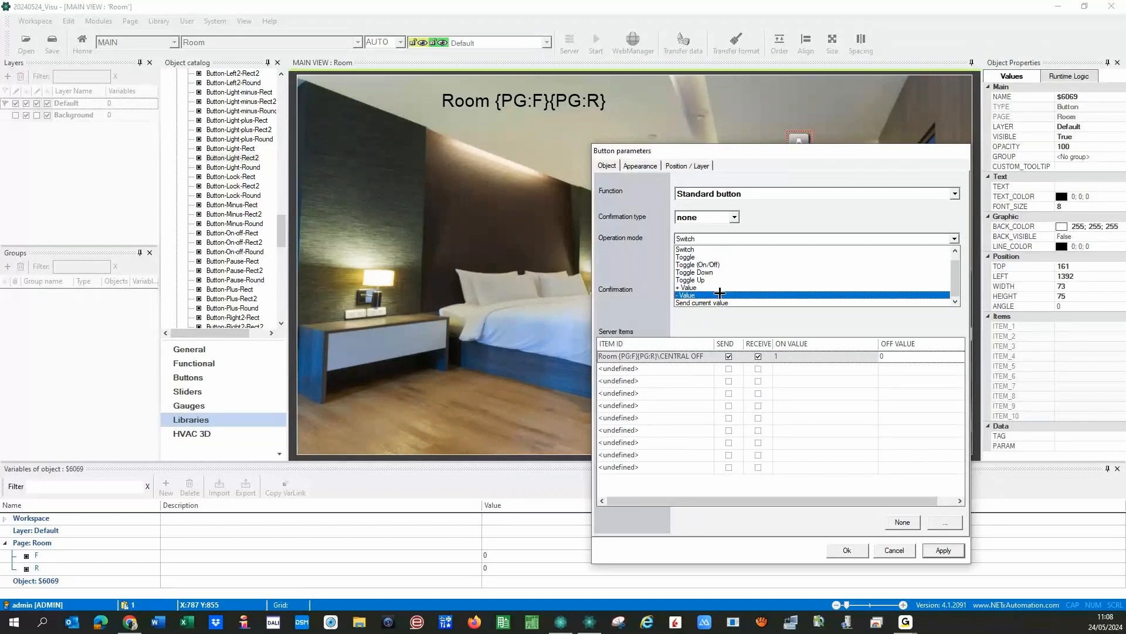
click(660, 268)
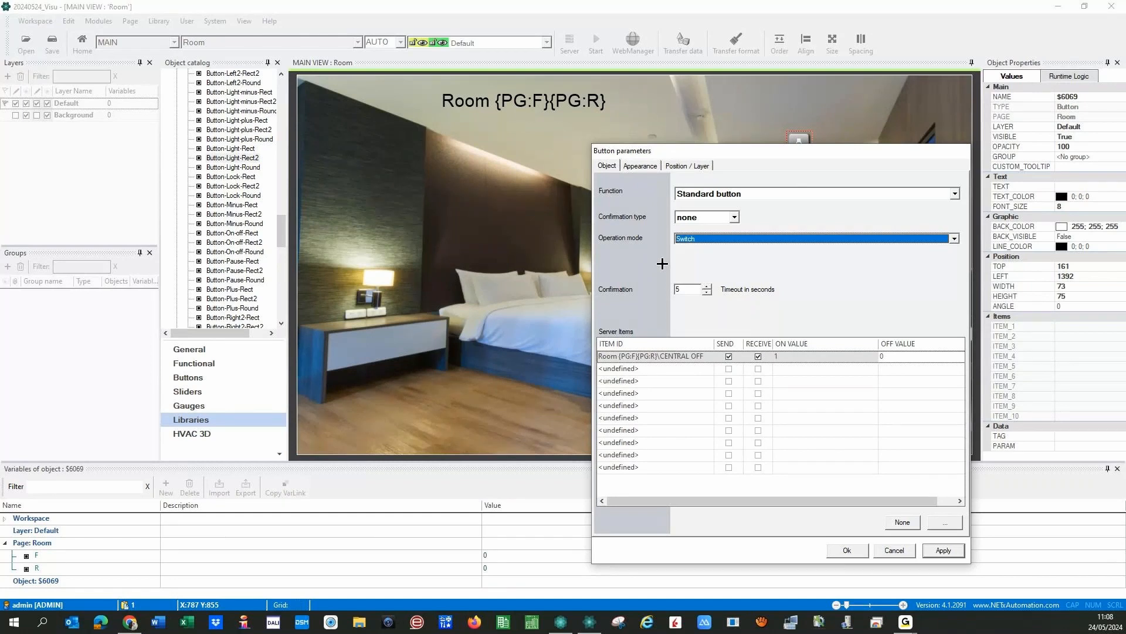
click(954, 193)
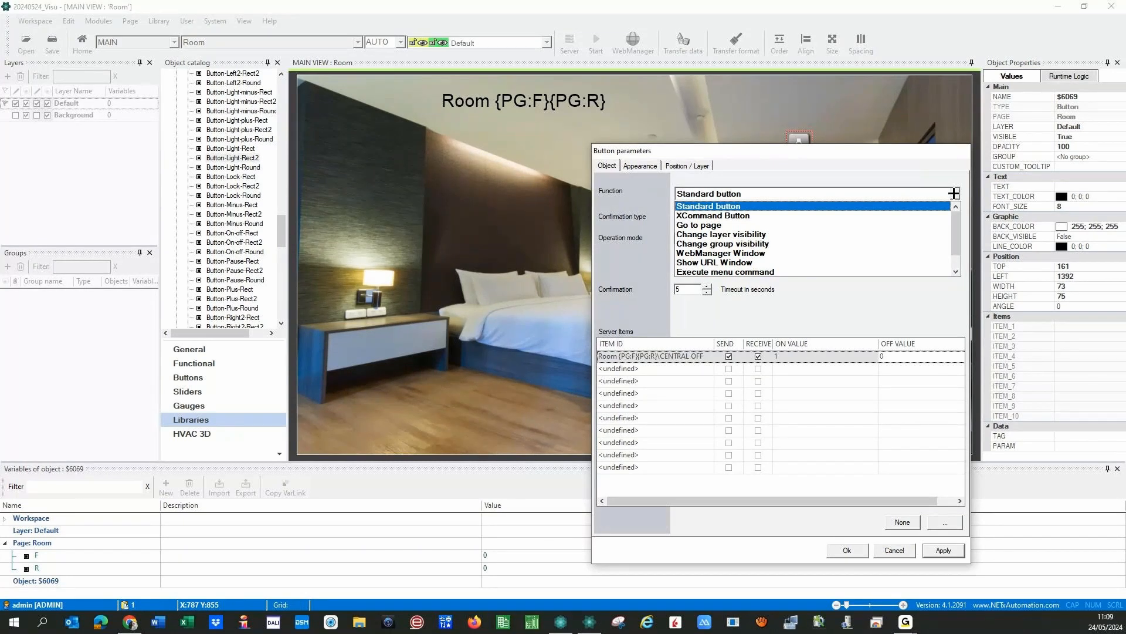
scroll(804, 273, down, 1)
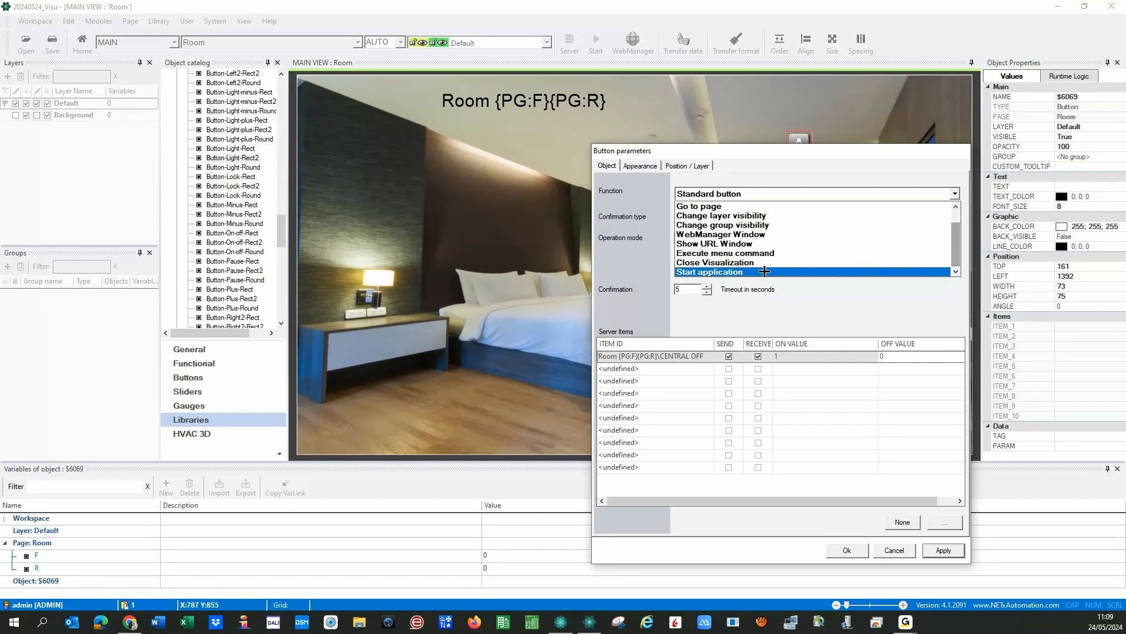
key(Escape)
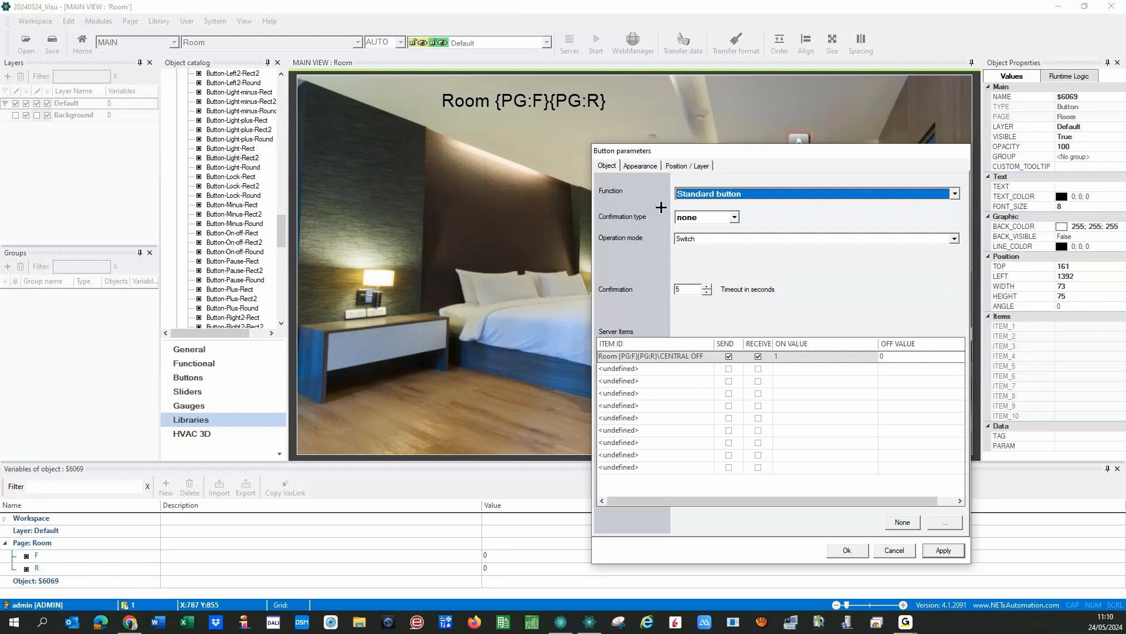
Step: Examine the button's appearance settings and its picture files for the off, on and undefined states
click(640, 166)
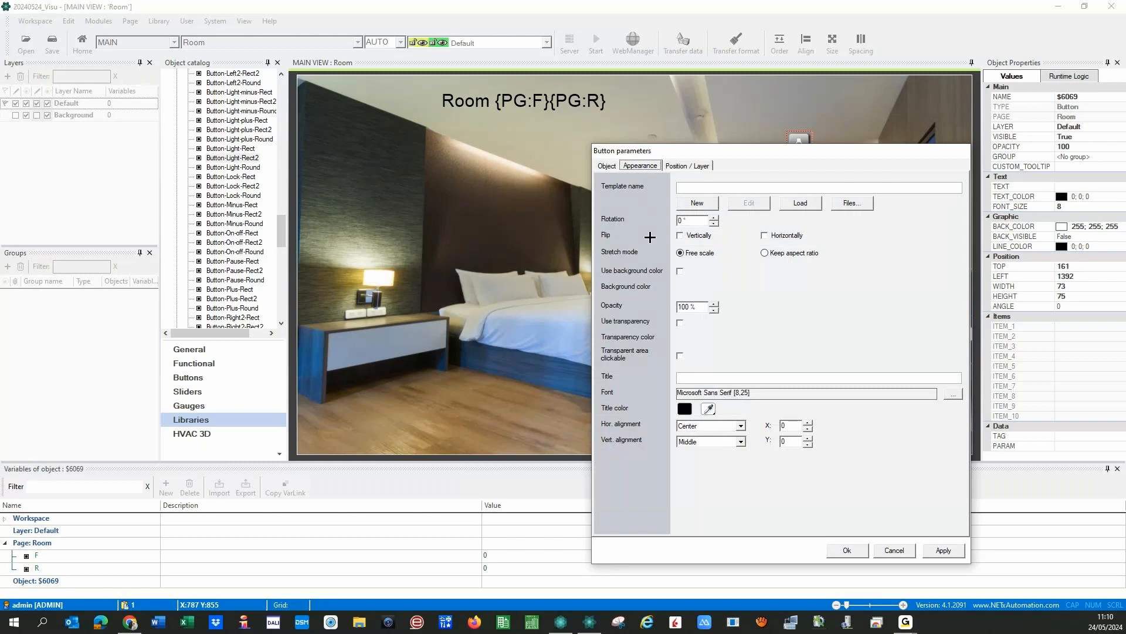
click(851, 204)
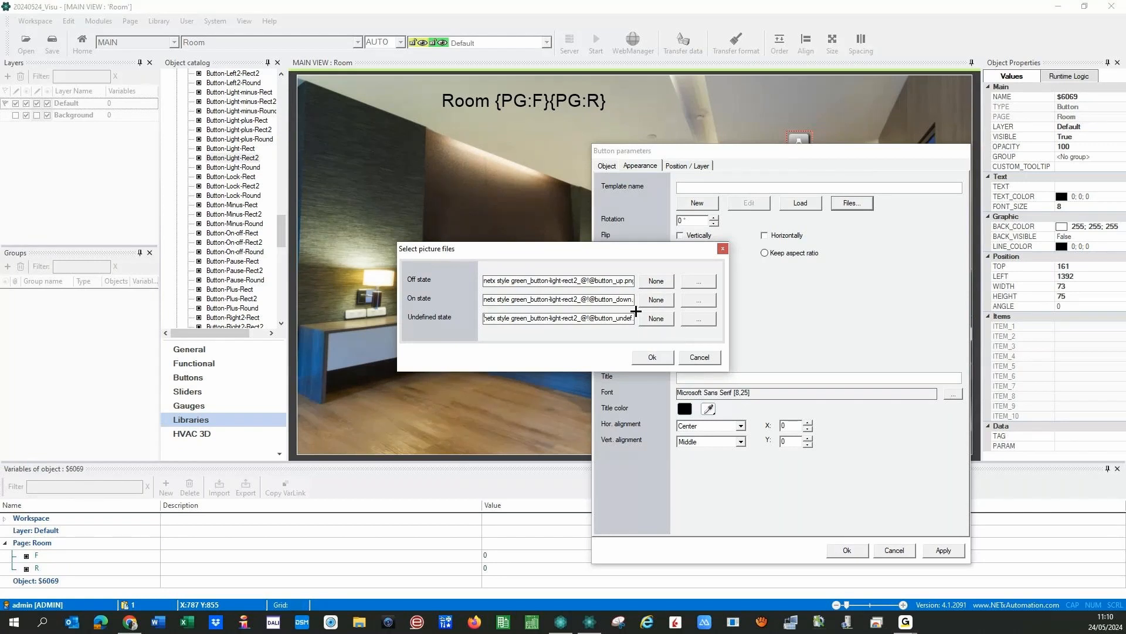
click(655, 356)
click(643, 363)
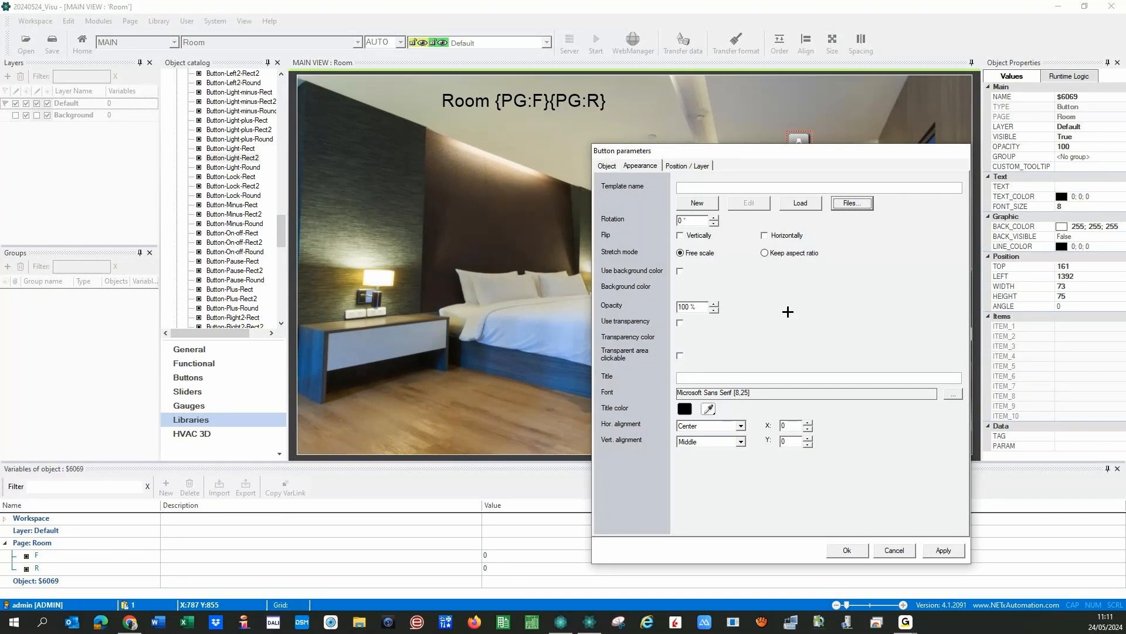
Step: Set the light button's width and height to 100 and apply the change
click(687, 165)
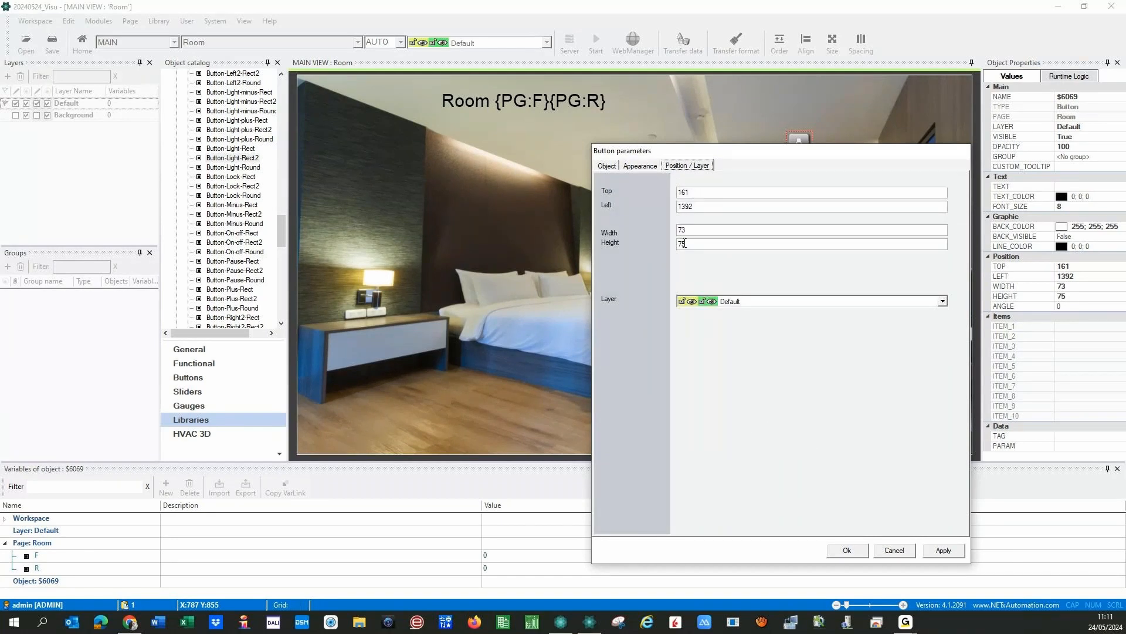
drag(688, 231, 648, 233)
text(100)
key(Tab)
text(100)
click(944, 549)
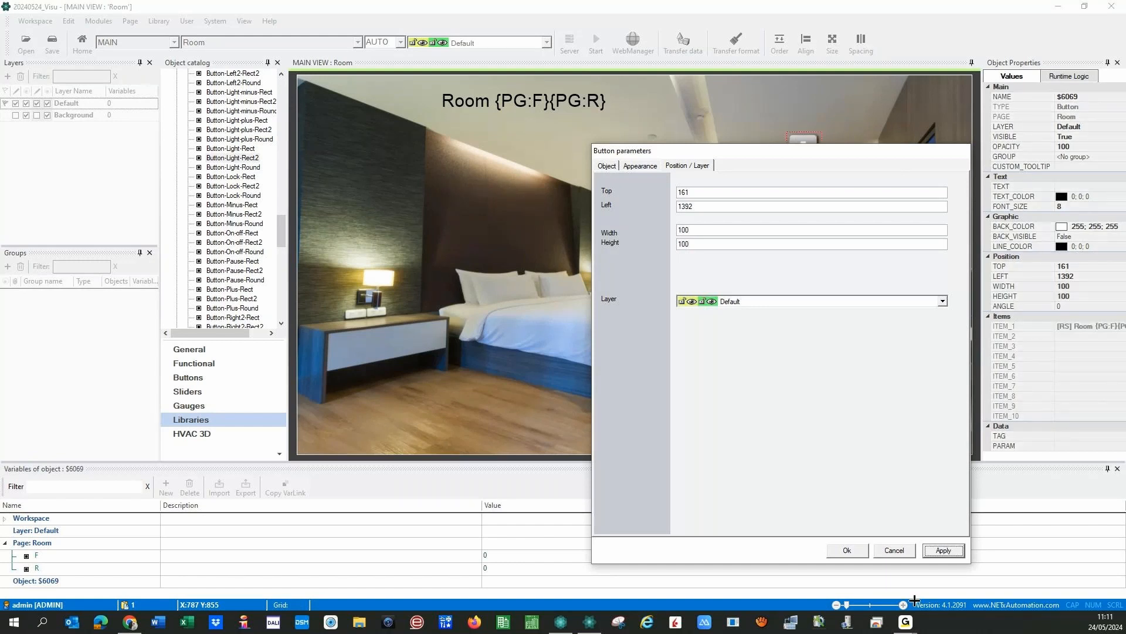
Step: Close the button parameters and move the light button to the upper-right corner of the room picture
click(843, 550)
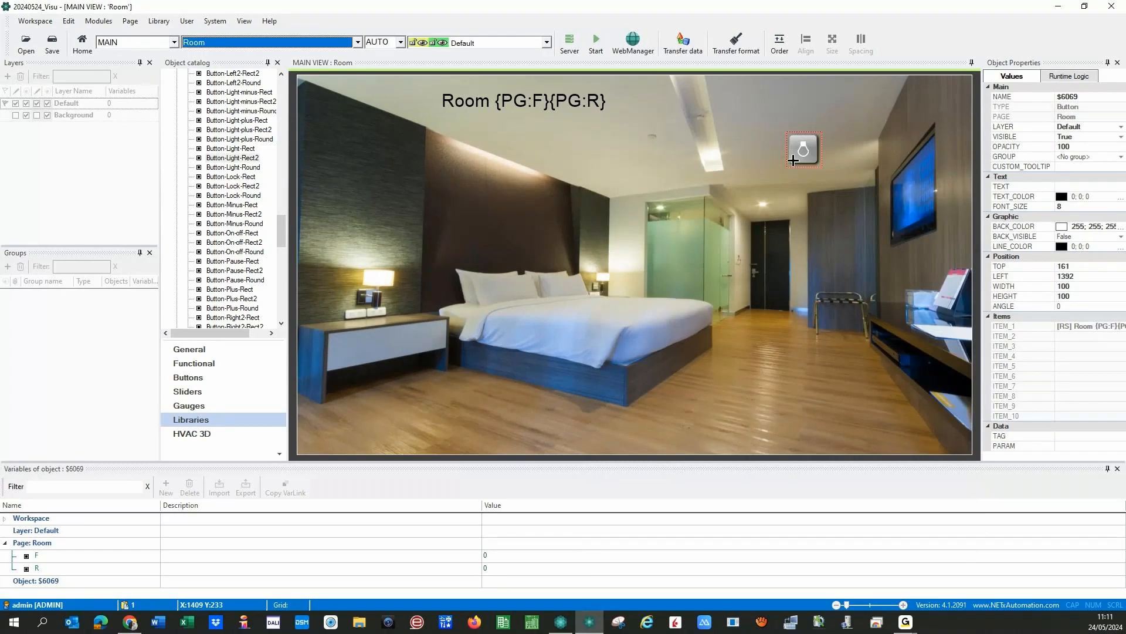
drag(794, 160, 938, 106)
click(832, 207)
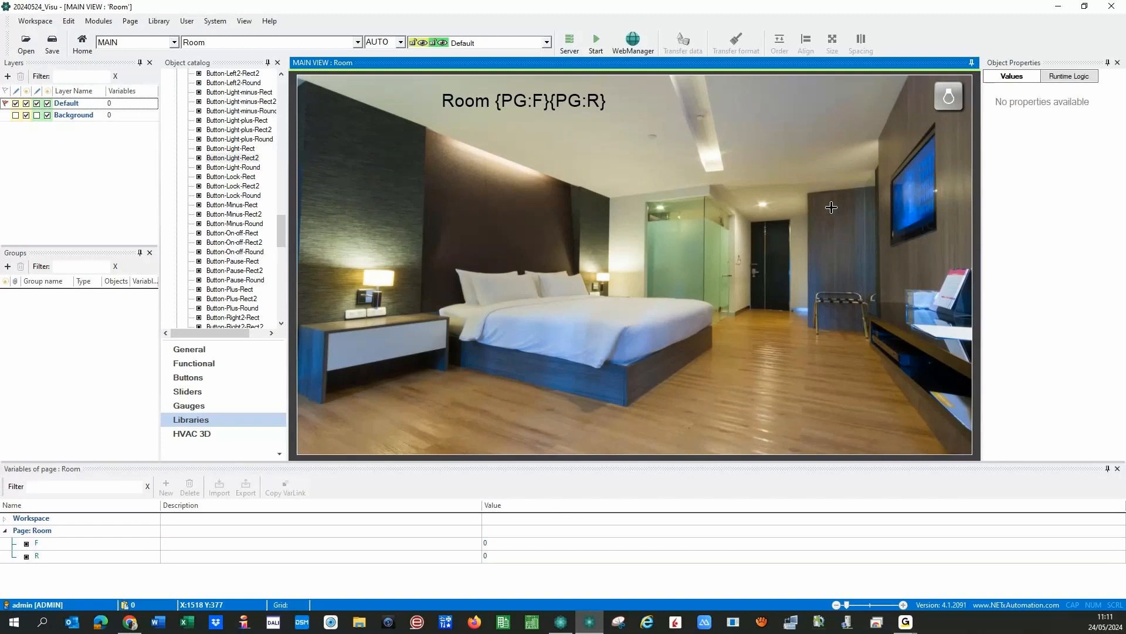
Step: Copy the external temperature label from the Home page onto the Room page, beside the light button near the picture's upper edge
click(358, 42)
click(200, 65)
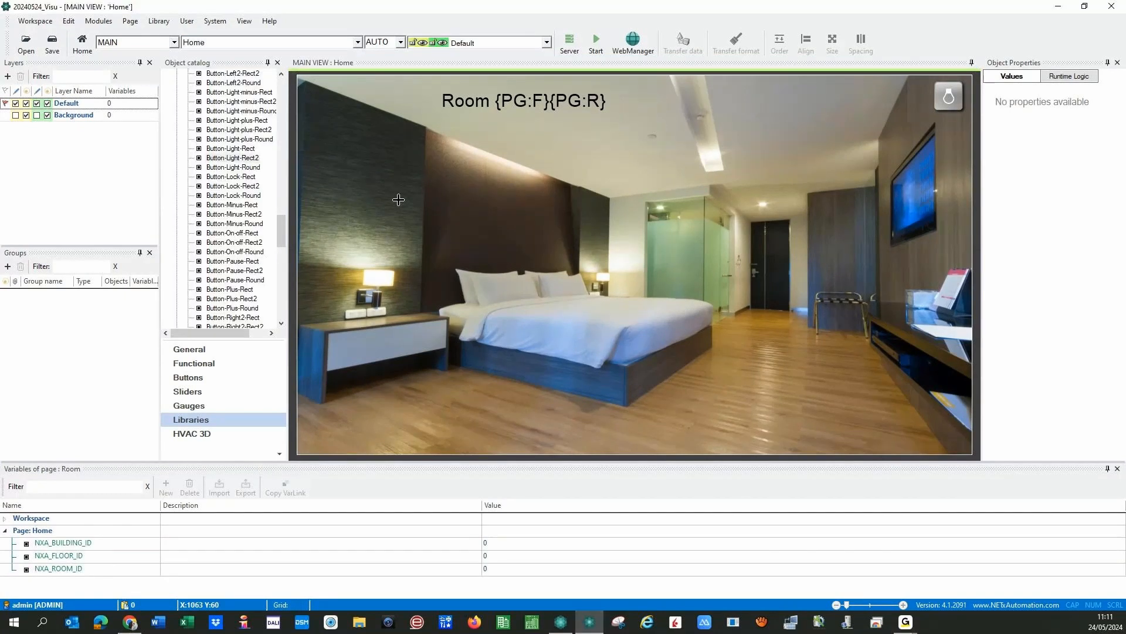
click(803, 110)
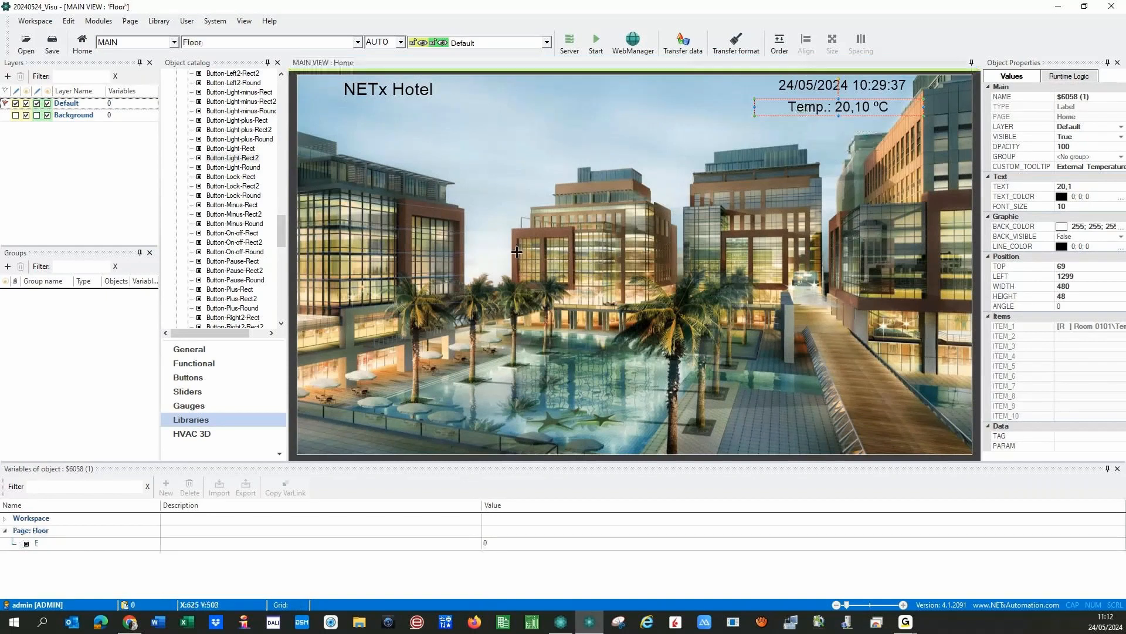
click(212, 42)
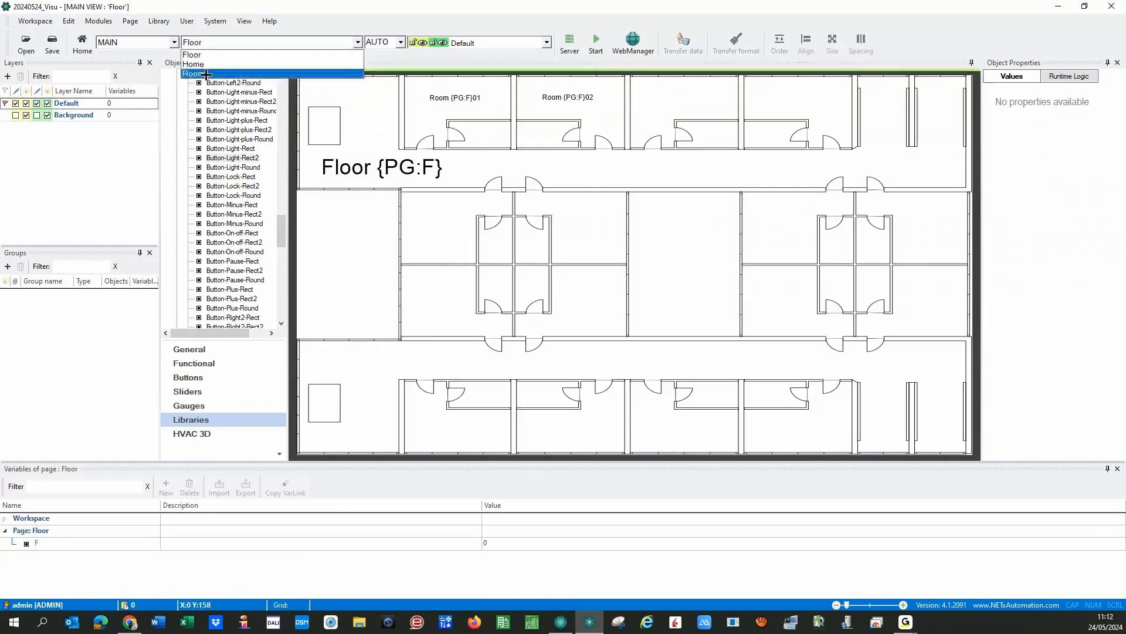
click(210, 72)
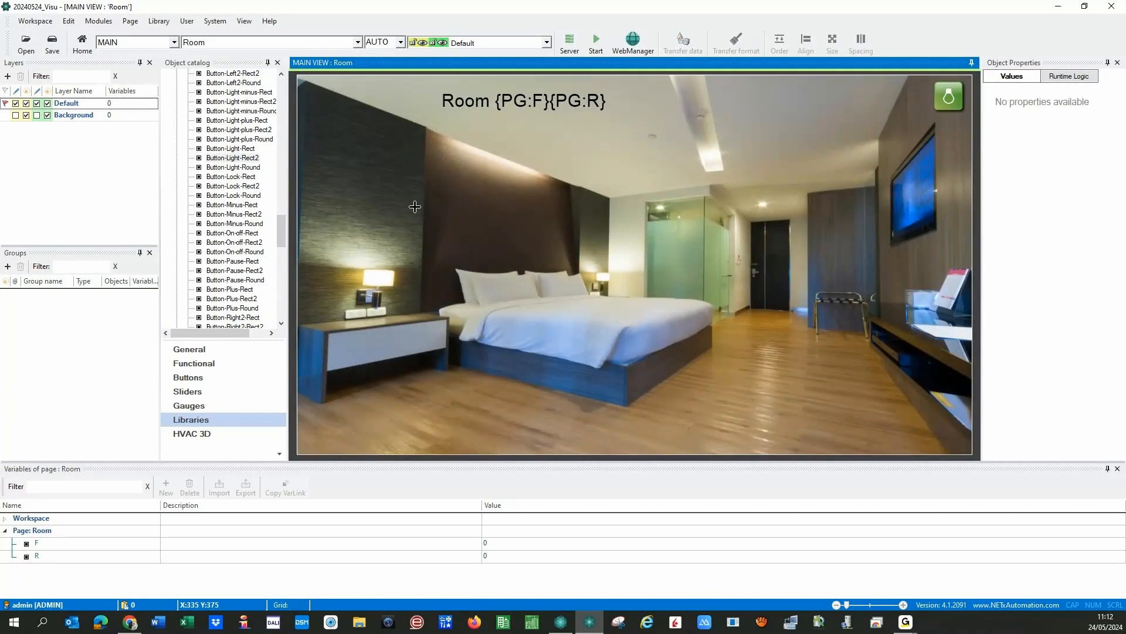
key(ctrl+v)
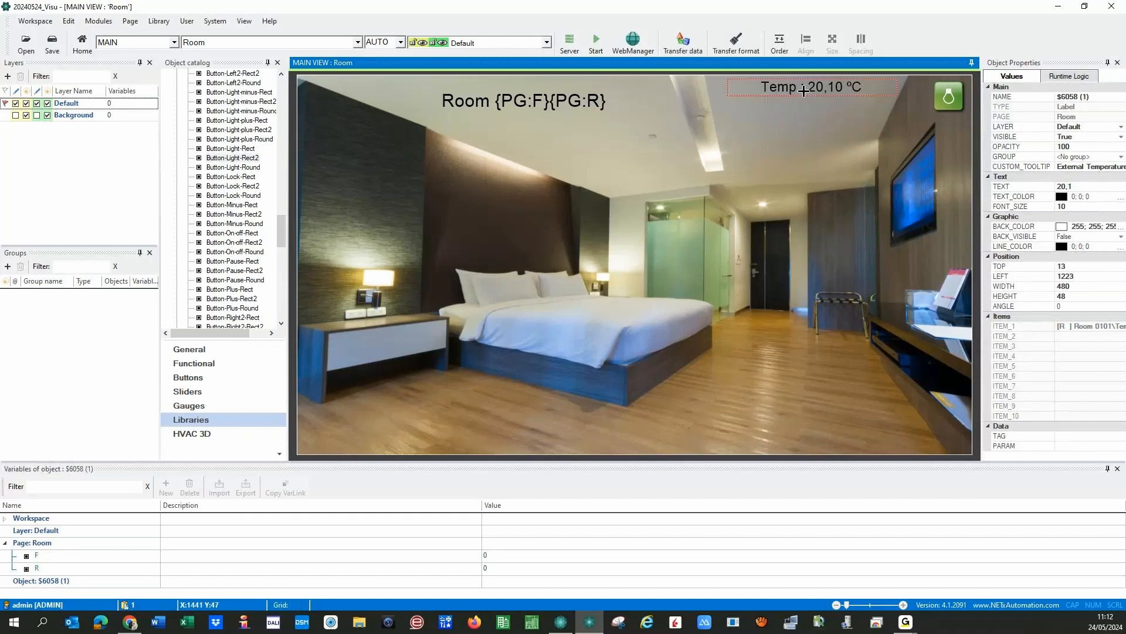
drag(804, 91, 800, 109)
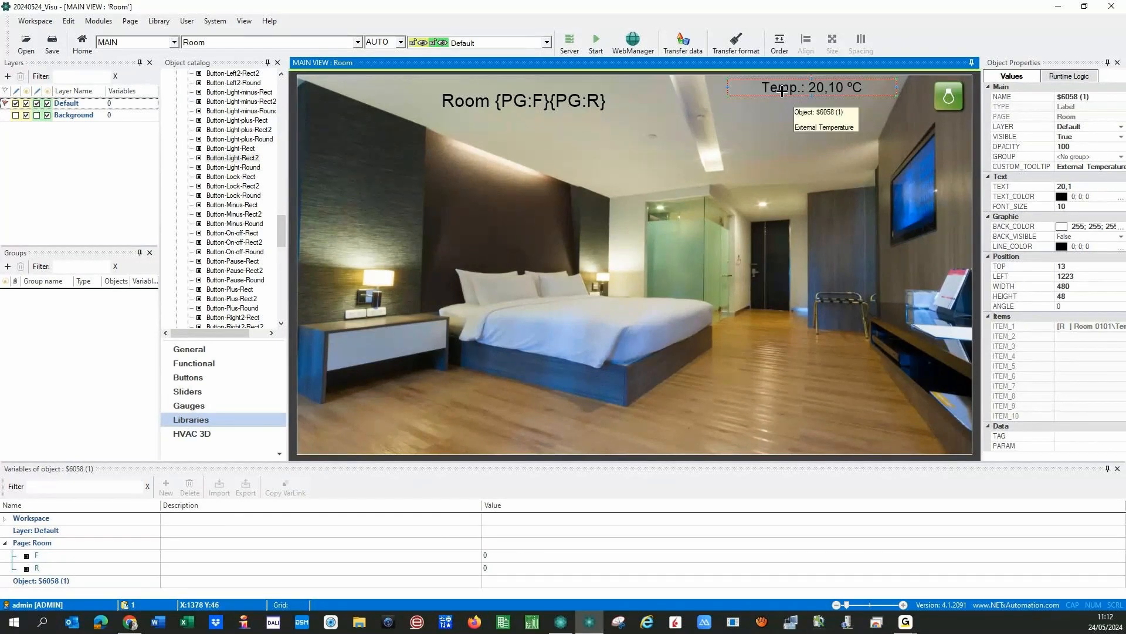
Step: Remove the "Temp.:" prefix from the copied label's text format, leaving {0:0.#0} ºC, and apply the change
double_click(782, 91)
click(645, 170)
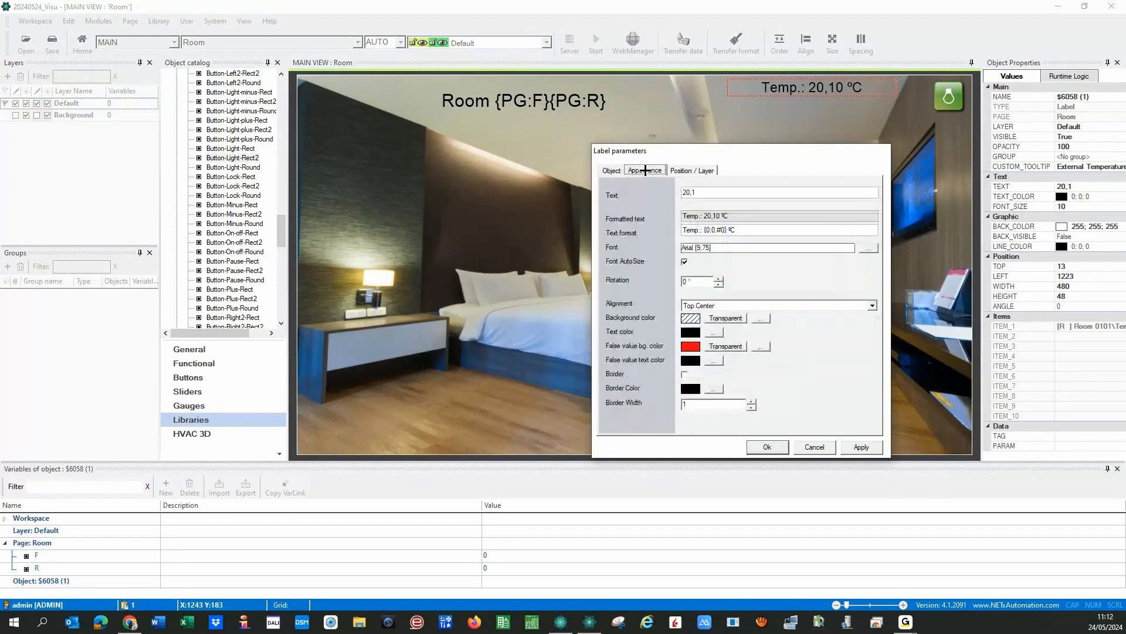
drag(705, 230, 681, 230)
key(Delete)
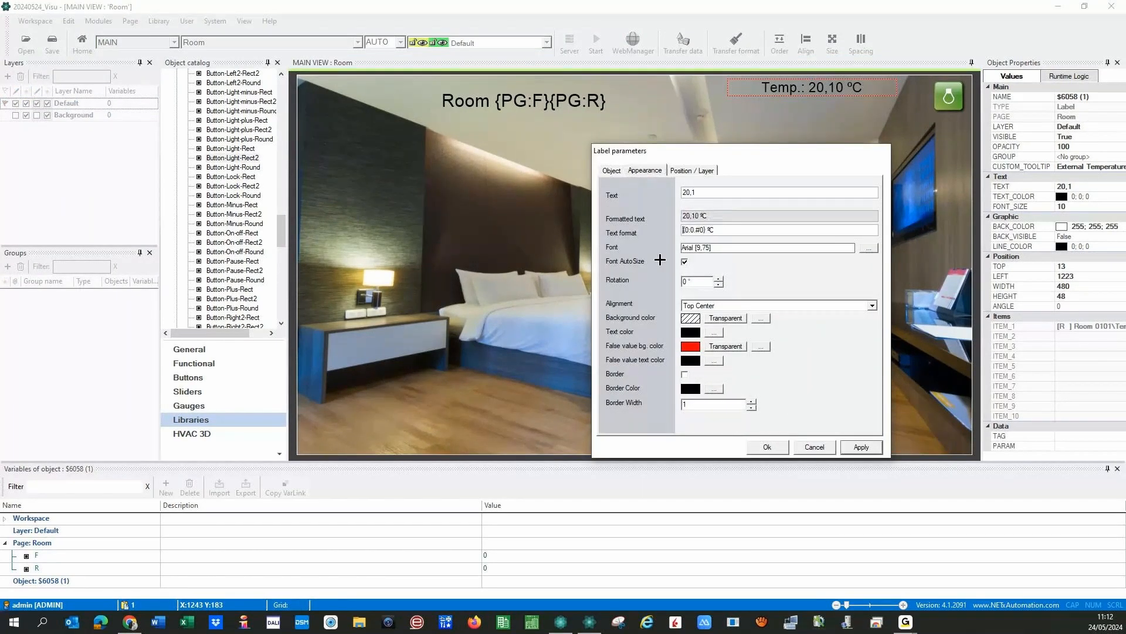
click(859, 448)
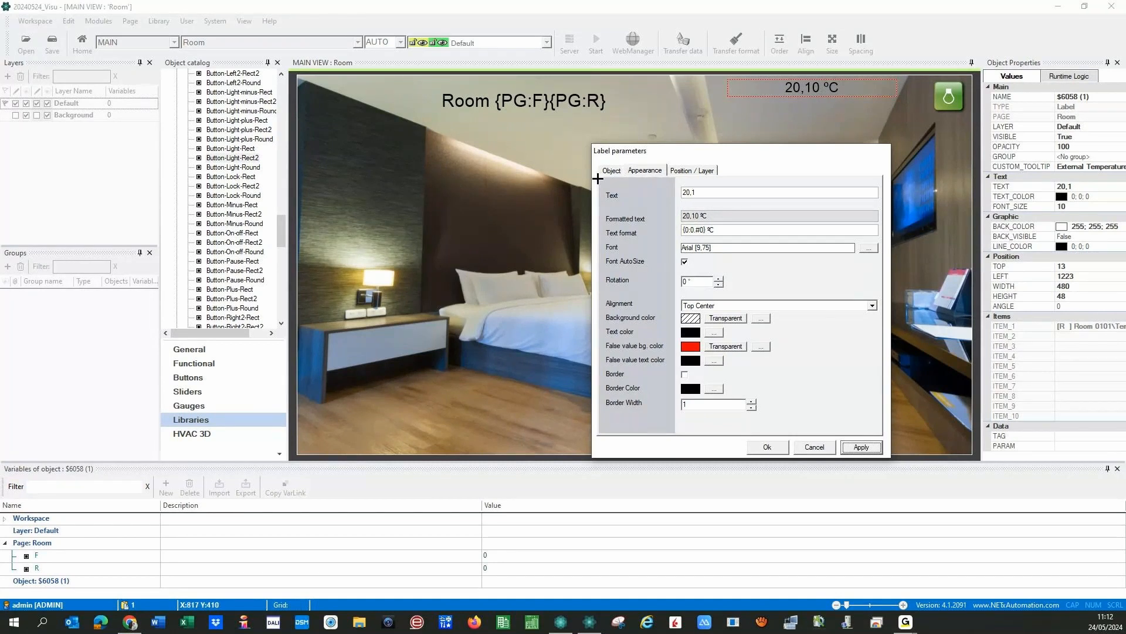
Step: Enable the temperature label's limit values with a minimum of 15 and a maximum of 20, and accept them
click(610, 170)
click(684, 405)
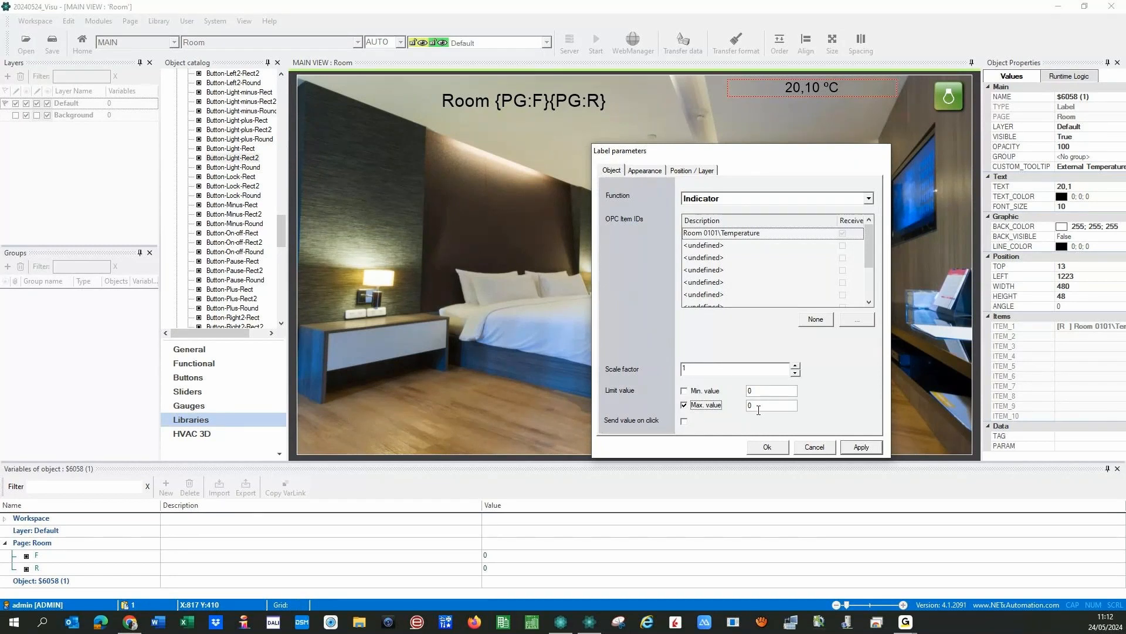
double_click(759, 405)
text(20)
click(684, 390)
double_click(749, 391)
text(º)
click(861, 448)
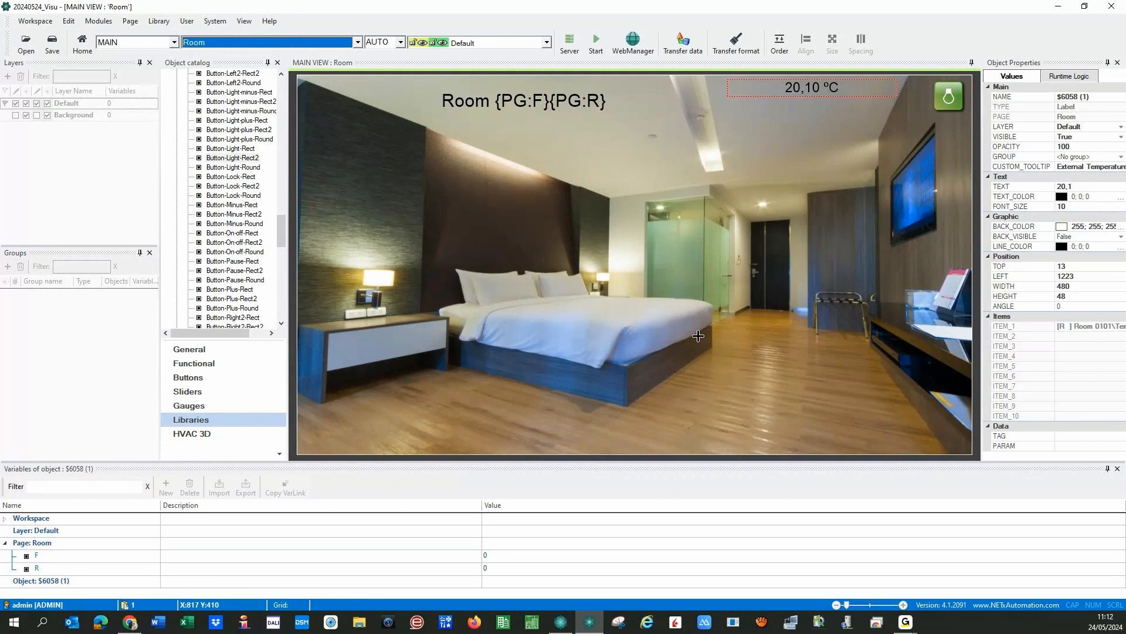
Step: Save the workspace and run the visualization to check the temperature label's limit colouring, then stop it
click(596, 41)
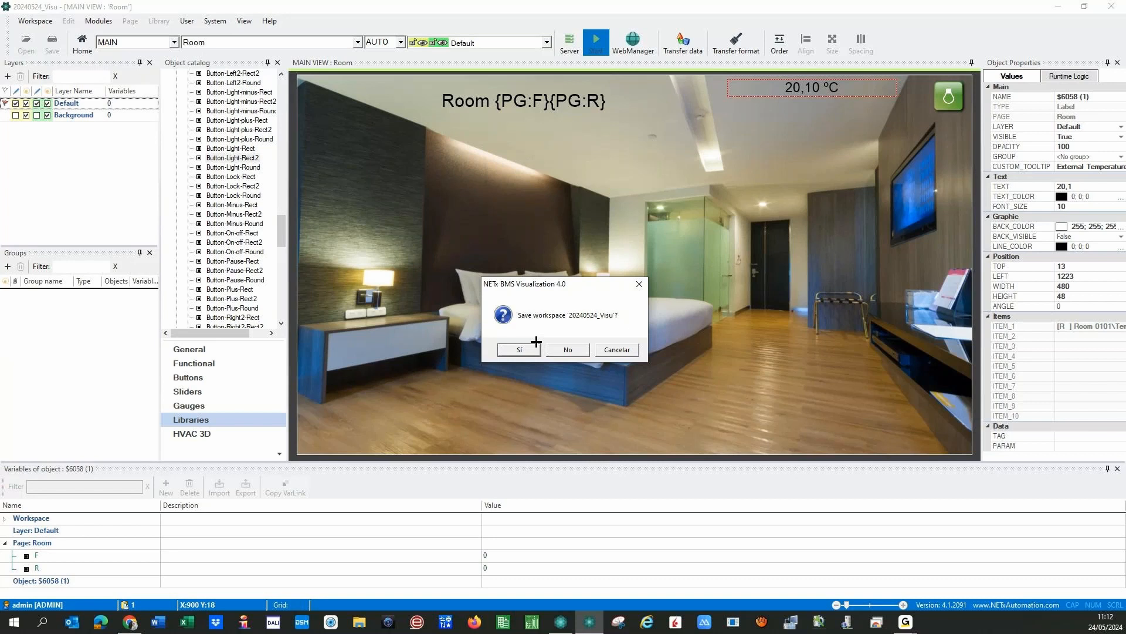
click(519, 348)
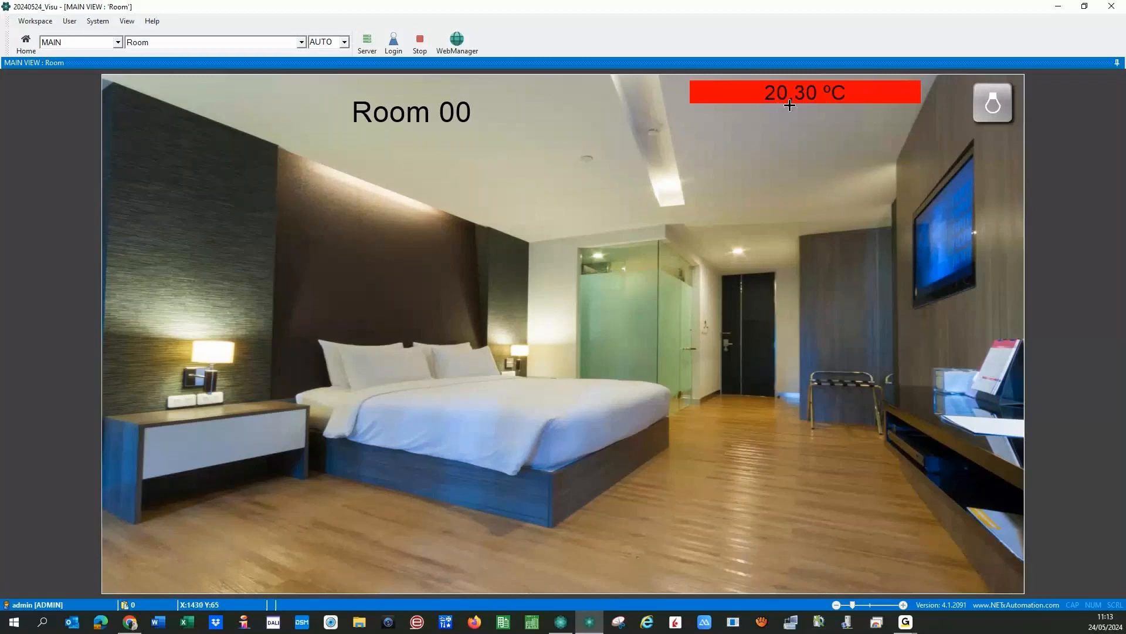
click(425, 41)
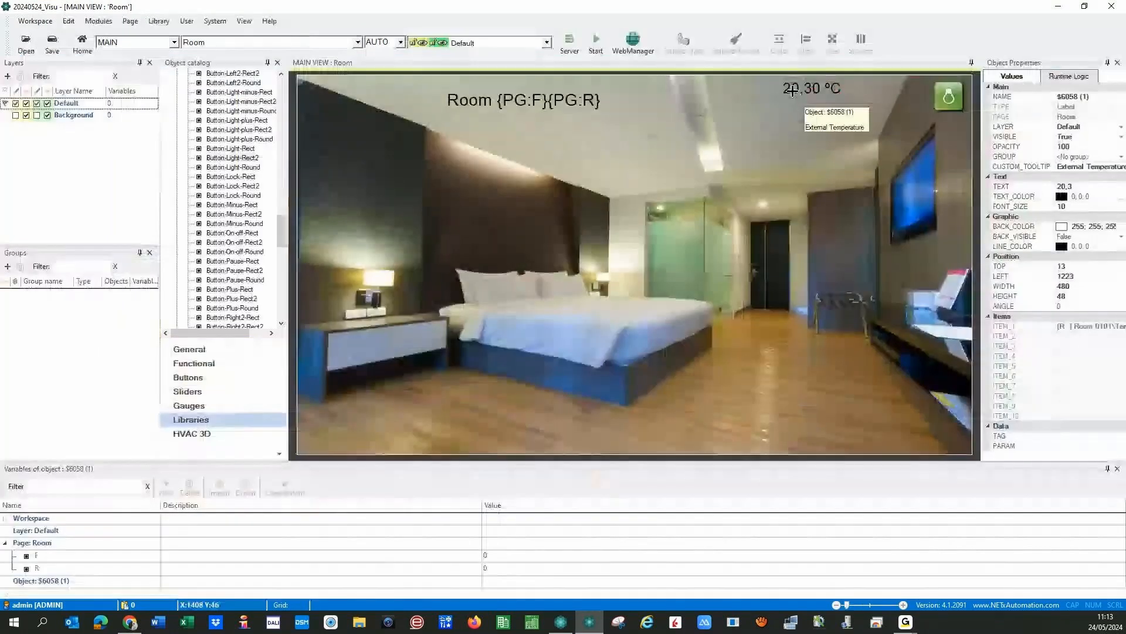
Step: Replace the fixed 0101 in the temperature label's item path with the floor variable link {PG:F}
double_click(791, 90)
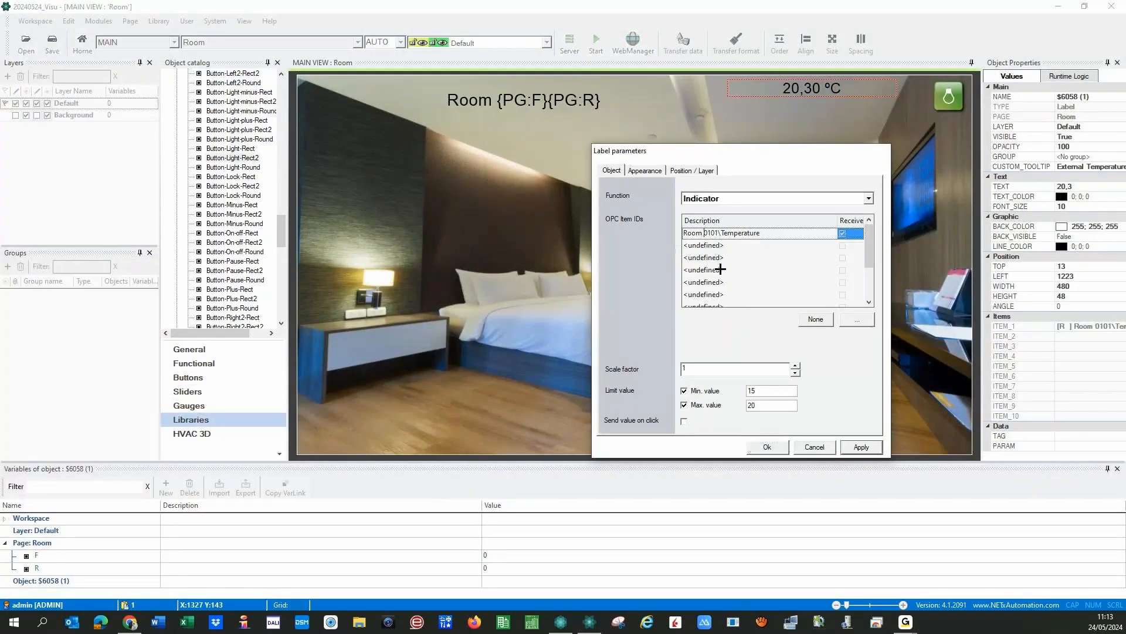
click(73, 555)
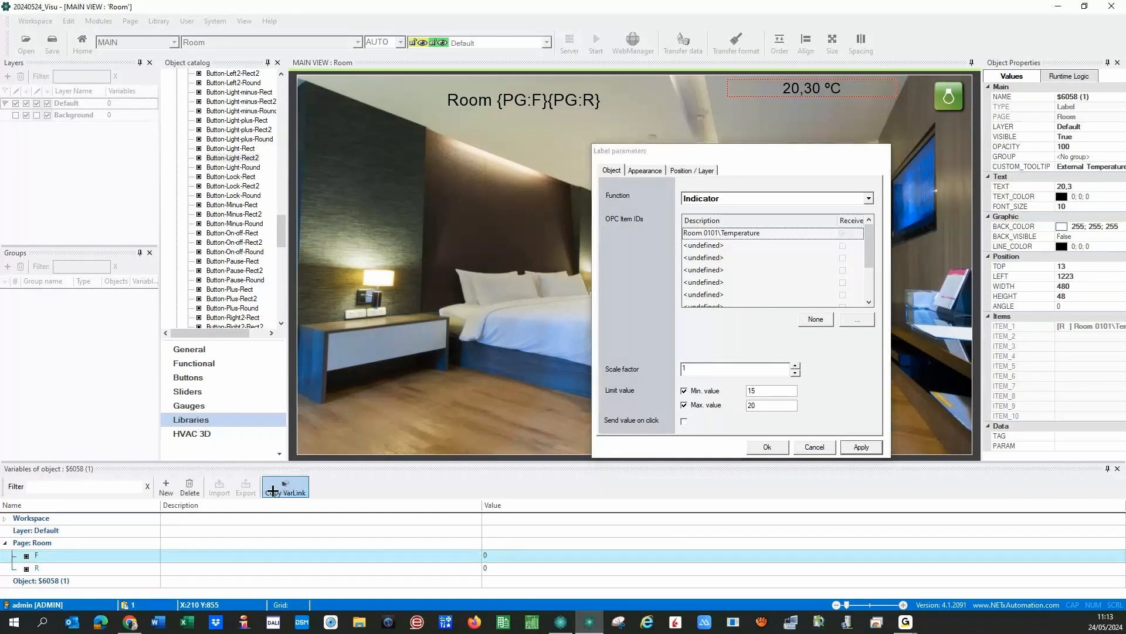
click(712, 233)
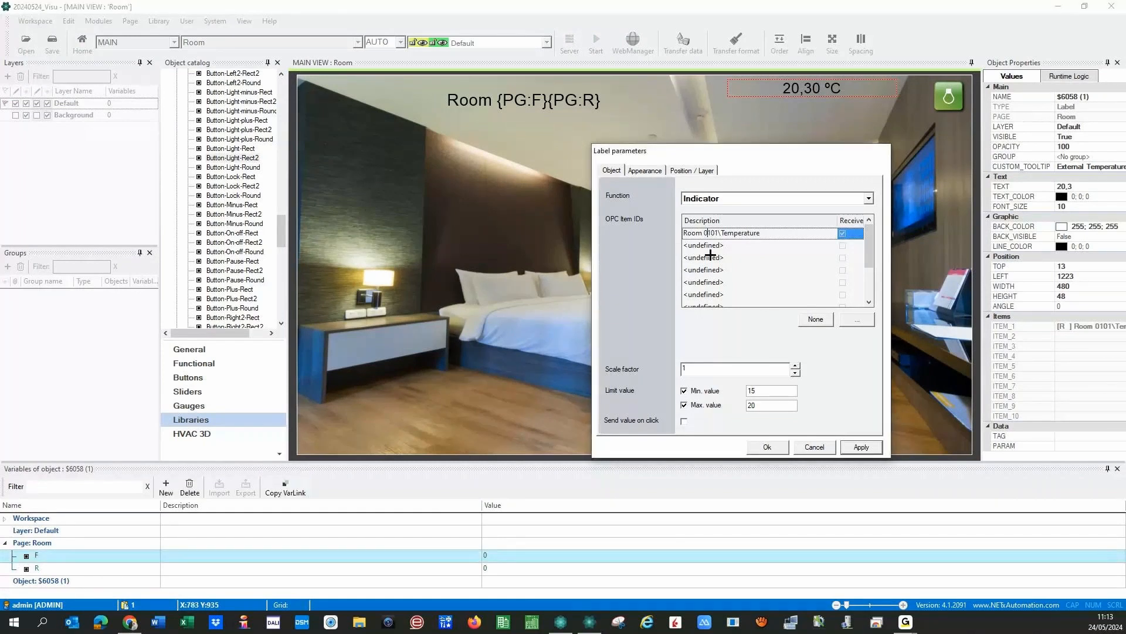
key(Left)
key(shift+Right)
key(shift+Right)
key(shift+Right)
key(shift+Right)
text({PG:F})
Step: Add the room variable link {PG:R} so the label's item path reads Room {PG:F}{PG:R}\Temperature, and confirm
click(23, 569)
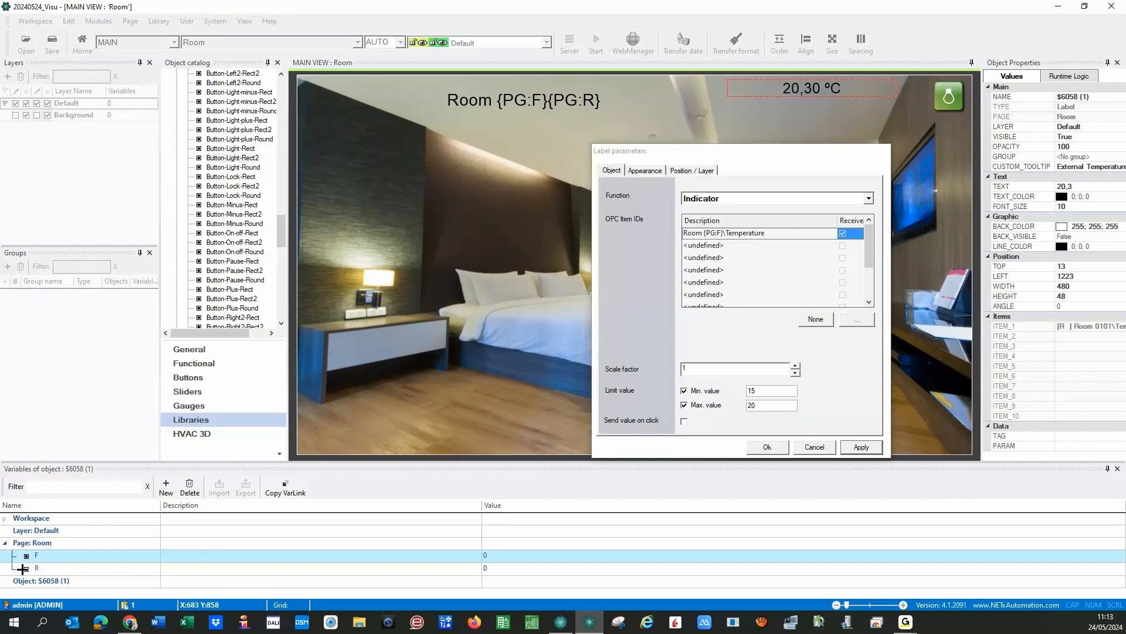
click(23, 569)
click(732, 249)
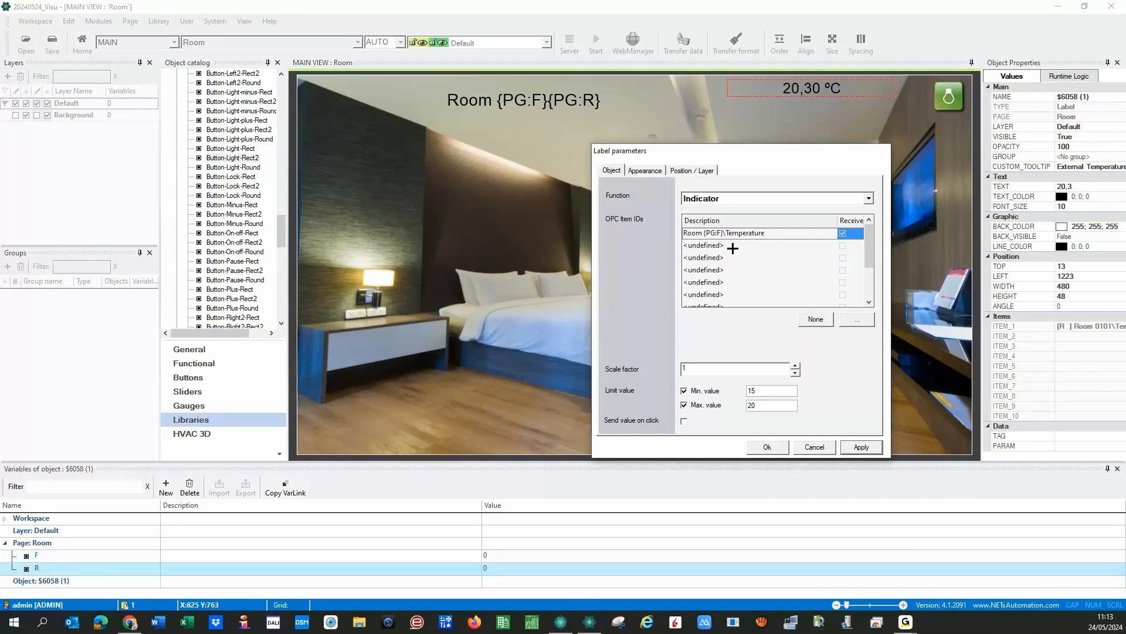
text({PG:R})
key(Return)
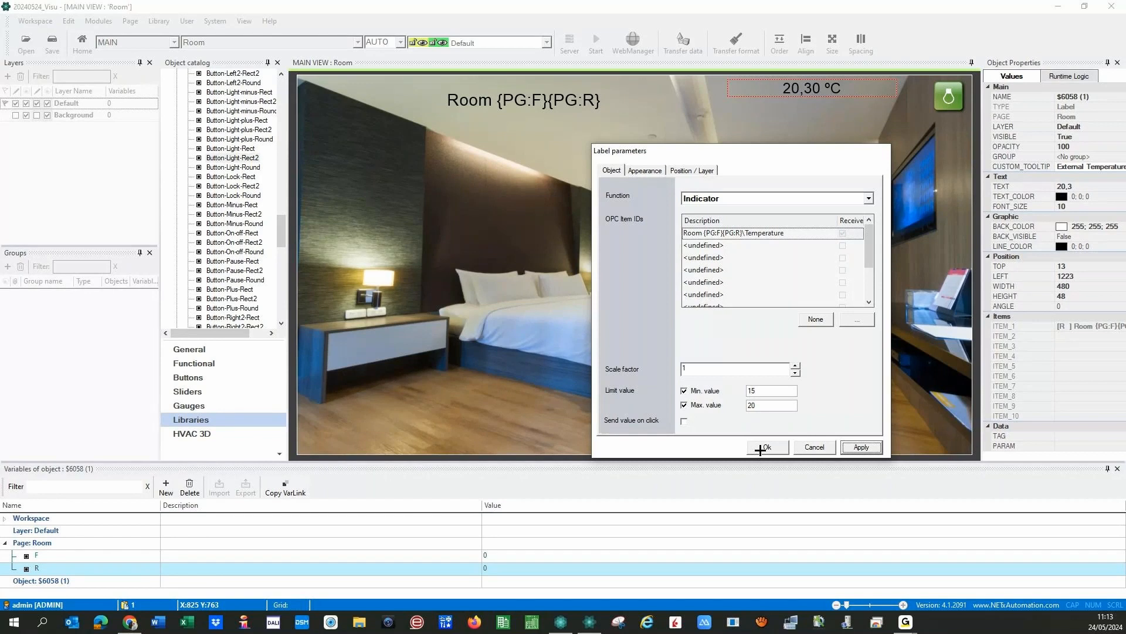
click(762, 448)
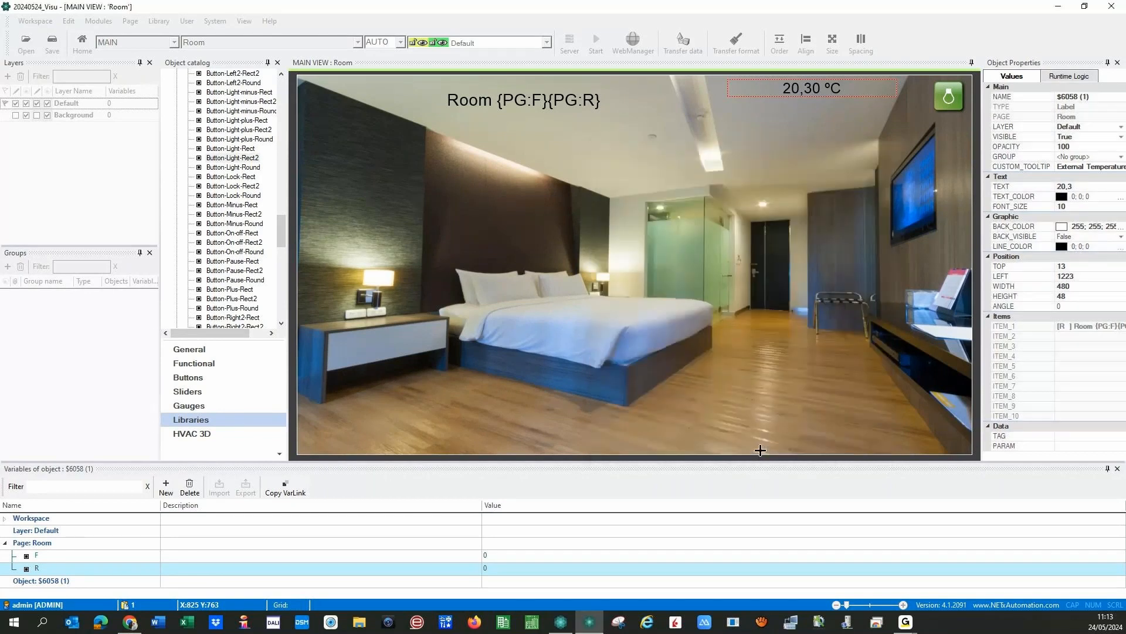
Step: Set the temperature label's false value text color to yellow and accept the parameters
double_click(779, 88)
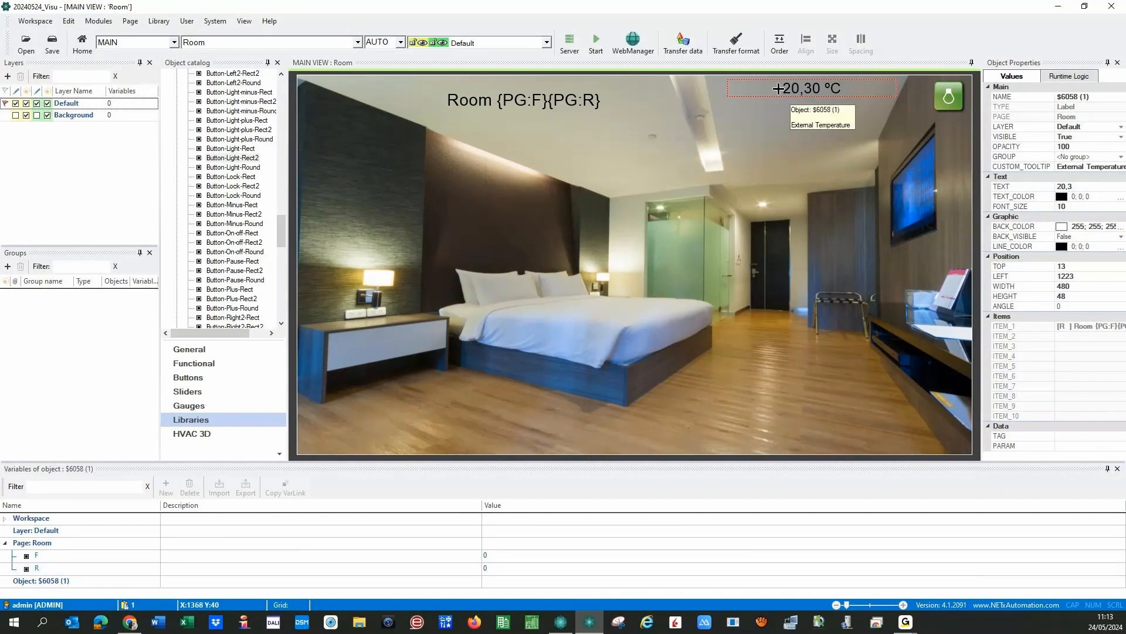
click(645, 172)
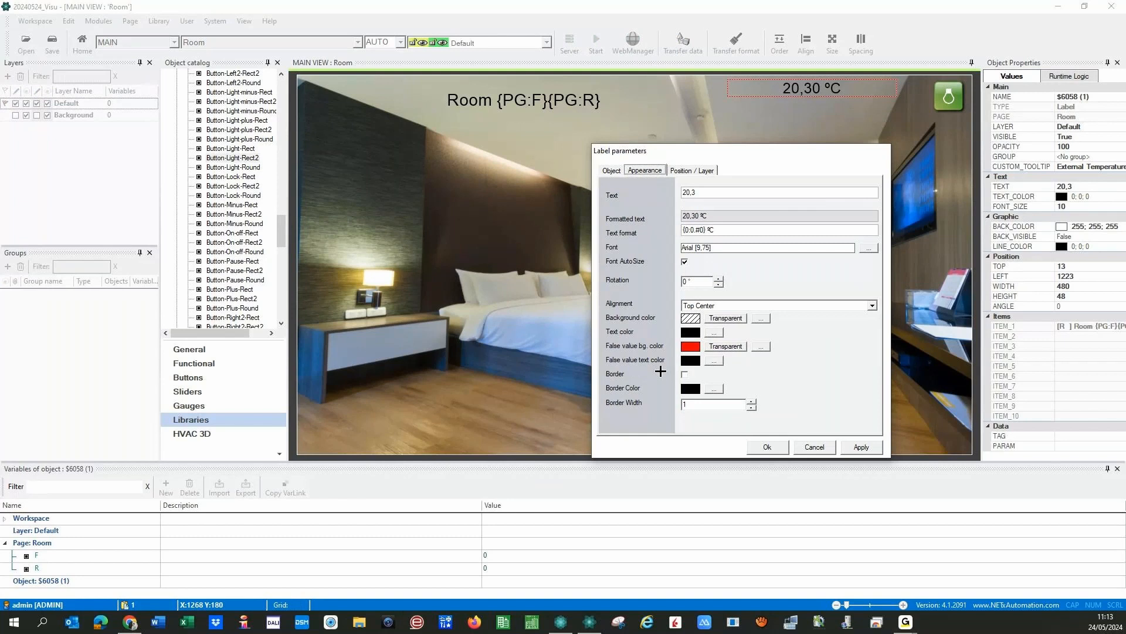
click(714, 360)
click(862, 447)
click(766, 448)
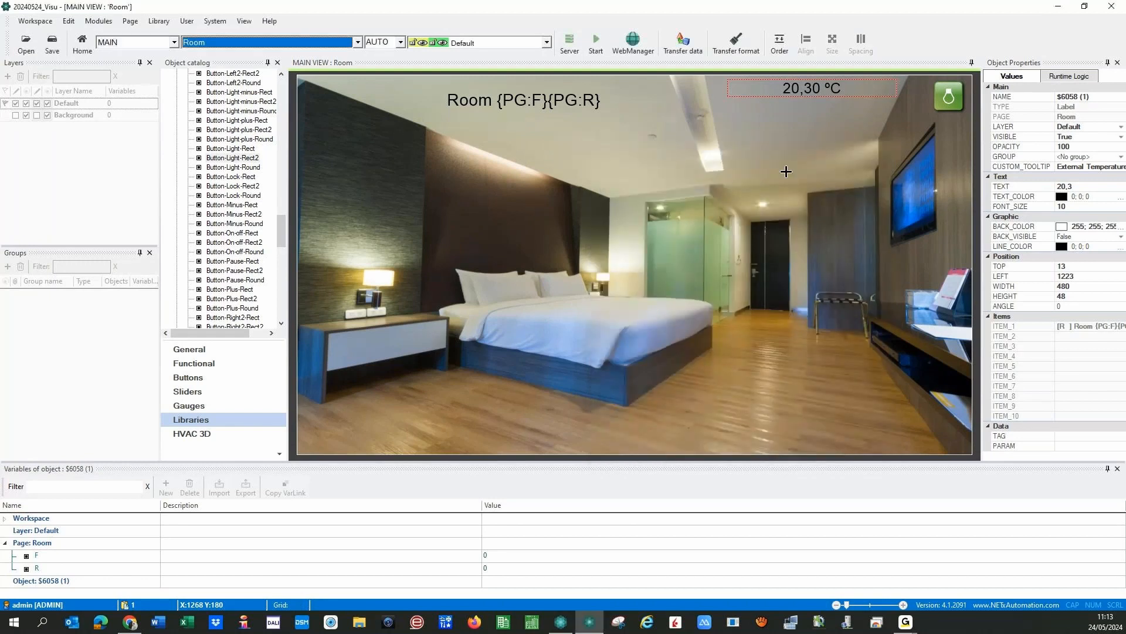
Step: Narrow the temperature label around its text and place it just beside the light button
click(772, 99)
drag(772, 100, 790, 88)
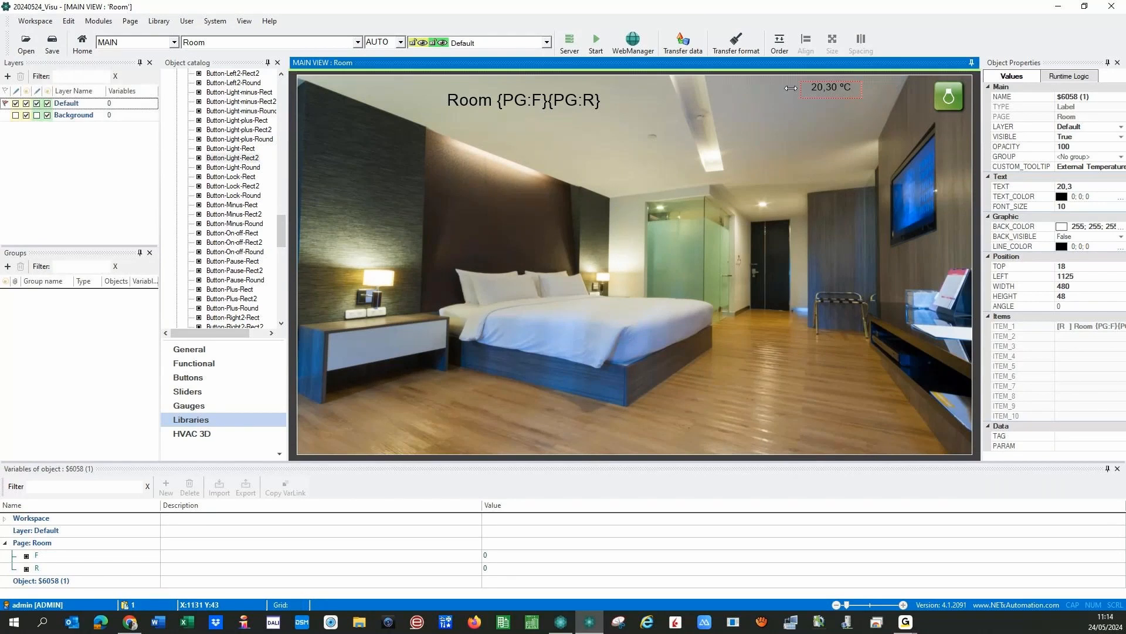
drag(791, 88, 774, 83)
click(816, 151)
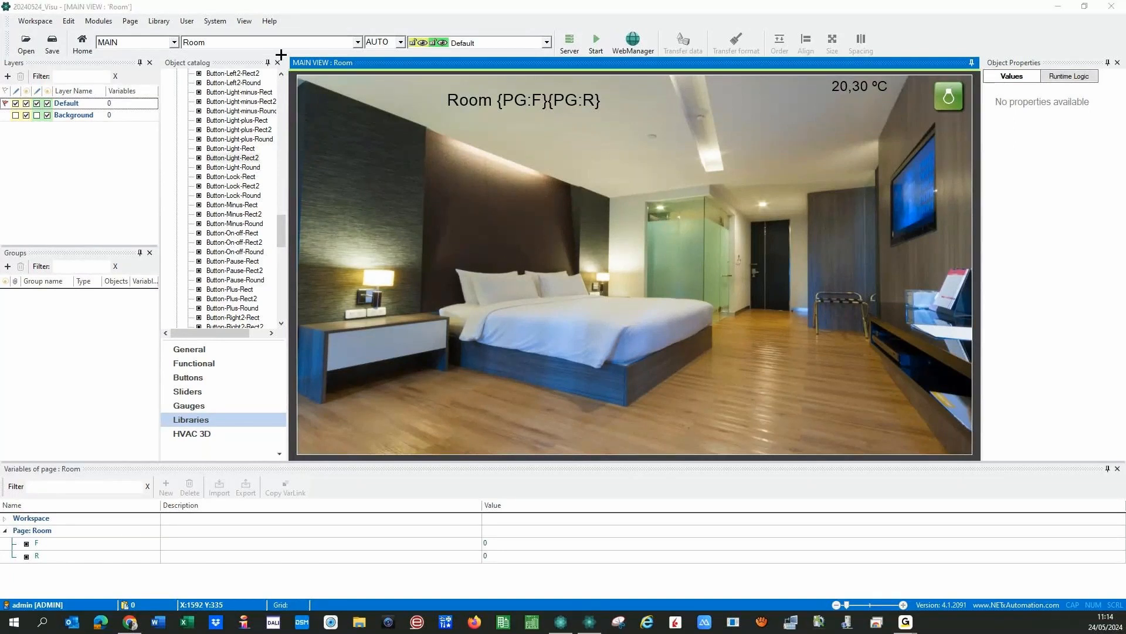
Step: Switch to the Home page and start the visualization from there
click(357, 42)
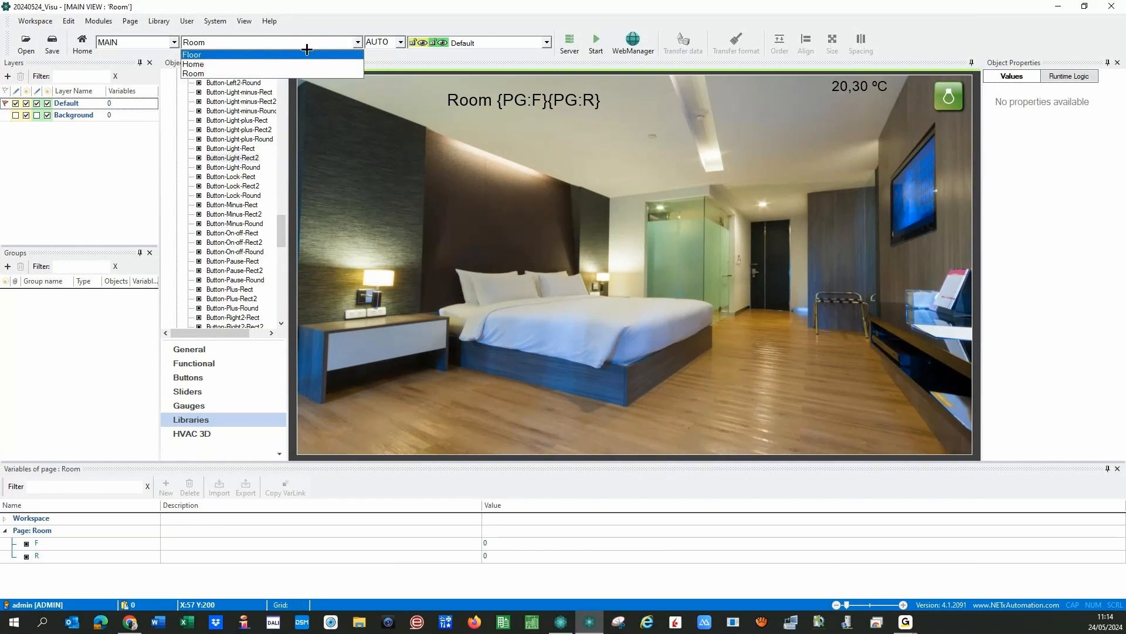
click(229, 64)
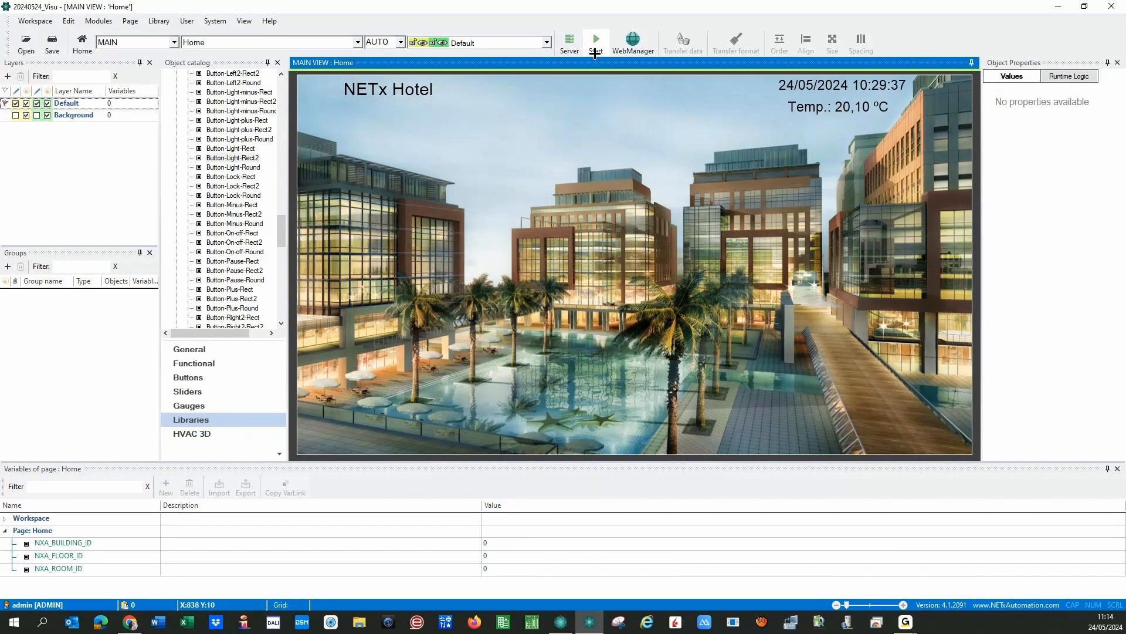
click(595, 47)
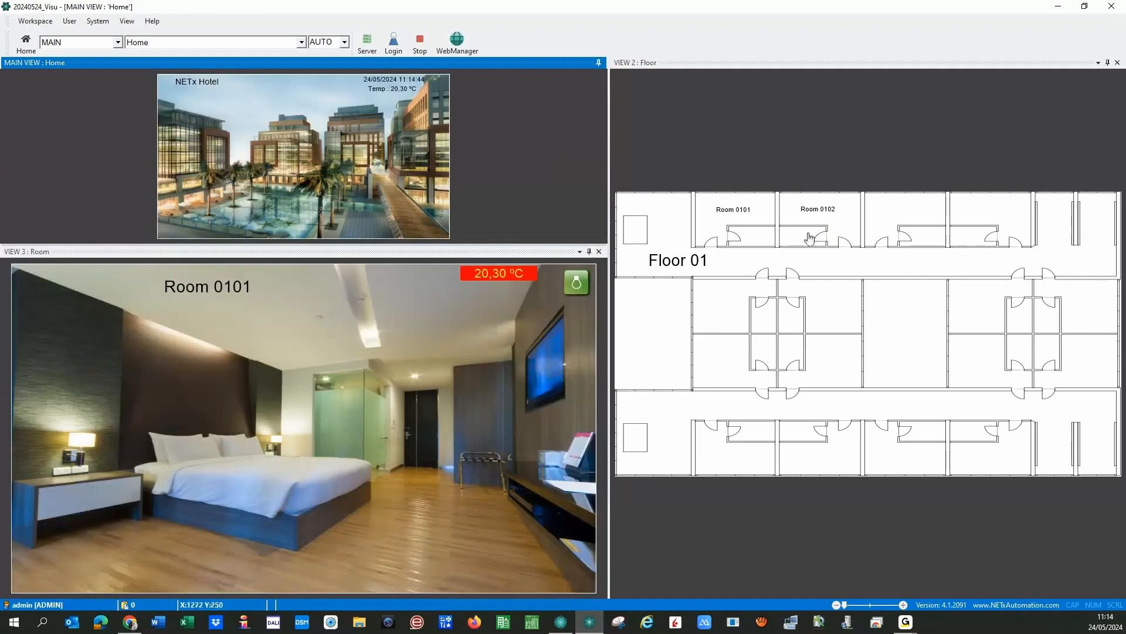
Step: Check the room view for Room 0102 on Floor 01, then switch to Floor 02 and open Room 0201
click(810, 235)
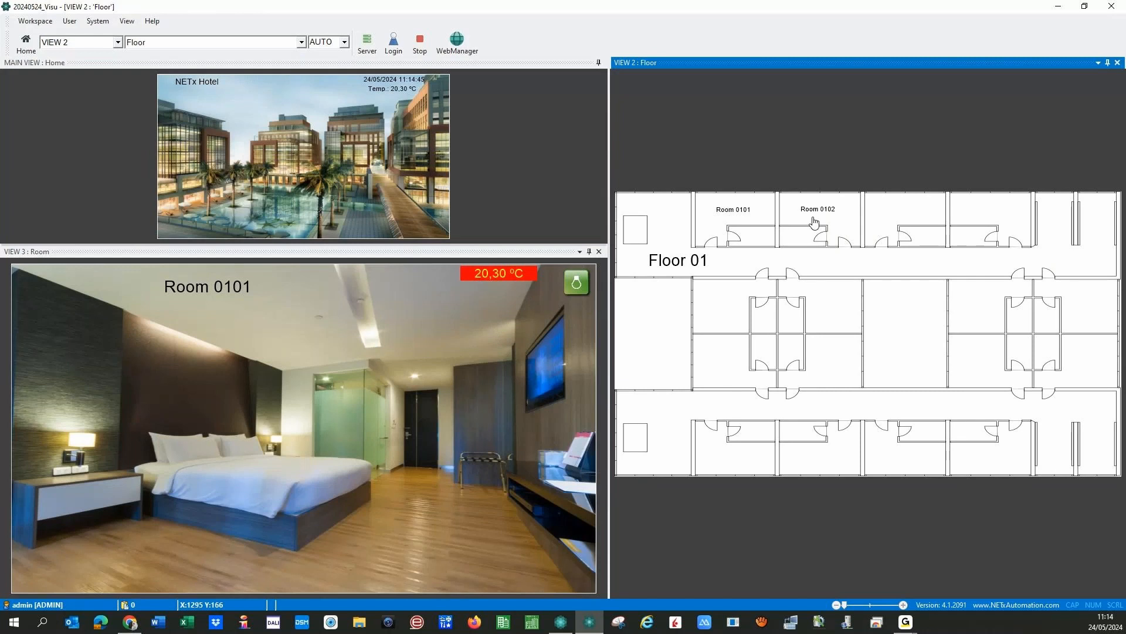
click(814, 221)
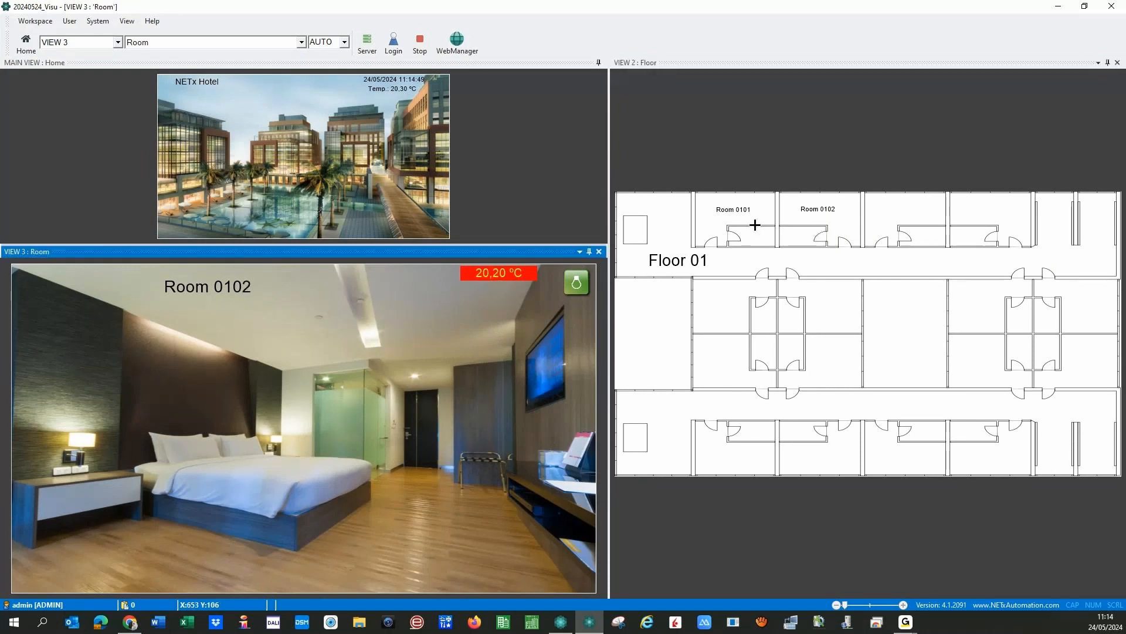
click(162, 174)
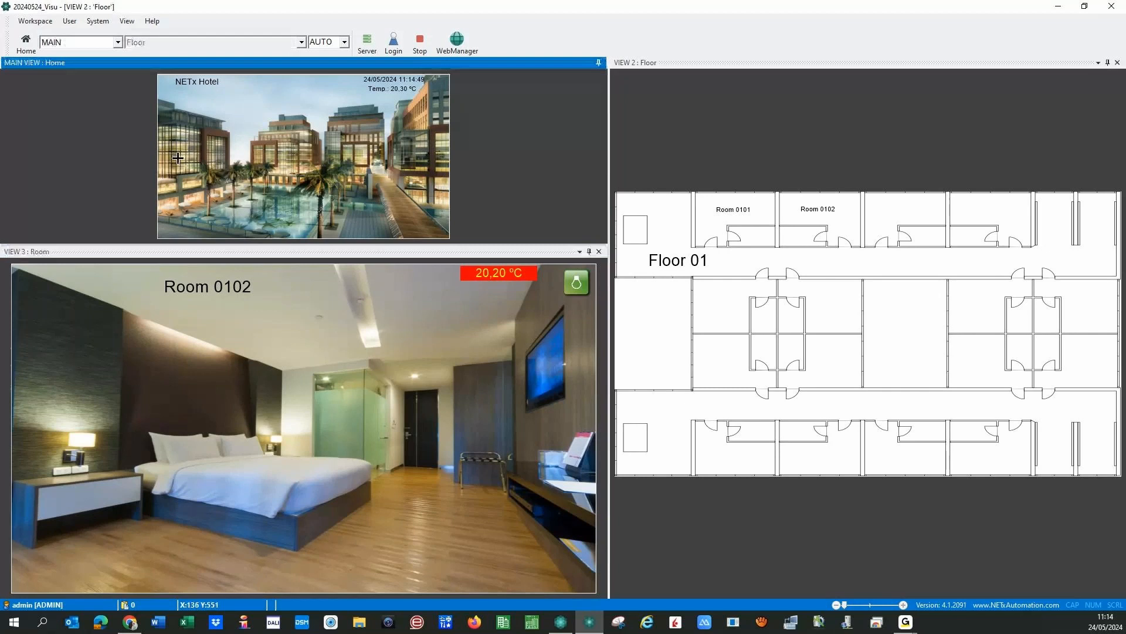
click(728, 225)
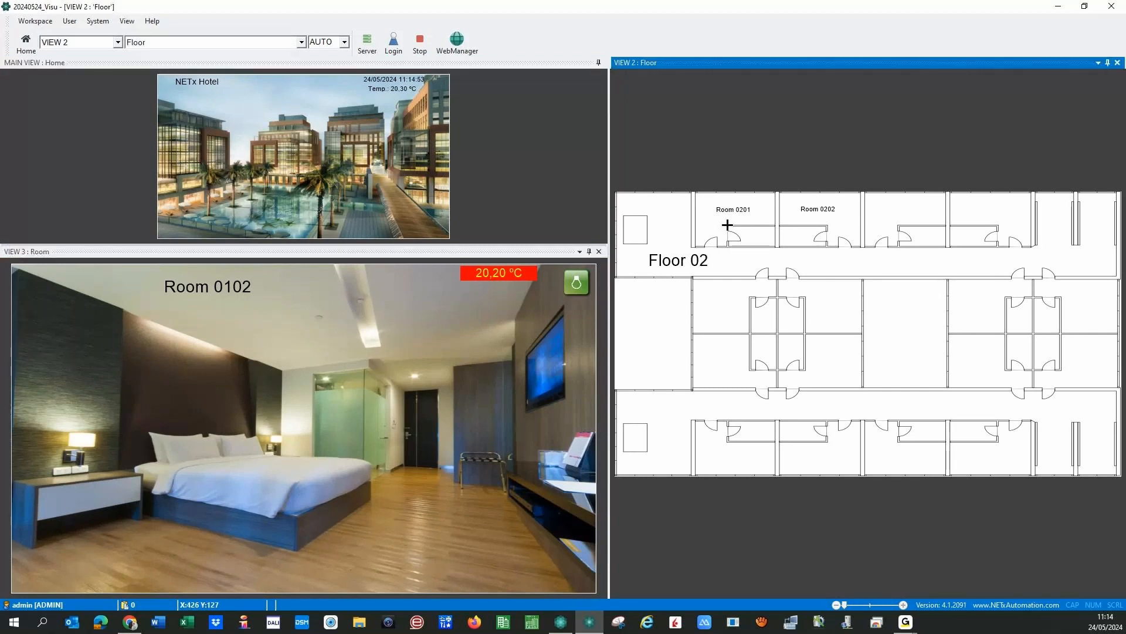
Step: Check the room view for Rooms 0201 and 0202 on Floor 02 and Rooms 0301 and 0302 on Floor 03
click(729, 229)
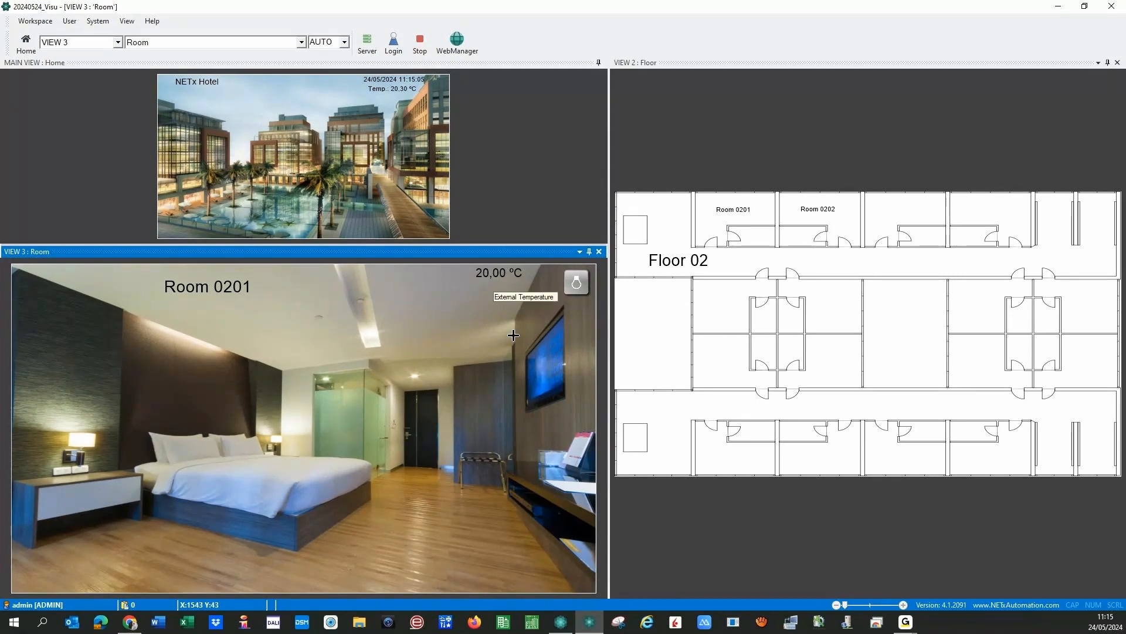
click(806, 236)
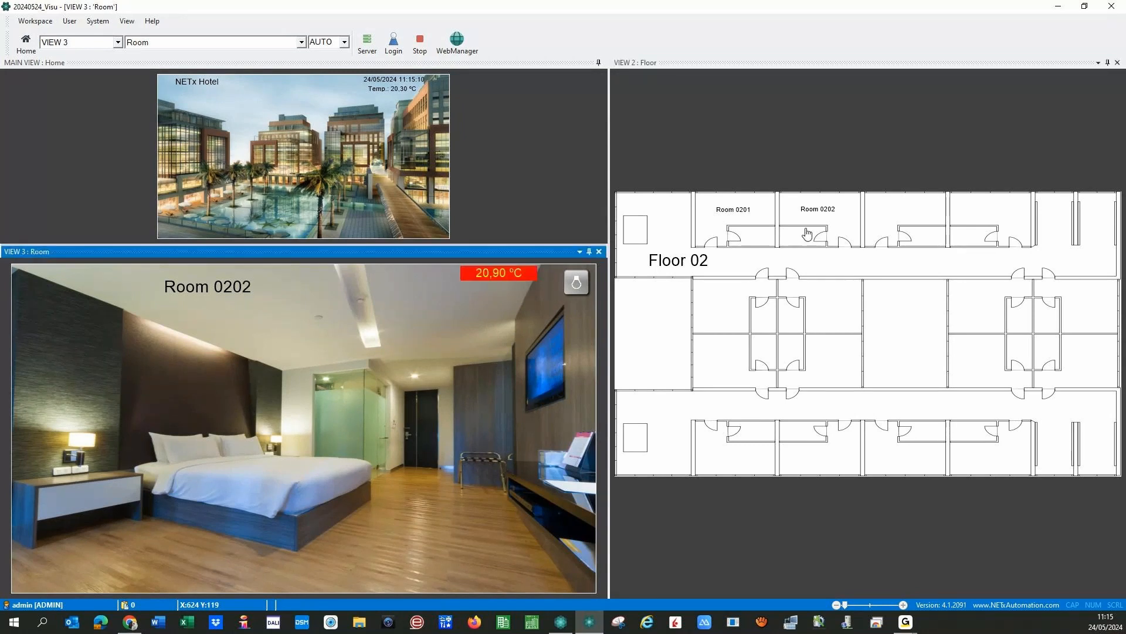
click(176, 157)
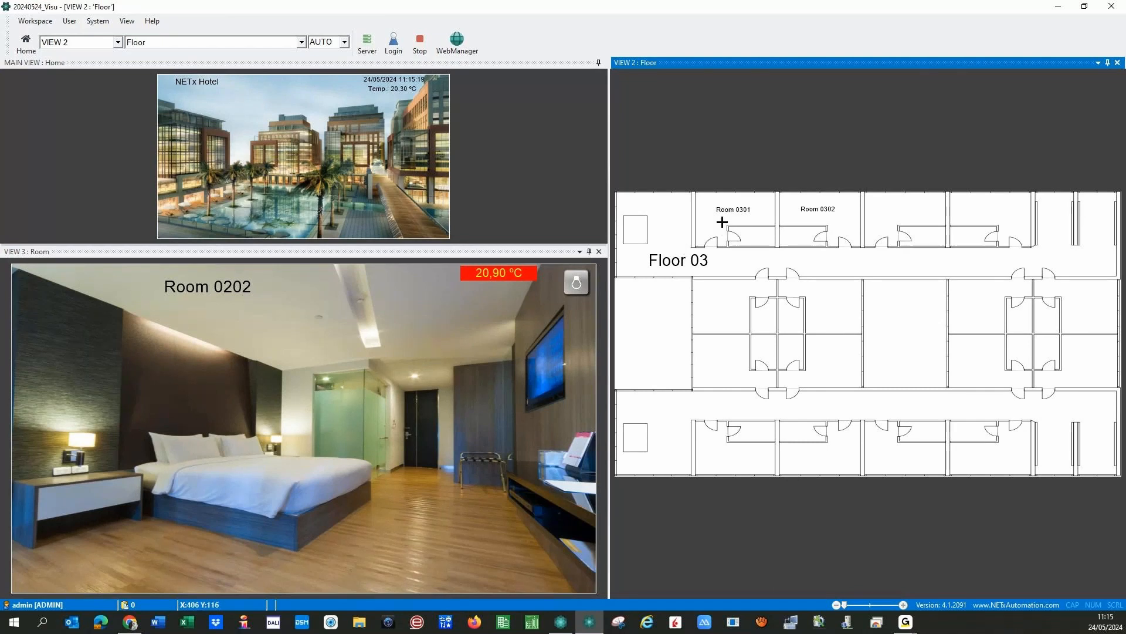
click(723, 225)
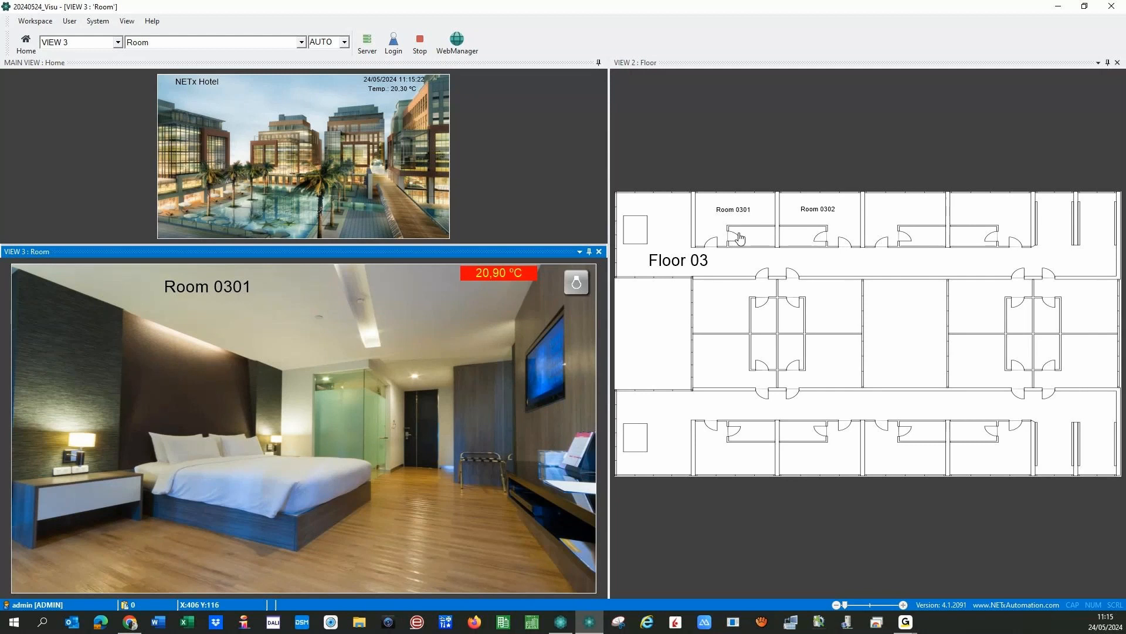
click(805, 234)
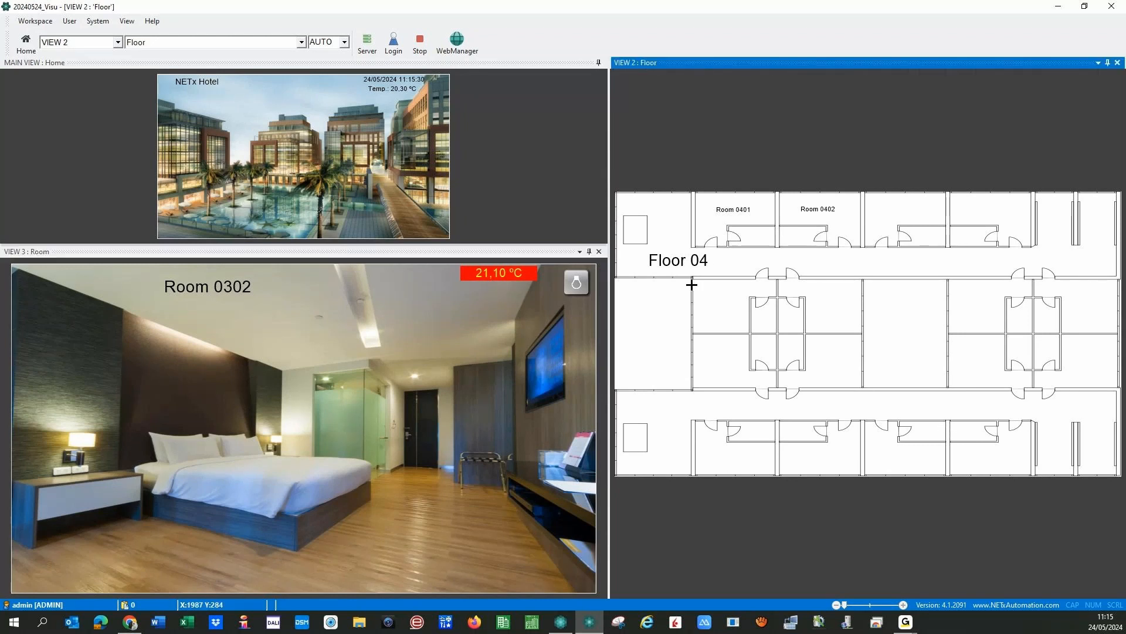
Step: View Rooms 0401 and 0402 on Floor 04 and test the light button in Room 0402
click(711, 234)
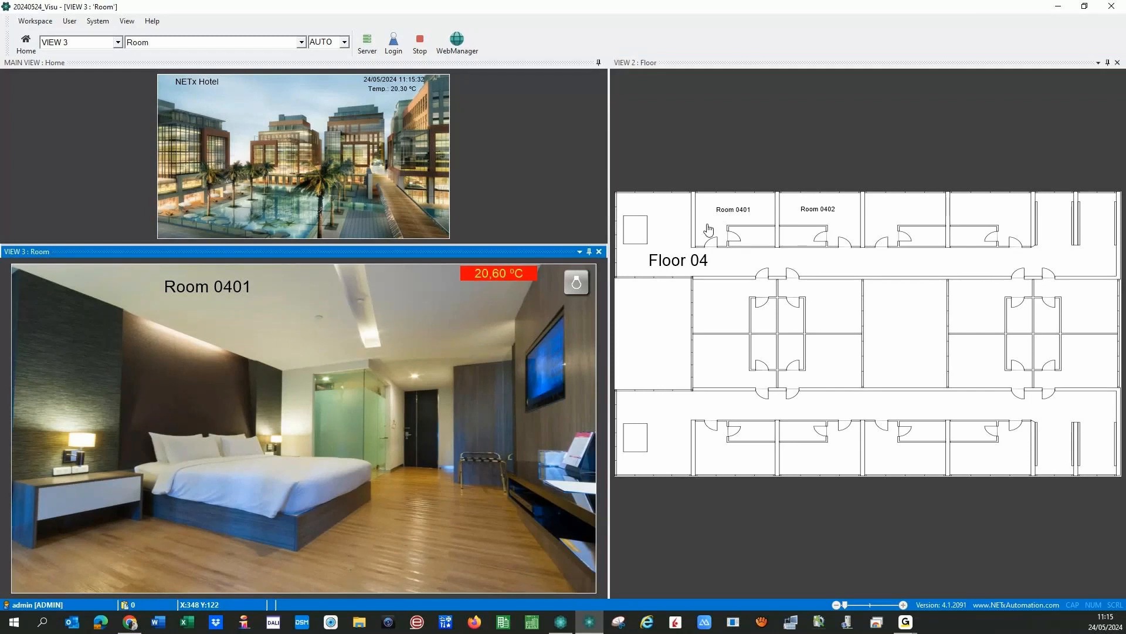
click(785, 233)
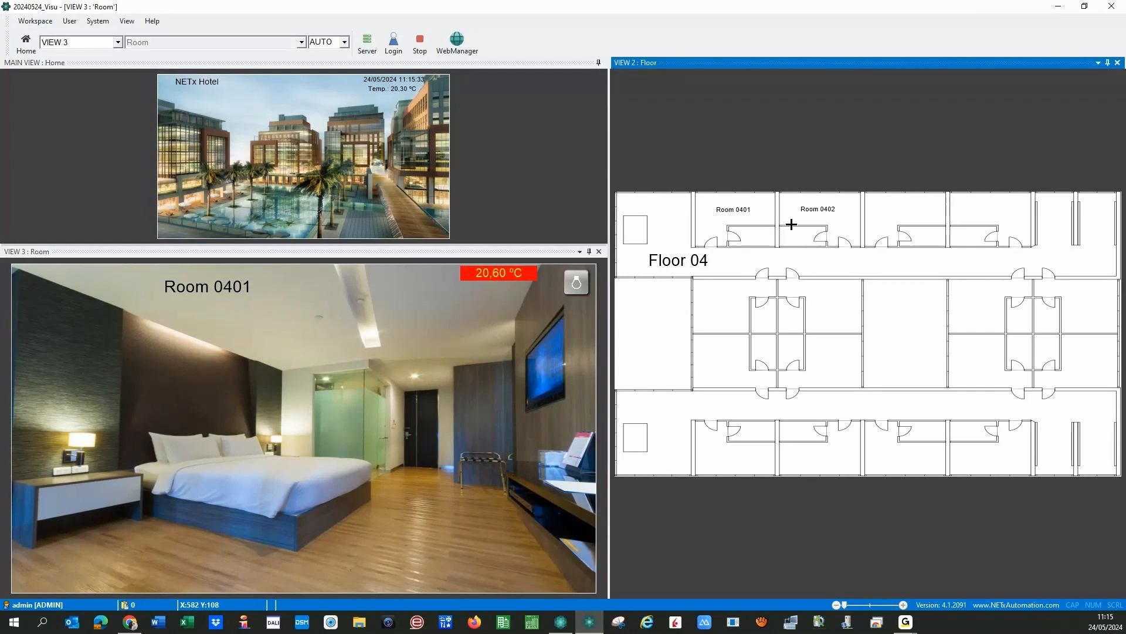
click(793, 231)
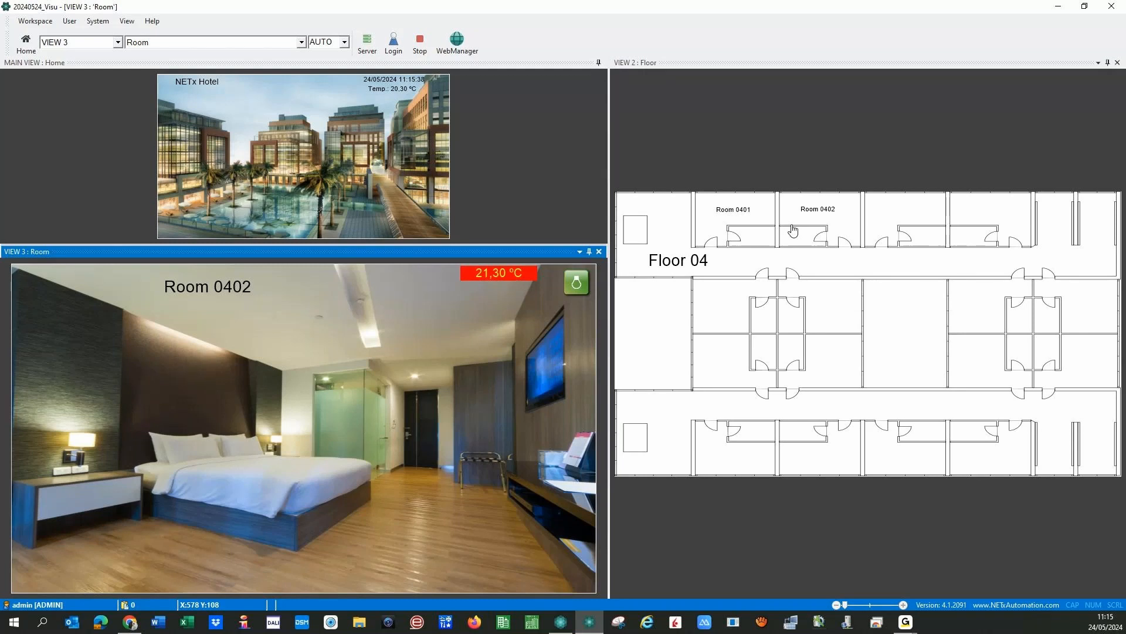
click(577, 282)
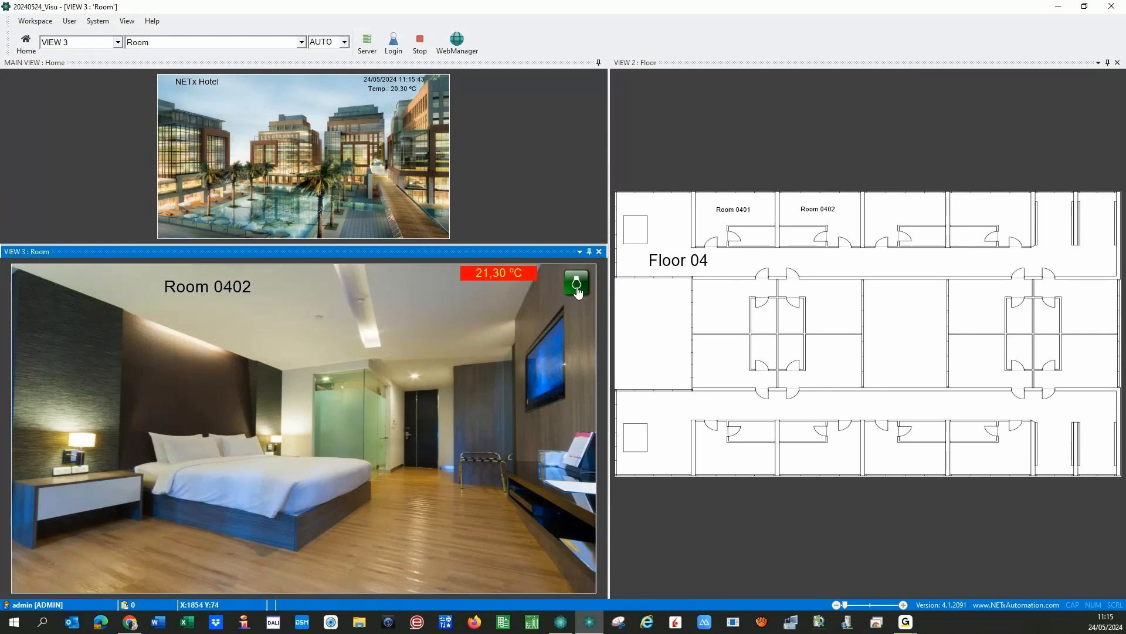
click(578, 288)
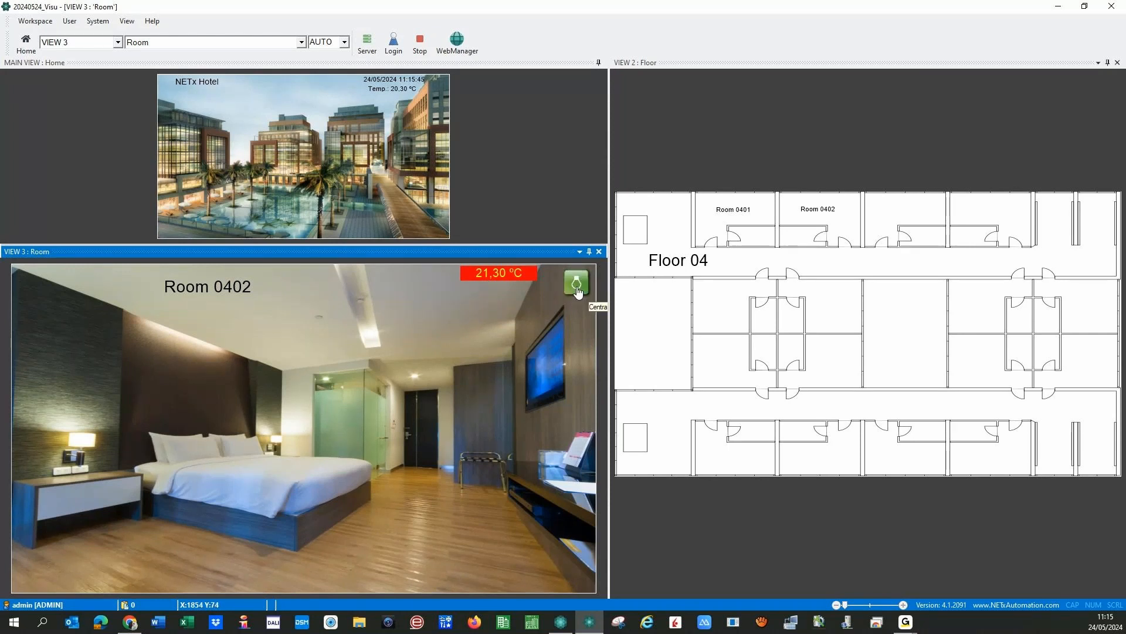
Step: Return to Room 0201 on Floor 02 and switch its light on
click(179, 165)
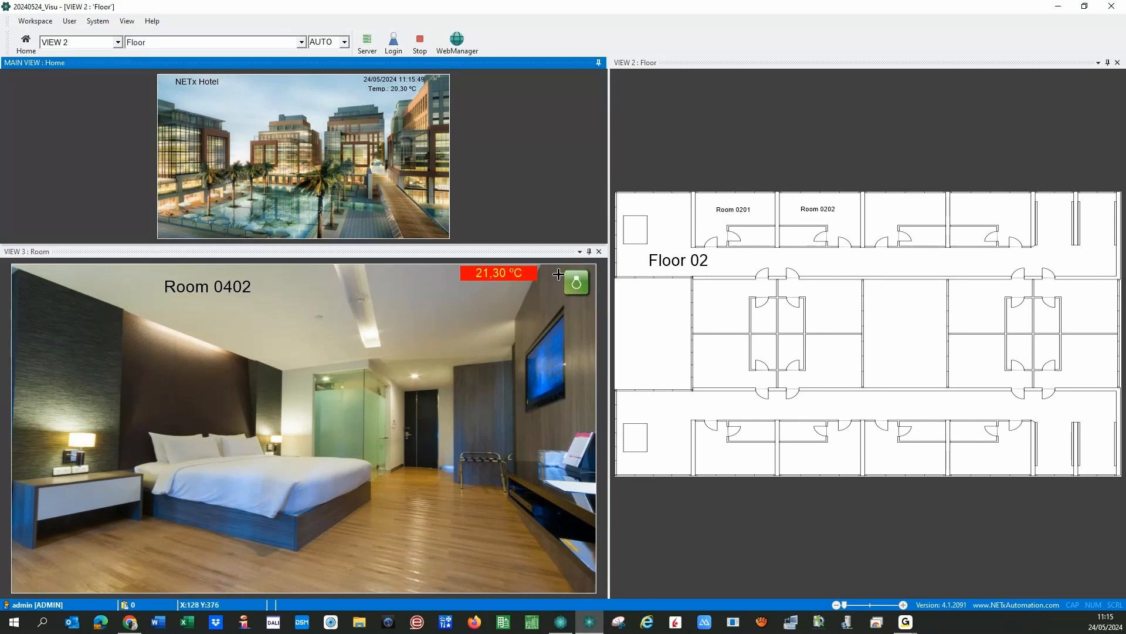
click(733, 236)
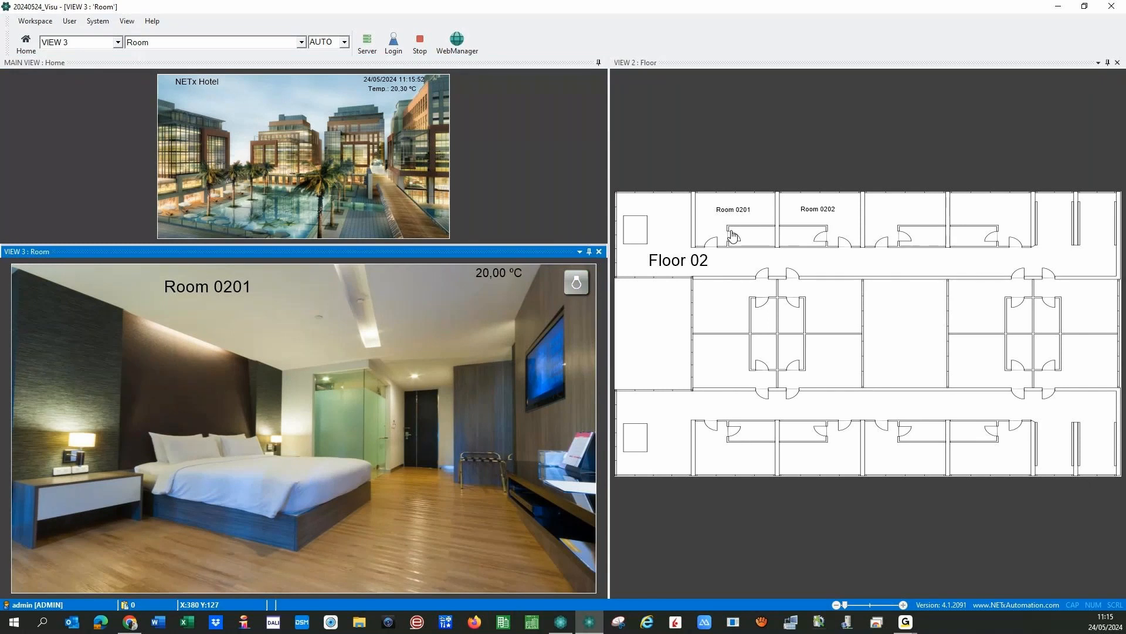
click(577, 287)
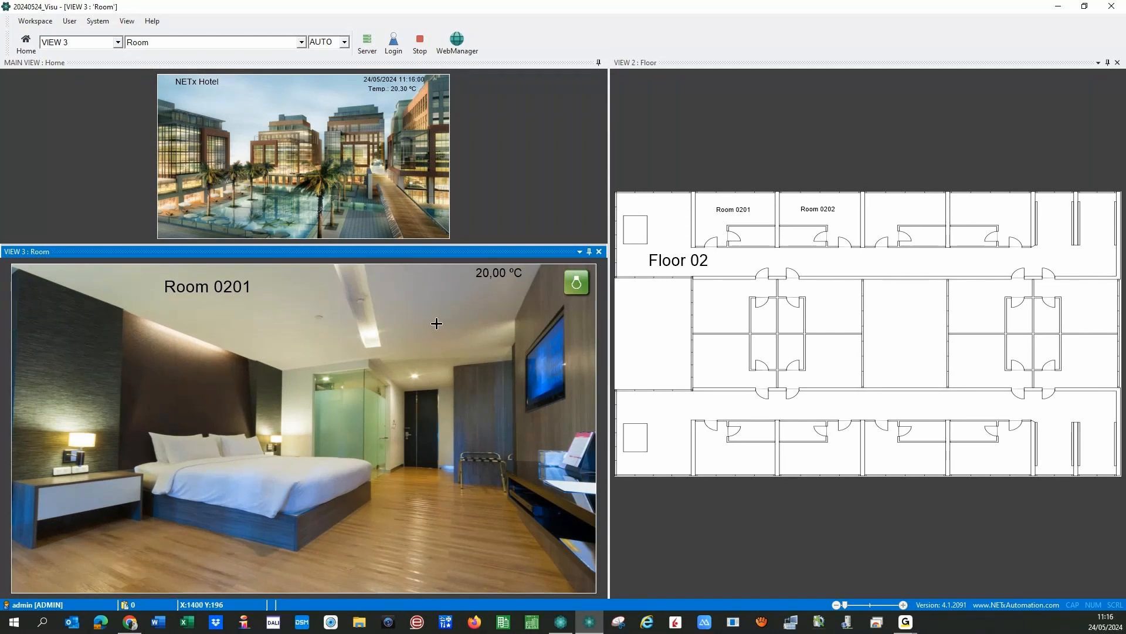
Step: Stop the running visualization and open the Room page for editing
click(416, 41)
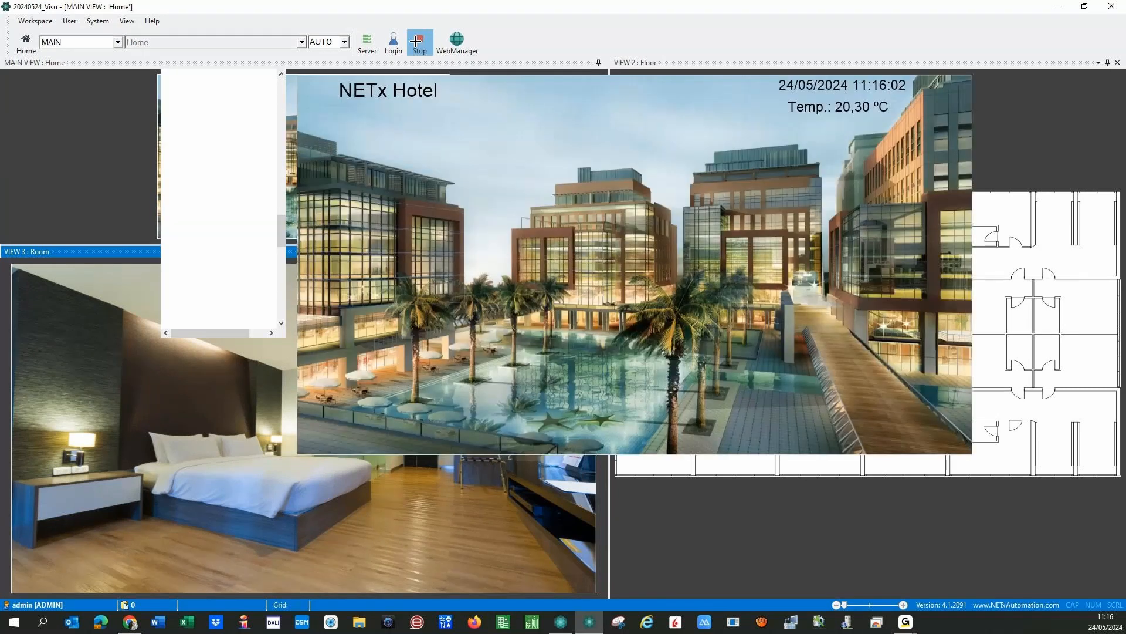
click(416, 42)
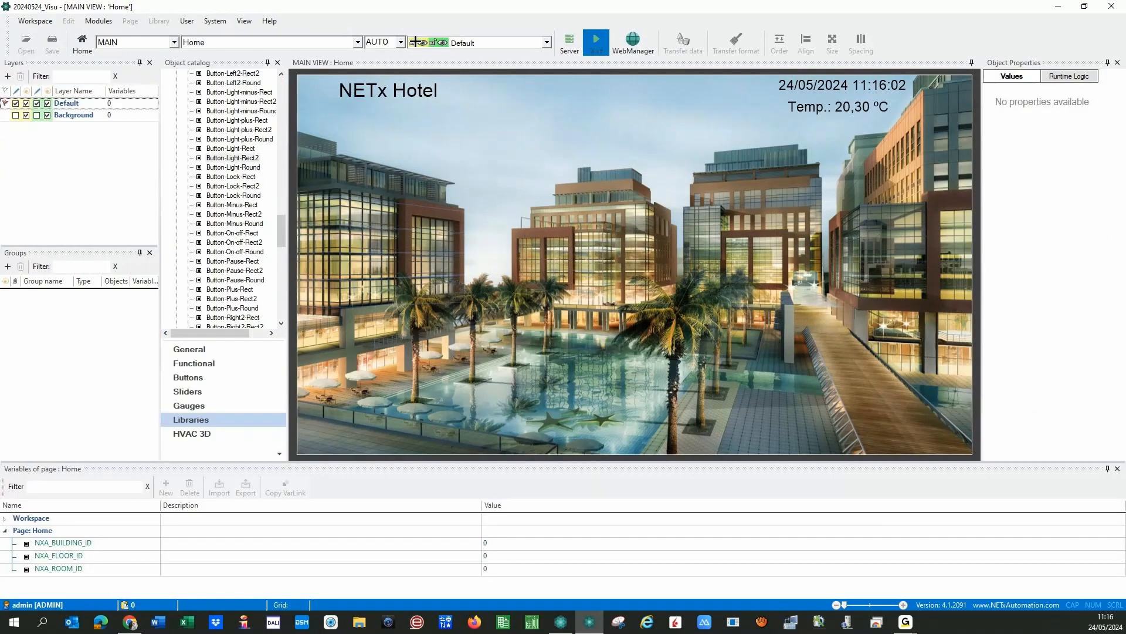
click(212, 42)
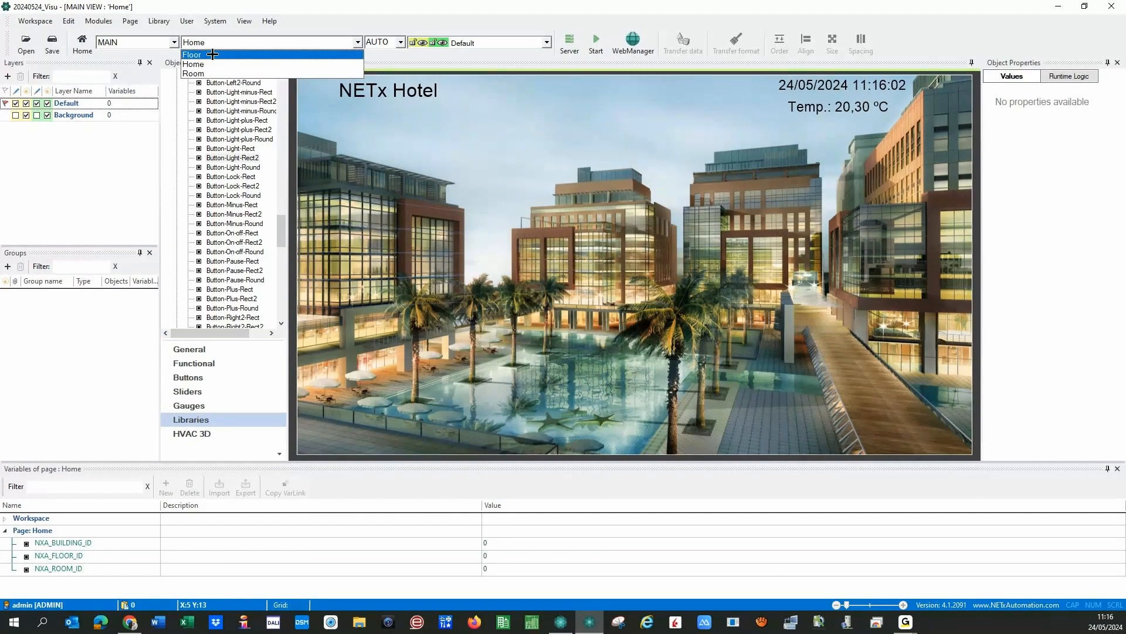
click(194, 74)
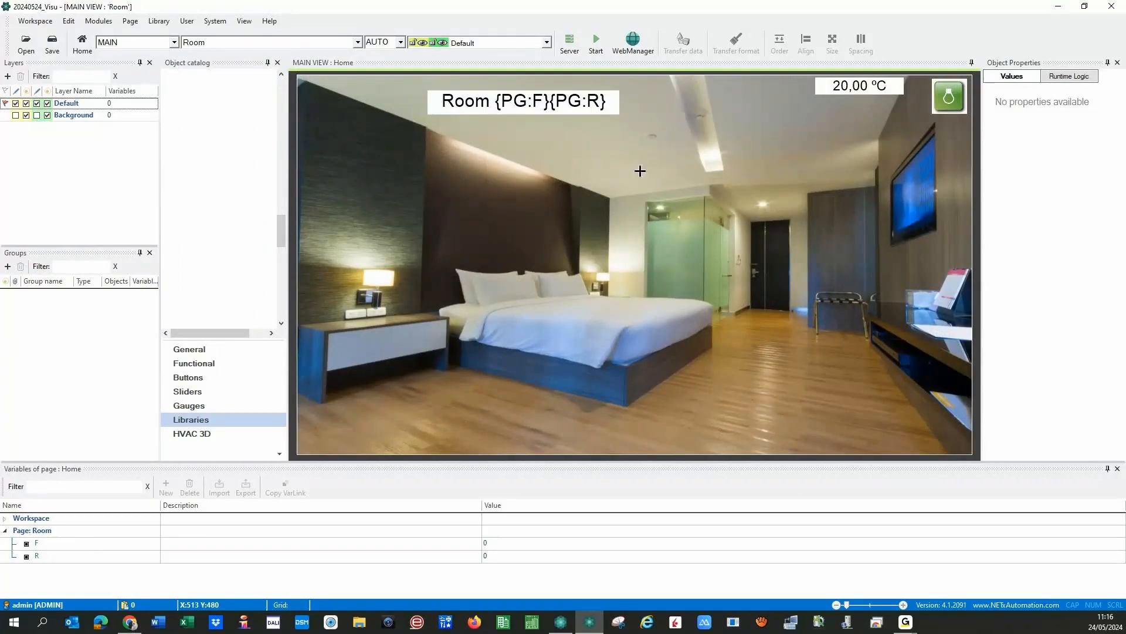
Step: Add the Control Luz object from the 2023 library to the Room page, near the corridor door
click(501, 337)
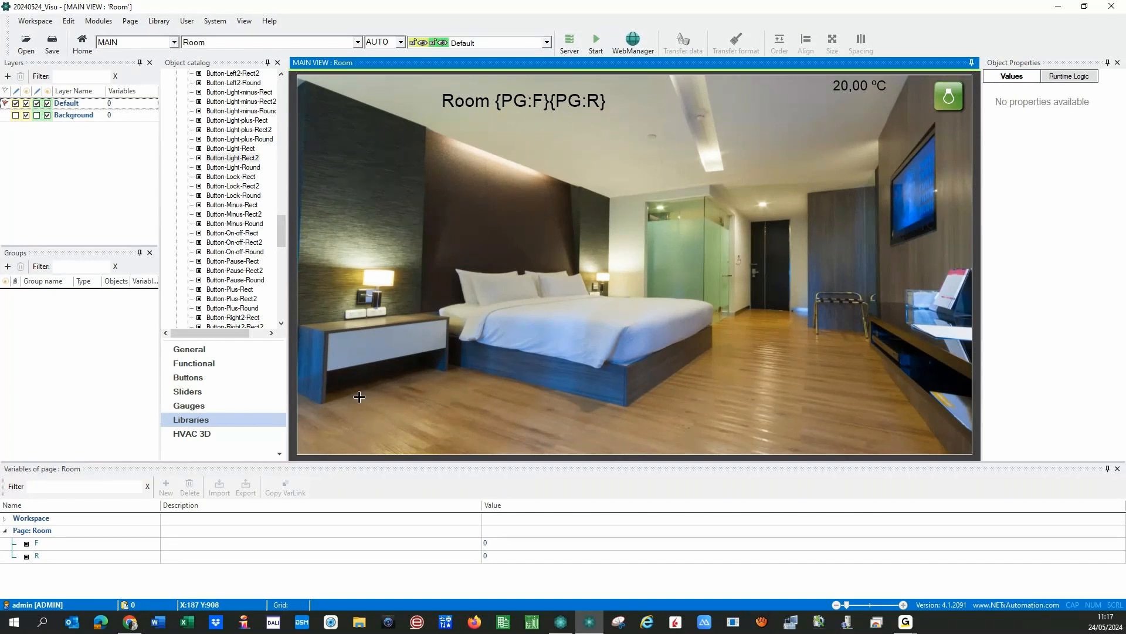
click(282, 231)
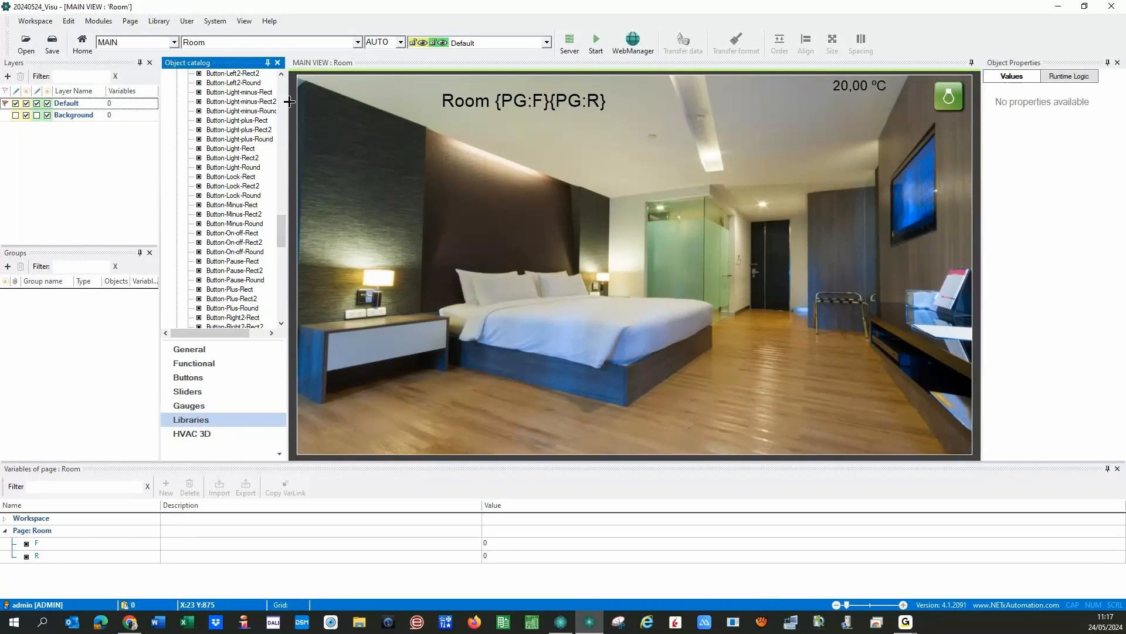
drag(282, 232, 283, 86)
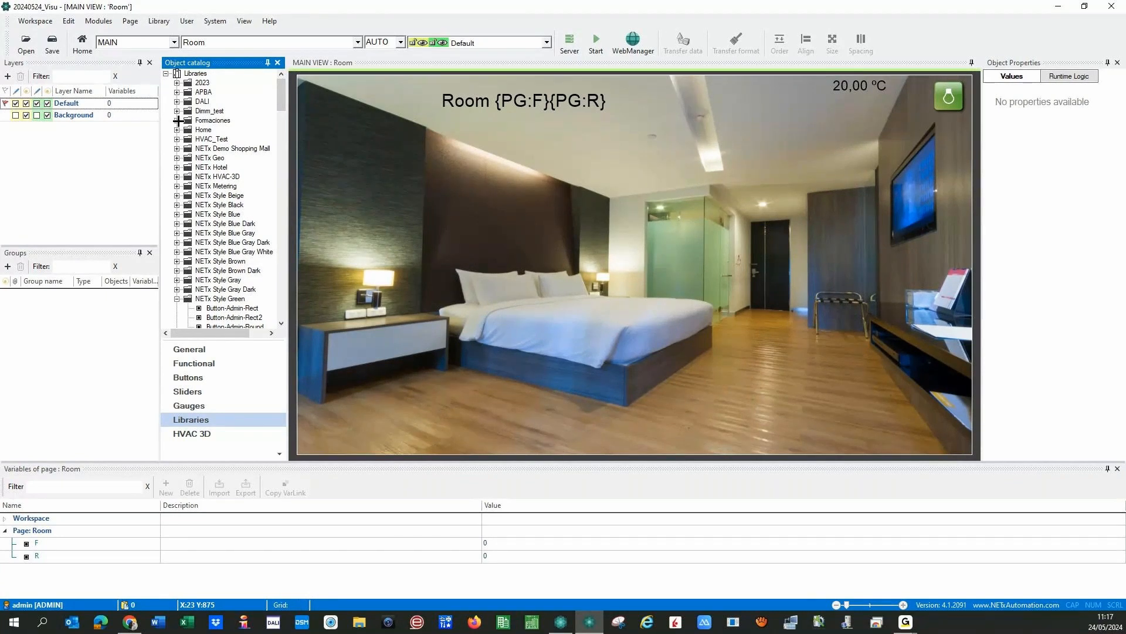
click(177, 83)
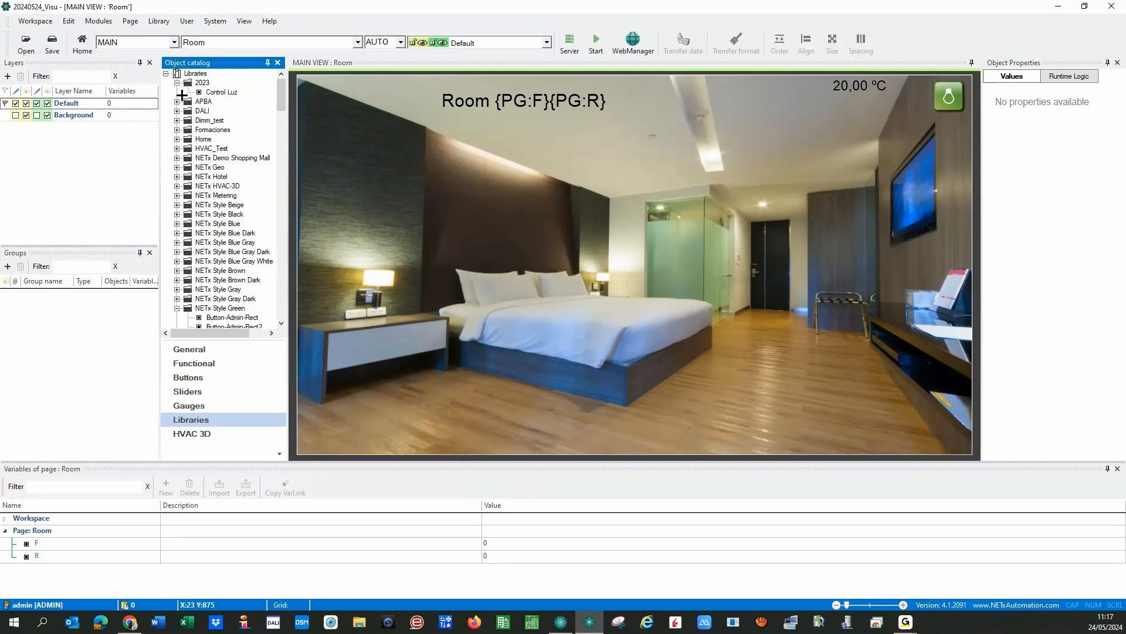
drag(182, 94, 801, 245)
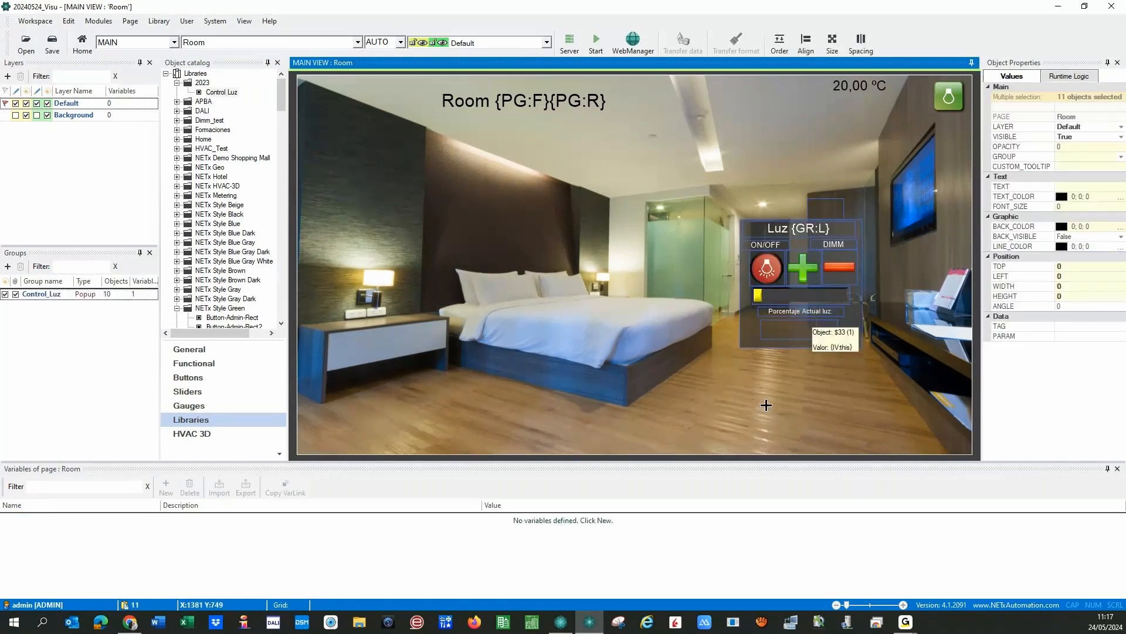
click(785, 414)
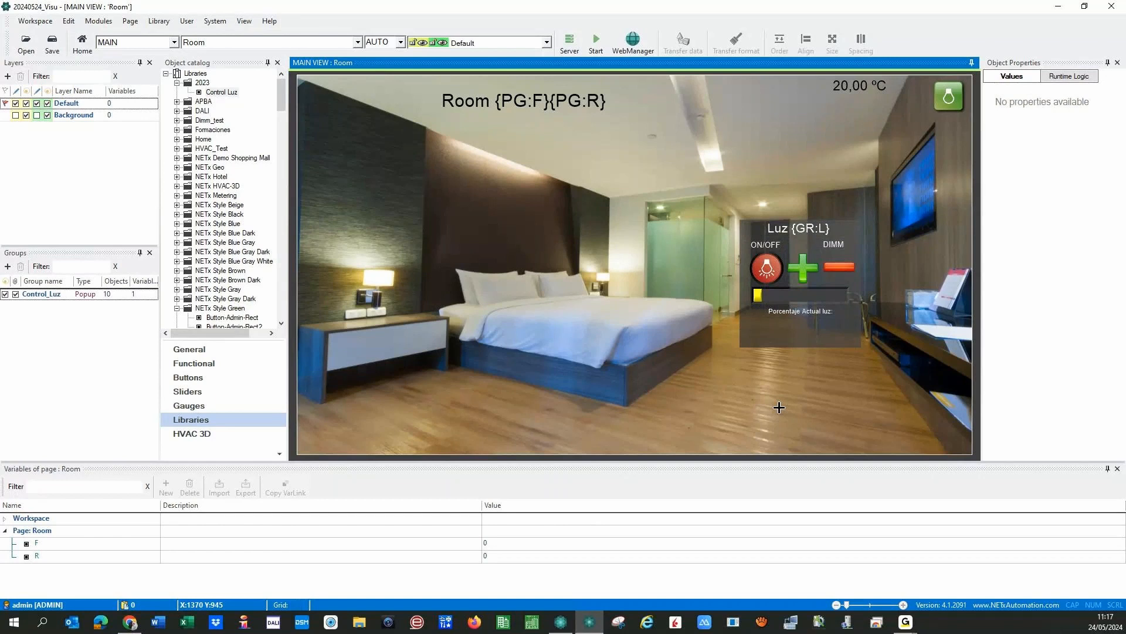
Step: Move the light control popup above the bed to about top 337, left 718, and accept its background image parameters
drag(748, 332, 637, 359)
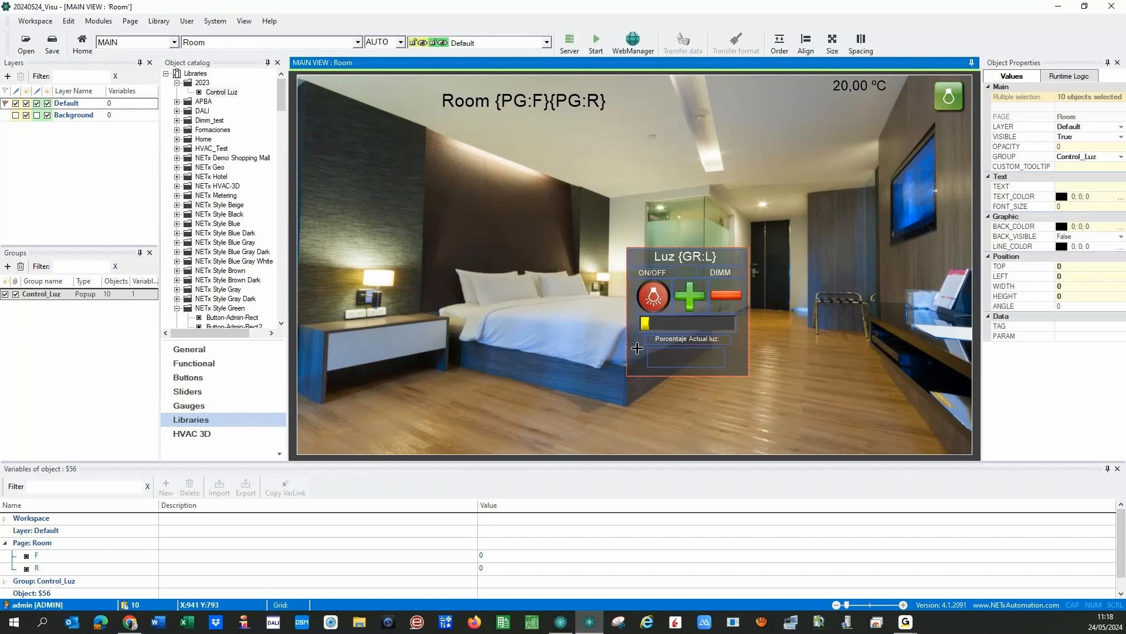
drag(637, 347, 532, 347)
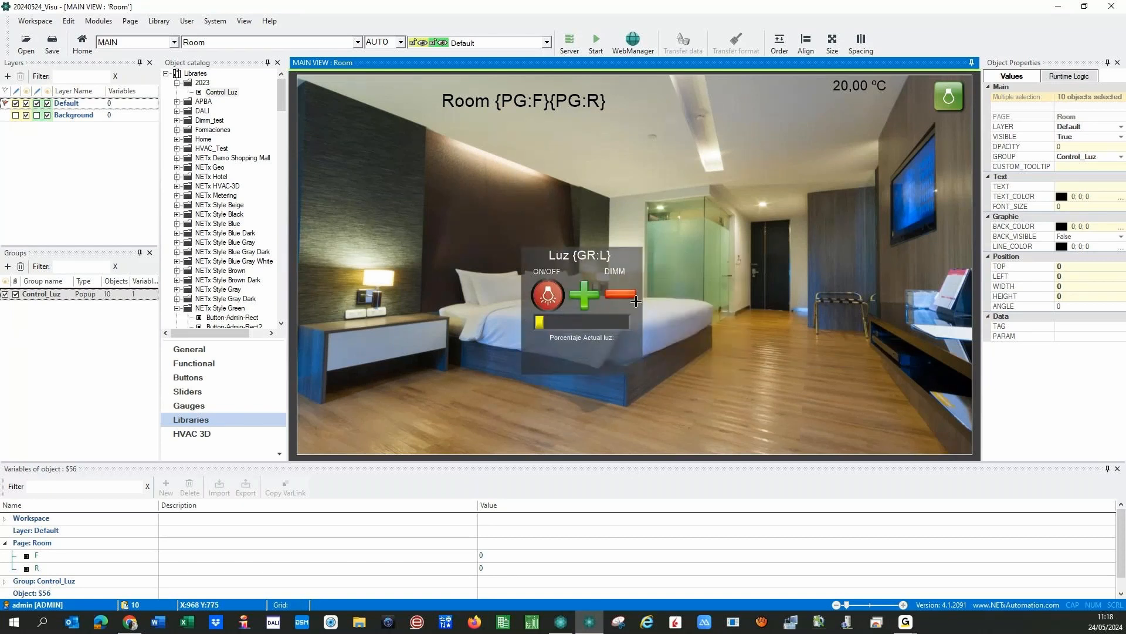
drag(636, 301, 569, 371)
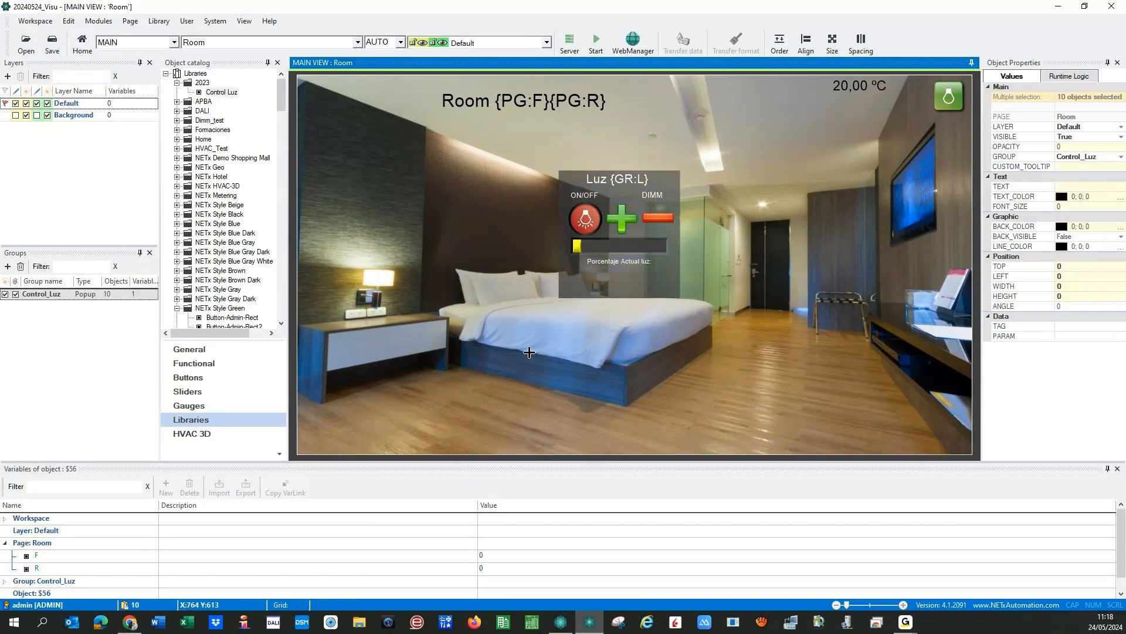
drag(529, 352, 510, 385)
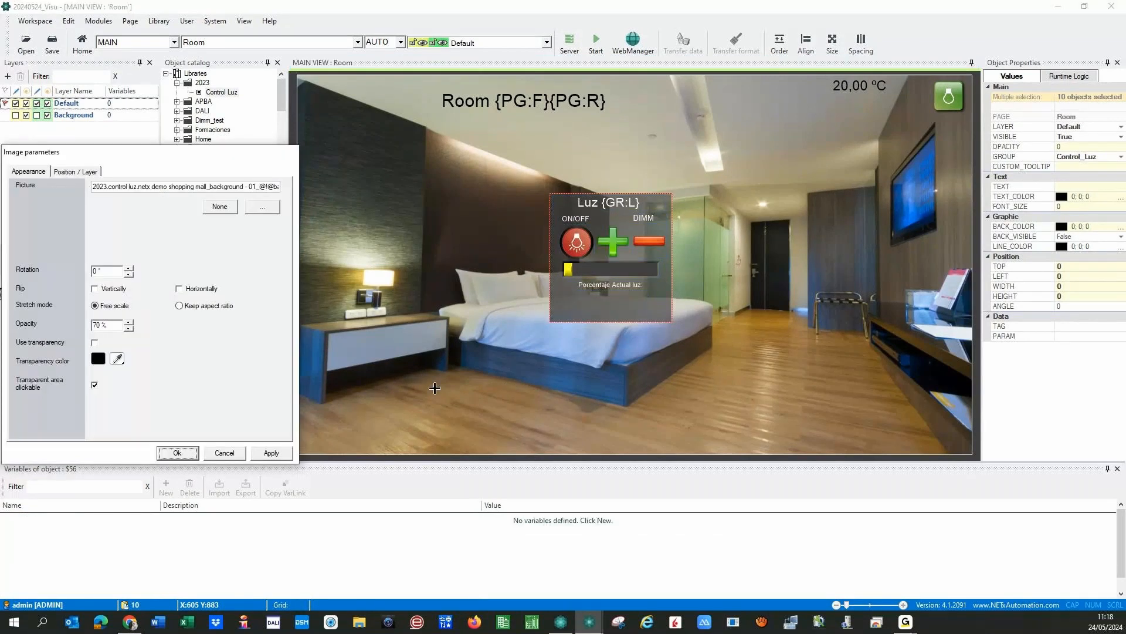
key(Return)
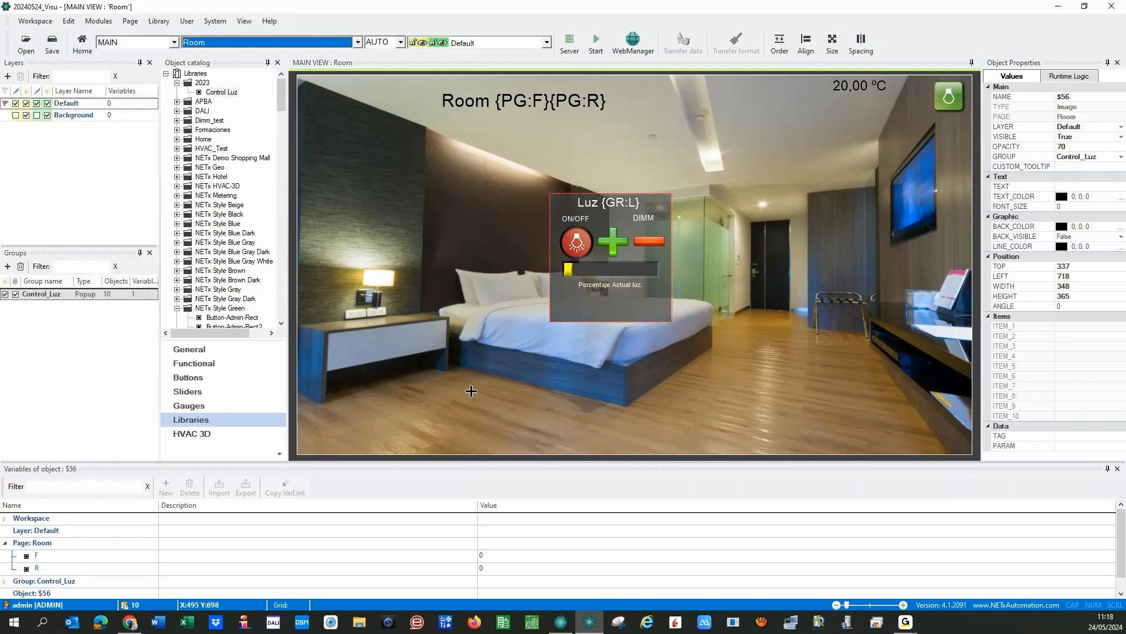
click(471, 390)
click(471, 390)
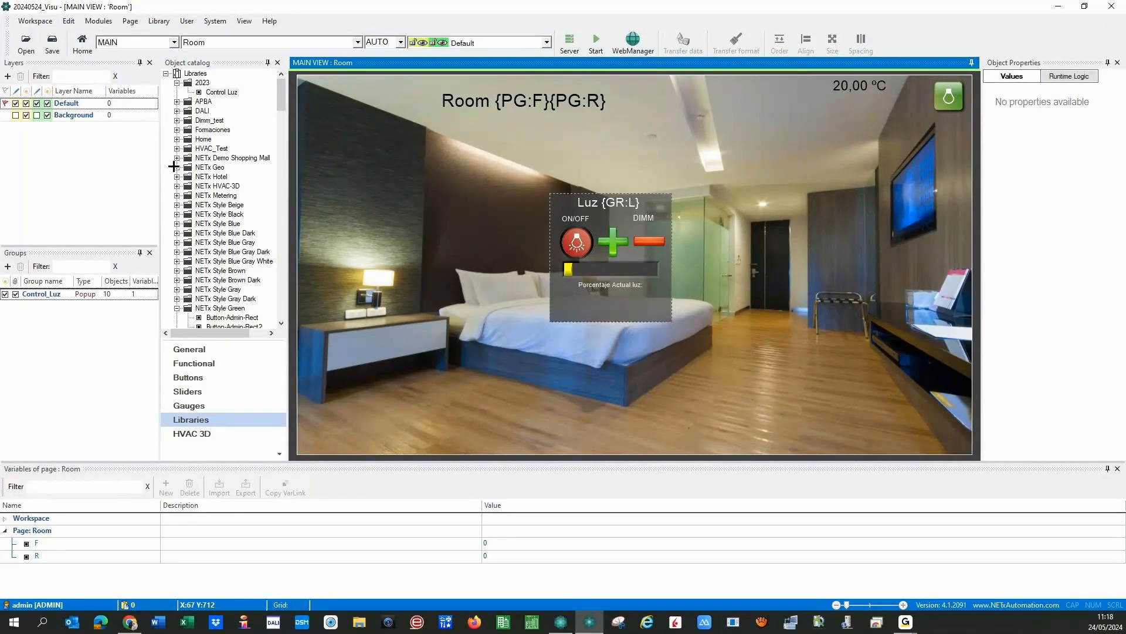
Step: Try Background - 04 from the NETx Demo Shopping Mall library beside the light popup and delete it
click(176, 159)
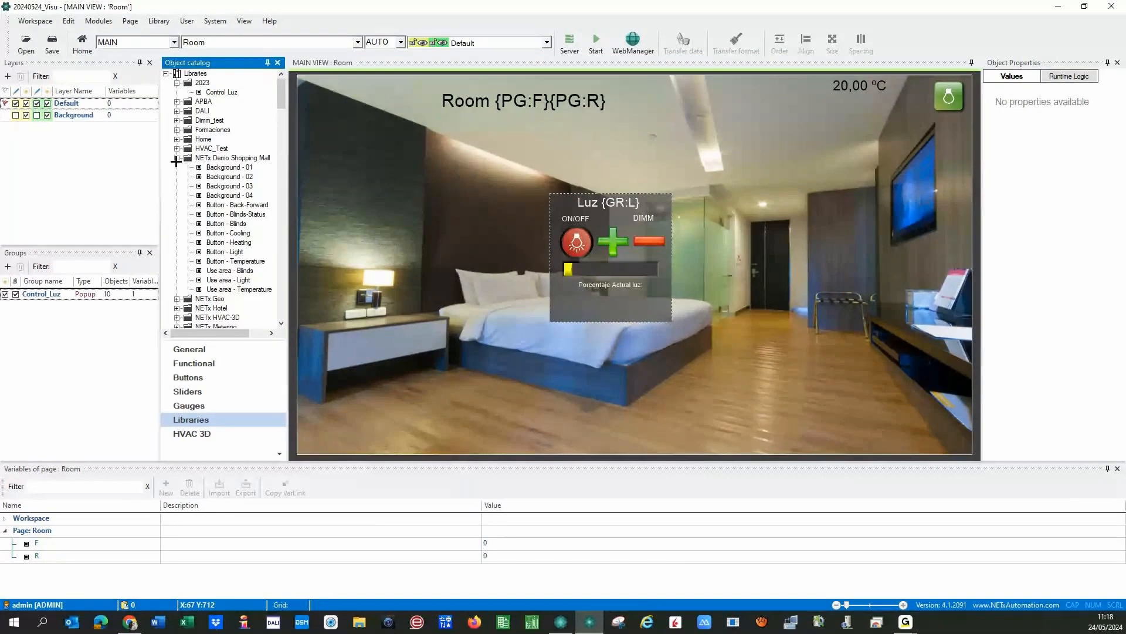
drag(218, 195, 773, 320)
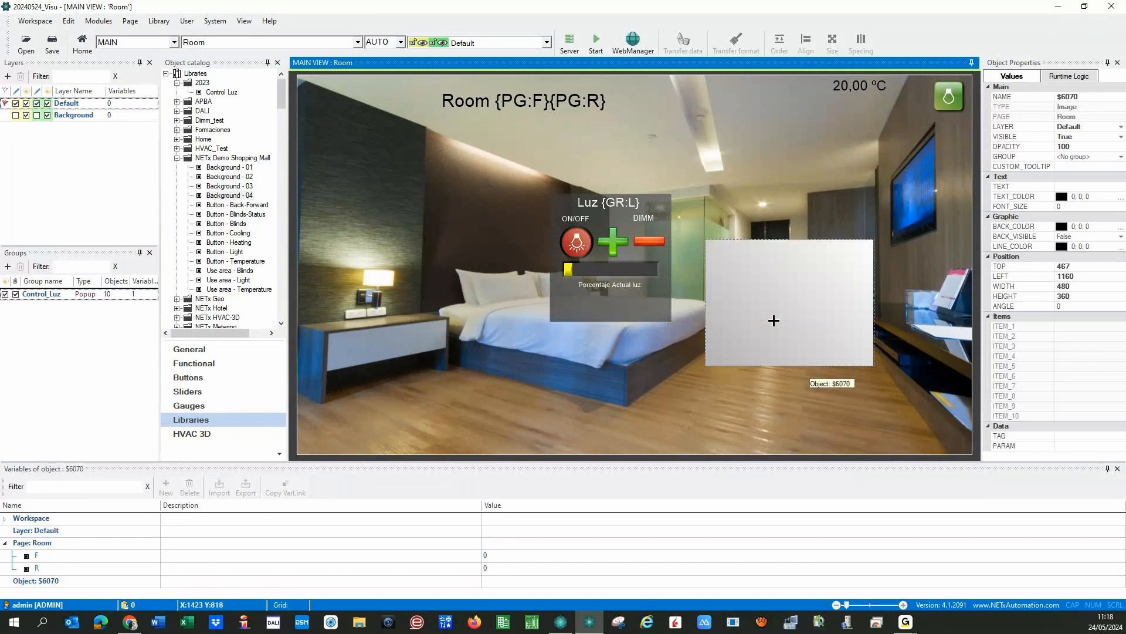
key(Delete)
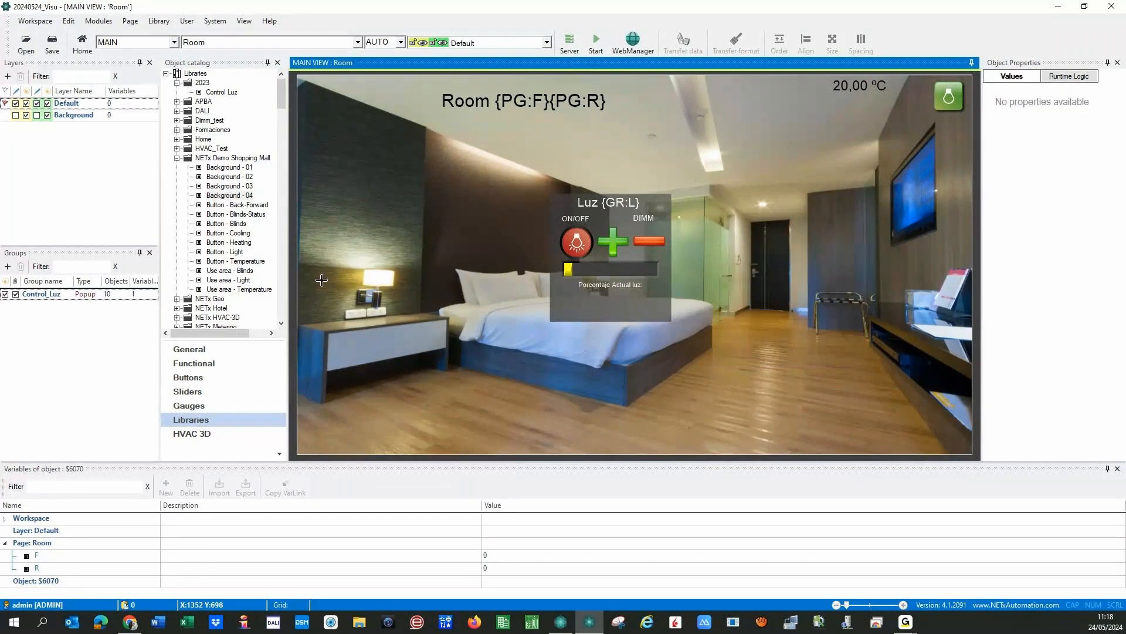
Step: Place Background - 01 on the floor area beside the light popup and a second dark background over the bedside table
mouse_move(227, 169)
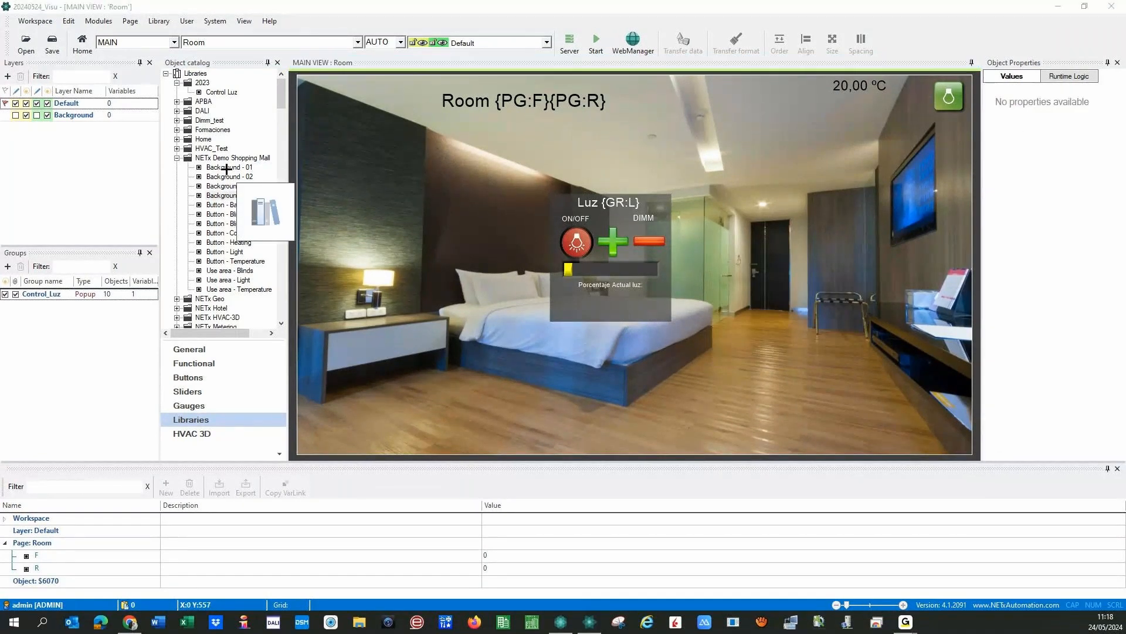
drag(227, 169, 738, 357)
click(447, 356)
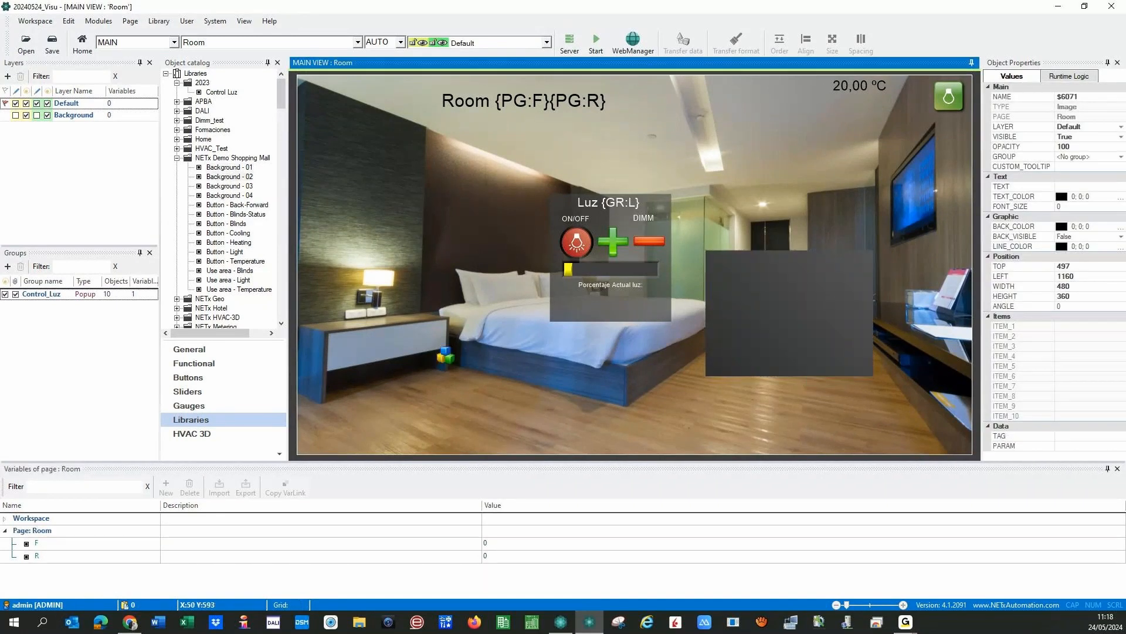
key(ctrl+v)
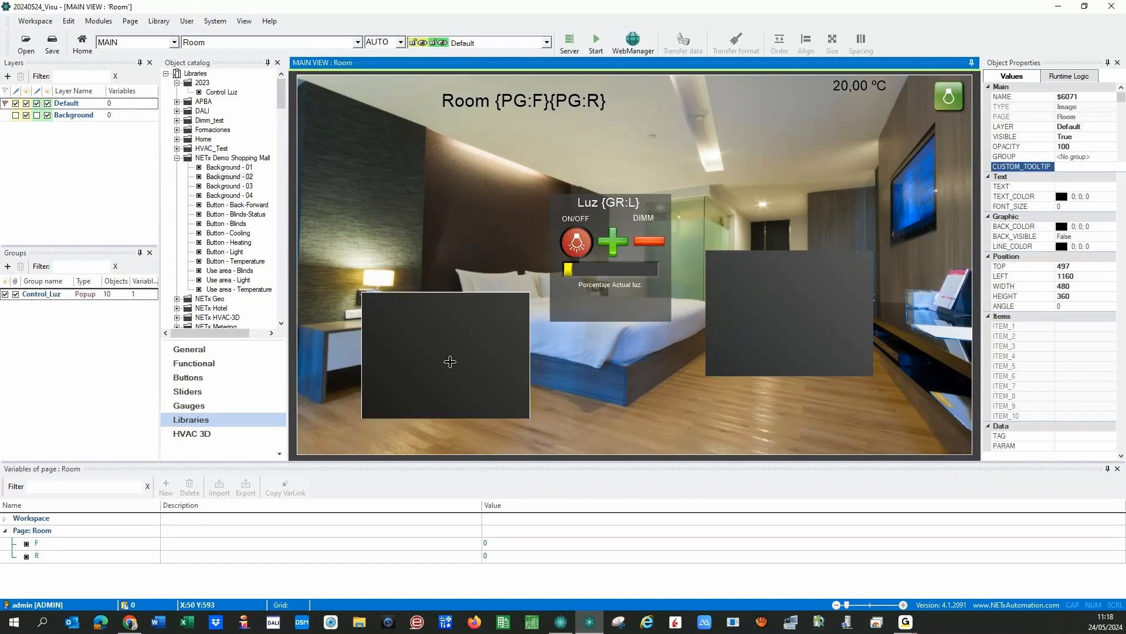
Step: Try one more dark background on the wall above the bedside table and delete it along with the background over the table
key(ctrl+v)
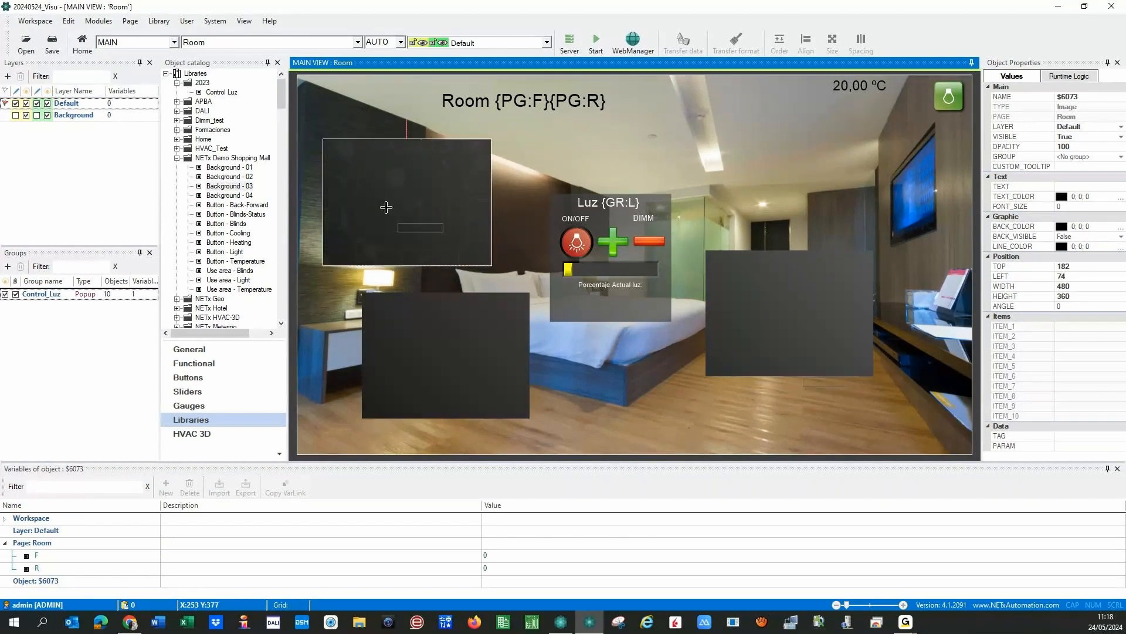
key(Delete)
click(404, 335)
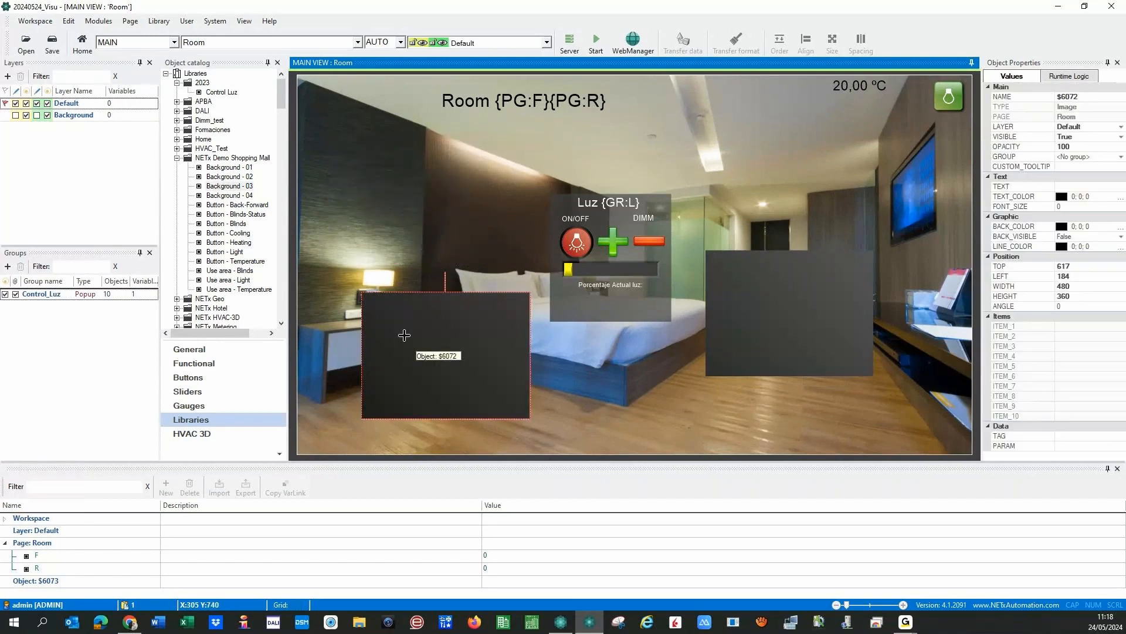
key(Delete)
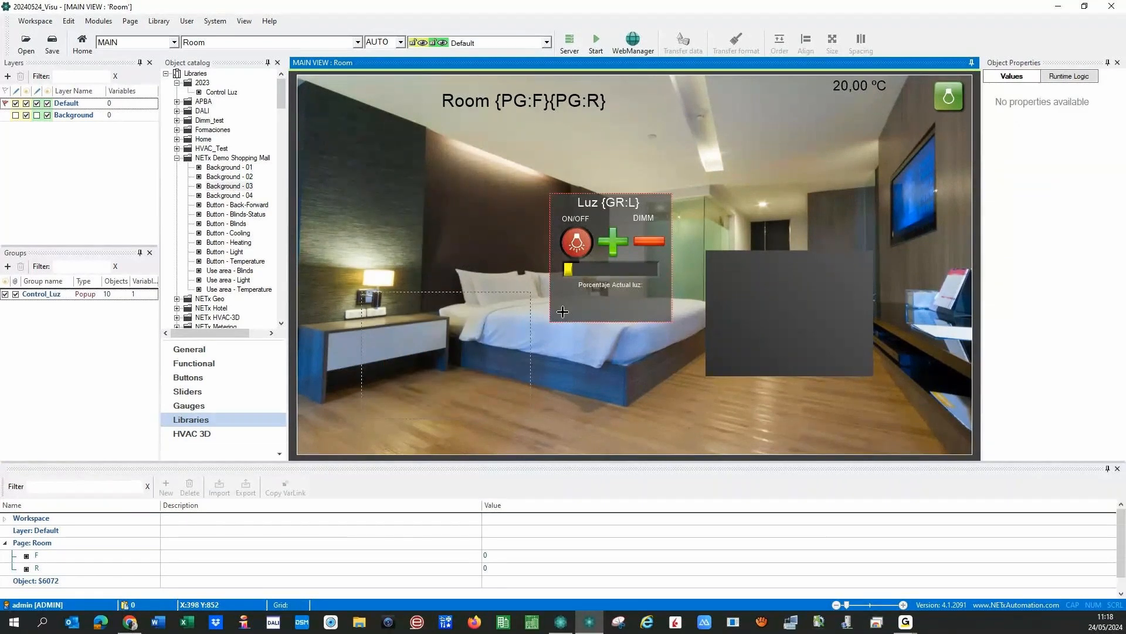
Step: Check the width and height of the light popup's background image in its position and layer parameters
click(562, 312)
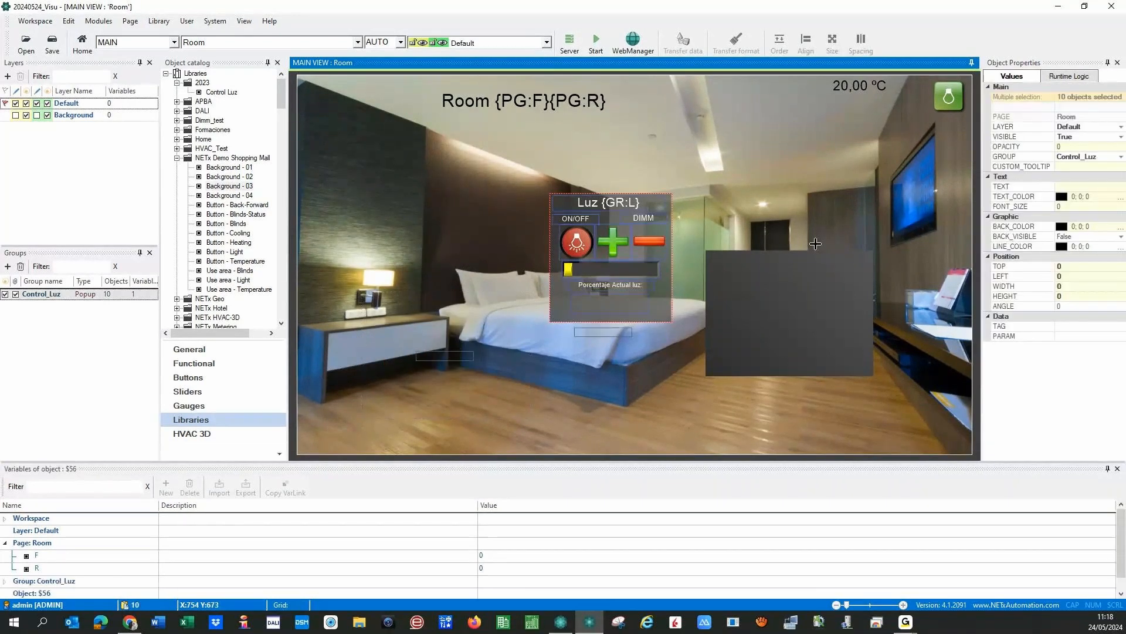
click(1026, 71)
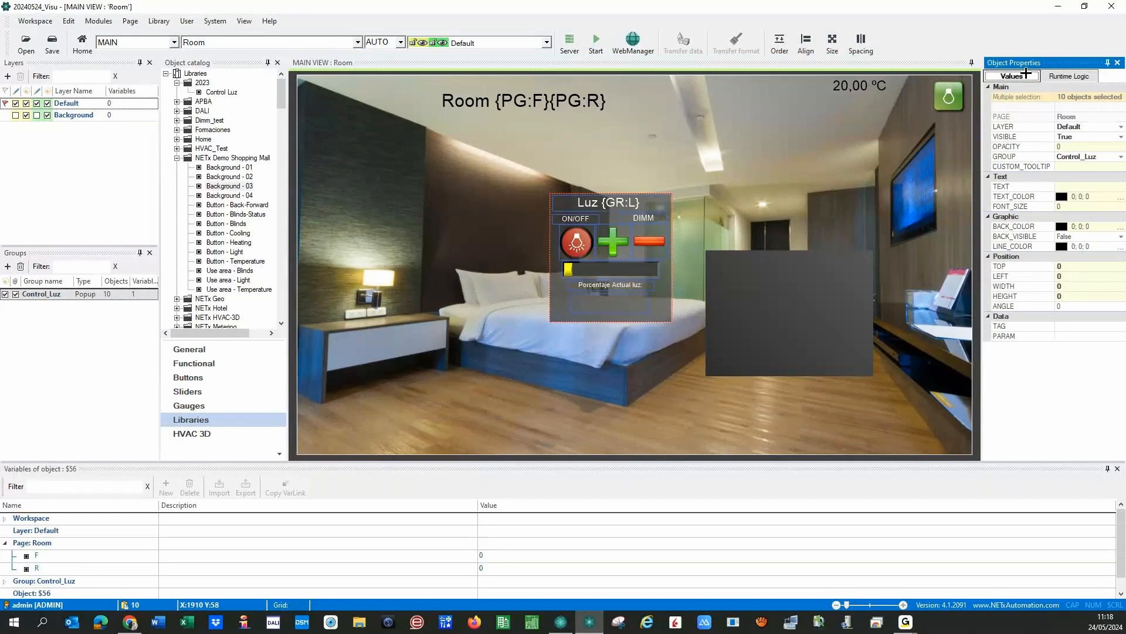
click(545, 333)
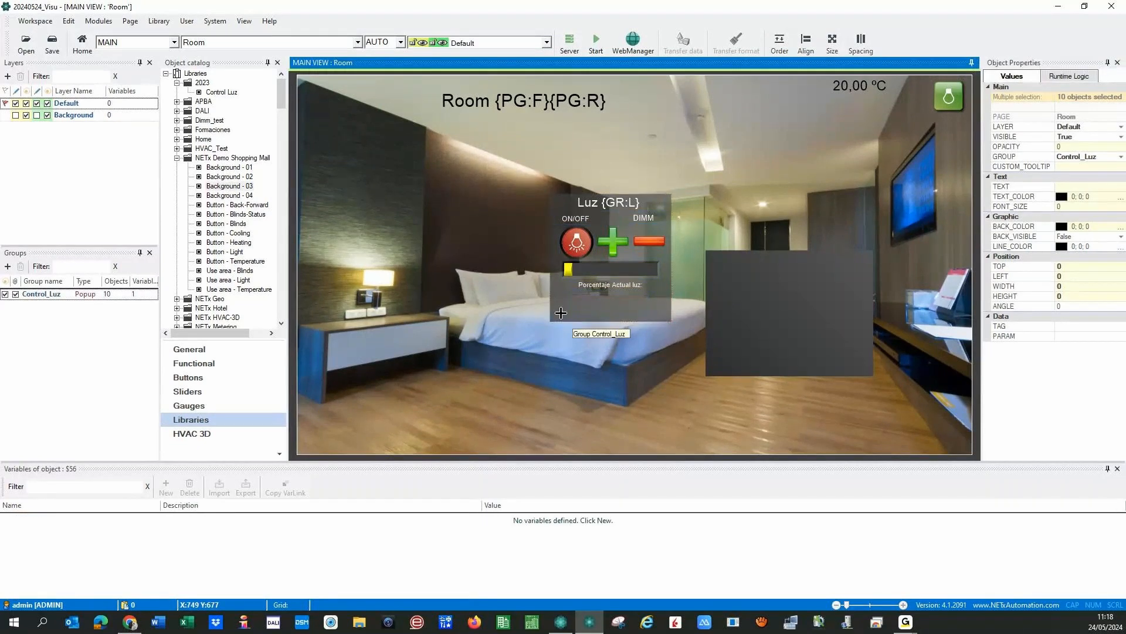
double_click(561, 313)
click(75, 170)
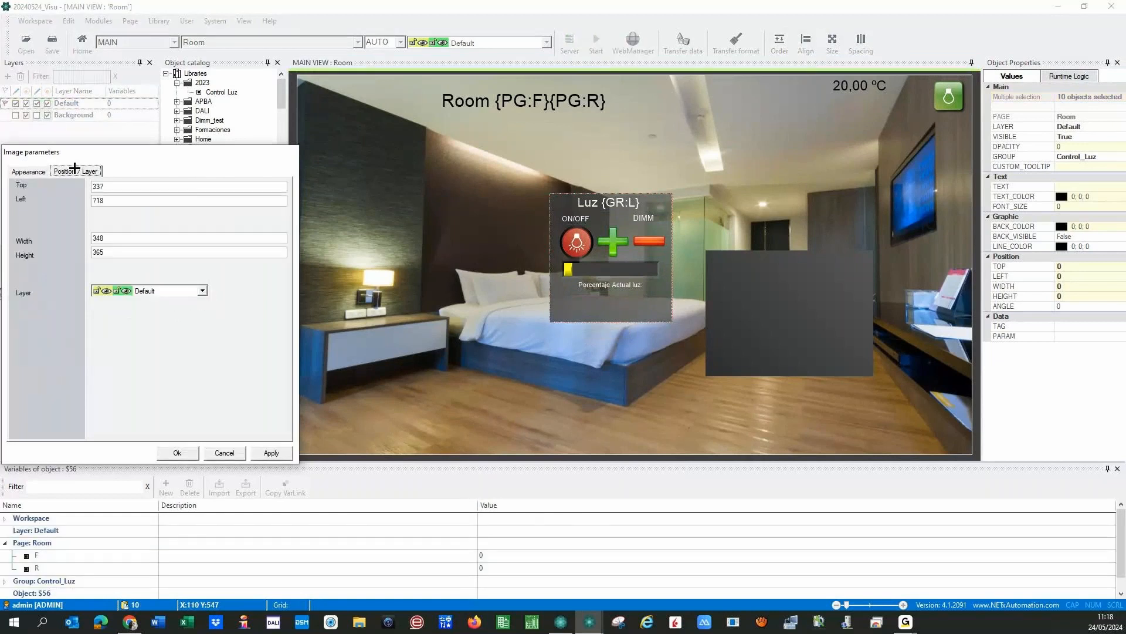
click(103, 237)
Step: Resize the dark background on the floor area to width 348 and height 365 and apply it, discarding changes to the popup's background
click(784, 299)
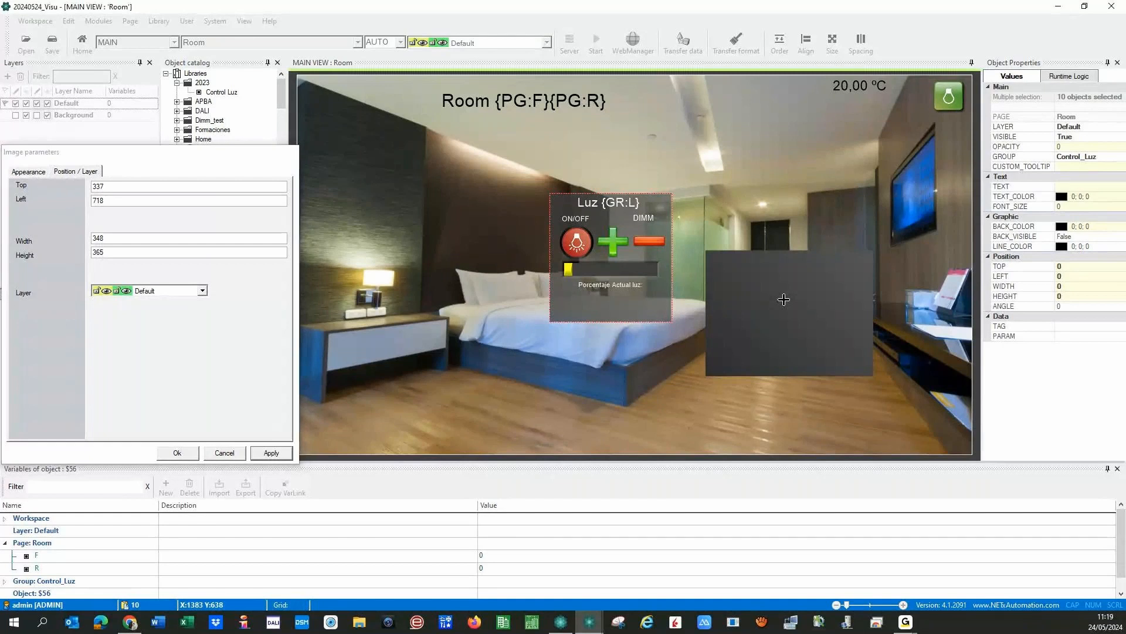
click(784, 299)
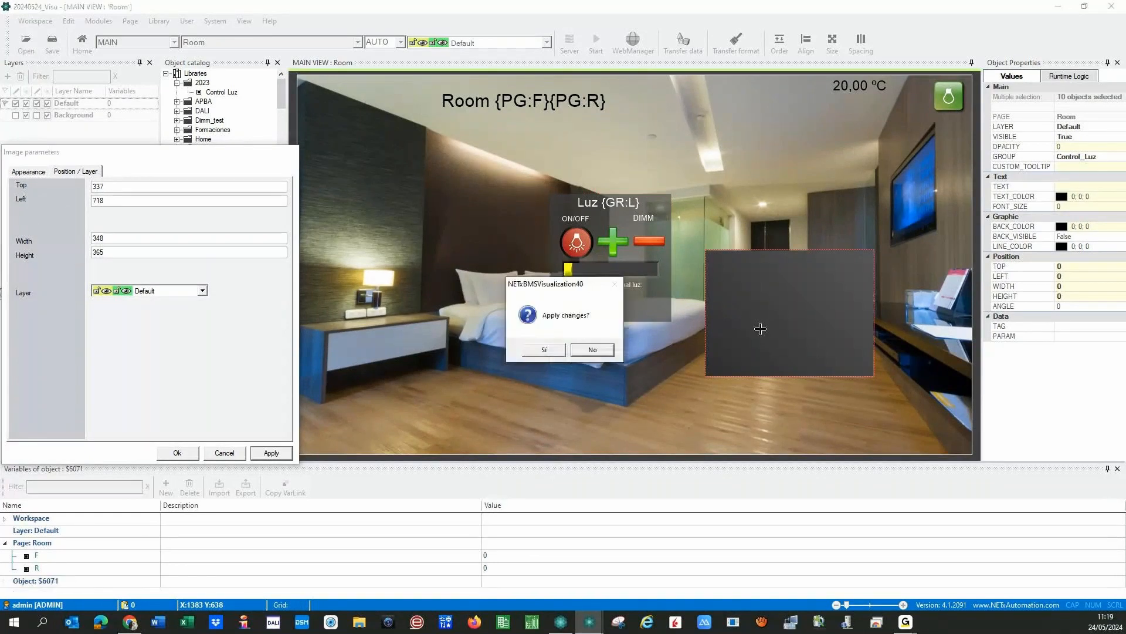
click(585, 349)
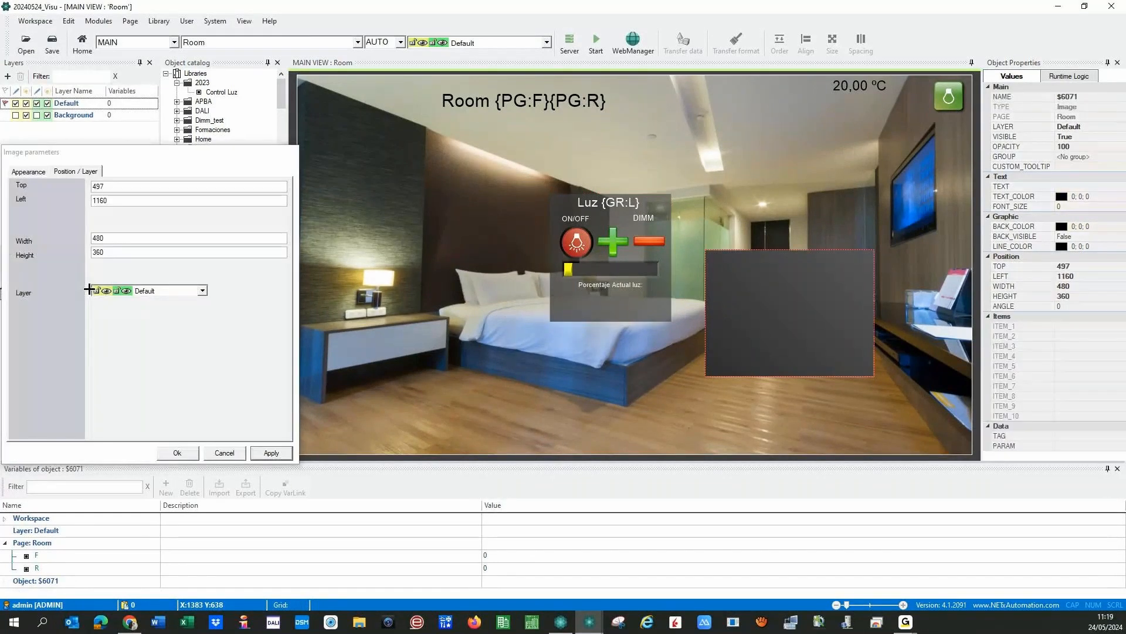
double_click(110, 240)
text(348)
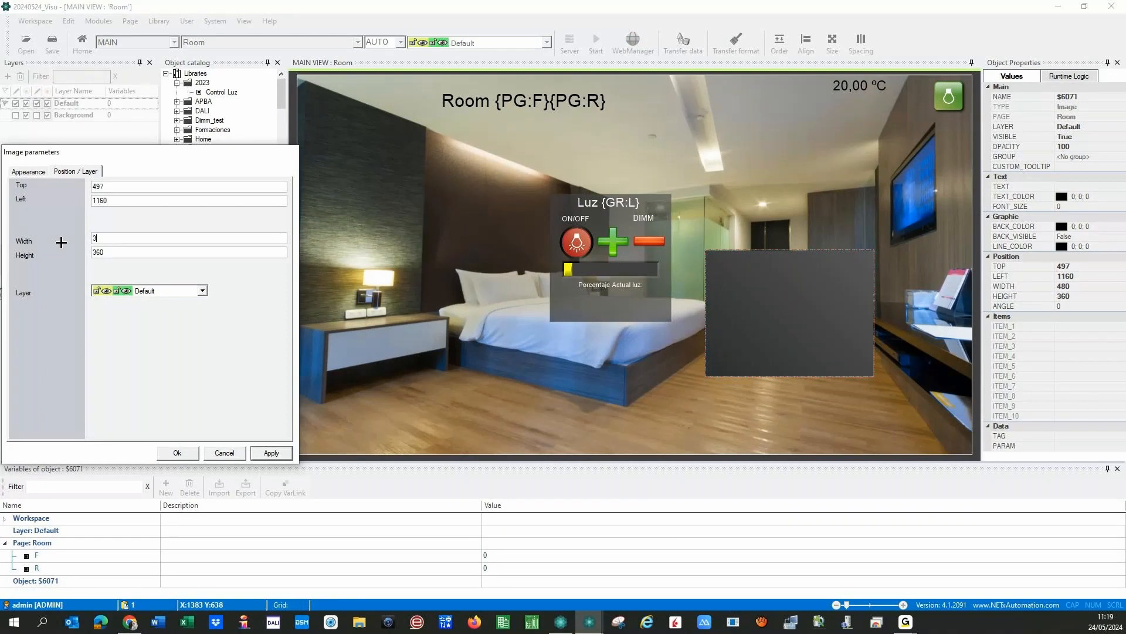
click(124, 253)
click(261, 450)
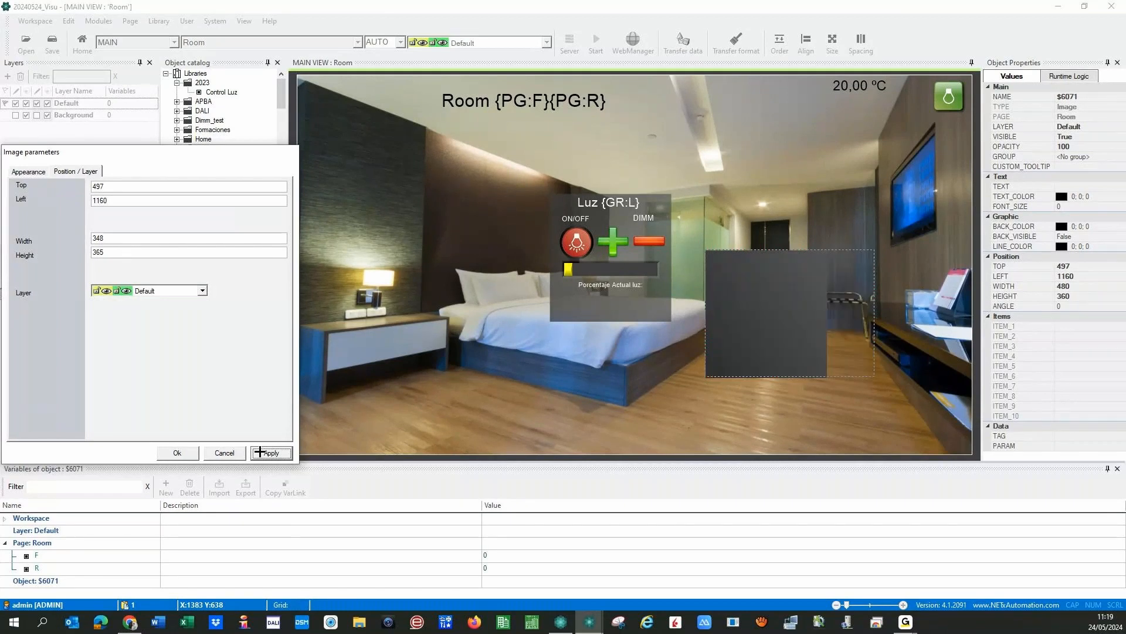
Step: Compare the appearance parameters, including opacity, of the floor background and the light popup's background, and close them without changes
click(23, 171)
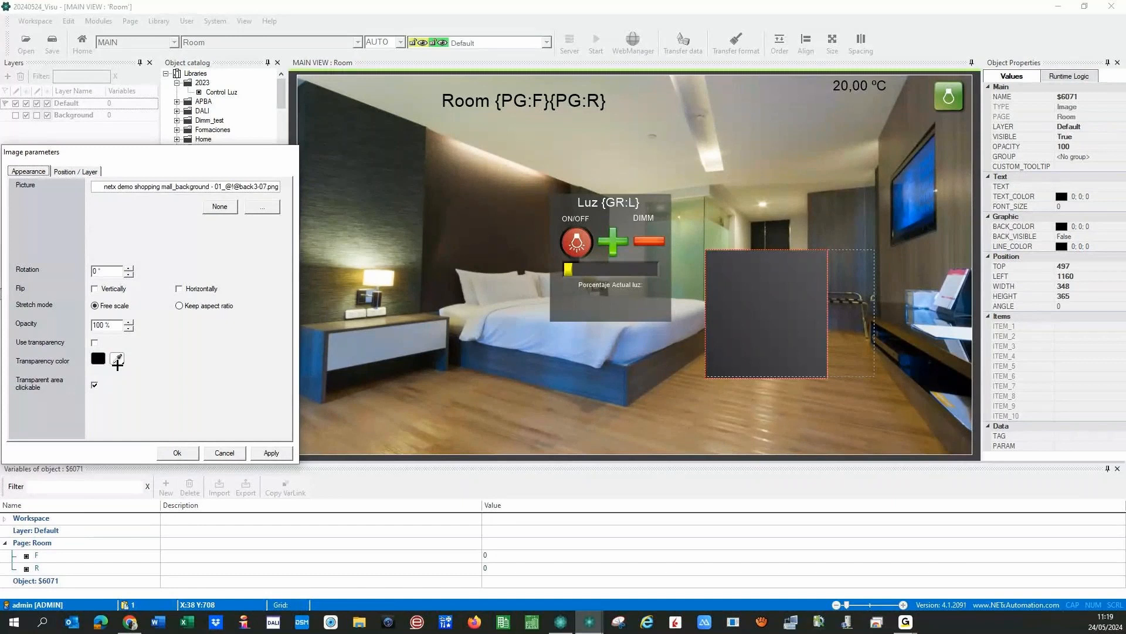
click(557, 313)
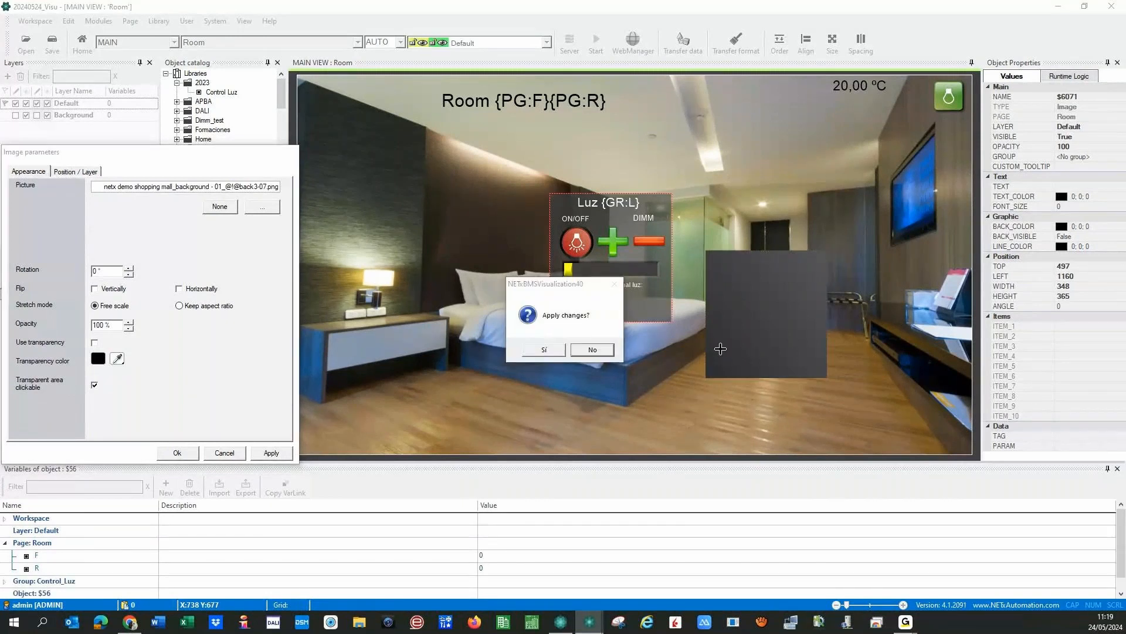
click(592, 350)
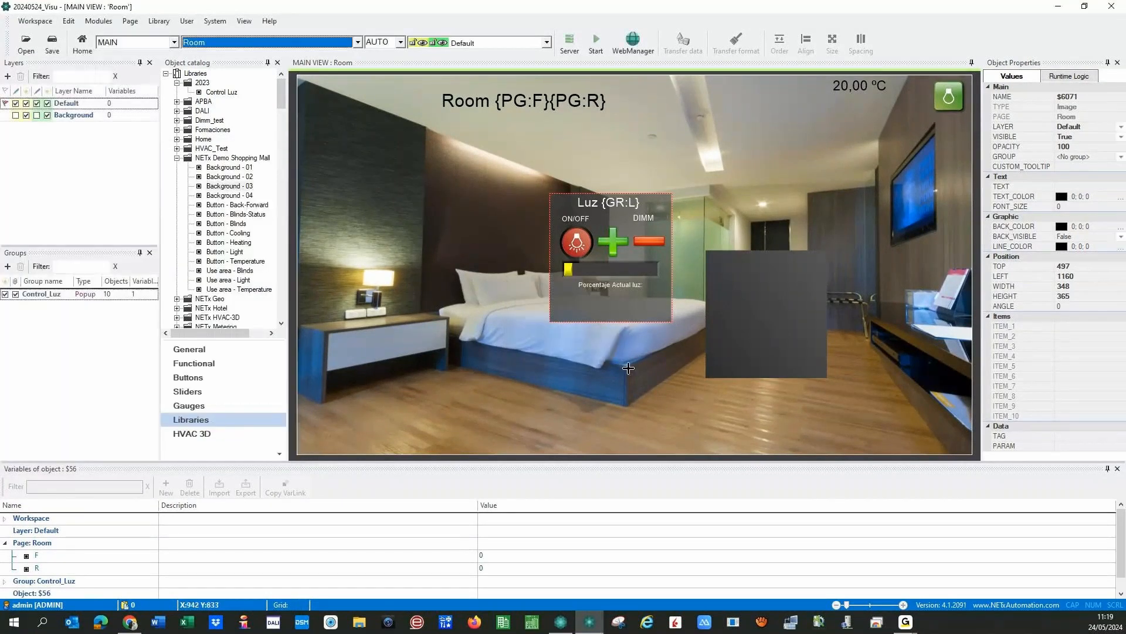
double_click(725, 345)
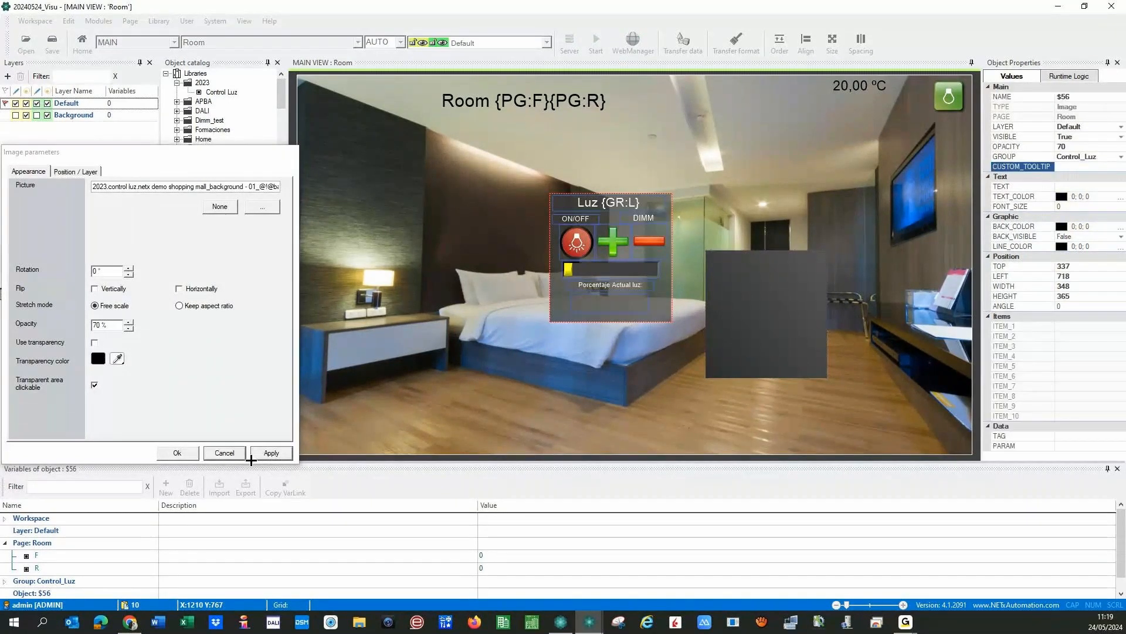
click(215, 456)
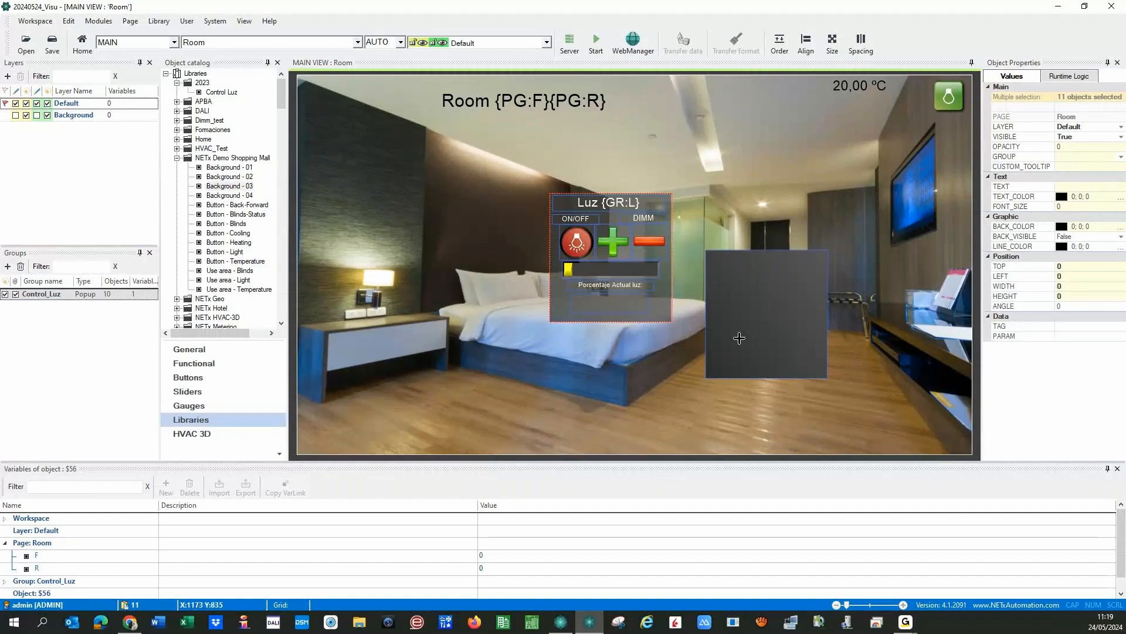
Step: Try giving all light popup objects and the floor background the same size, and undo it
click(832, 41)
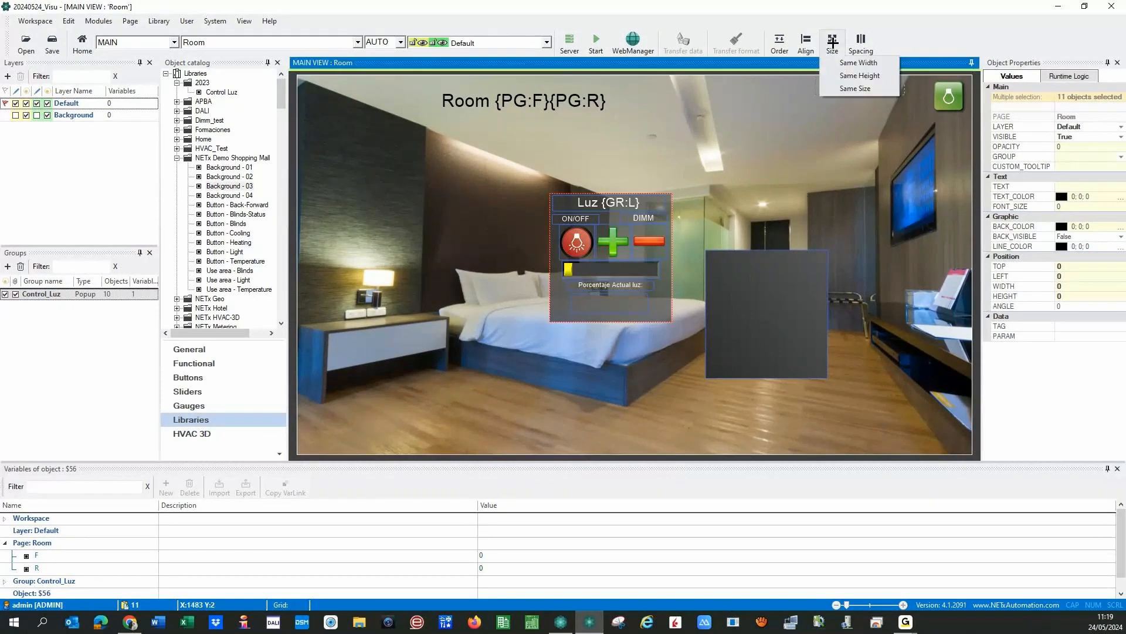
click(852, 89)
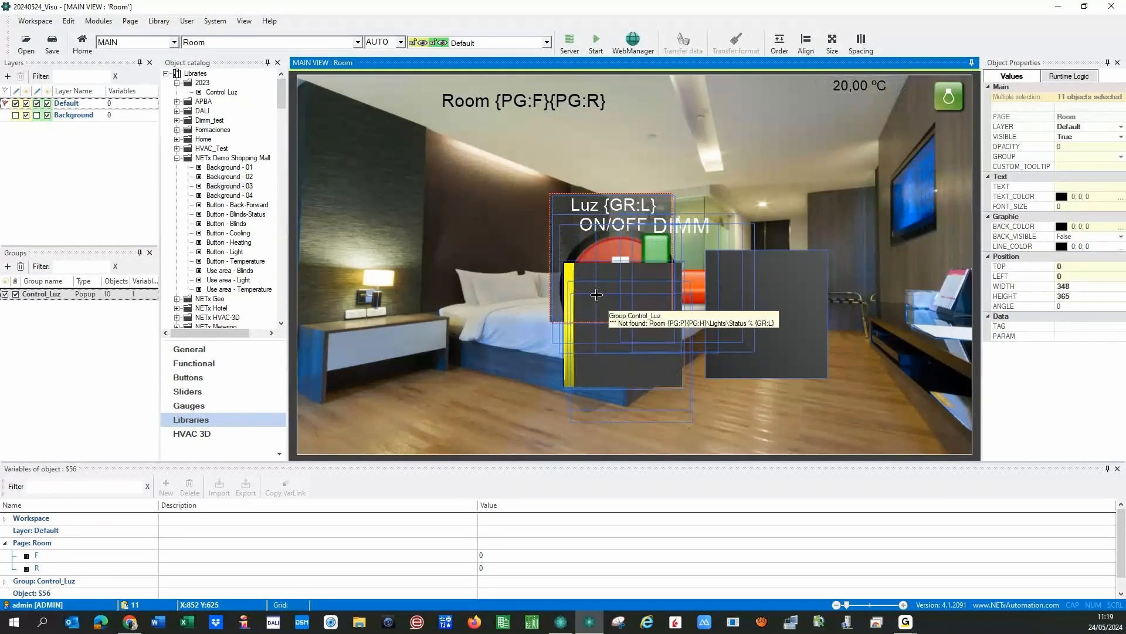
key(ctrl+z)
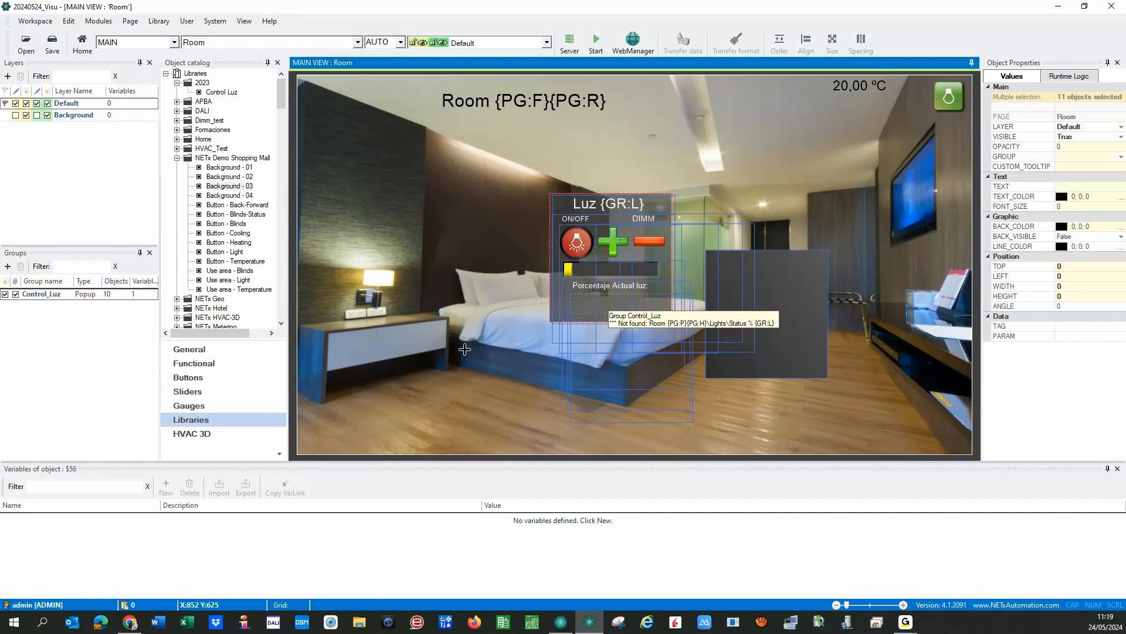
click(504, 383)
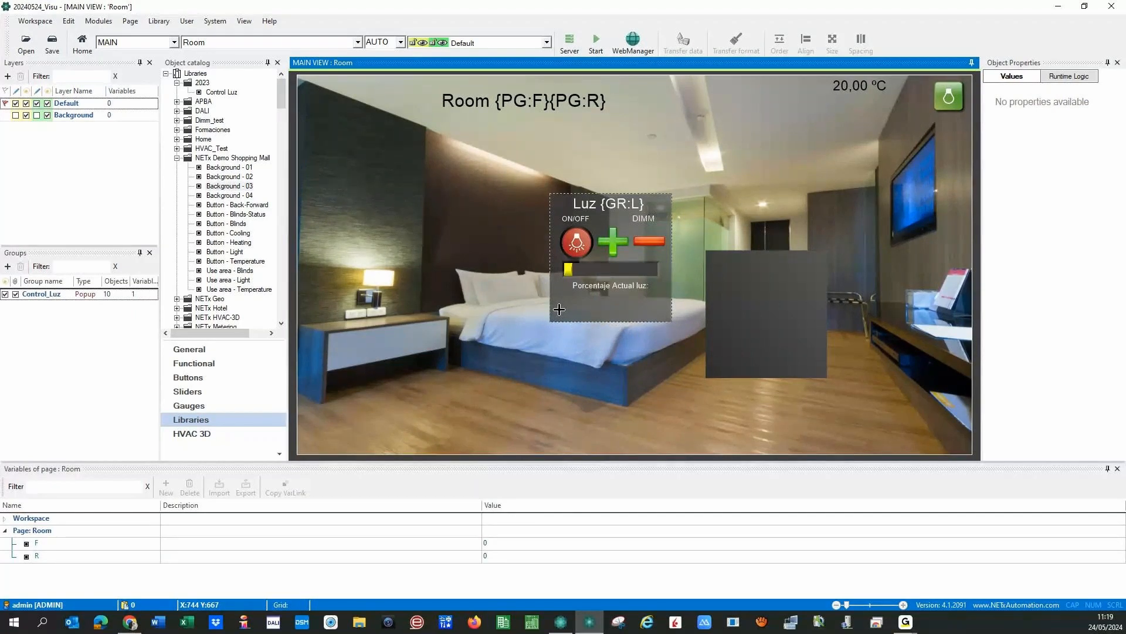
Step: Ungroup the Control_Luz popup above the bed
right_click(559, 309)
mouse_move(604, 359)
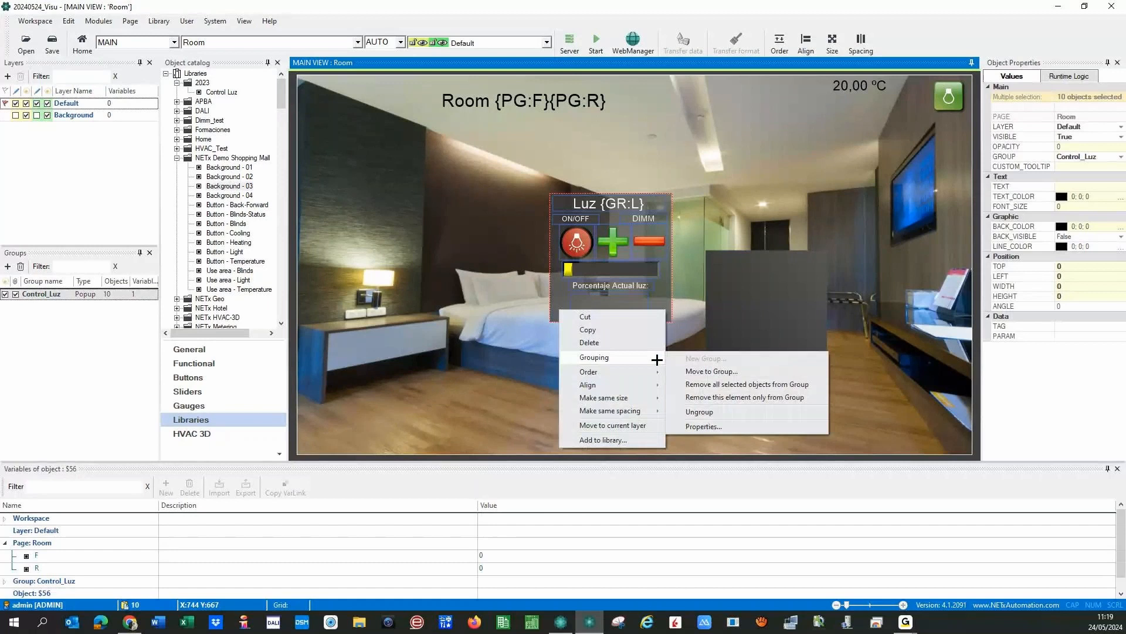
click(700, 410)
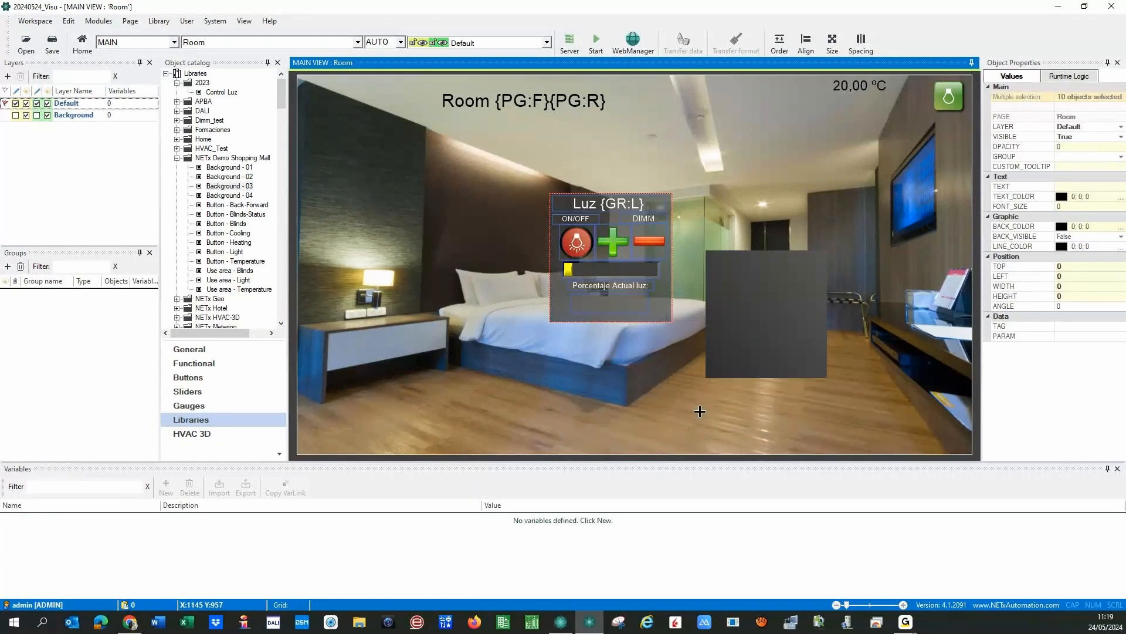
Step: Move the popup's background image down below the light controls and the dark floor background to about top 576, left 1212
click(557, 290)
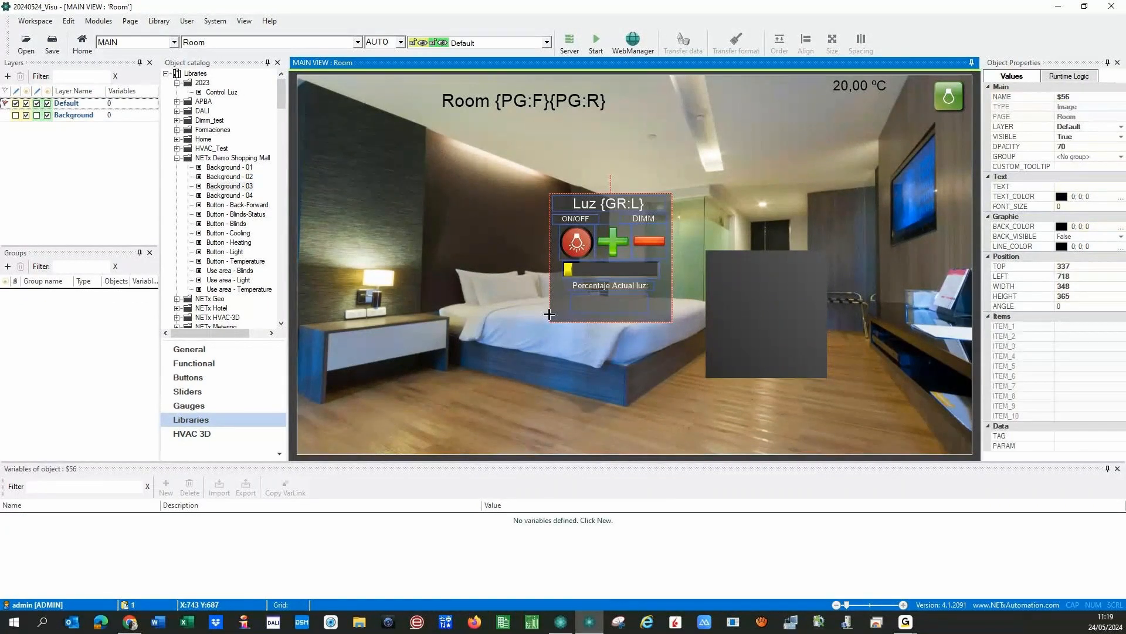
drag(550, 314, 598, 301)
drag(771, 339, 771, 346)
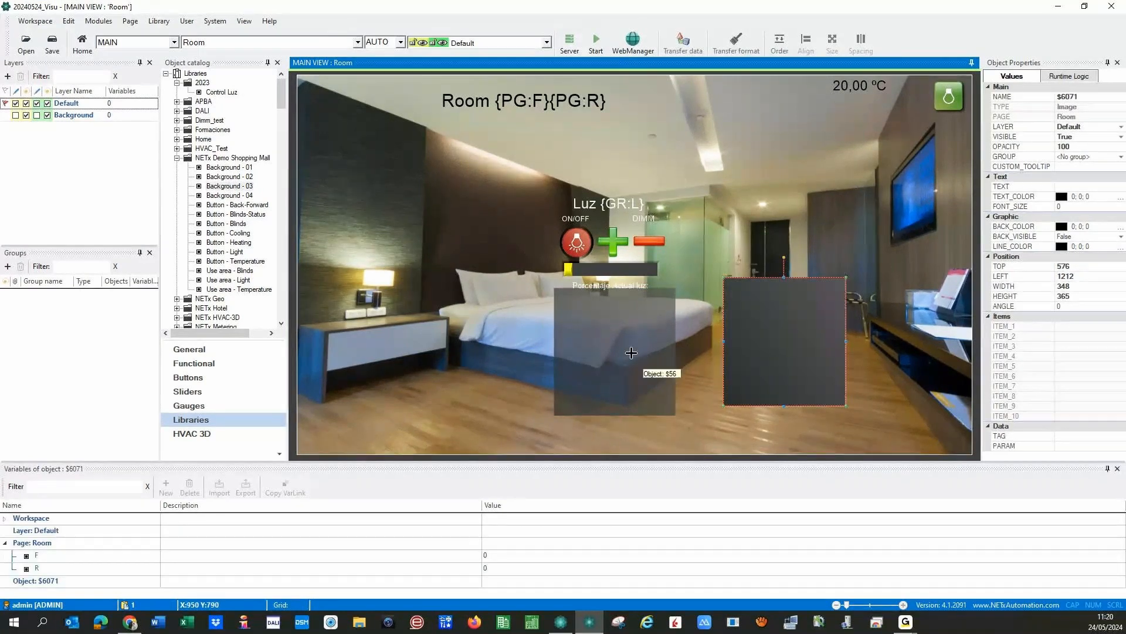
Step: Open the image parameters of the dark floor background and apply an opacity of 50 %
double_click(764, 347)
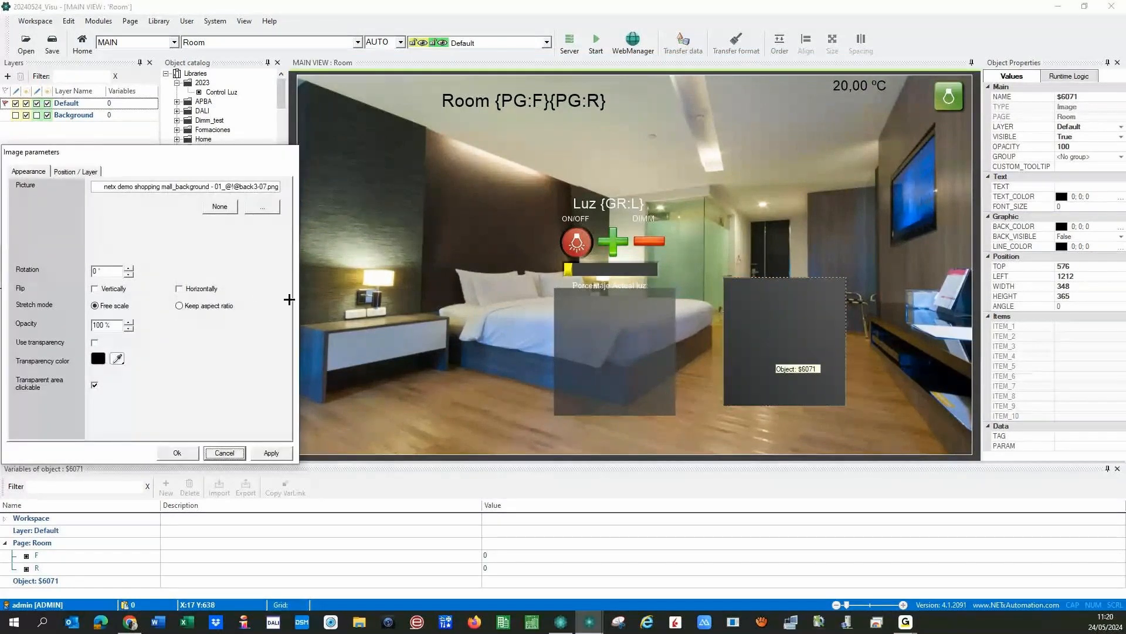
click(101, 325)
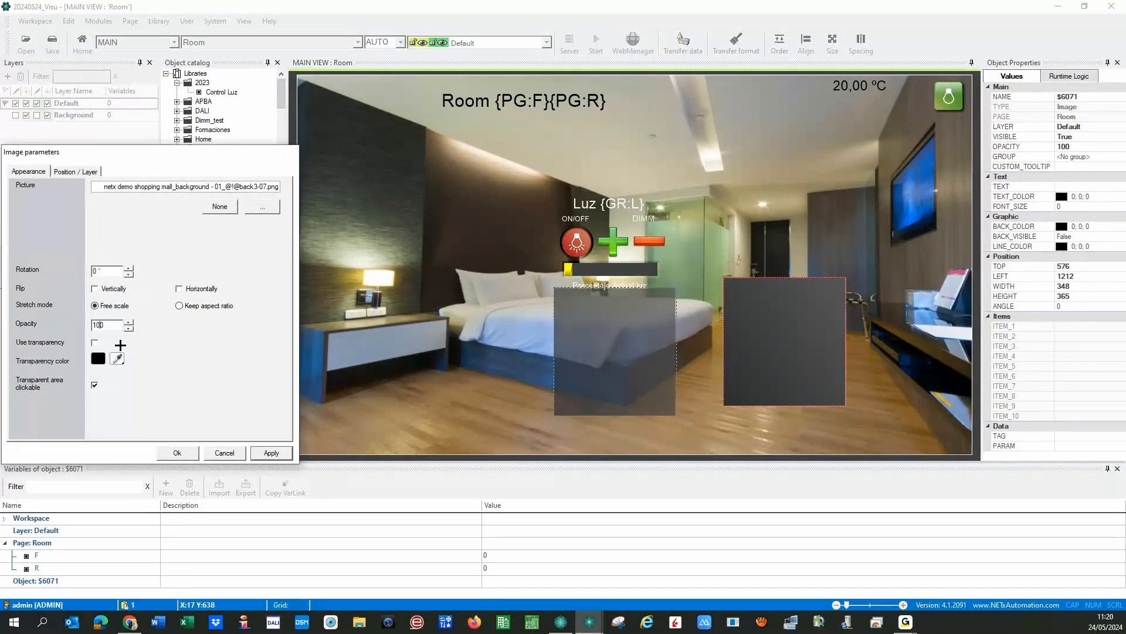
key(BackSpace)
key(BackSpace)
text(5)
click(269, 453)
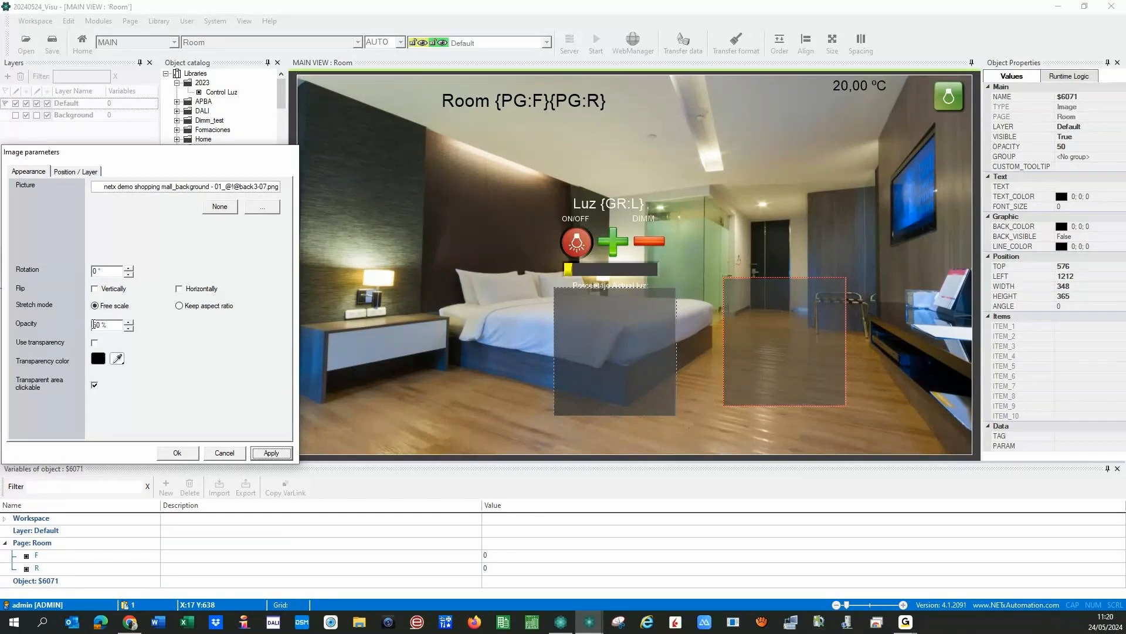
Step: Try an opacity of 40 % and one of 70 % on the dark floor background
drag(93, 324, 98, 326)
text(40)
click(264, 452)
drag(94, 324, 105, 326)
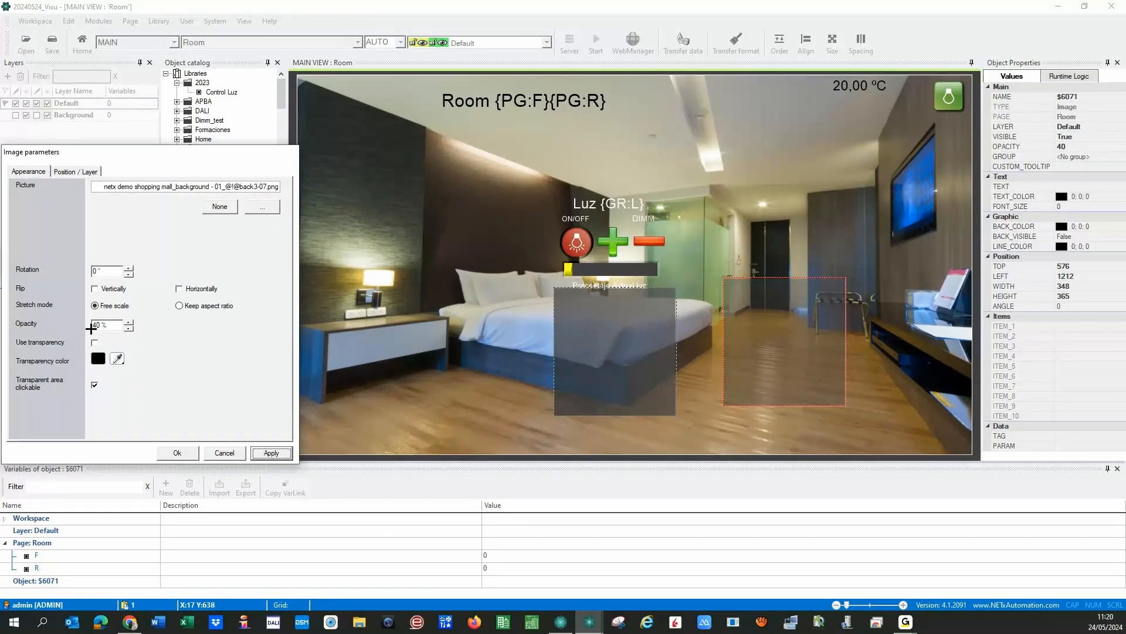
text(070)
click(259, 454)
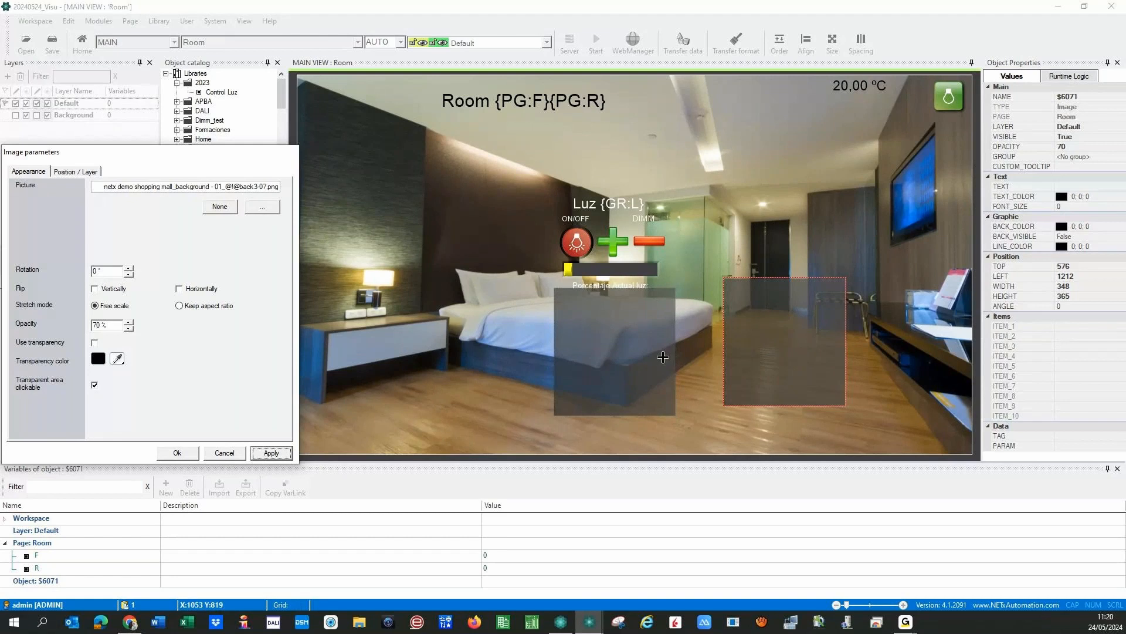
Step: Set the dark floor background's opacity to 60 % and accept the image parameters
click(756, 364)
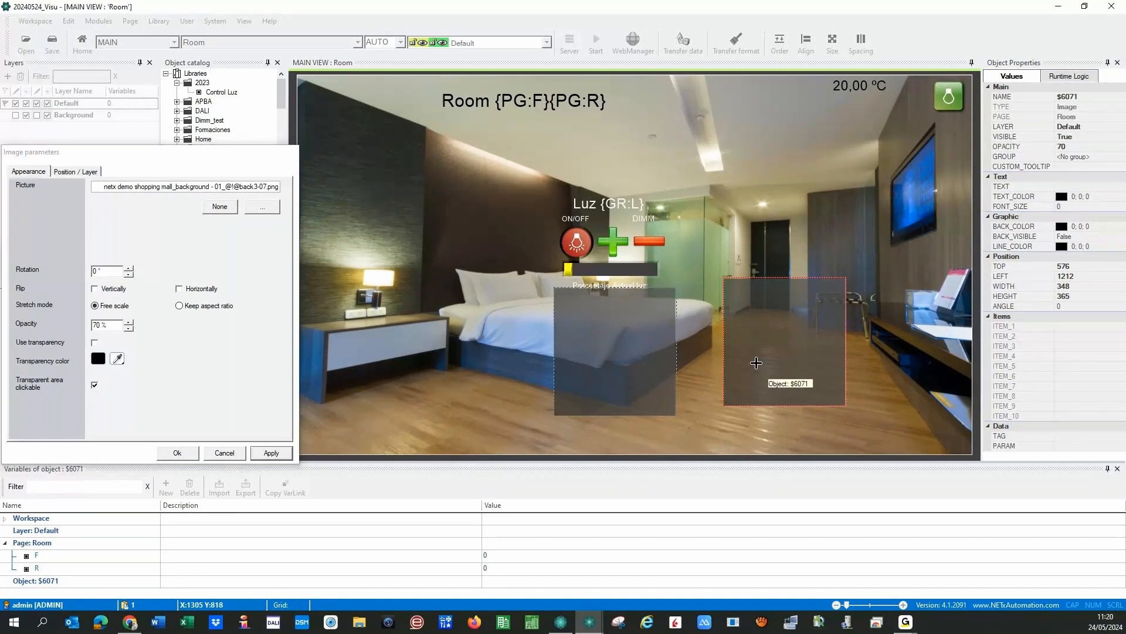
double_click(93, 326)
text(0)
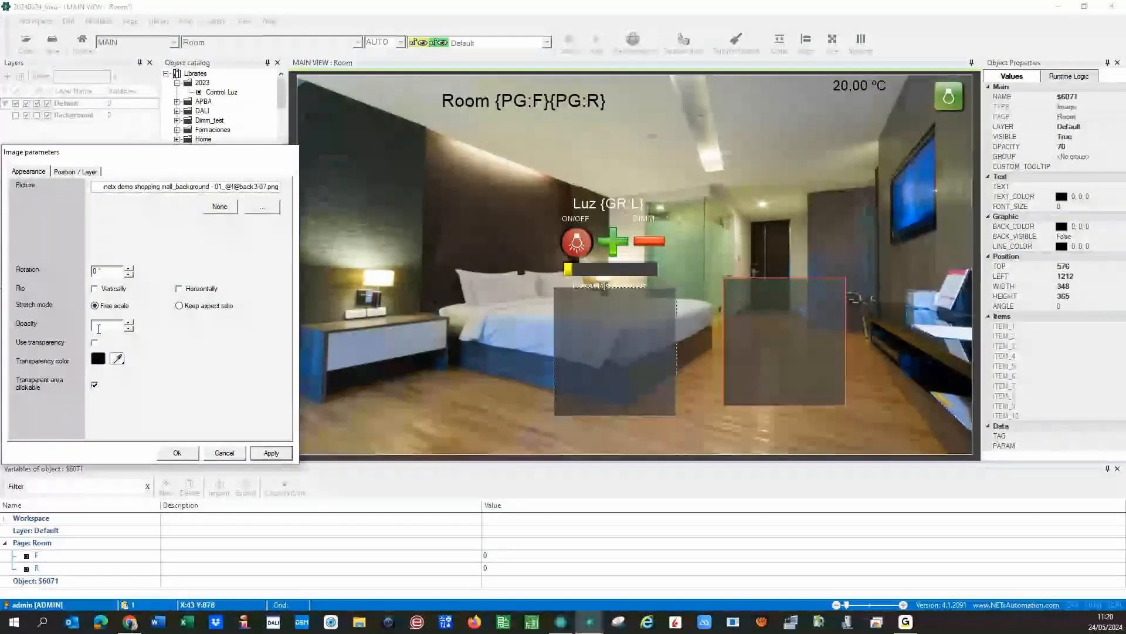
double_click(98, 328)
text(60)
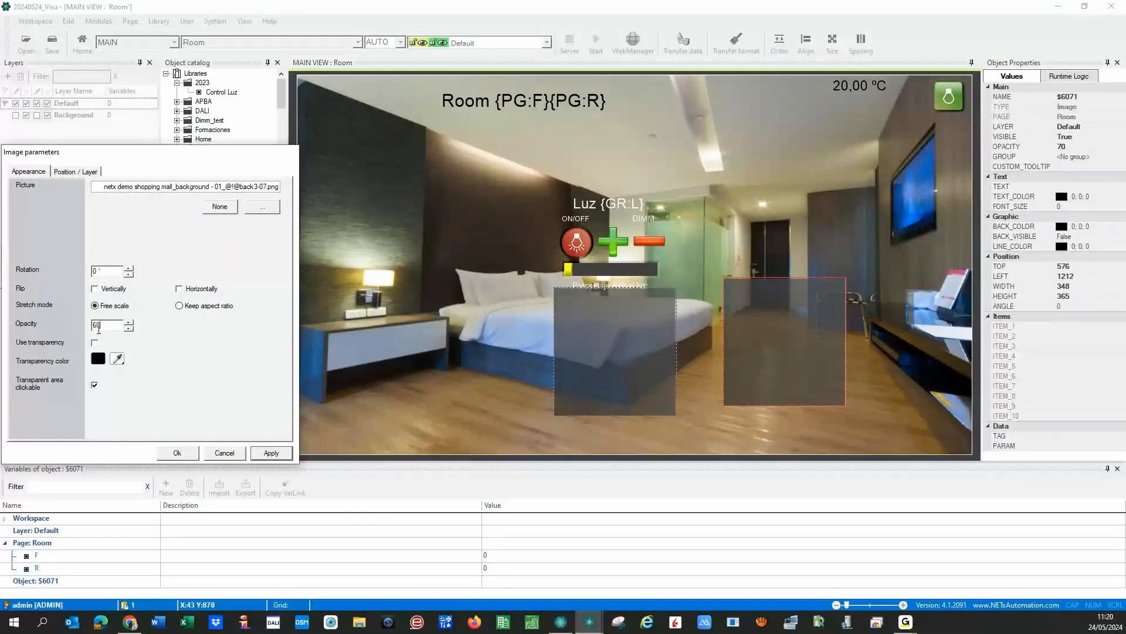
click(260, 454)
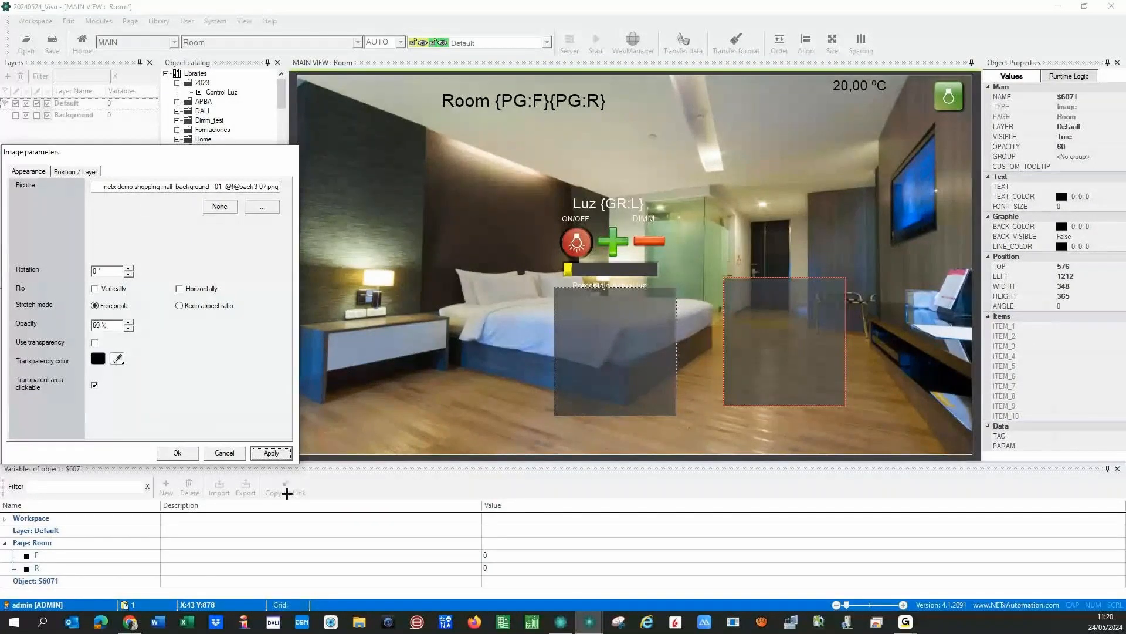
click(185, 453)
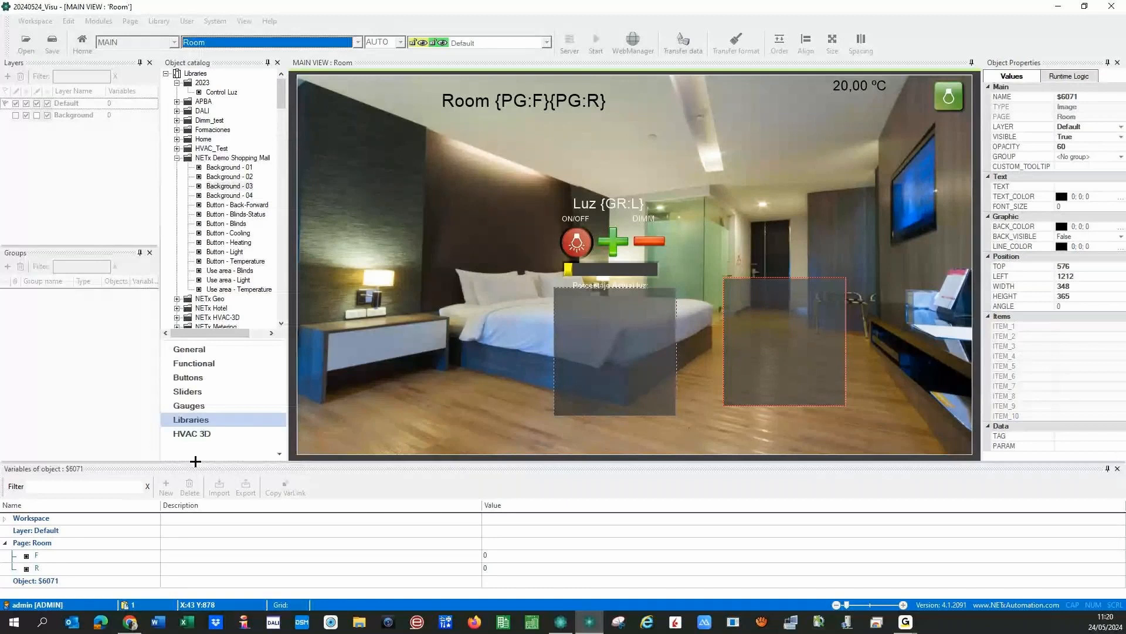
Step: Delete the Luz light controls together with the semi-transparent background below them, keeping the other dark background on the floor
click(766, 429)
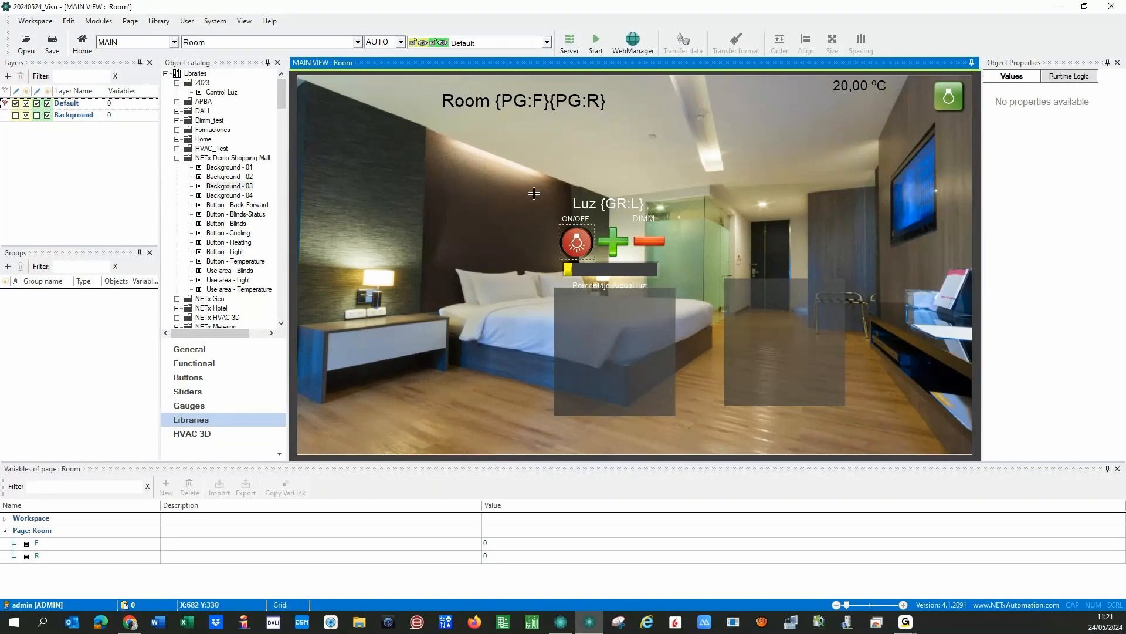
click(64, 303)
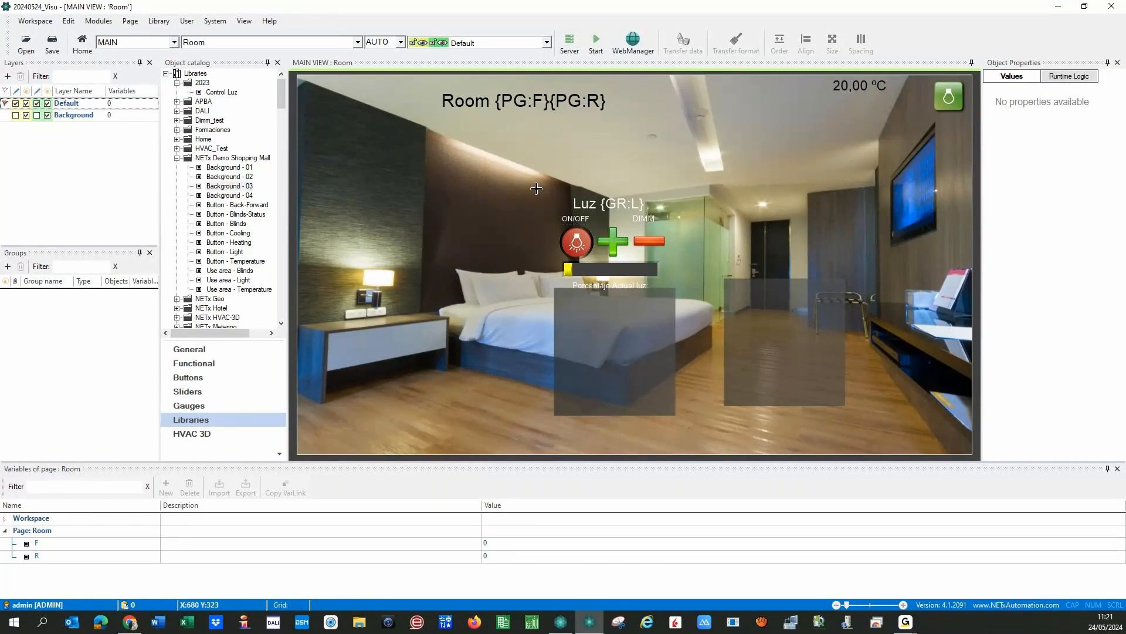
drag(536, 188, 694, 449)
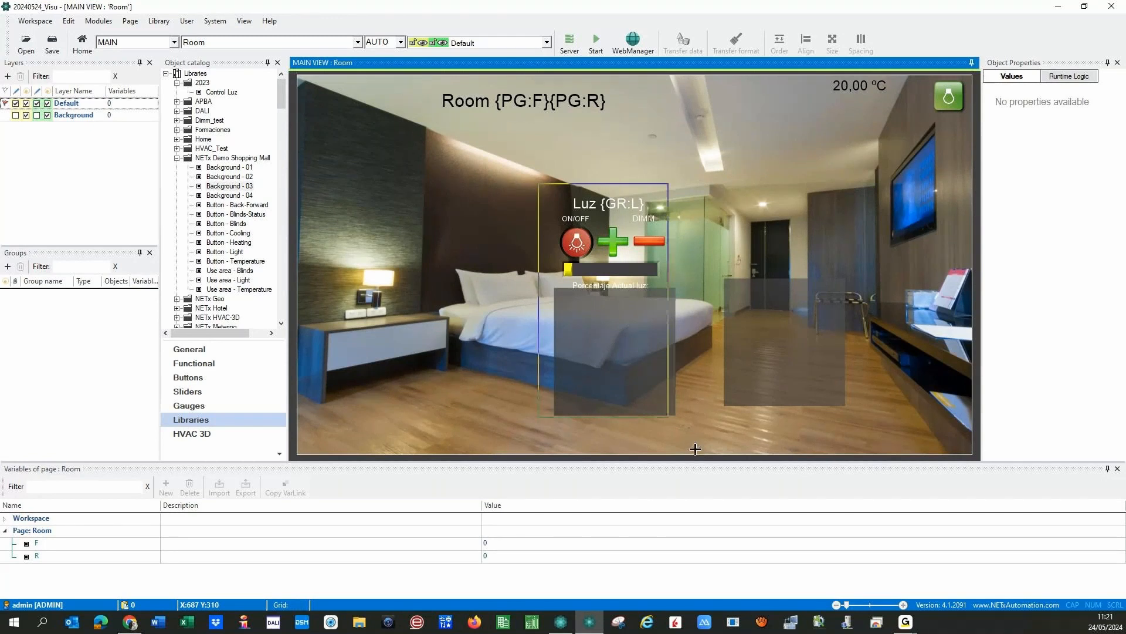
drag(695, 449, 690, 439)
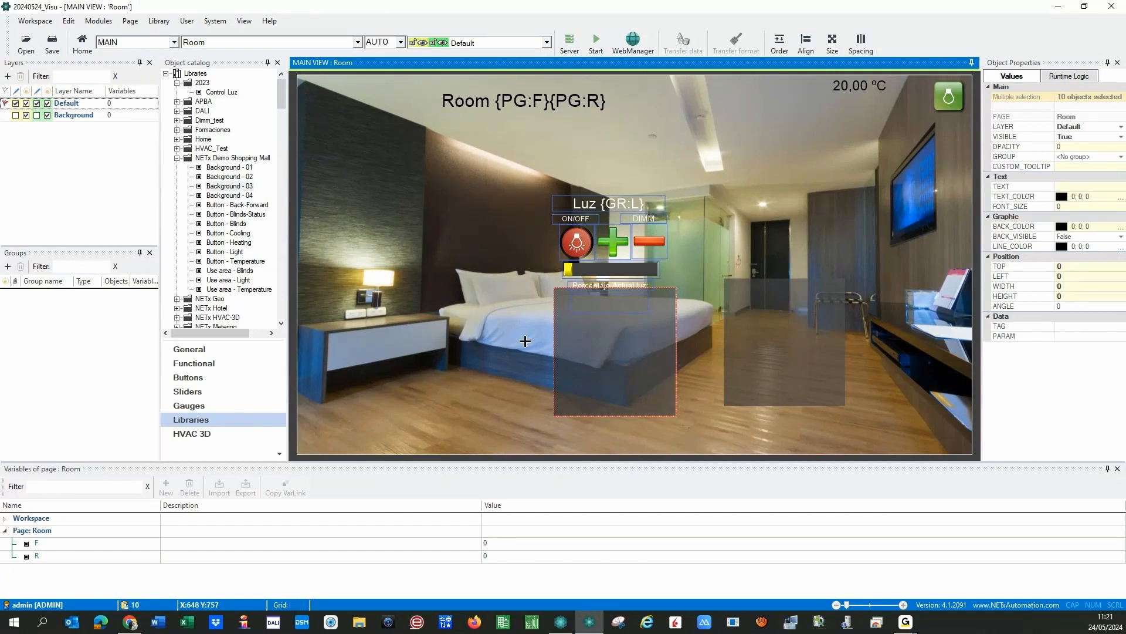
click(575, 393)
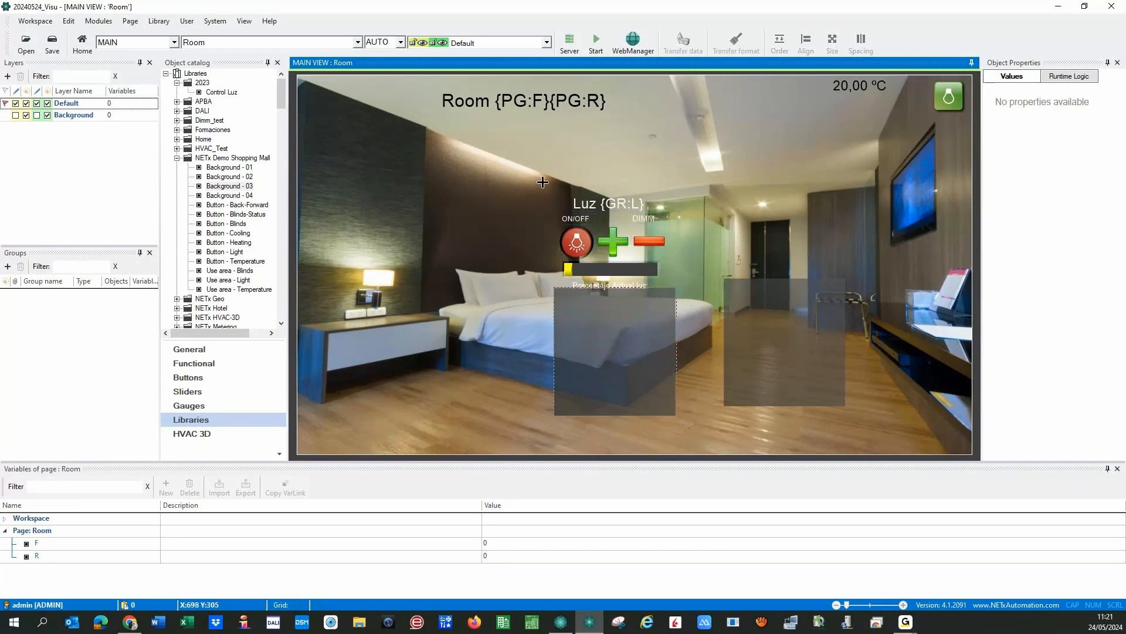
drag(543, 181, 663, 294)
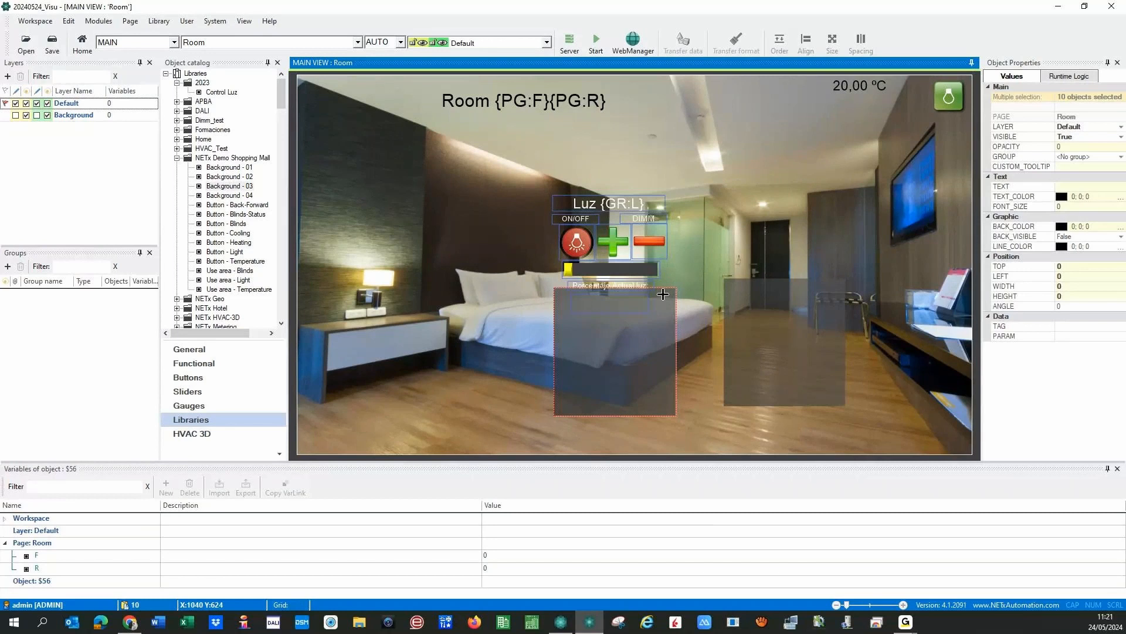
drag(593, 200, 603, 206)
key(Delete)
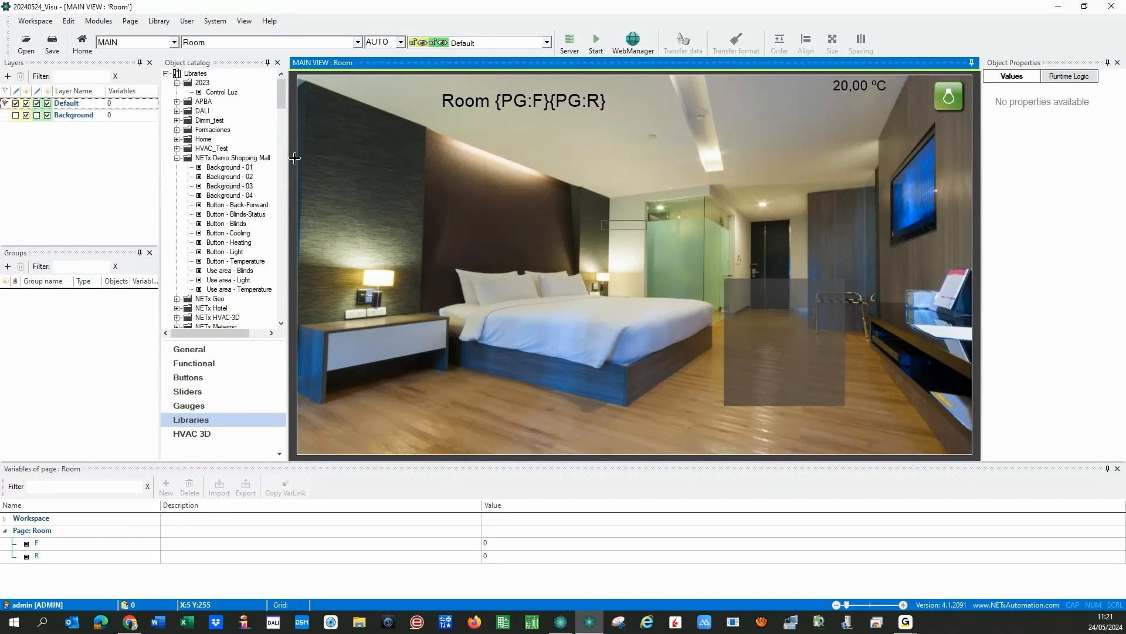
Step: Place a label across the upper part of the dark floor background, about 263 wide and 45 high at top 591, left 1250
click(189, 349)
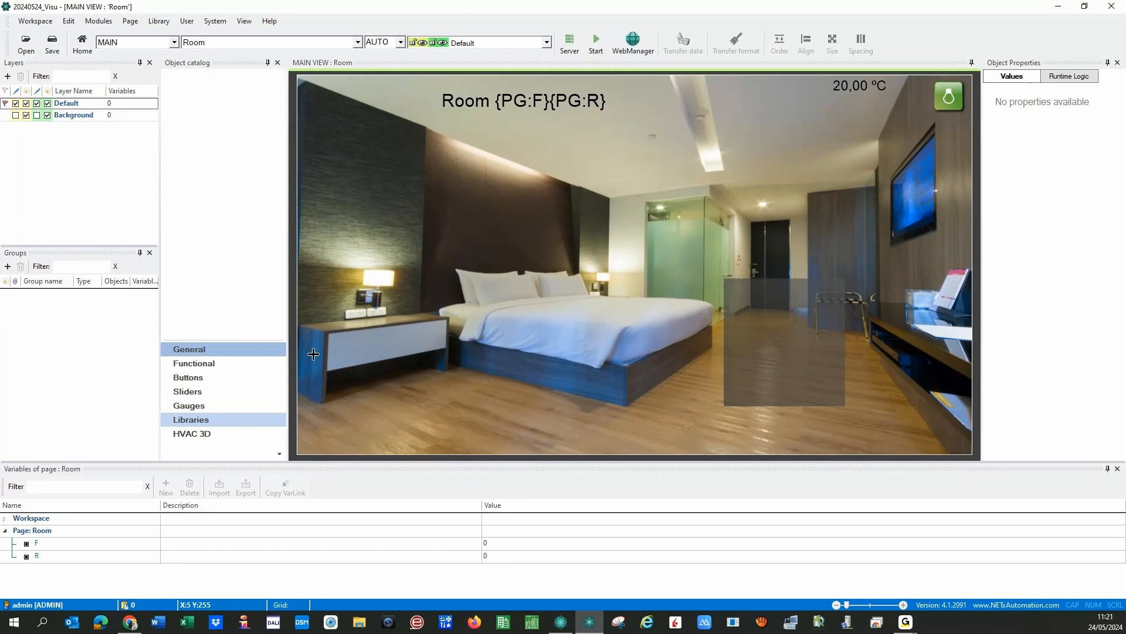
drag(174, 85, 775, 293)
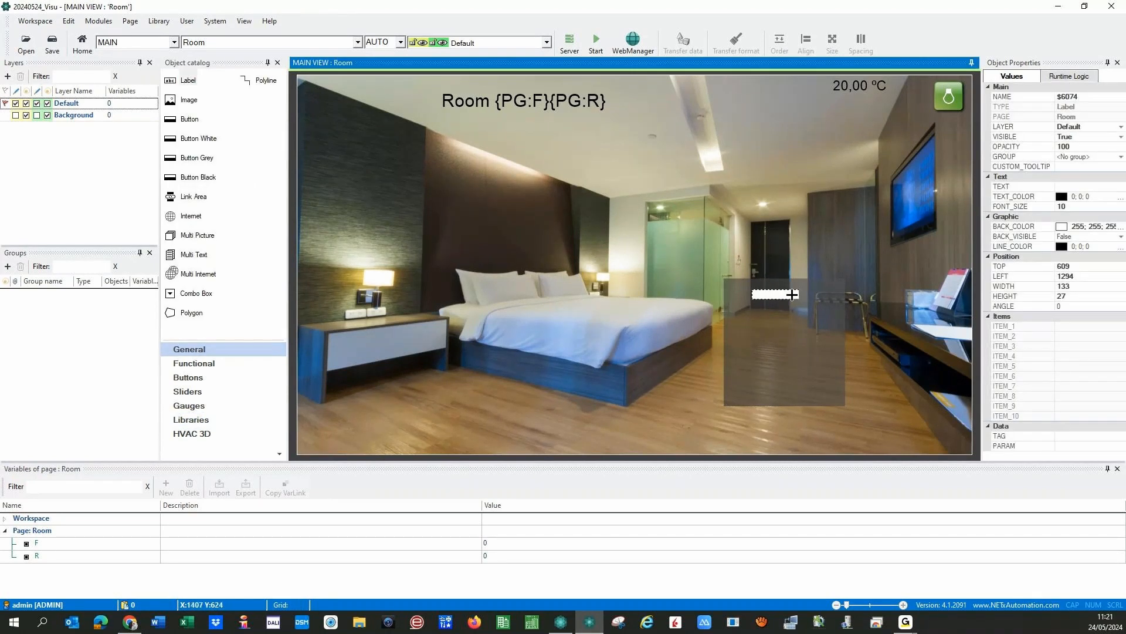
key(ctrl+c)
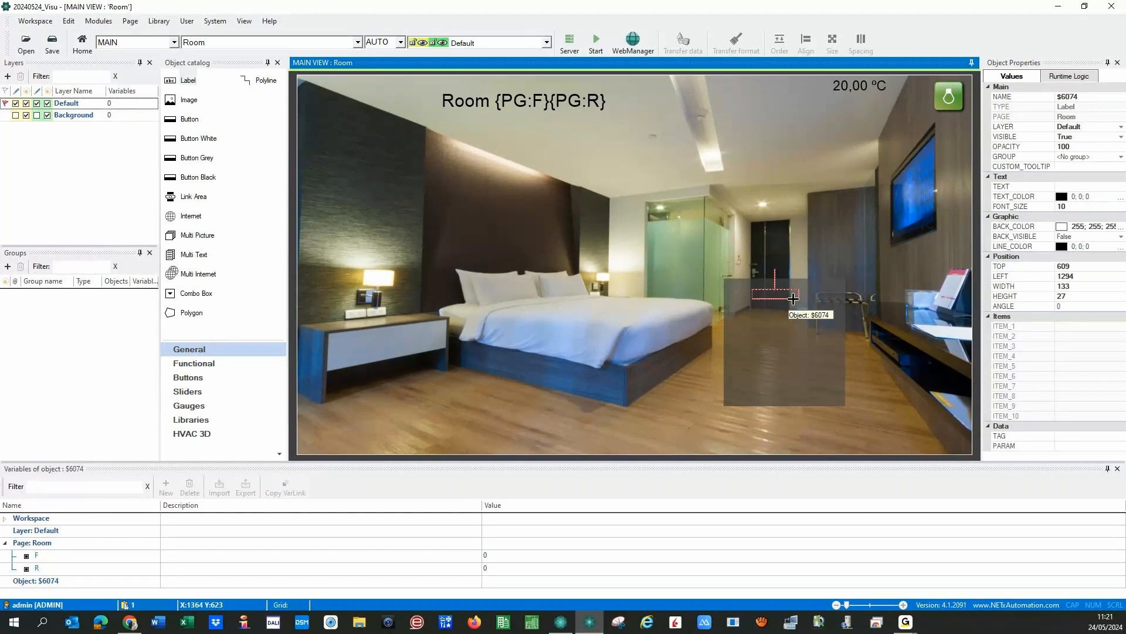
click(793, 299)
drag(799, 299, 840, 297)
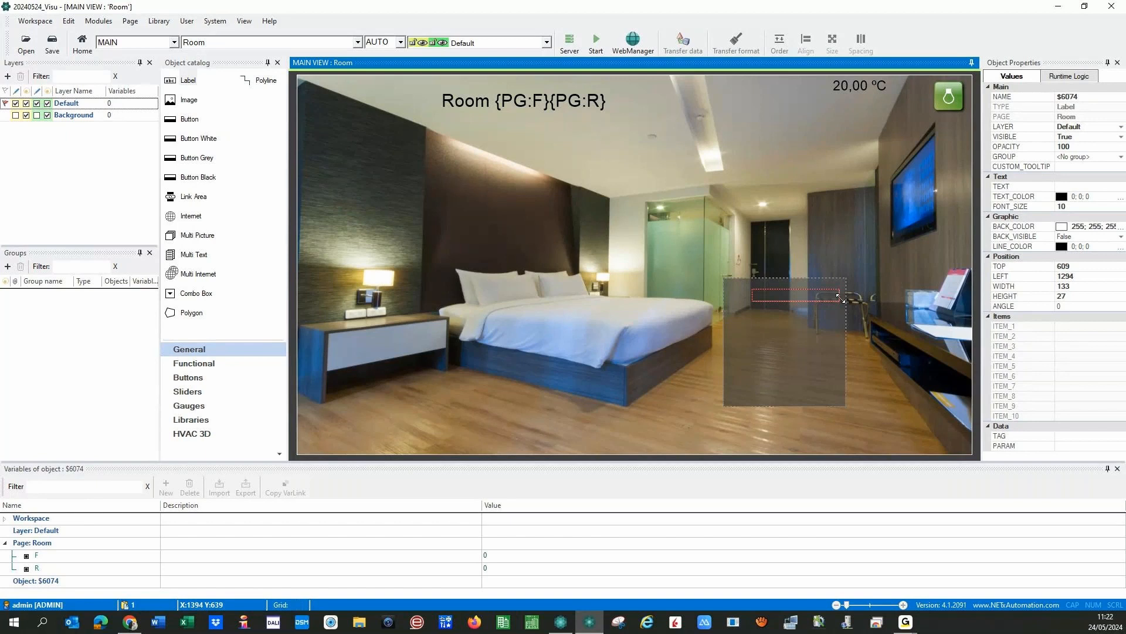
drag(841, 298, 770, 292)
Step: Set the new label's text to Light with font autosize and white text colour, and accept the label parameters
double_click(770, 292)
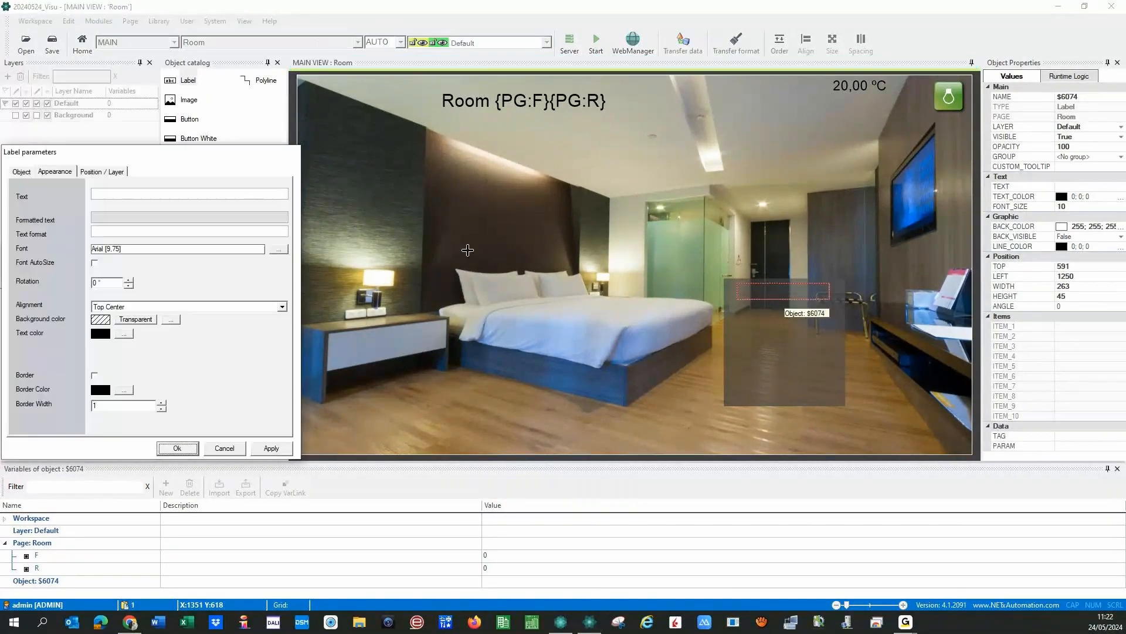
click(137, 196)
text(L)
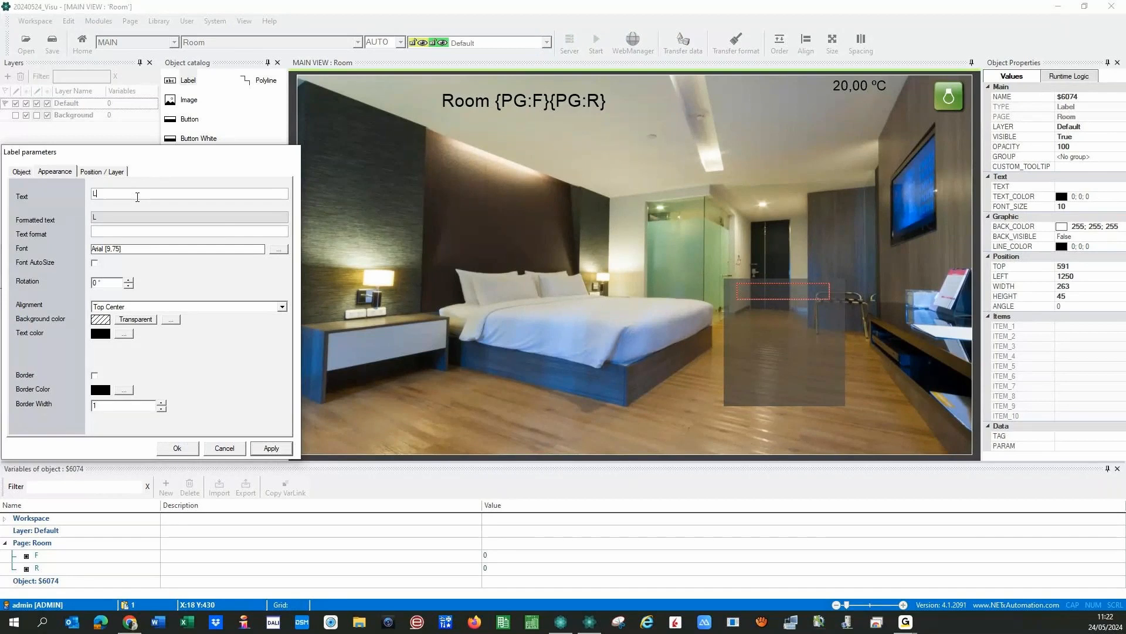
text(ight)
click(95, 263)
click(124, 333)
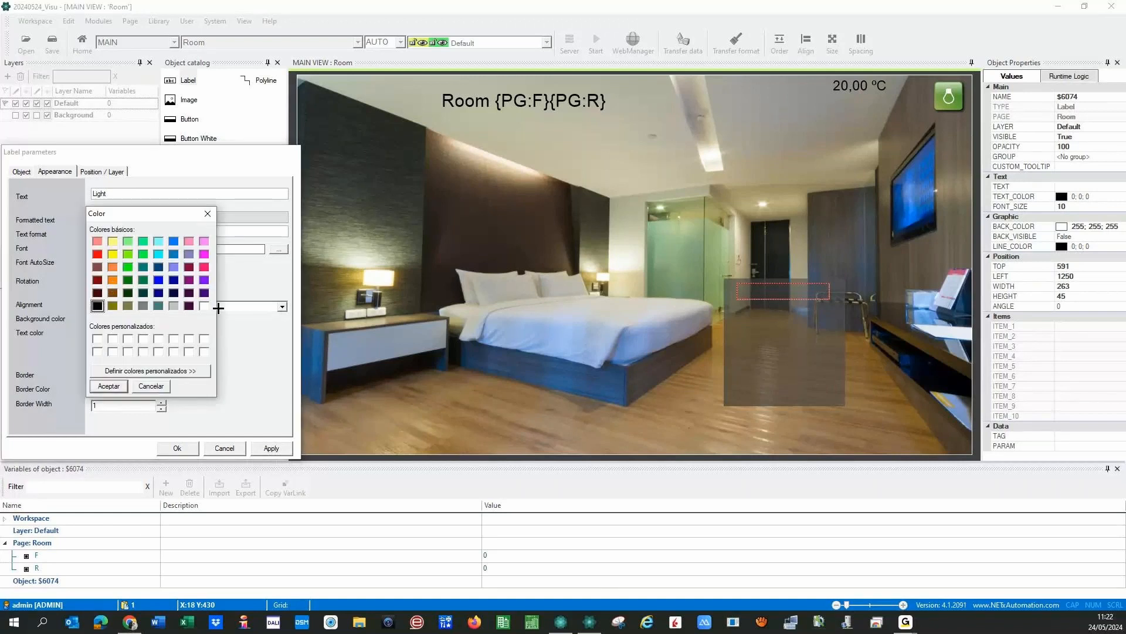
click(203, 307)
double_click(203, 307)
click(271, 448)
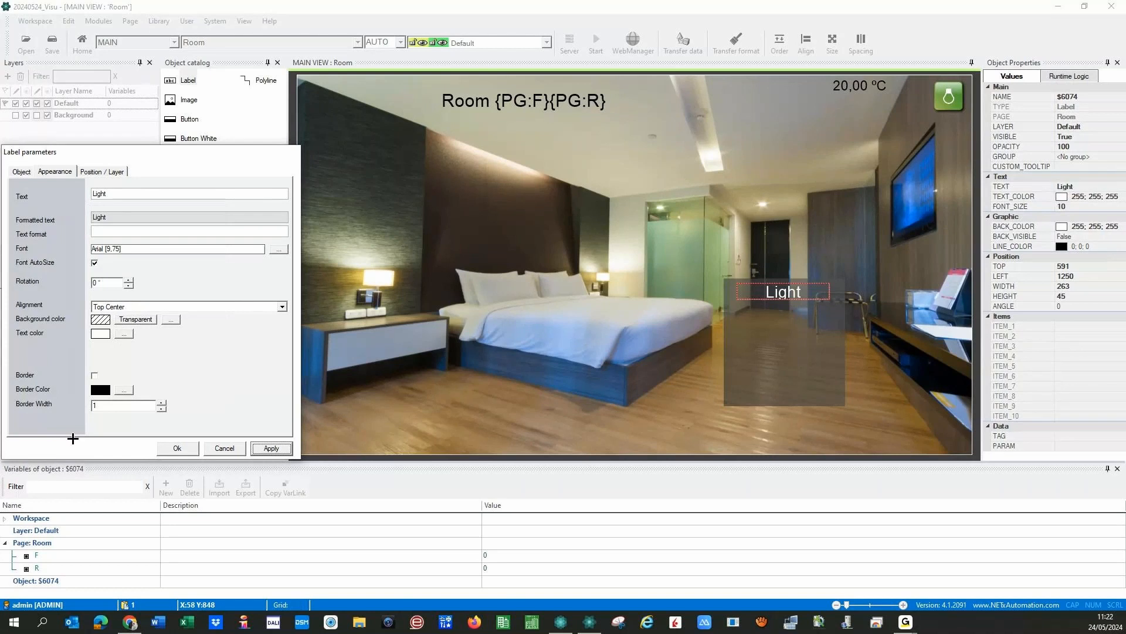
click(179, 450)
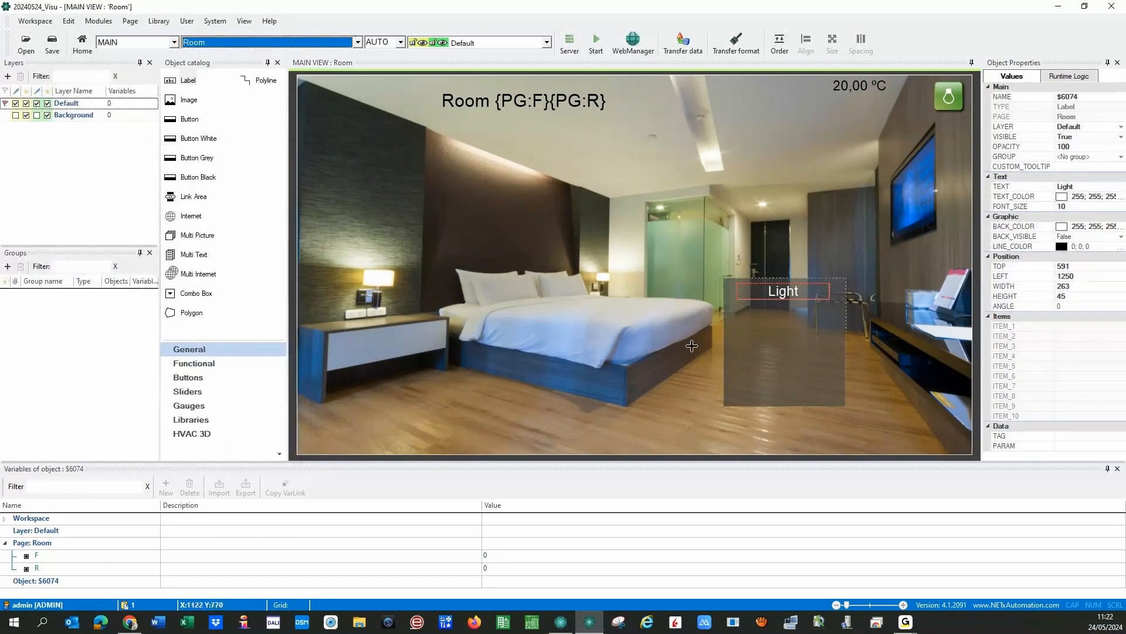
Step: Place a standard Button object on the bed at about top 695, left 816
click(685, 347)
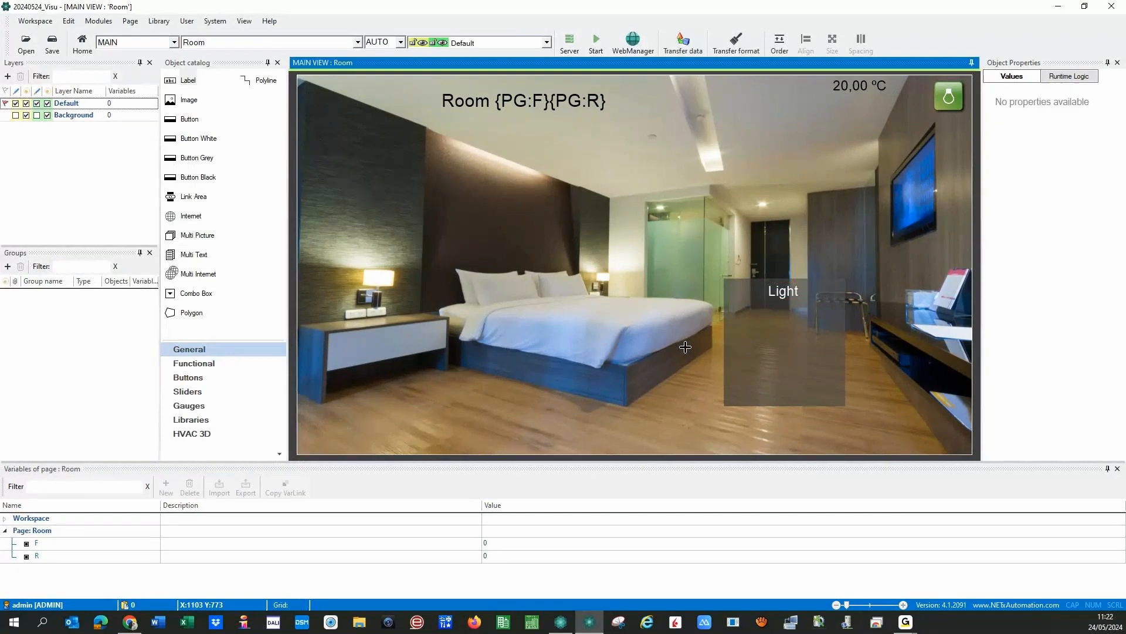
click(743, 312)
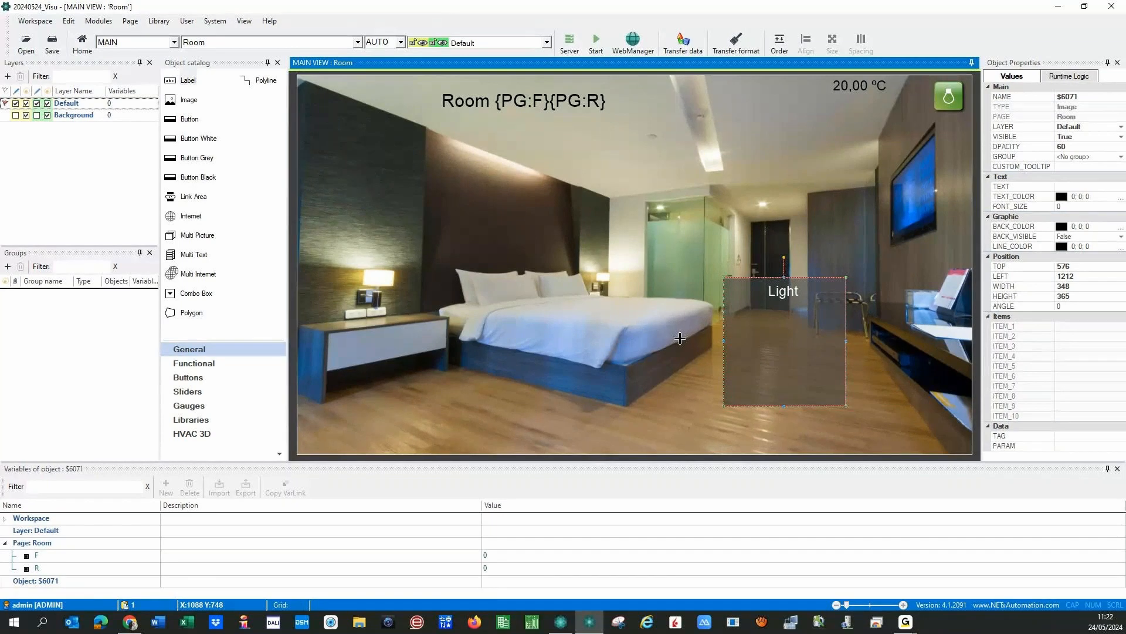
click(171, 120)
drag(170, 121, 616, 351)
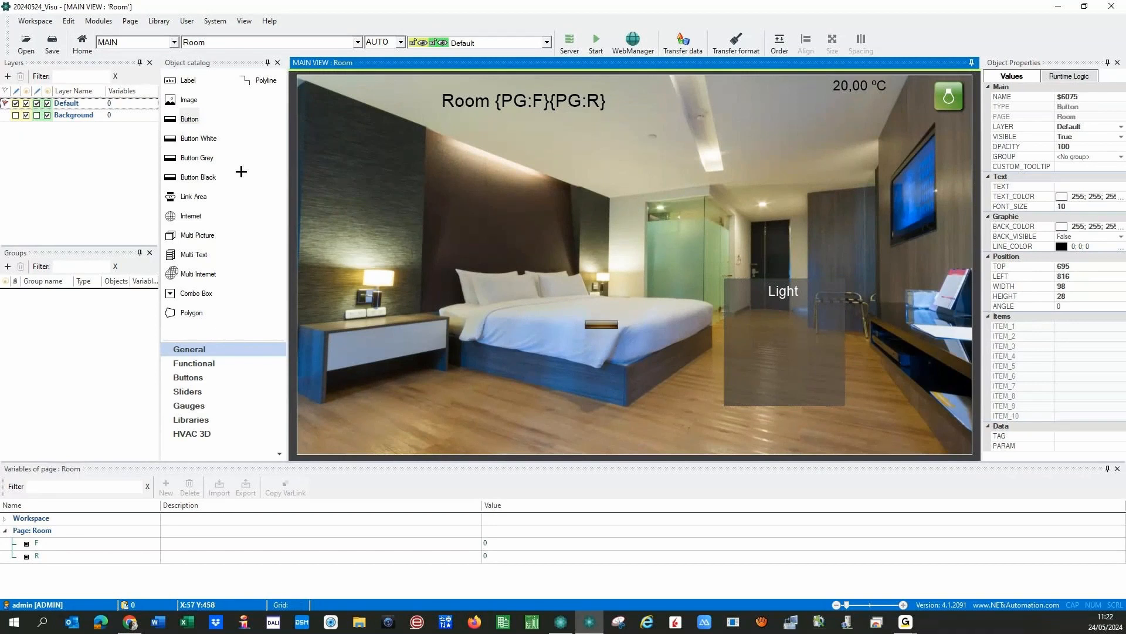
Step: Set the new button's width and height to 100 each and apply the change
double_click(597, 326)
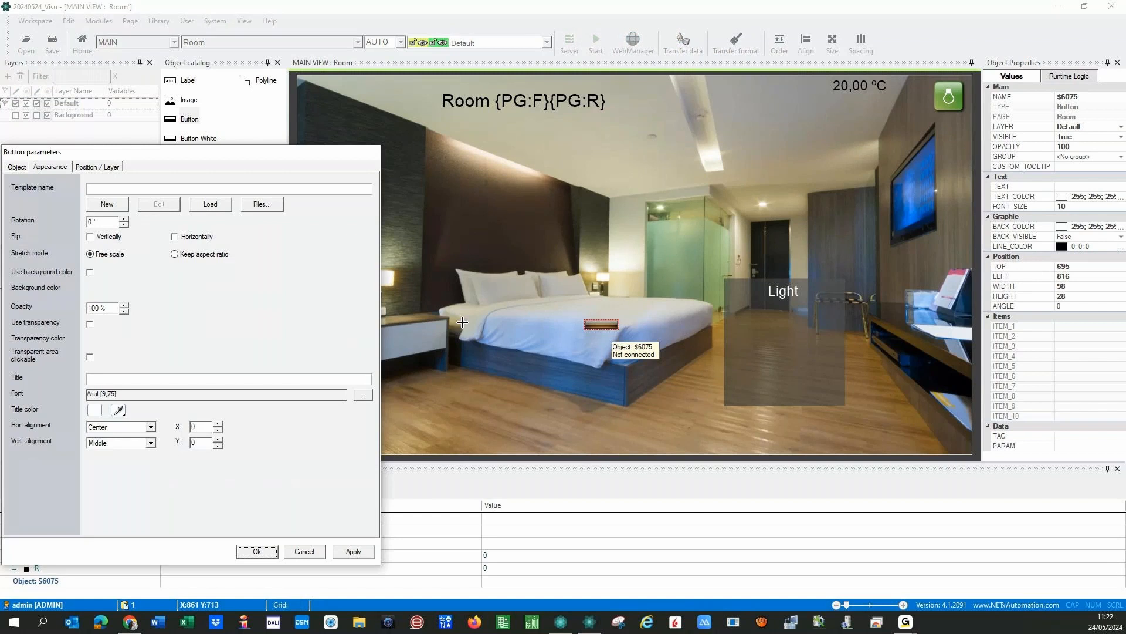
click(95, 167)
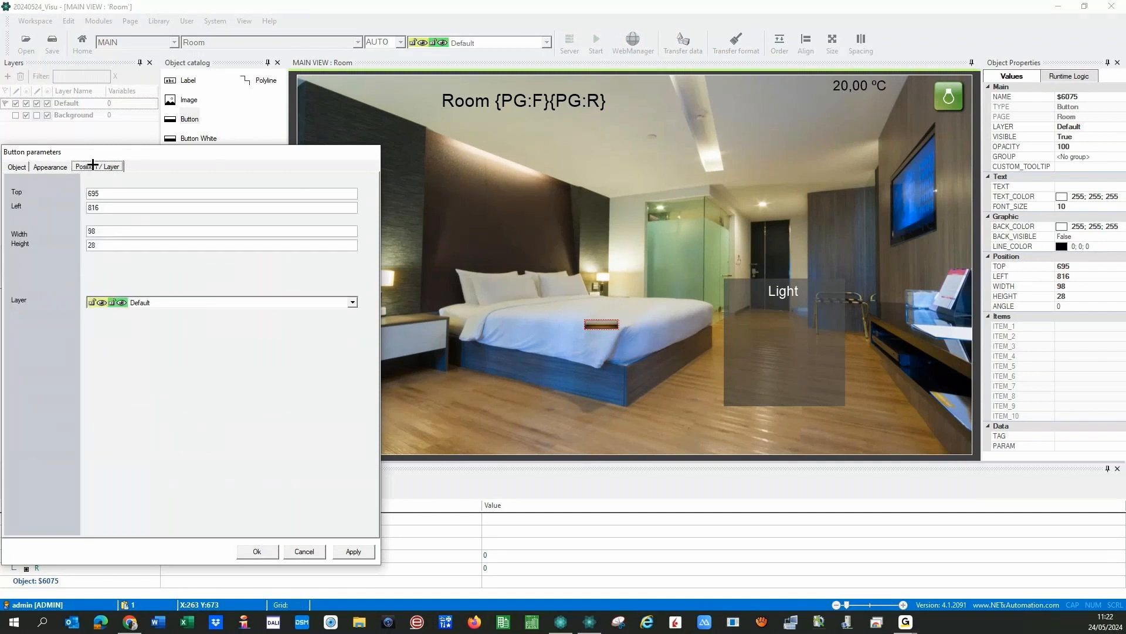
double_click(113, 233)
text(100)
key(Tab)
text(100)
click(353, 551)
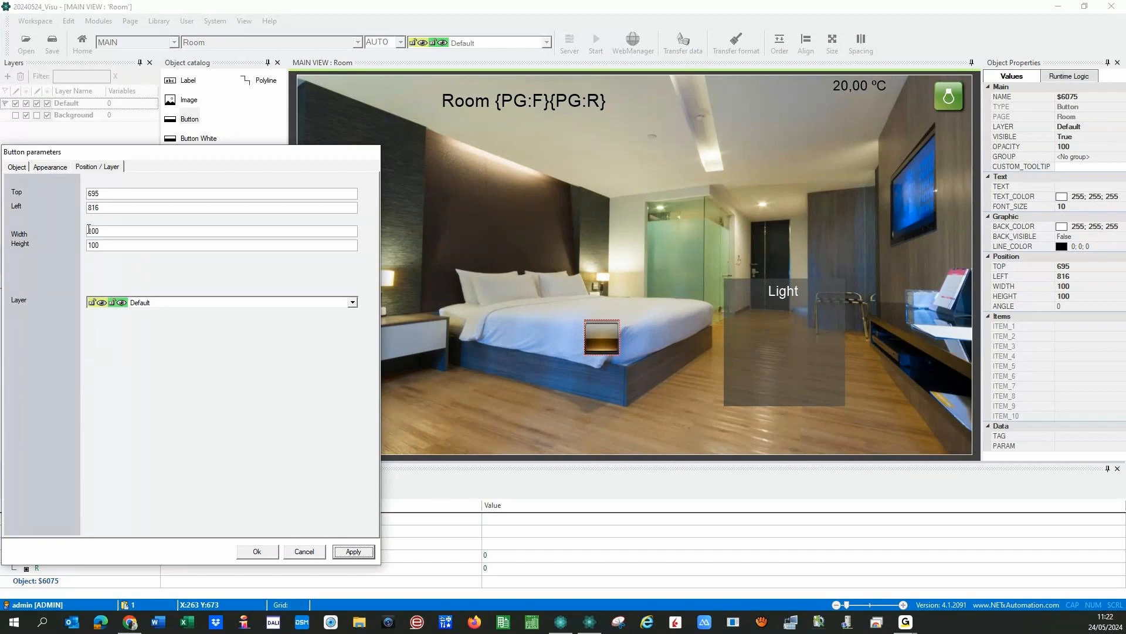
Step: Create a new appearance template named v71 for the button
click(50, 167)
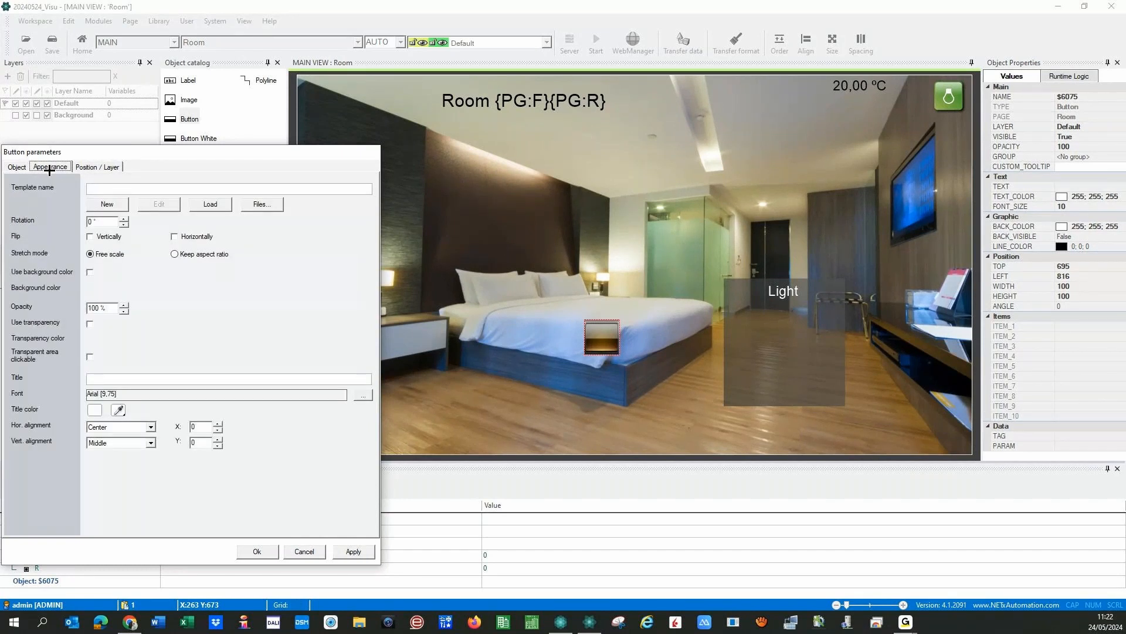
click(262, 204)
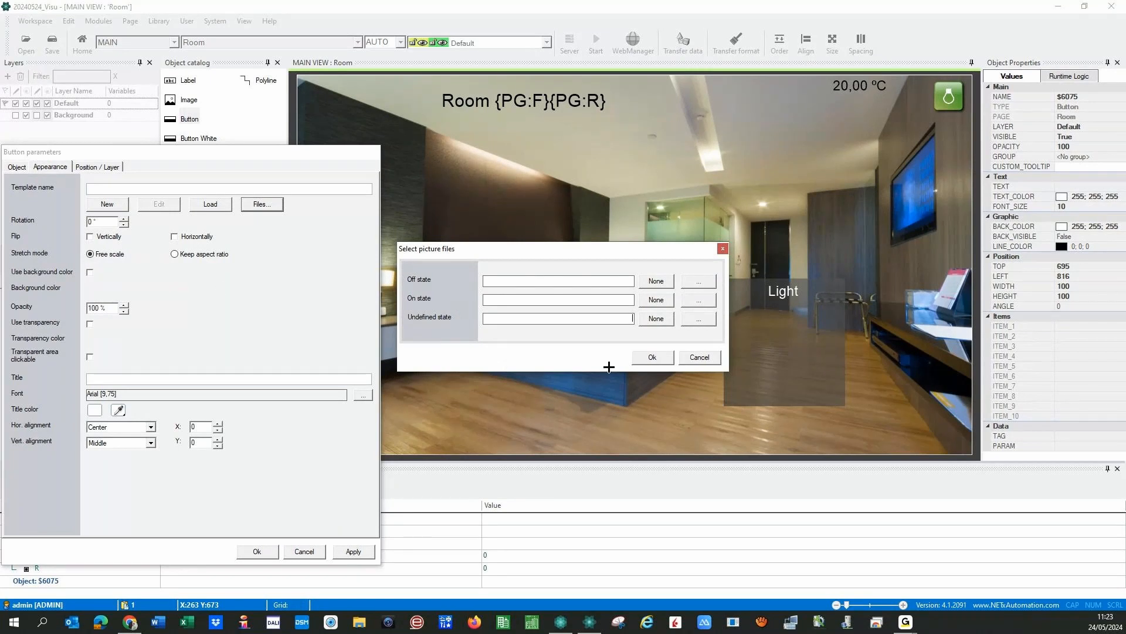
click(669, 358)
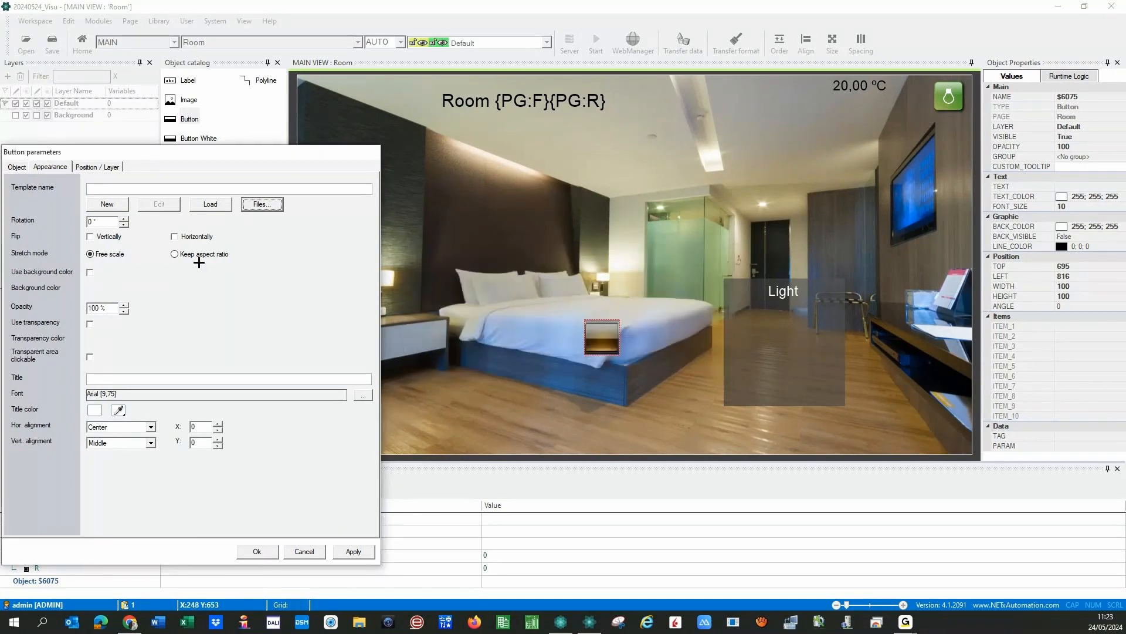
click(108, 204)
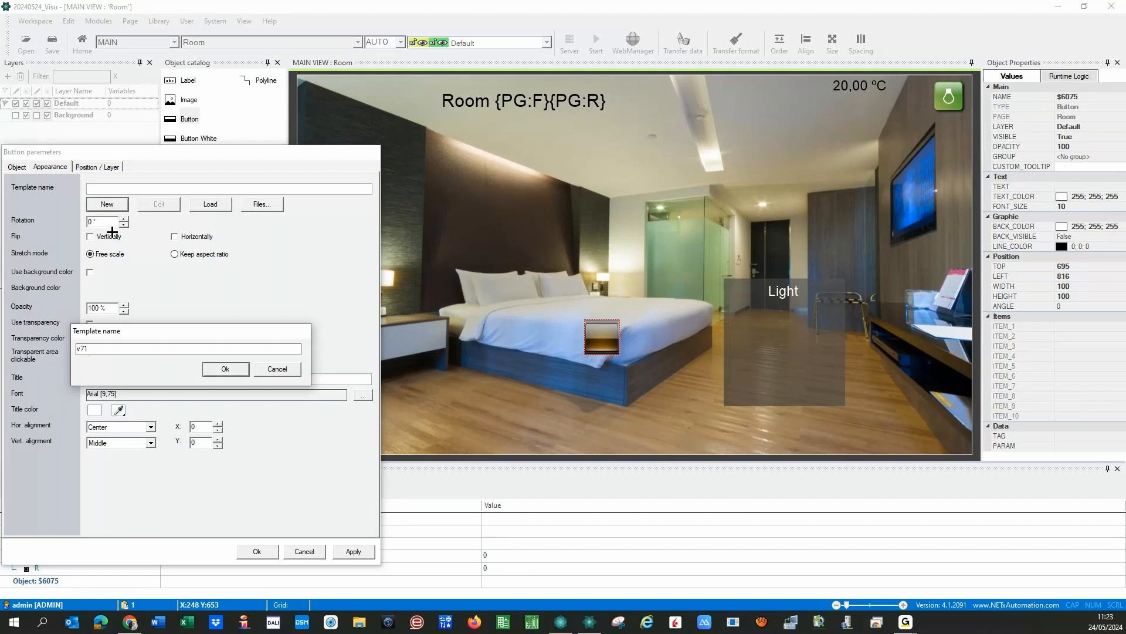
click(227, 369)
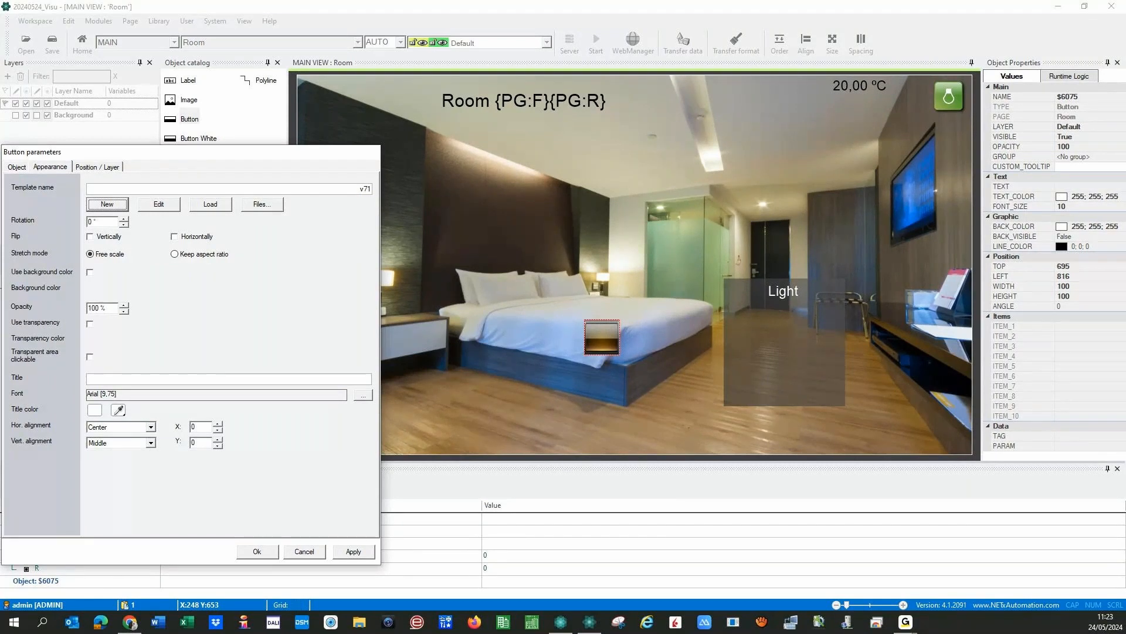
click(108, 205)
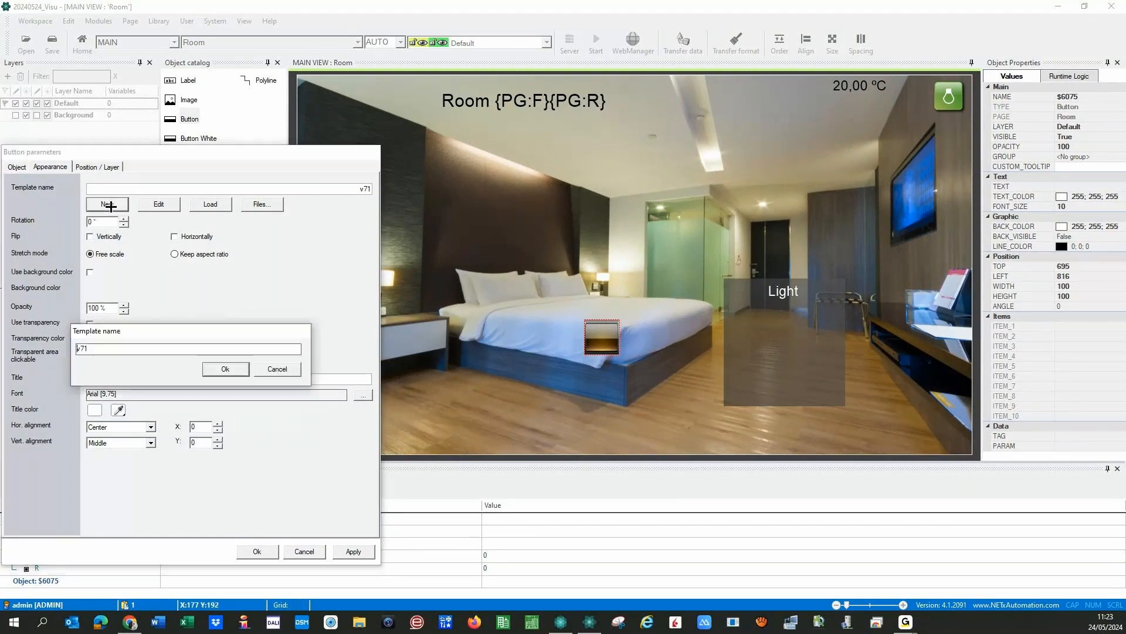
click(229, 368)
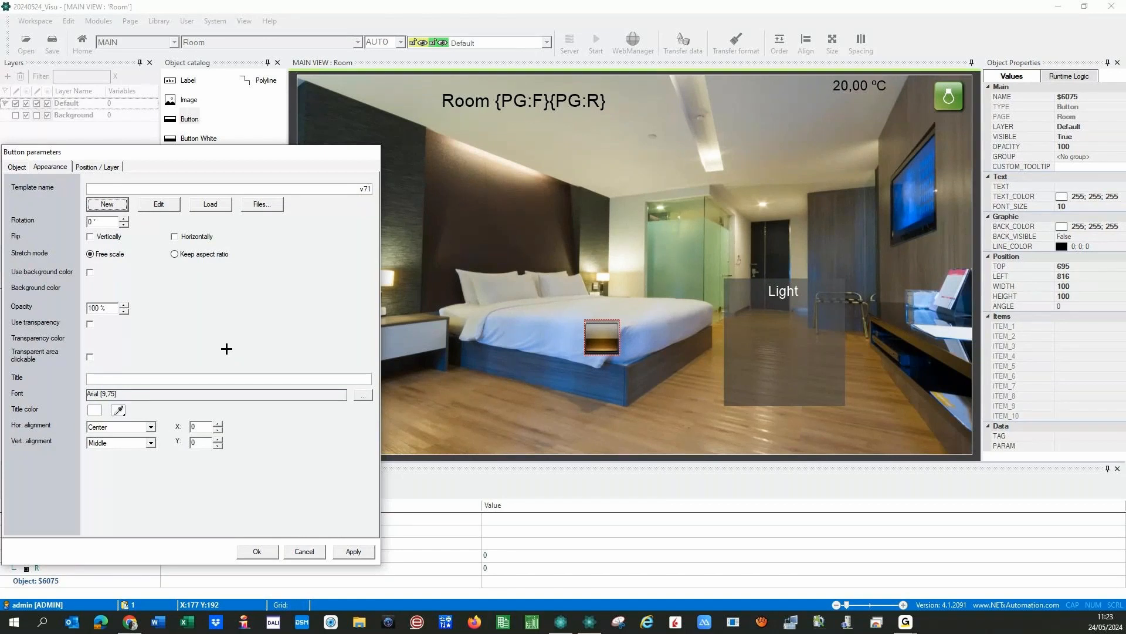
Step: Assign the light picture from the Icons 2 Demo PNG folder as the button's off state
click(261, 205)
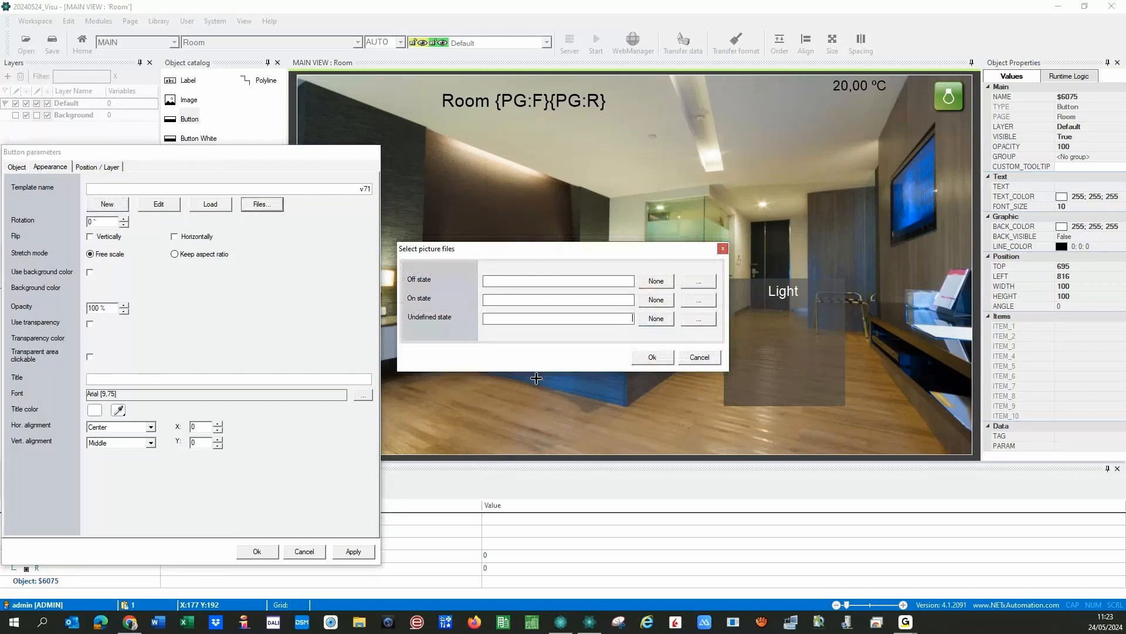
click(698, 281)
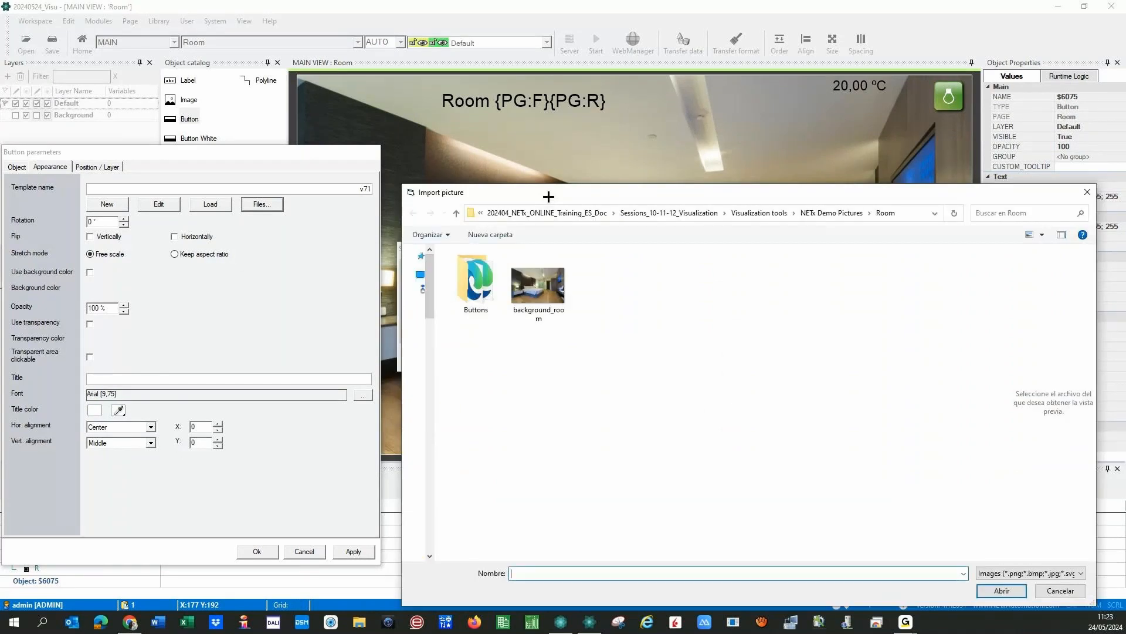
drag(546, 194, 0, 203)
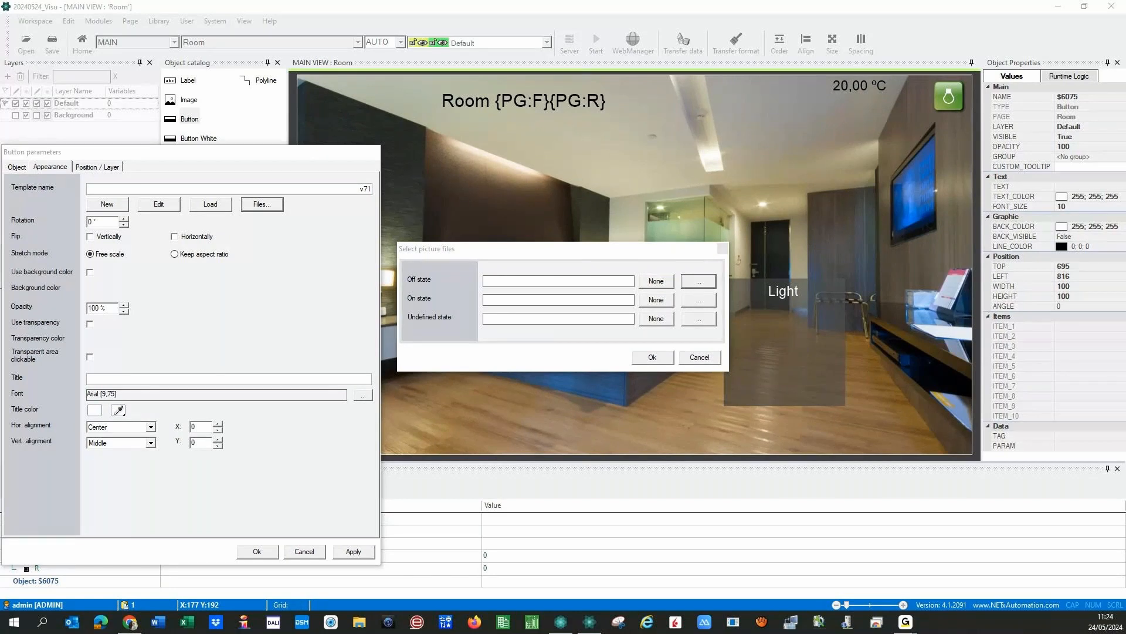
click(698, 281)
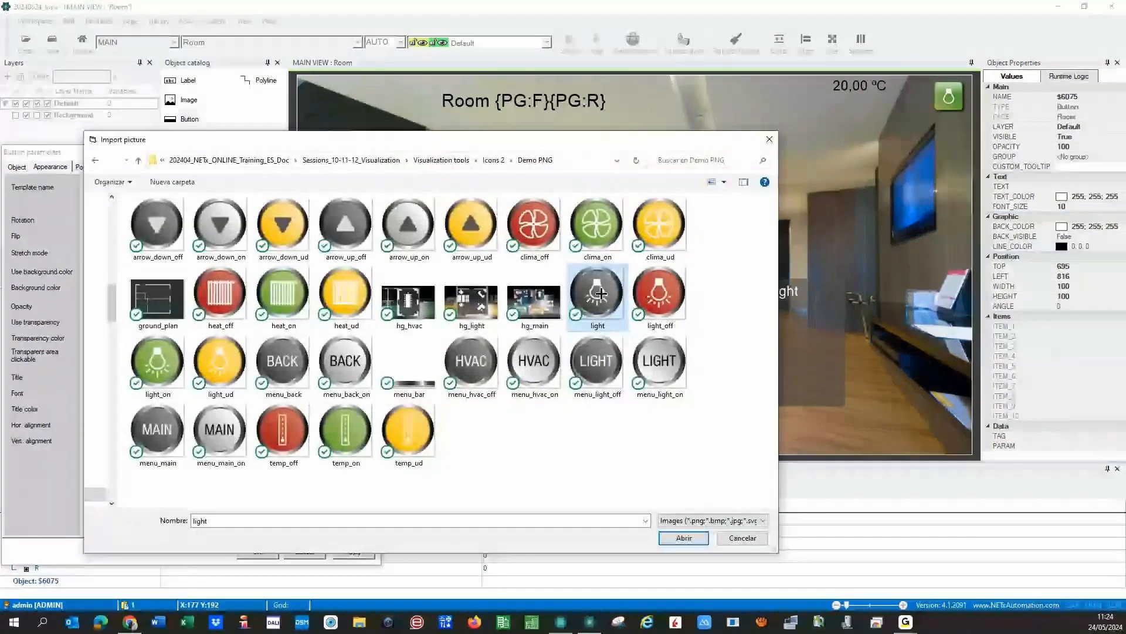
click(675, 537)
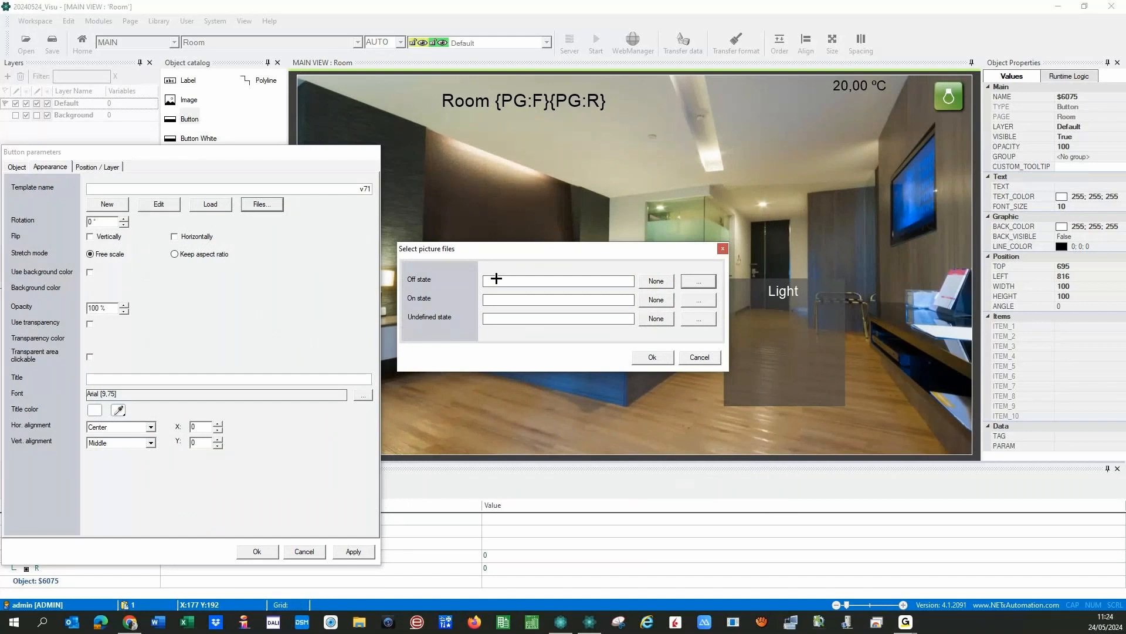
Step: Assign the light_ud picture from the Demo PNG folder as the button's on state
click(696, 300)
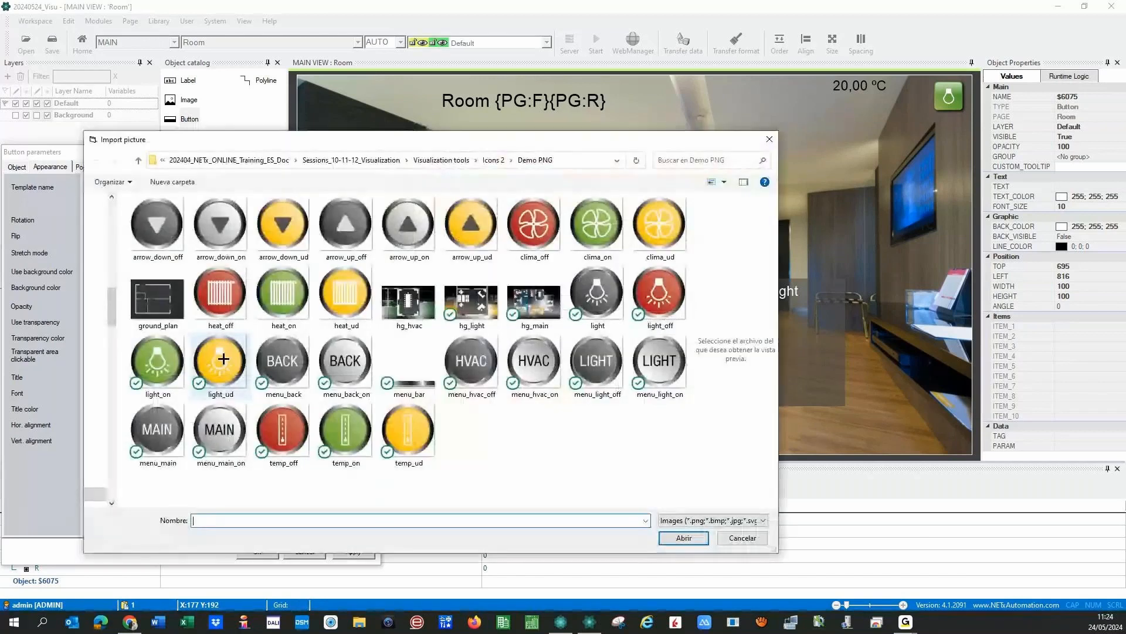
click(223, 359)
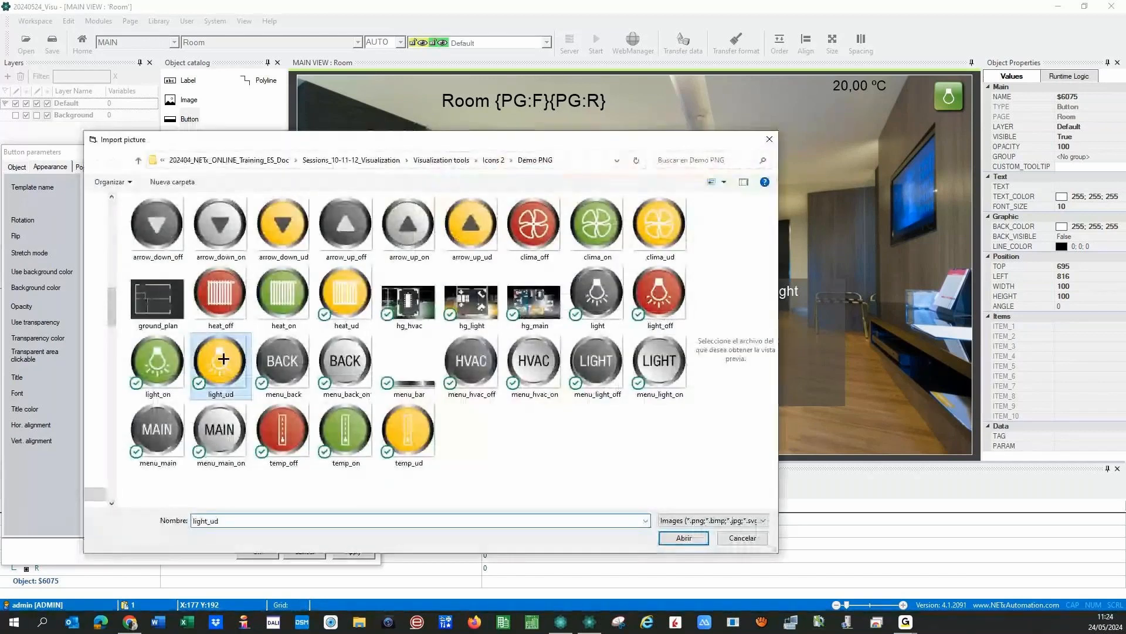
click(684, 539)
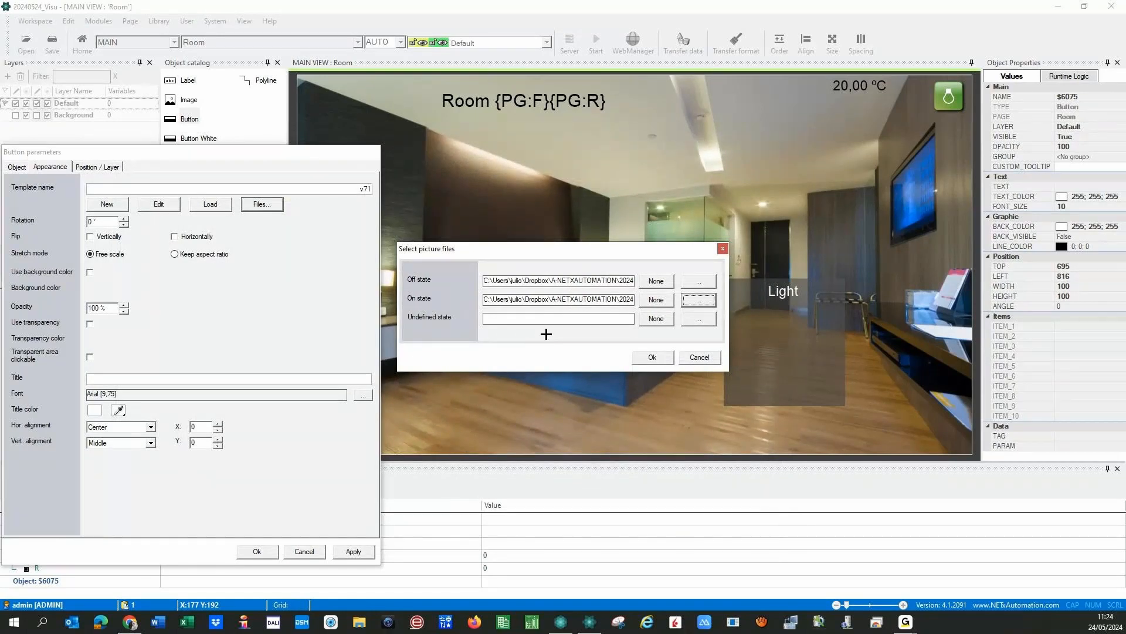
Step: Assign the light_off picture from the Demo PNG folder as the button's undefined state
click(699, 319)
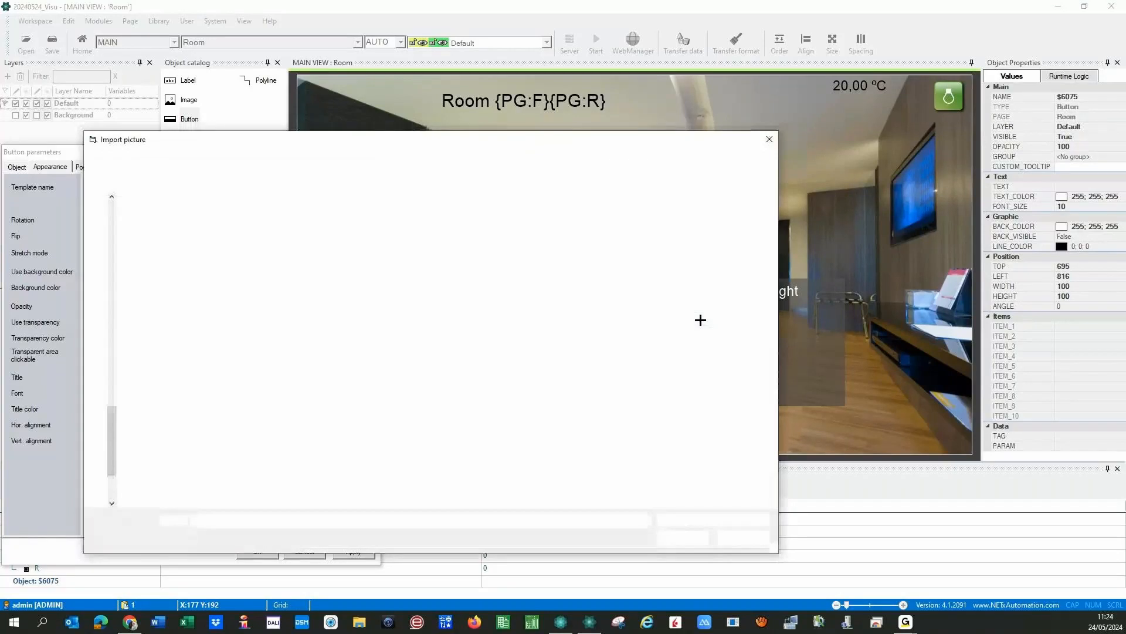
click(657, 292)
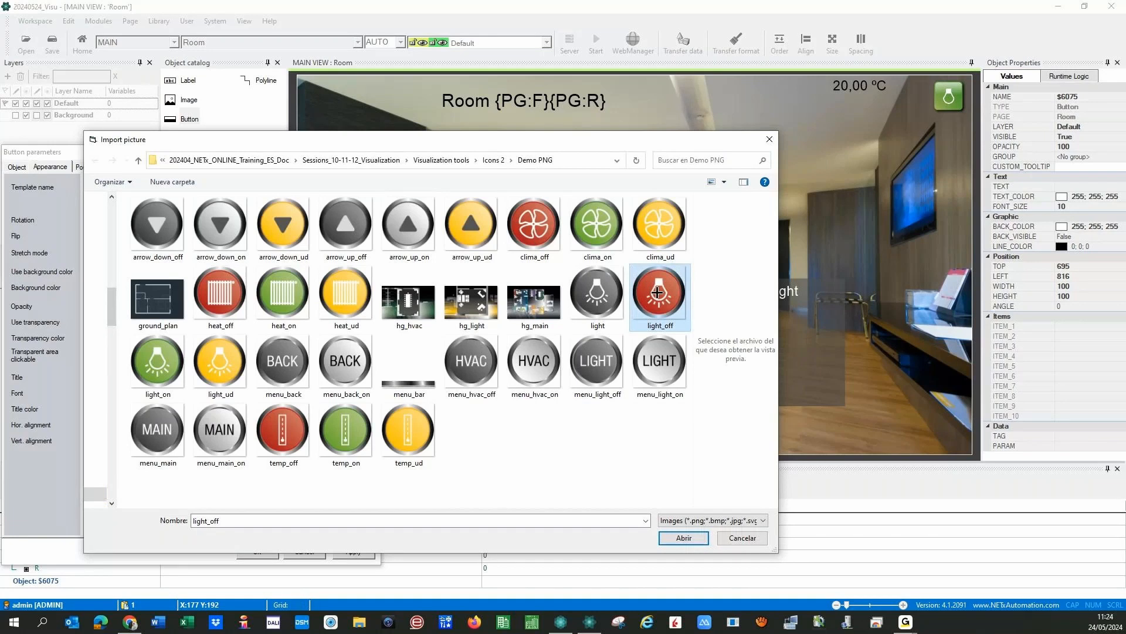
double_click(658, 292)
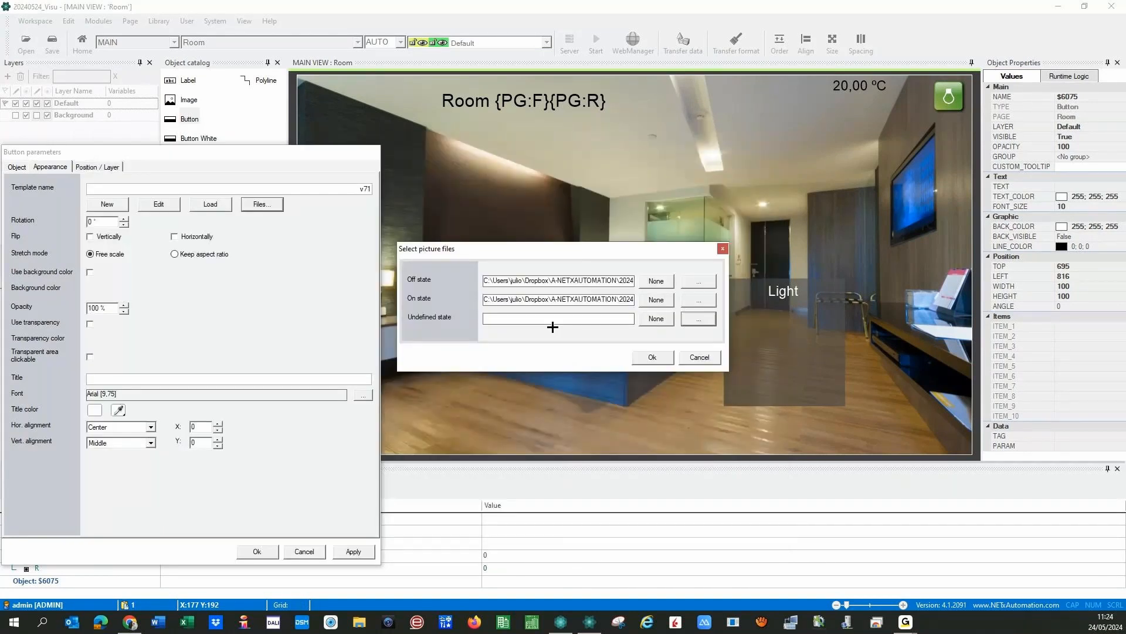
Step: Accept the picture files, detach the button from its template to use the manually defined graphics, and confirm the button parameters
click(656, 357)
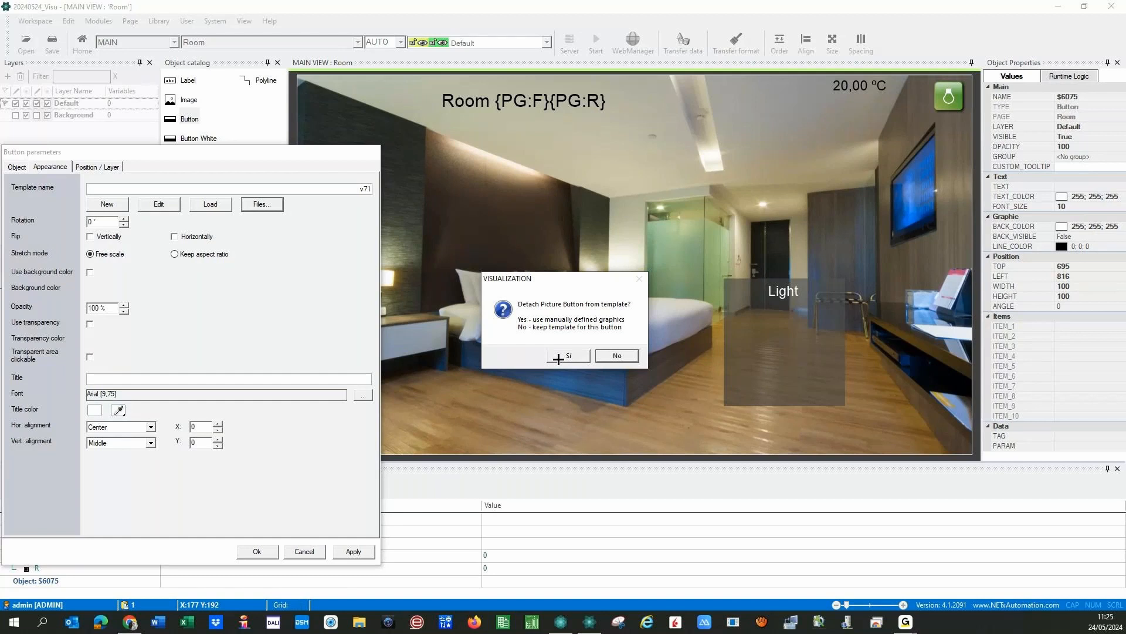
click(559, 357)
click(348, 553)
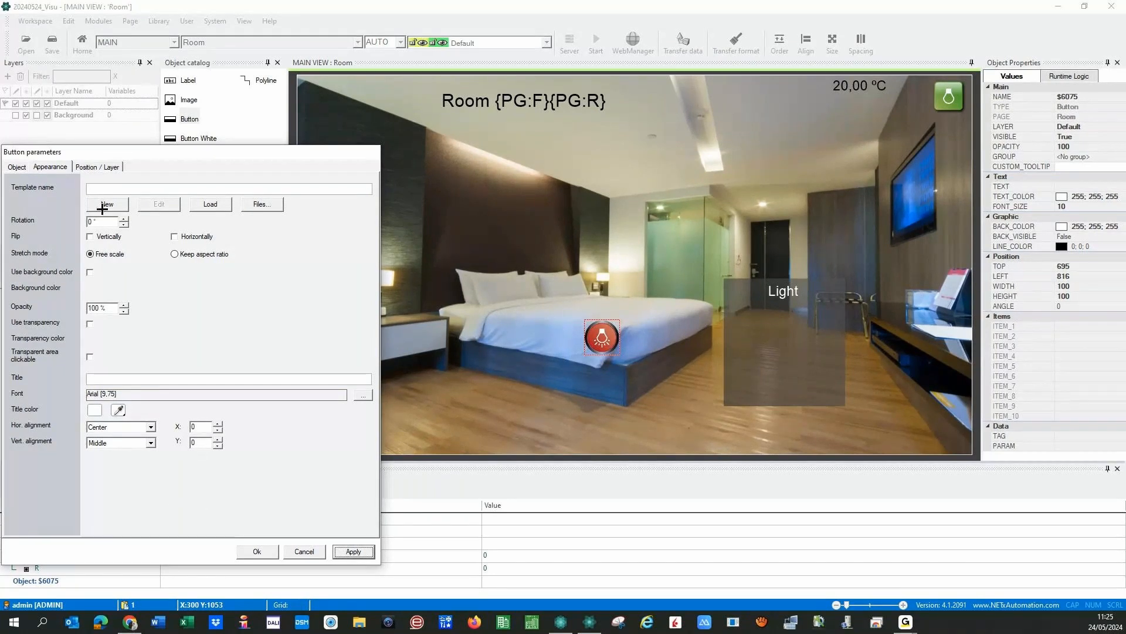
click(602, 337)
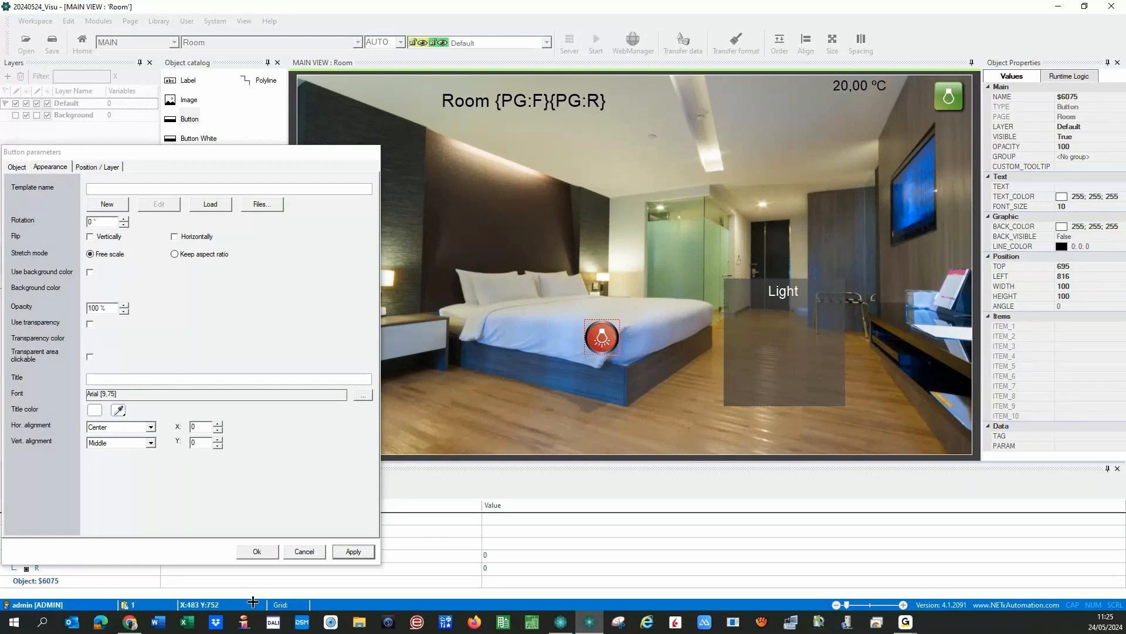
click(252, 553)
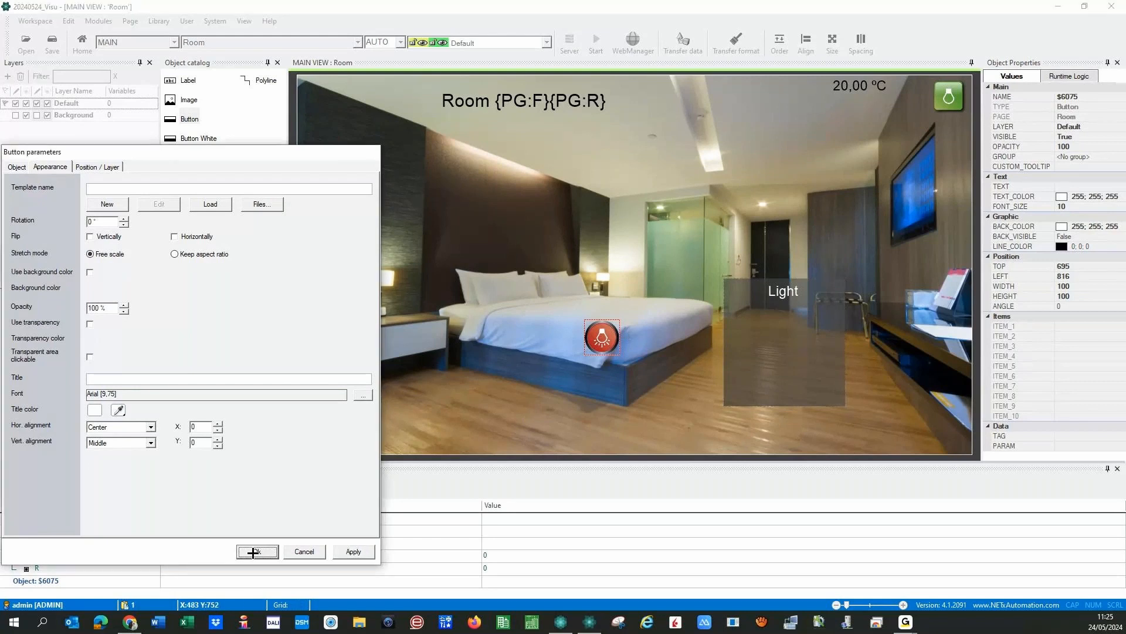
click(252, 553)
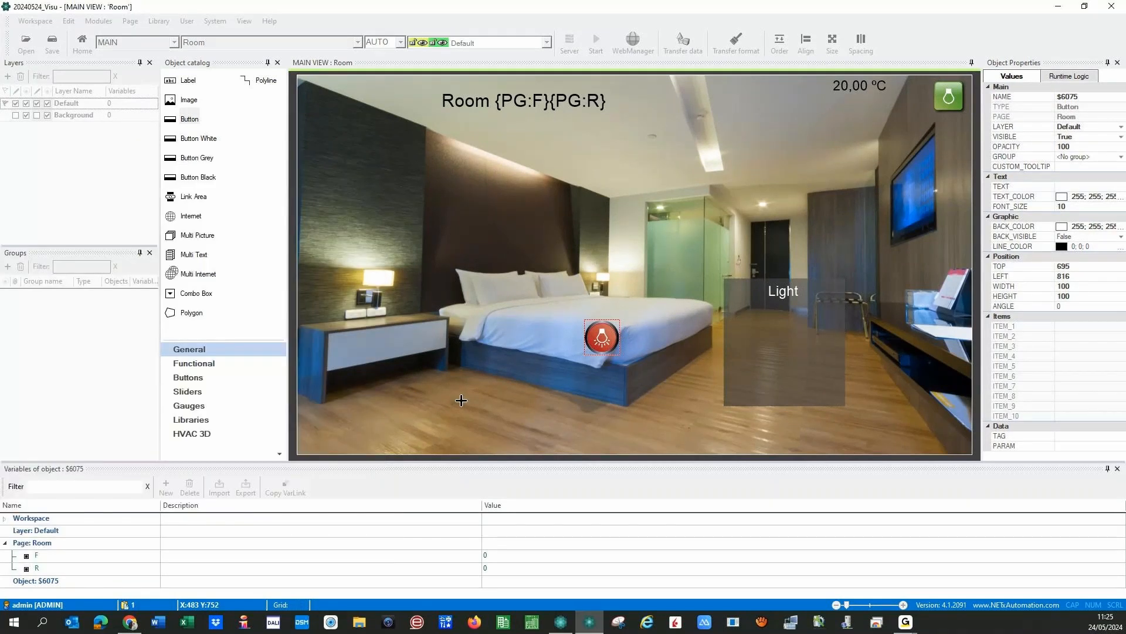
Step: Move the light button onto the grey popup background below the Light label, at about top 647, left 1230, and deselect it
drag(598, 337, 744, 321)
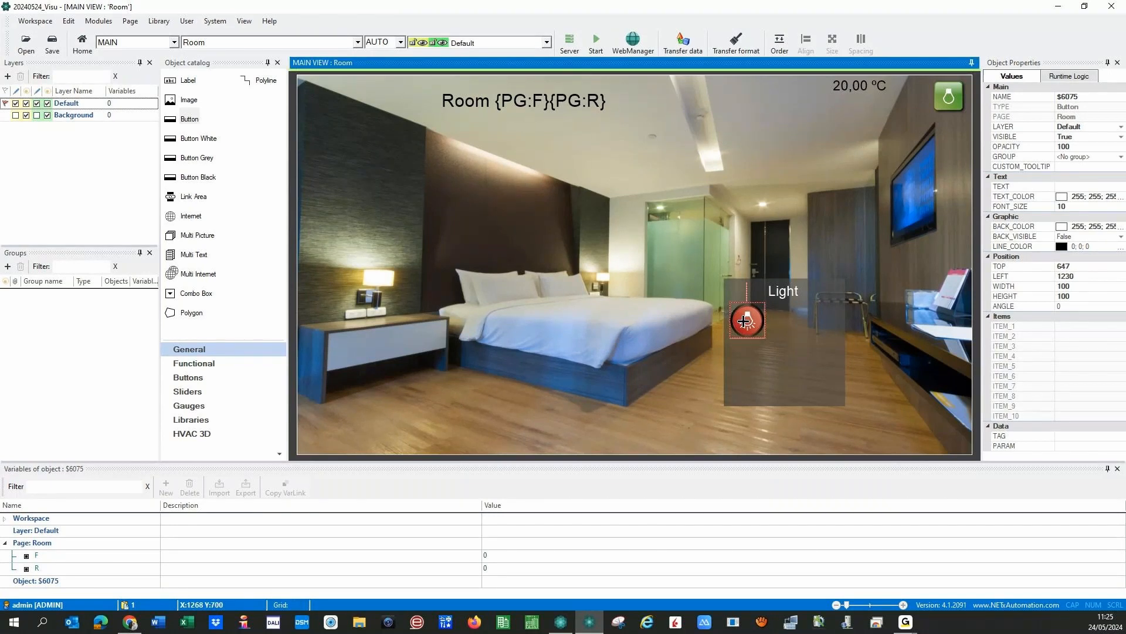
click(671, 358)
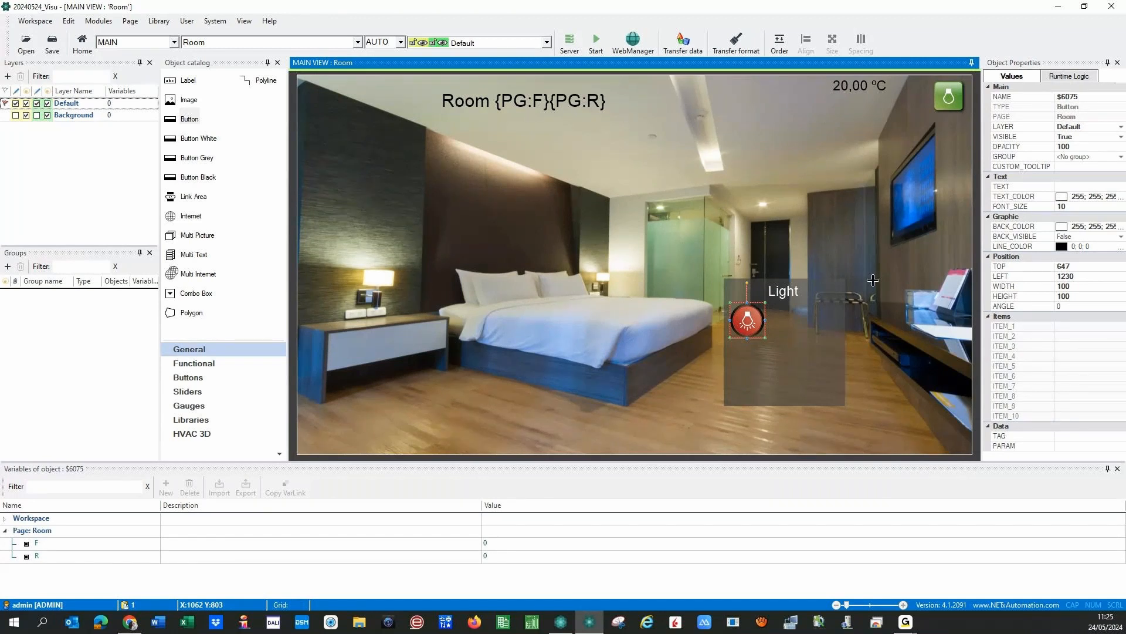
click(873, 280)
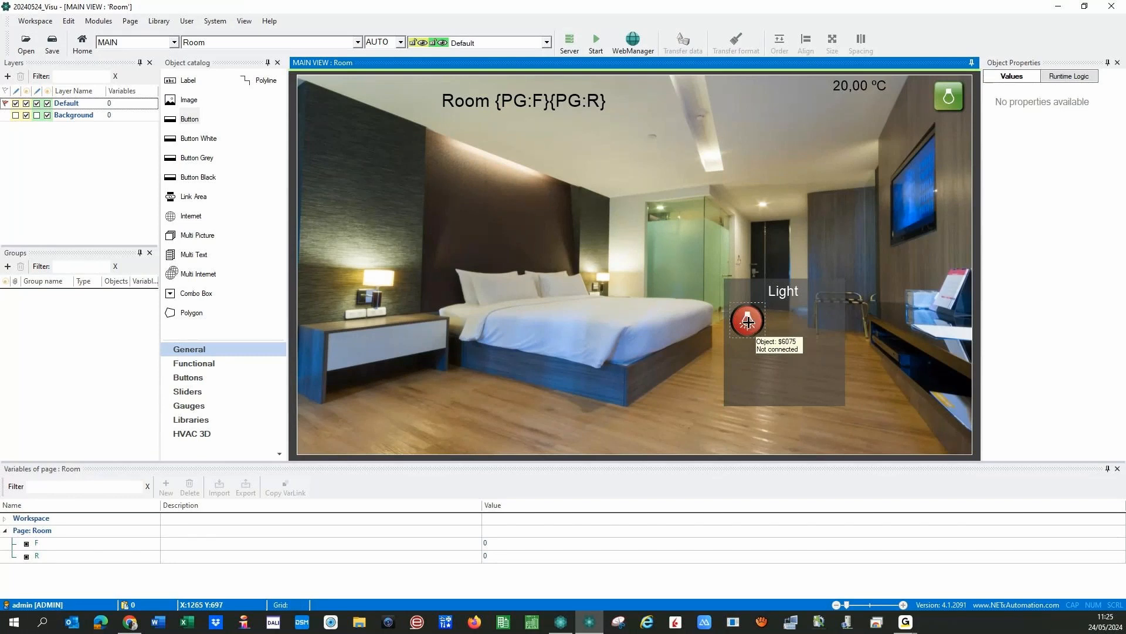
Step: Examine the light button's function, operation mode and server item settings, and close its parameters without changes
click(747, 321)
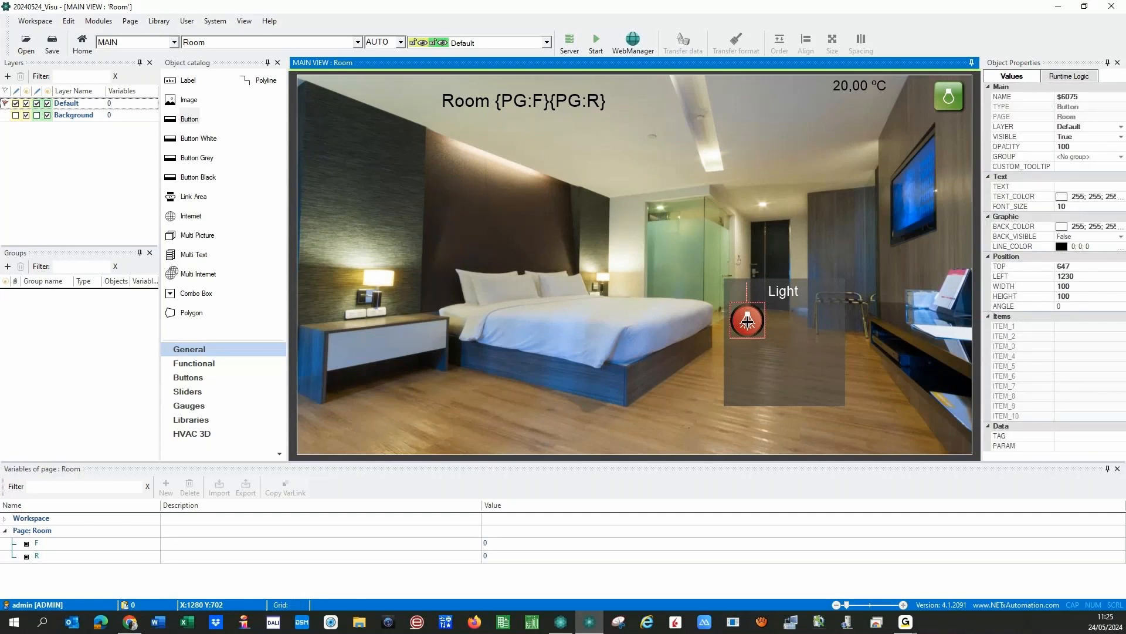
double_click(747, 321)
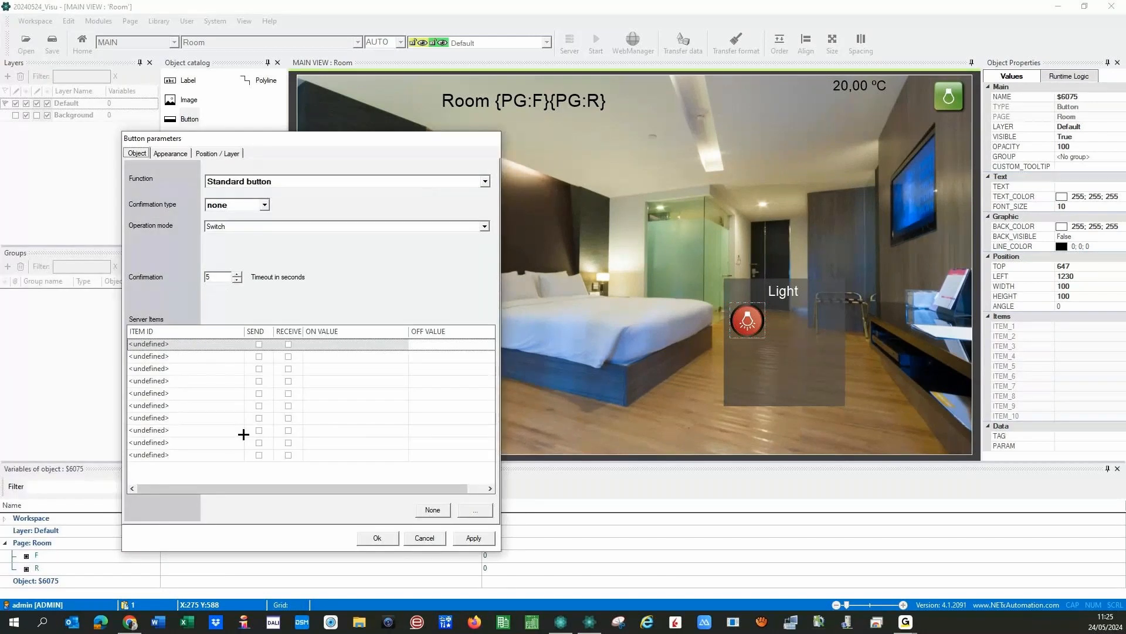
click(423, 538)
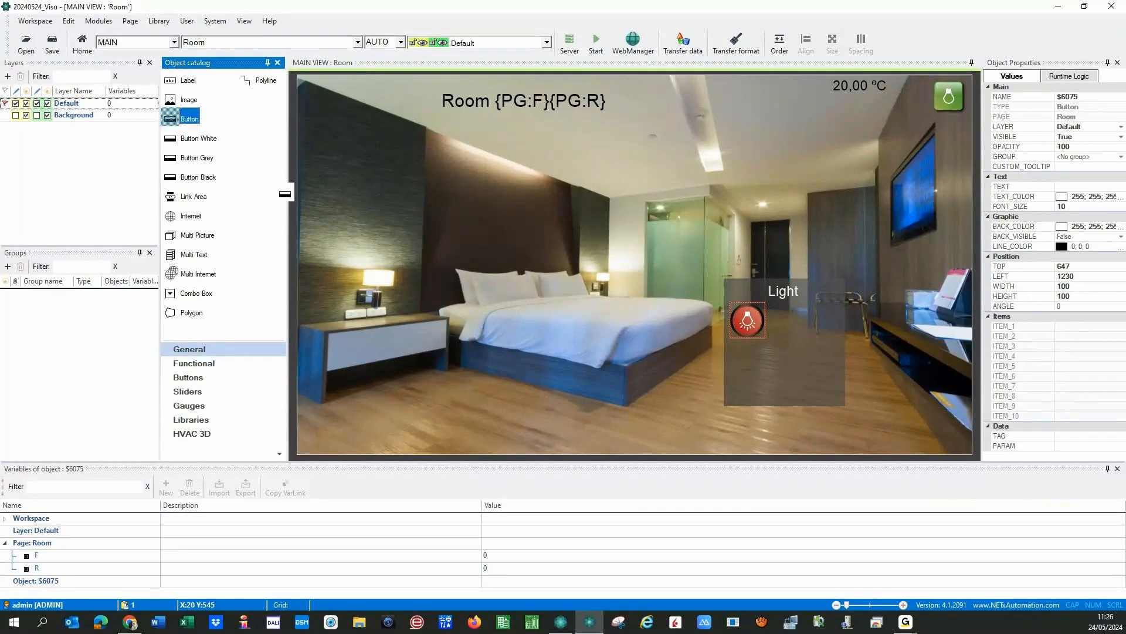
Step: Place a second Button object on the bed at about top 705, left 731, and set its width and height to 100 each
drag(188, 119, 570, 327)
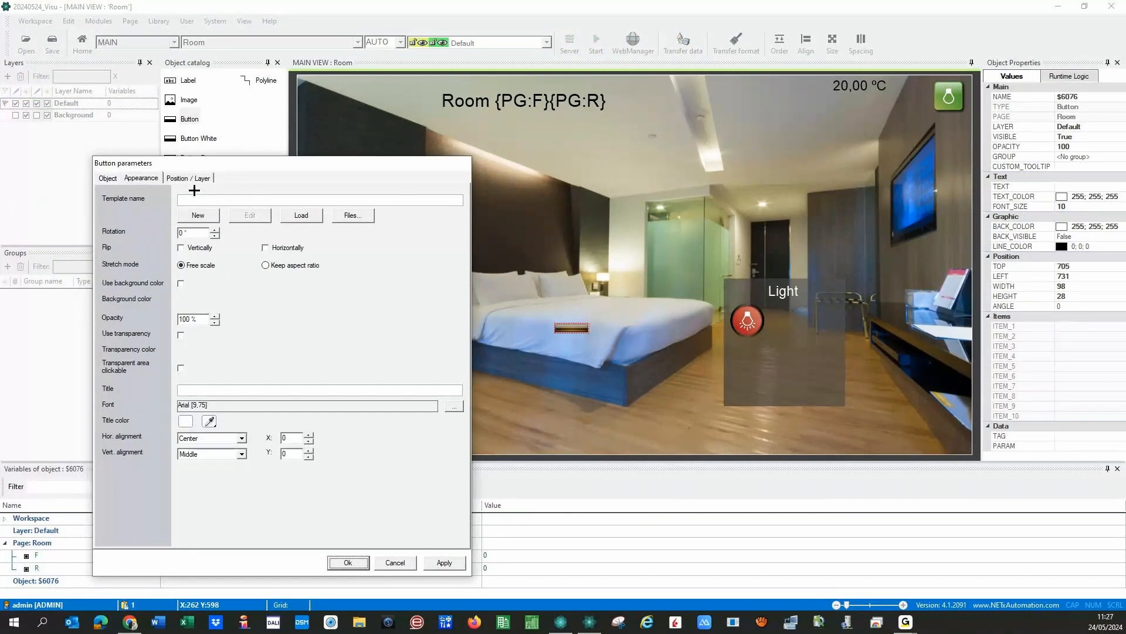
click(174, 177)
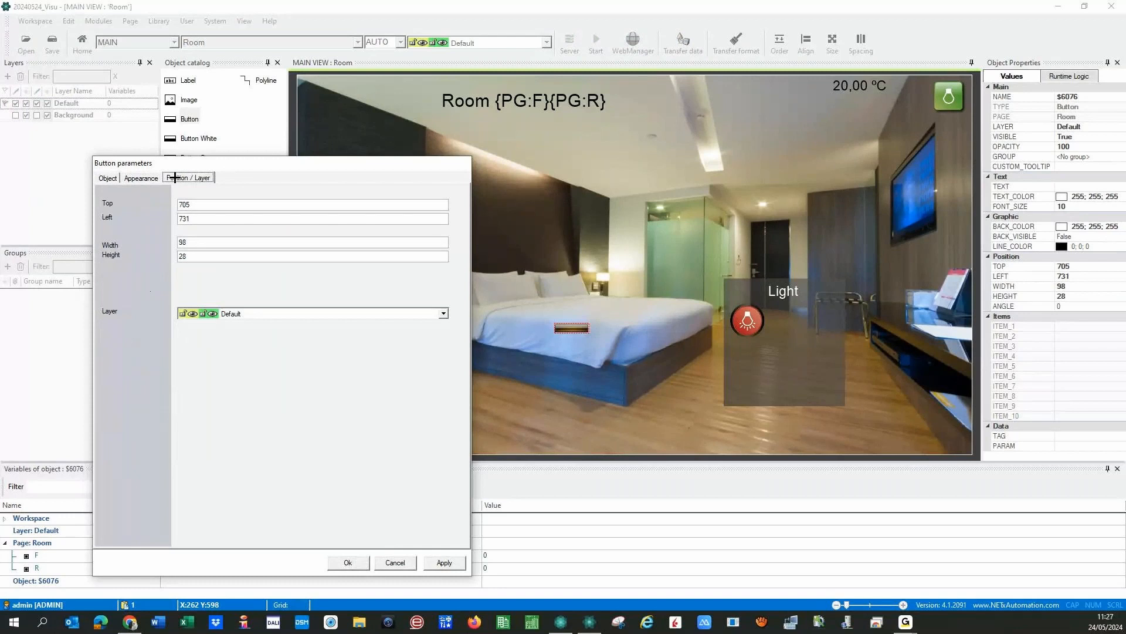
double_click(196, 240)
text(10)
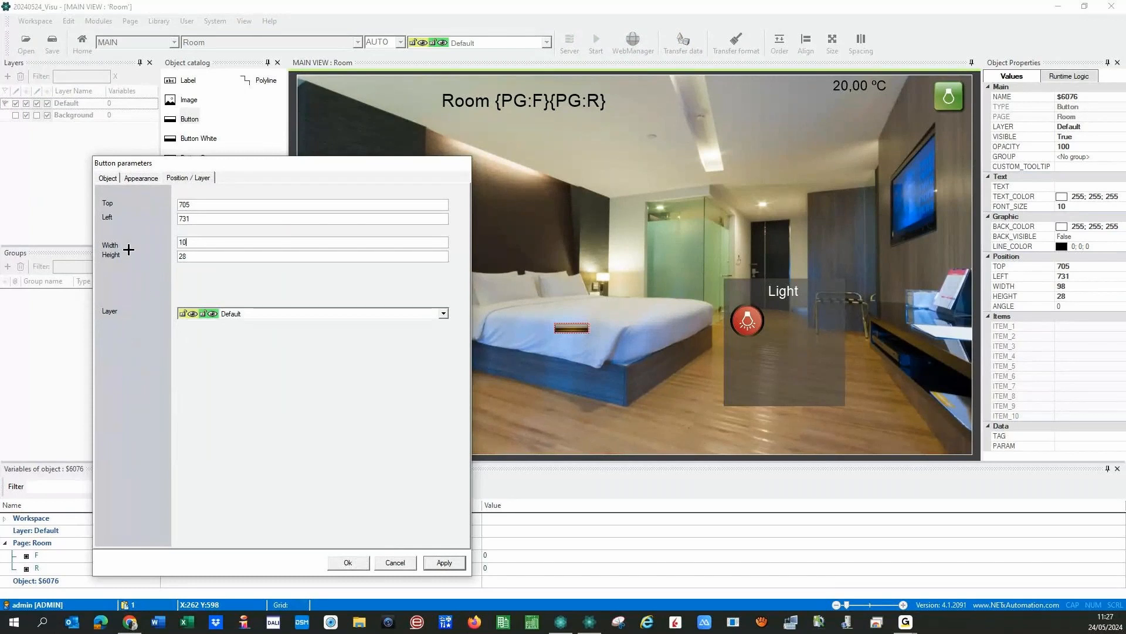
text(0)
key(Tab)
text(100)
click(435, 560)
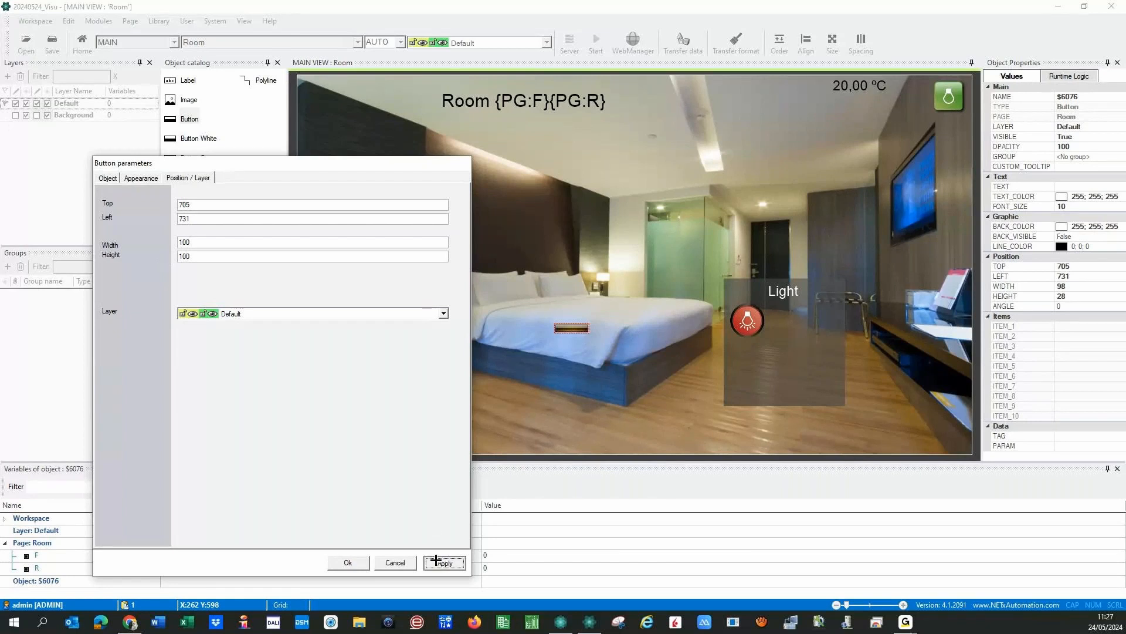
Step: Browse the Icons 2 library, including its Iconos 128x128 folder, and assign an off-state picture to the second button
click(135, 178)
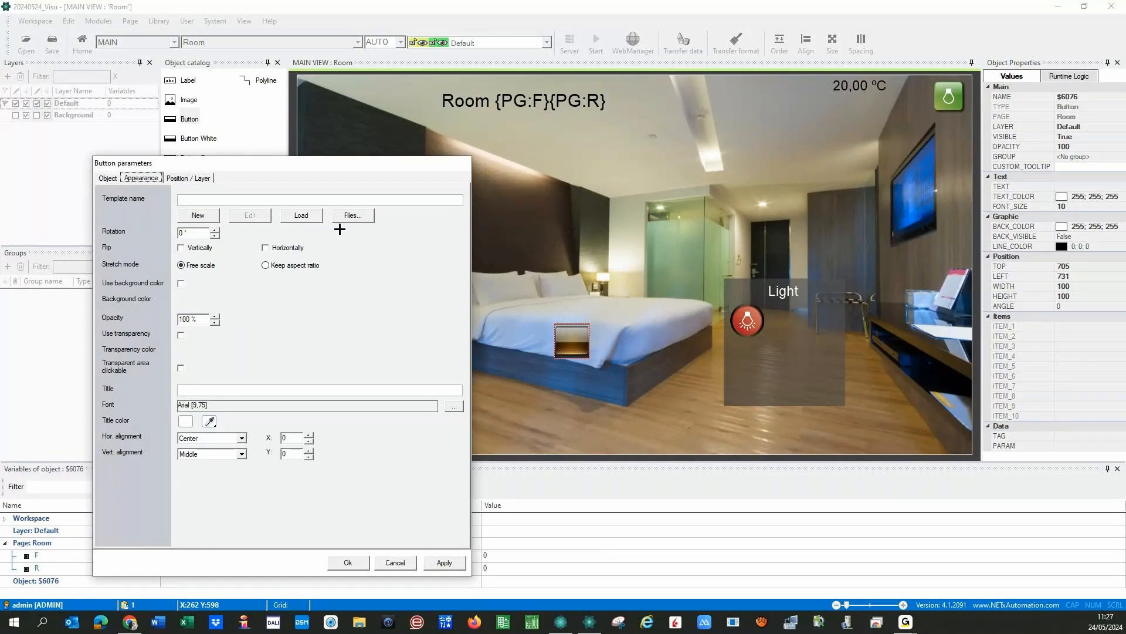
click(352, 215)
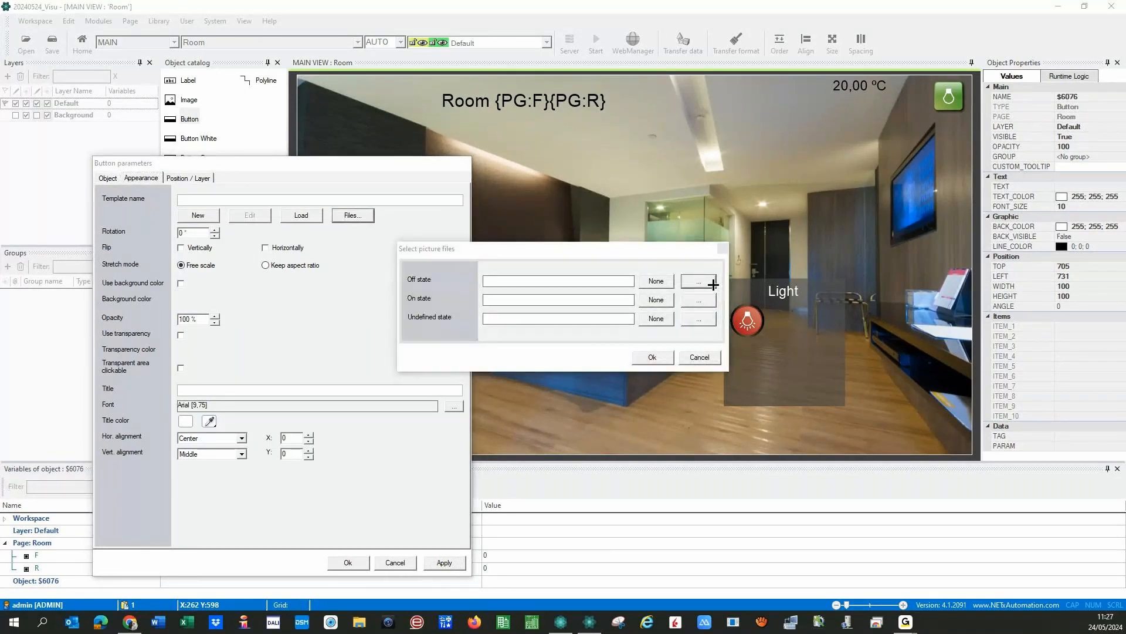
click(713, 284)
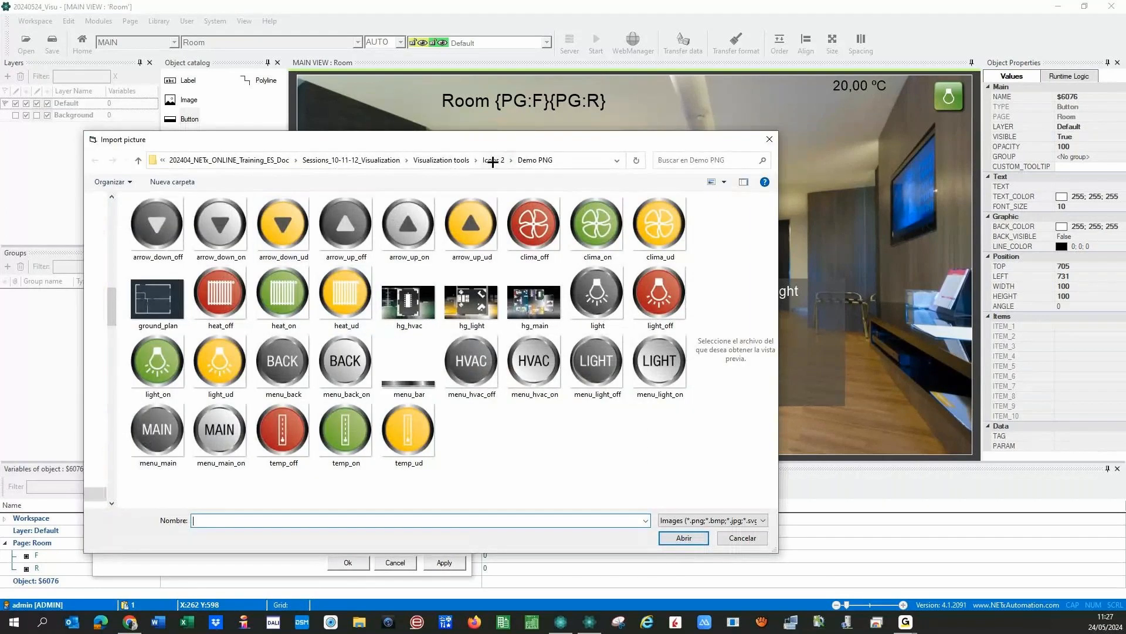
click(492, 161)
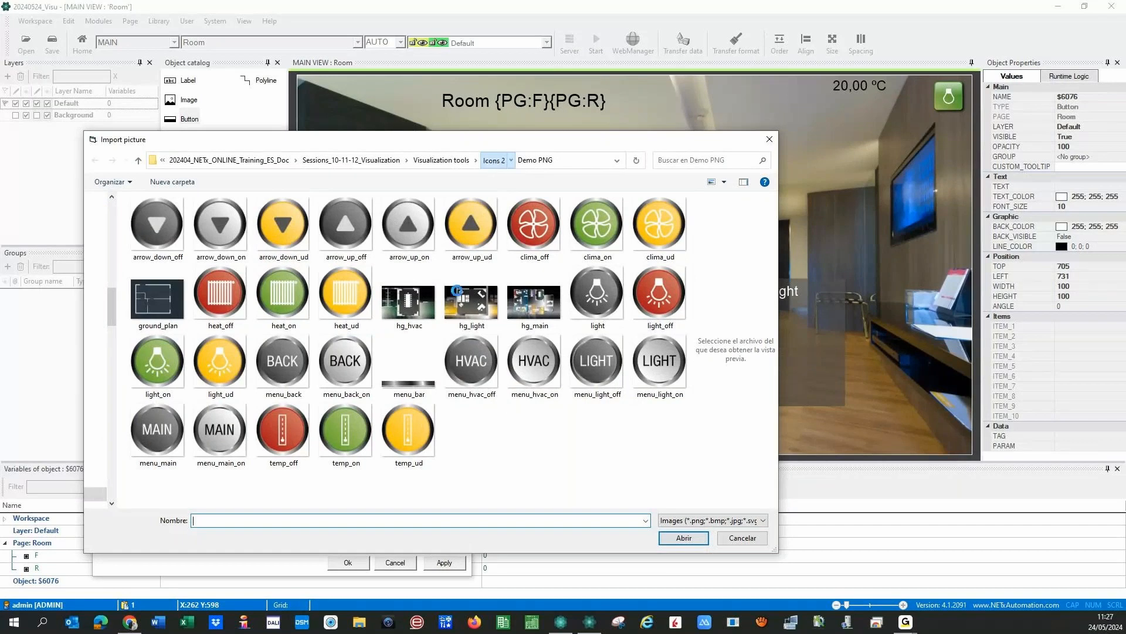
click(179, 240)
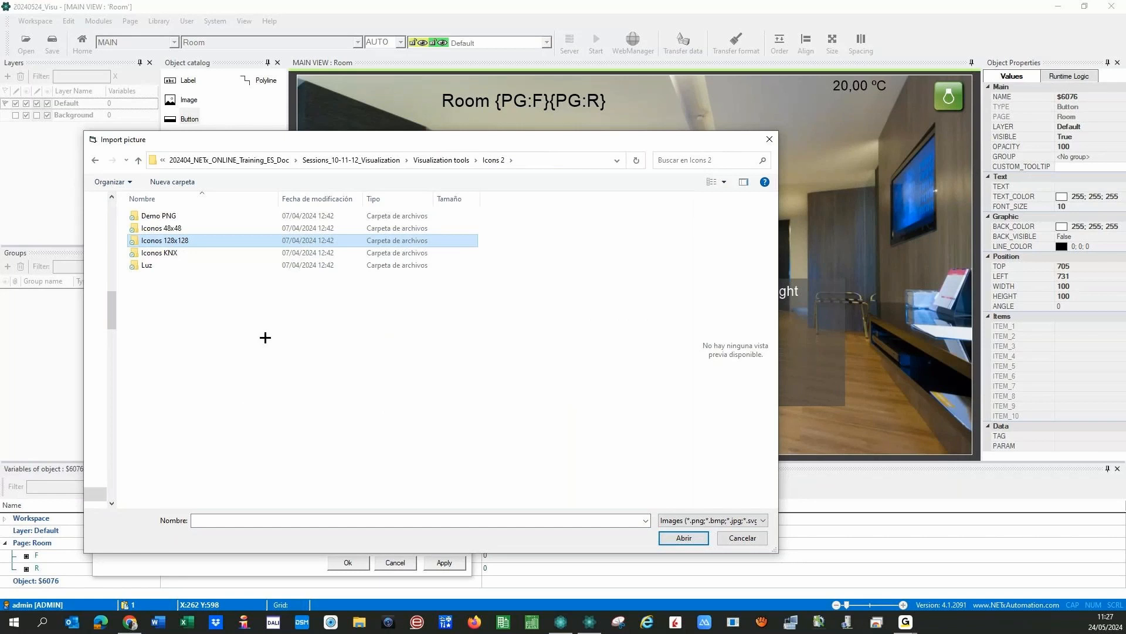
key(Return)
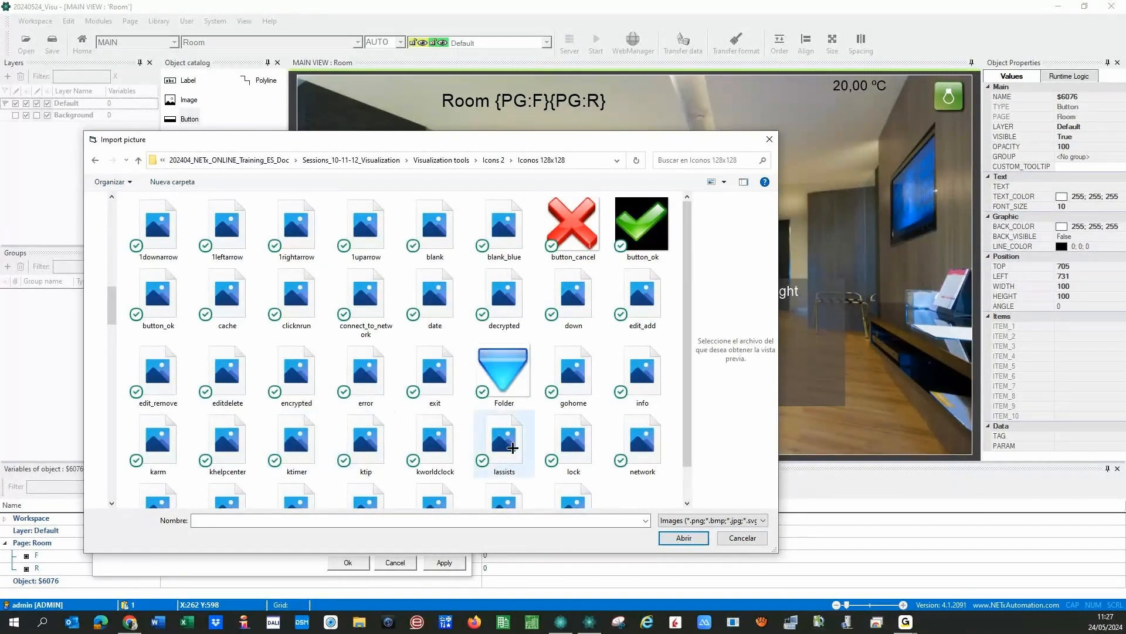
drag(687, 336, 686, 367)
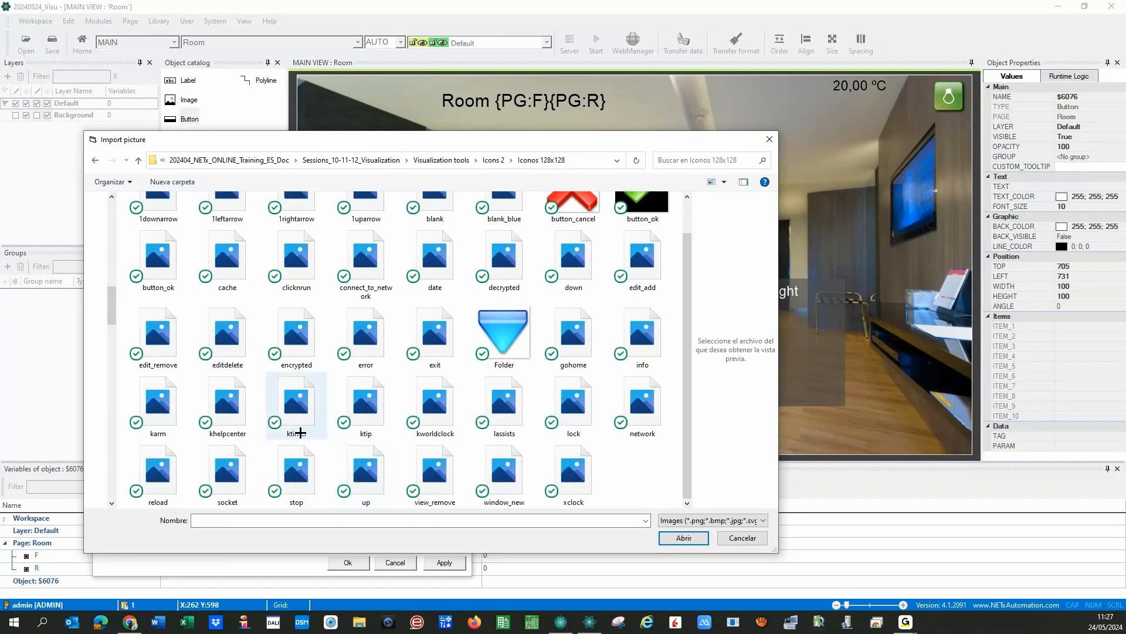
drag(452, 141, 0, 161)
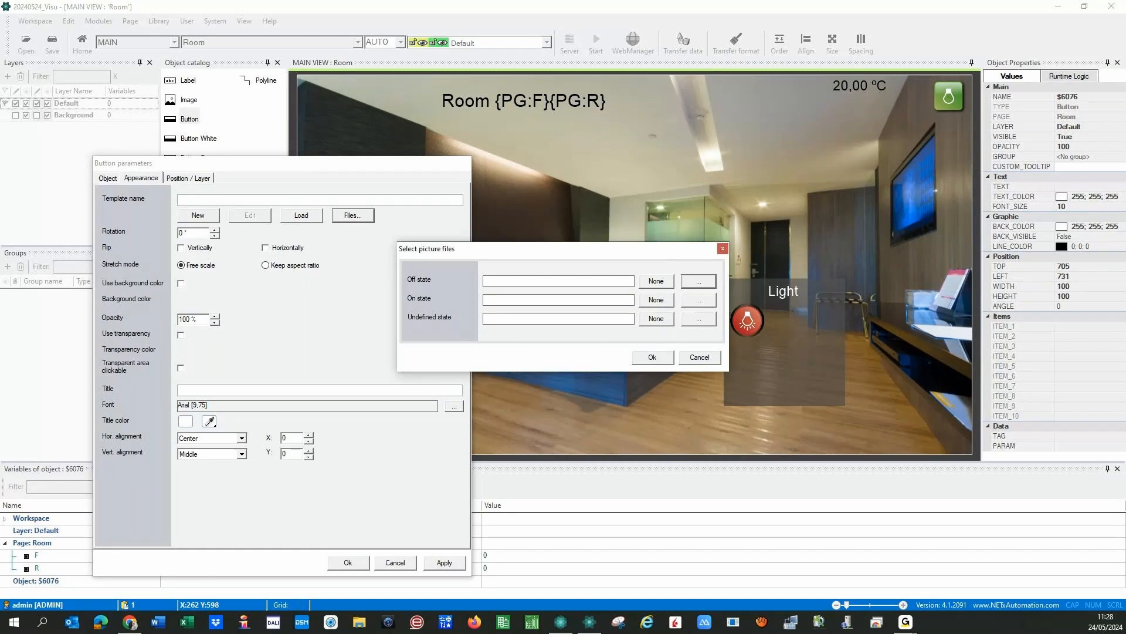
Step: Assign library pictures to the second button's on and undefined states and confirm its button parameters
click(702, 301)
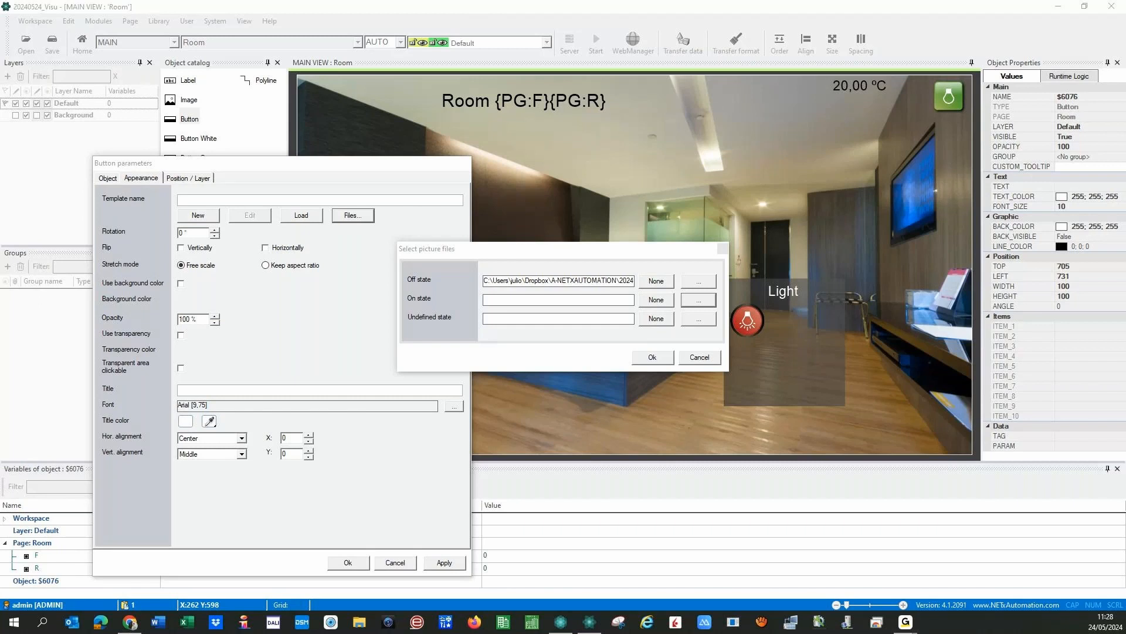
double_click(518, 295)
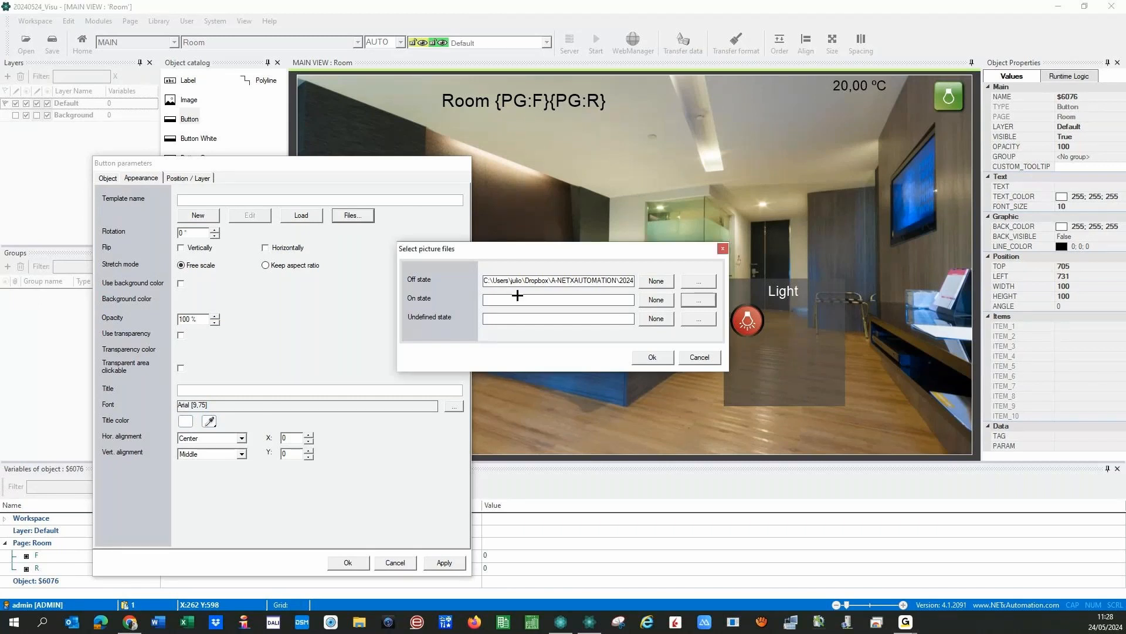
click(688, 322)
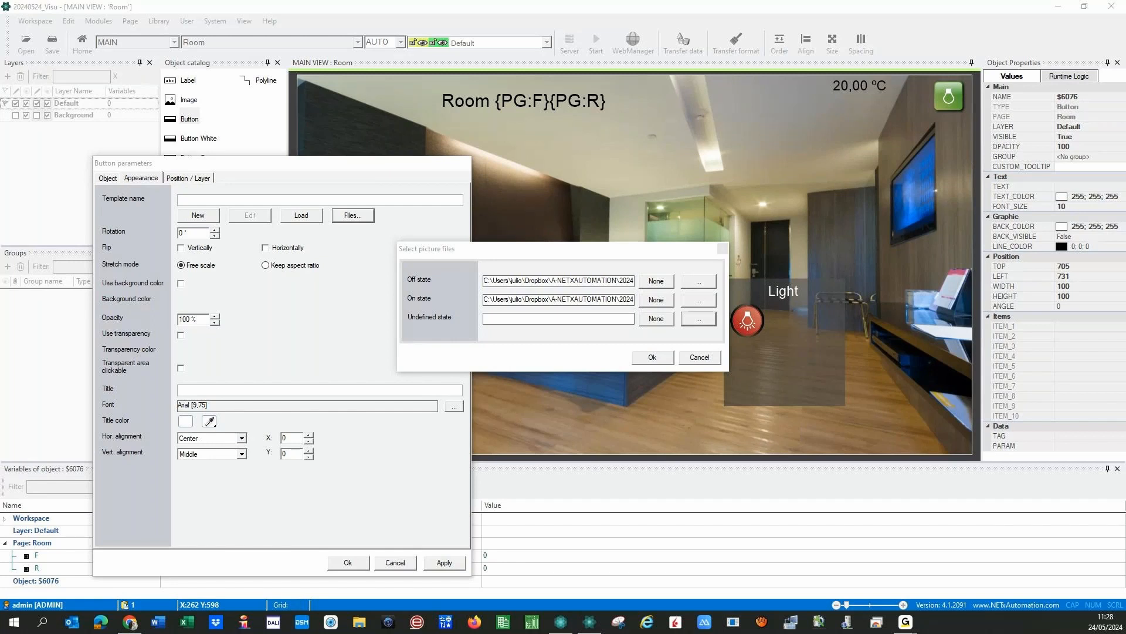
click(622, 390)
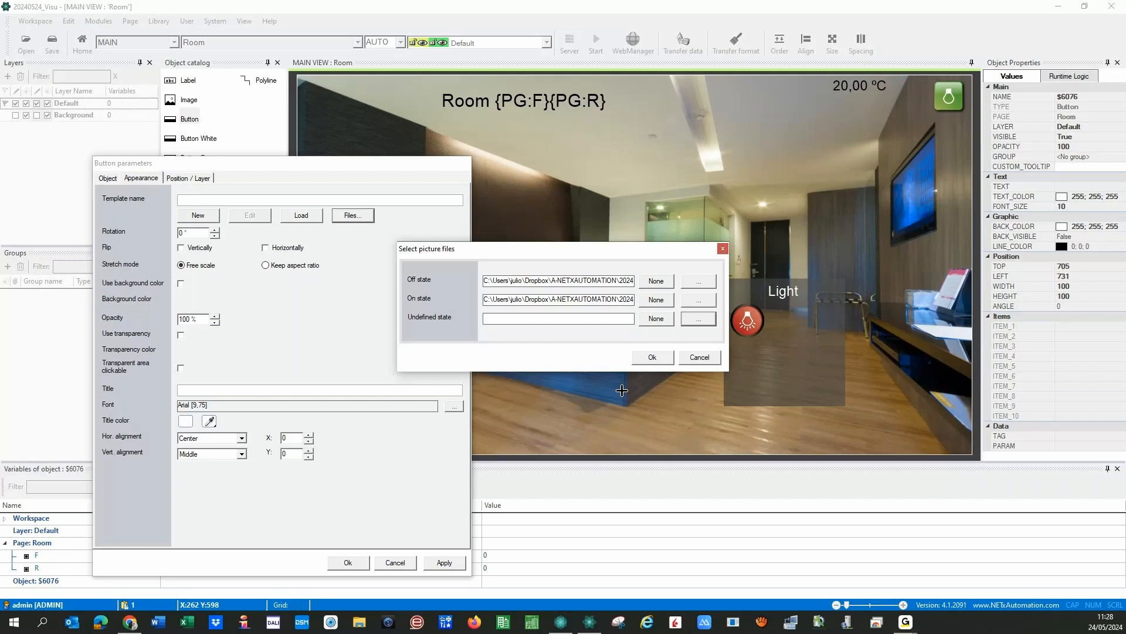
click(652, 357)
click(440, 562)
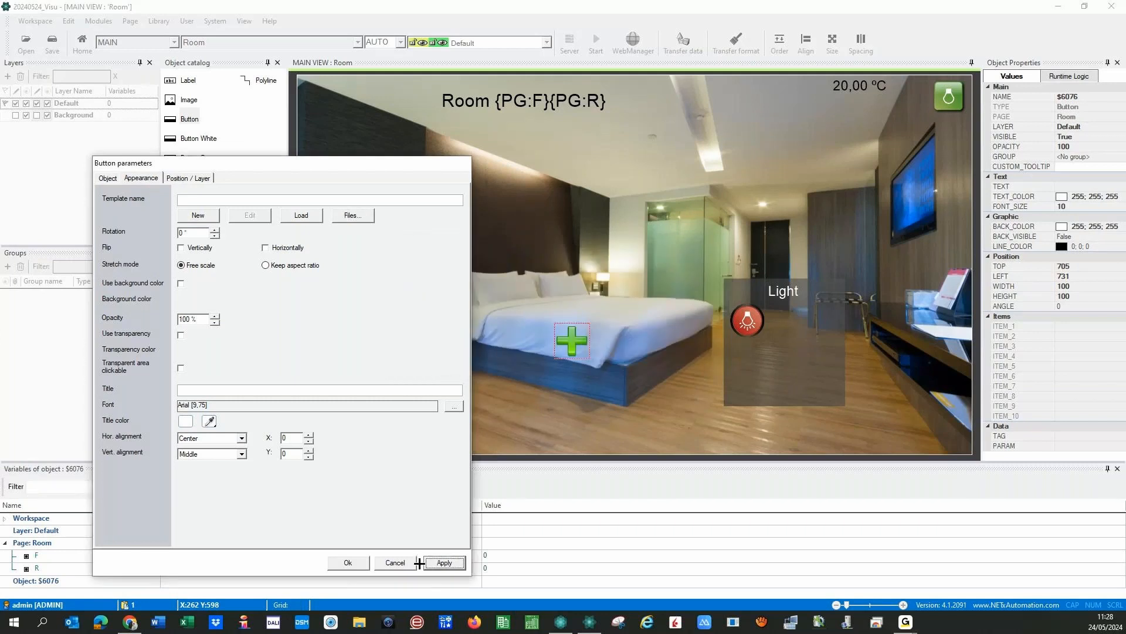
click(569, 343)
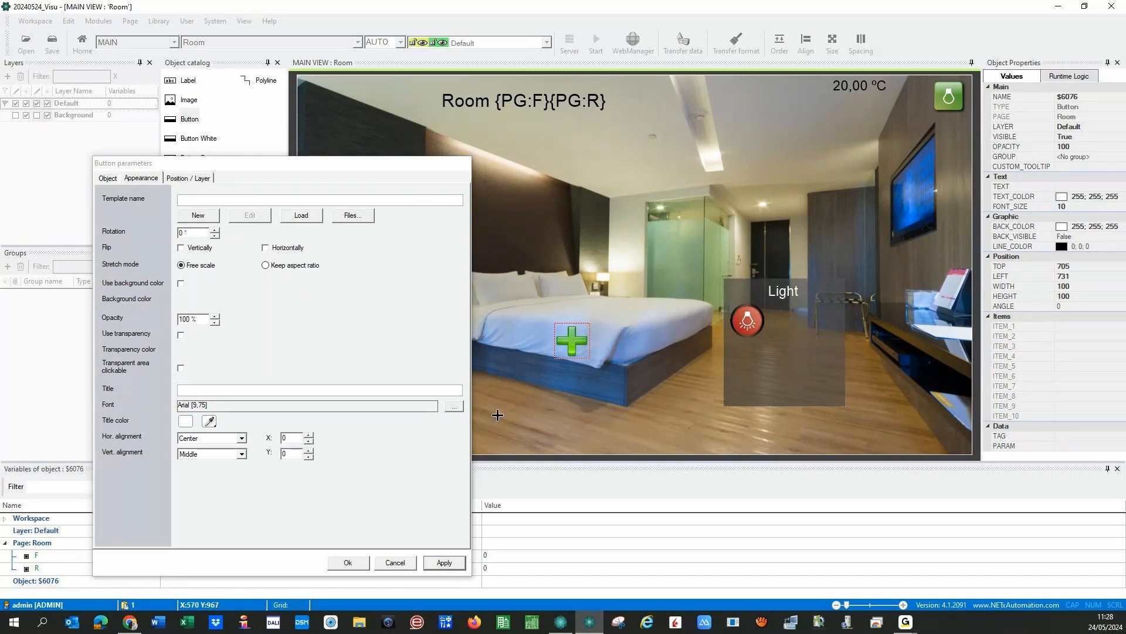
click(356, 561)
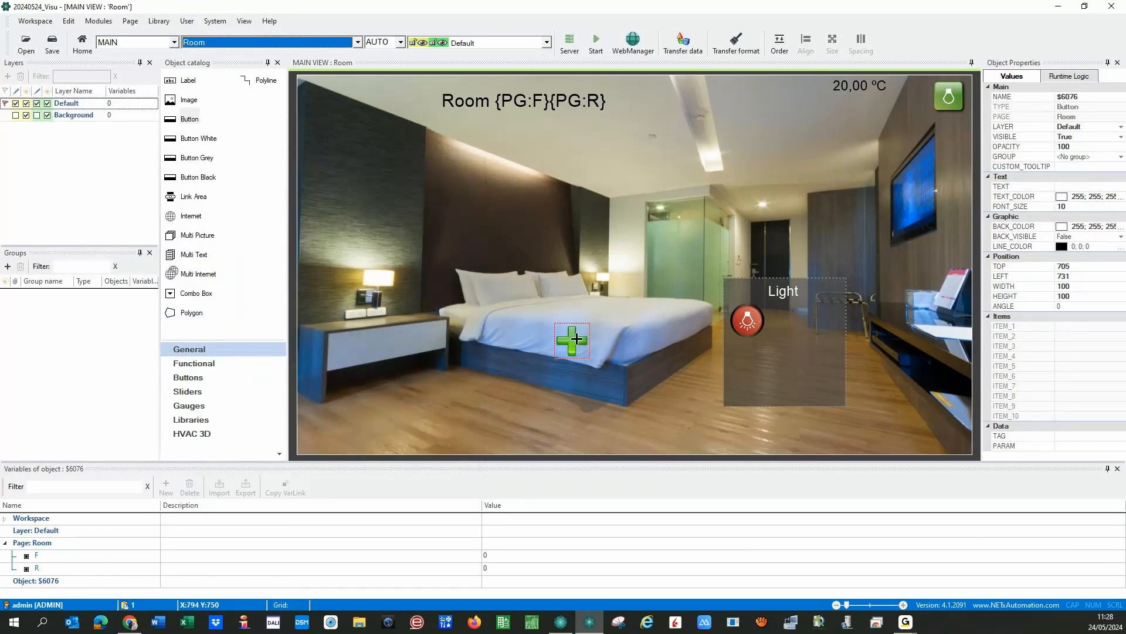
Step: Move the green plus button onto the popup background beside the light button and align the tops of both buttons
drag(577, 339, 786, 320)
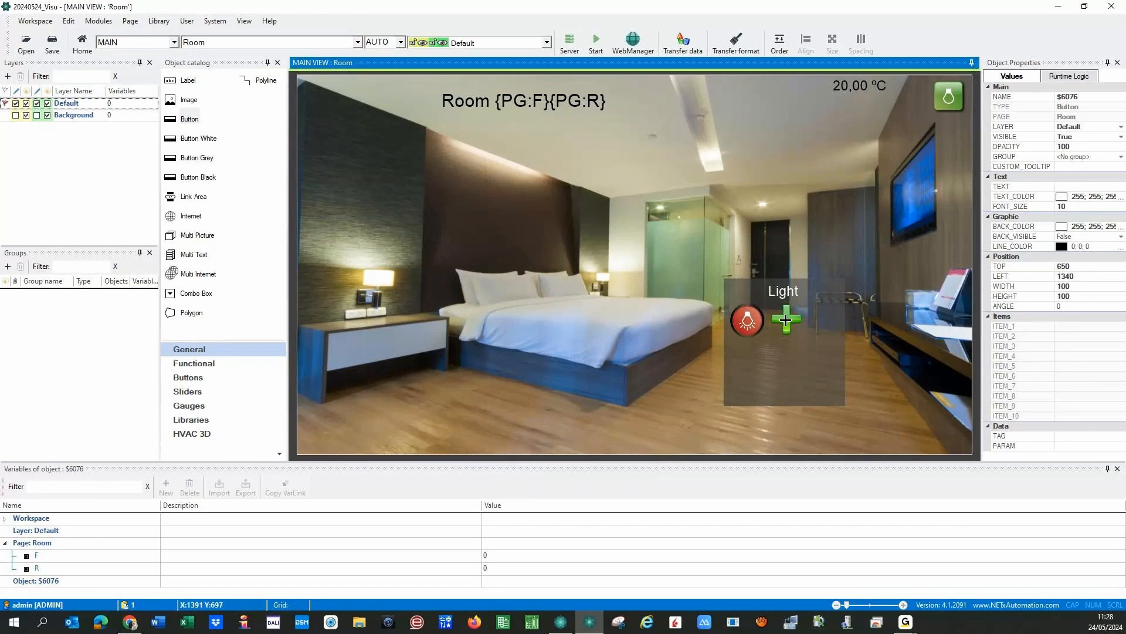
drag(763, 347, 779, 345)
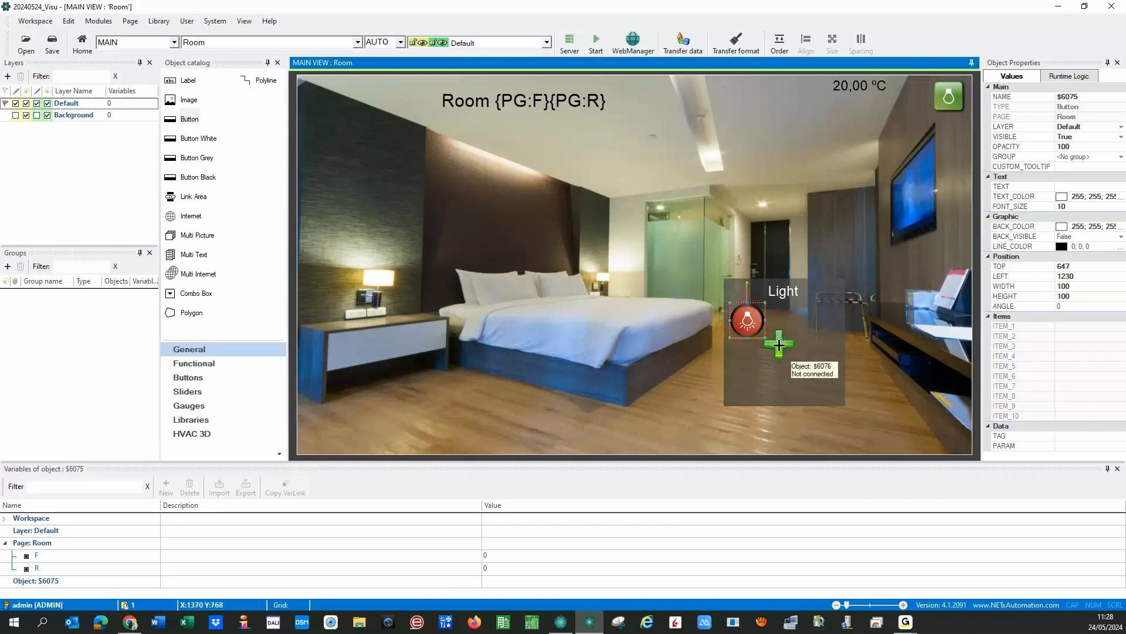
ctrl+click(779, 345)
click(805, 42)
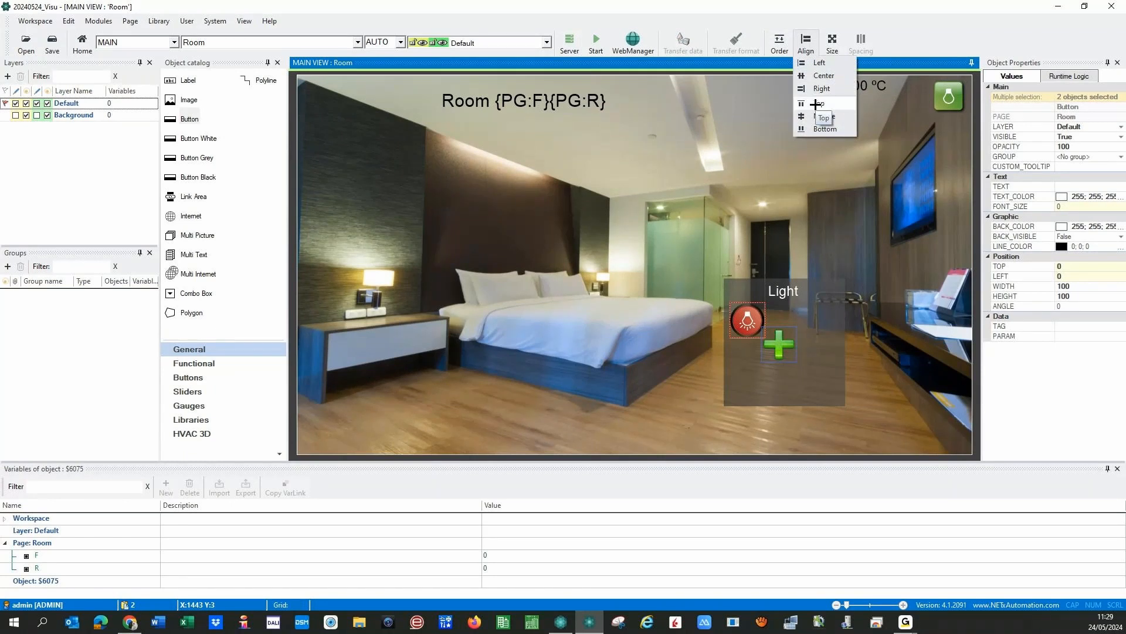
click(816, 104)
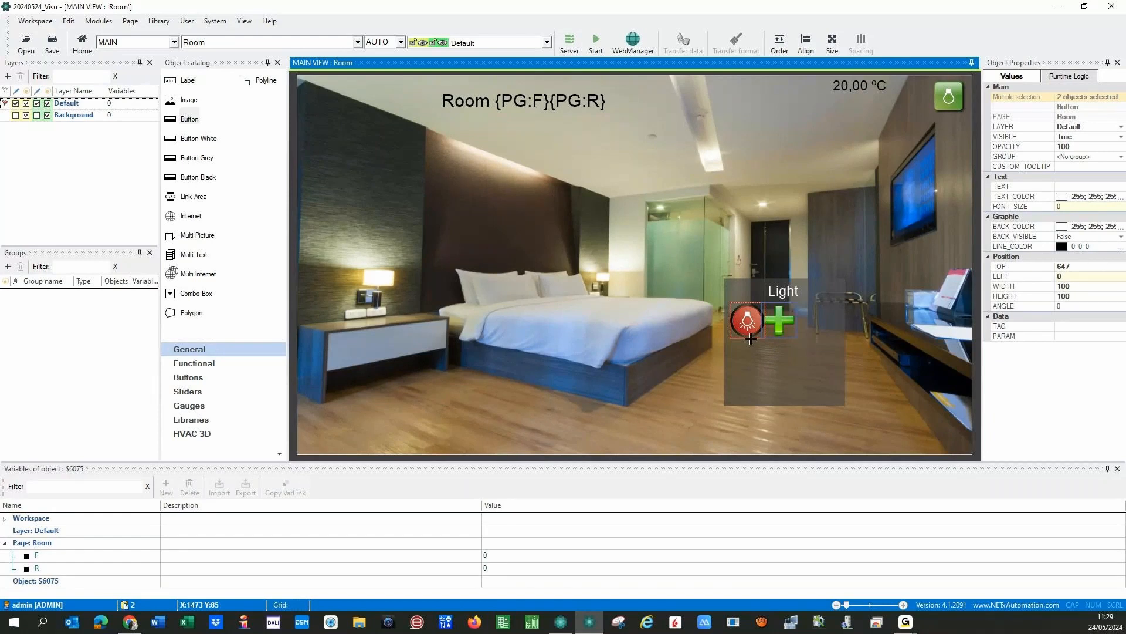
Step: Shift the plus button slightly away from the light button, to about top 642, left 1336
click(783, 322)
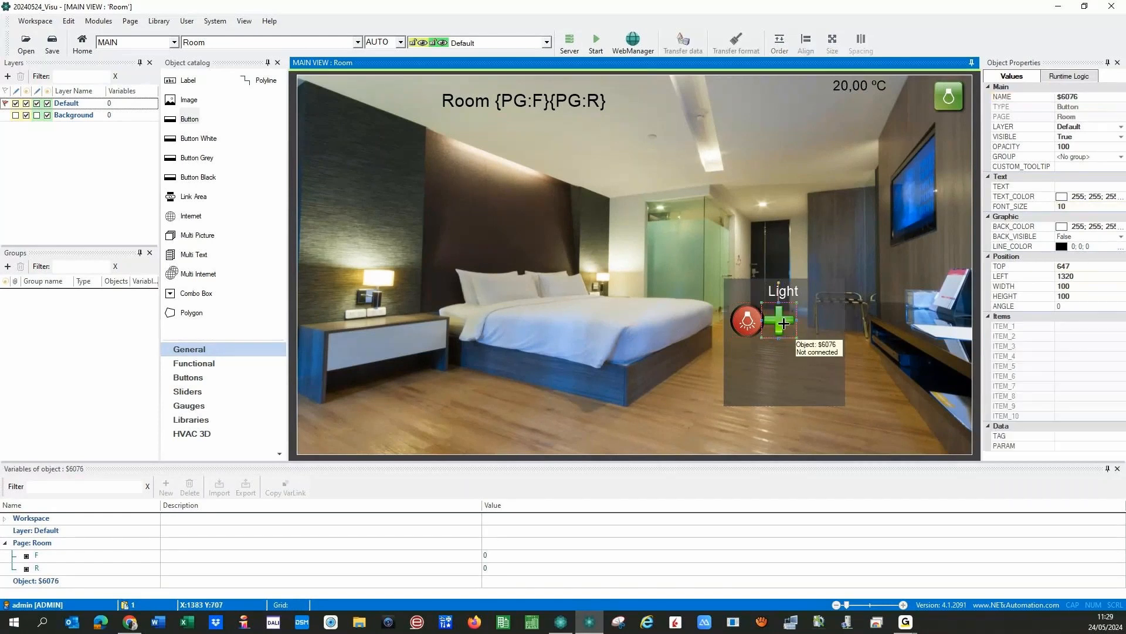
drag(783, 322, 784, 323)
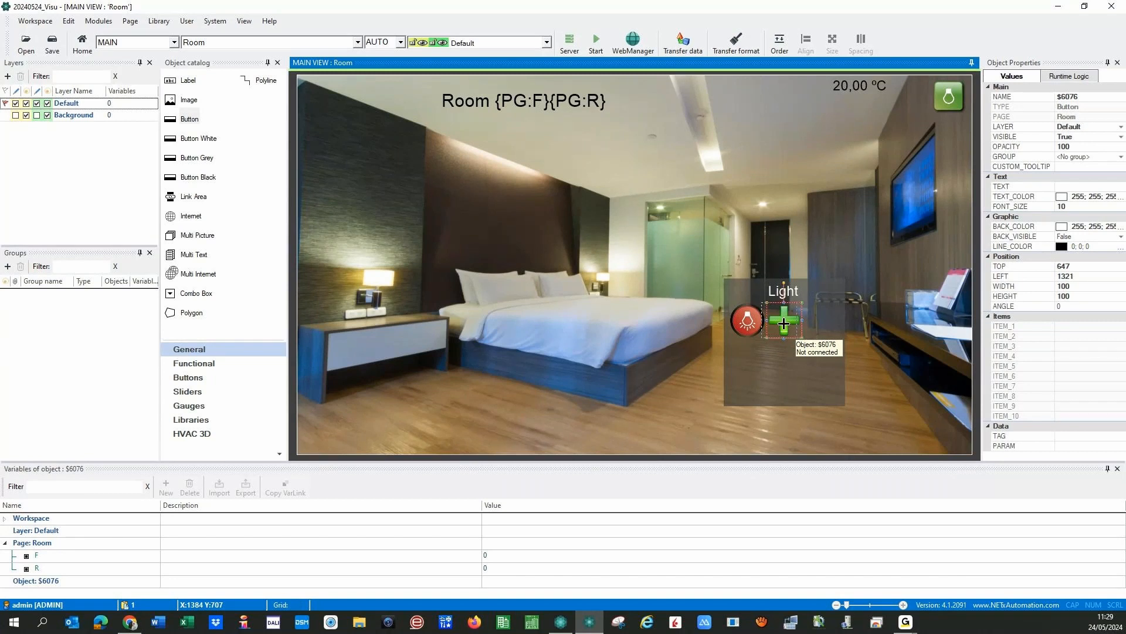
click(610, 321)
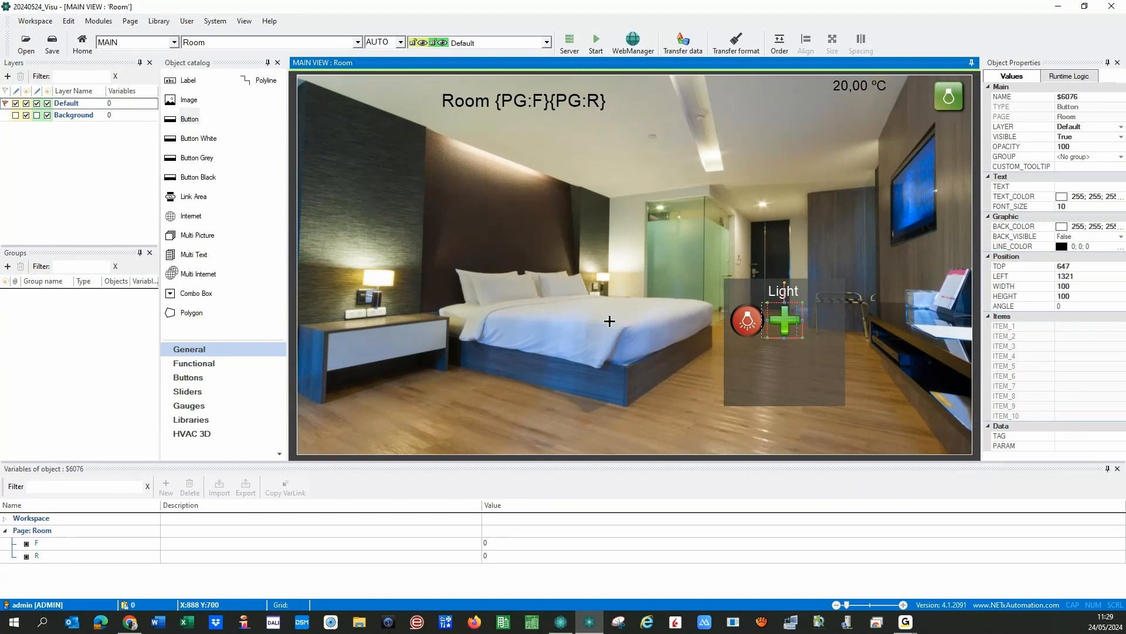
click(784, 317)
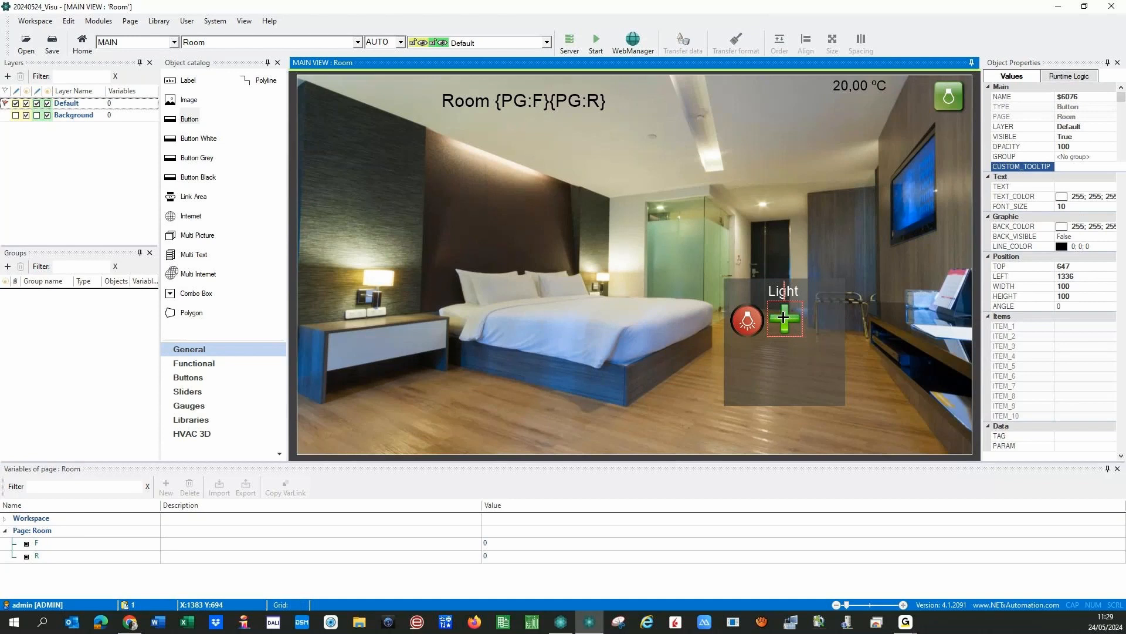
drag(784, 317, 783, 316)
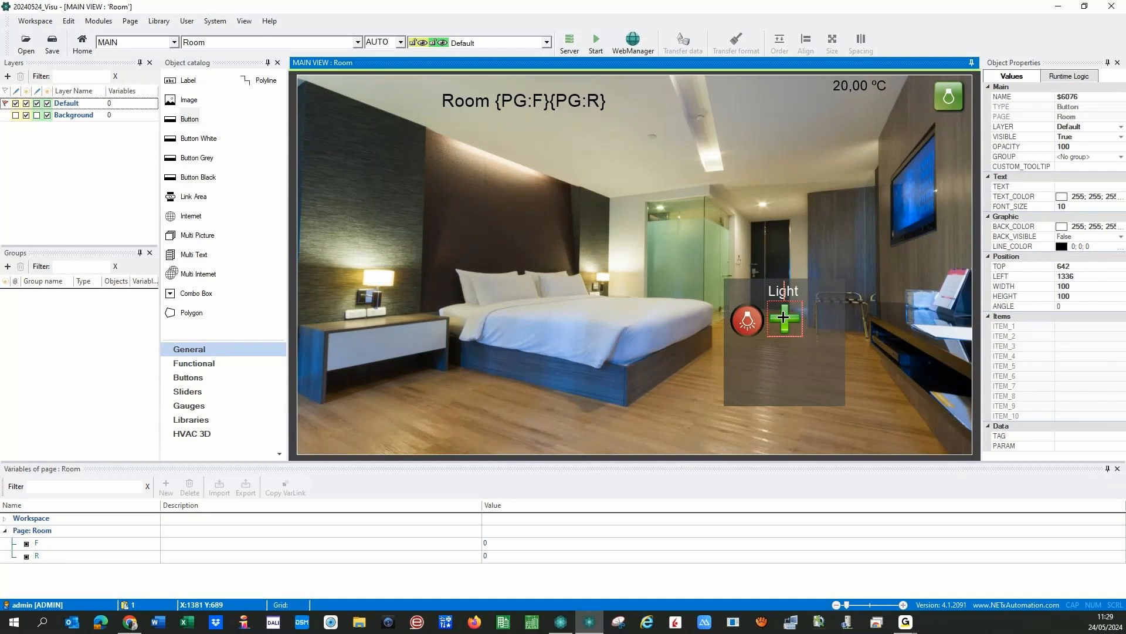
Step: Set the plus button's function to XCommand Button in its object parameters
double_click(784, 318)
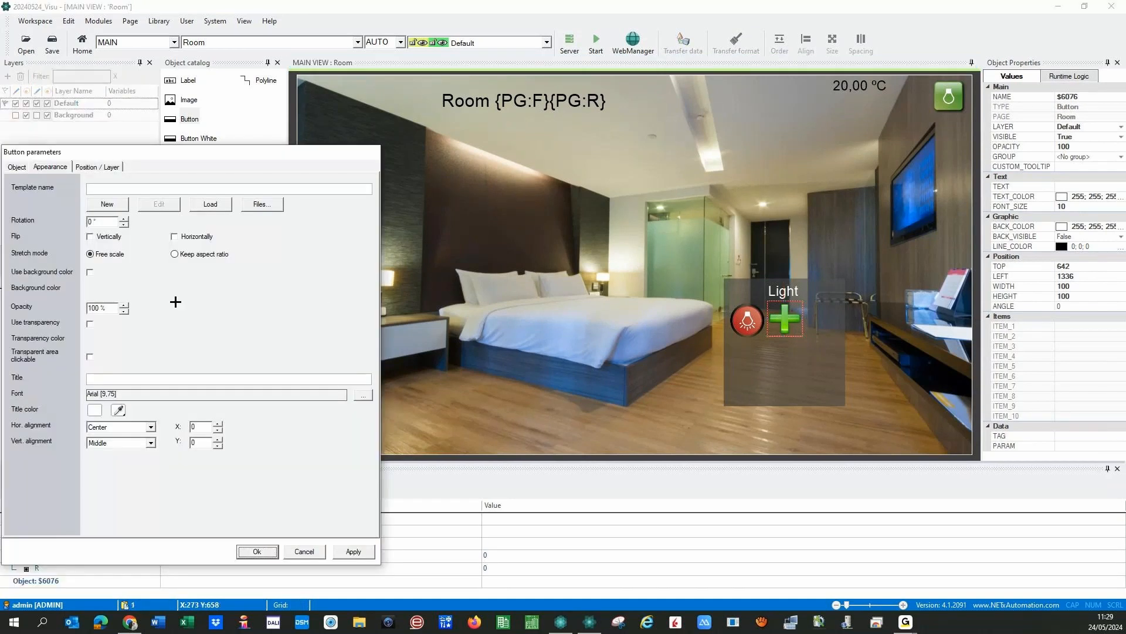
click(14, 168)
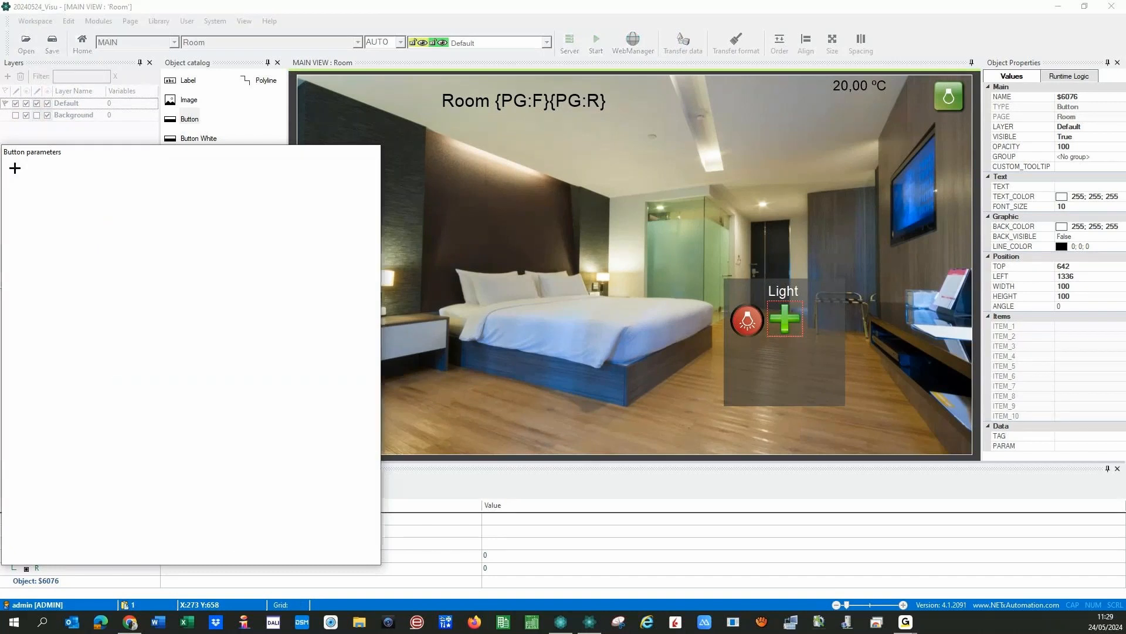
click(124, 194)
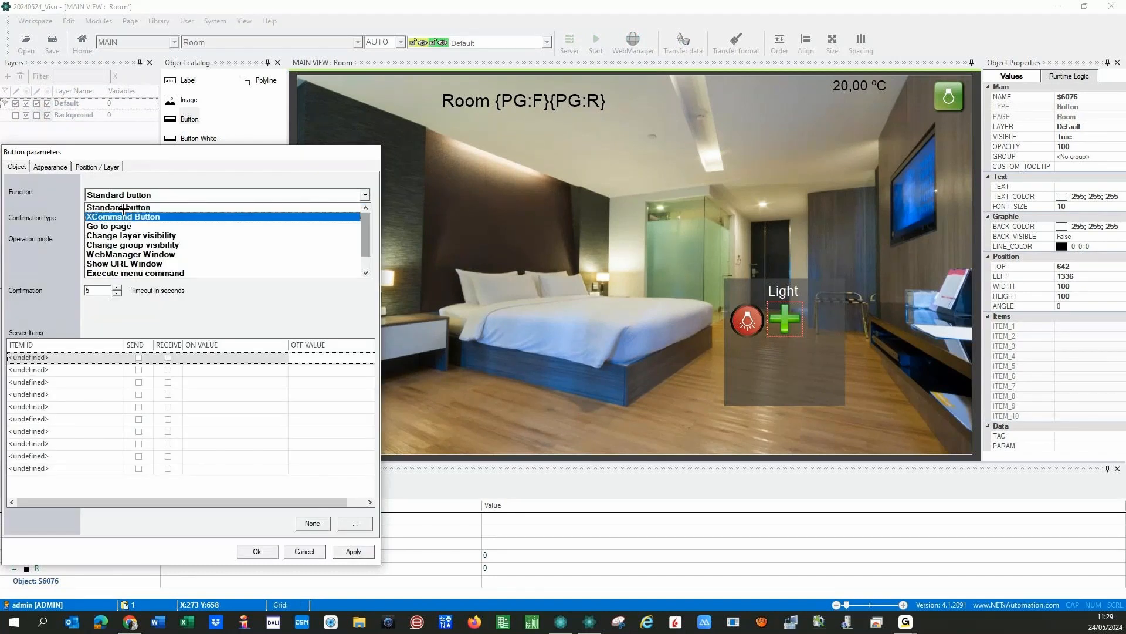
click(139, 216)
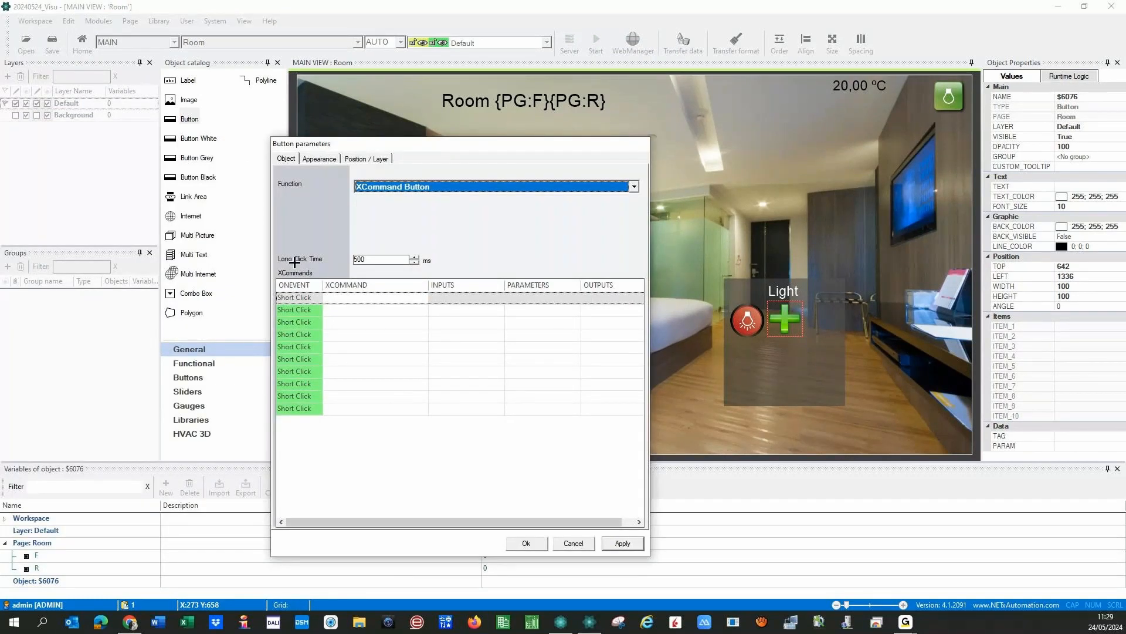
Step: Set the second XCommand row's event to Long Down and the third row's event to Long Up
click(308, 310)
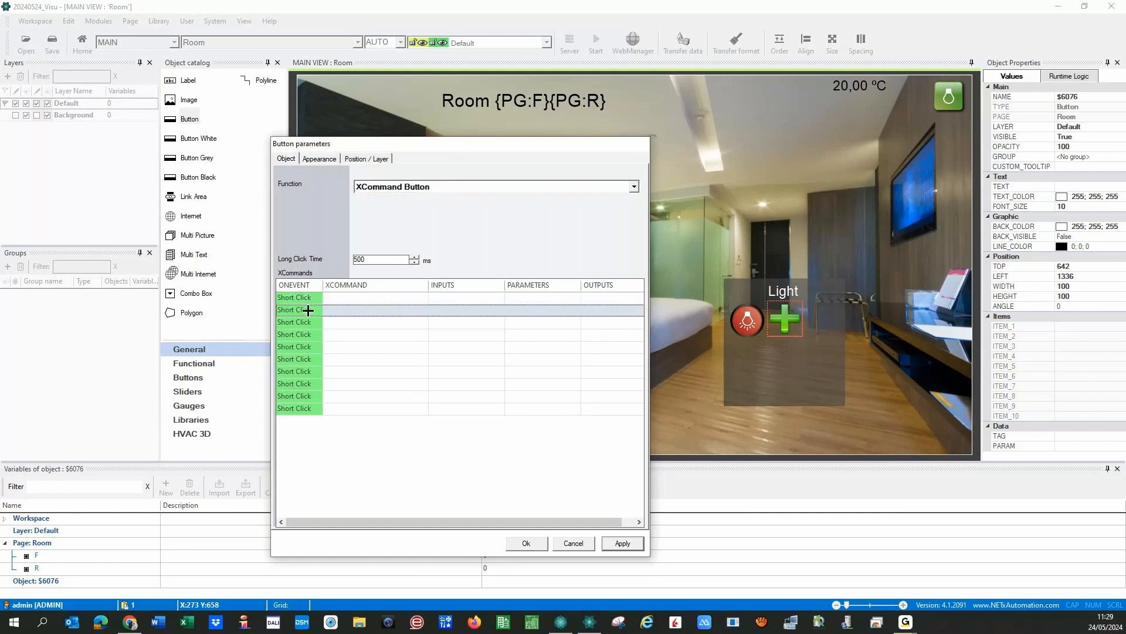
click(308, 311)
click(308, 310)
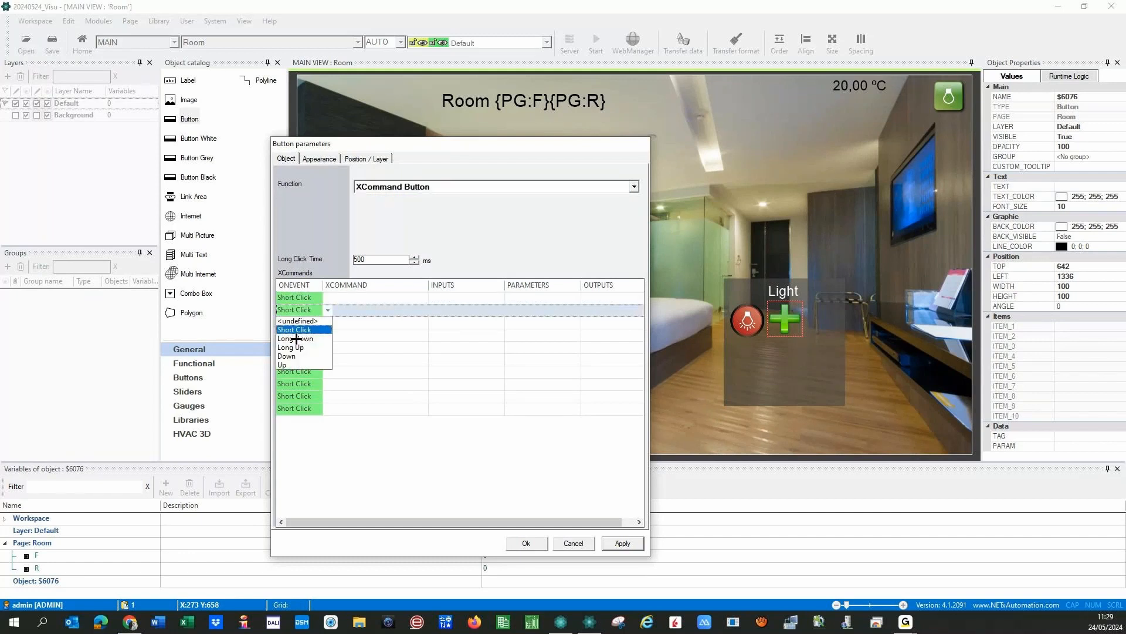
click(306, 329)
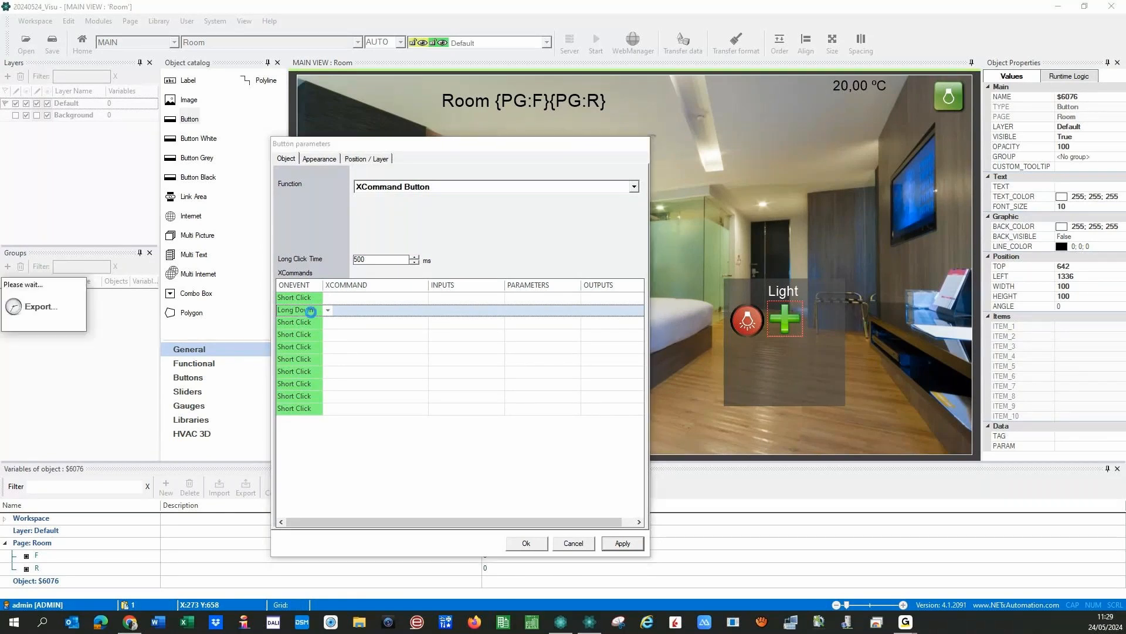
click(311, 322)
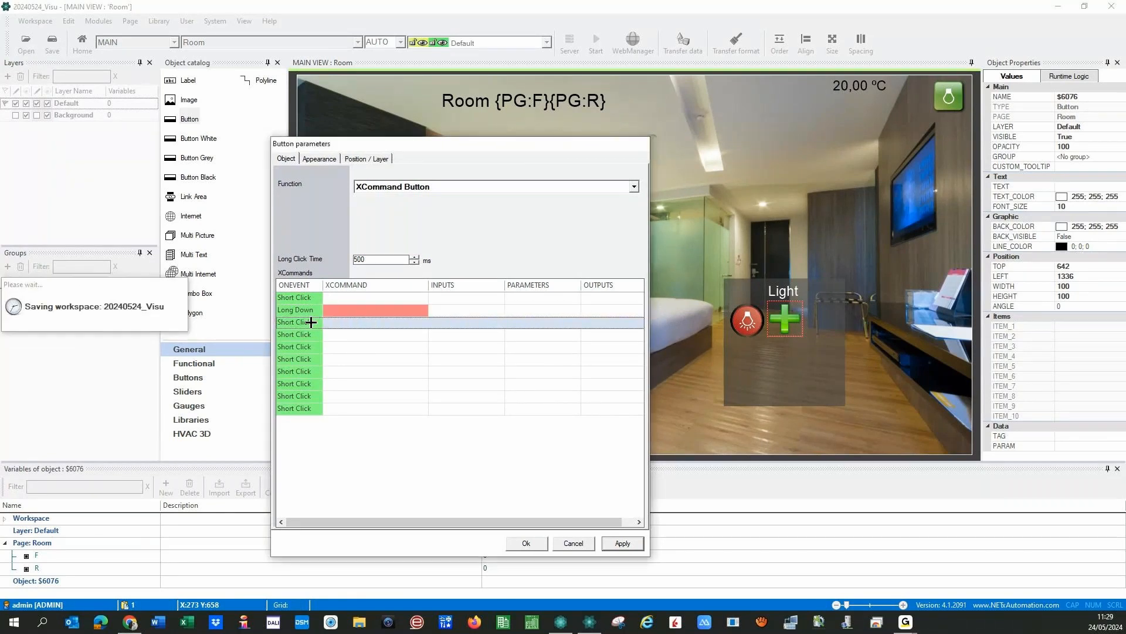
click(311, 322)
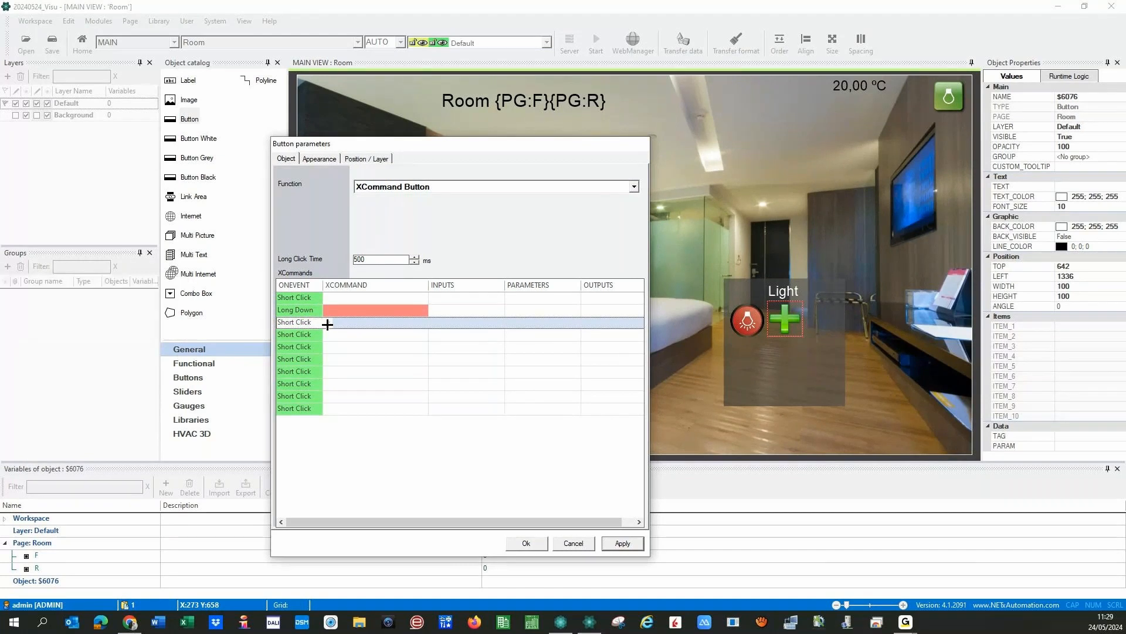
click(328, 323)
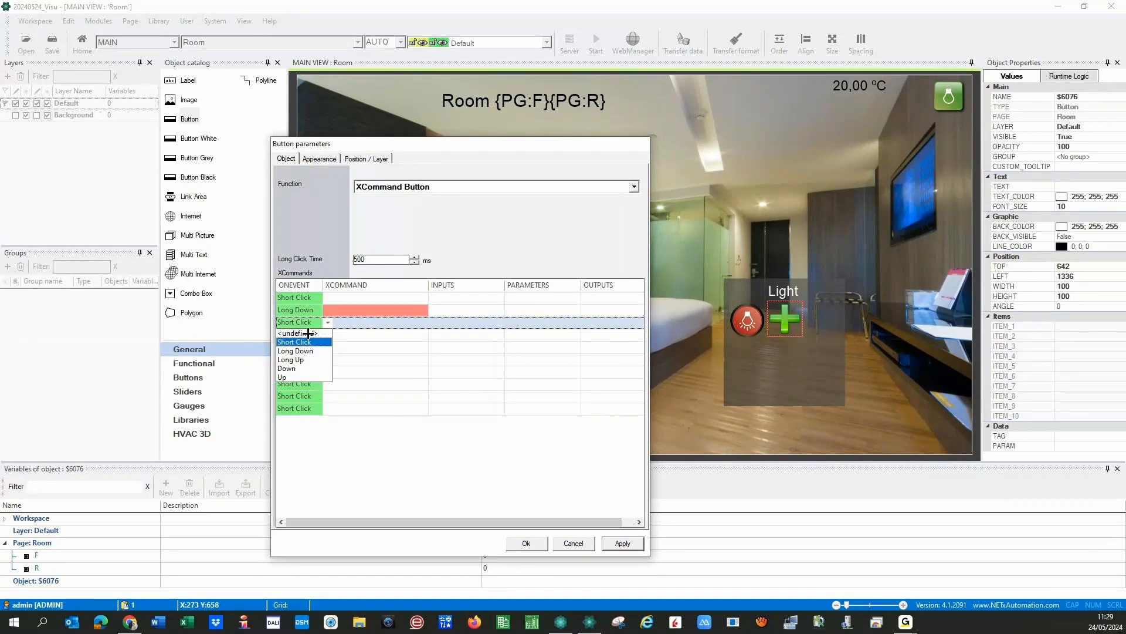
click(303, 359)
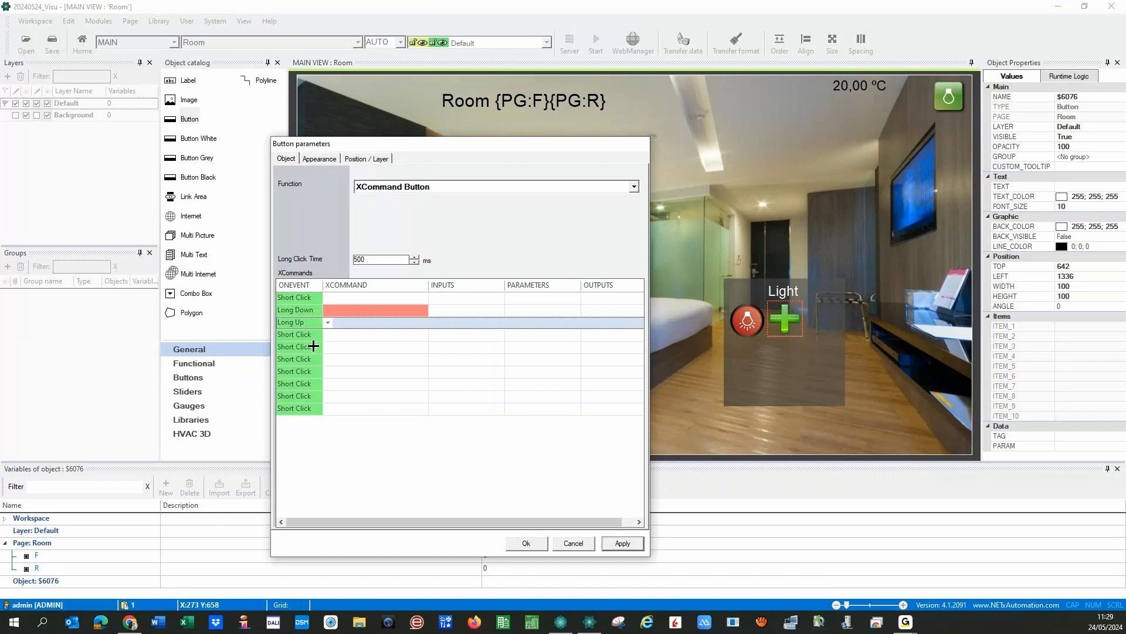
click(368, 324)
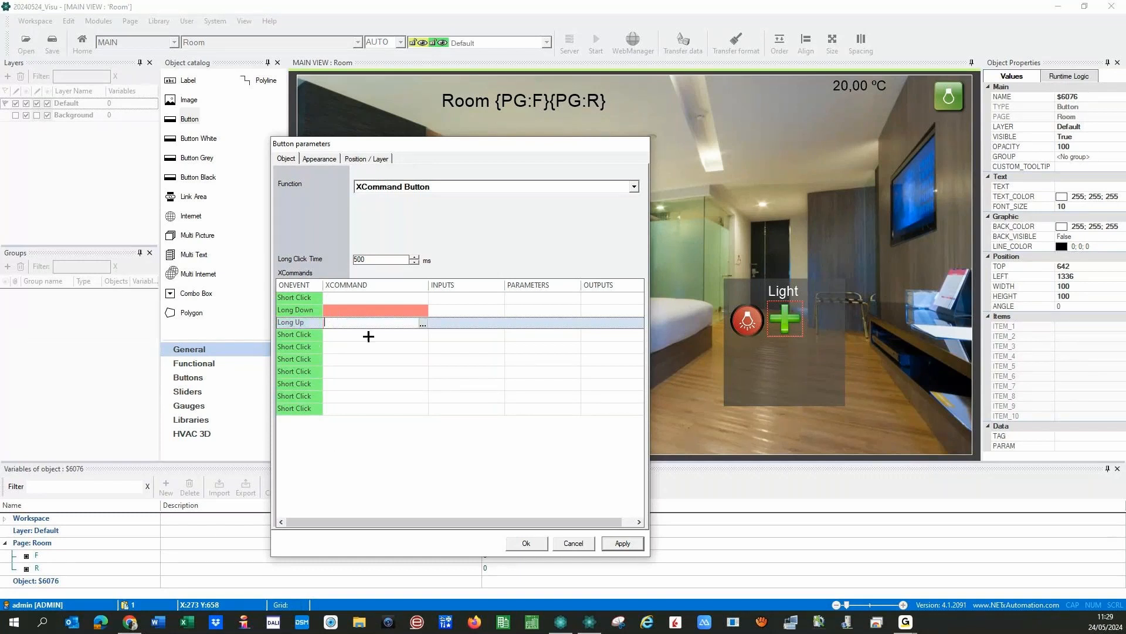
Step: Choose the WRITE XCommand for the first row's Short Click event
click(330, 298)
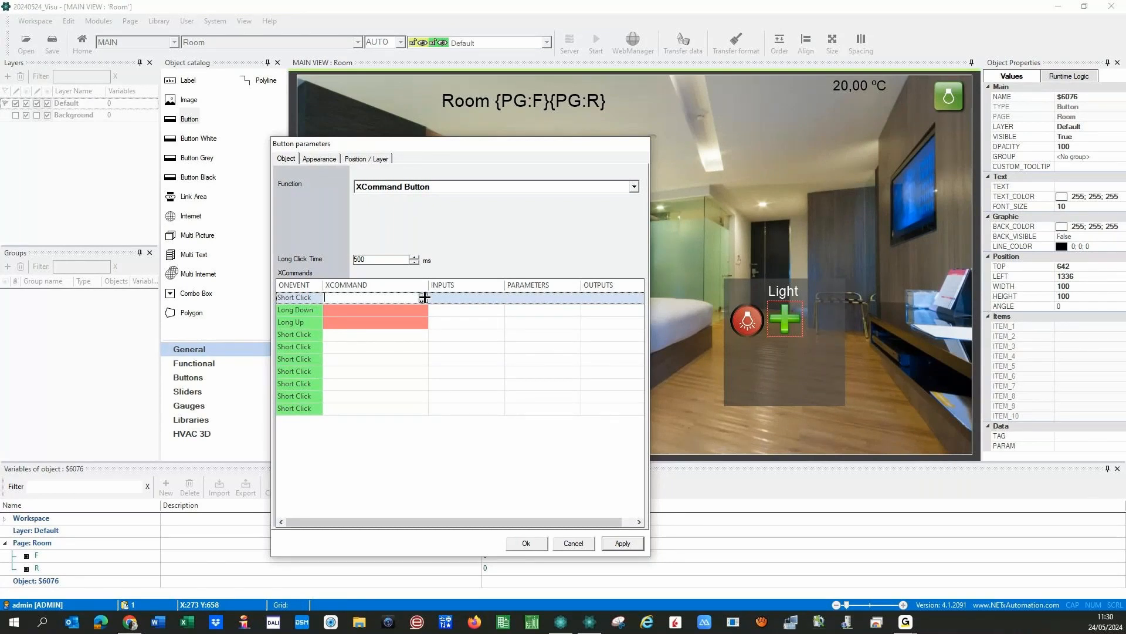
click(424, 298)
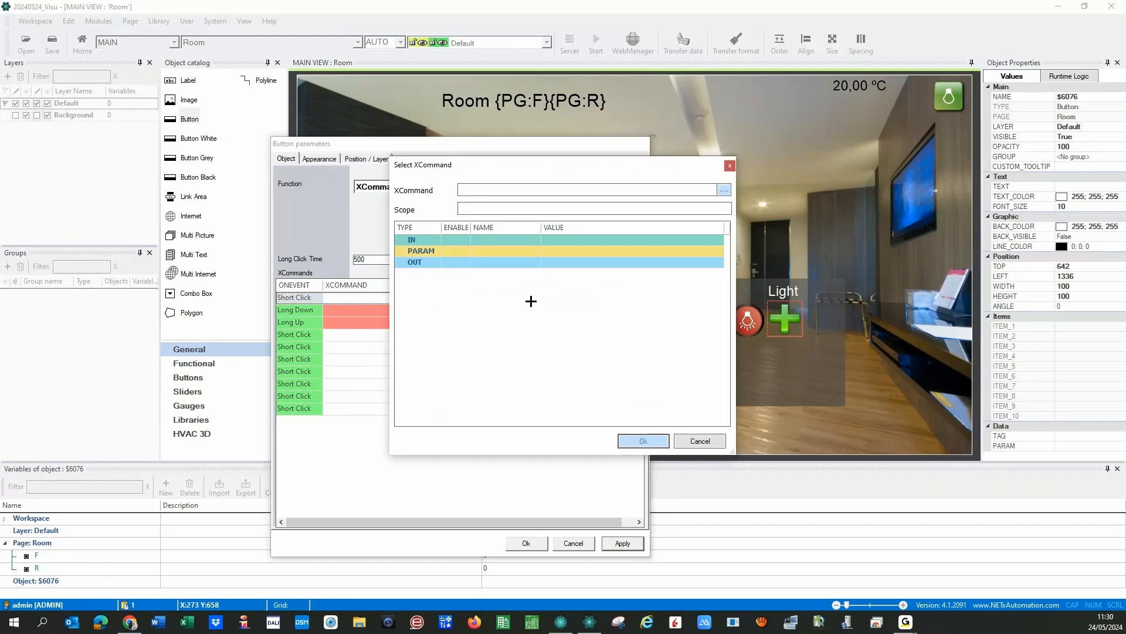
click(723, 190)
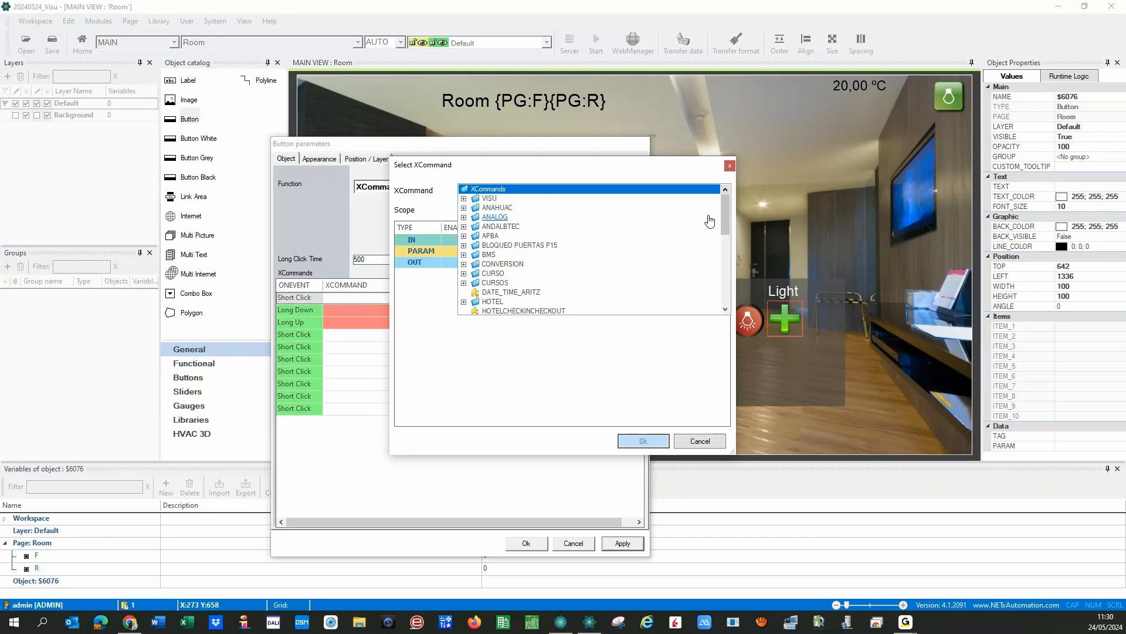
drag(726, 217, 720, 265)
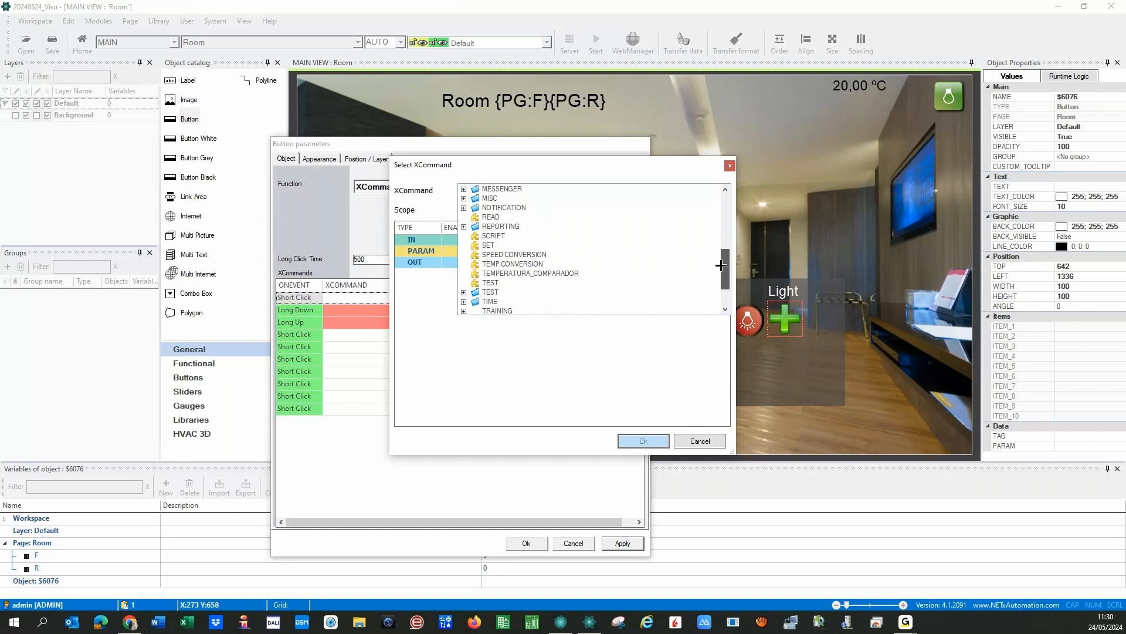
drag(721, 265, 723, 209)
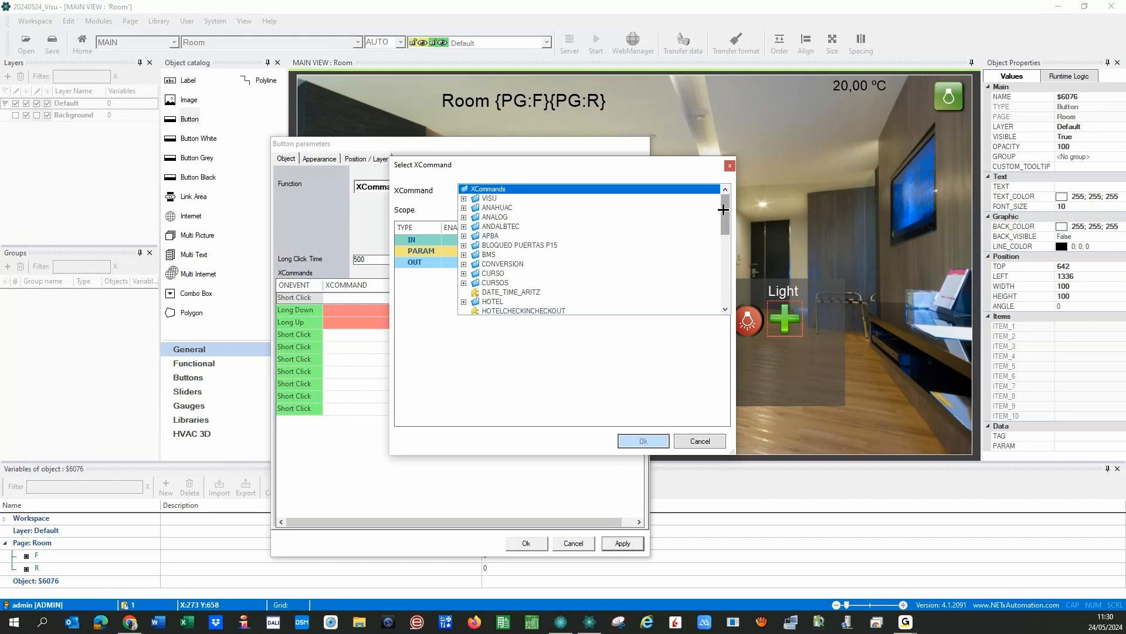
drag(726, 214, 723, 301)
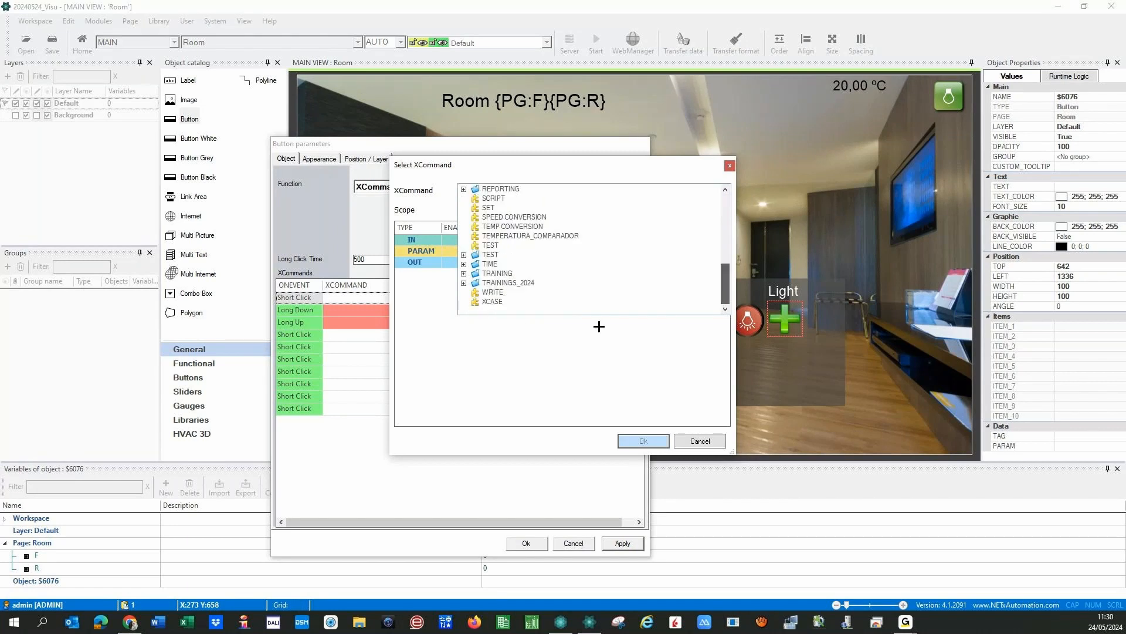
double_click(493, 293)
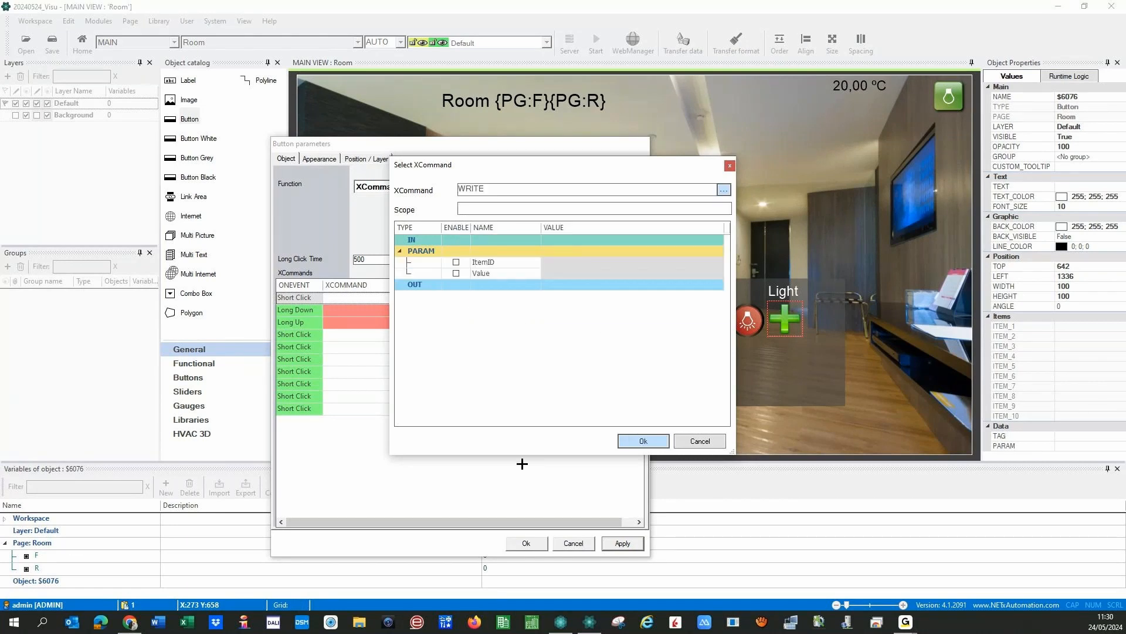
Step: Enable the ItemID and Value parameters of the Short Click WRITE command and set Value to 1
click(456, 262)
click(586, 264)
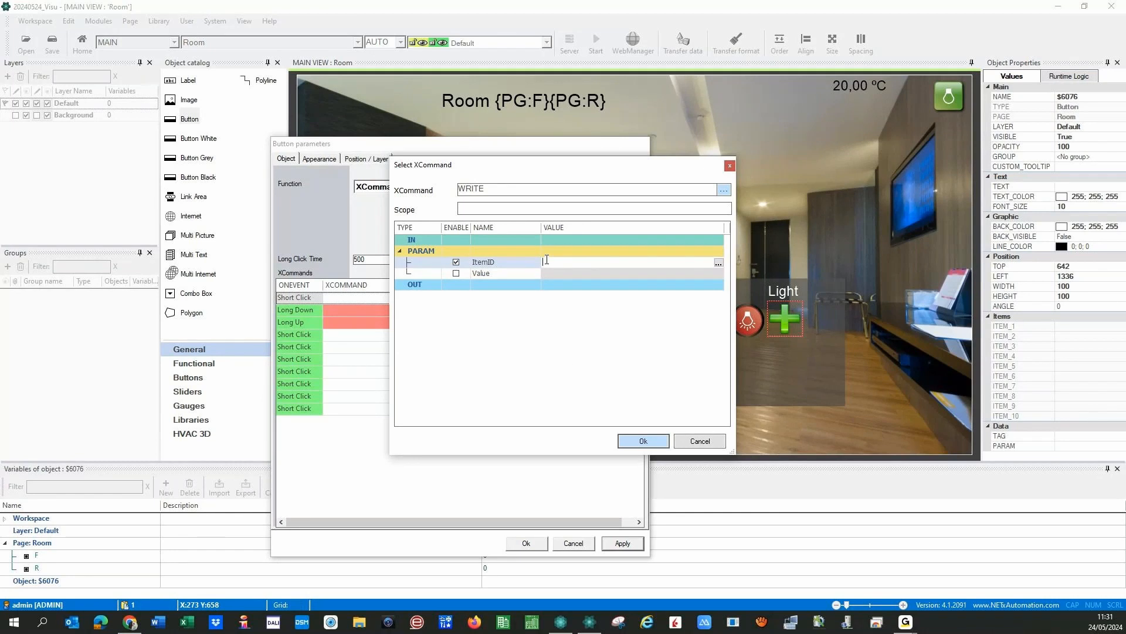
click(457, 273)
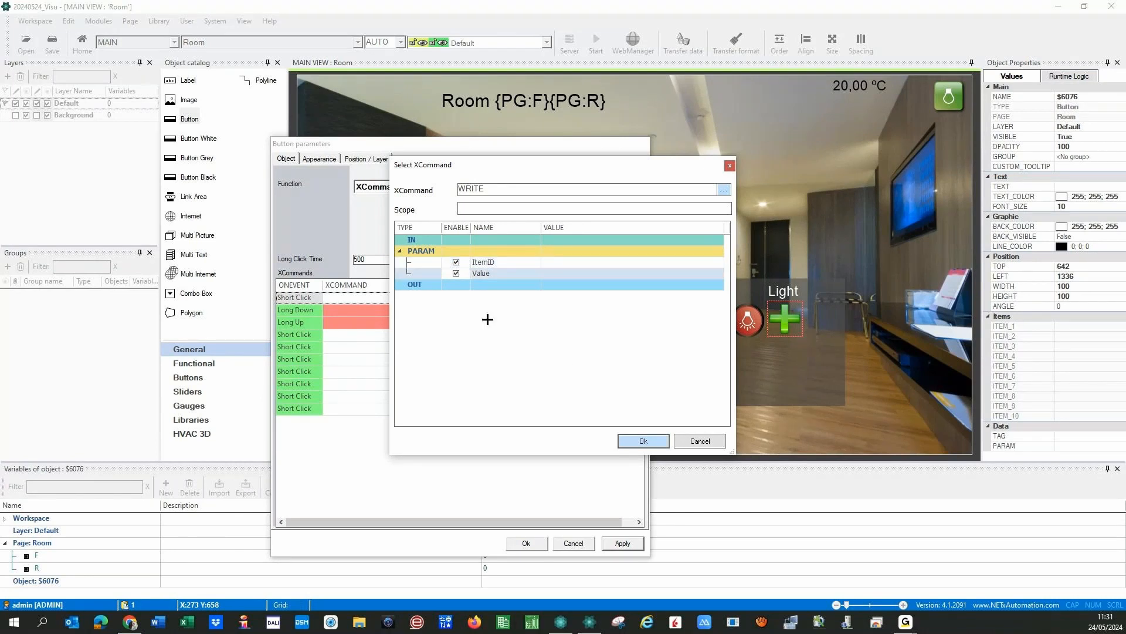
click(490, 319)
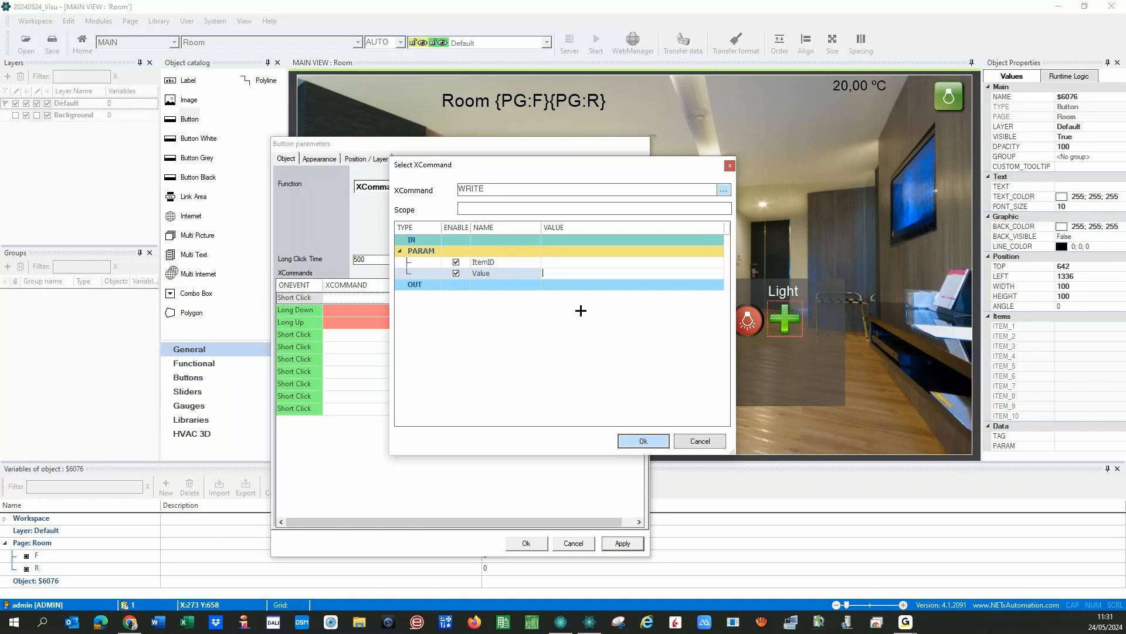
text(1)
click(643, 441)
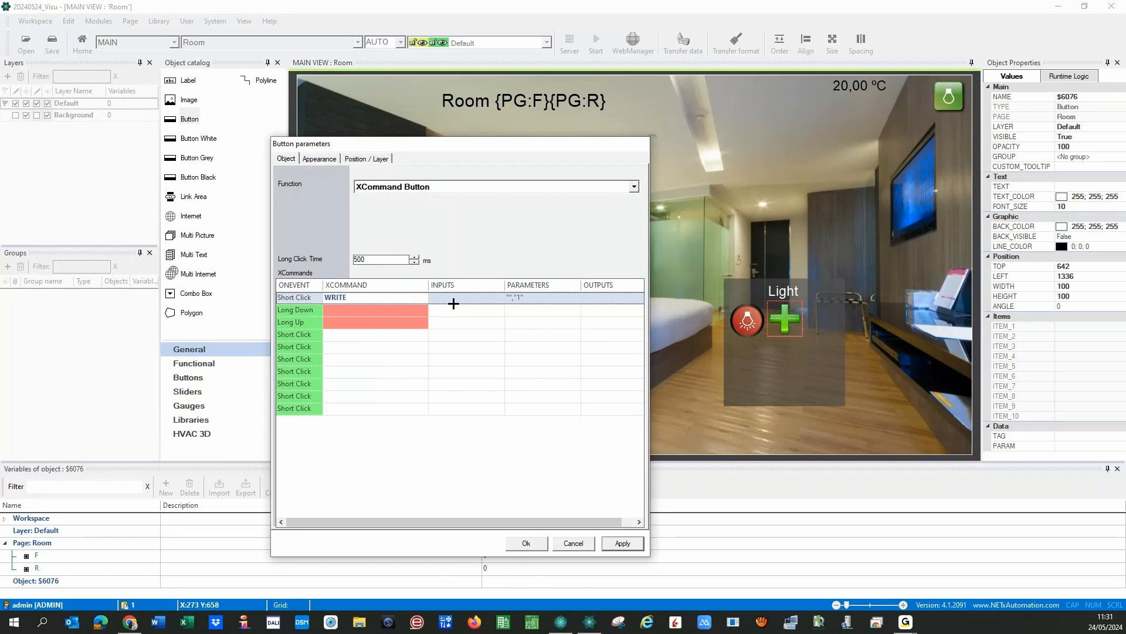
Step: Assign WRITE to the Long Down row with the Room 0101 Dimm Ceiling light as its ItemID
click(344, 310)
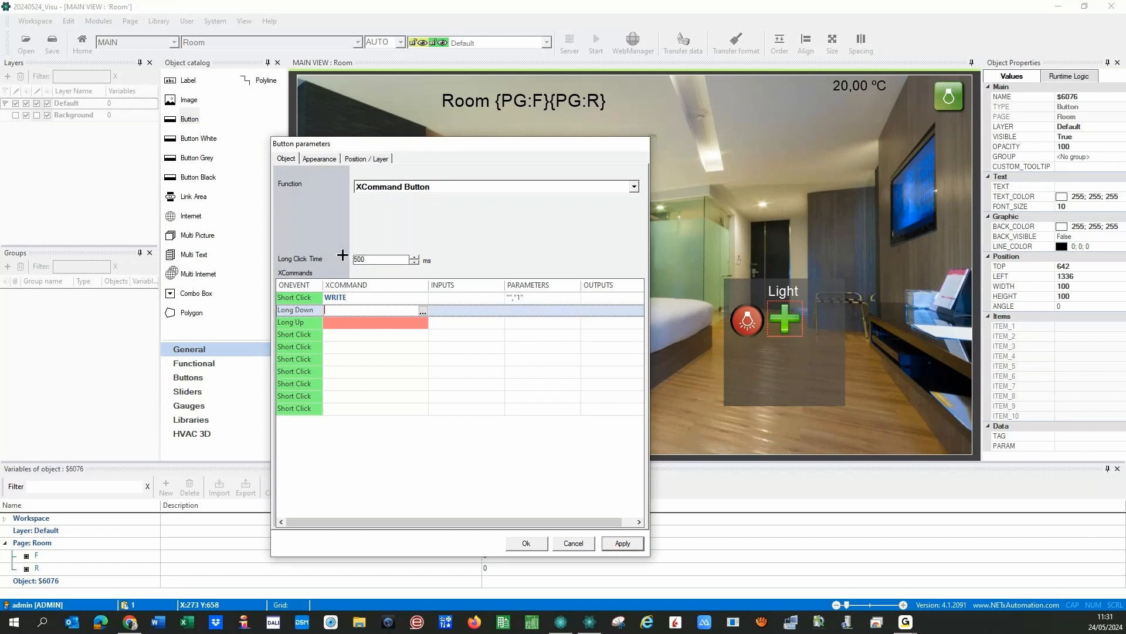
click(423, 311)
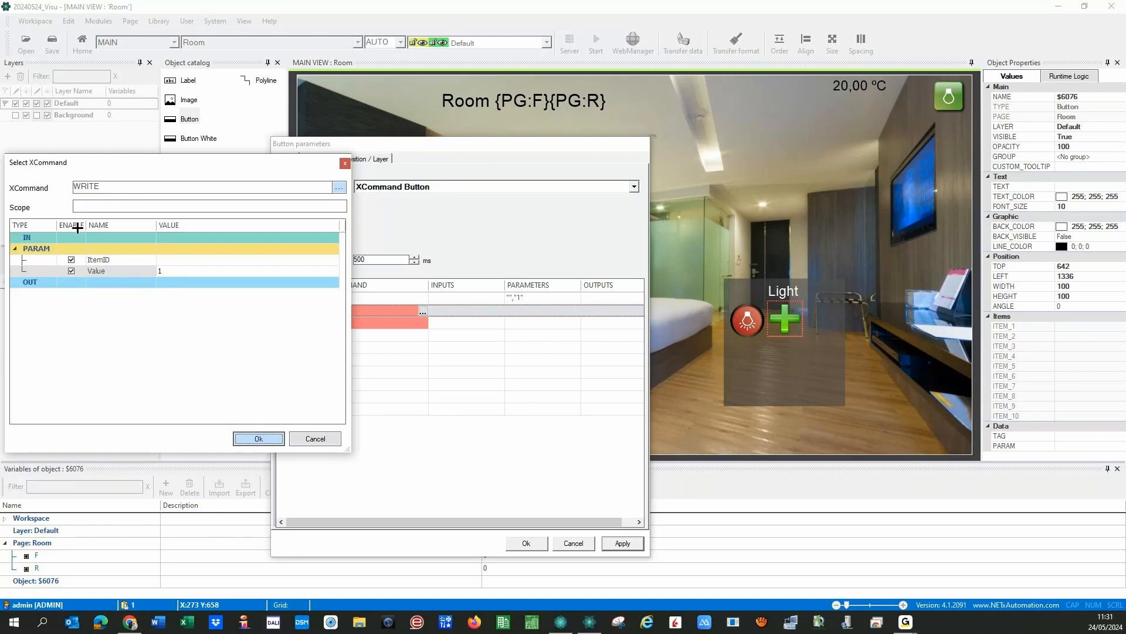
click(180, 260)
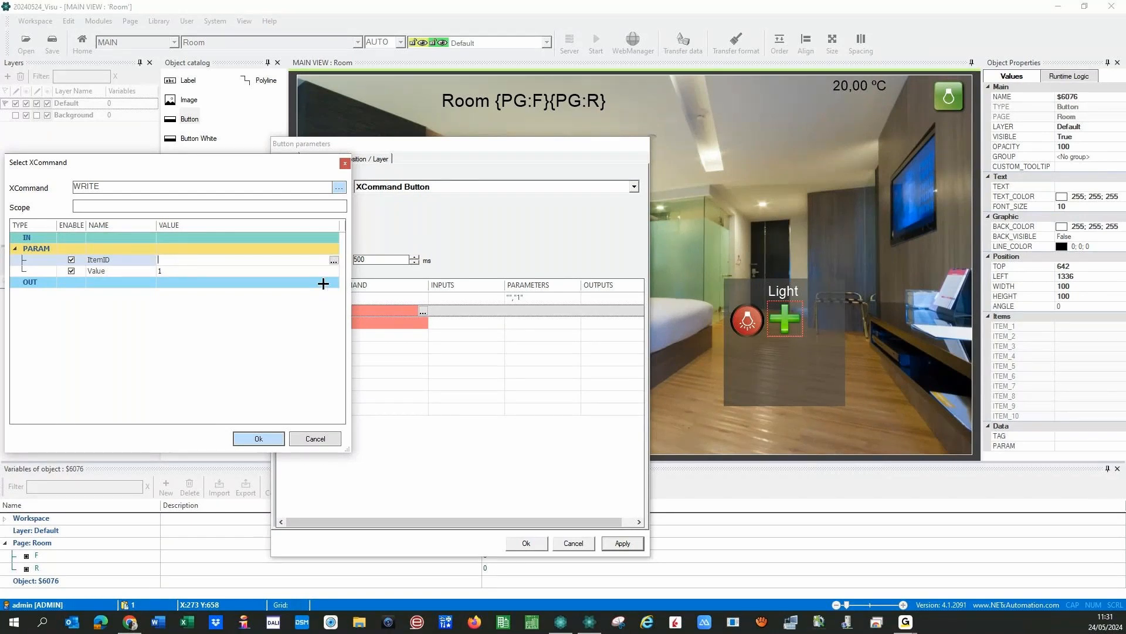
click(45, 366)
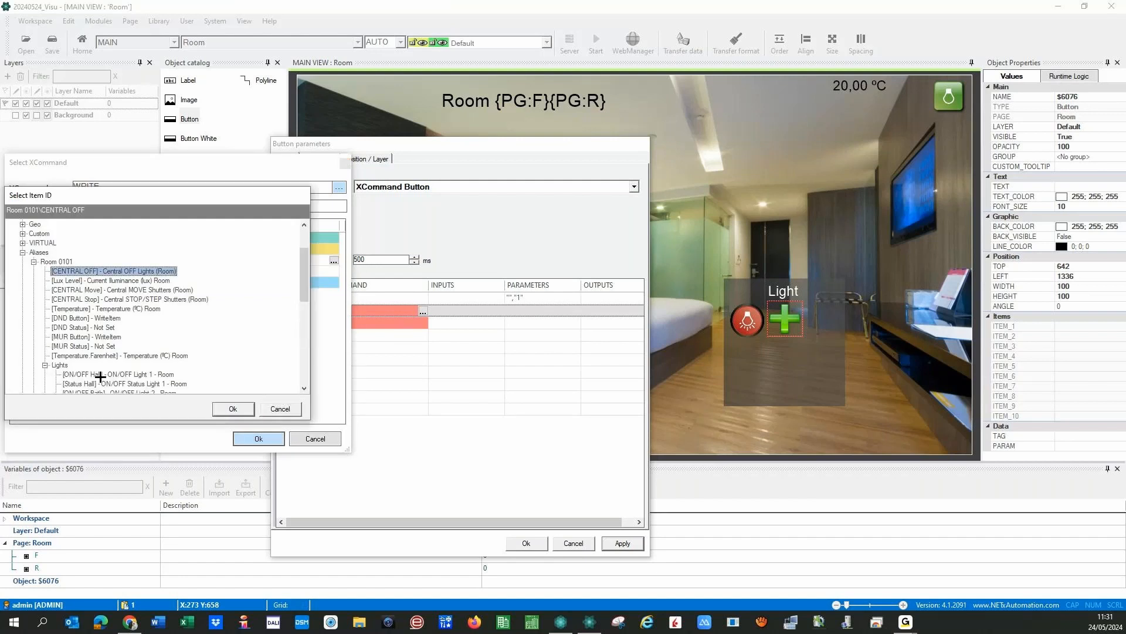
drag(305, 276, 307, 326)
drag(307, 325, 304, 330)
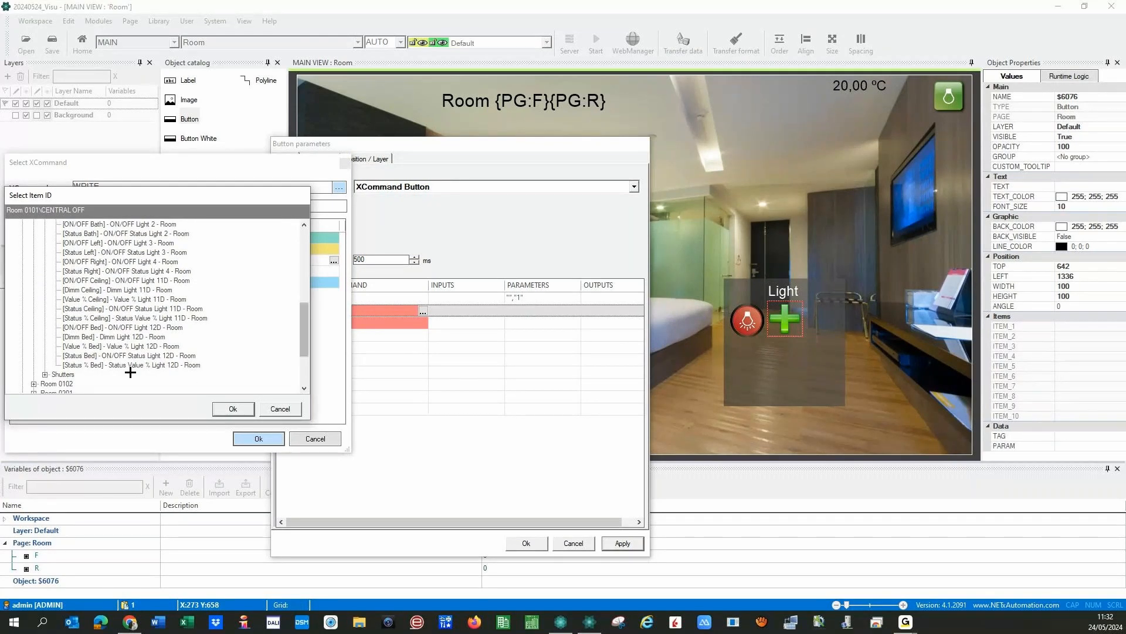
double_click(122, 290)
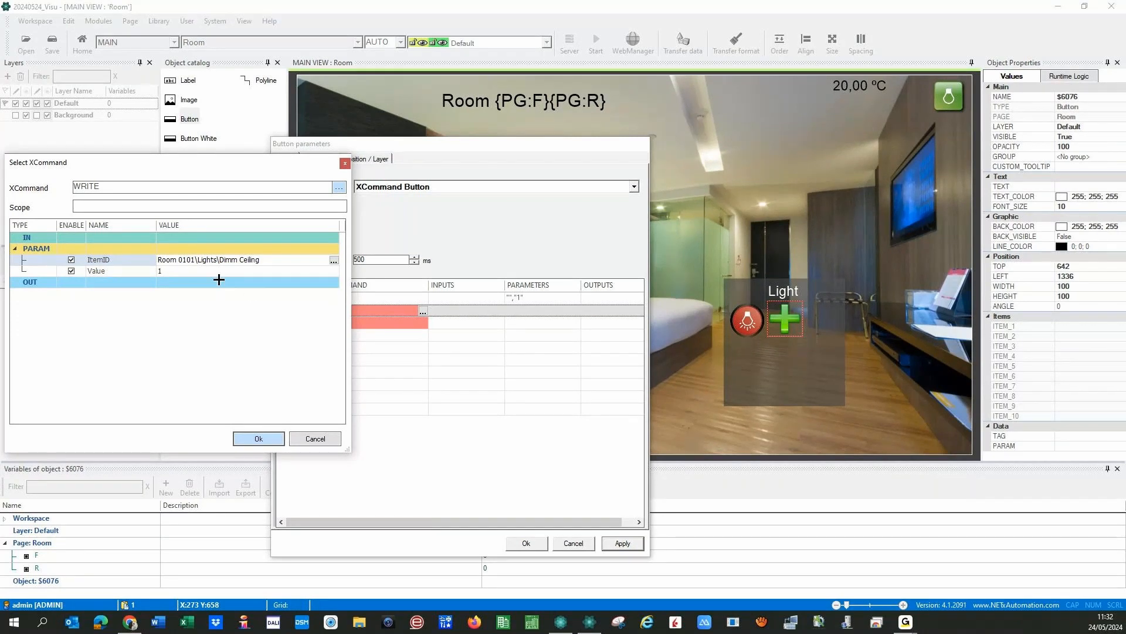
Step: Set the Long Down WRITE command's Value to 9 and confirm the command
click(170, 270)
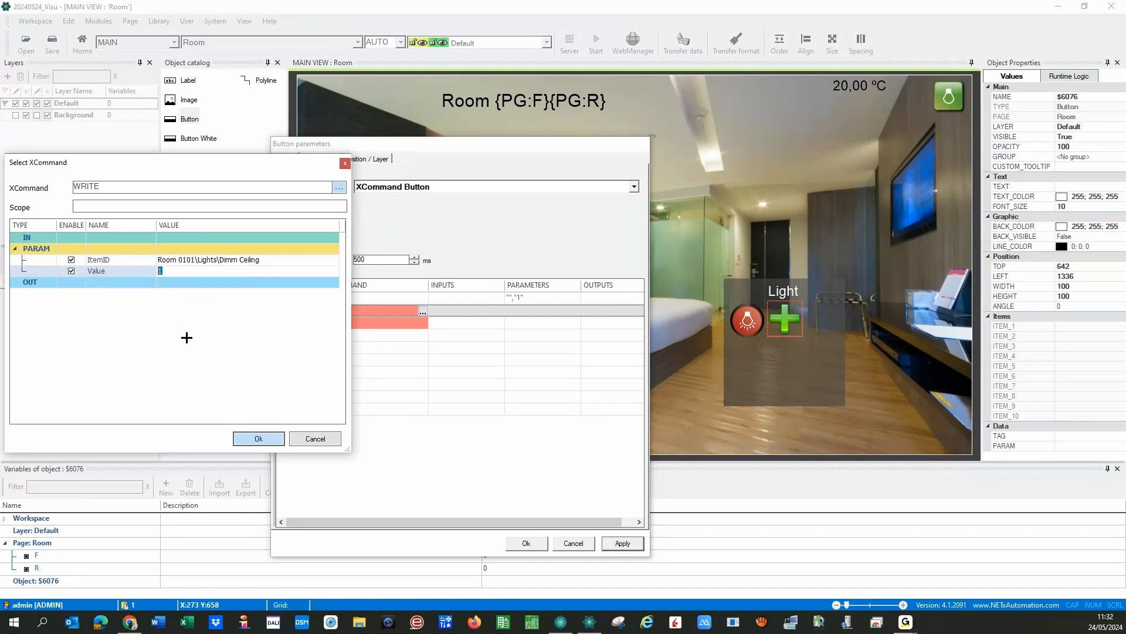
text(1)
key(shift+Right)
key(Right)
key(shift+Right)
key(shift+Right)
key(shift+Right)
text(00)
key(BackSpace)
key(BackSpace)
key(BackSpace)
key(BackSpace)
text(9)
click(146, 261)
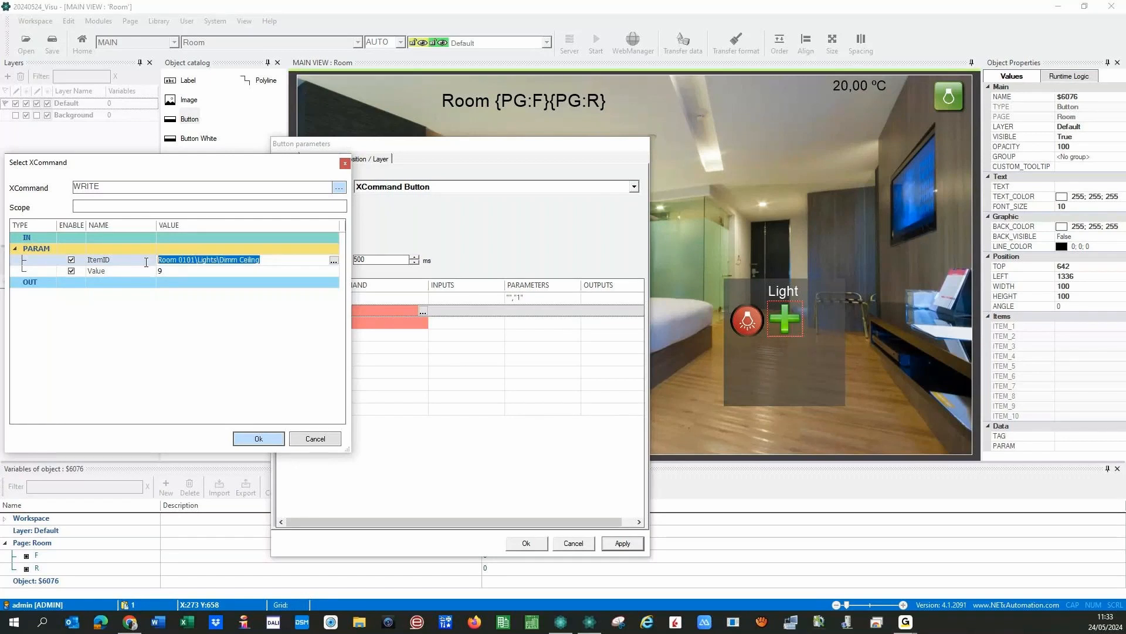
click(249, 440)
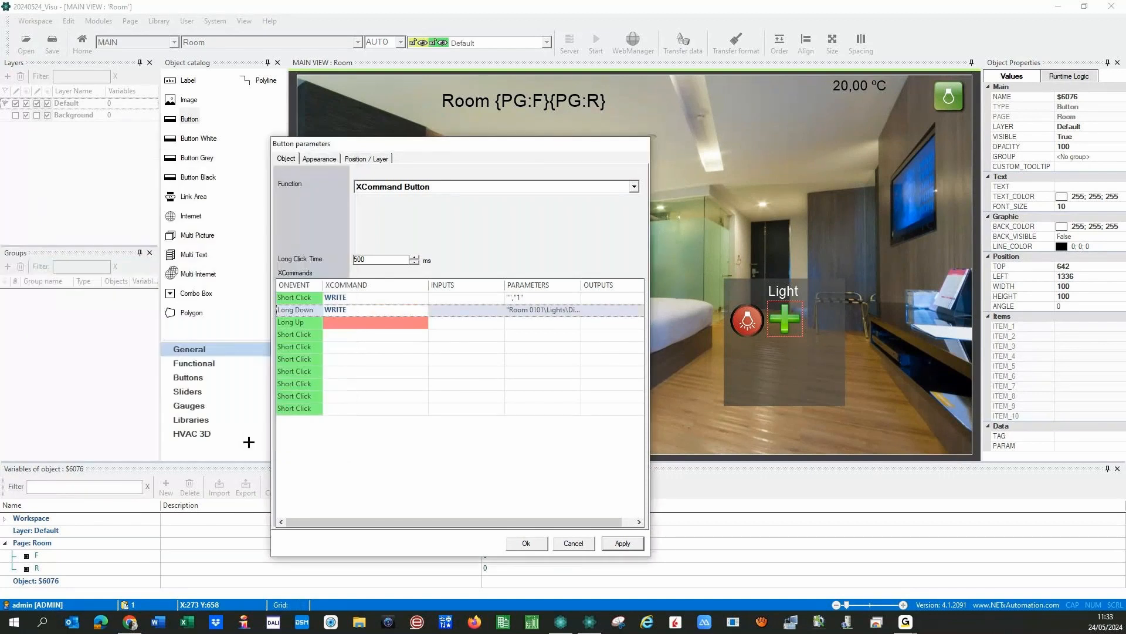
Step: Set the Short Click WRITE command's ItemID to Room 0101\Lights\ON/OFF Ceiling
click(410, 298)
click(423, 298)
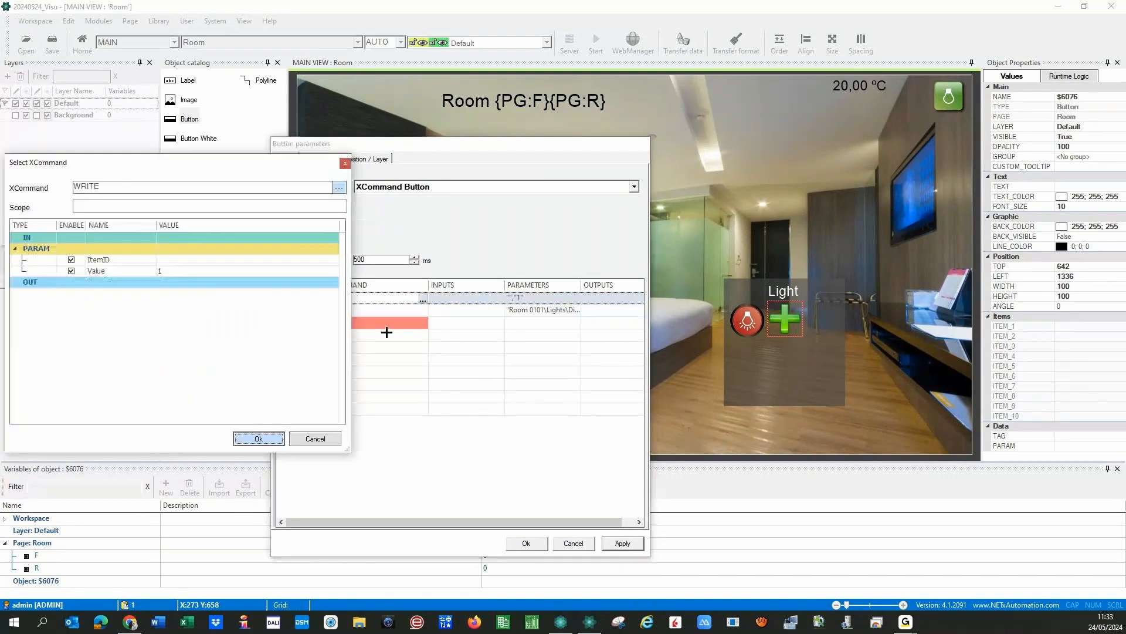
click(335, 260)
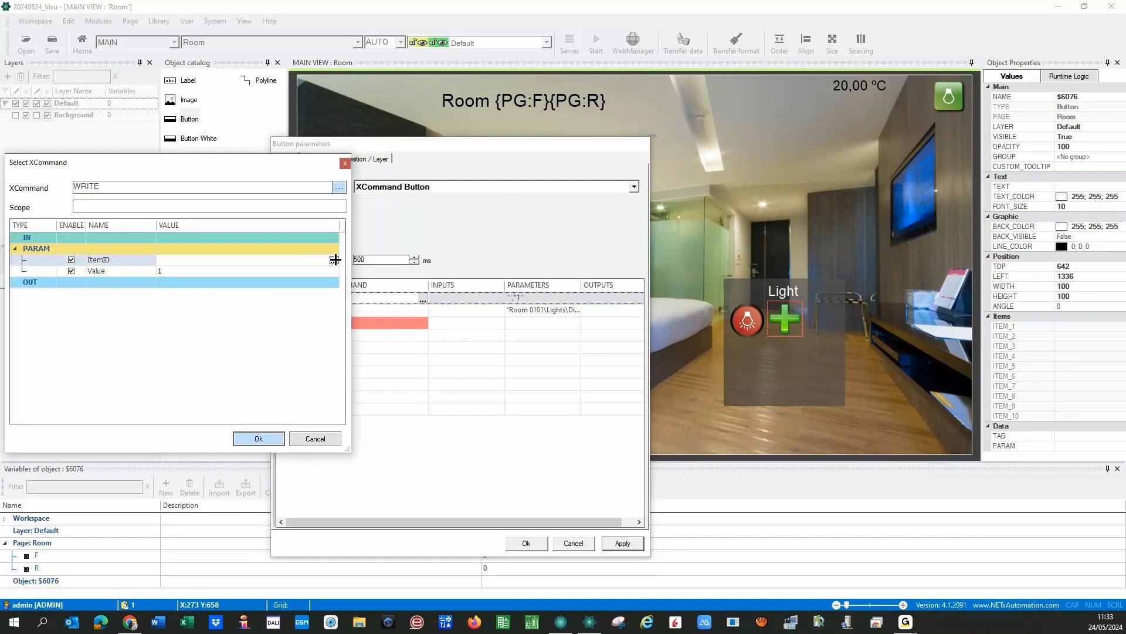
click(335, 259)
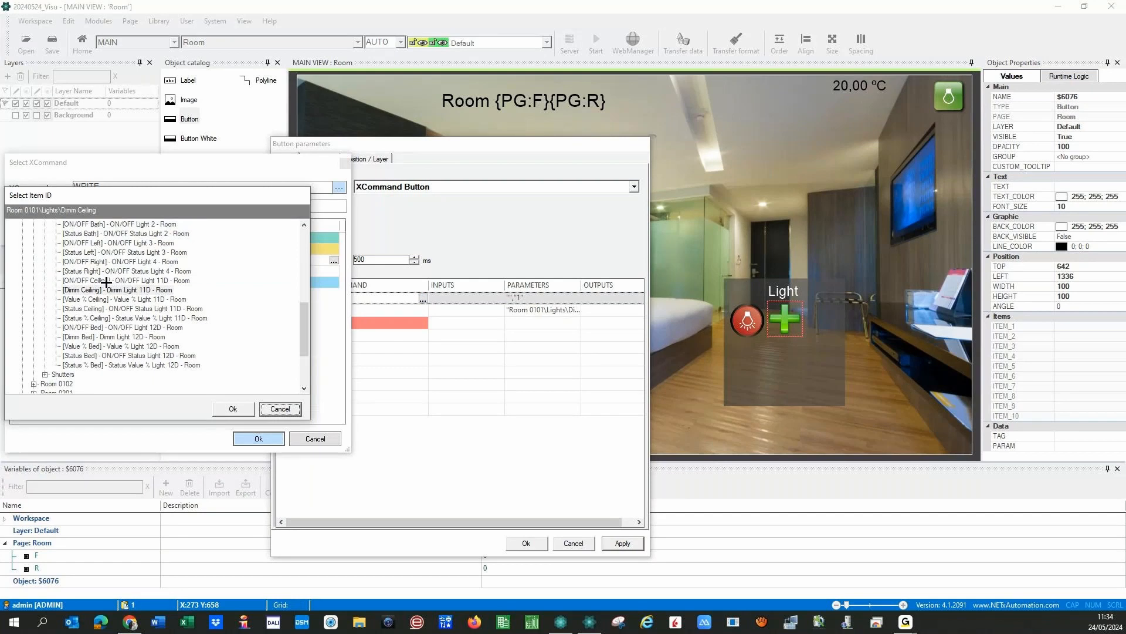
click(119, 280)
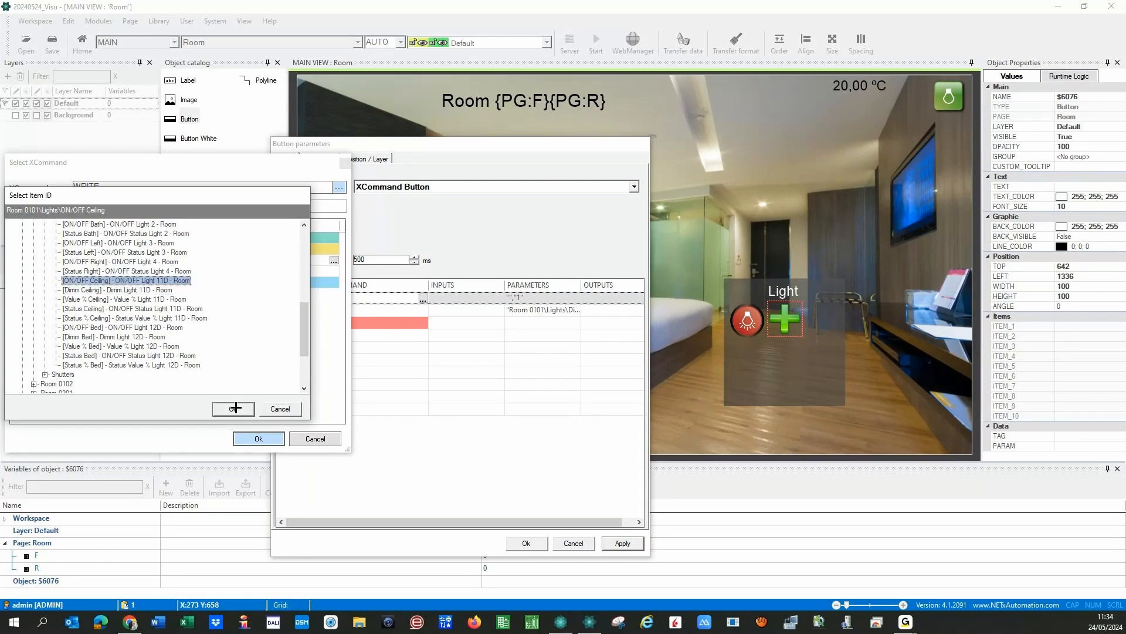
click(234, 407)
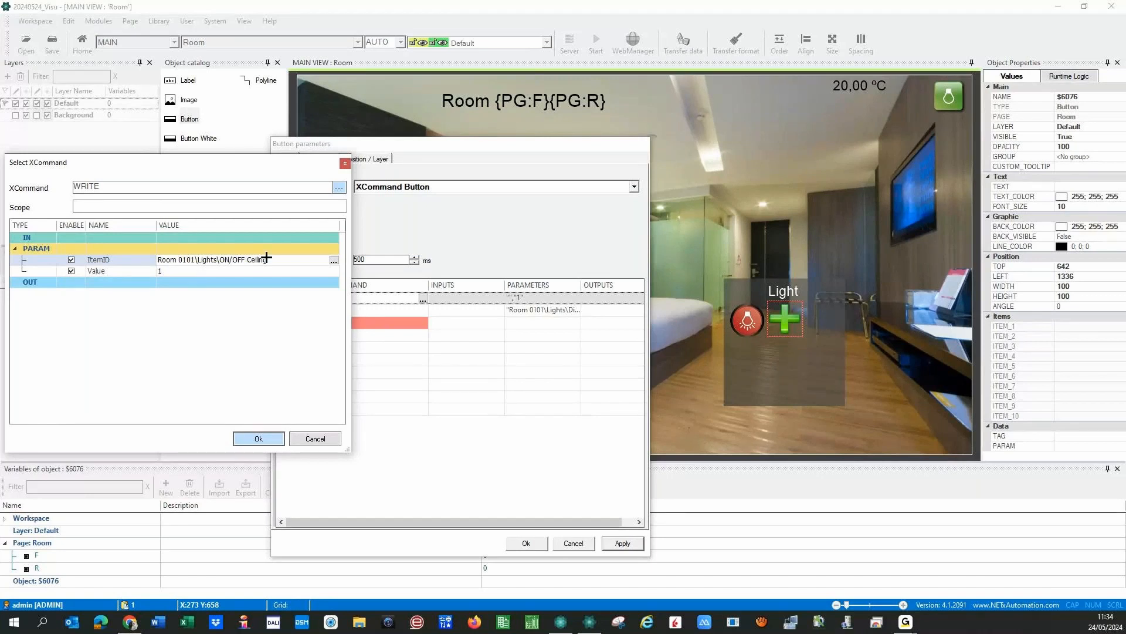
click(246, 439)
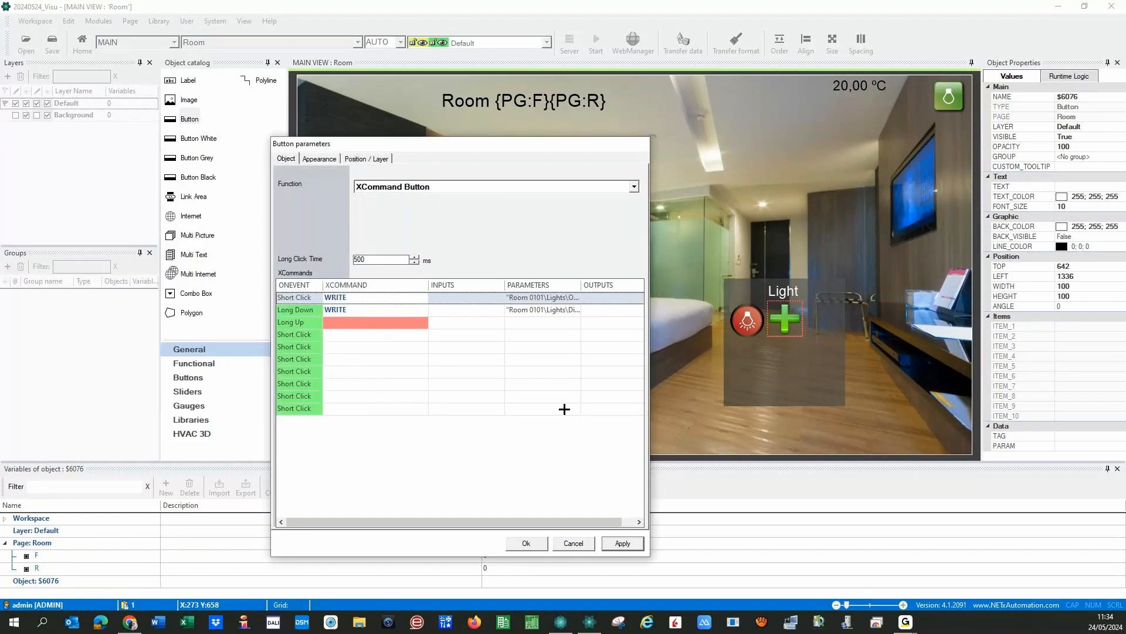
Step: Assign WRITE to the Long Up row with Room 0101\Lights\Dimm Ceiling as its ItemID
click(384, 322)
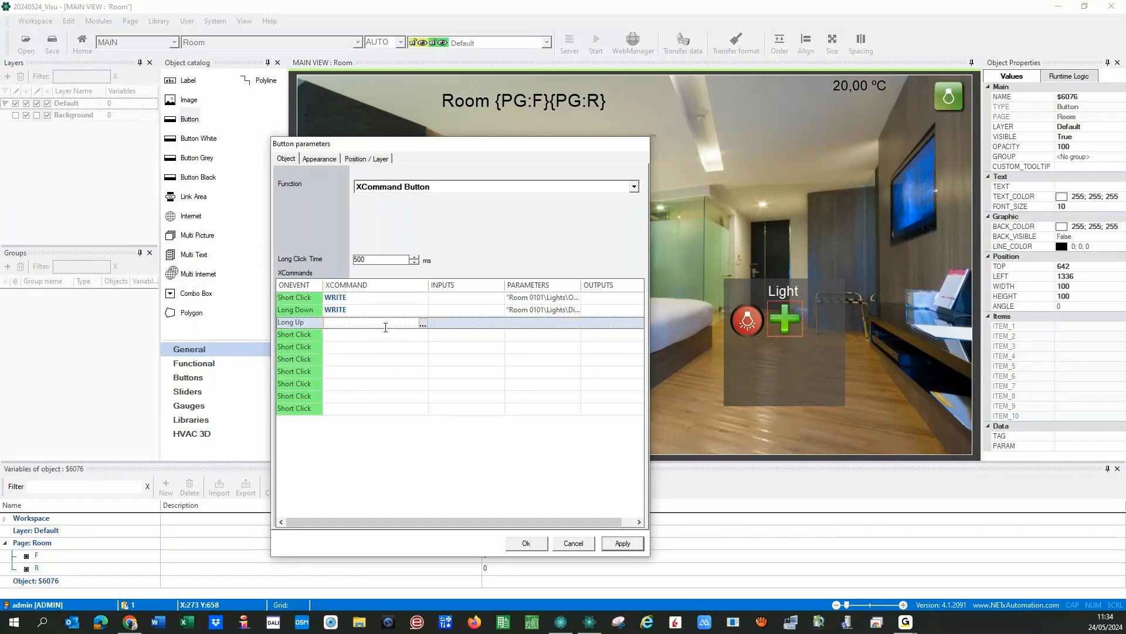
click(422, 322)
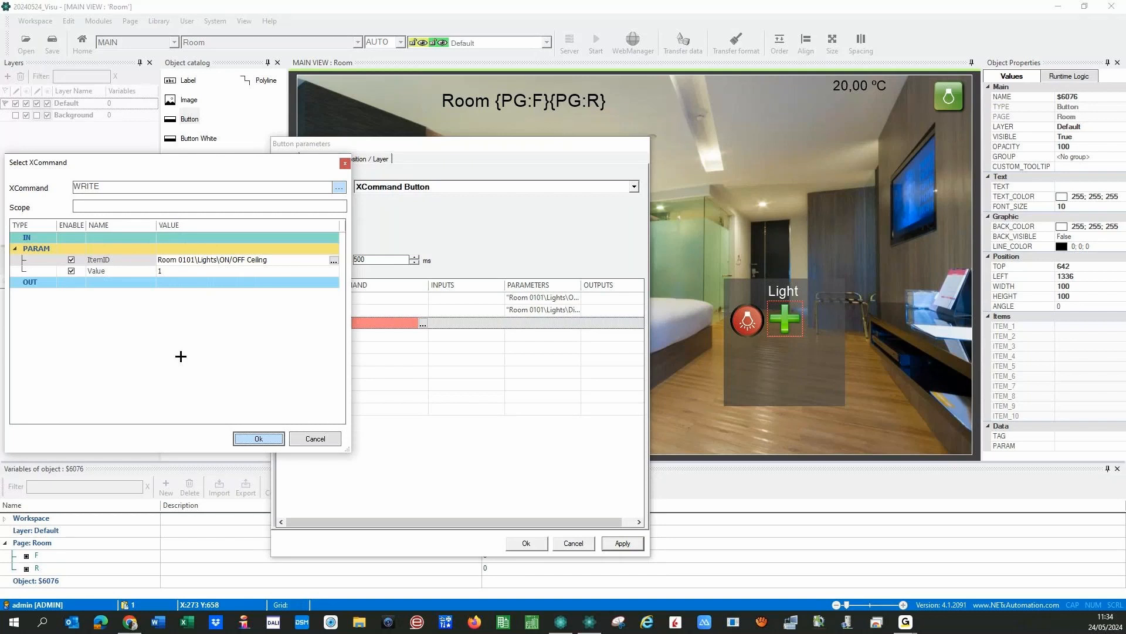
click(333, 260)
click(231, 407)
click(334, 260)
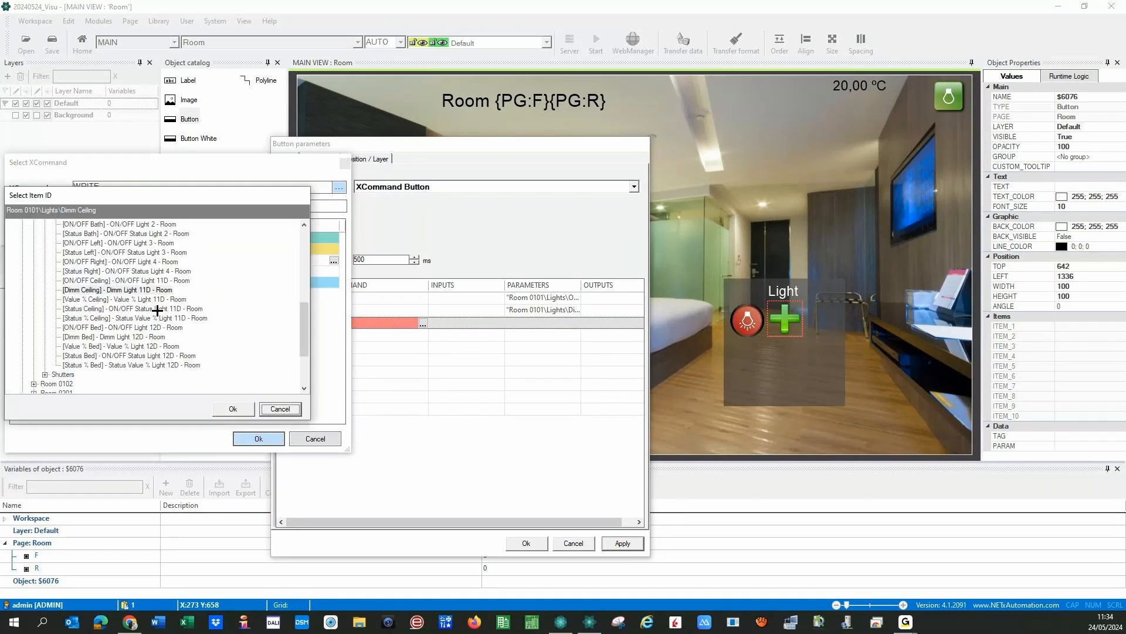
click(233, 410)
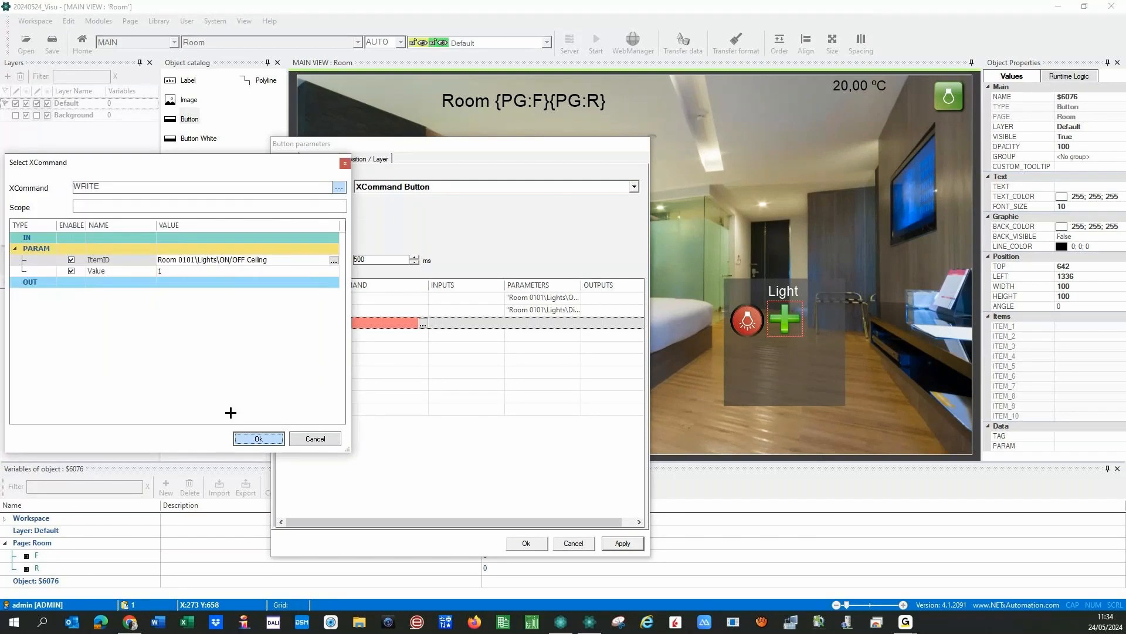
Step: Set the Long Up WRITE command's Value to 8 and confirm the command
click(163, 271)
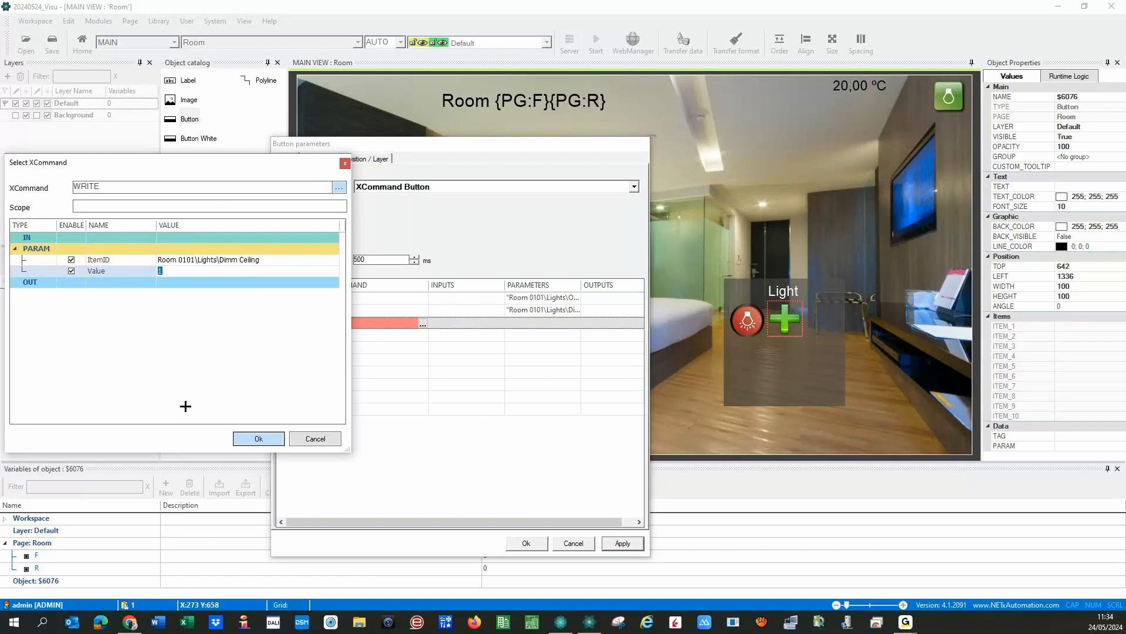
text(X000)
key(Left)
key(shift+Left)
key(Left)
key(shift+End)
key(Left)
key(BackSpace)
text(1)
key(ctrl+a)
text(8)
click(252, 438)
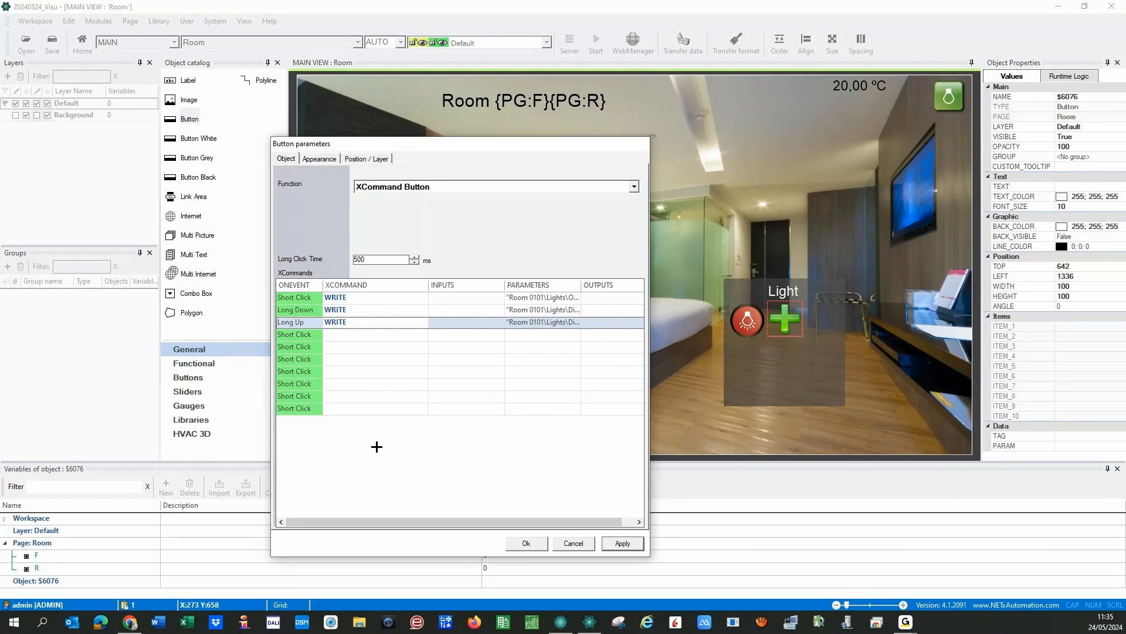
Step: Examine the XCommands available for the fourth row, including the TRAININGS_2024 group, without assigning one
click(308, 335)
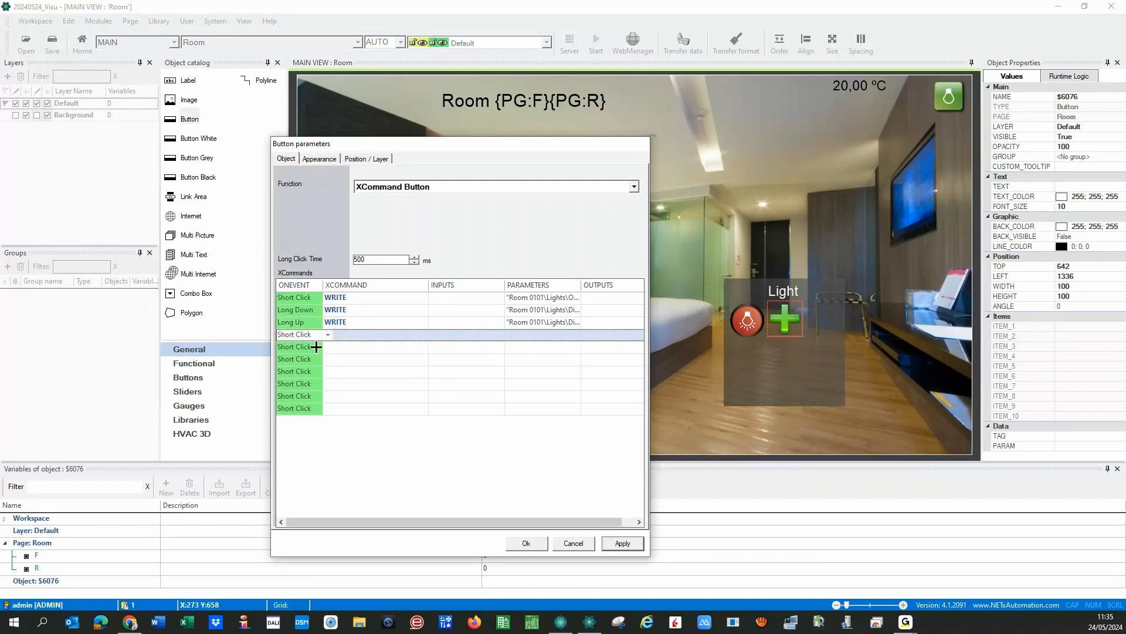
click(326, 335)
click(321, 467)
click(424, 334)
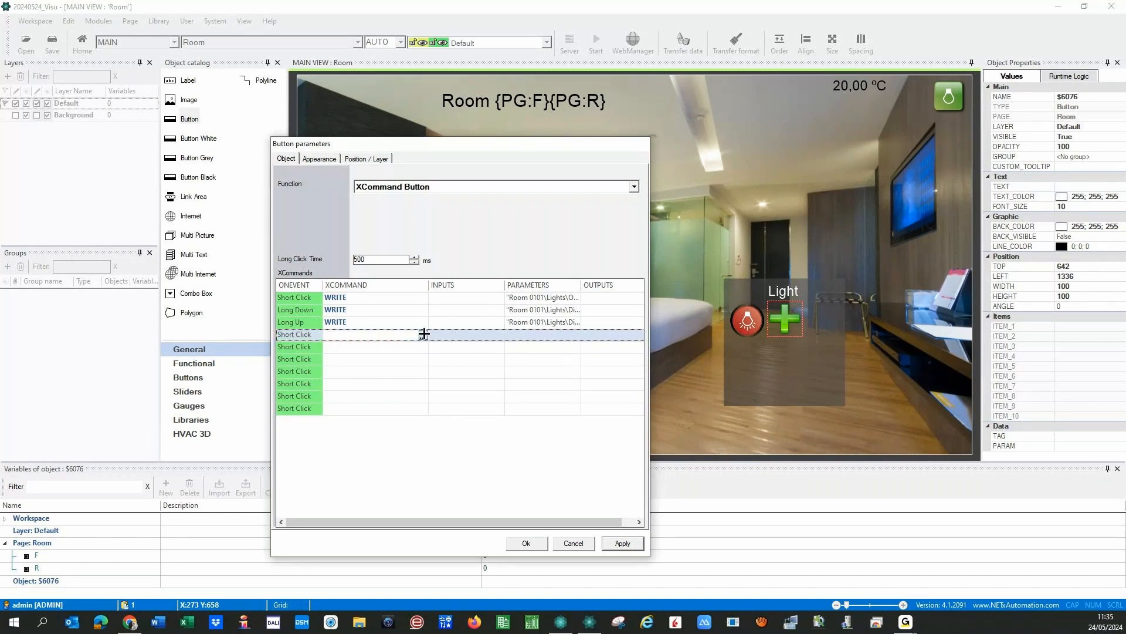
click(424, 334)
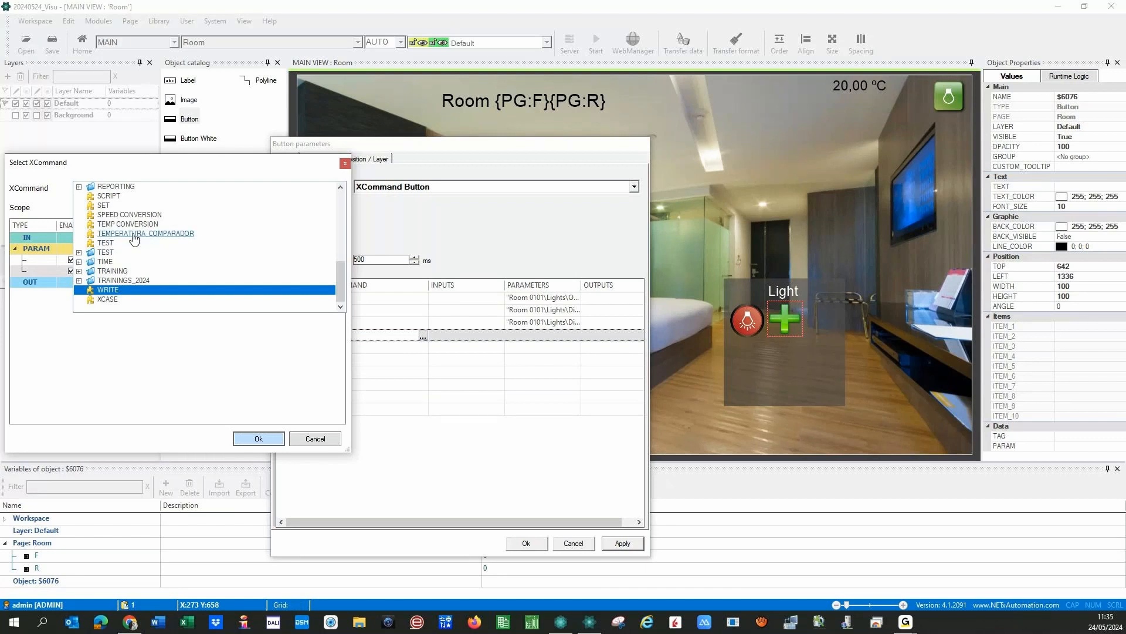
scroll(135, 241, up, 10)
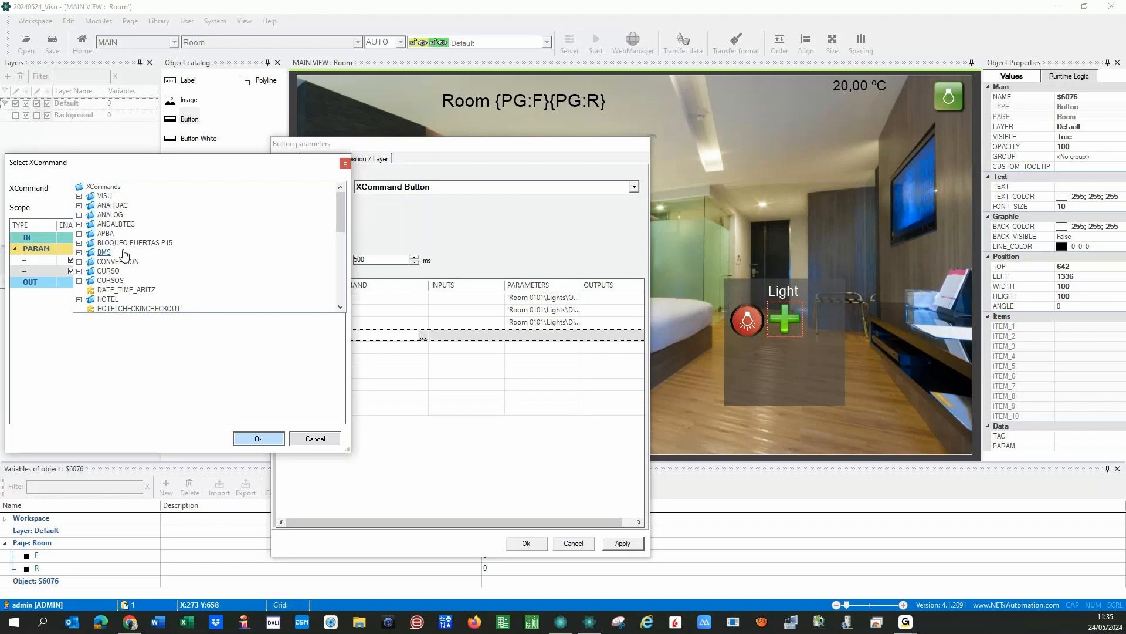
scroll(124, 253, down, 10)
click(79, 281)
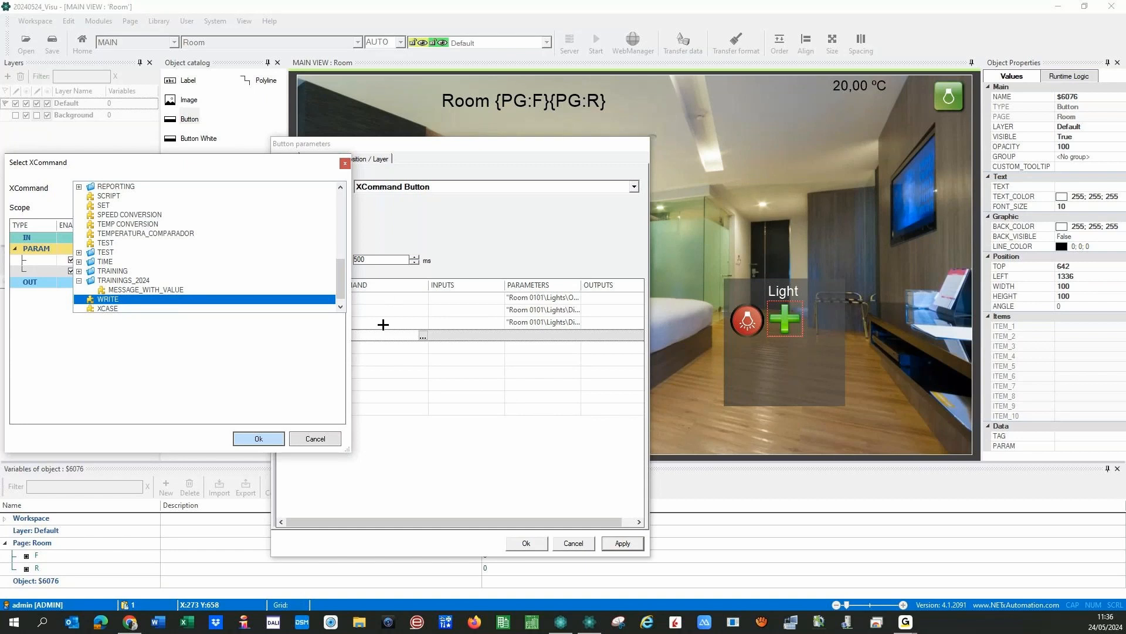
click(314, 439)
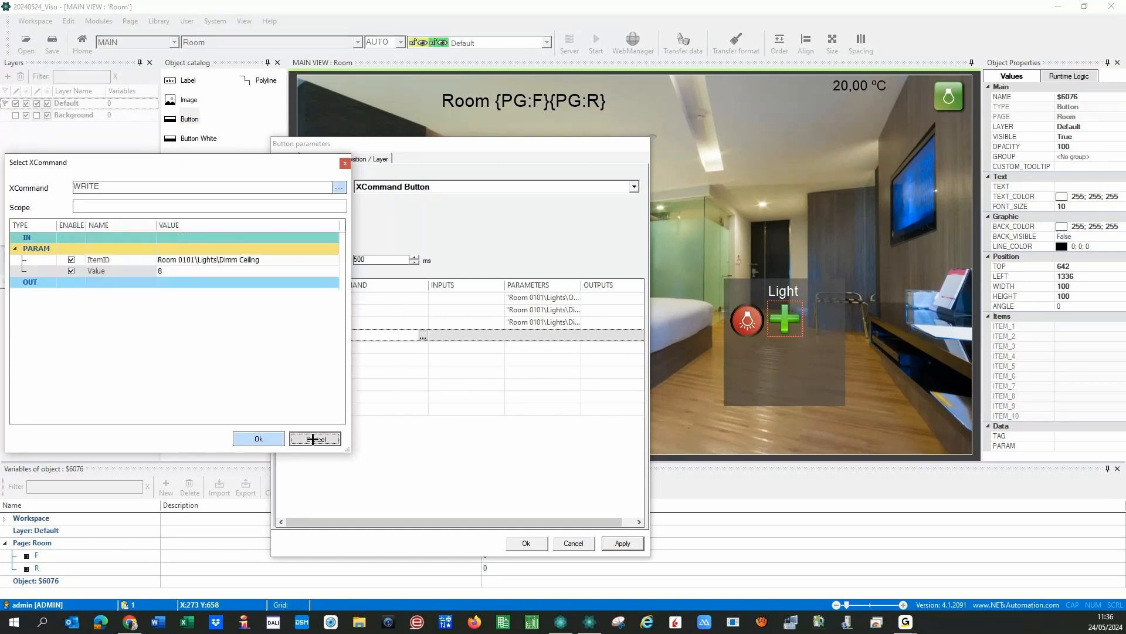
click(314, 439)
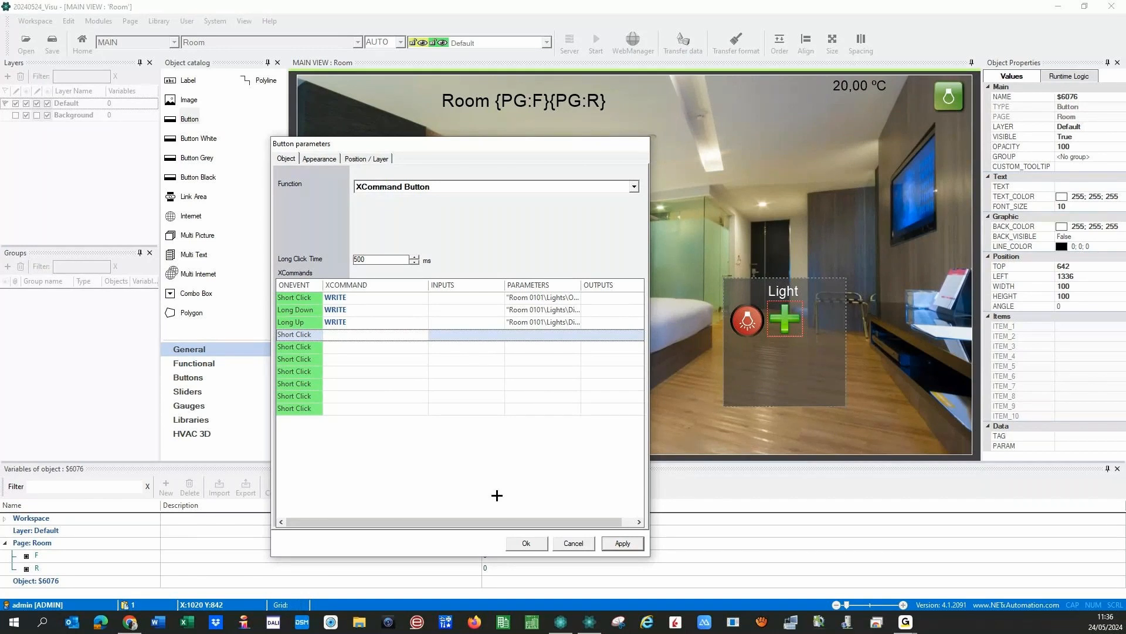
Step: Apply the plus button's parameters and close its dialog
click(618, 544)
click(618, 544)
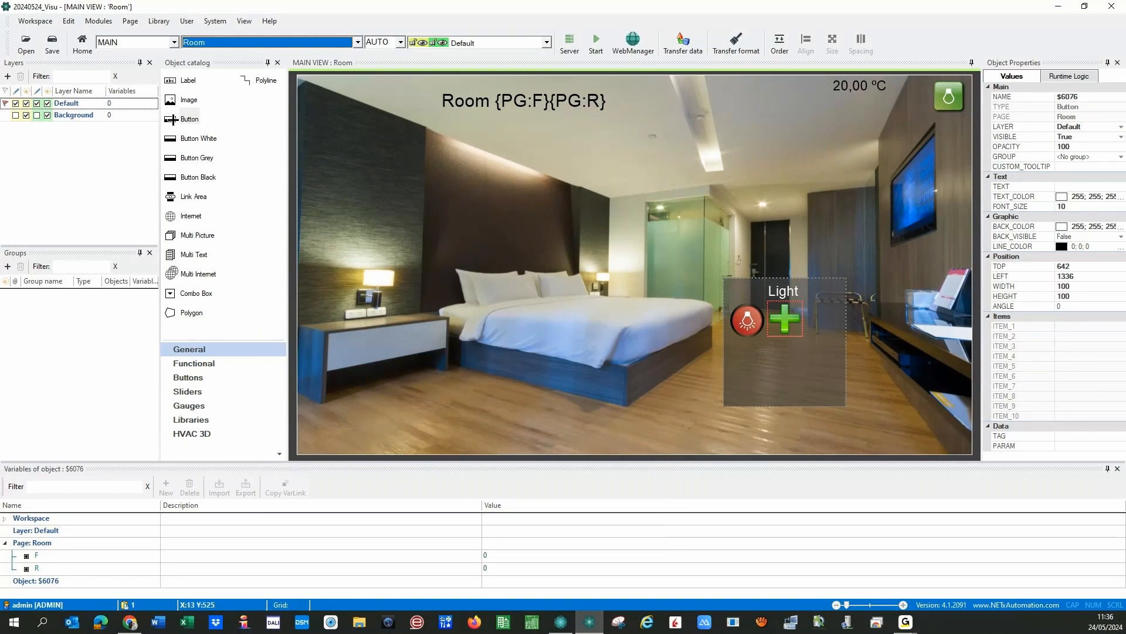
Step: Place a new button over the bed at about top 700, left 868, and set its width and height to 100
drag(171, 120, 623, 329)
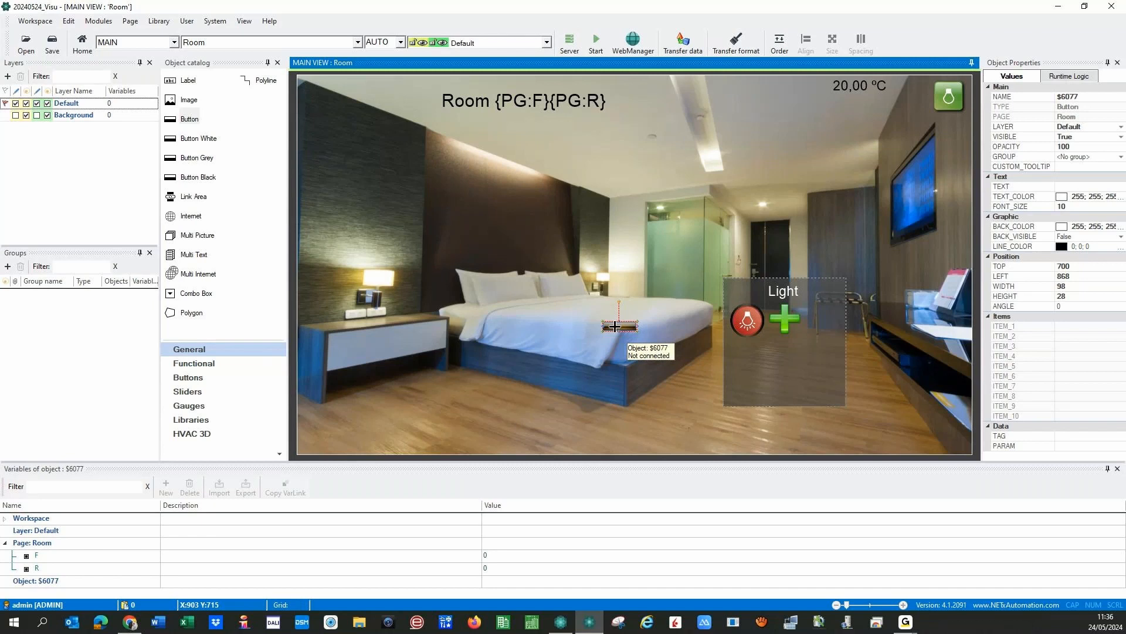
double_click(613, 326)
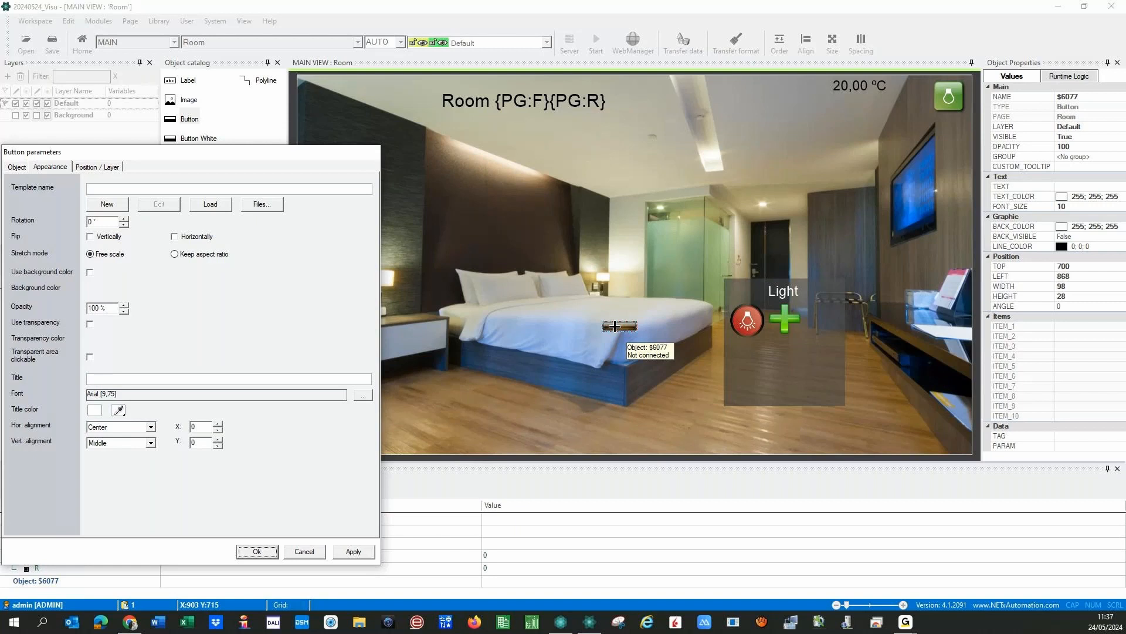
click(97, 166)
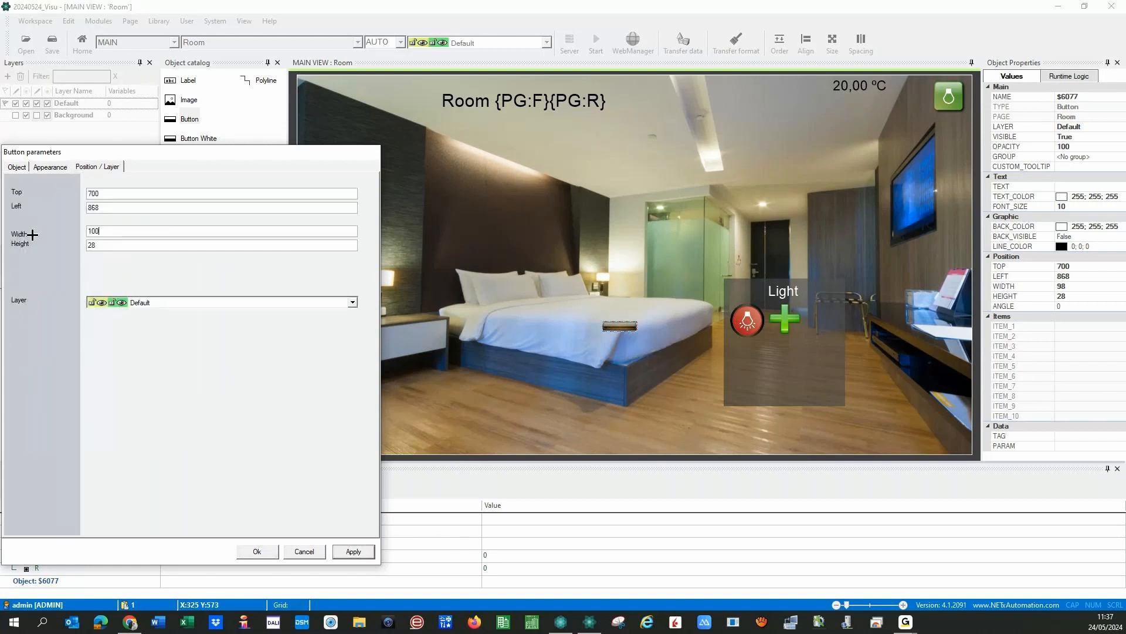
key(Tab)
text(10)
click(46, 168)
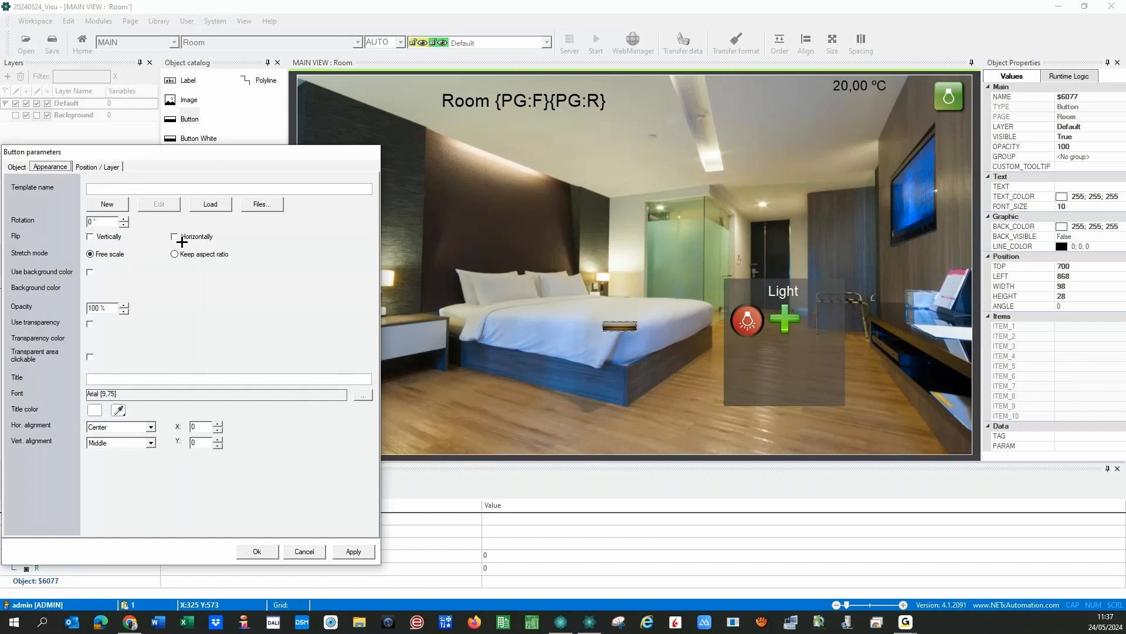
Step: Use the red minus picture for the new button's off and on states, leave the undefined state empty, and apply
click(260, 207)
click(698, 281)
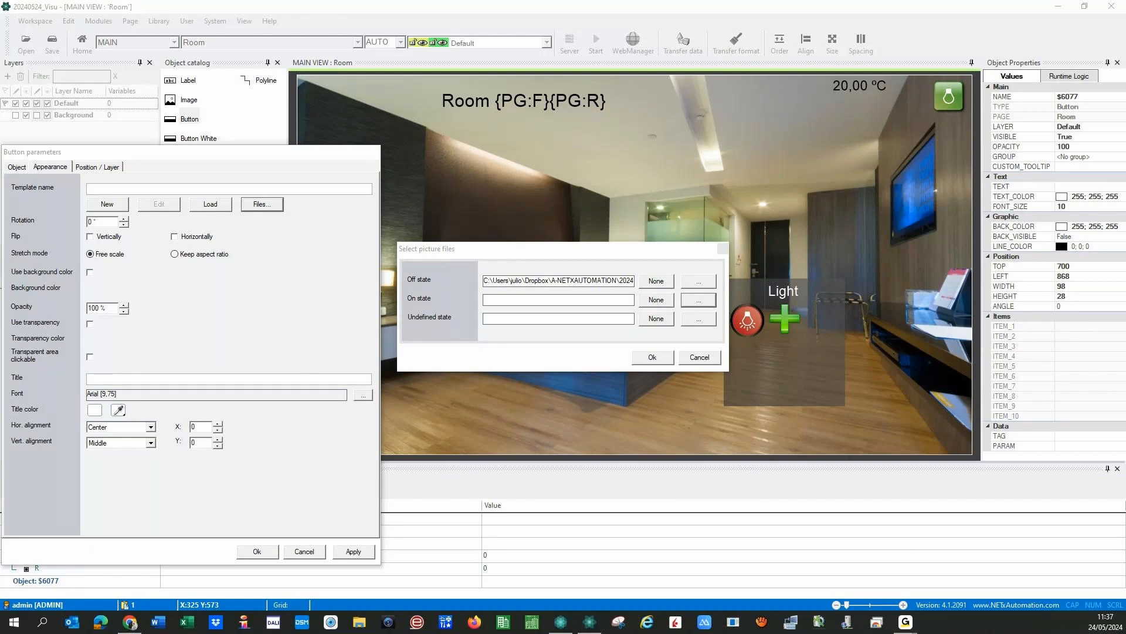
click(692, 321)
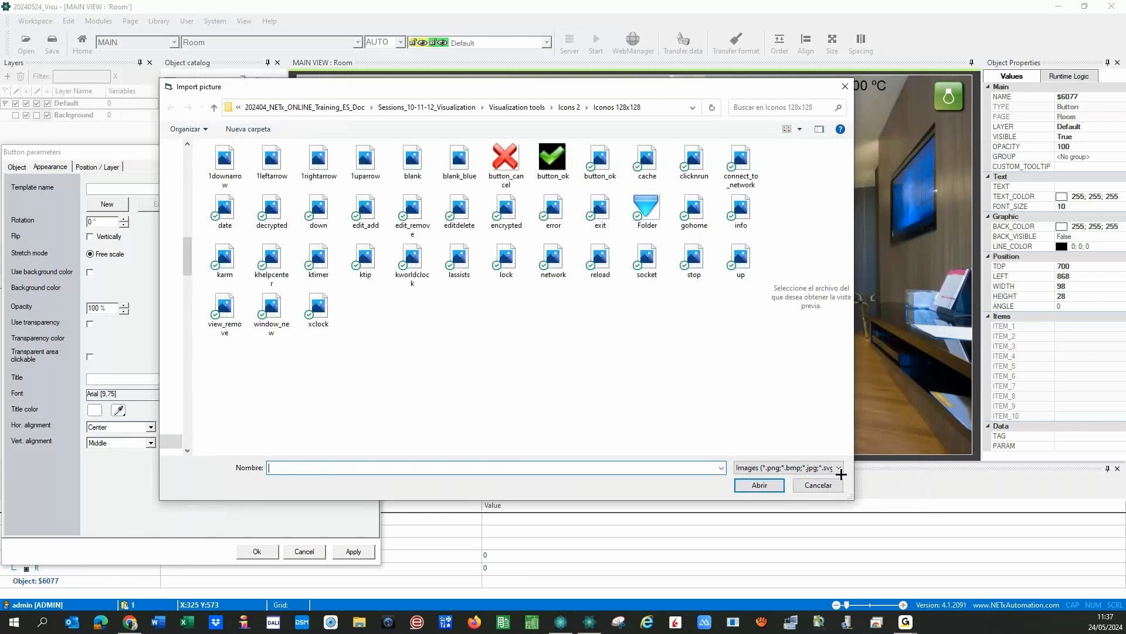
click(839, 467)
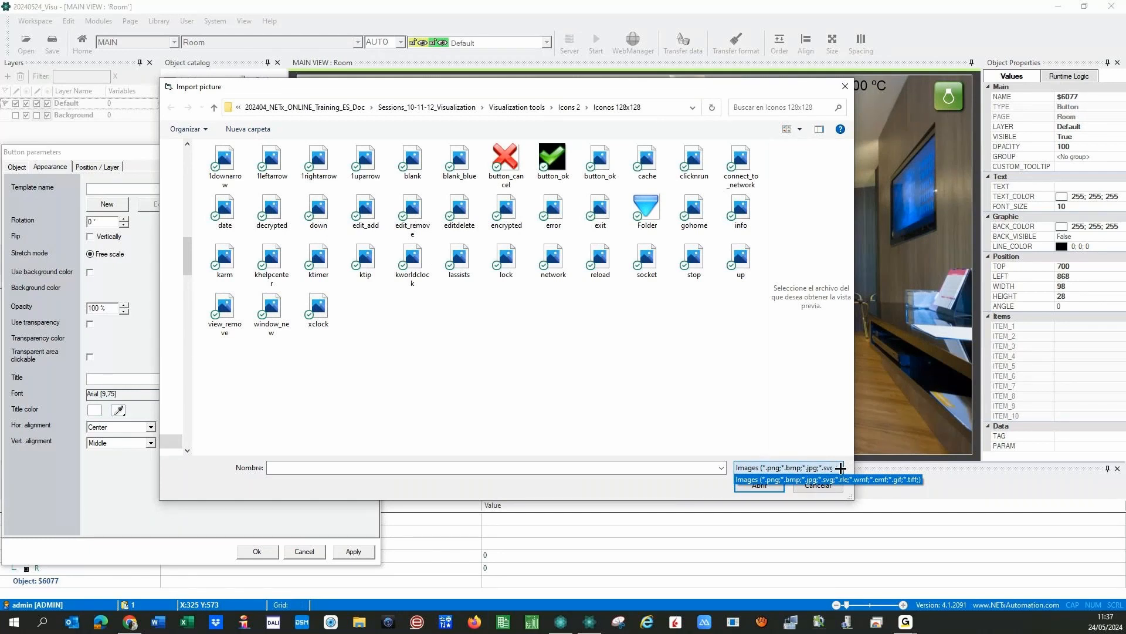
click(602, 372)
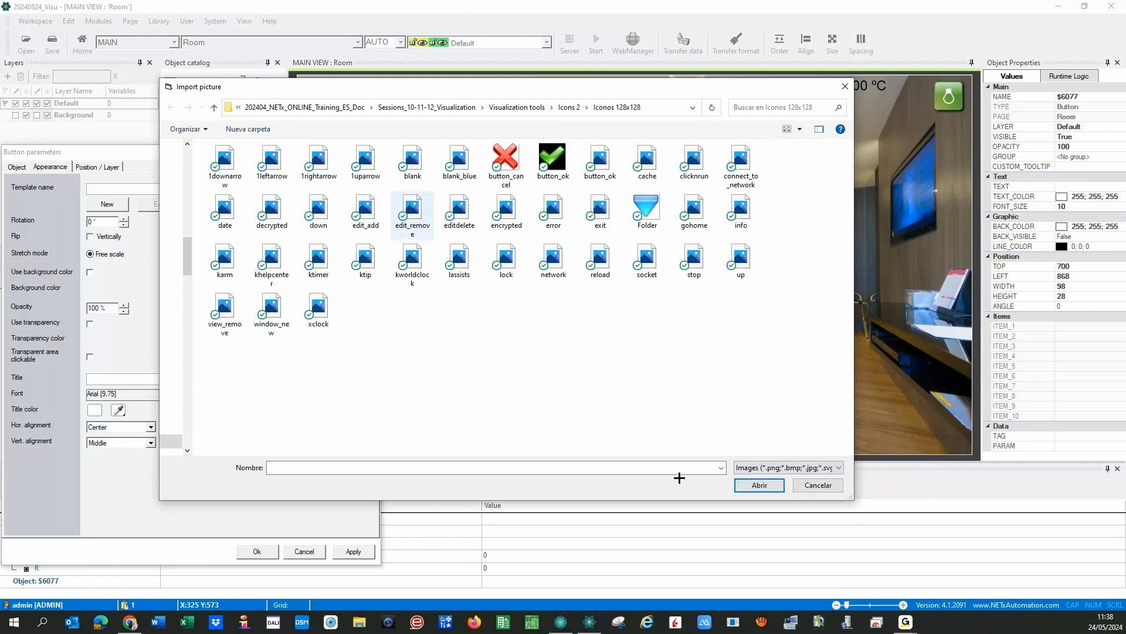
click(807, 486)
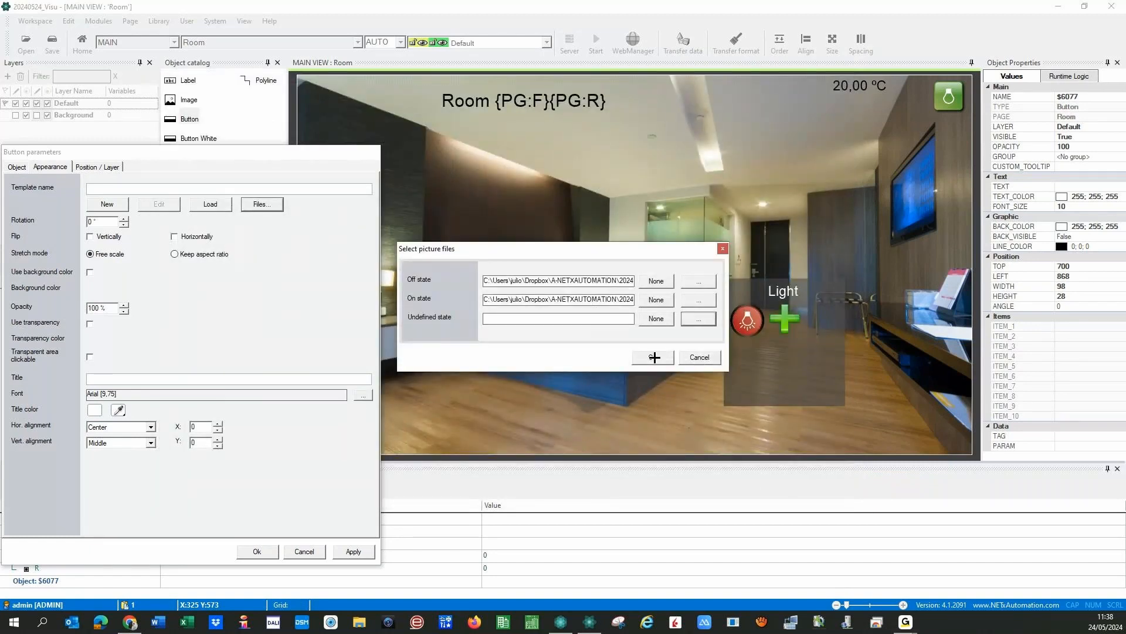
click(650, 358)
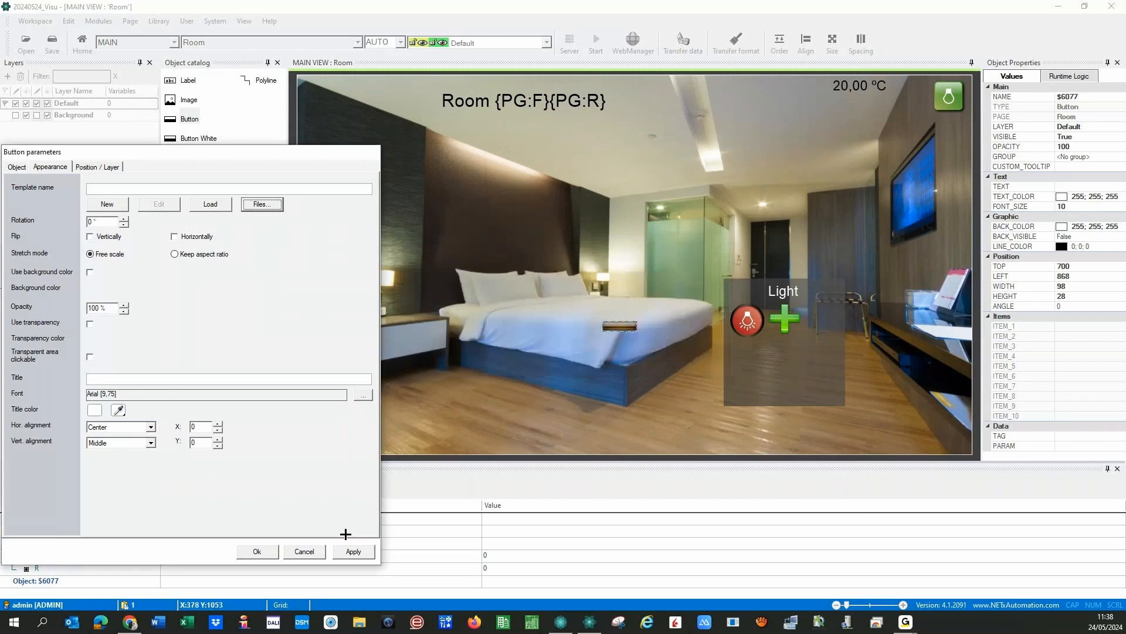
click(352, 552)
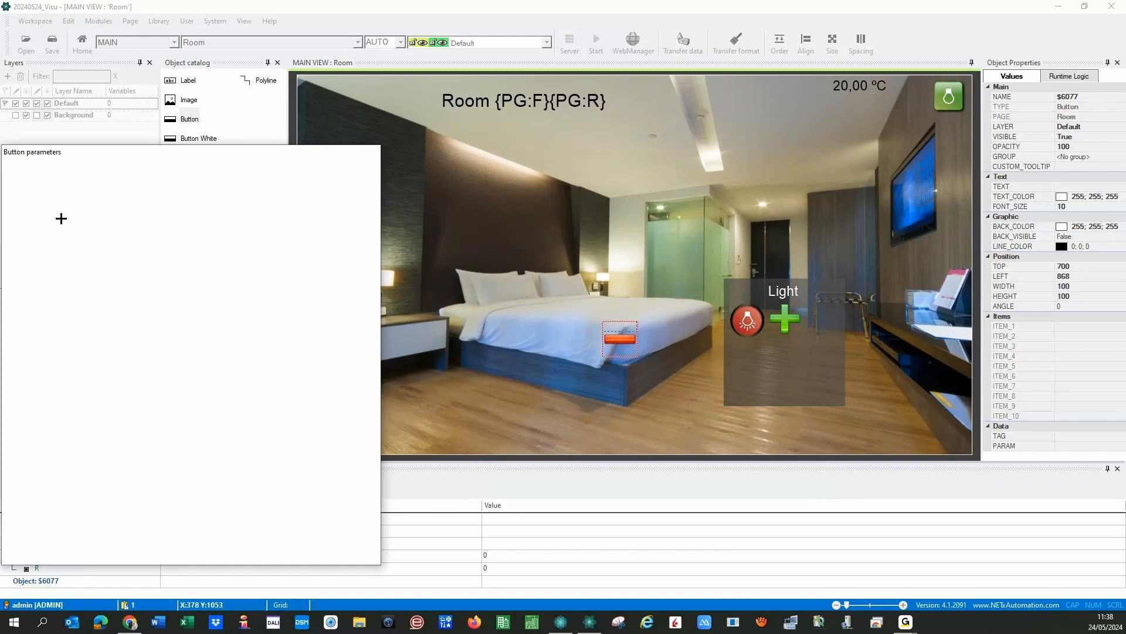
Step: Set the minus button's function to XCommand Button, with Long Down as the second row's event and Long Up as the third's
click(317, 195)
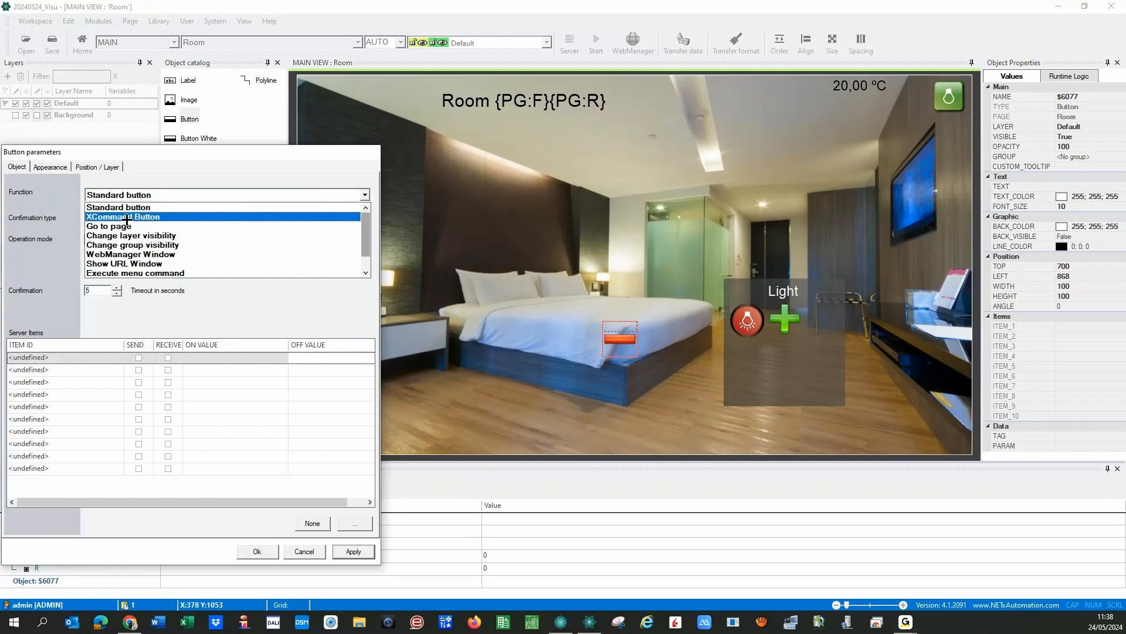
click(127, 217)
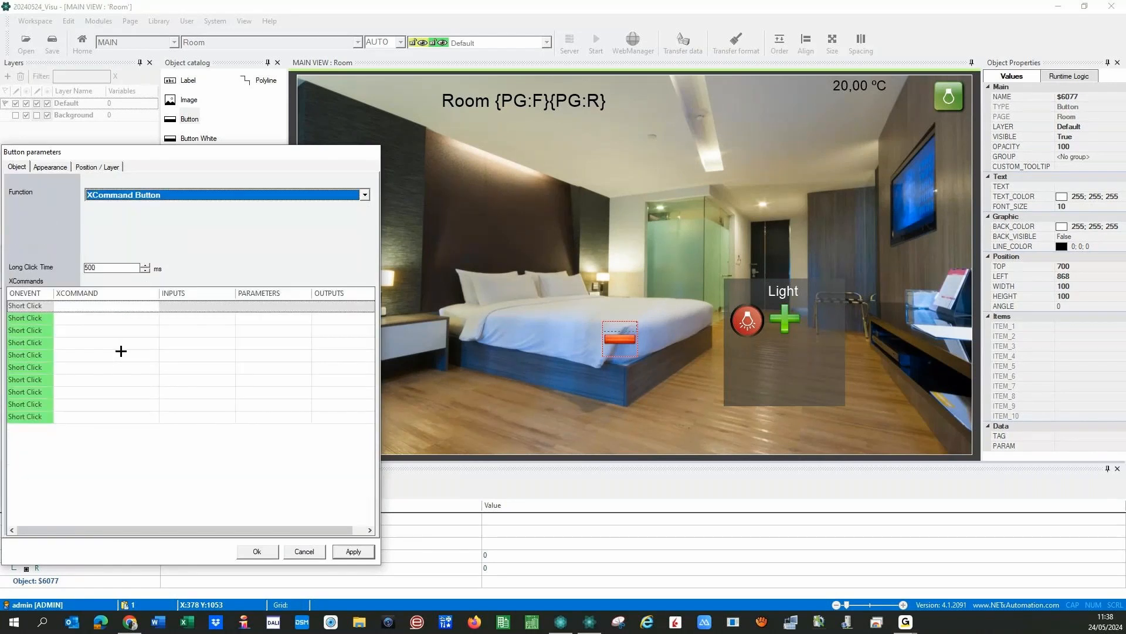
click(55, 312)
click(41, 320)
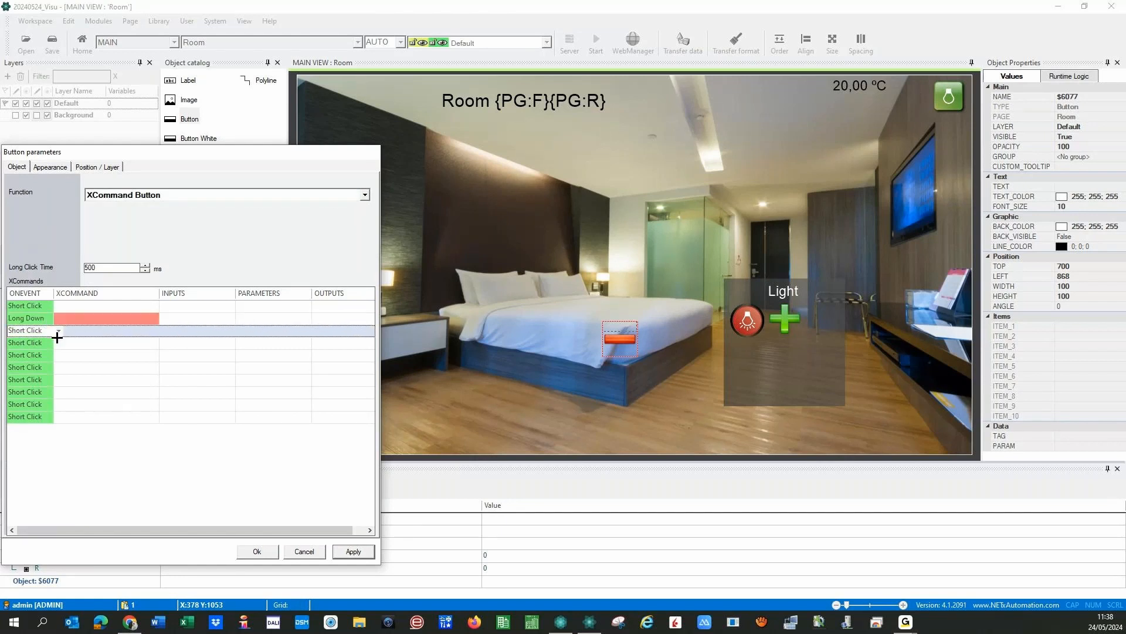
click(54, 331)
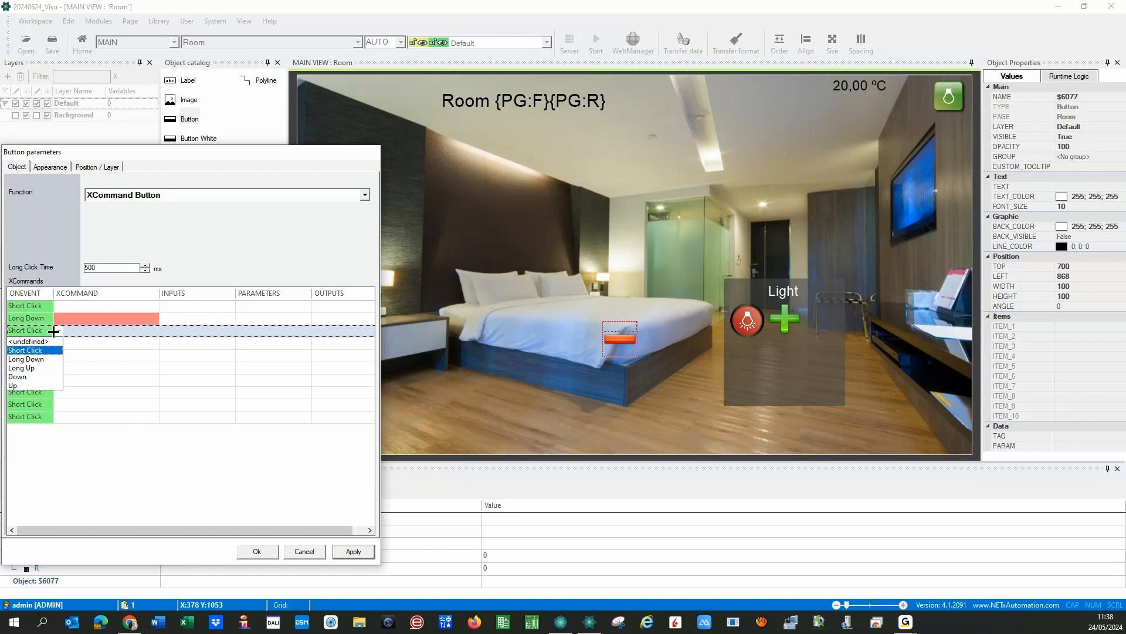
click(24, 368)
click(124, 310)
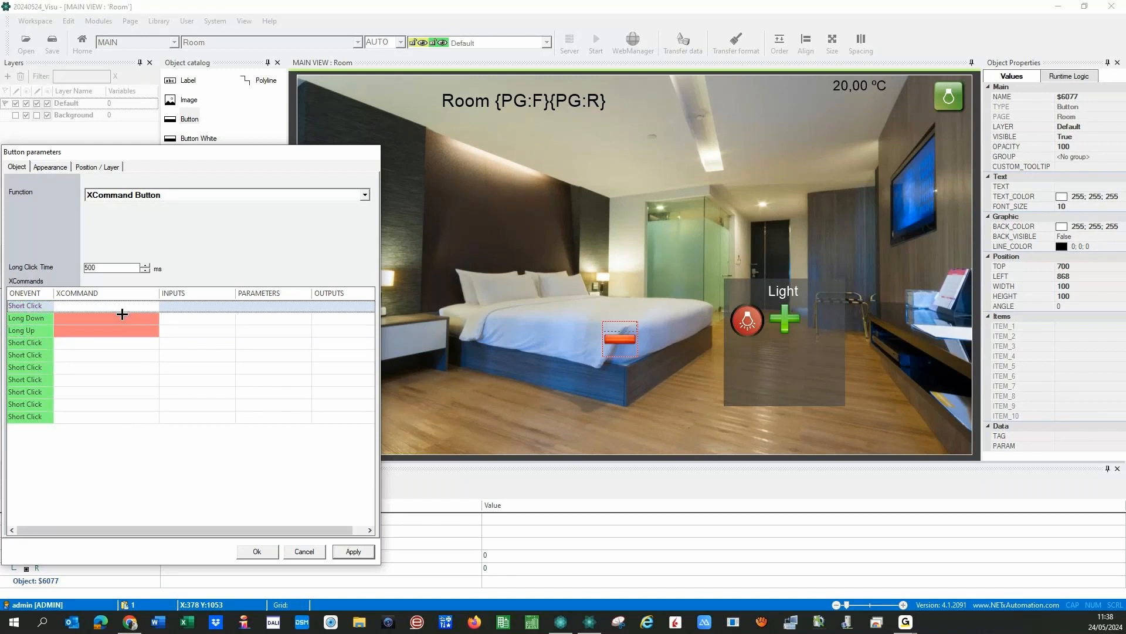
double_click(122, 314)
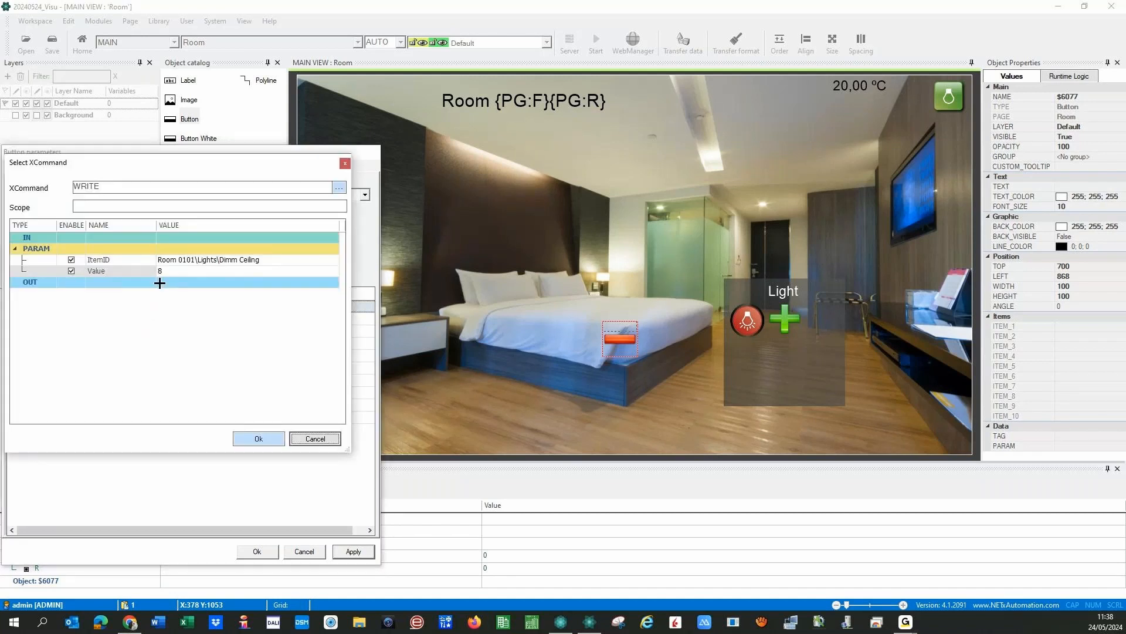
click(312, 438)
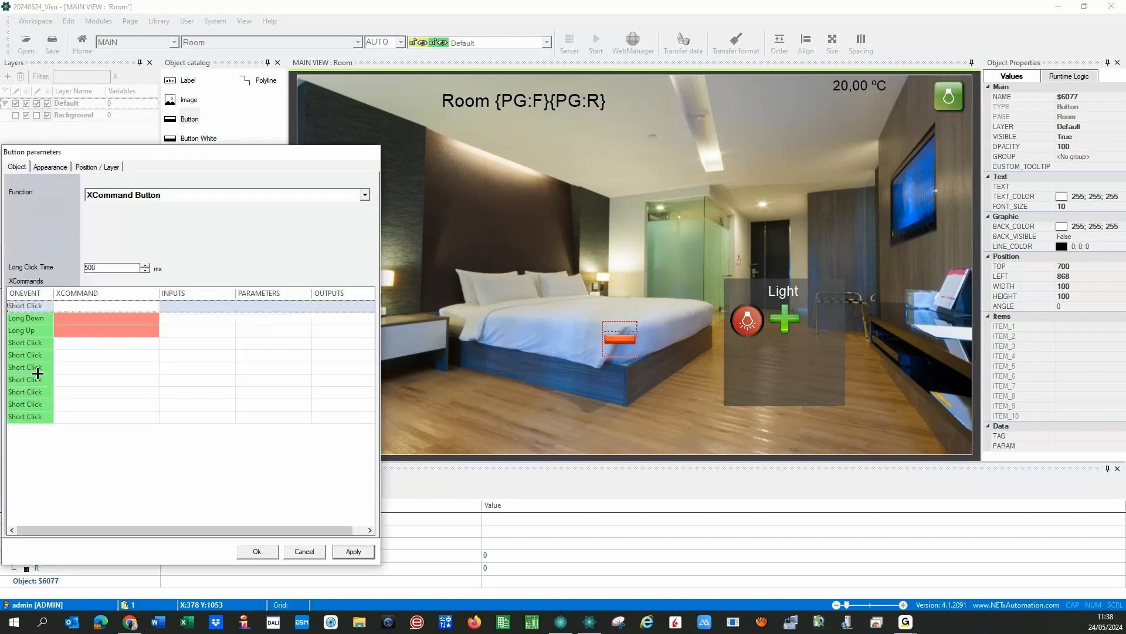
Step: Assign WRITE to the Long Down row with Room 0101\Lights\Dimm Ceiling as ItemID and Value 1
click(53, 317)
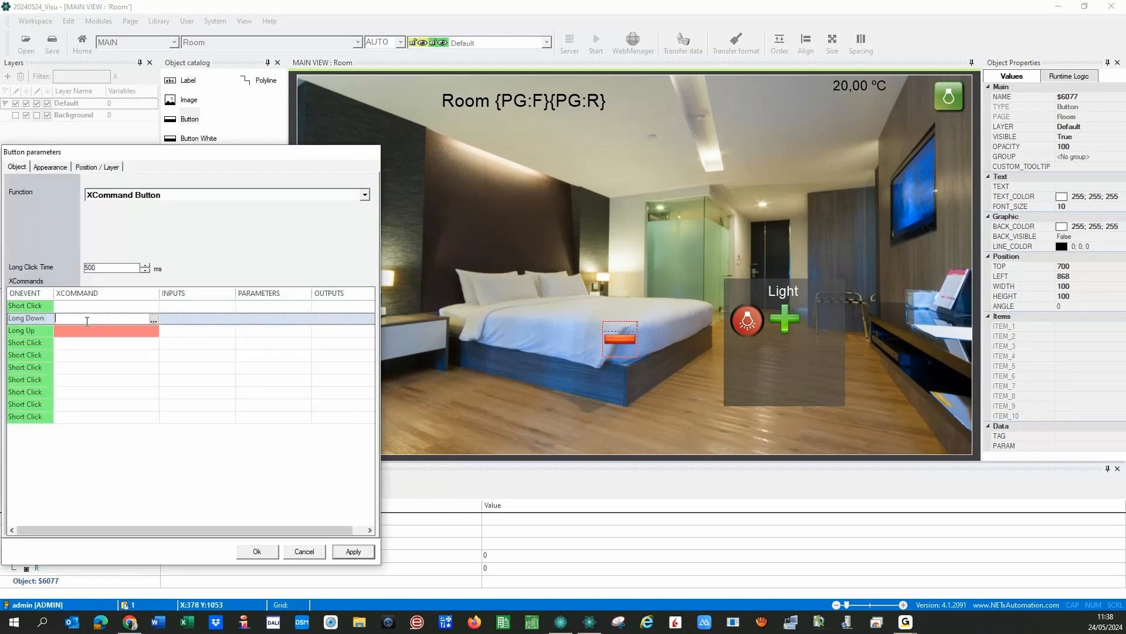
double_click(153, 319)
click(132, 273)
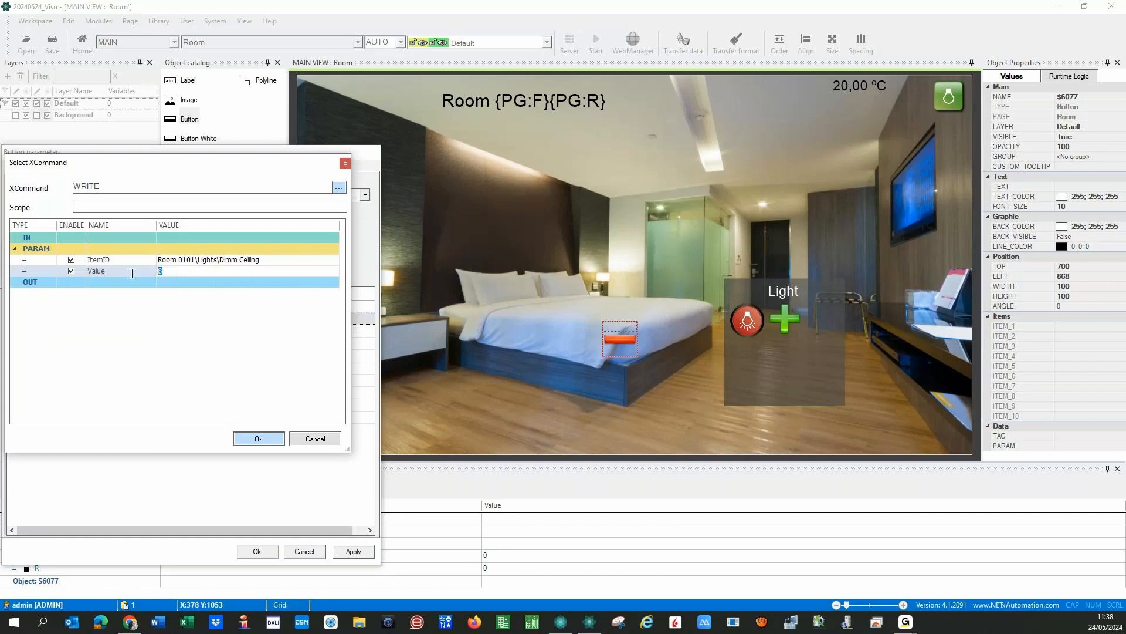
key(BackSpace)
text(0)
text(001)
key(BackSpace)
text(1)
key(BackSpace)
text(0)
key(ctrl+a)
text(1)
click(244, 440)
Step: Assign WRITE to the Long Up row with Room 0101\Lights\Dimm Ceiling as ItemID and Value 0
click(105, 329)
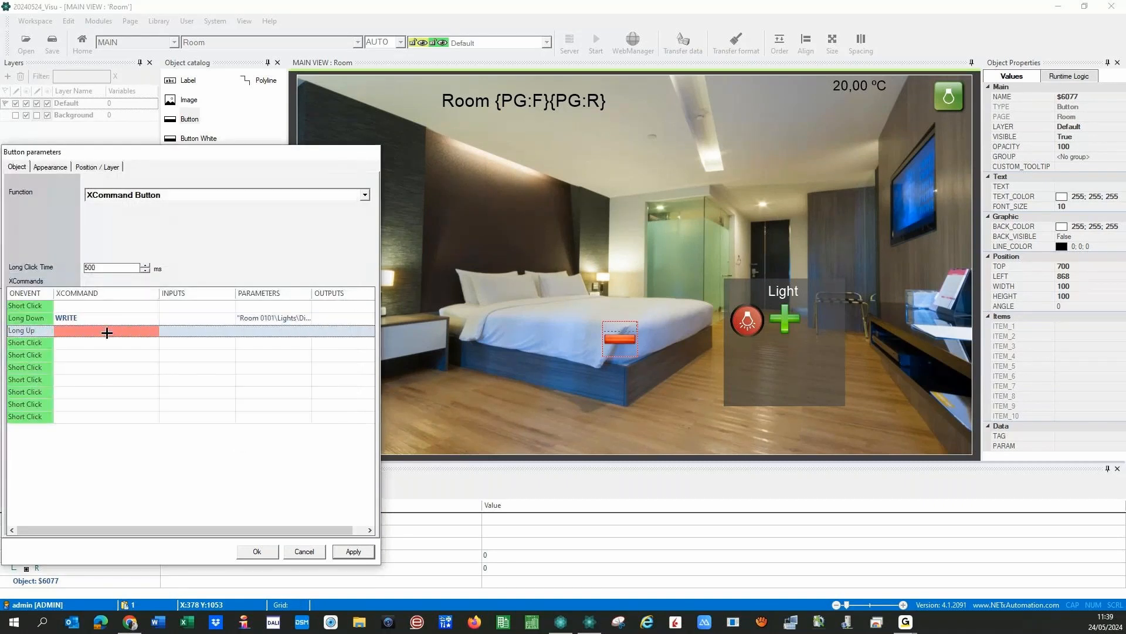
click(139, 331)
click(153, 332)
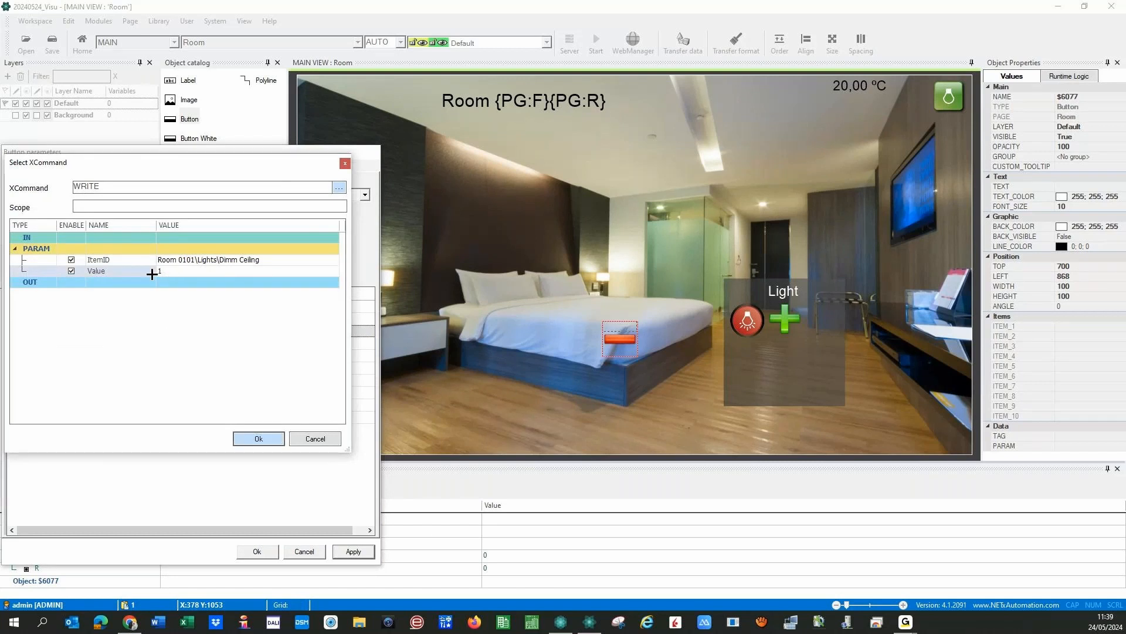
key(BackSpace)
text(0000)
key(shift+Left)
key(shift+Left)
key(shift+Left)
text(0)
key(BackSpace)
text(or 8)
key(BackSpace)
key(BackSpace)
key(BackSpace)
key(BackSpace)
text(1000)
key(shift+Left)
key(shift+Left)
key(shift+Left)
key(BackSpace)
key(BackSpace)
text(0)
click(244, 439)
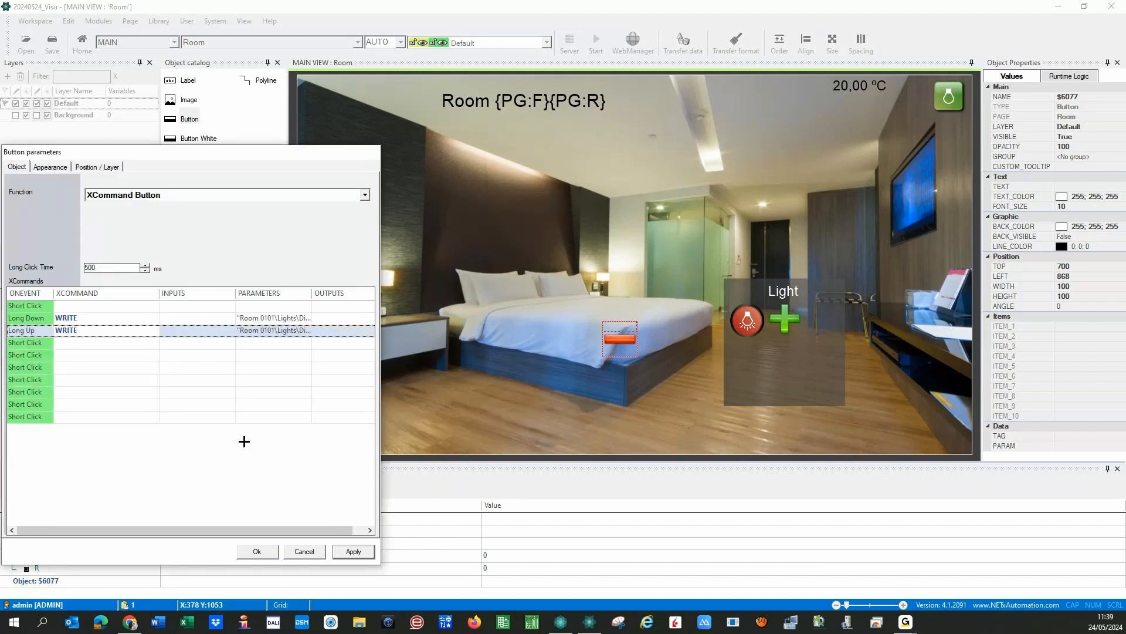
Step: Assign WRITE to the first Short Click row with Room 0101\Lights\ON/OFF Ceiling as ItemID and Value 0
click(108, 315)
double_click(152, 310)
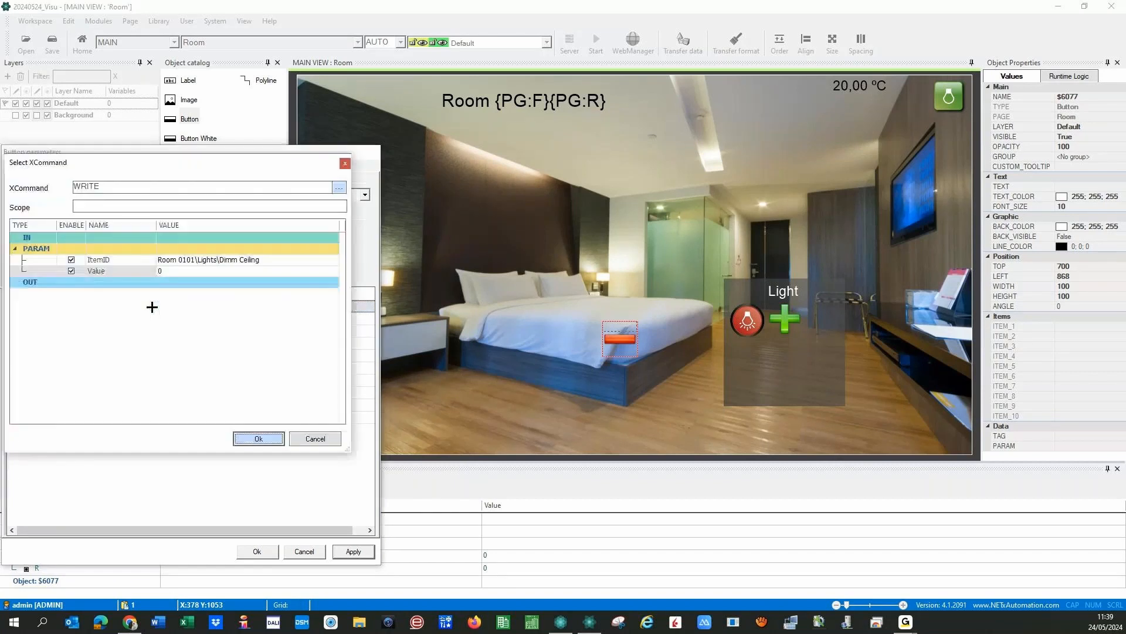
click(249, 259)
click(251, 259)
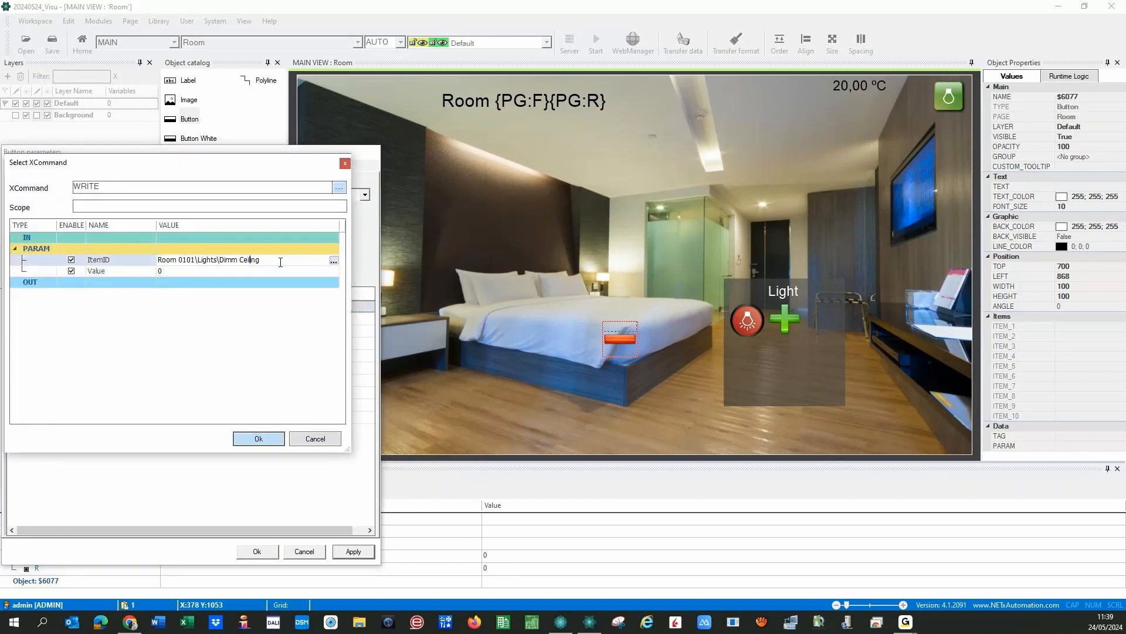
click(333, 260)
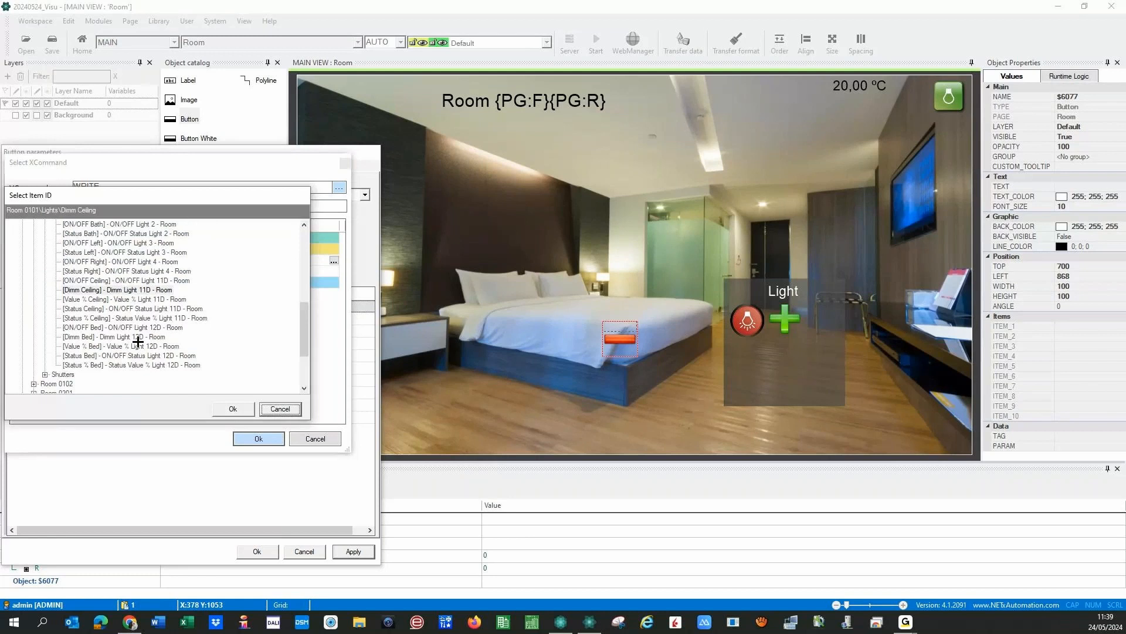
double_click(124, 280)
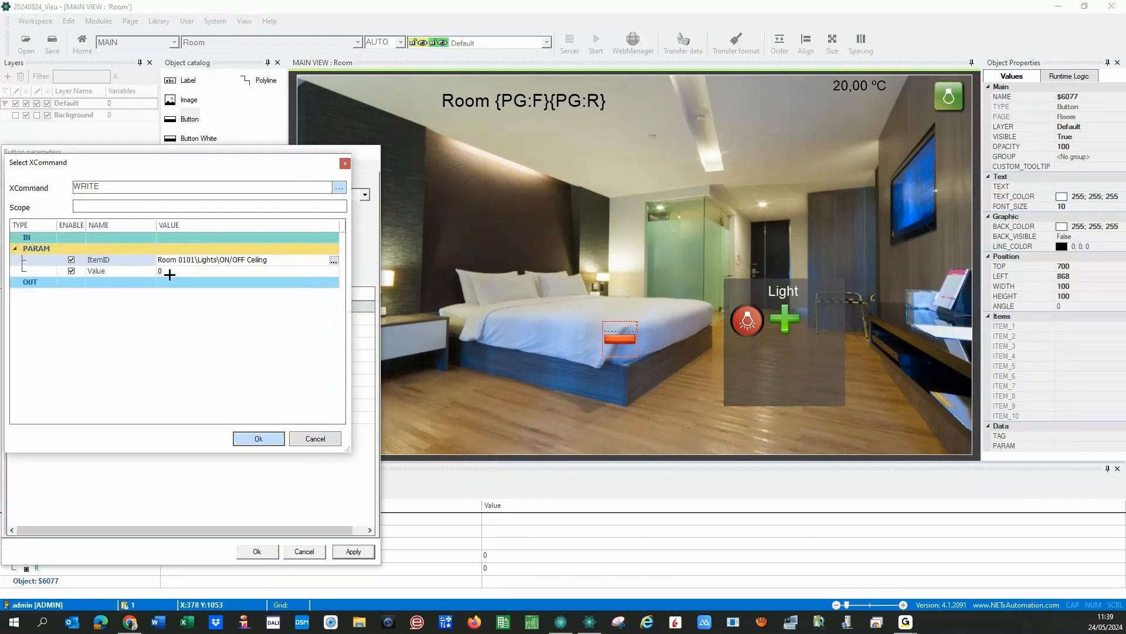
click(168, 273)
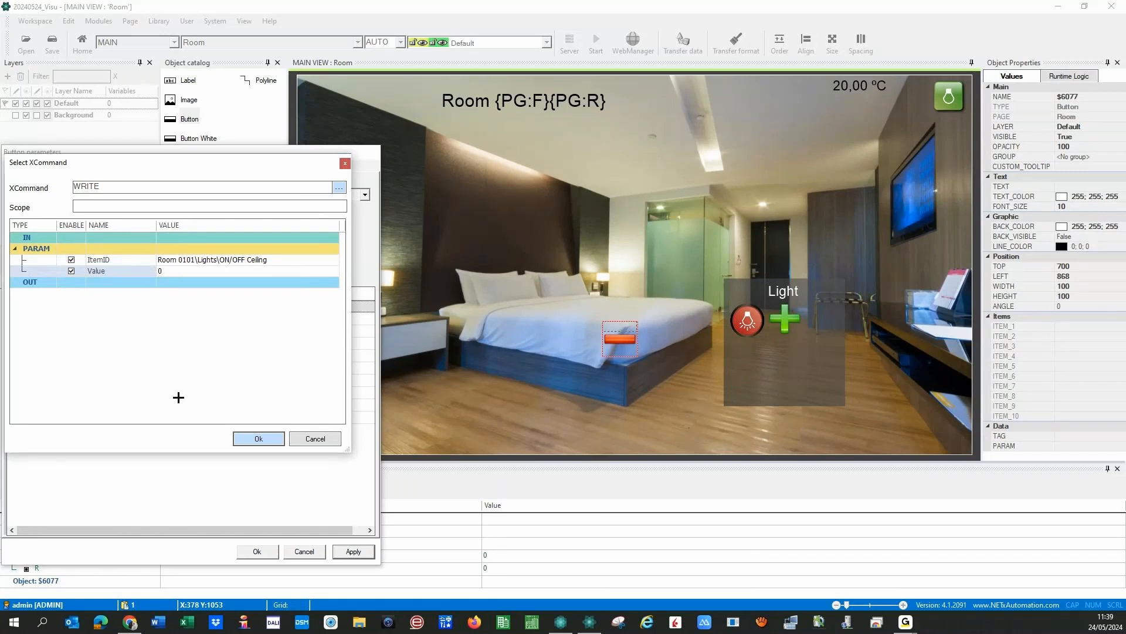
click(275, 260)
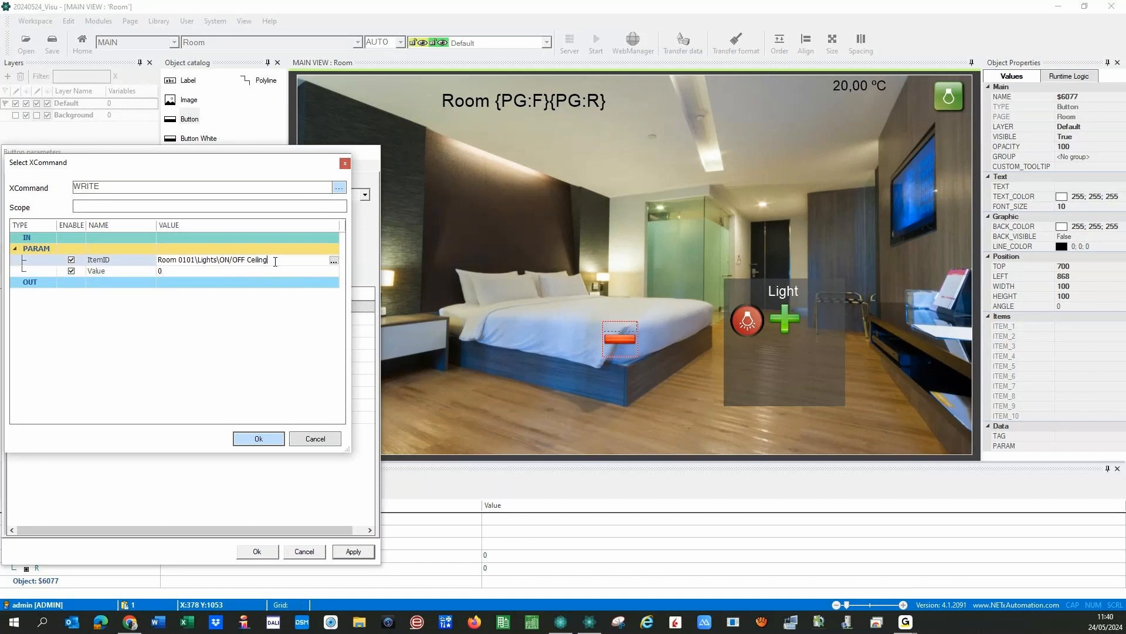
double_click(251, 260)
click(190, 321)
click(256, 436)
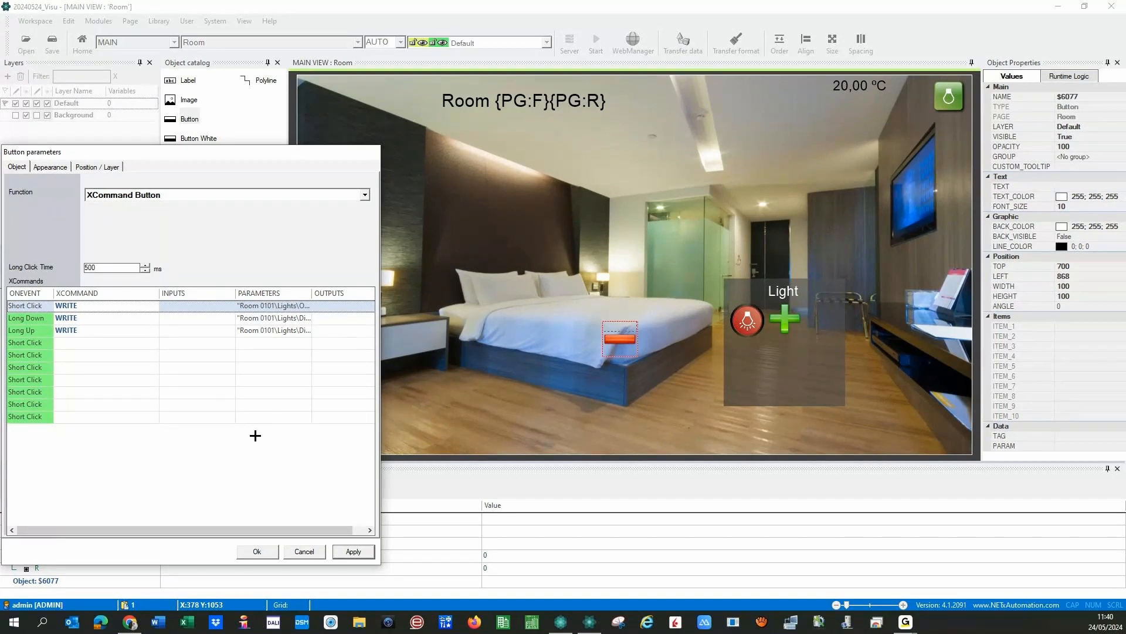
Step: Confirm the minus button's parameters and move it beside the plus button, at about top 639, left 1443
click(251, 552)
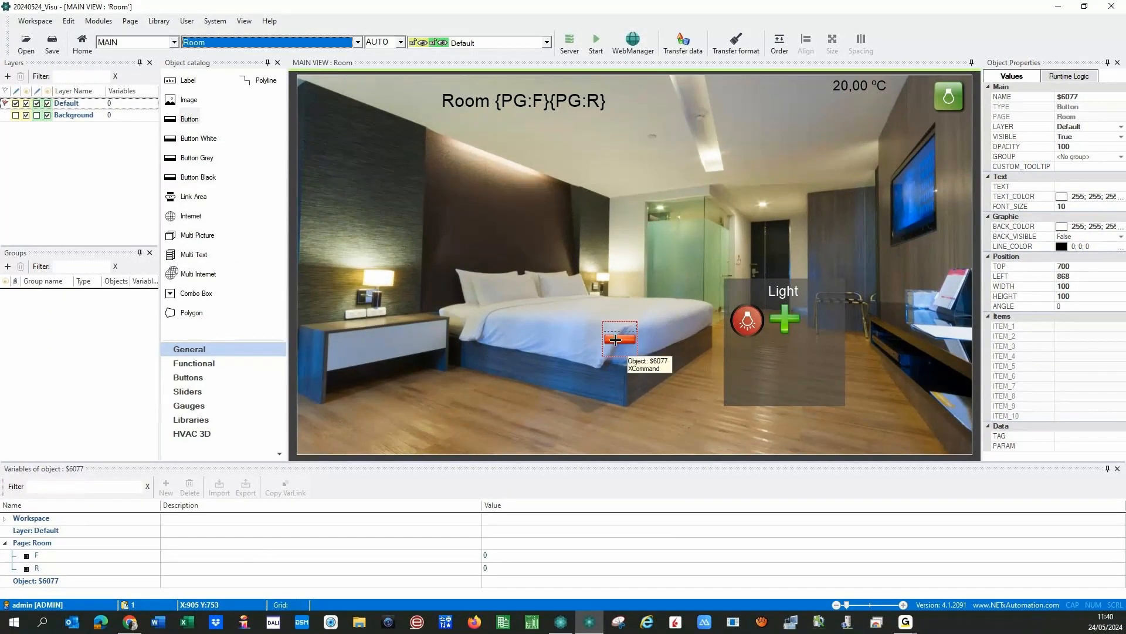
drag(614, 339, 818, 317)
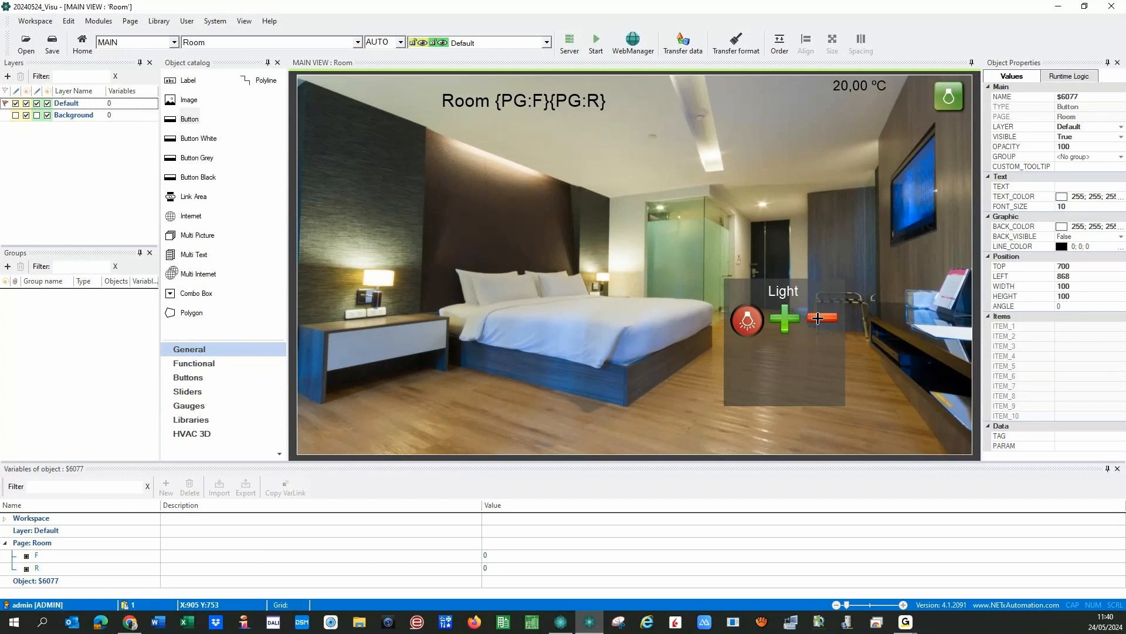
click(691, 312)
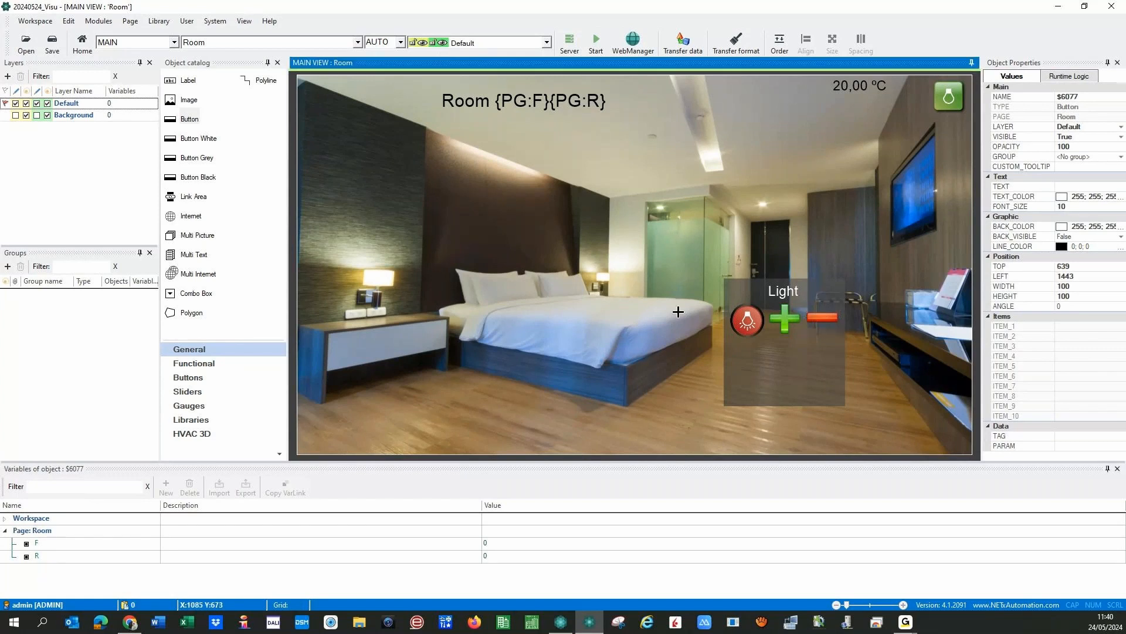
Step: Try moving the light button onto the plus button and undo the move
drag(747, 319, 784, 320)
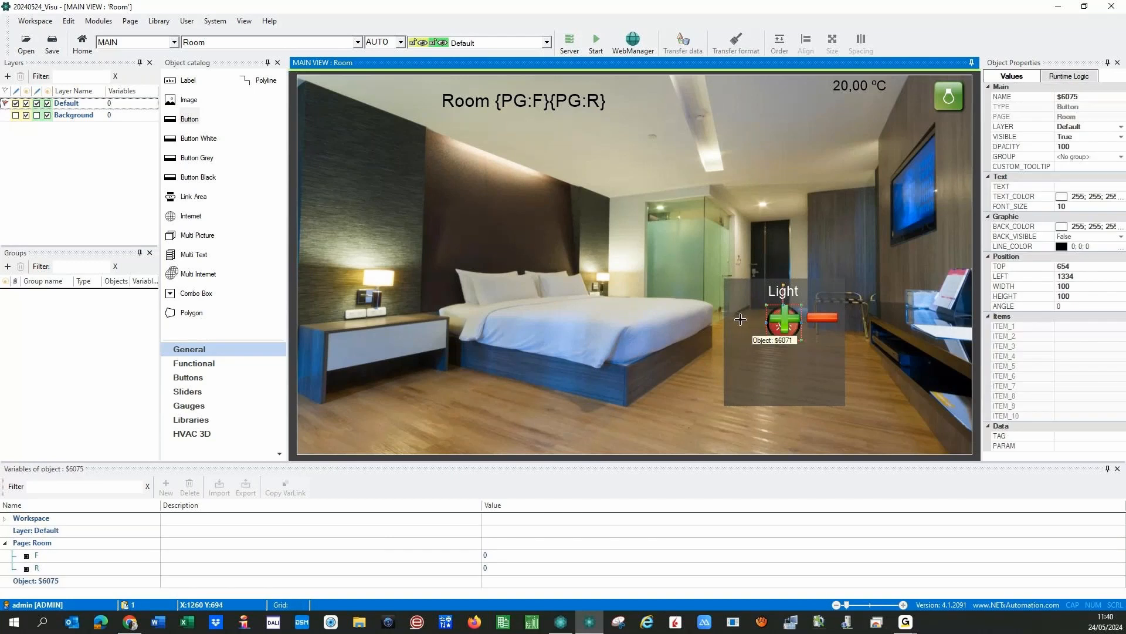
key(ctrl+z)
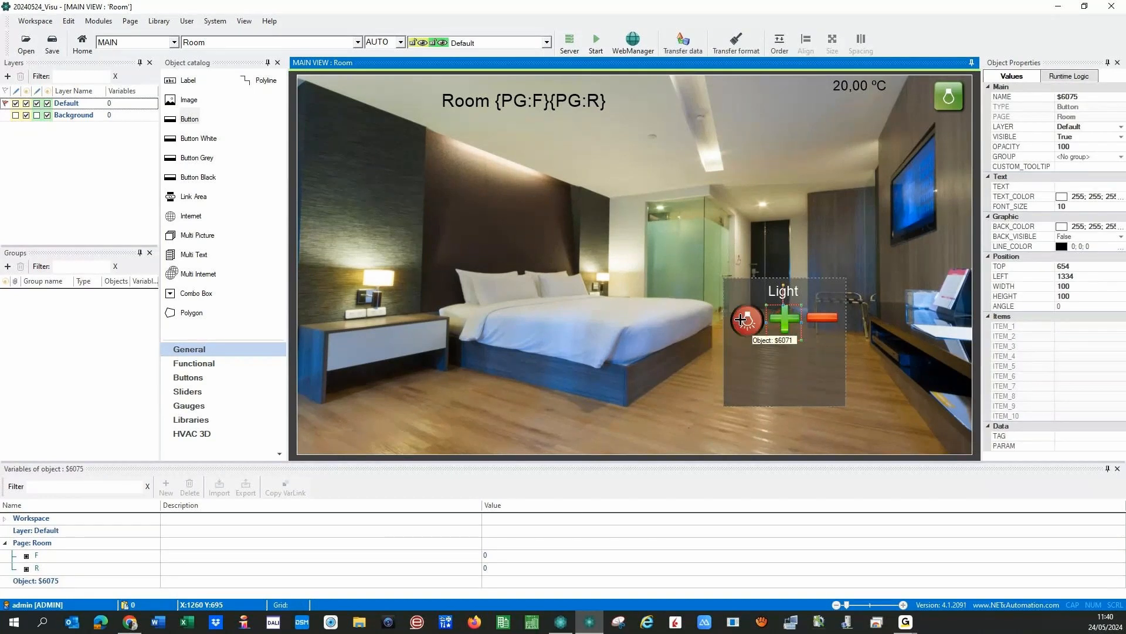
Step: Align the light, plus and minus buttons in the popup at their tops and apply equal spacing between them
ctrl+click(784, 317)
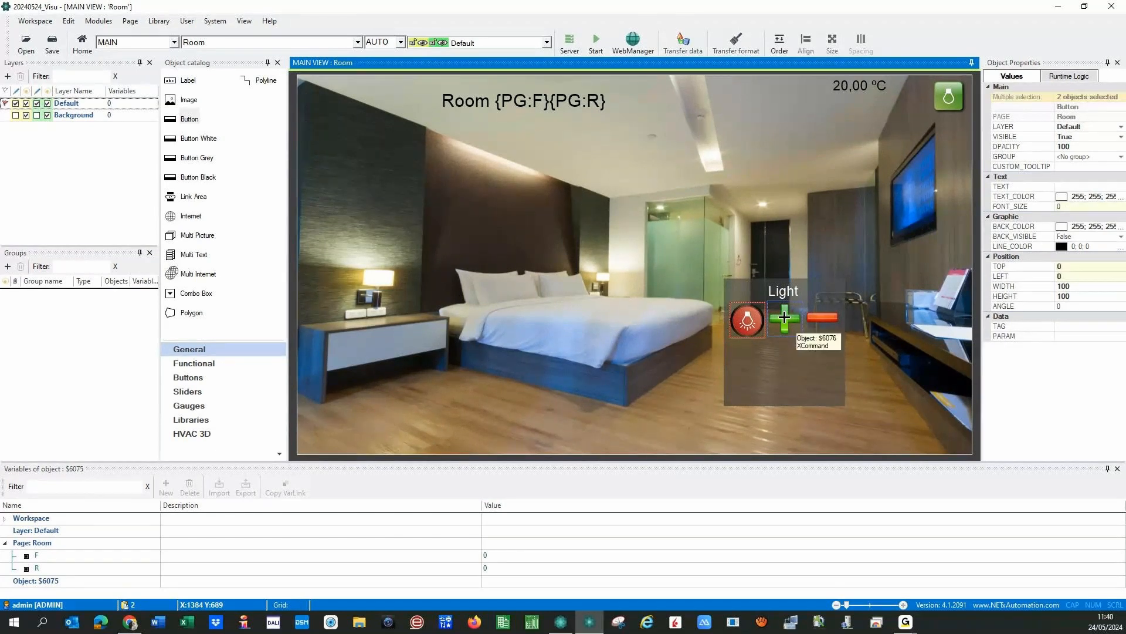
ctrl+click(819, 320)
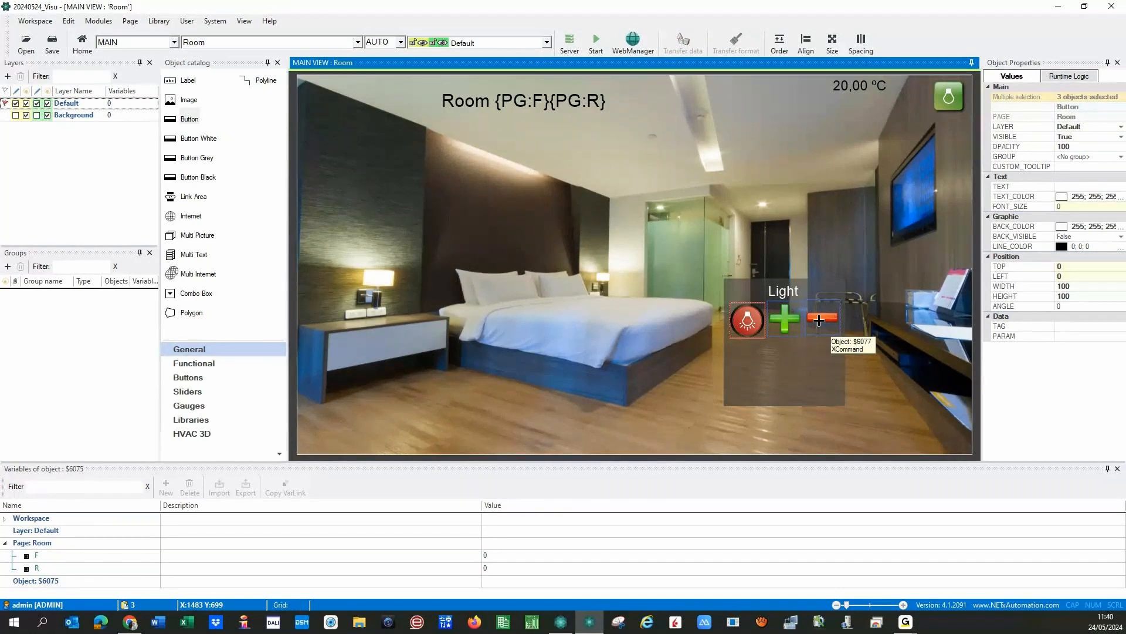
click(805, 43)
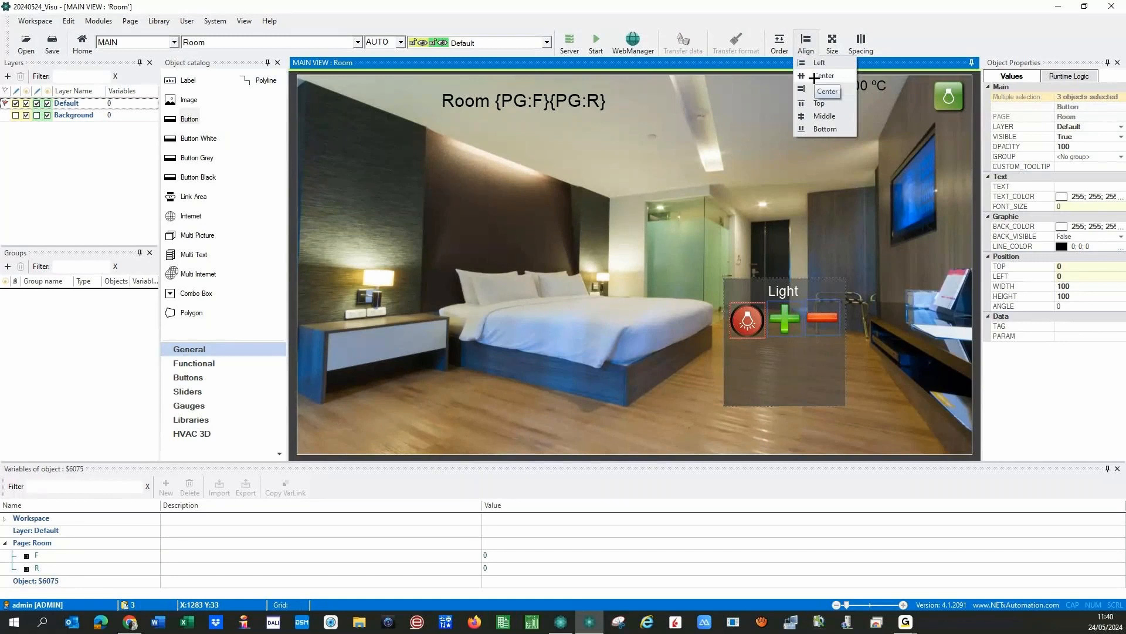
click(816, 97)
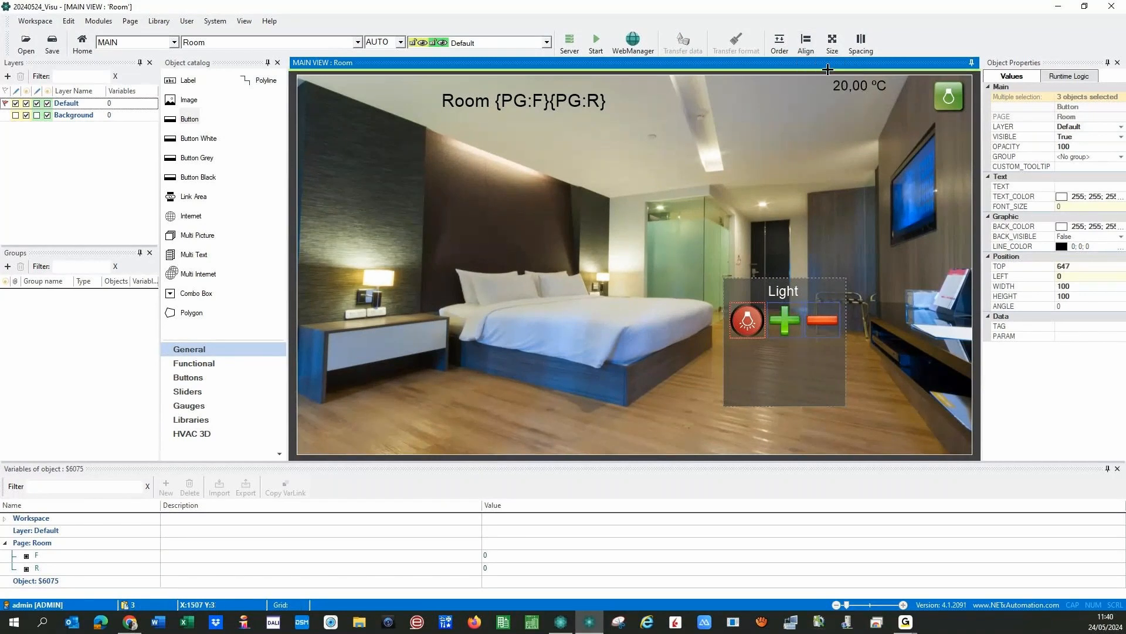
click(807, 44)
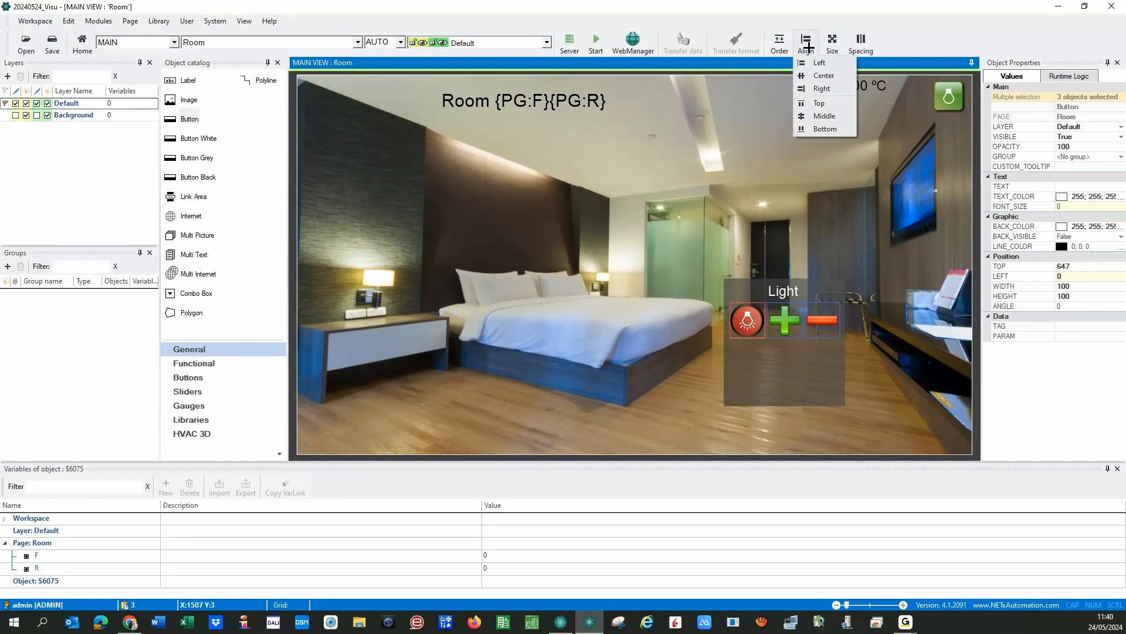
click(861, 43)
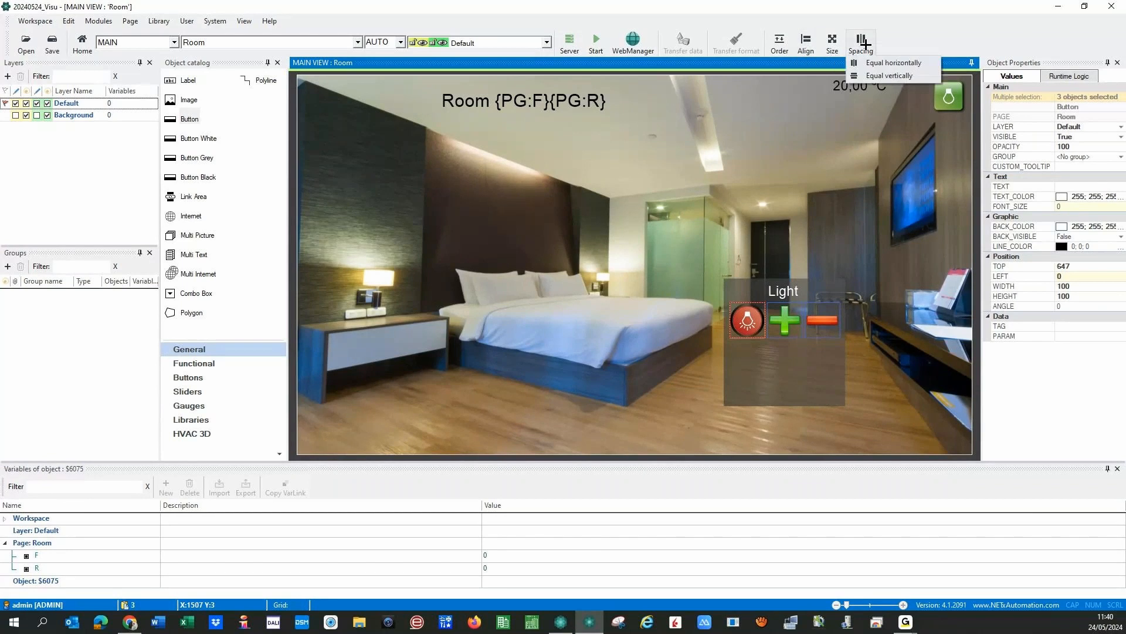
click(877, 75)
click(860, 44)
click(613, 362)
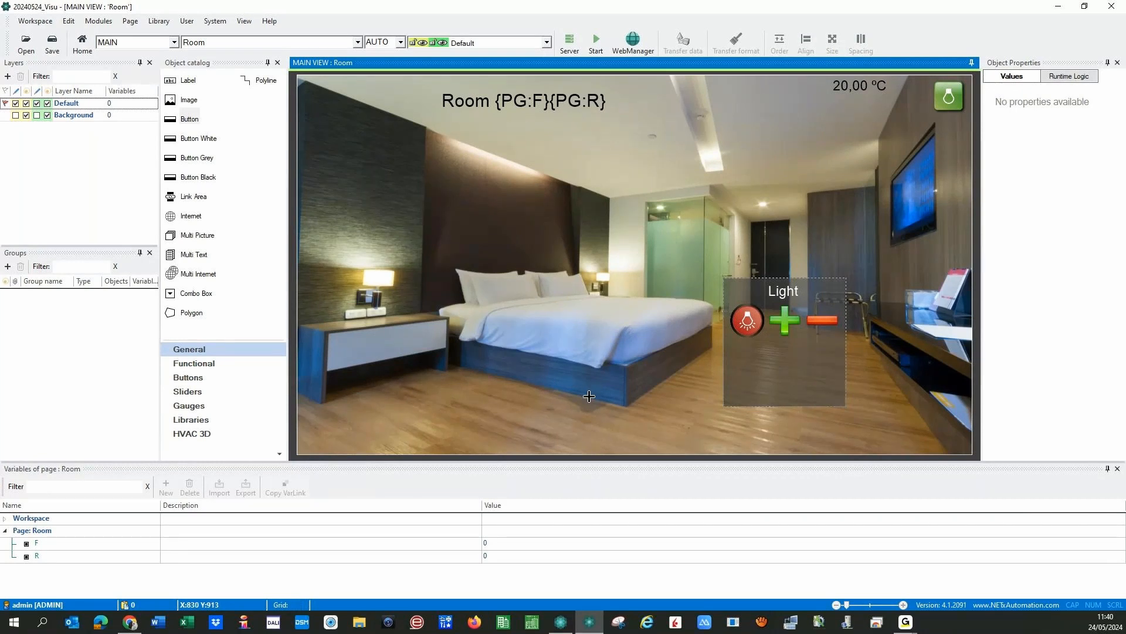
Step: Add a horizontal 3D bar slider over the bed, sized about 273 by 60, at about top 706, left 801
click(216, 391)
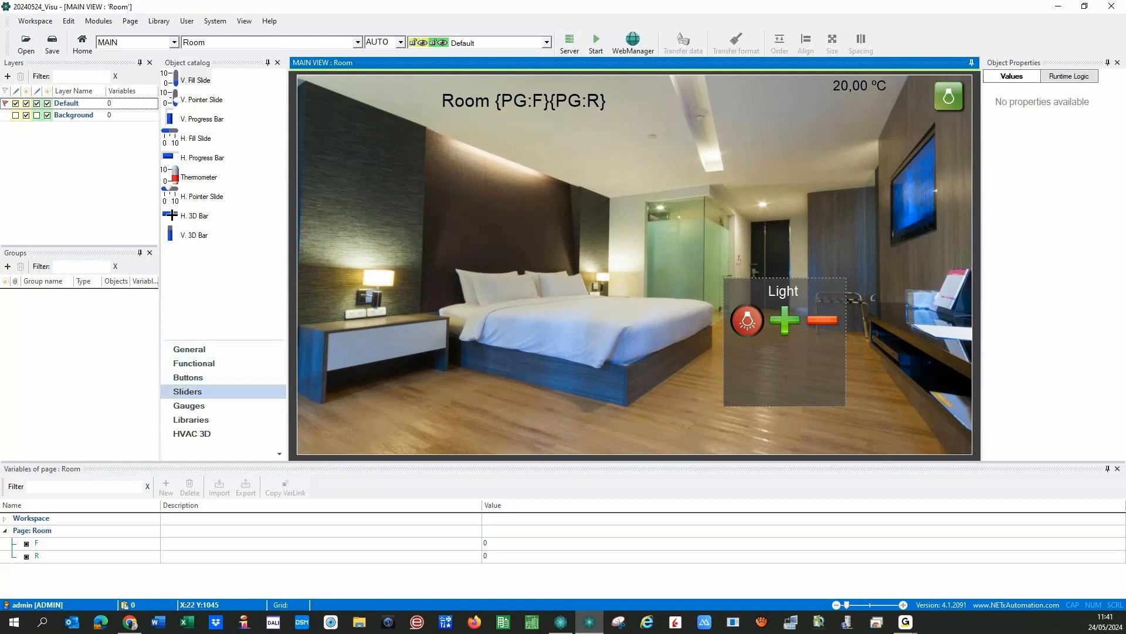
drag(170, 215, 584, 341)
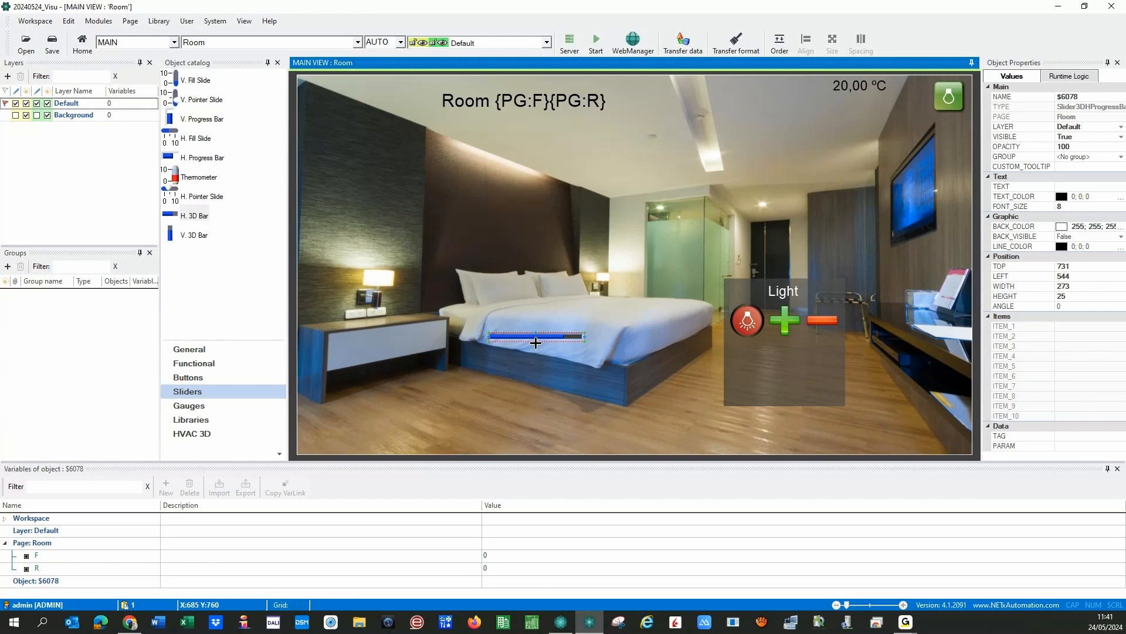
drag(536, 343, 573, 346)
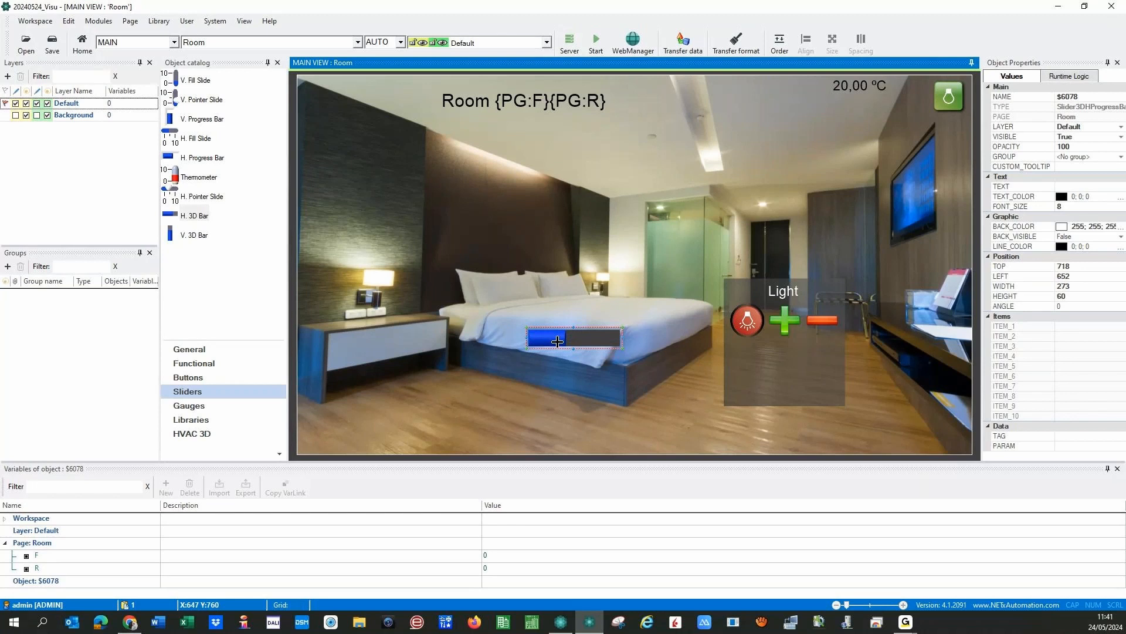
drag(558, 342, 573, 343)
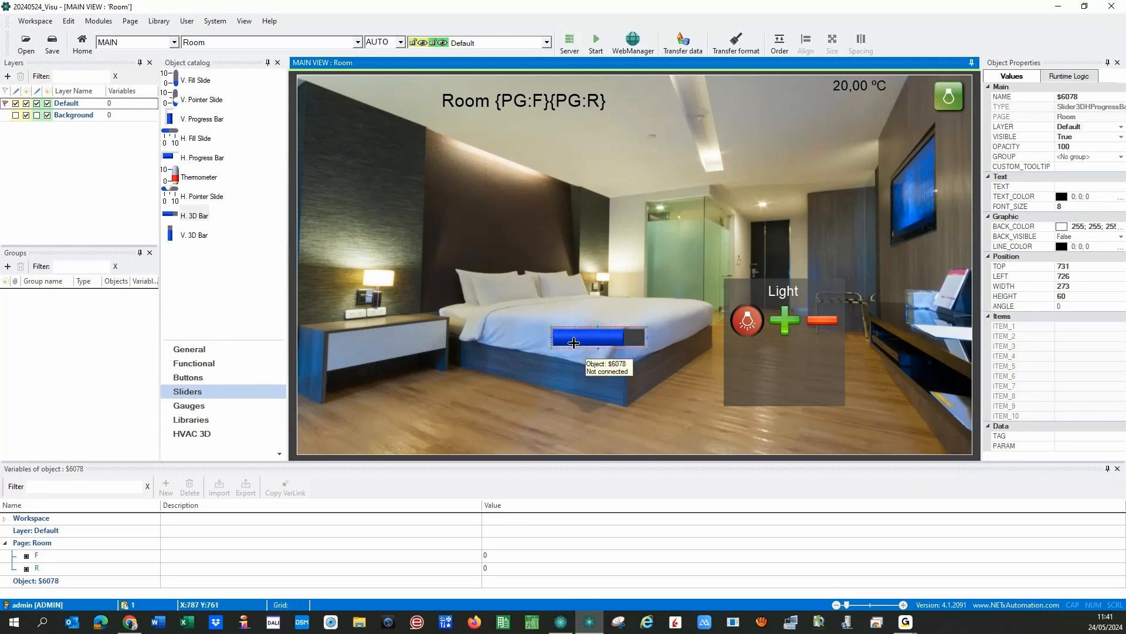
drag(574, 342, 601, 339)
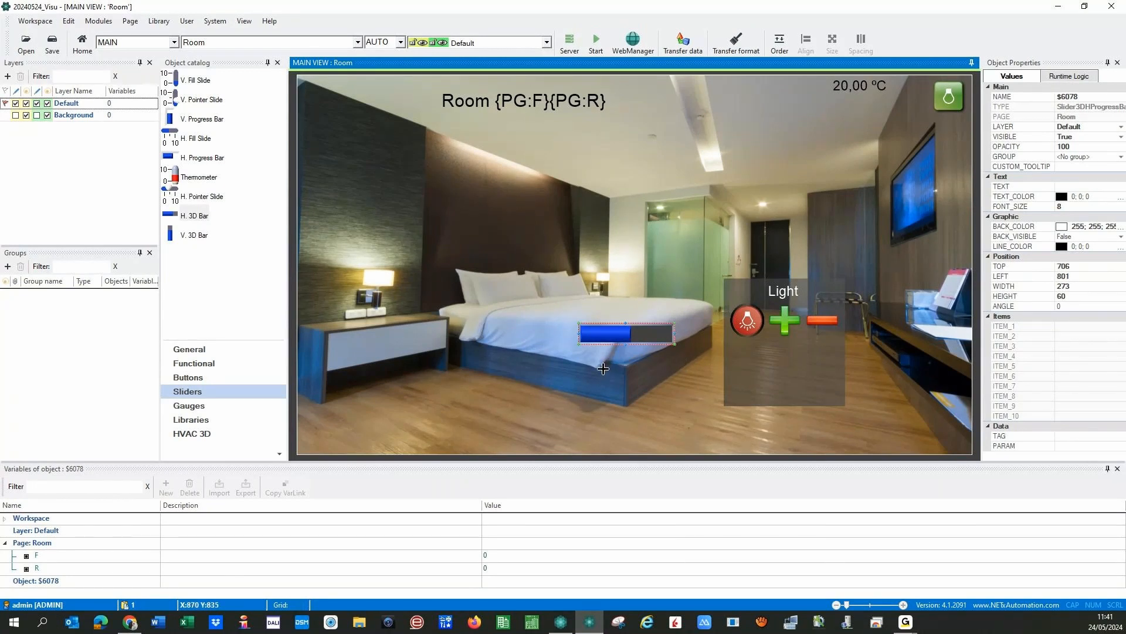
Step: Set the slider's fill color to yellow, its interior color to light grey and its background to transparent
double_click(591, 337)
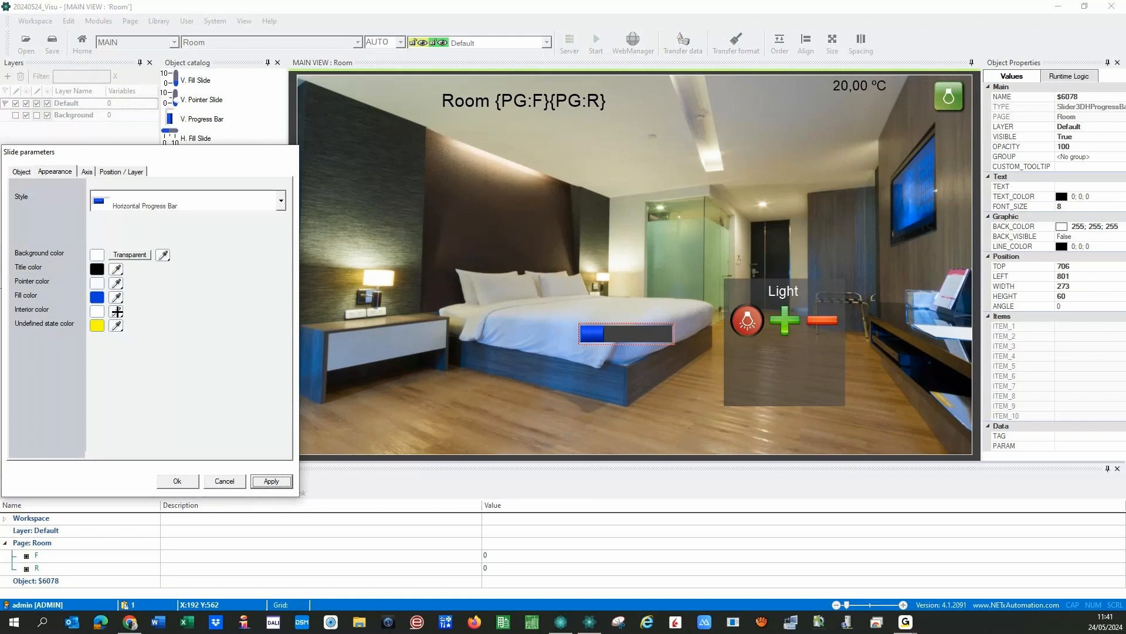
click(97, 298)
click(104, 375)
click(96, 311)
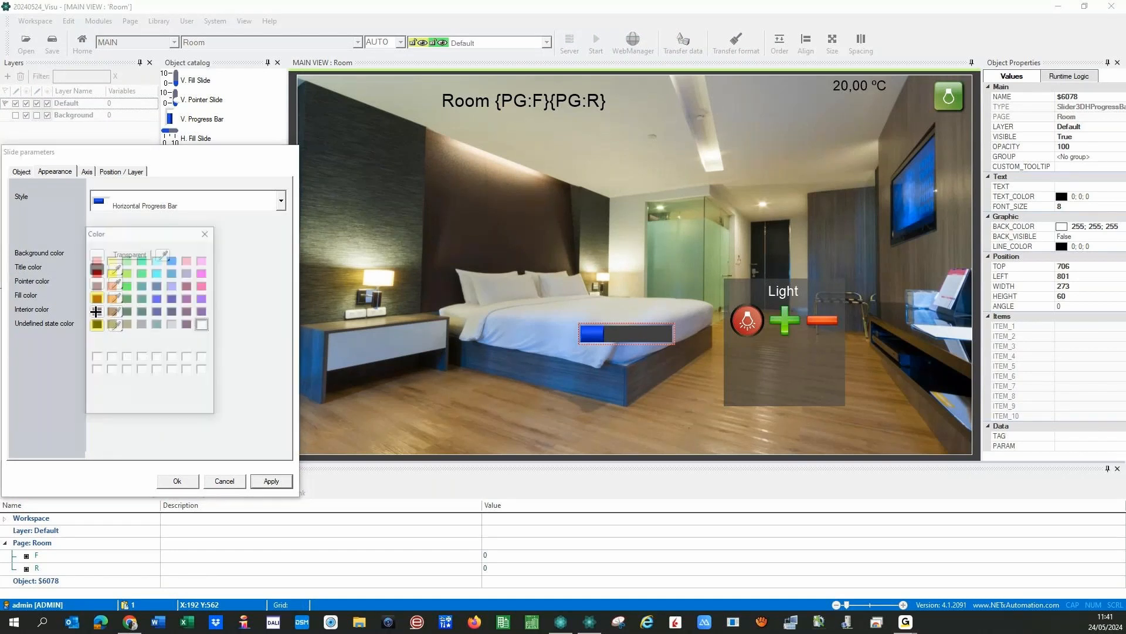
click(170, 324)
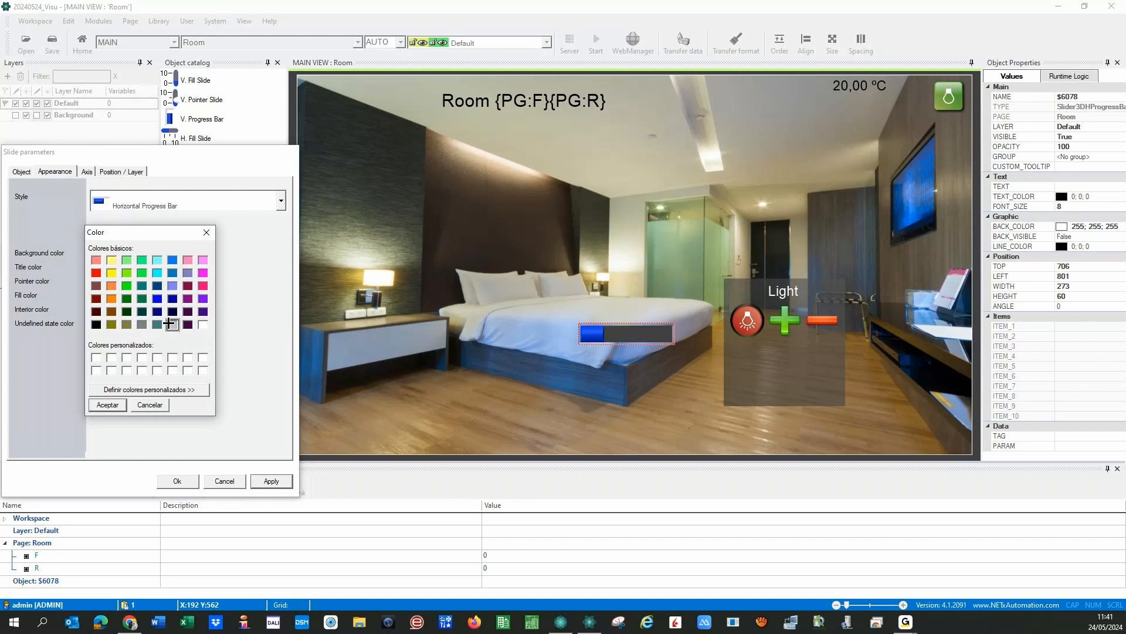
click(107, 404)
click(252, 480)
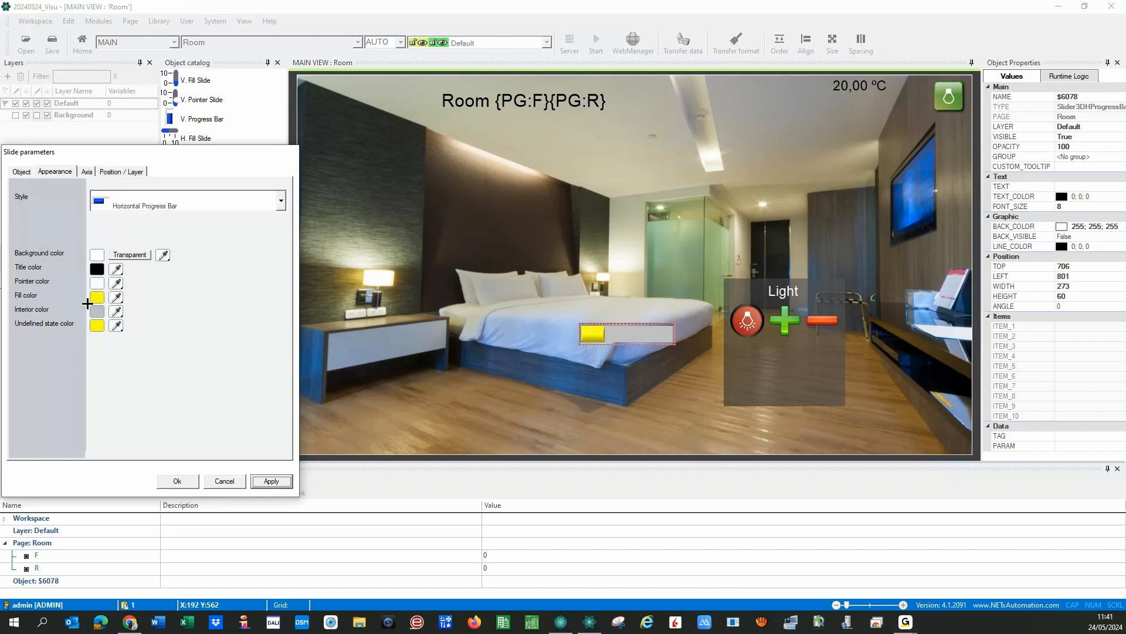
click(130, 255)
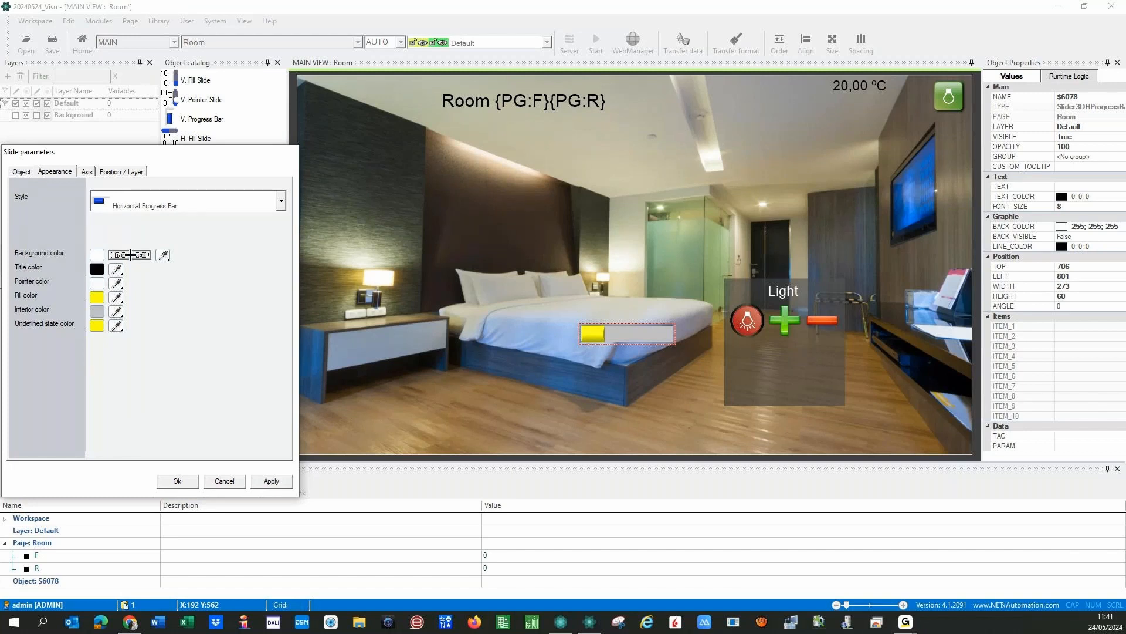
click(270, 478)
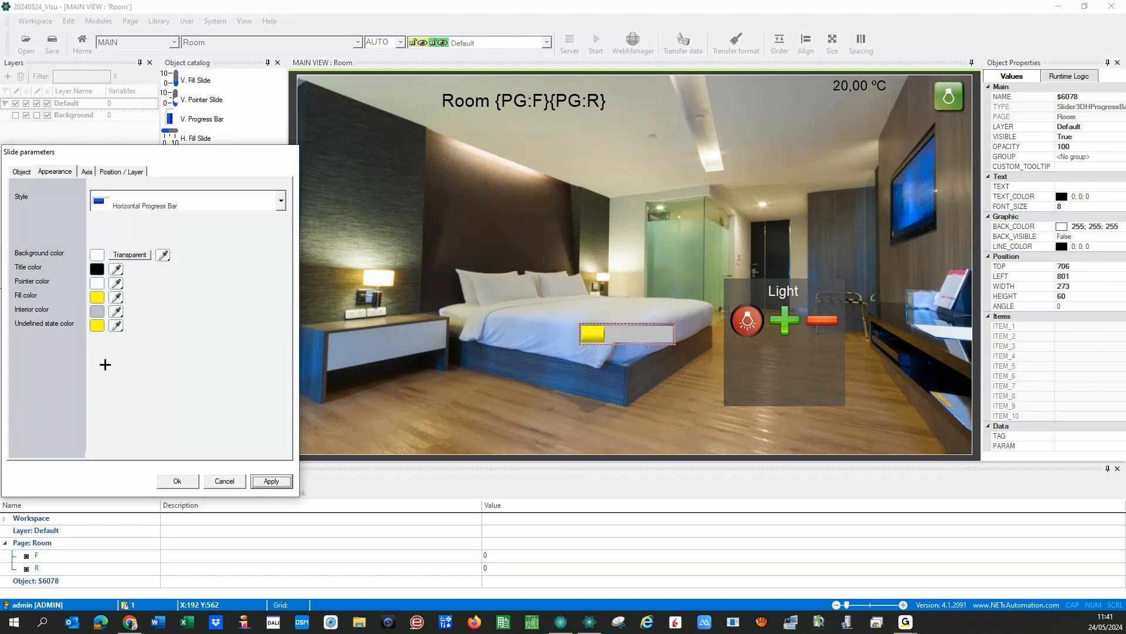
Step: Try the Horizontal Fill Slide style on the slider
click(282, 201)
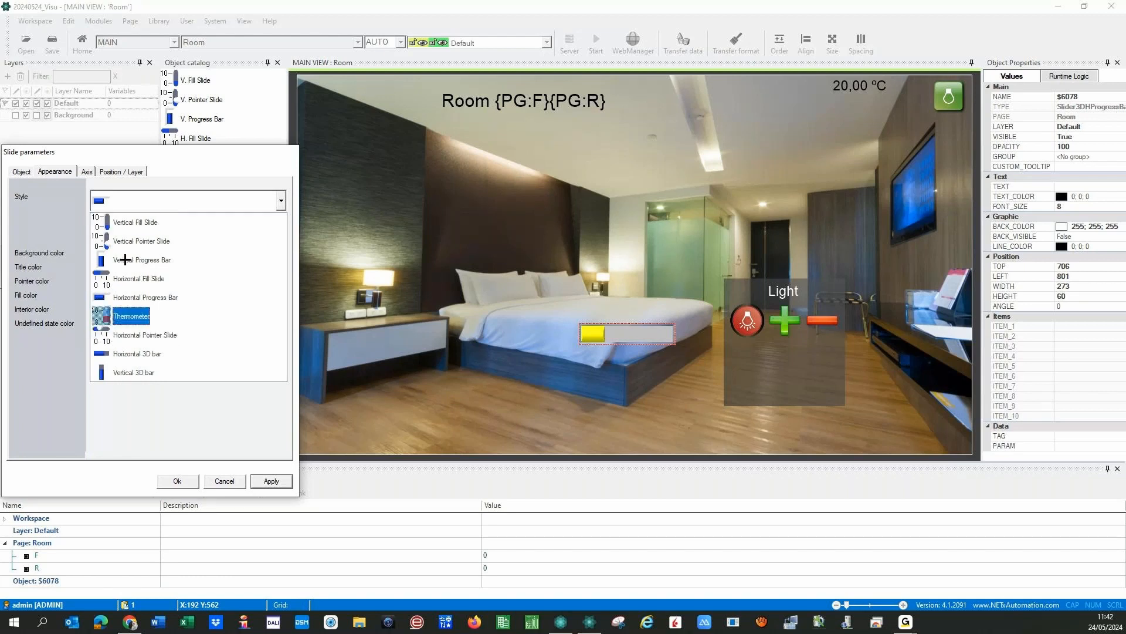
click(150, 427)
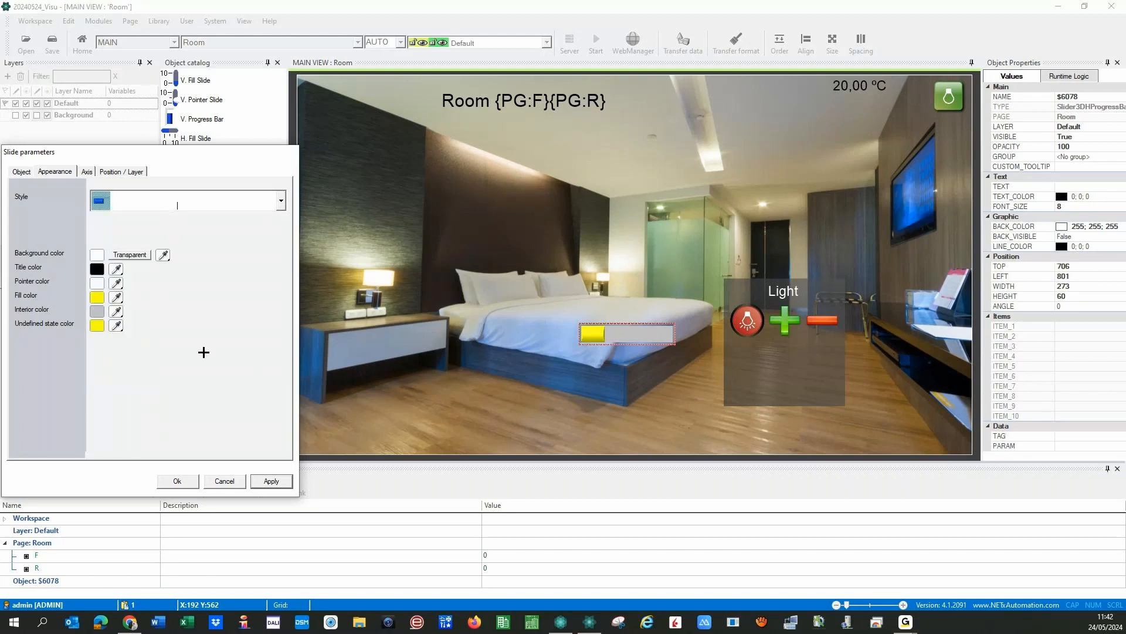
click(281, 203)
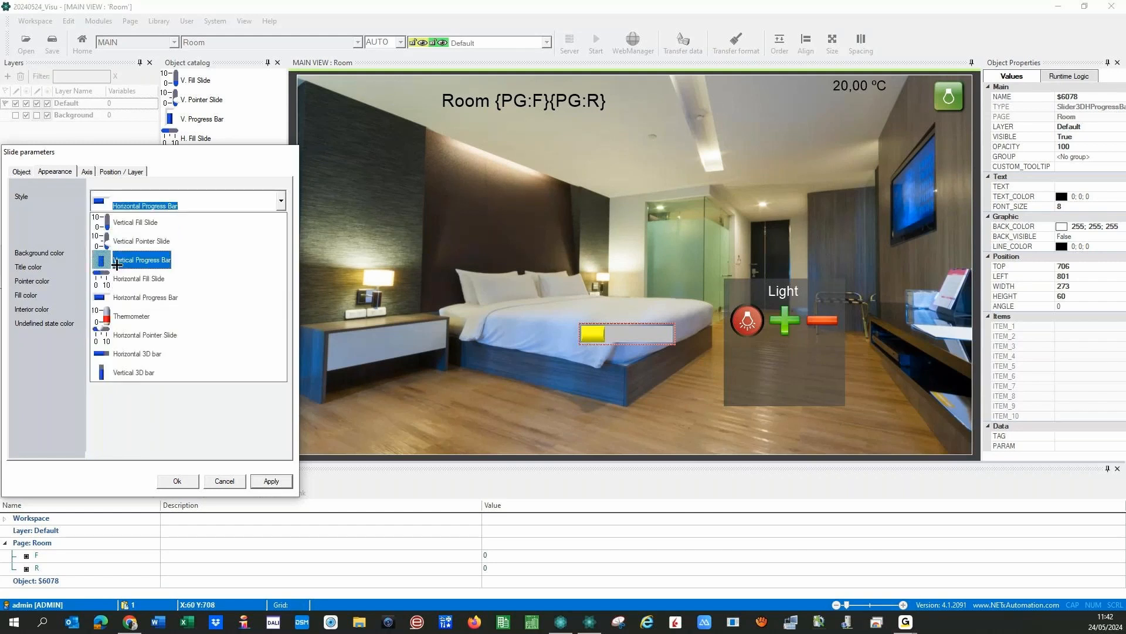
click(140, 278)
click(270, 481)
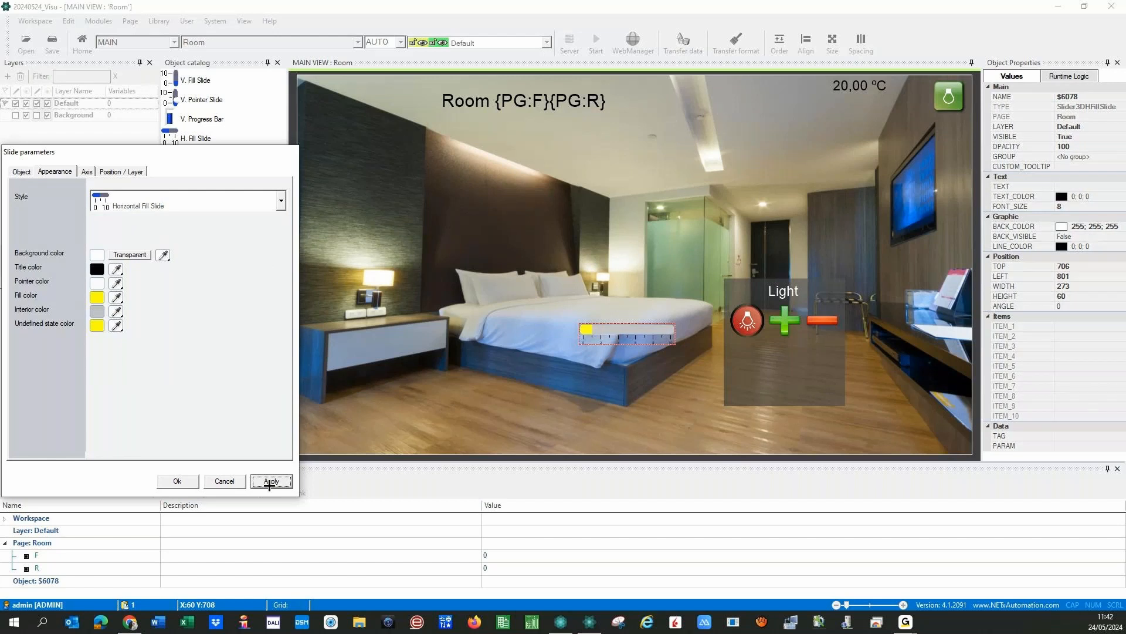
Step: Set the maximum value of the slider's axis to 100 and apply it
click(86, 171)
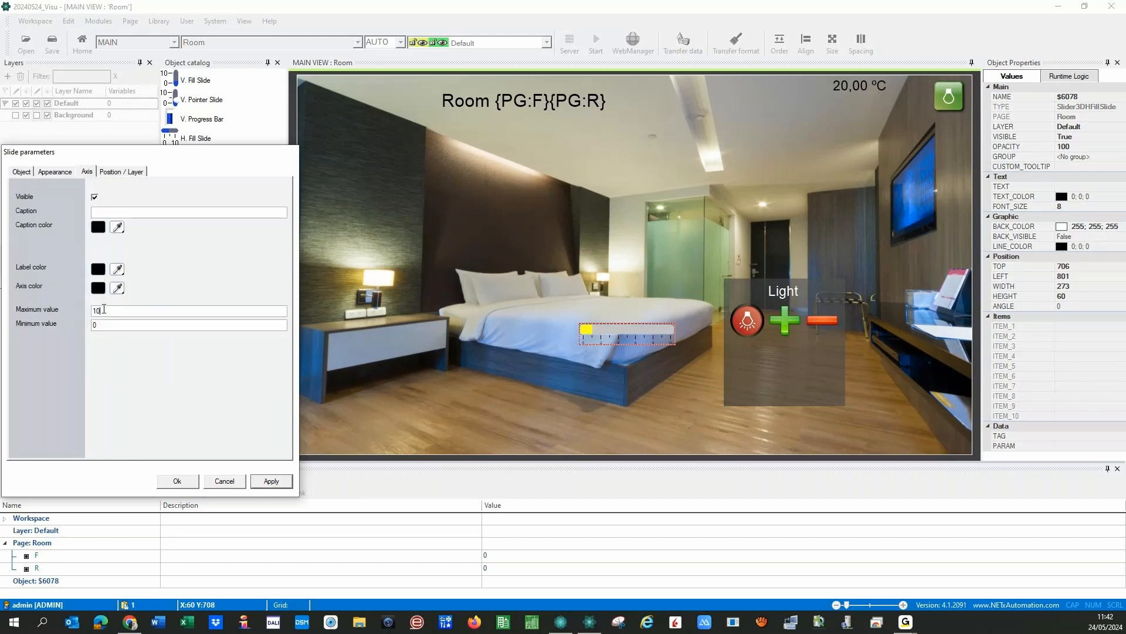
text(0)
click(267, 481)
Step: Set the slider's style to Horizontal 3D bar and turn off its axis visibility
click(59, 174)
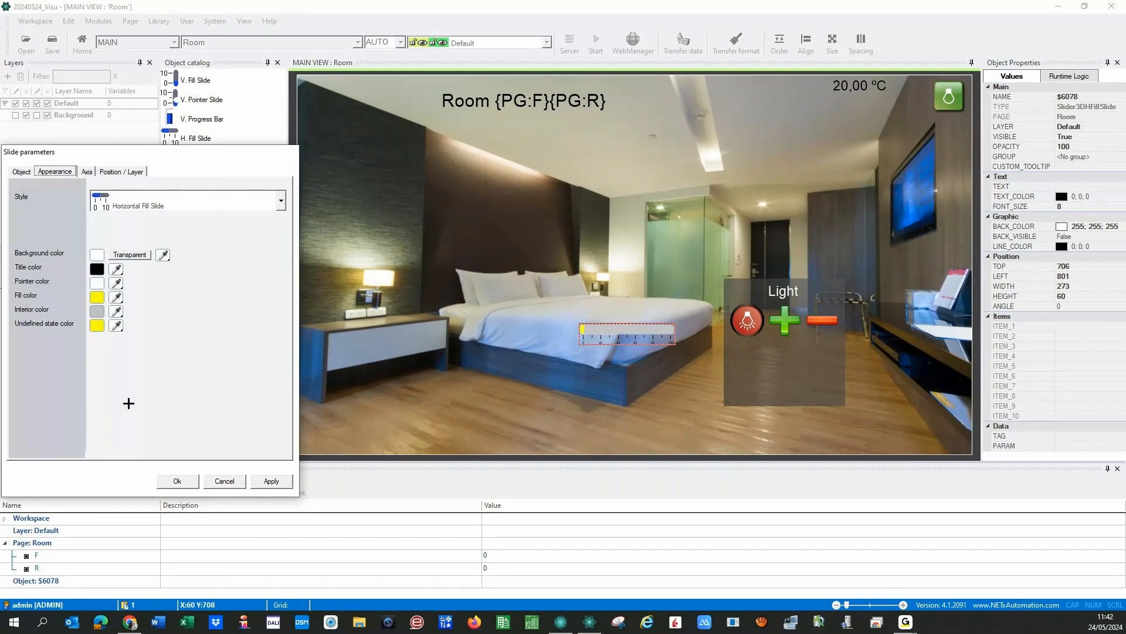
click(279, 203)
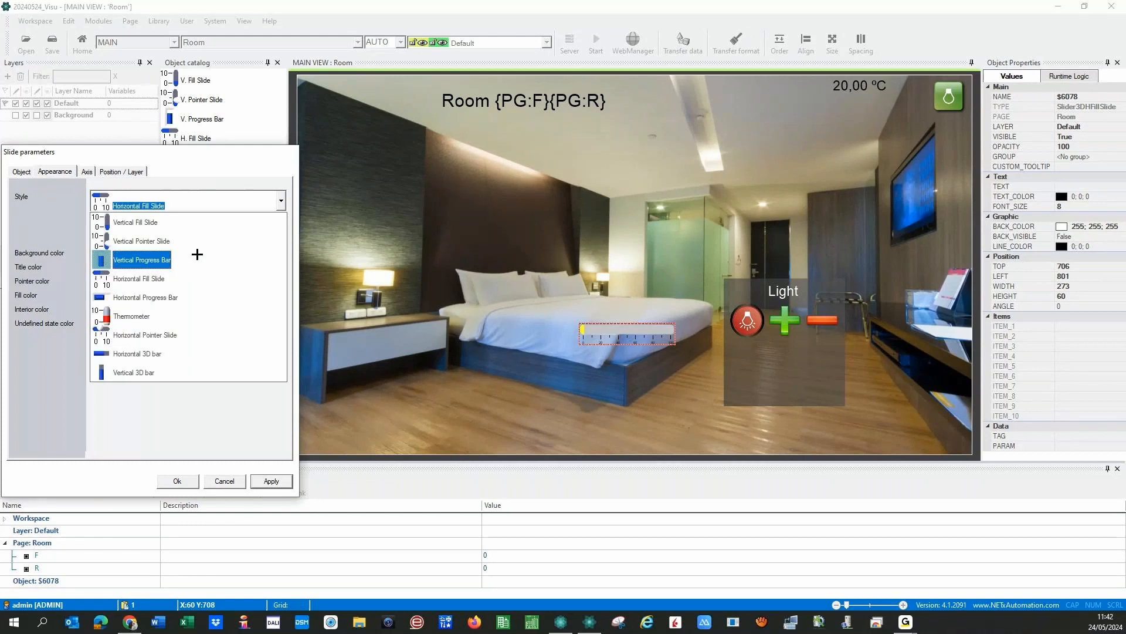
click(134, 353)
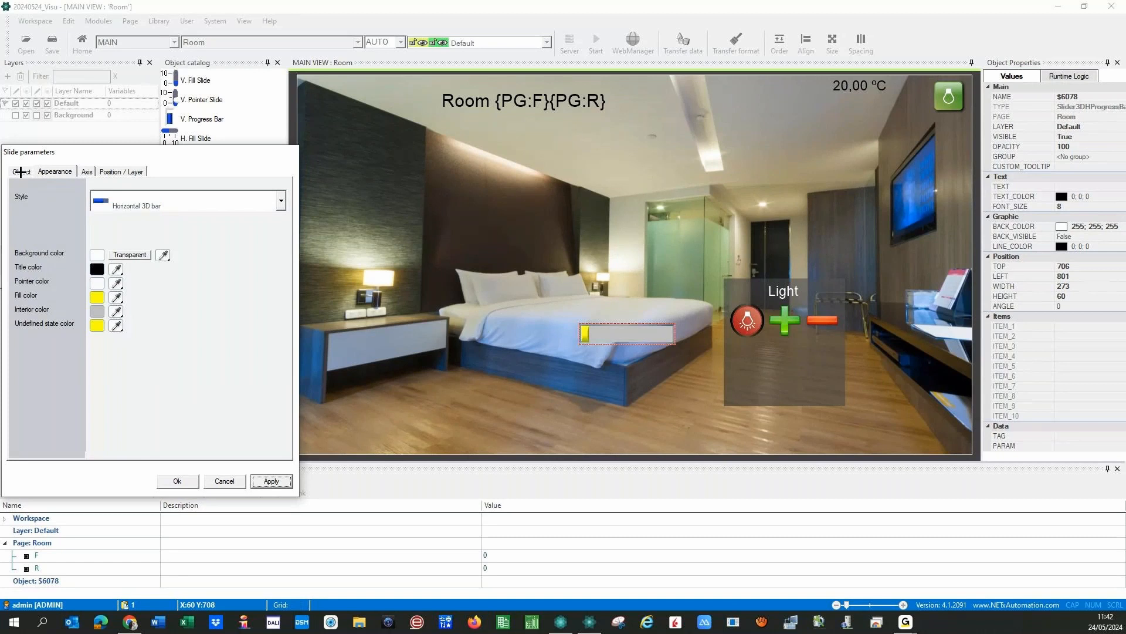
click(87, 171)
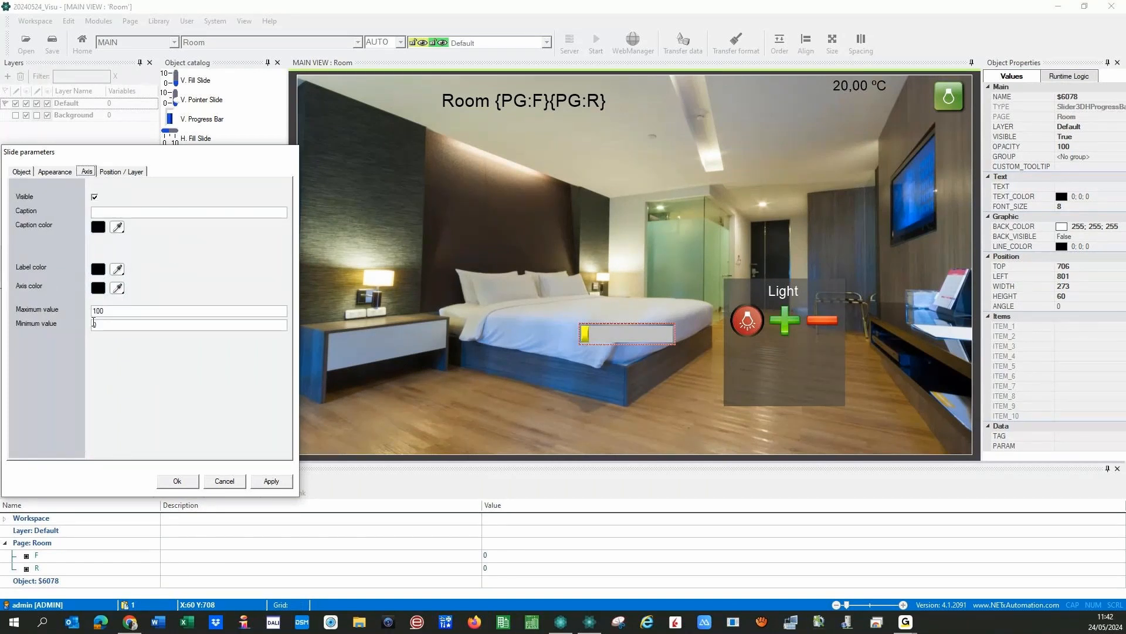
click(94, 197)
click(271, 480)
Step: Assign Room 0101\Lights\Value % Ceiling as the slider's first server item
click(23, 173)
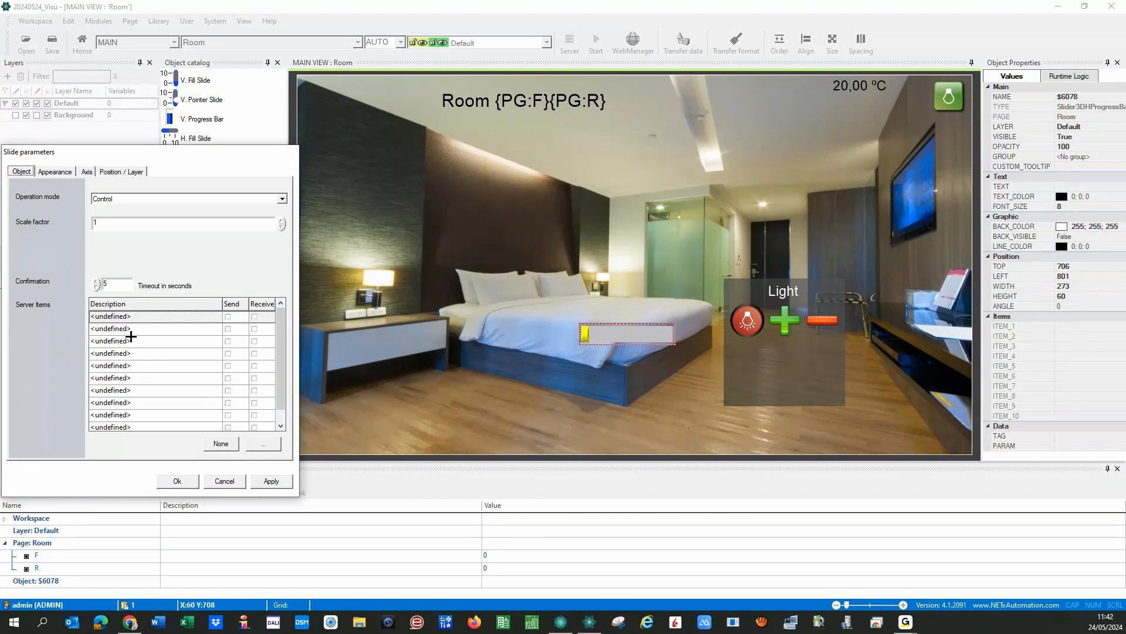
click(258, 443)
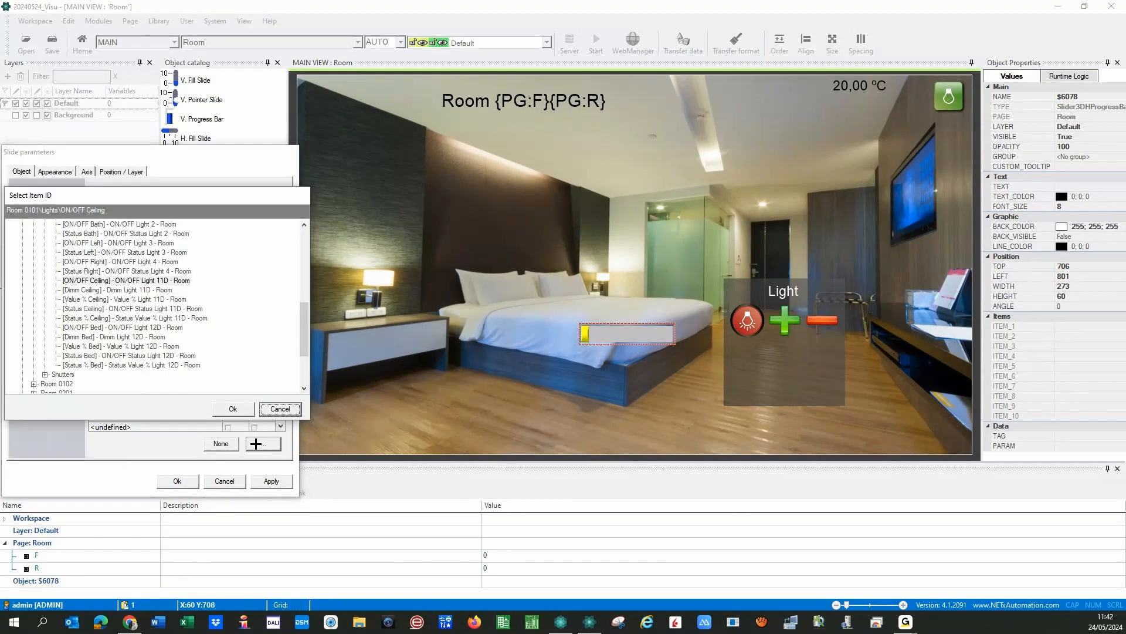
click(123, 299)
click(228, 410)
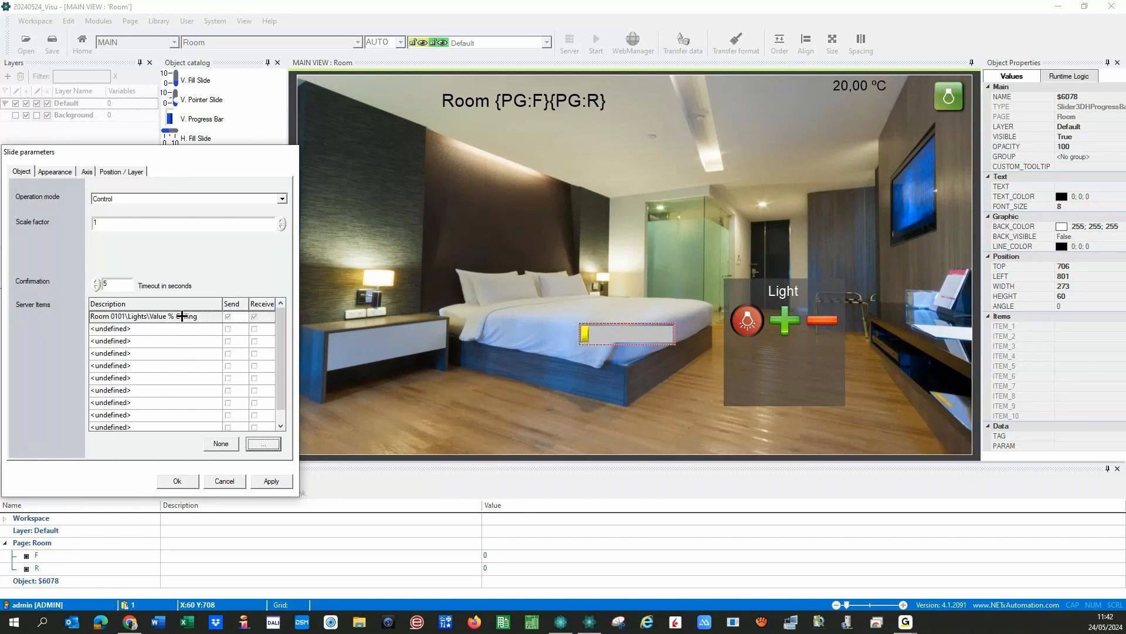
Step: Add receive-only Room 0101\Lights\Status % Ceiling as the second server item and move the slider below the popup buttons, at about top 760, left 1248
double_click(193, 316)
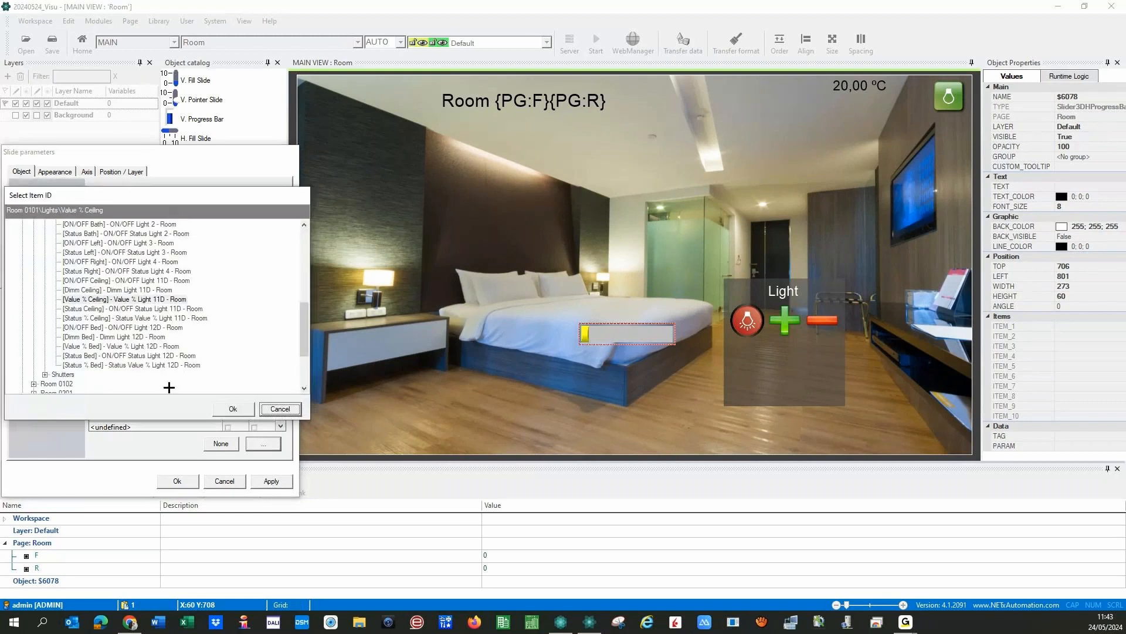
click(118, 318)
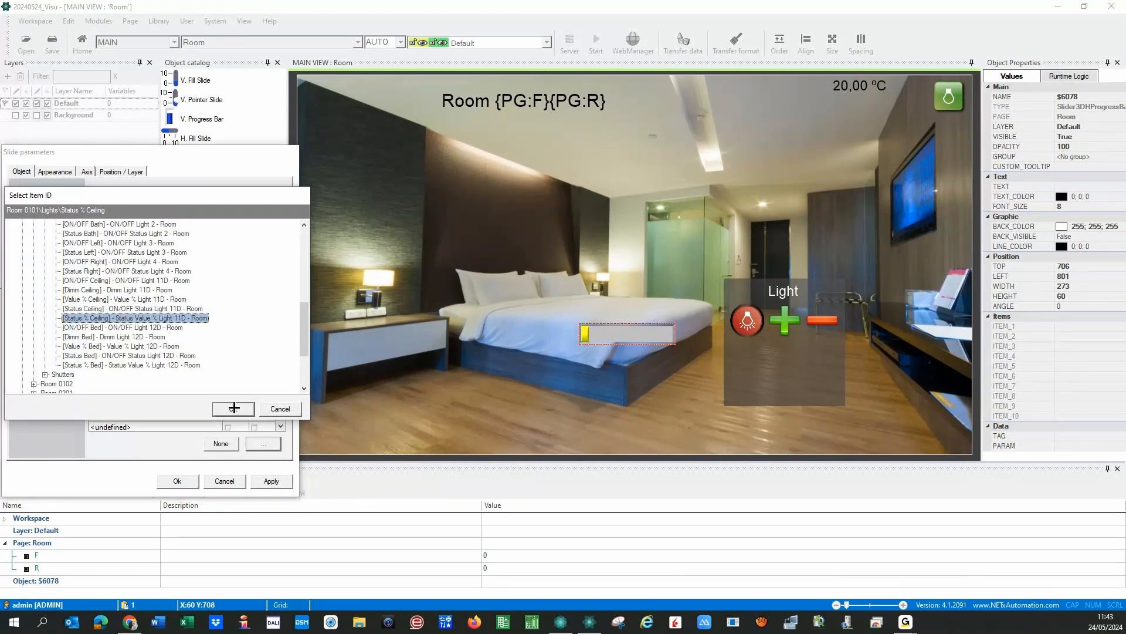
click(234, 408)
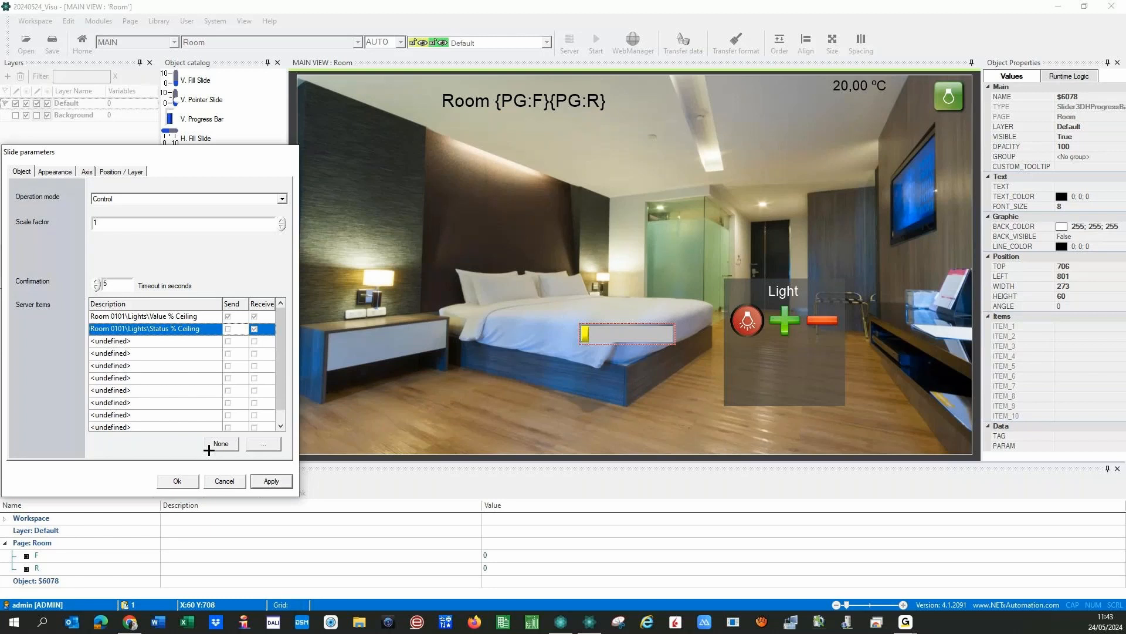
click(172, 484)
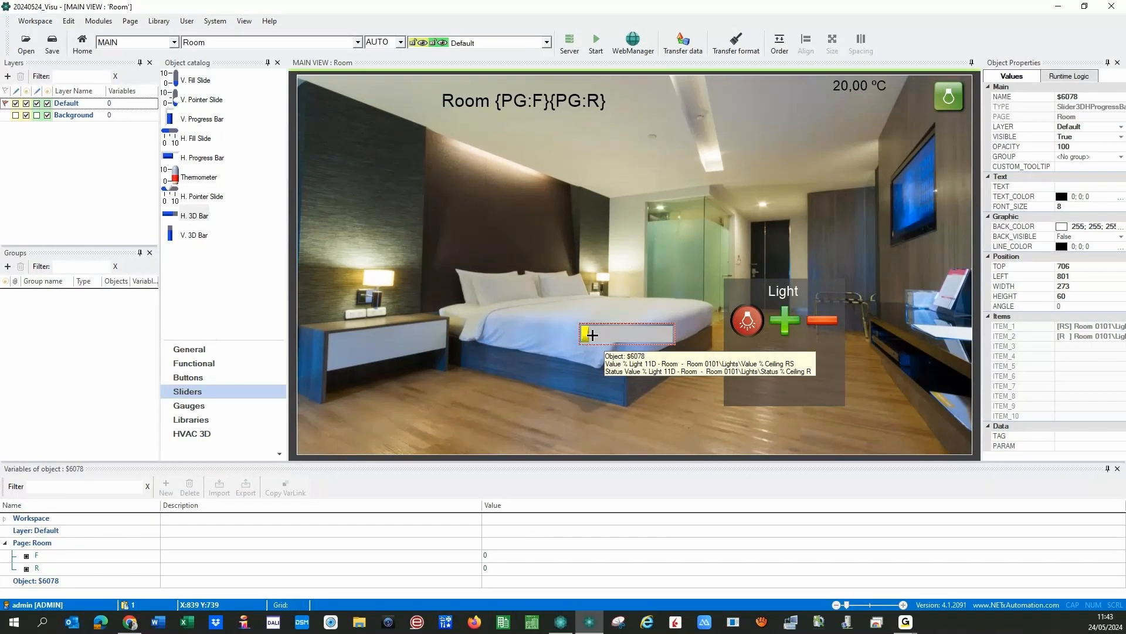
drag(592, 334, 752, 354)
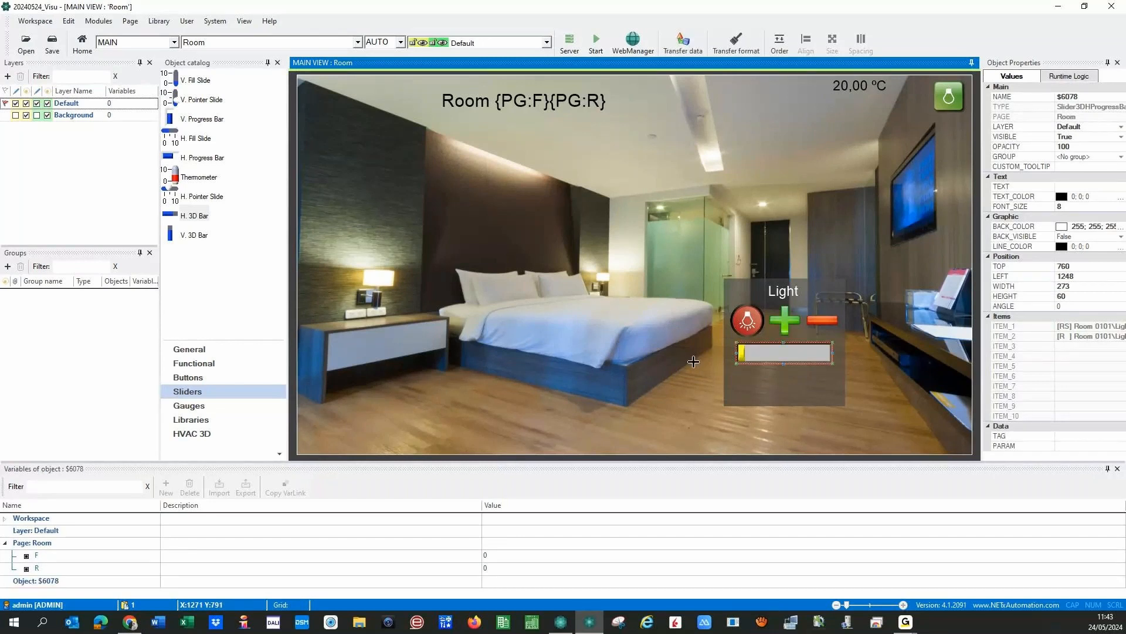
Step: Place a new label below the slider in the popup, at about top 833, left 1314
click(604, 375)
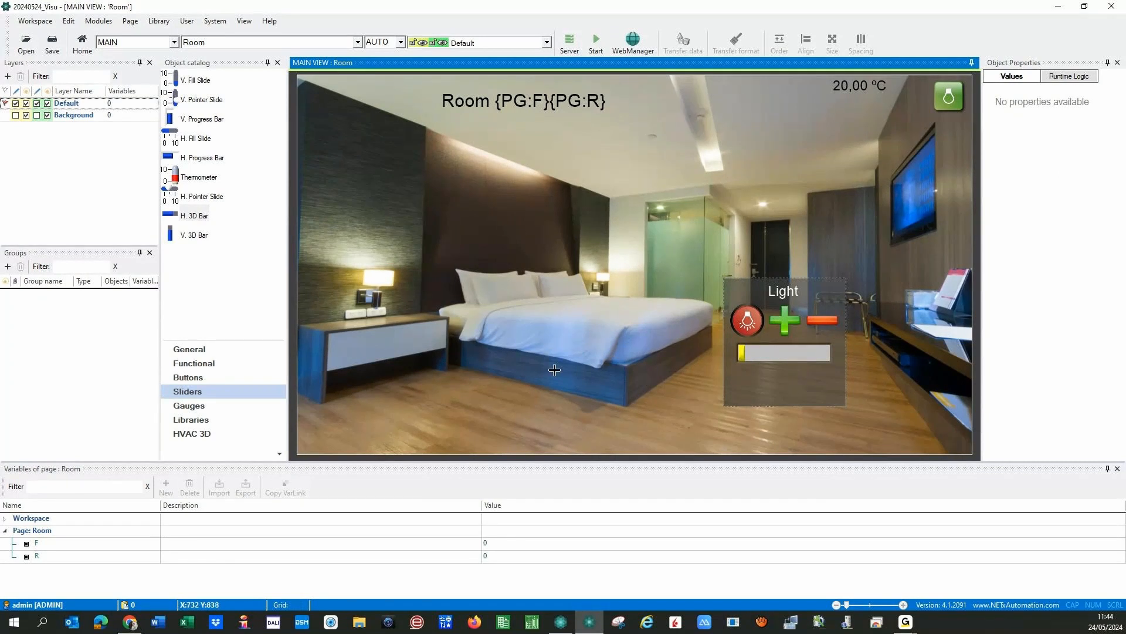
click(187, 350)
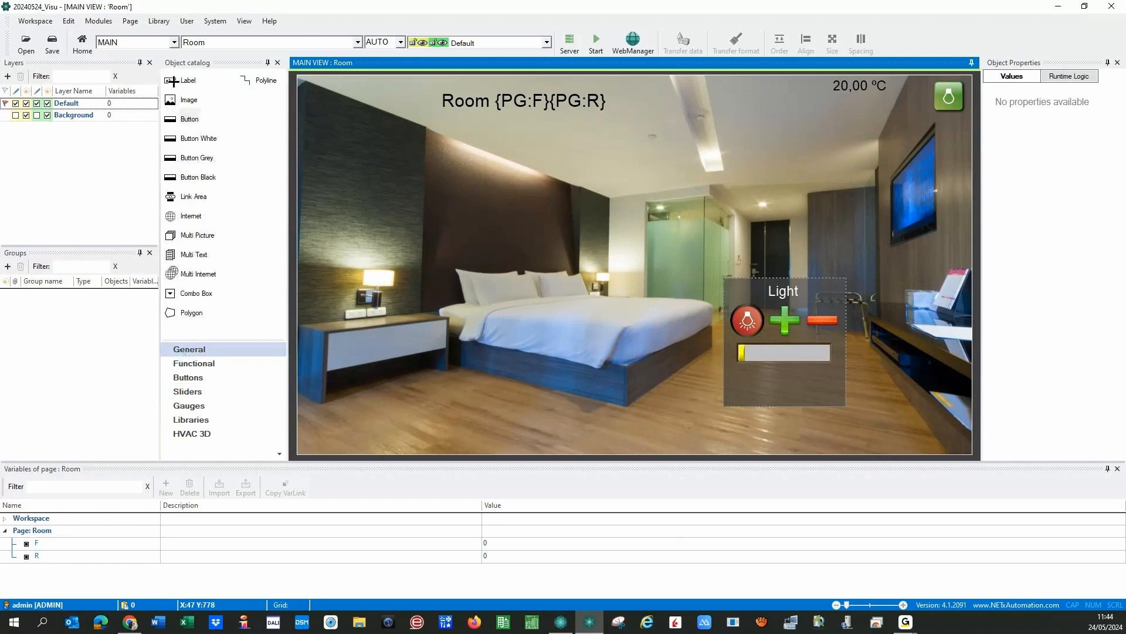
drag(178, 83, 783, 373)
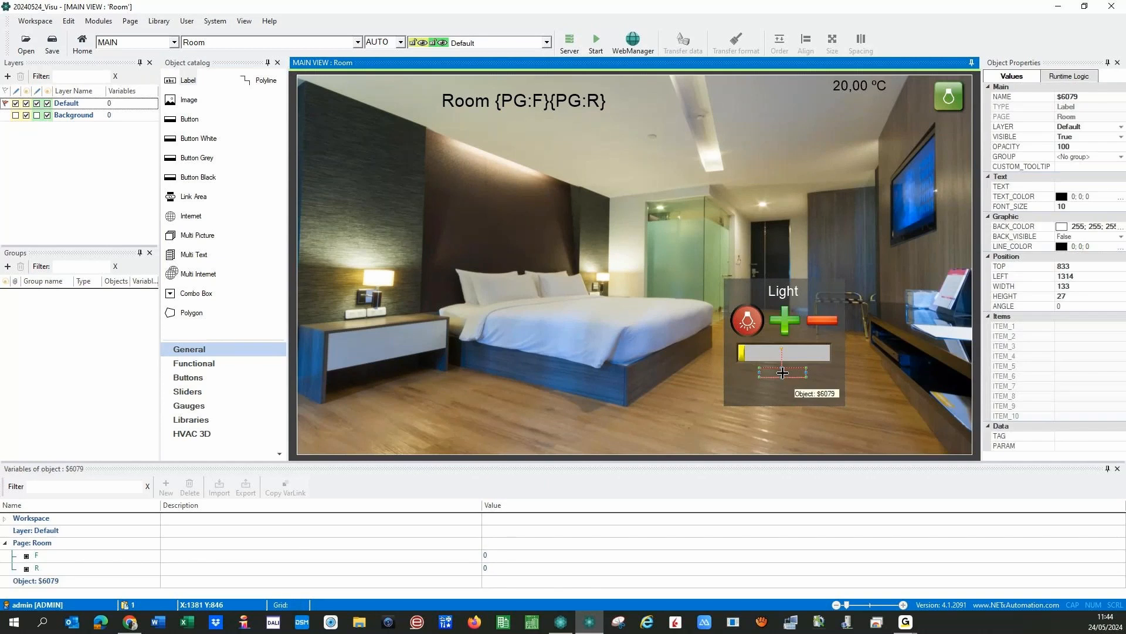
Step: Set the new label's text to Current percentage, with auto-sized font and white text color
double_click(782, 373)
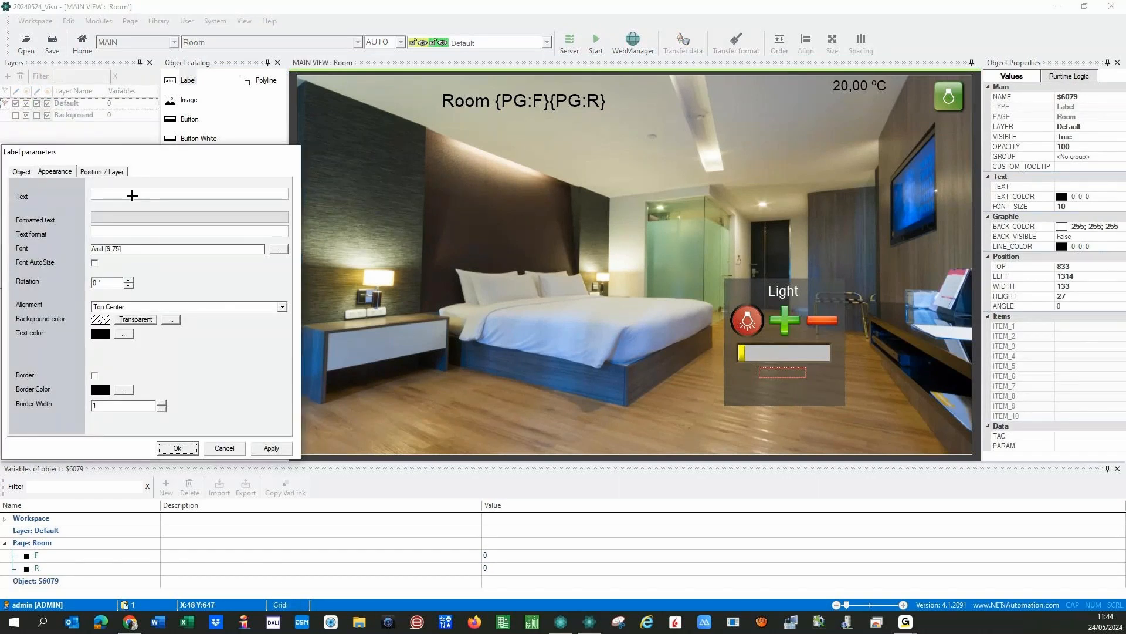
click(115, 197)
text(Cur)
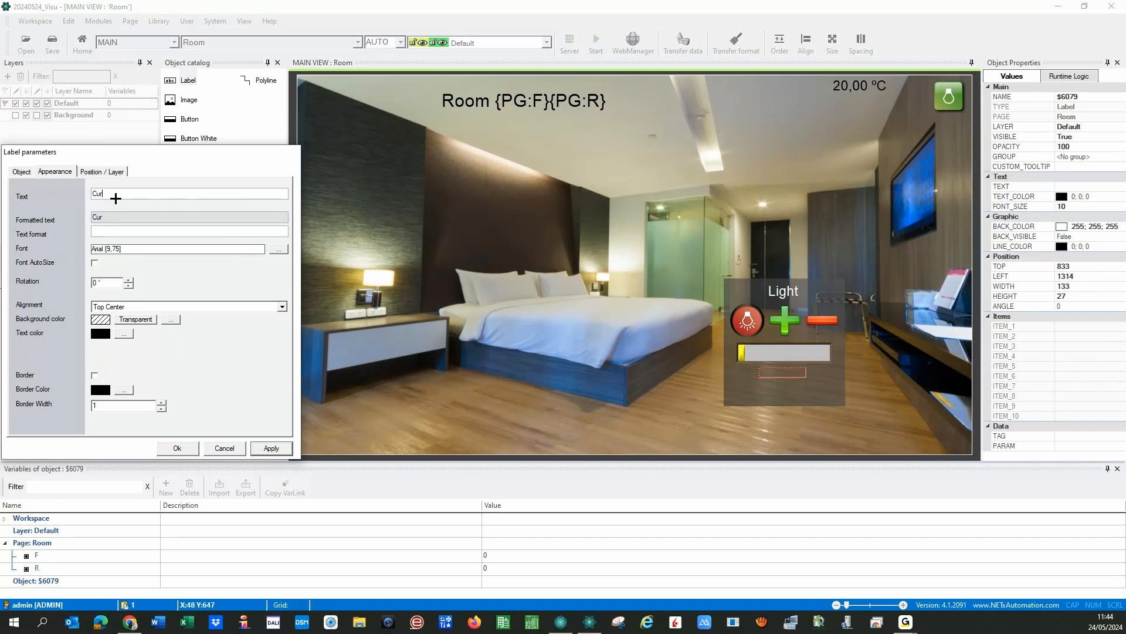
text(rent percentage)
click(124, 333)
click(205, 306)
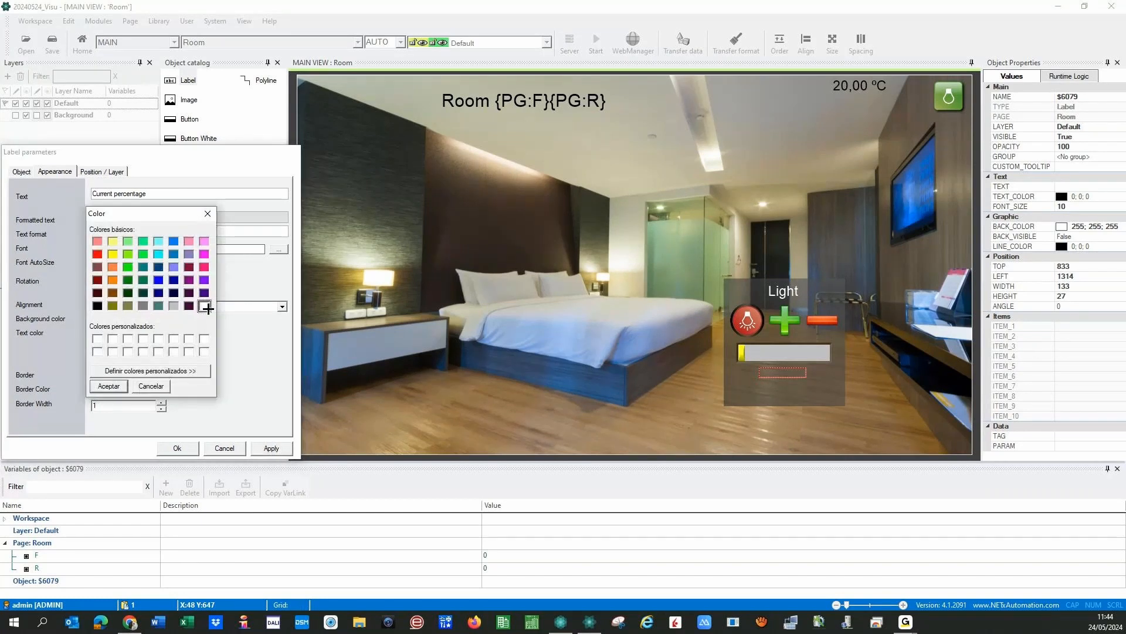
click(97, 386)
click(177, 447)
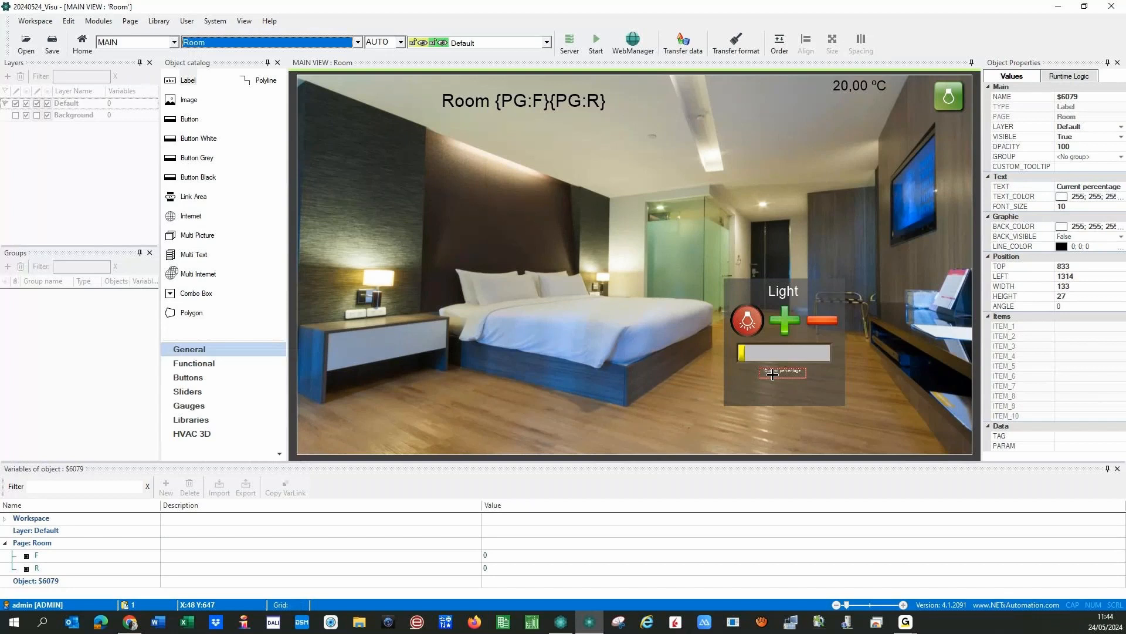
Step: Enlarge the Current percentage label to about 255 by 48 and center it directly beneath the slider
click(773, 374)
drag(778, 374, 778, 376)
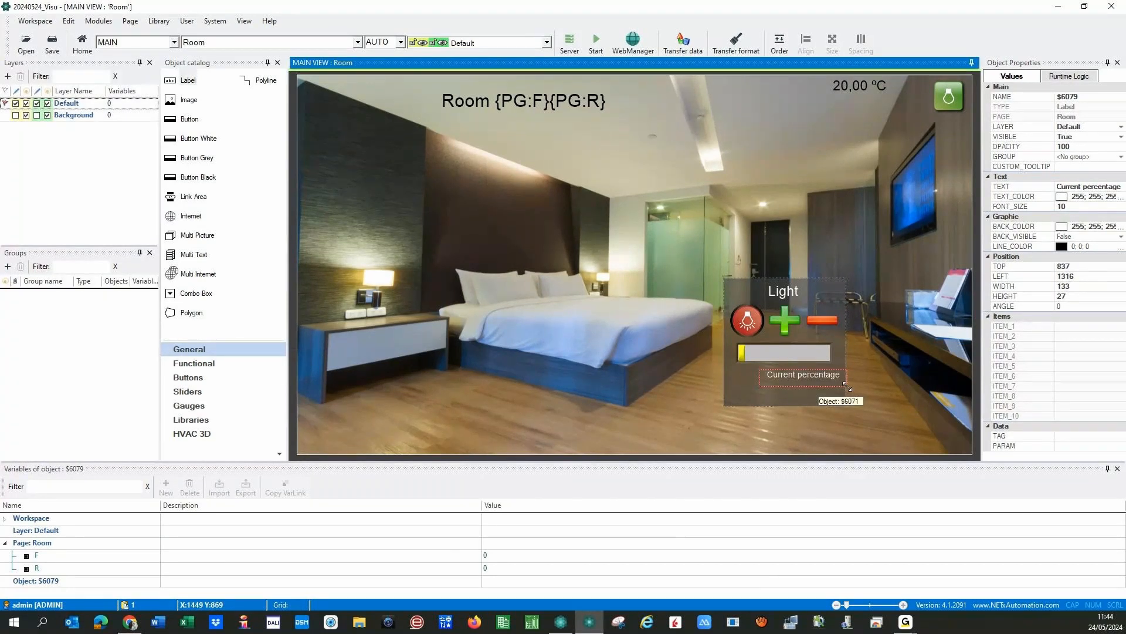
drag(832, 377, 740, 363)
click(626, 426)
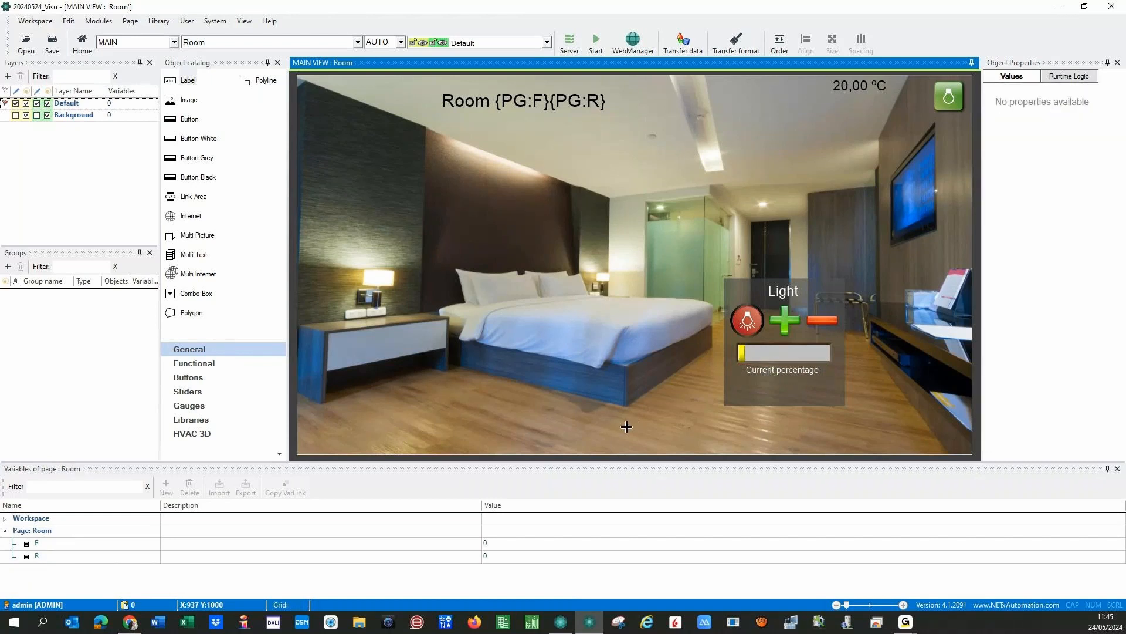
Step: Duplicate the Current percentage label below the original at about top 875, left 1254, and clear the copy's text
click(761, 375)
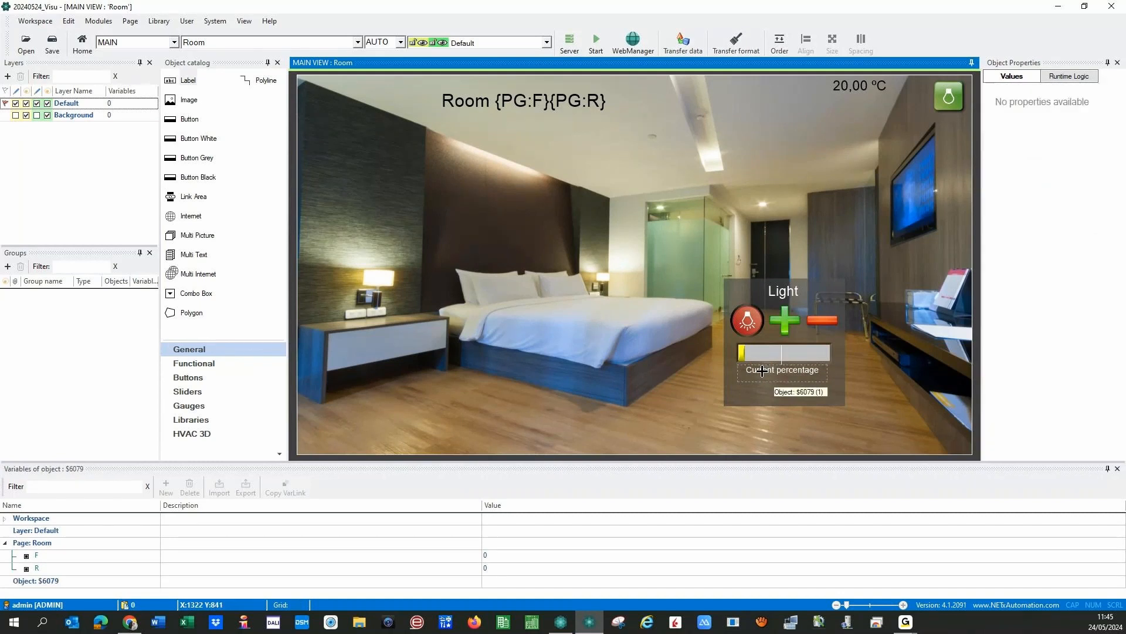
drag(762, 371, 764, 389)
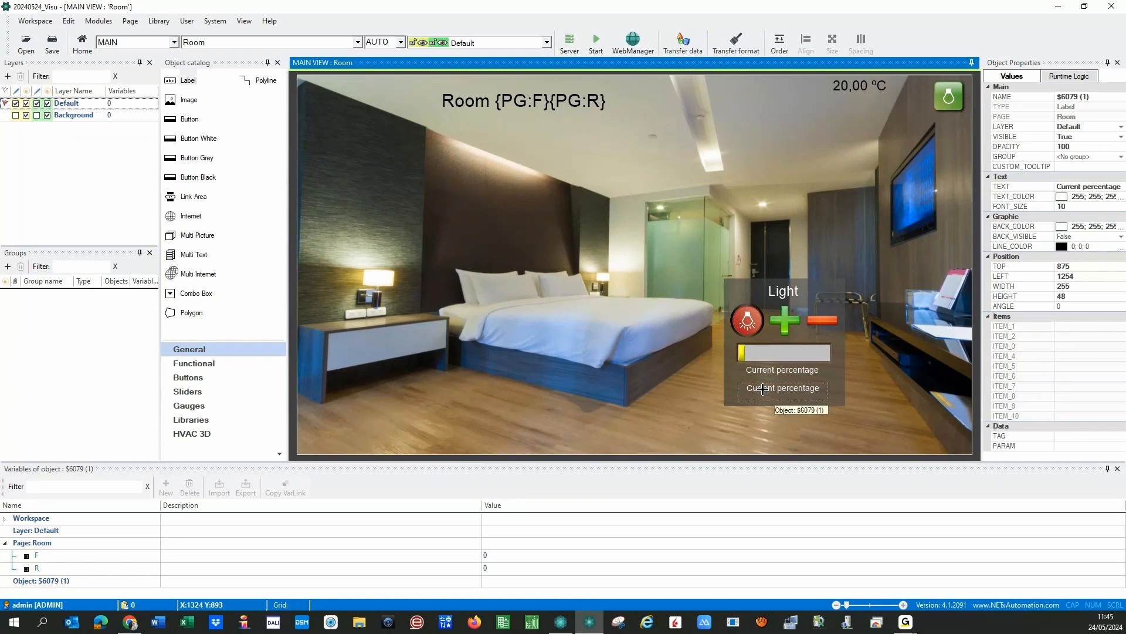
double_click(763, 389)
key(Delete)
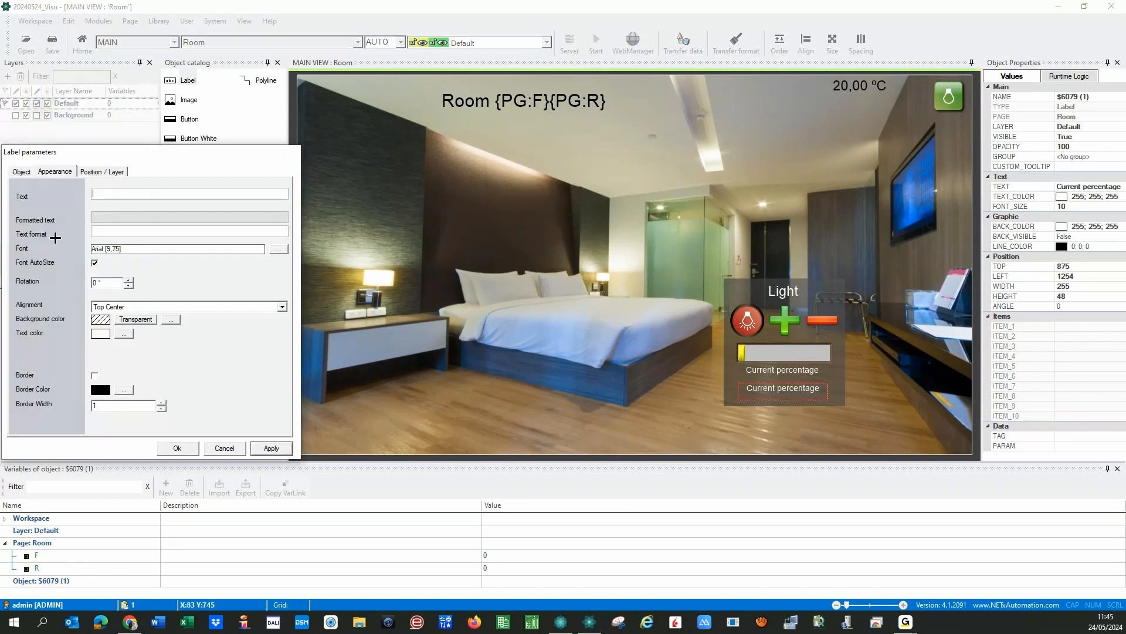
Step: Set the copied label's function to Indicator and assign Room 0101\Lights\Status % Ceiling as its server item
click(21, 171)
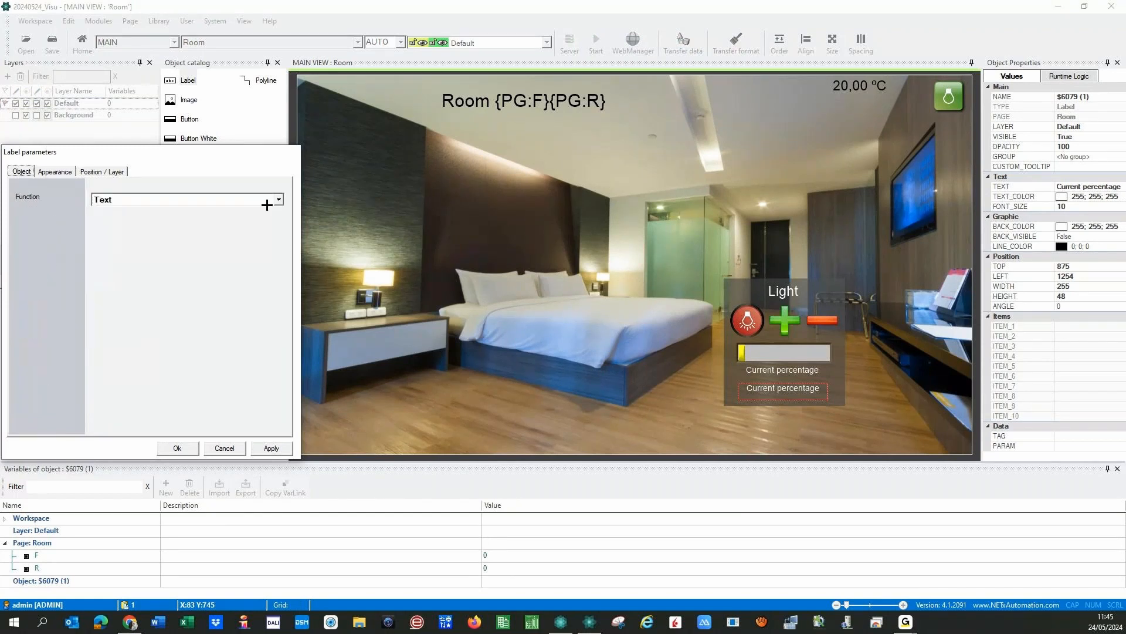
click(266, 202)
click(133, 221)
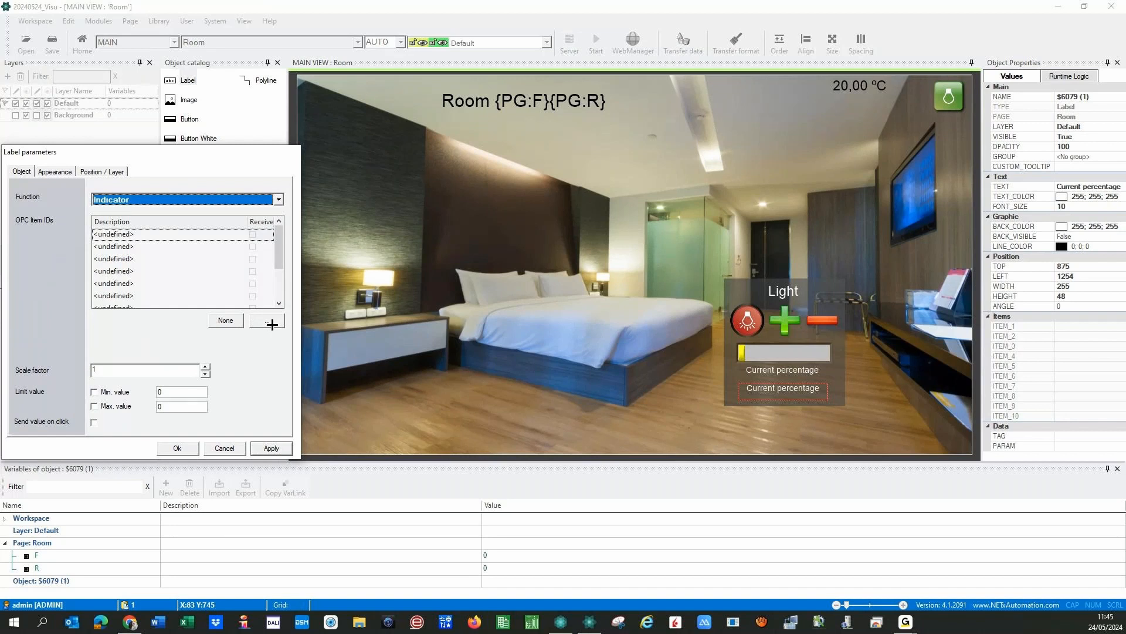
click(262, 321)
double_click(135, 318)
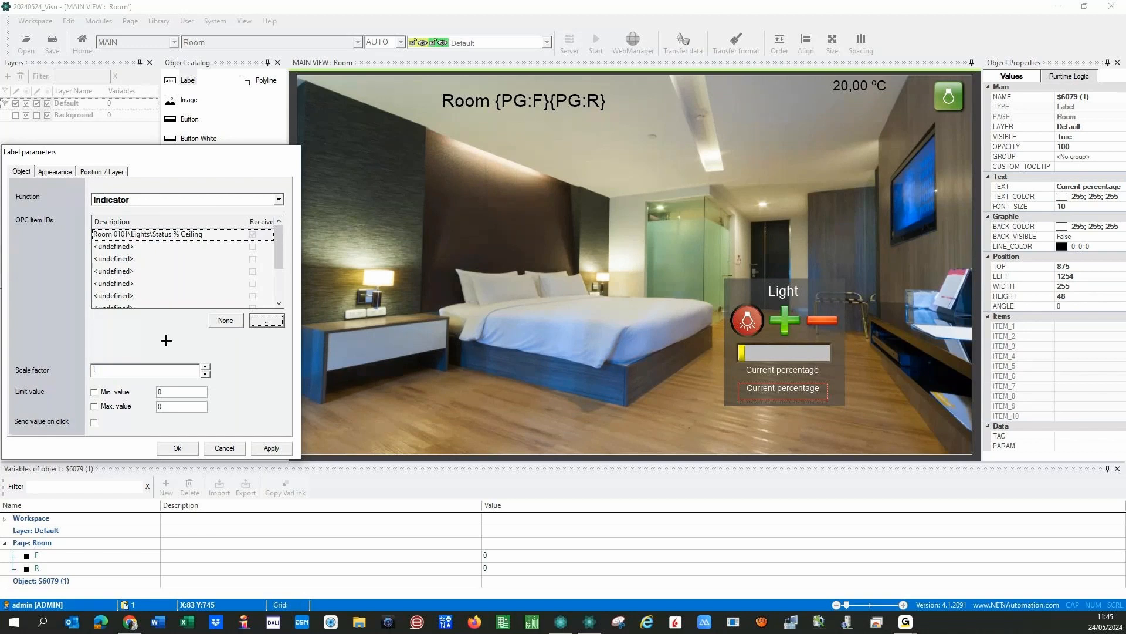
Step: Set the indicator label's text format to {0:0.0} % and apply it
click(55, 172)
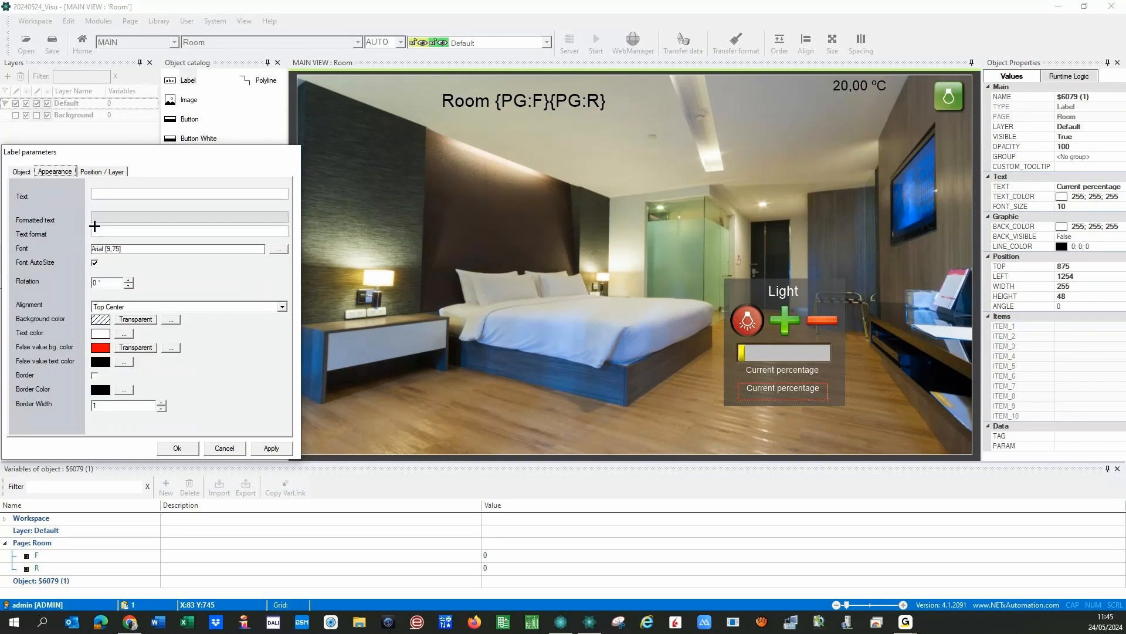
click(104, 230)
text({0:0.0} %)
click(271, 449)
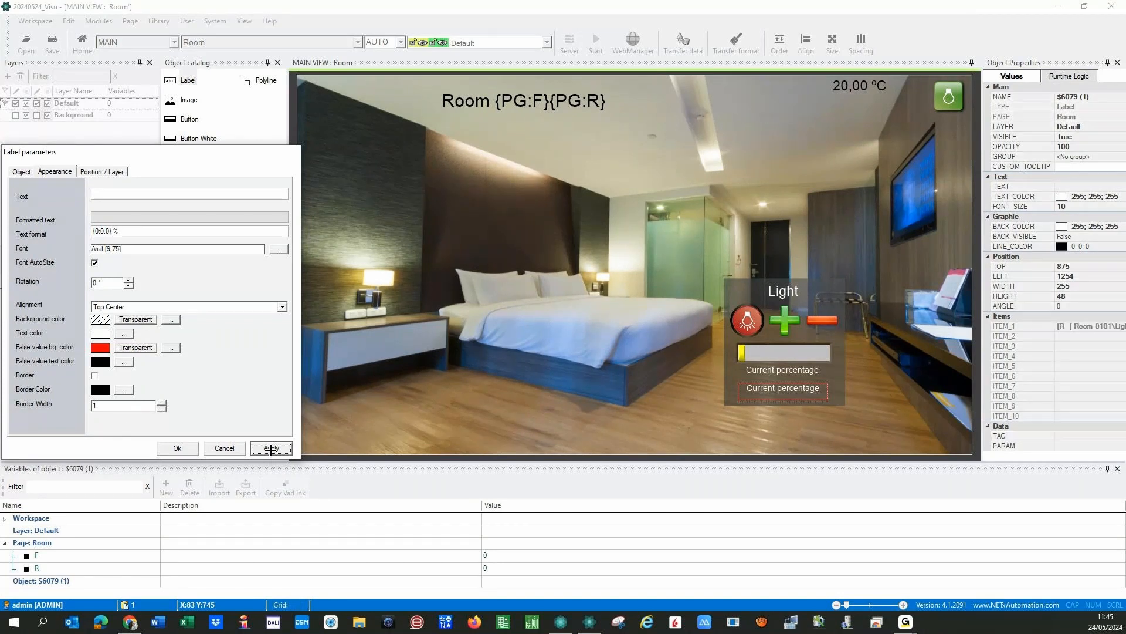
click(178, 449)
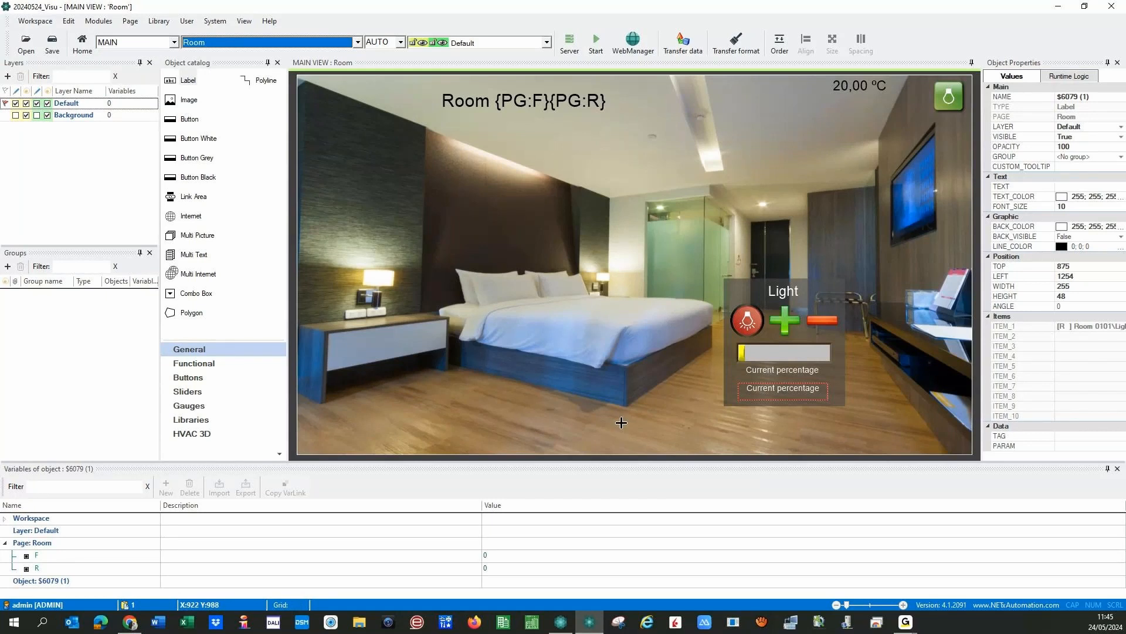
Step: Group all the light popup objects as a graphically fixed group named Light_control and shift the group slightly down
drag(711, 269, 864, 417)
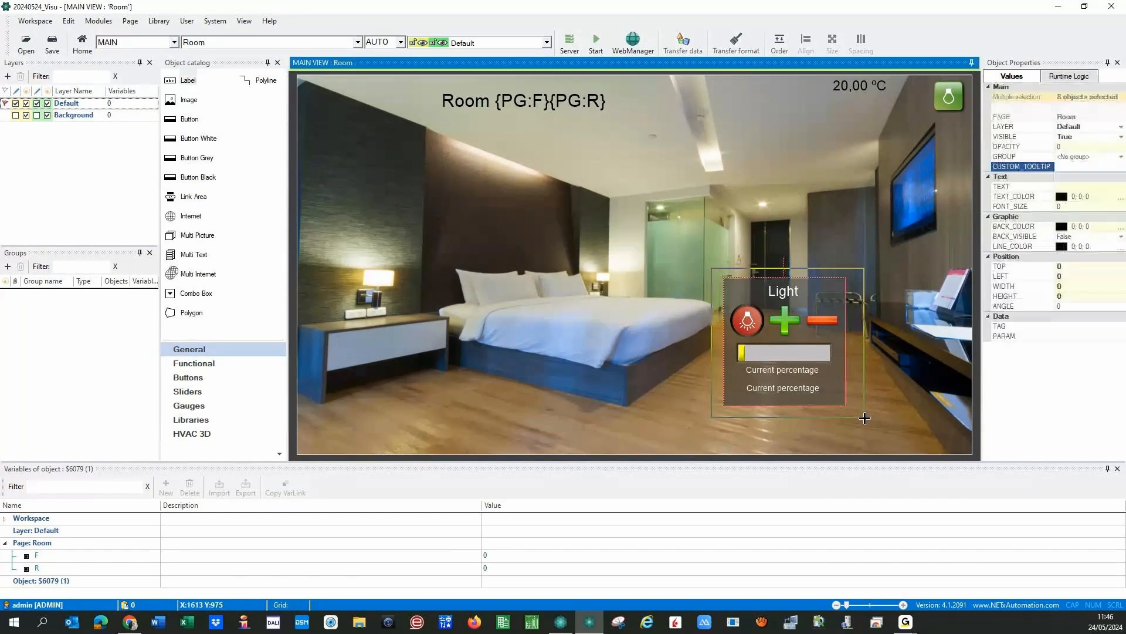
right_click(730, 354)
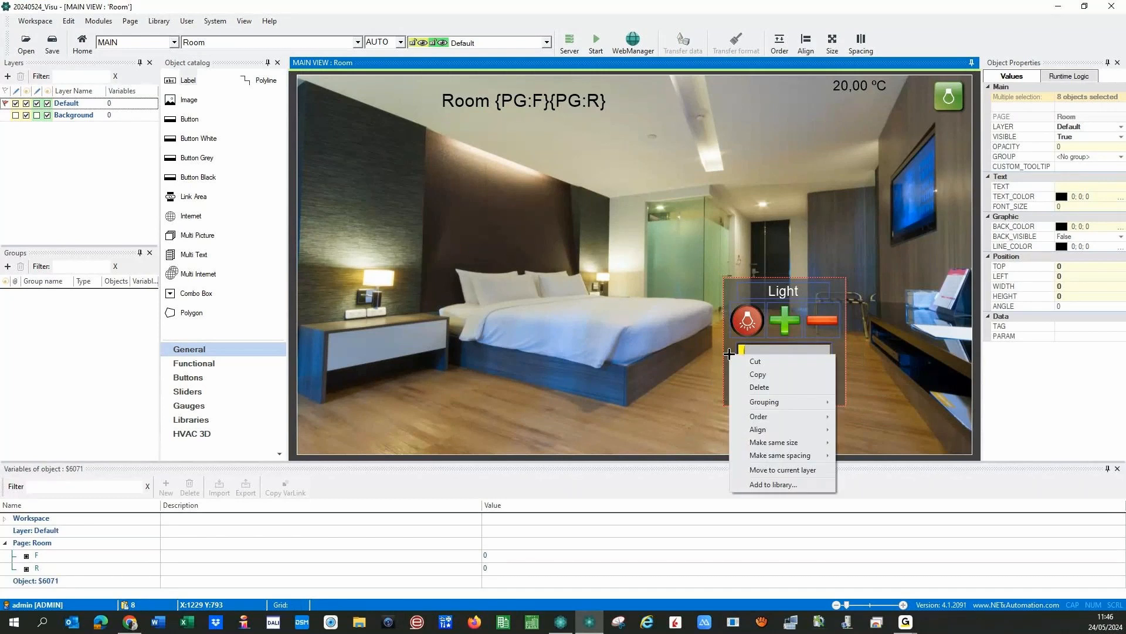
mouse_move(781, 402)
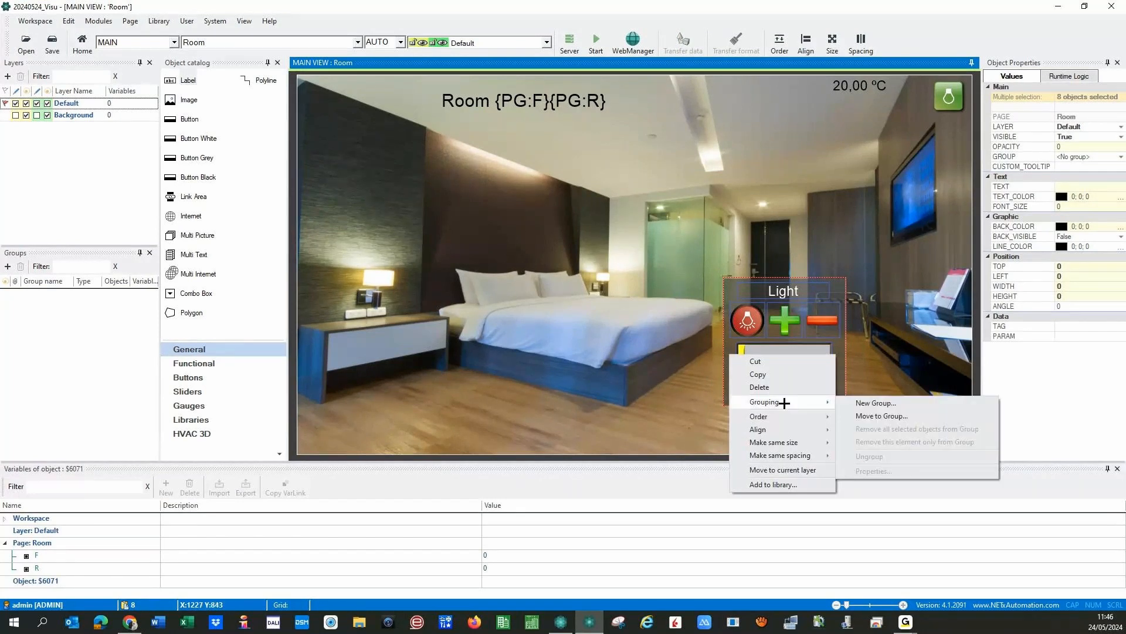
click(872, 403)
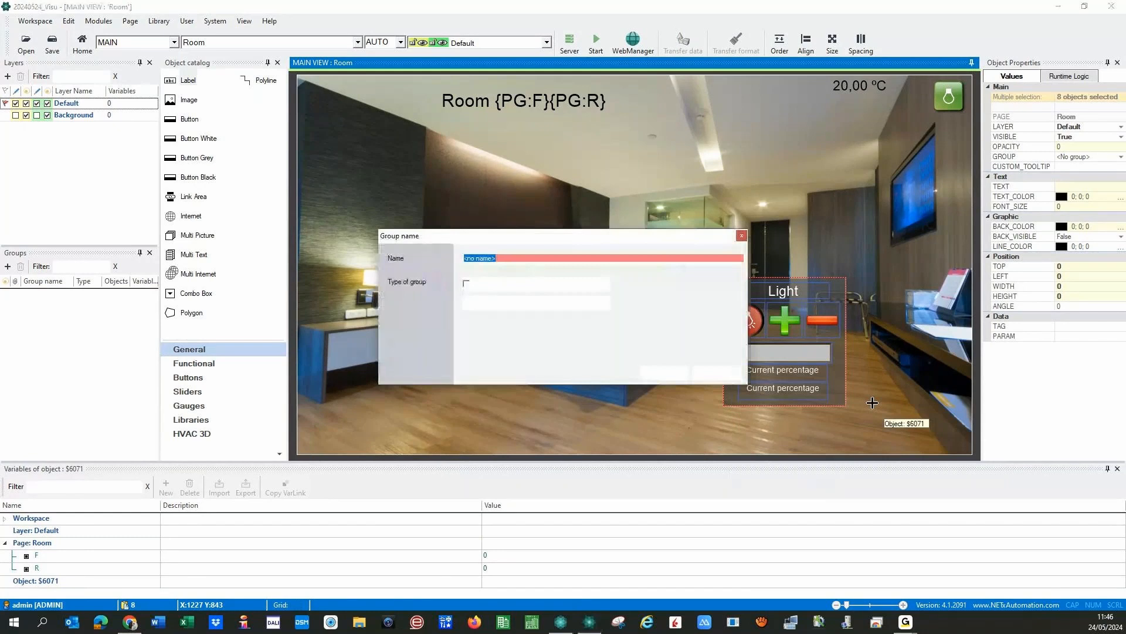
text(Light)
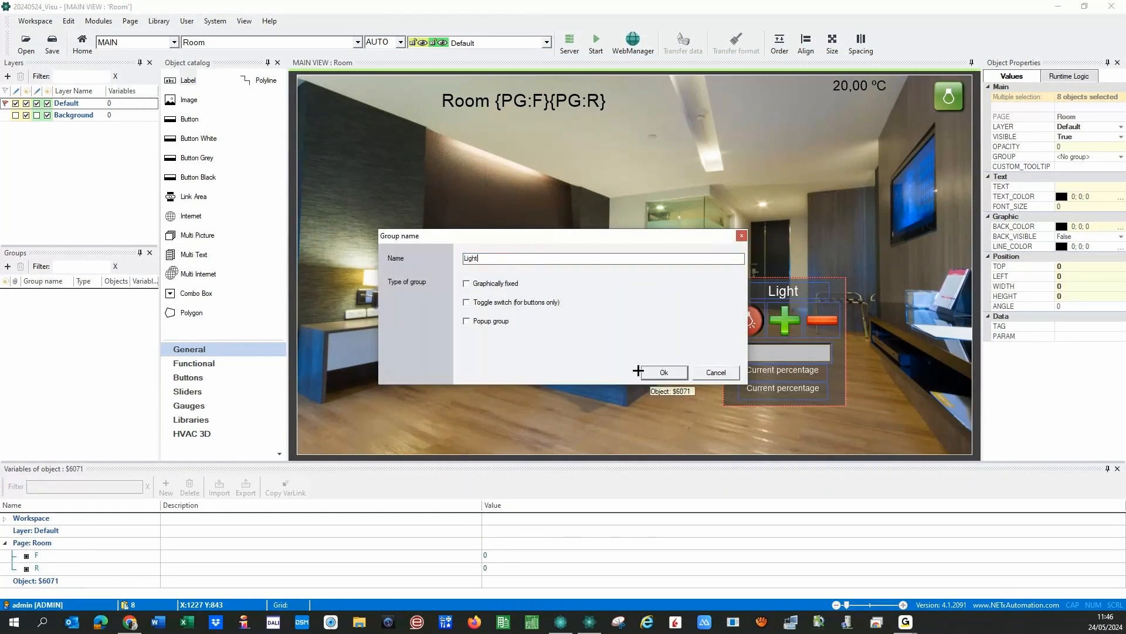
text(_control)
click(461, 283)
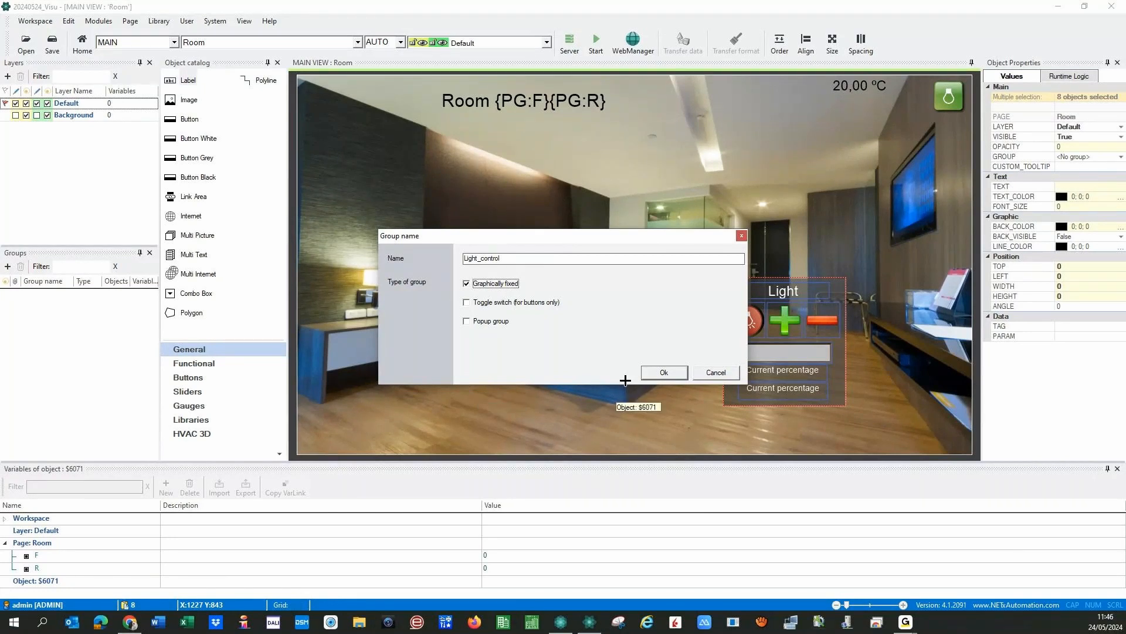
click(663, 372)
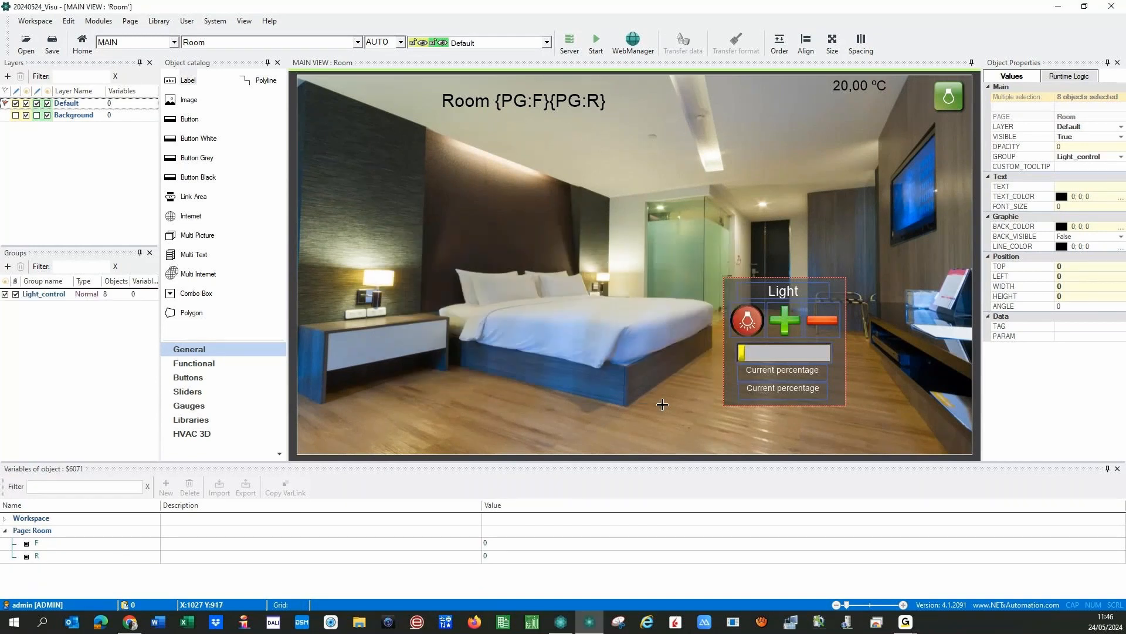
click(662, 404)
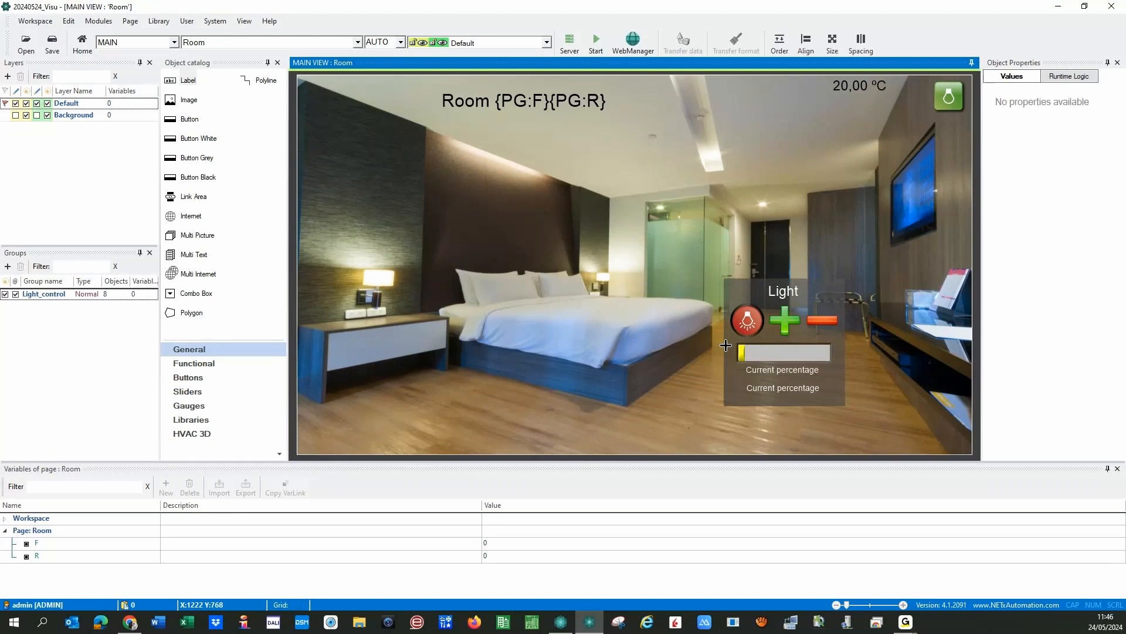
drag(731, 350, 728, 373)
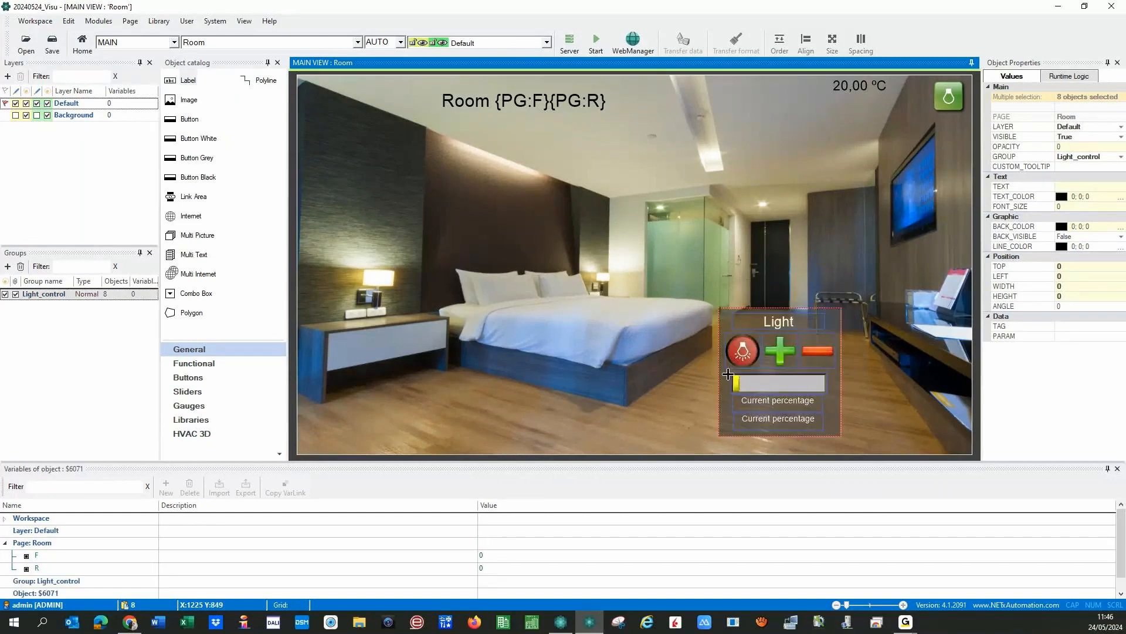
Step: Make the Light_control group a popup group with its auto close popup window option set to Global
right_click(729, 422)
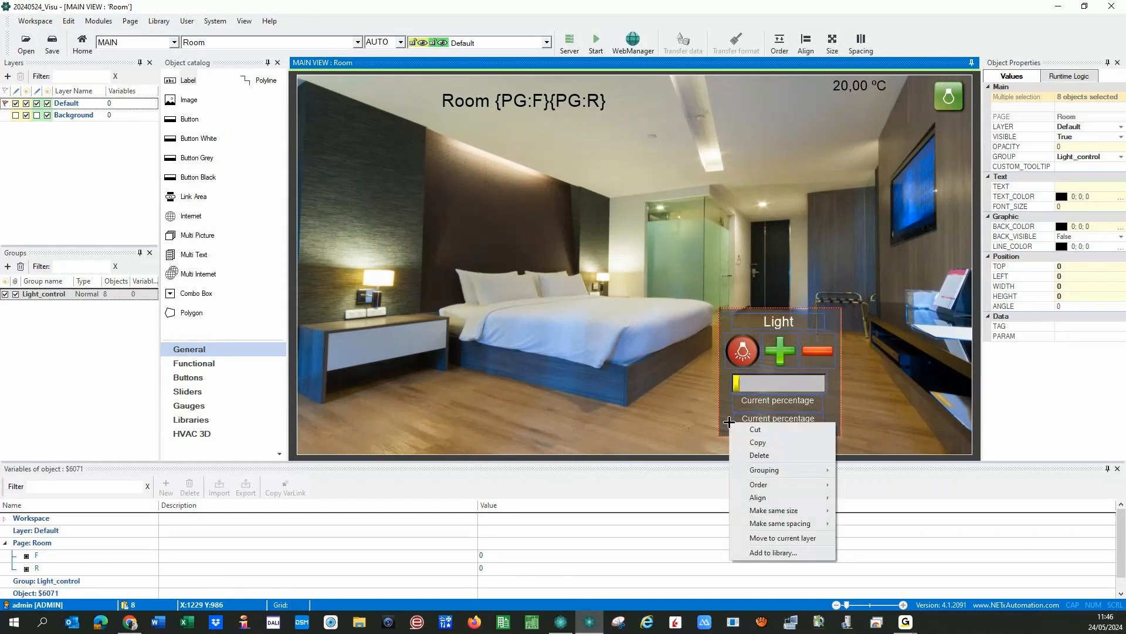
mouse_move(786, 469)
click(883, 538)
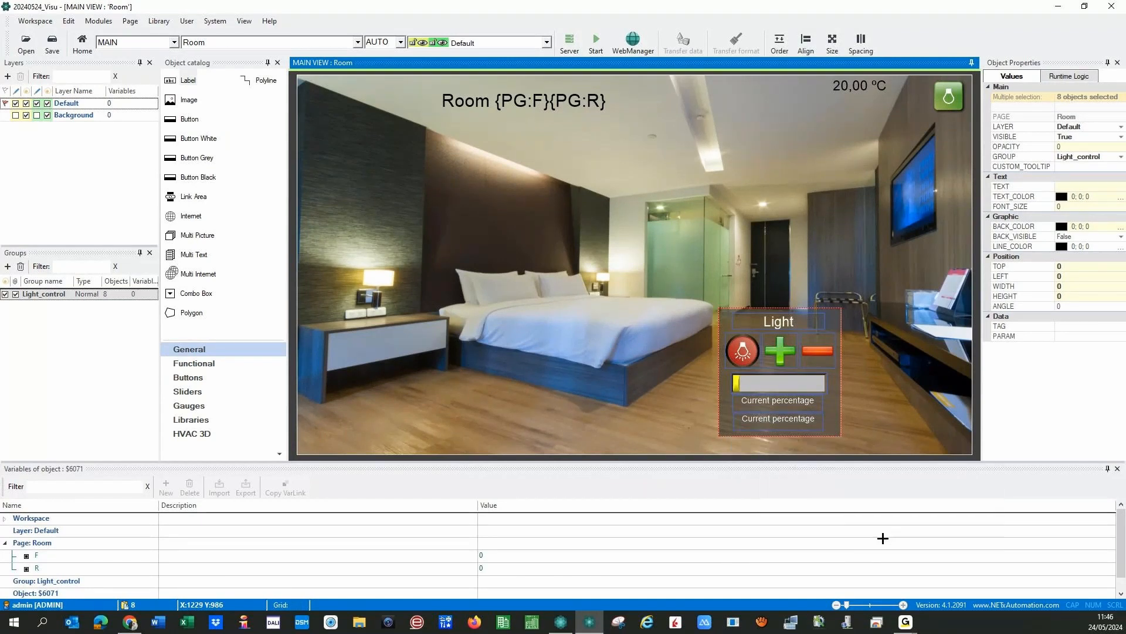
click(482, 322)
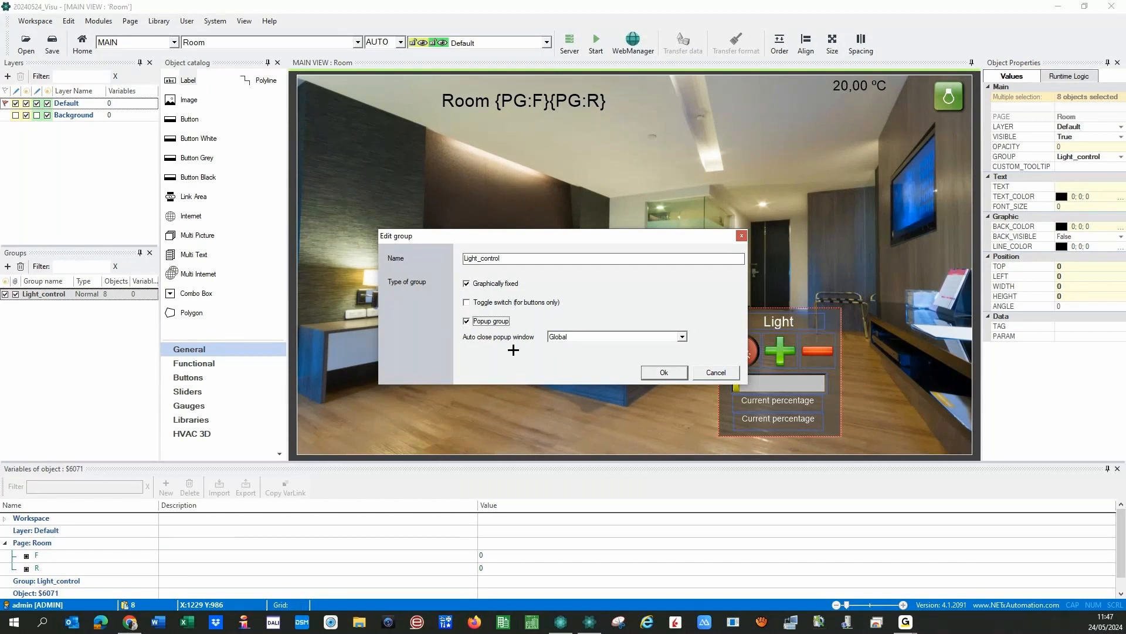
click(668, 336)
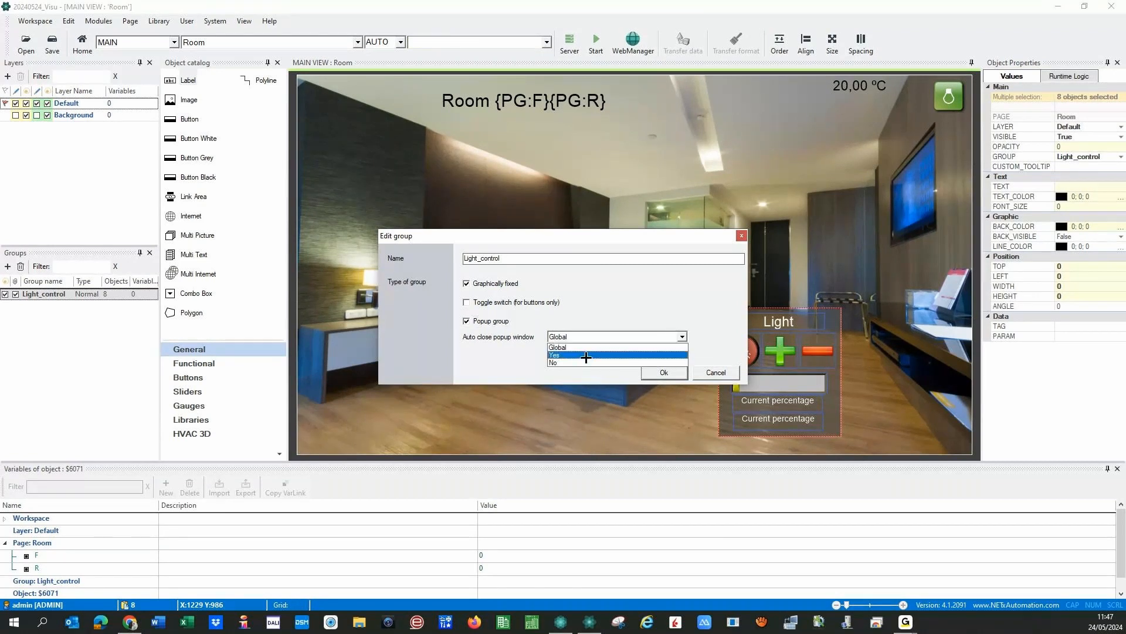
click(545, 362)
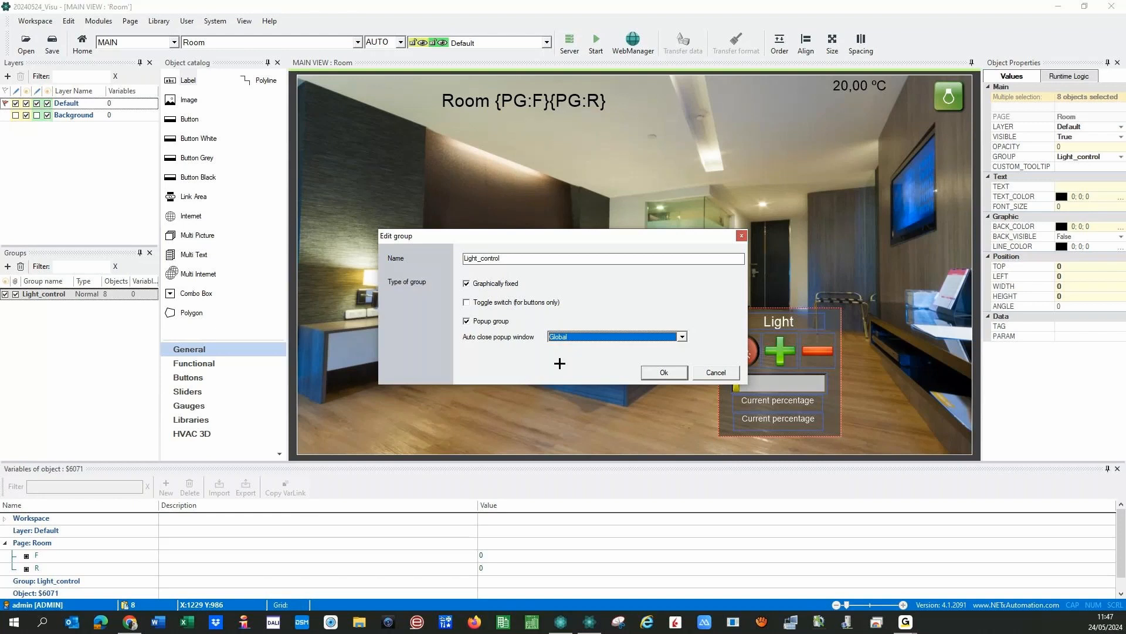
click(652, 373)
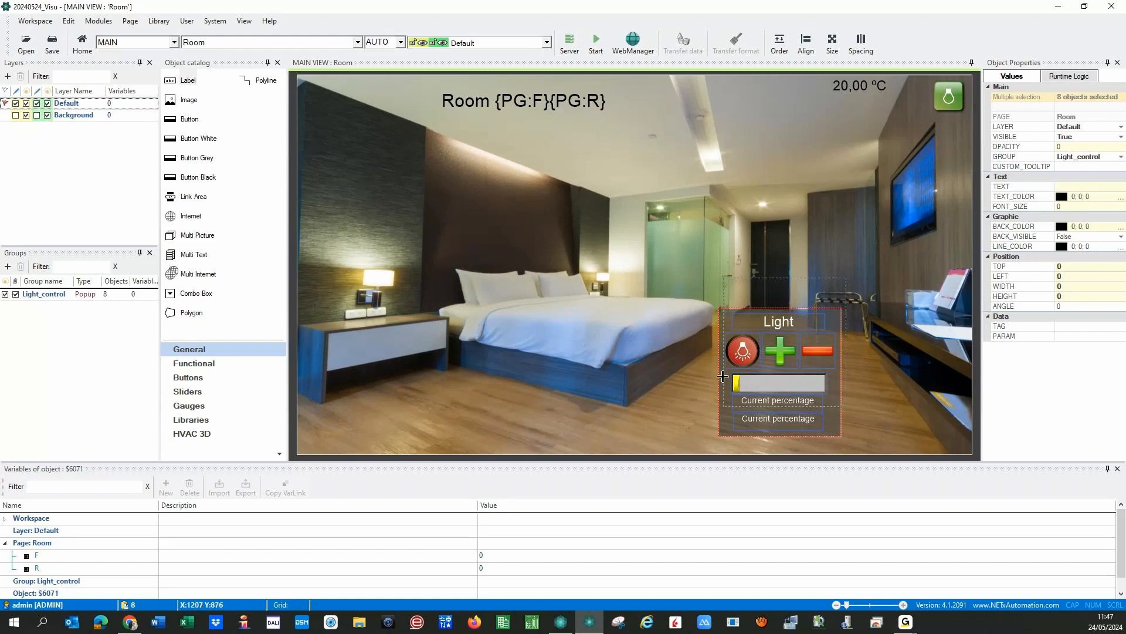
Step: Move the Light_control popup group down and left, to the lower edge of the room image beside the bed
drag(722, 376, 722, 420)
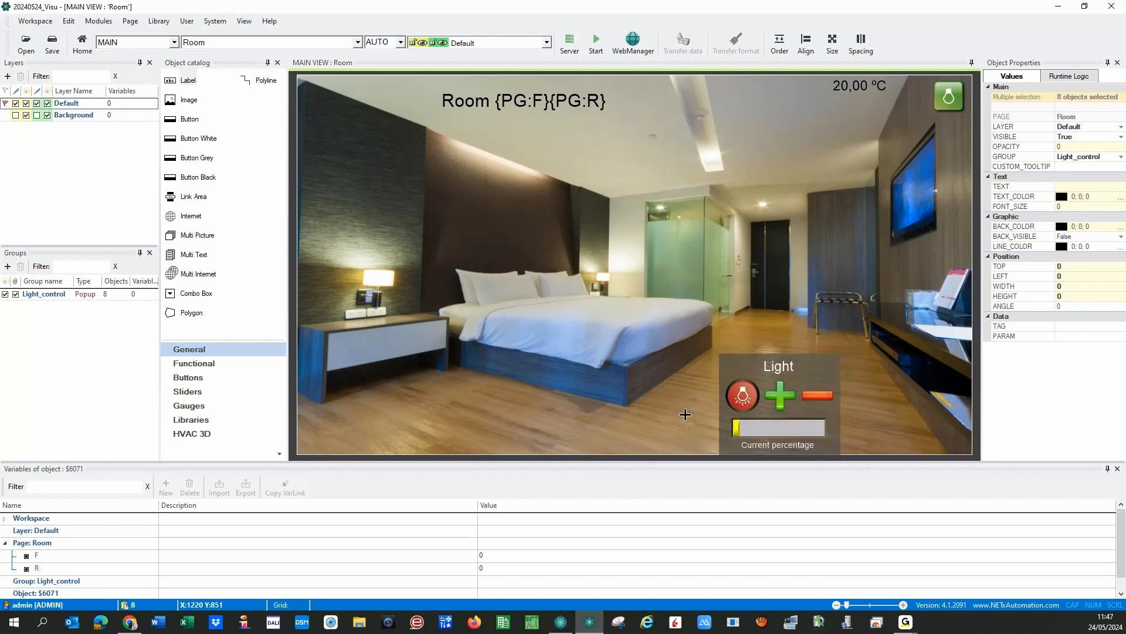
drag(685, 414, 681, 414)
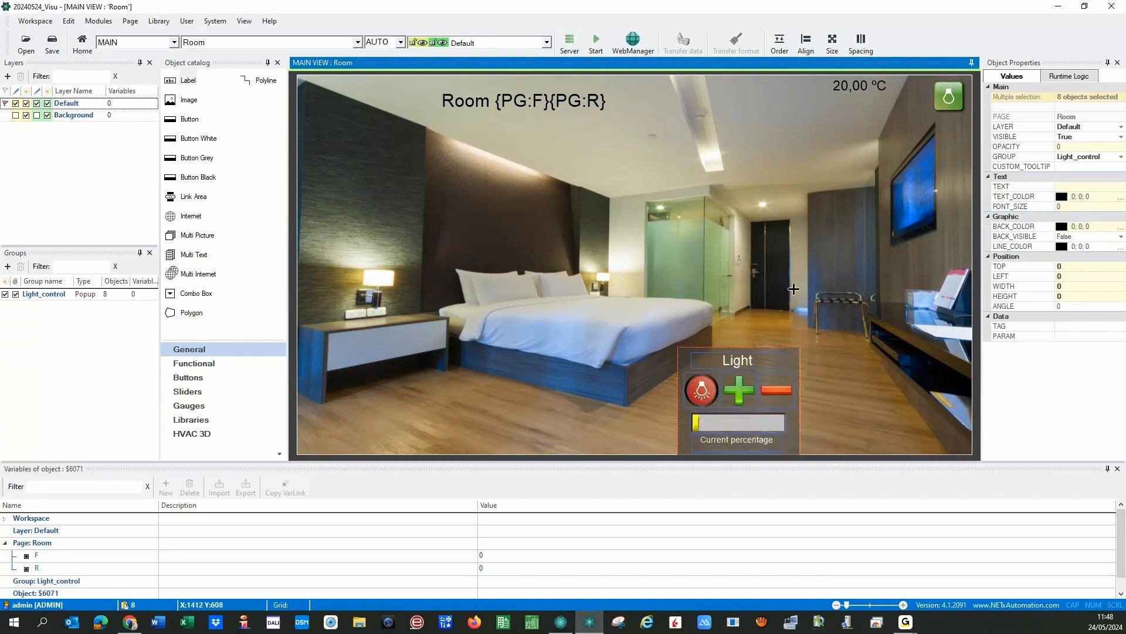
Step: Move the Light_control popup up in front of the door area and add a group variable named L to it
drag(778, 356, 807, 283)
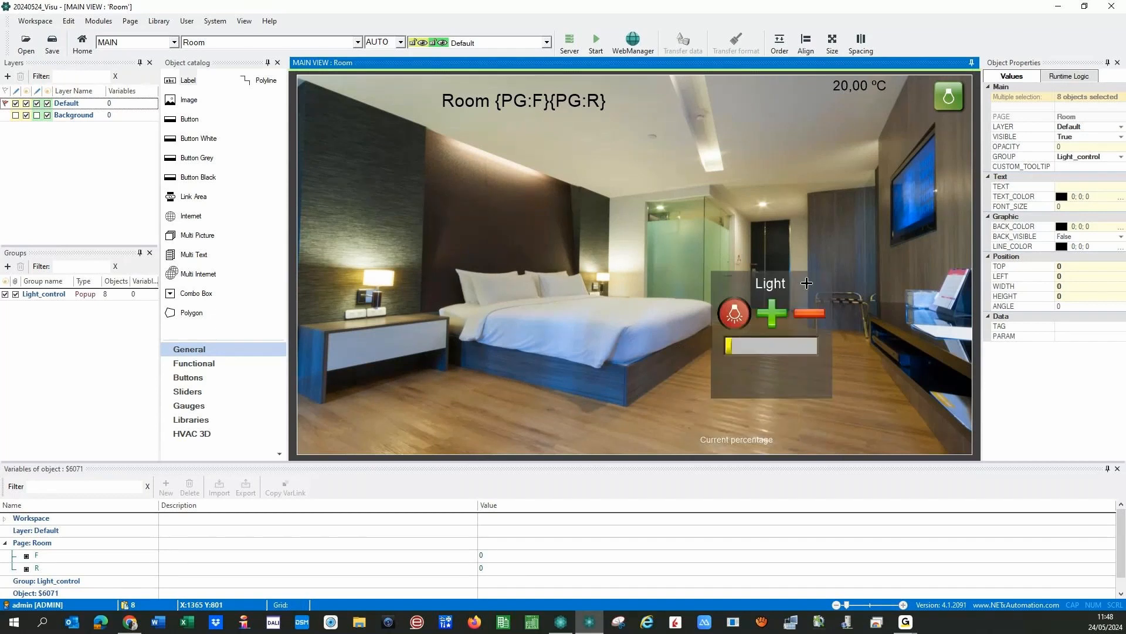
click(30, 580)
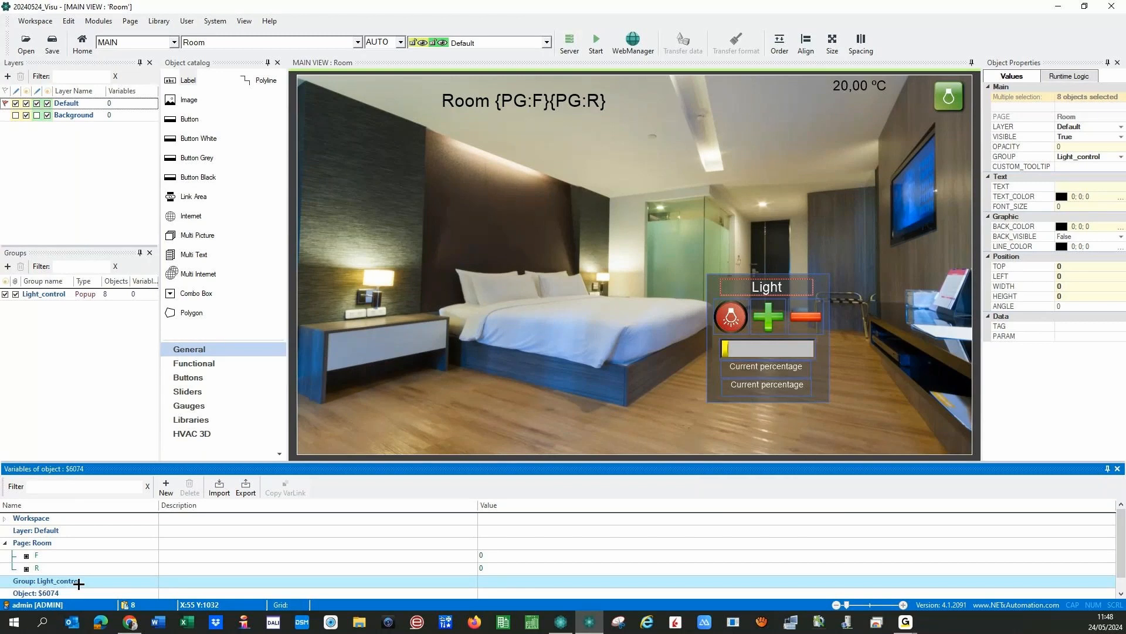
click(166, 487)
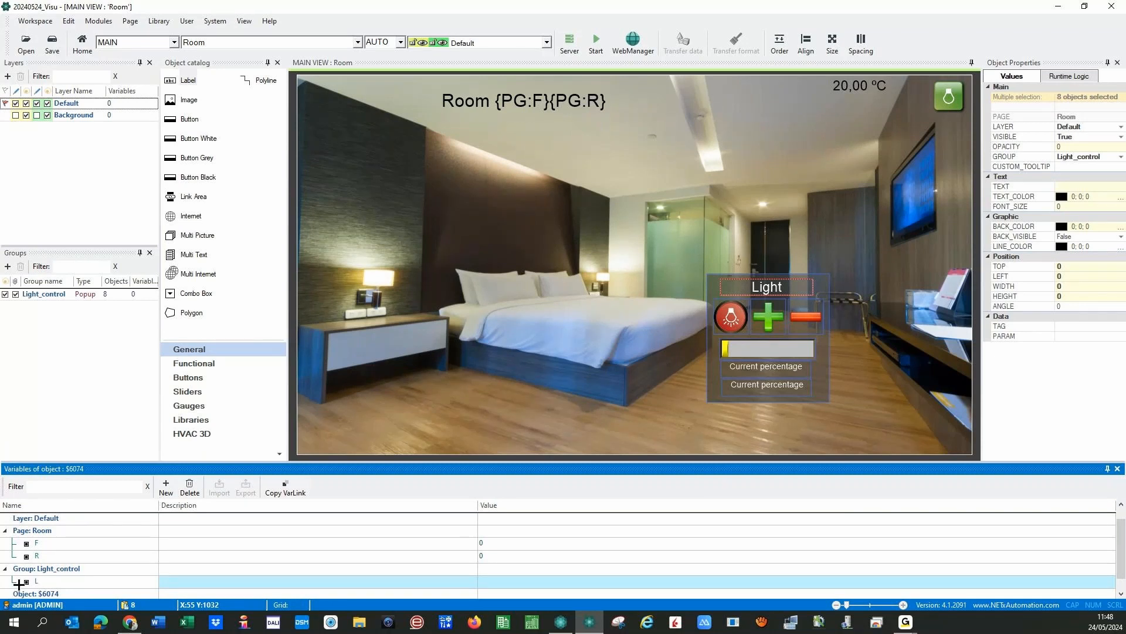
Step: Copy the link of group variable L and add it to the popup's title label so the text reads Light {GR:L}
click(19, 584)
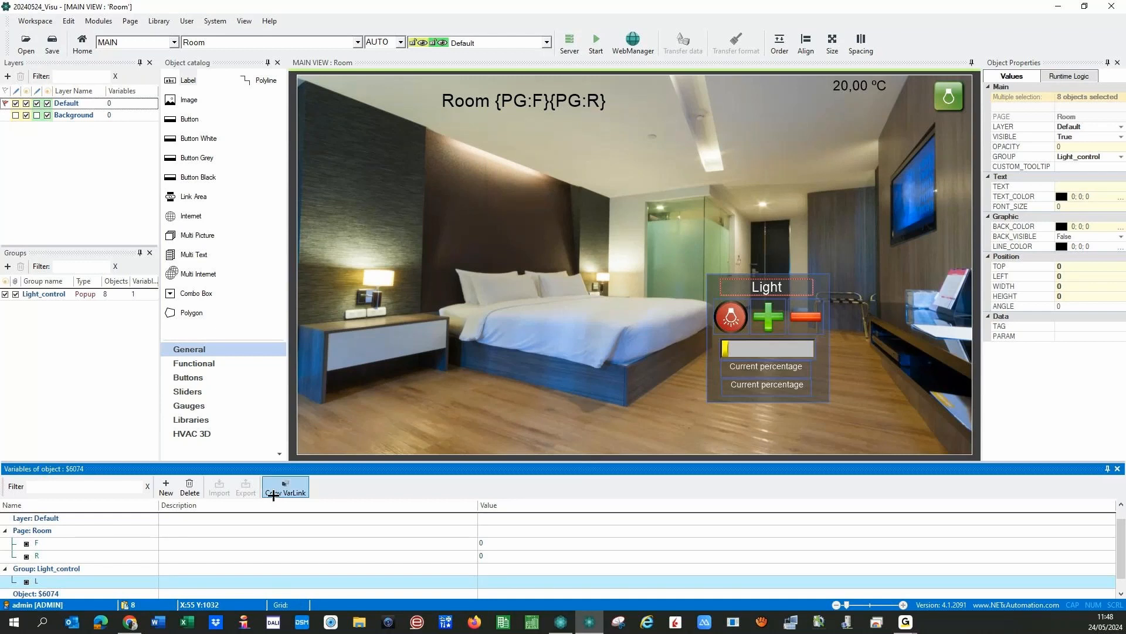
double_click(745, 321)
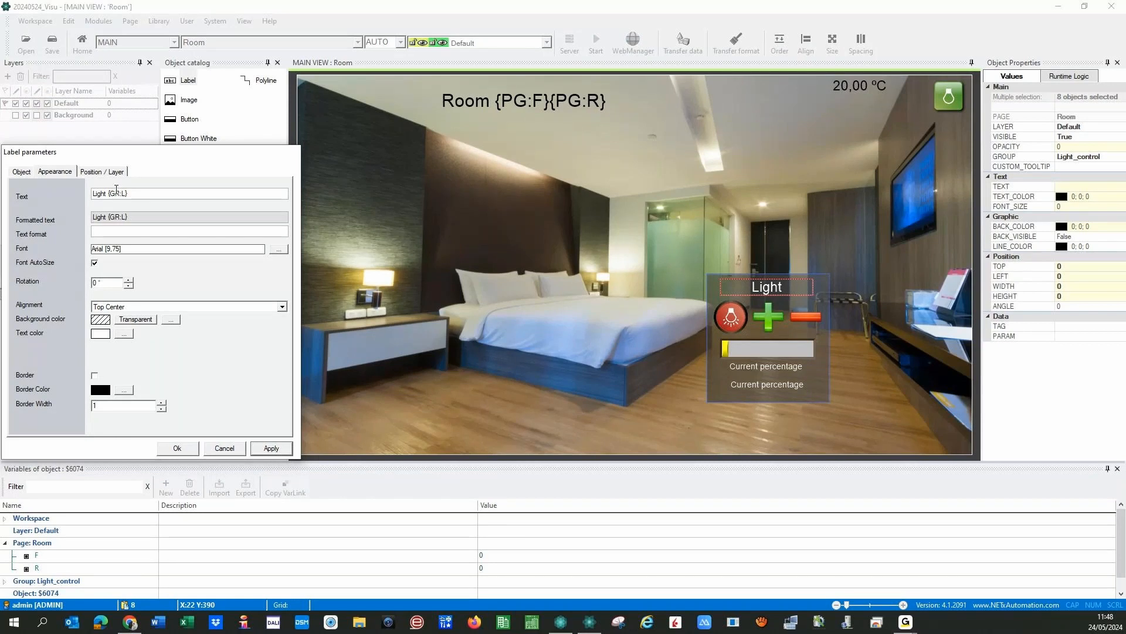
click(269, 447)
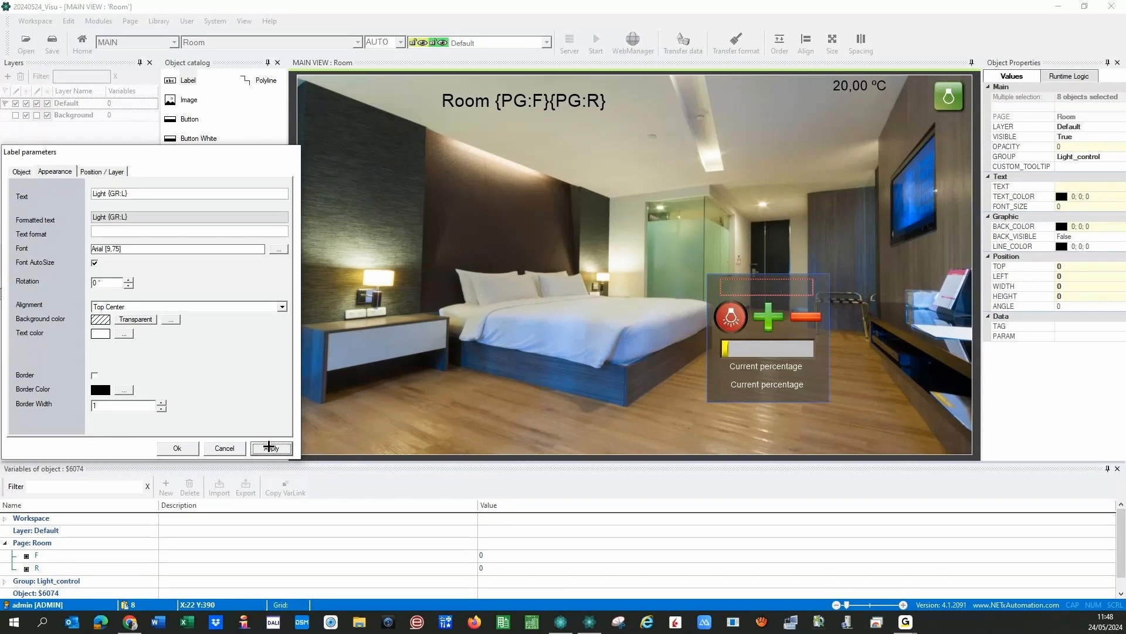
click(177, 448)
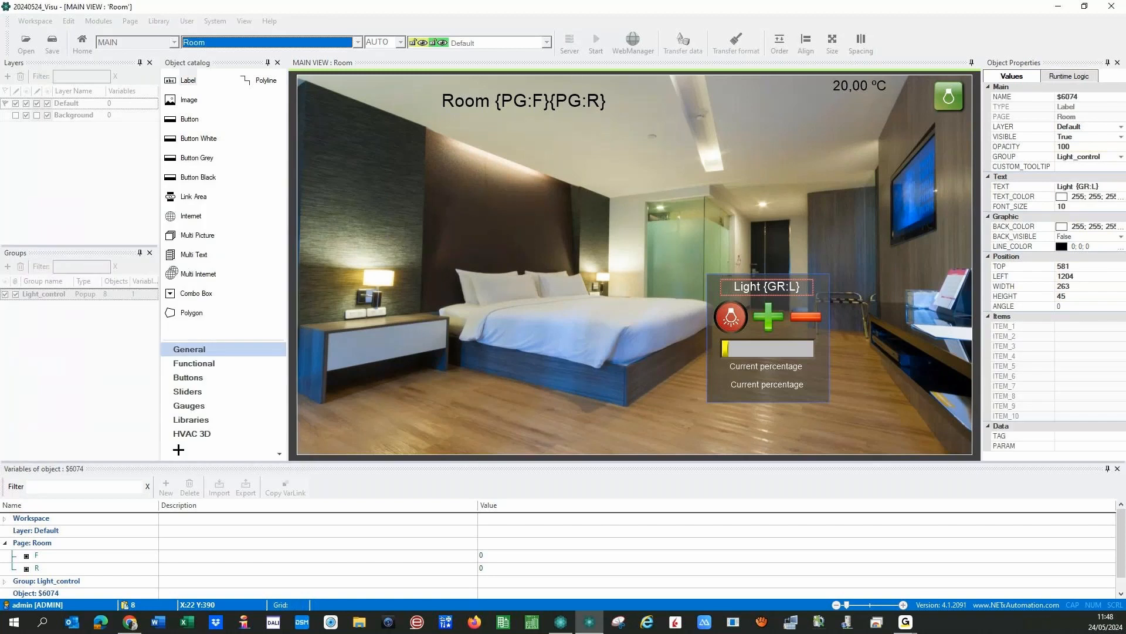
Step: Assign the Room 0101\Lights\ON/OFF Hall item as the first server item of the red light button
click(728, 317)
double_click(728, 317)
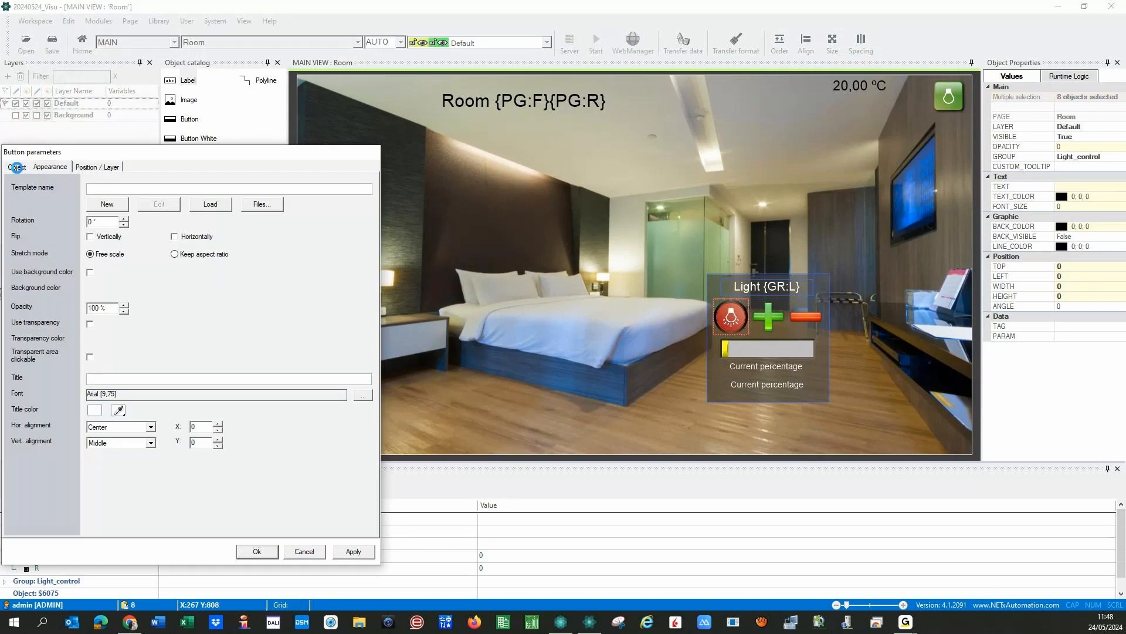
click(17, 167)
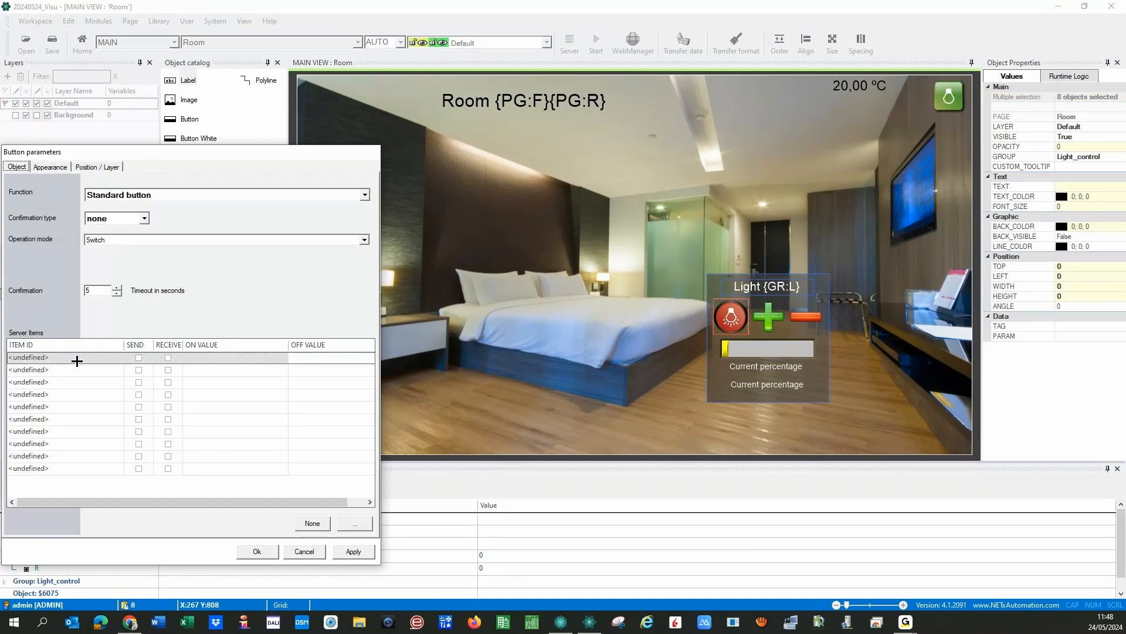
click(354, 523)
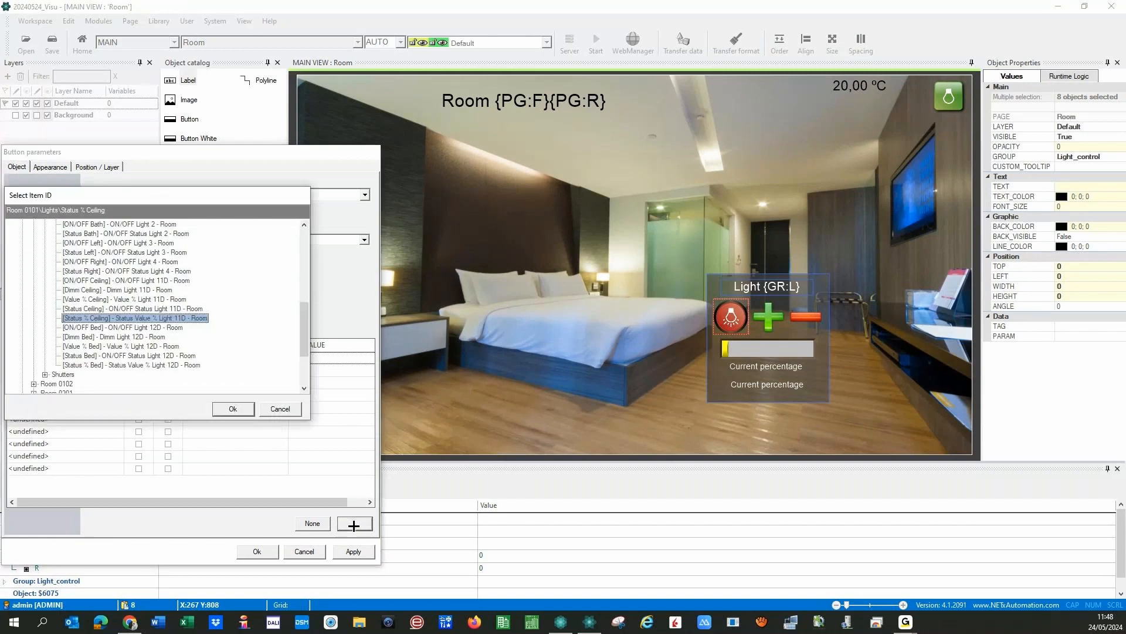
drag(305, 345, 301, 293)
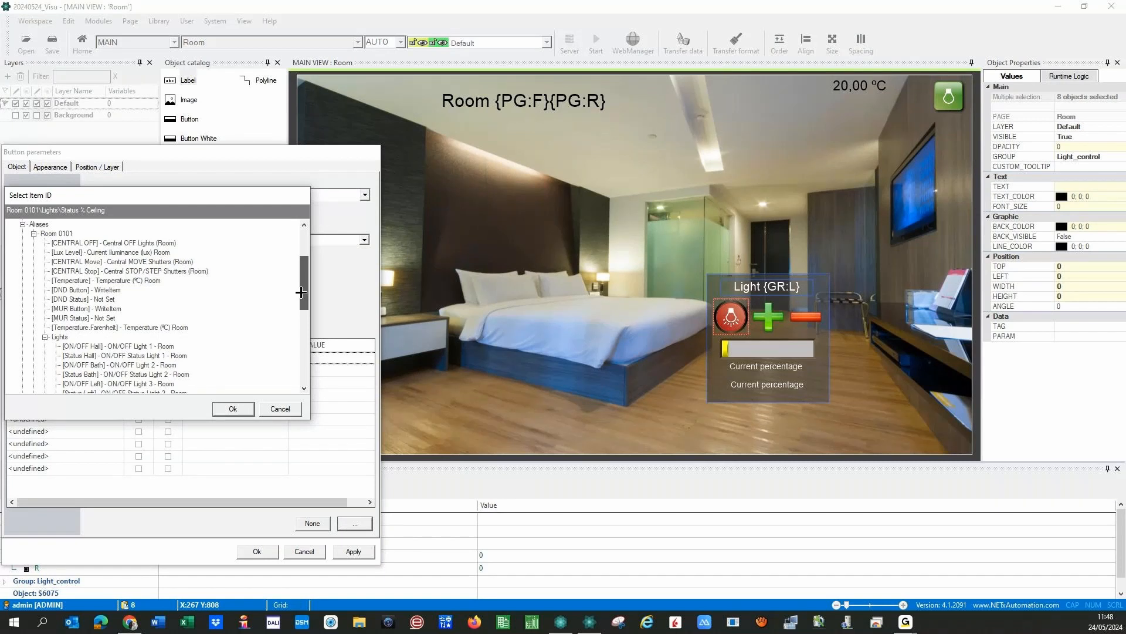
double_click(117, 346)
Step: Replace Hall in the light button's first item ID with the group variable {GR:L}
key(shift+Left)
key(shift+Left)
key(shift+Left)
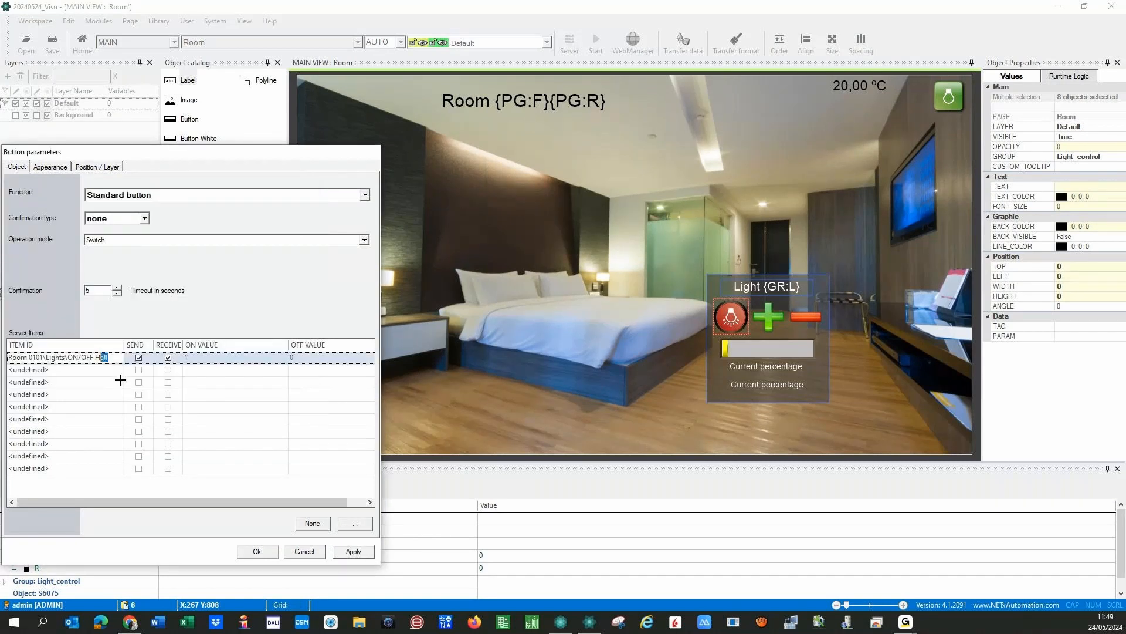
key(shift+Left)
text({GR:L})
Step: Replace the room number 0101 in the same item ID with the page variables {PG:F}{PG:R} and check the full path
text({PG:F)
key(BackSpace)
text(}{PG:R})
key(Delete)
key(Delete)
key(Delete)
key(Delete)
key(shift+Left)
key(shift+Left)
key(shift+Left)
key(shift+Left)
key(shift+Left)
key(shift+Left)
key(shift+Left)
key(shift+Left)
key(shift+Left)
key(shift+Left)
key(shift+Left)
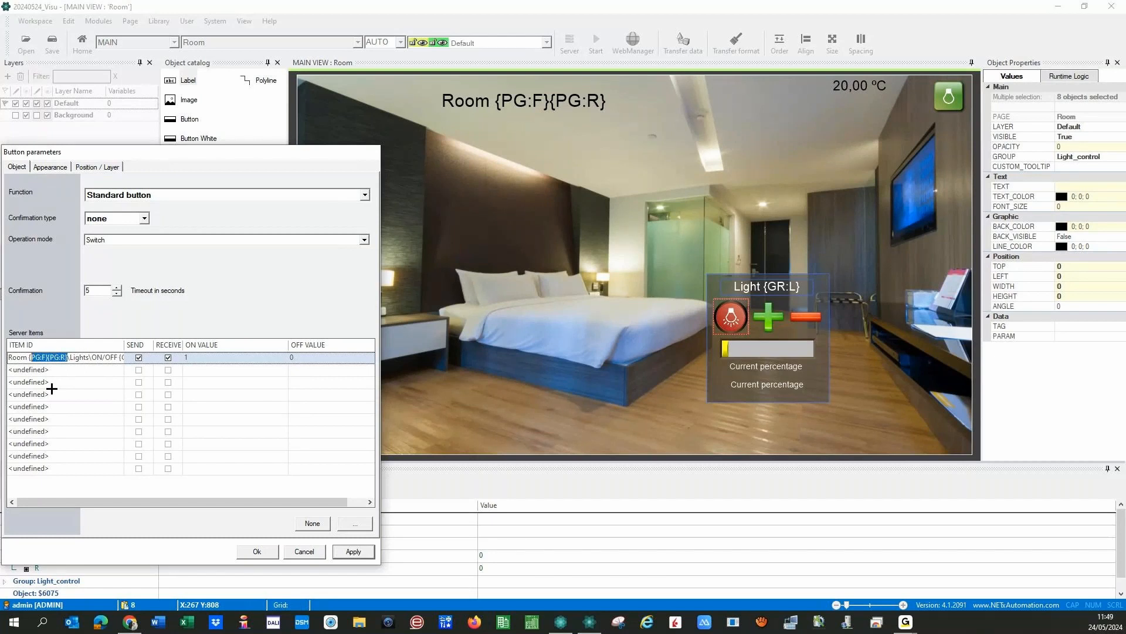
key(Left)
key(Right)
key(Right)
key(Right)
key(Right)
key(Right)
key(Right)
key(Right)
key(Right)
key(Right)
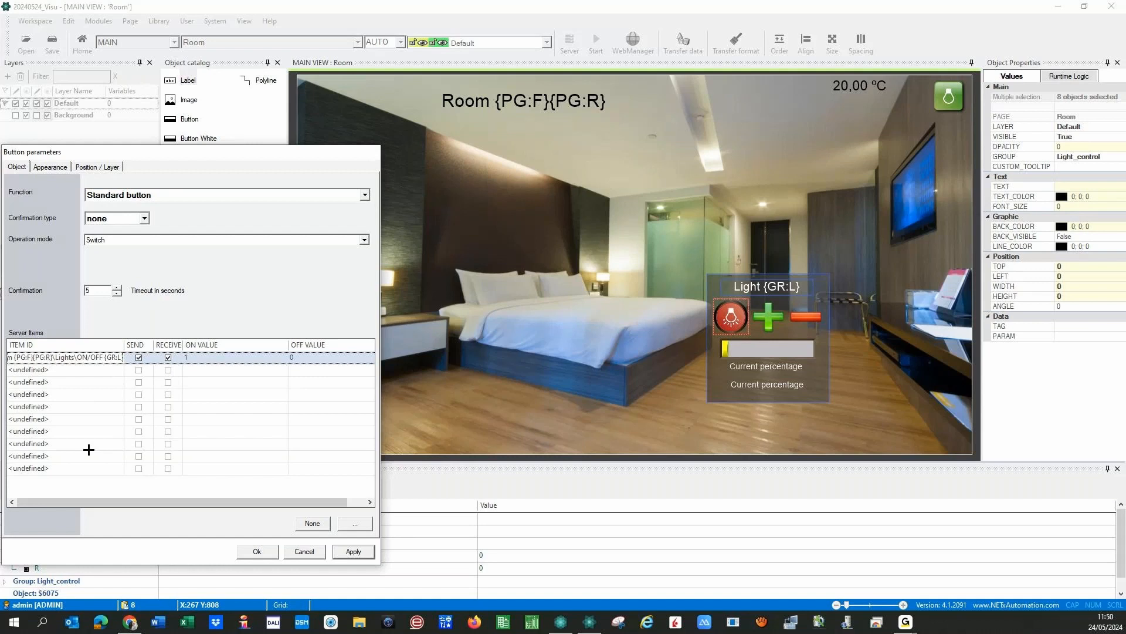
Step: Open the item selection for the light button's second server item
click(17, 357)
click(38, 372)
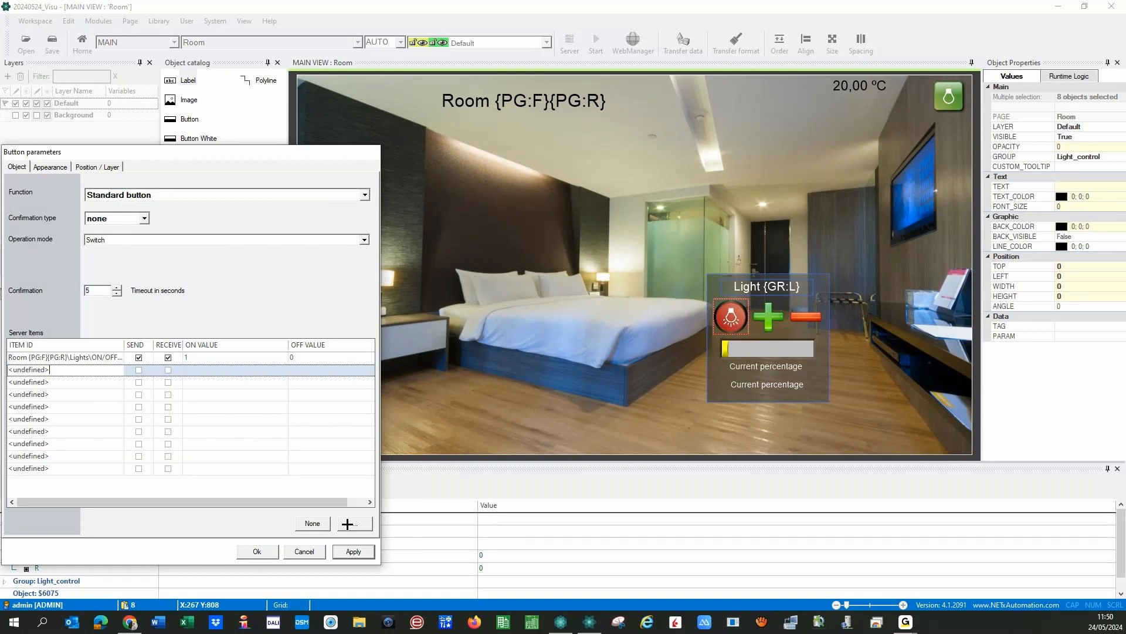
click(347, 524)
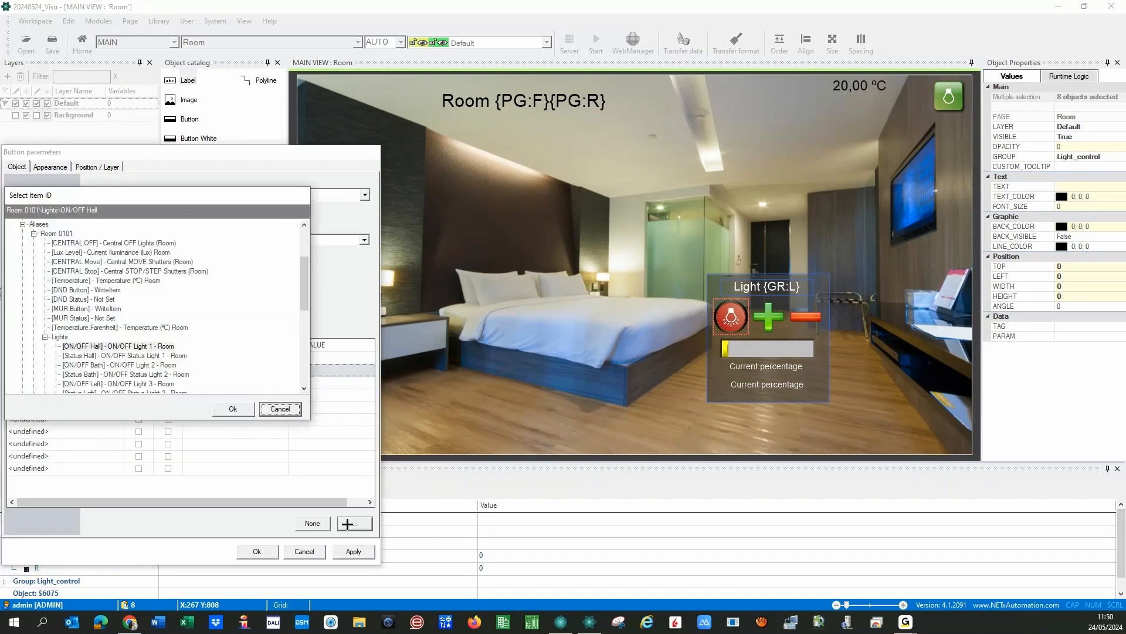
Step: Assign the Room 0101 Status Hall light item as the button's second server item and widen the Item ID column
click(125, 354)
click(232, 410)
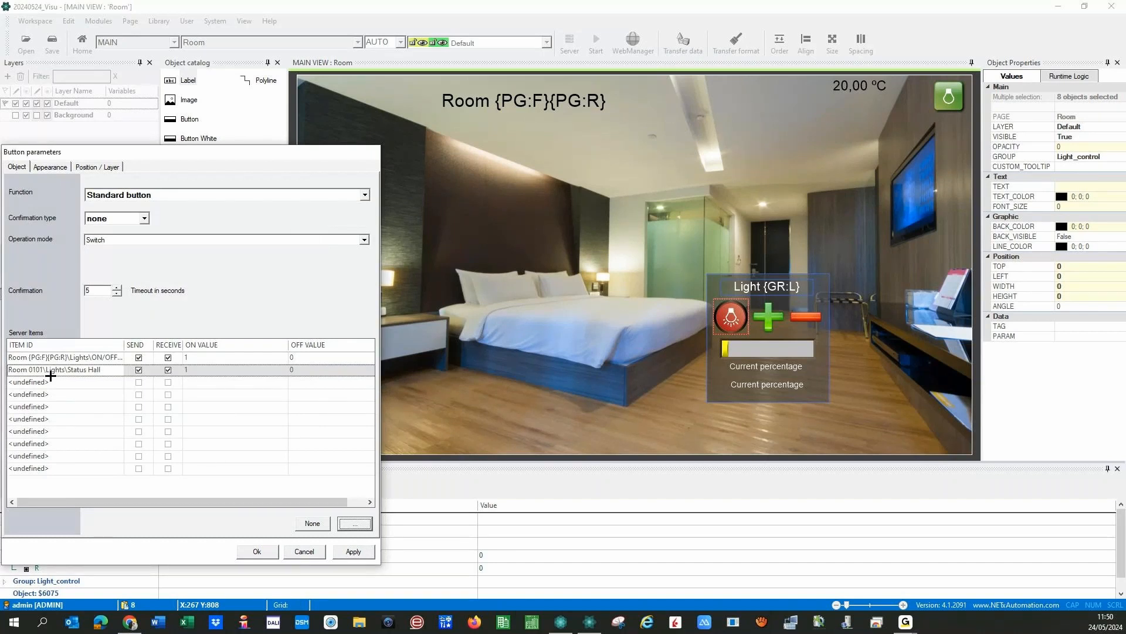
click(83, 370)
drag(124, 345, 165, 345)
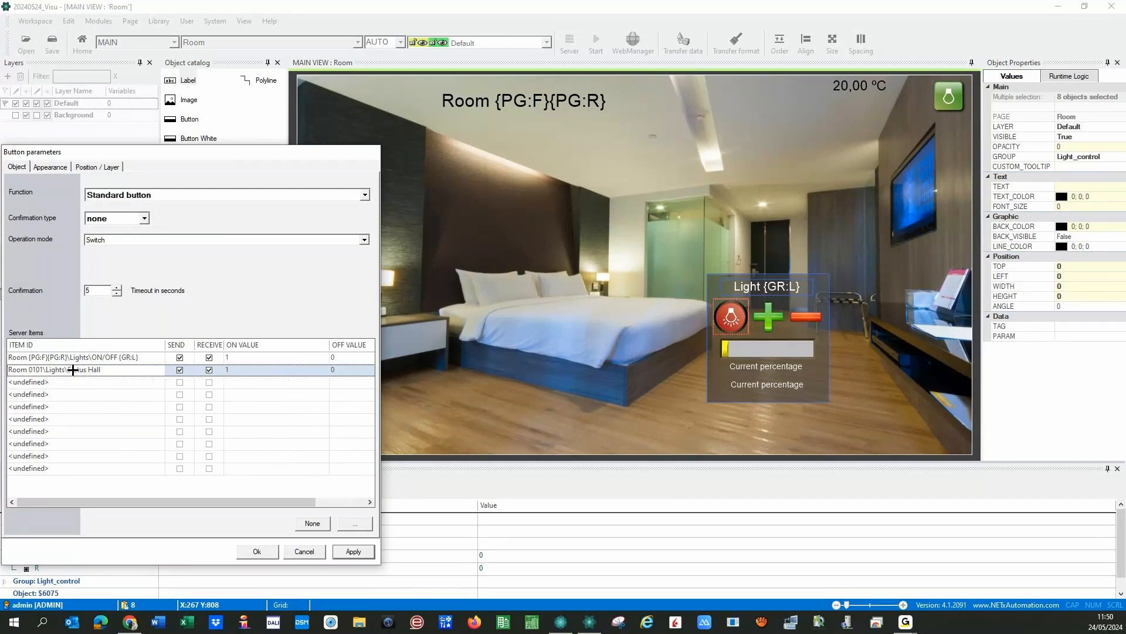
Step: Copy the first server item's ID to the second row and edit it to Room {PG:F}{PG:R}\Lights\Status {GR:L}
click(36, 358)
key(ctrl+c)
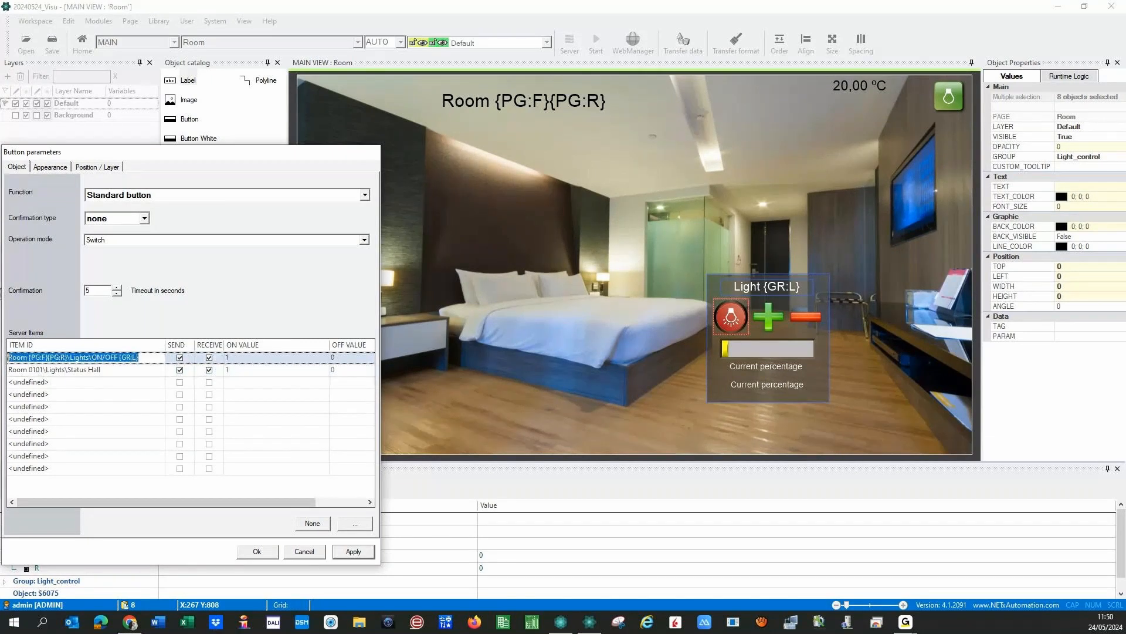
click(57, 371)
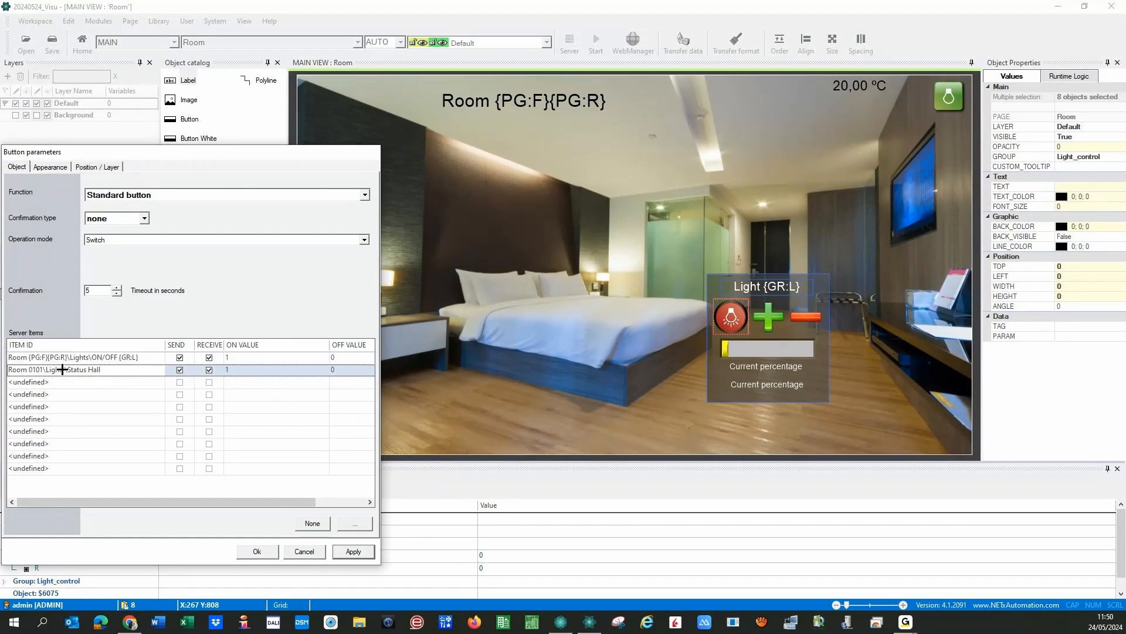
key(ctrl+v)
click(87, 370)
key(Right)
key(Right)
text(Status)
key(Delete)
key(Delete)
key(Delete)
key(Delete)
key(Delete)
key(Delete)
Step: Disable Send for the status item, keeping Receive enabled, and apply the light button's parameters
click(179, 370)
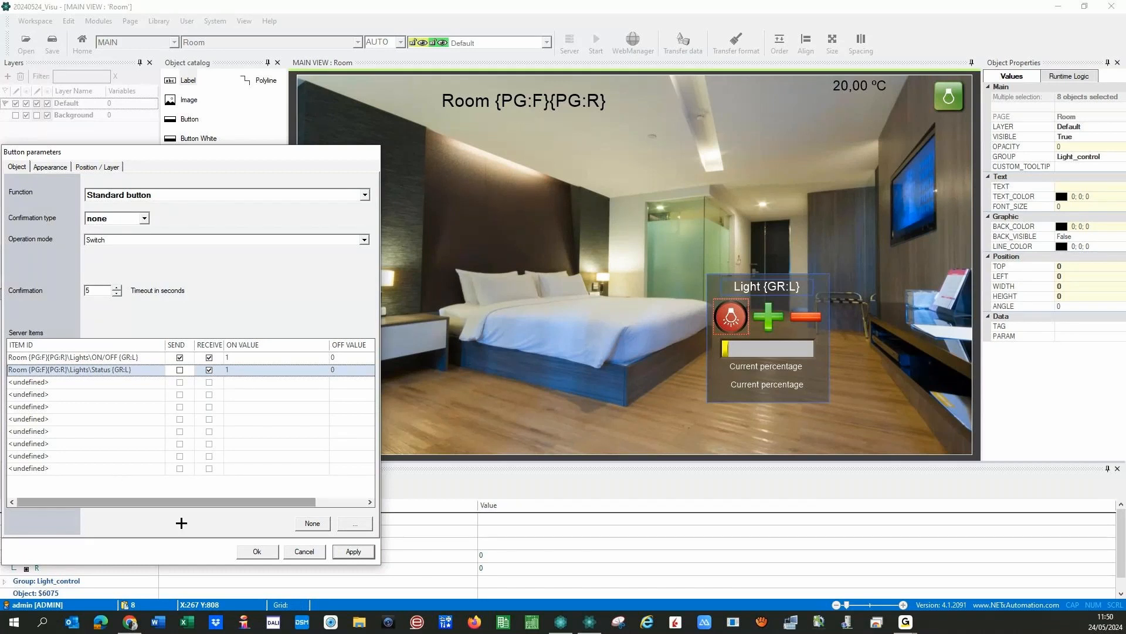
click(352, 551)
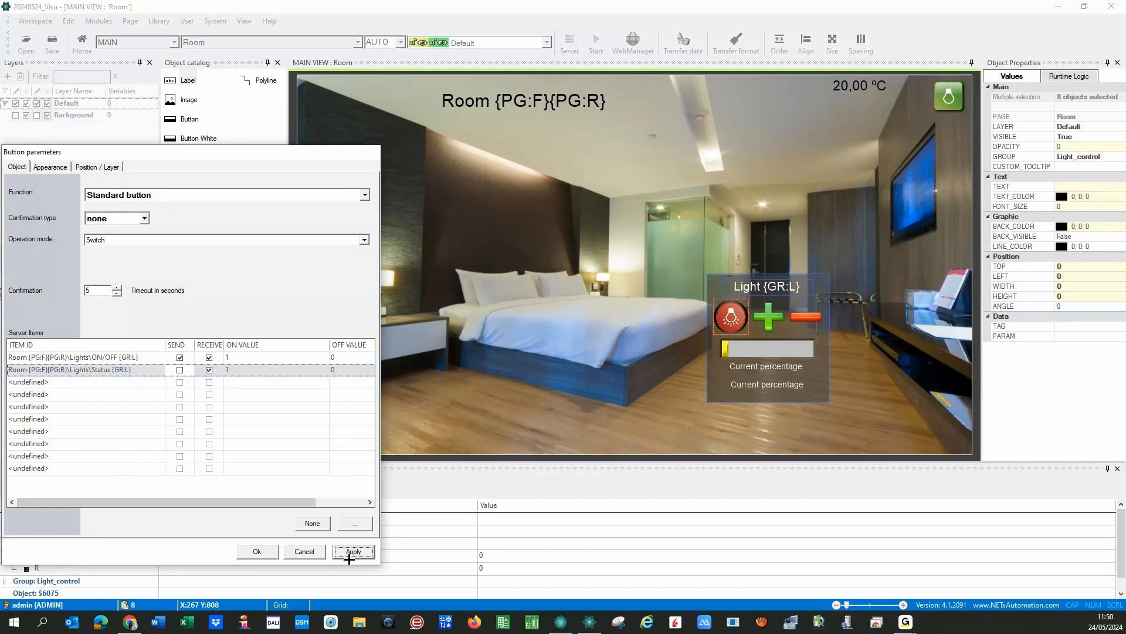
click(258, 553)
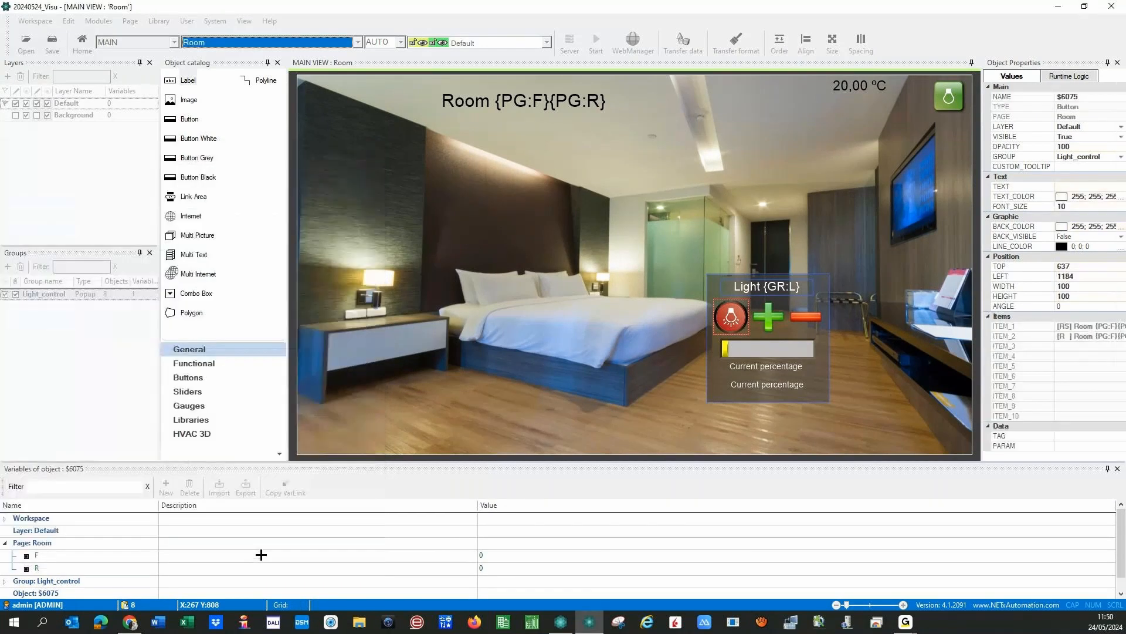
Step: Set the ItemID of the green plus button's Short Click WRITE command to Room {PG:F}{PG:R}\Lights\ON/OFF {GR:L}
click(770, 317)
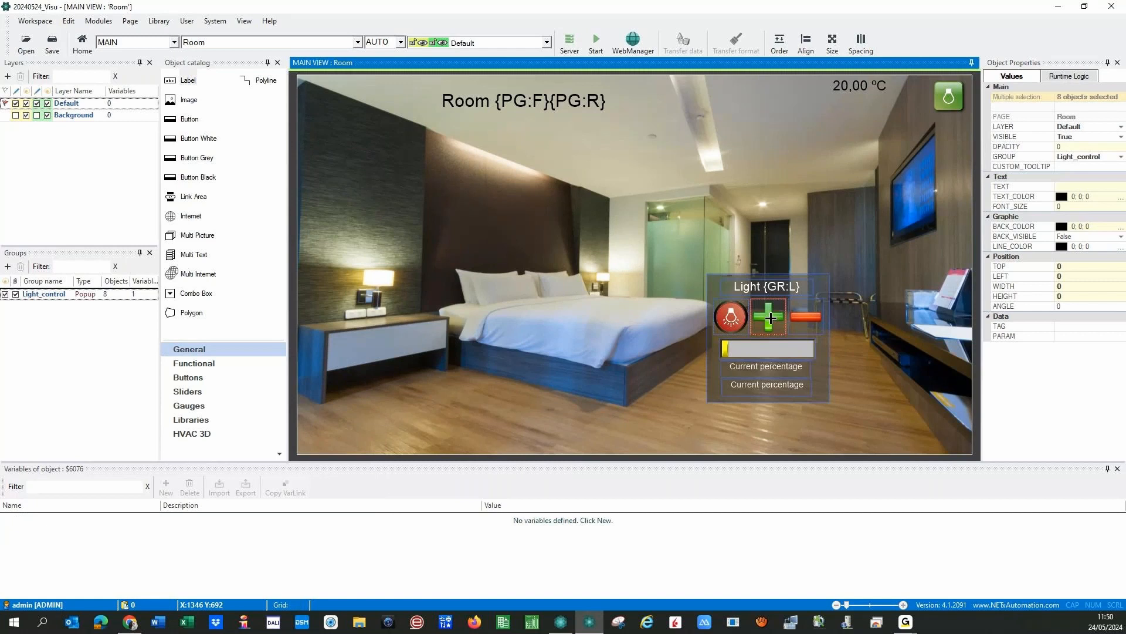
double_click(770, 317)
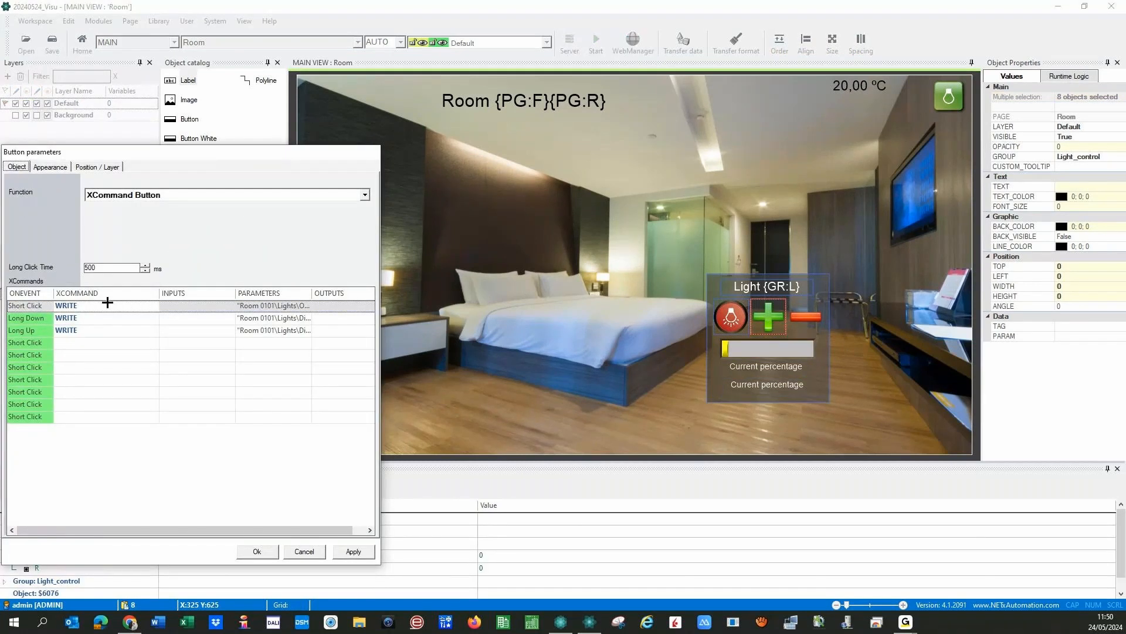
double_click(158, 306)
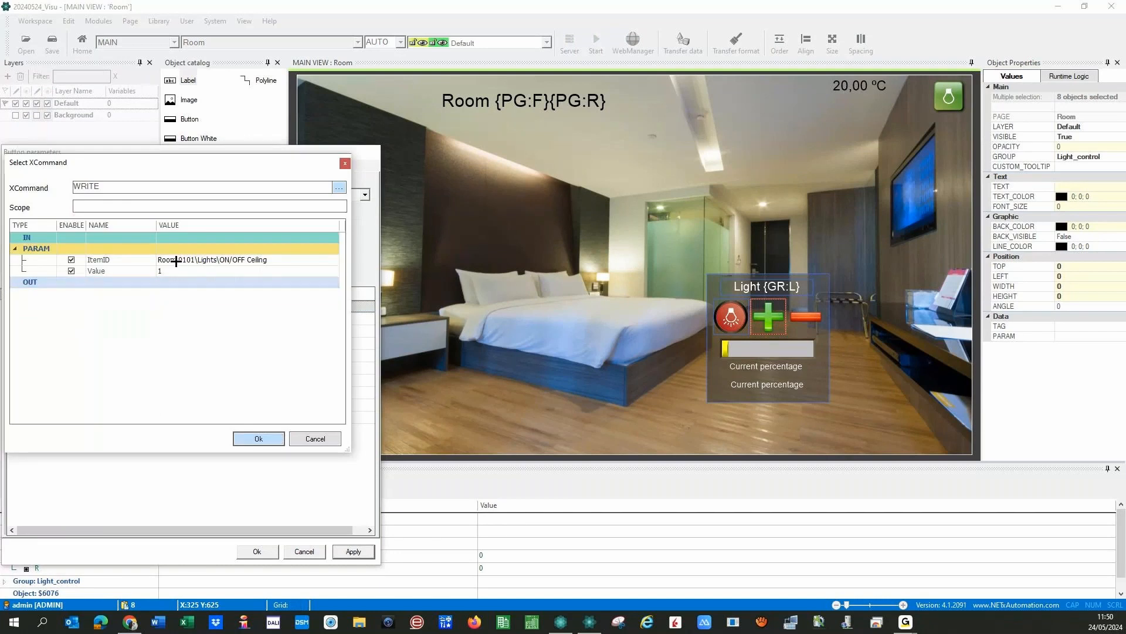
click(280, 260)
drag(280, 259, 148, 264)
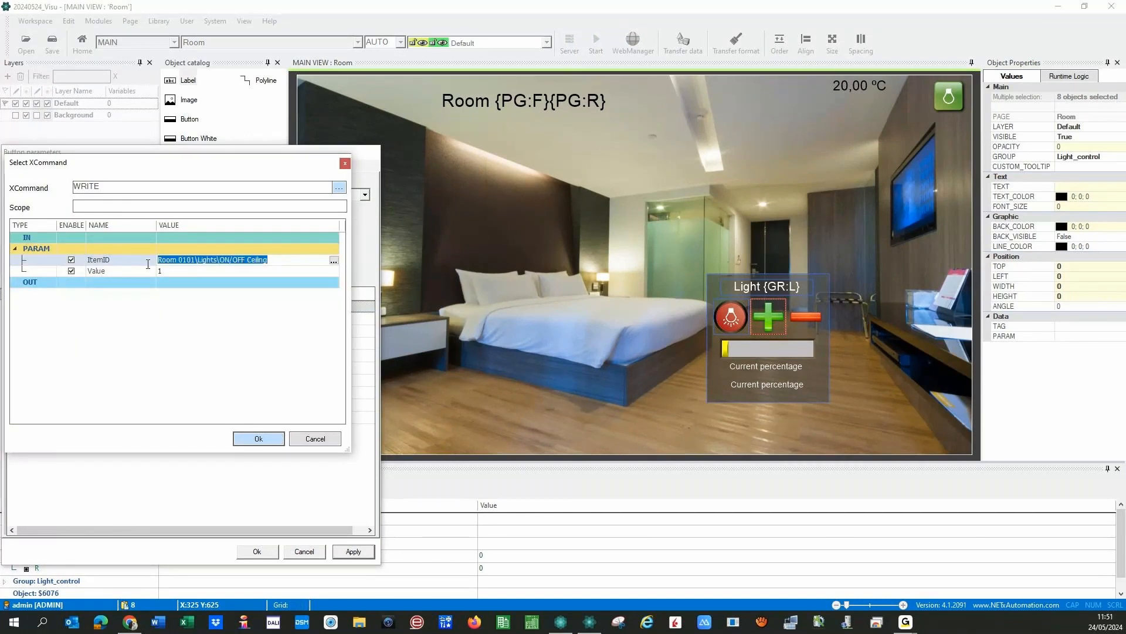
key(ctrl+v)
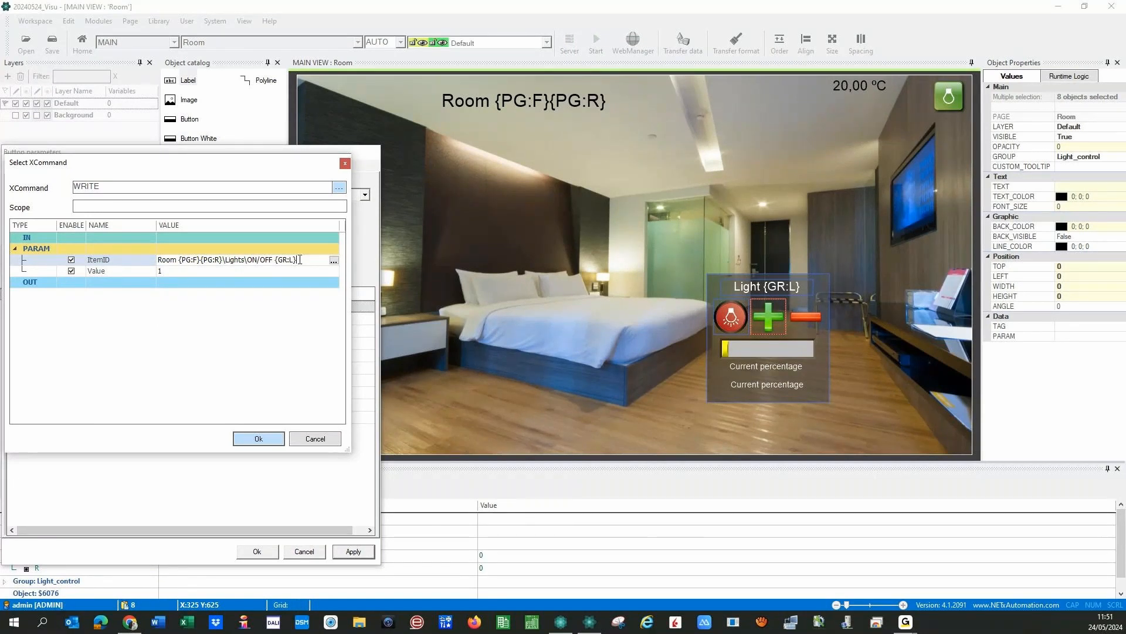
click(251, 438)
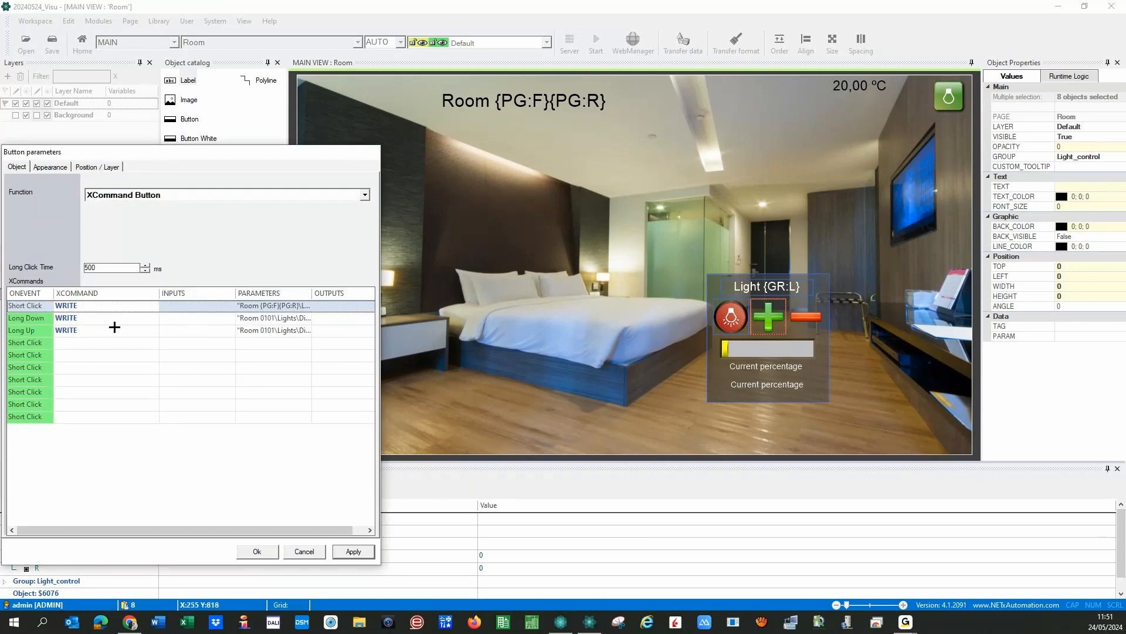
Step: Set the plus button's Long Down WRITE ItemID to Room {PG:F}{PG:R}\Lights\Dimm {GR:L} and copy that ID
click(99, 318)
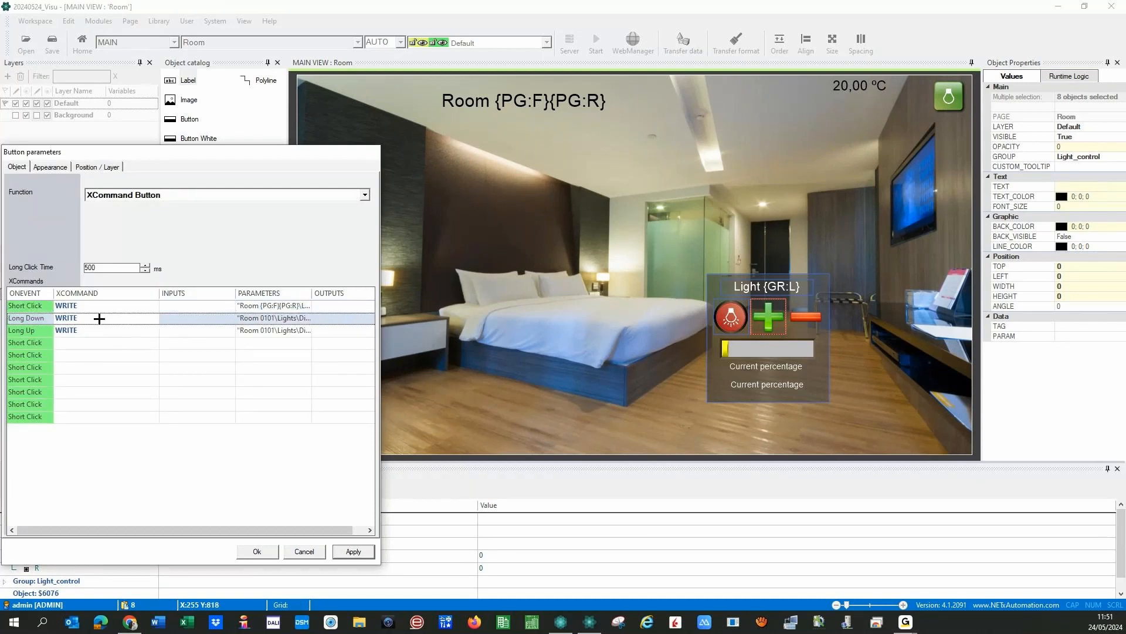
double_click(153, 318)
click(222, 260)
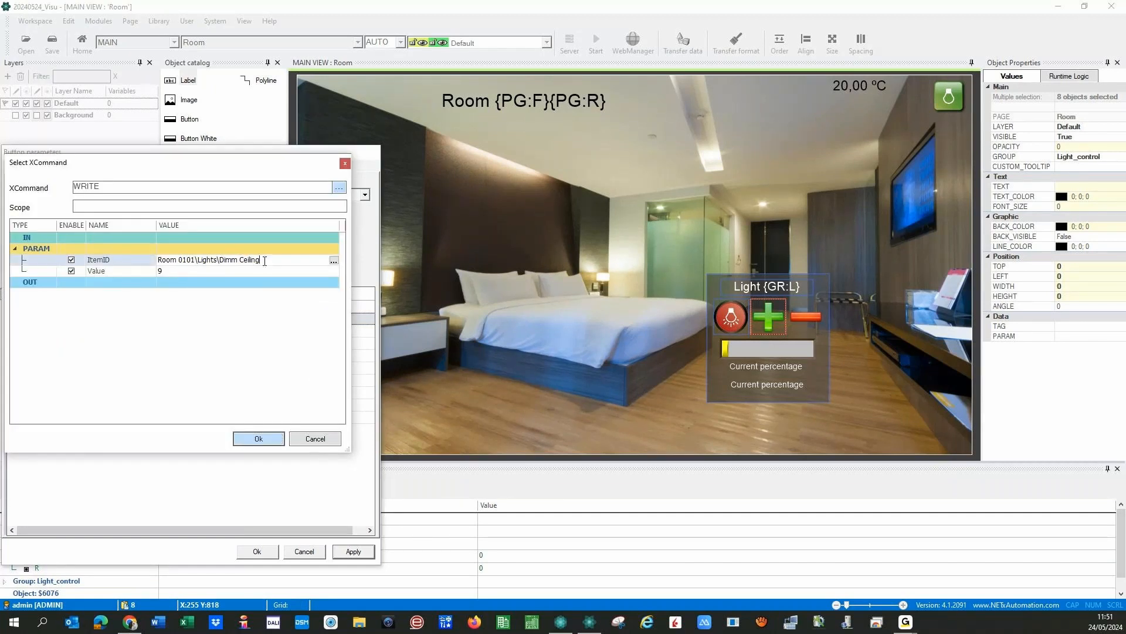
drag(265, 261, 128, 264)
key(ctrl+v)
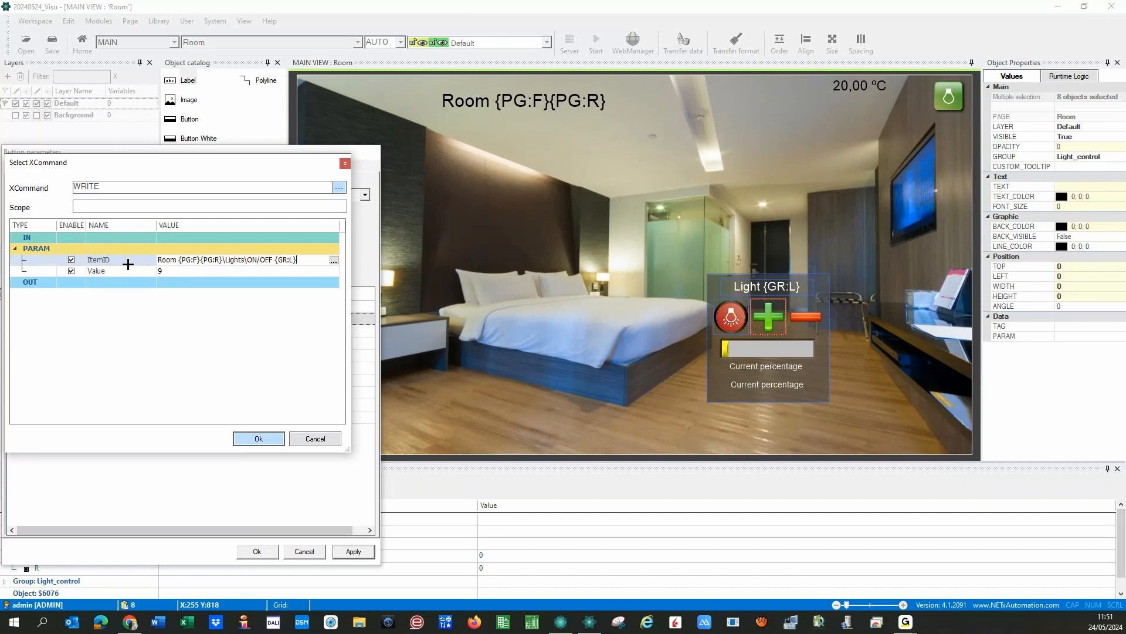
click(247, 260)
key(Delete)
key(Delete)
key(Delete)
key(Delete)
key(Delete)
key(Delete)
text(Dimm)
drag(290, 261, 156, 265)
key(ctrl+c)
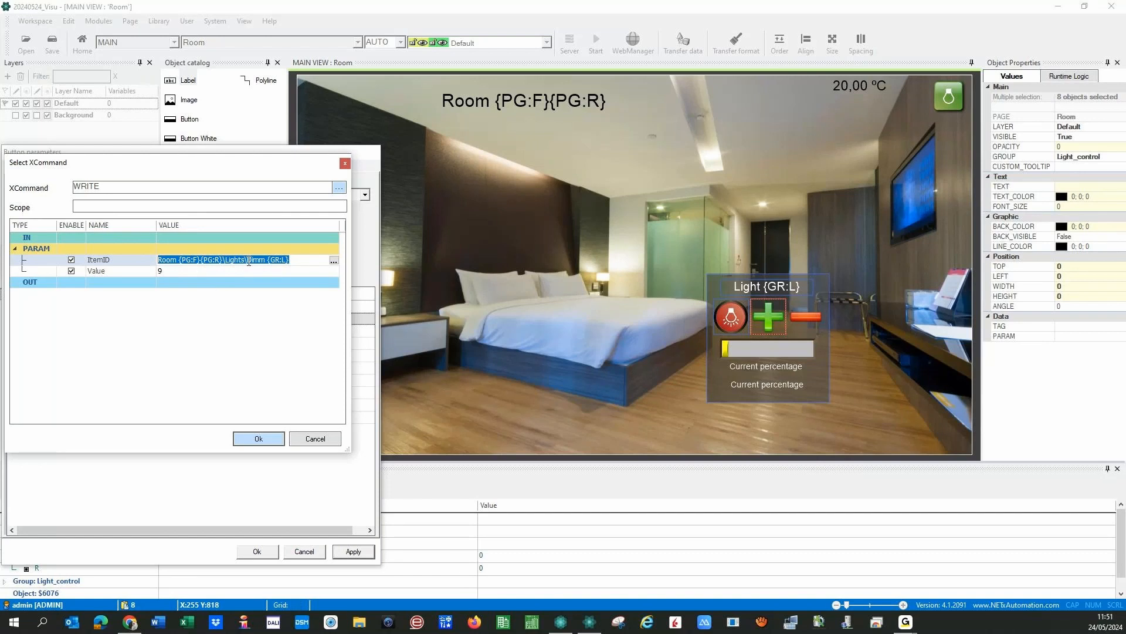
click(251, 440)
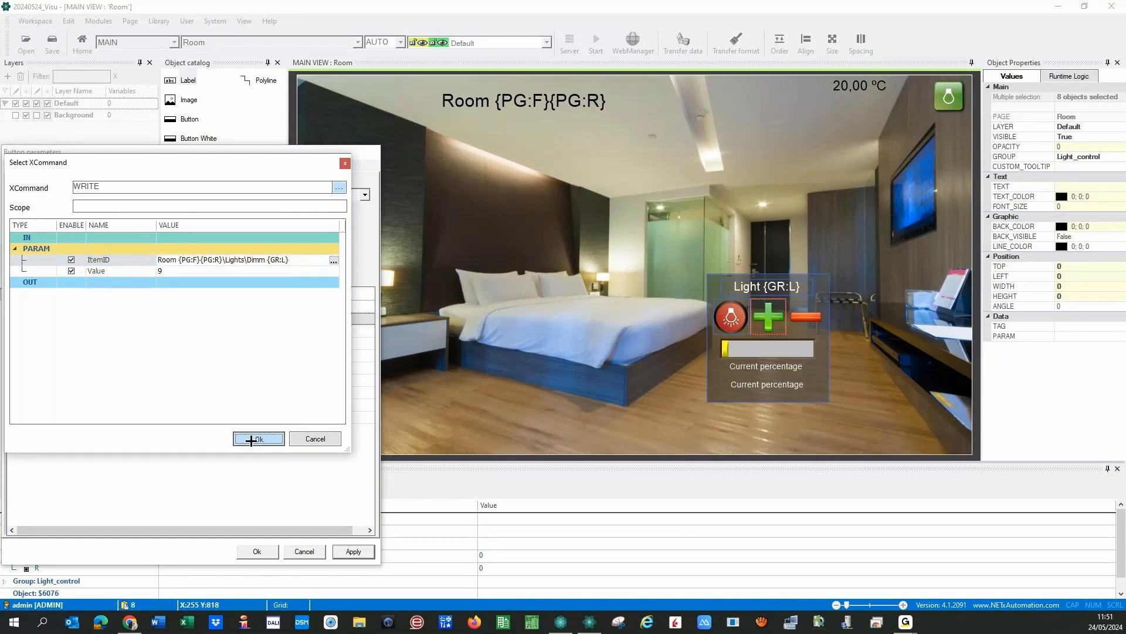
click(251, 440)
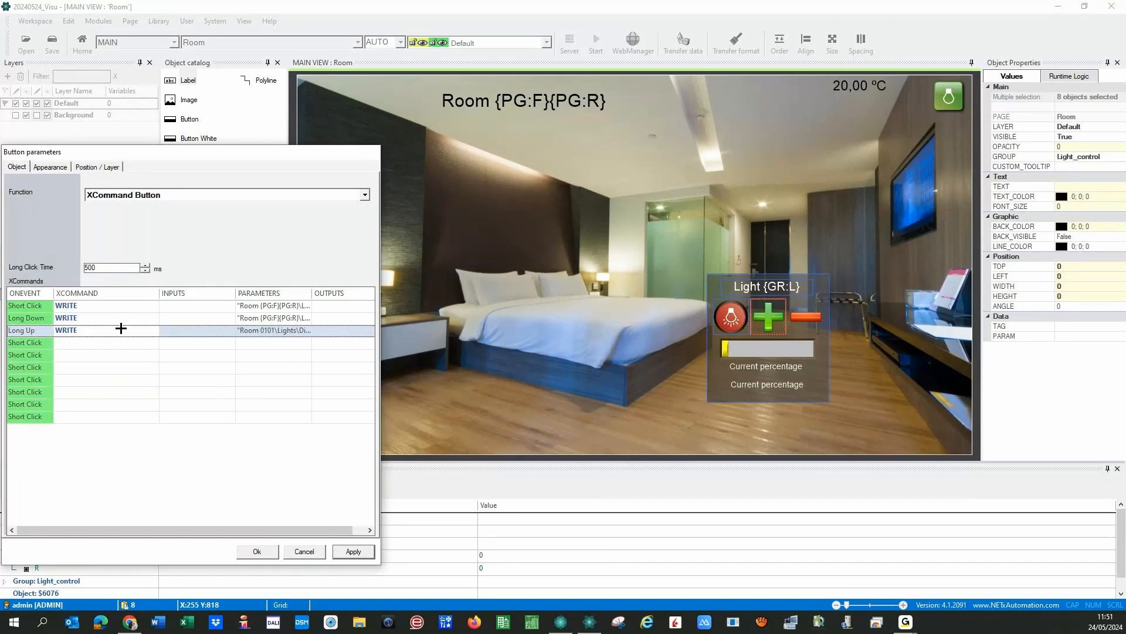
Step: Set the plus button's Long Up WRITE ItemID to Room {PG:F}{PG:R}\Lights\Dimm {GR:L} and confirm the button's parameters
double_click(121, 330)
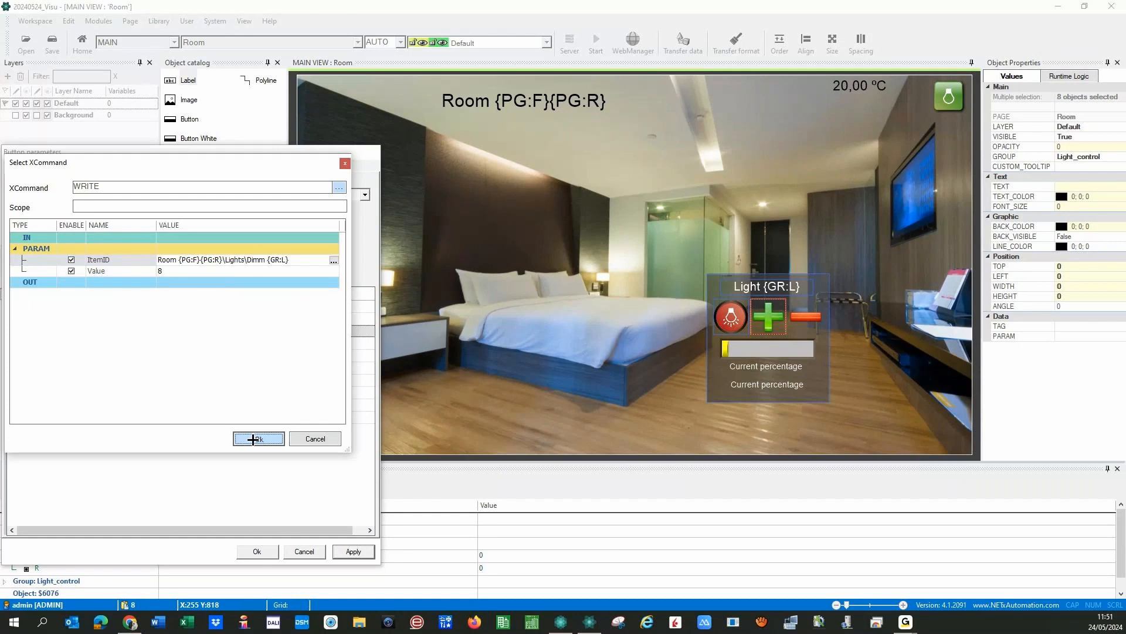
click(252, 439)
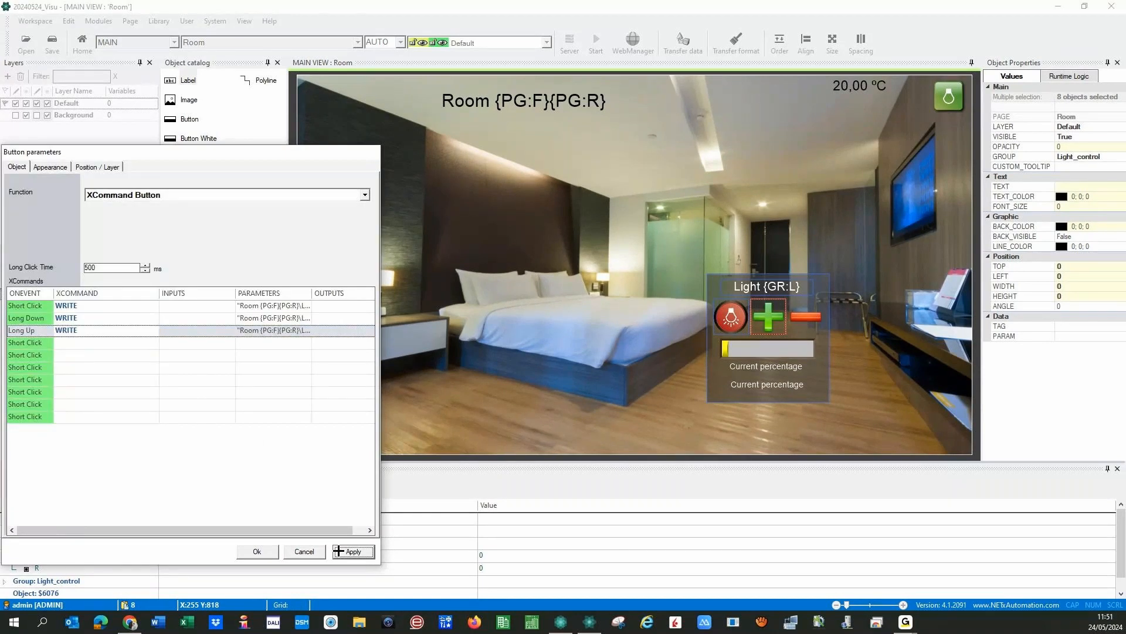
click(262, 552)
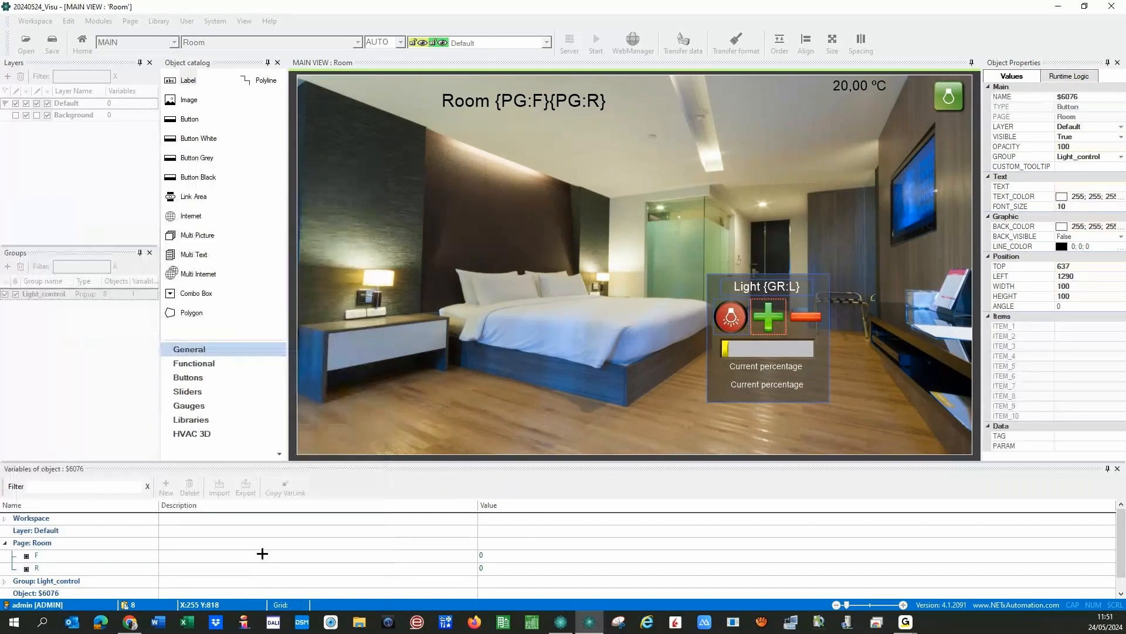
Step: Set the ItemID of the red minus button's Short Click WRITE command to Room {PG:F}{PG:R}\Lights\ON/OFF {GR:L}
double_click(808, 318)
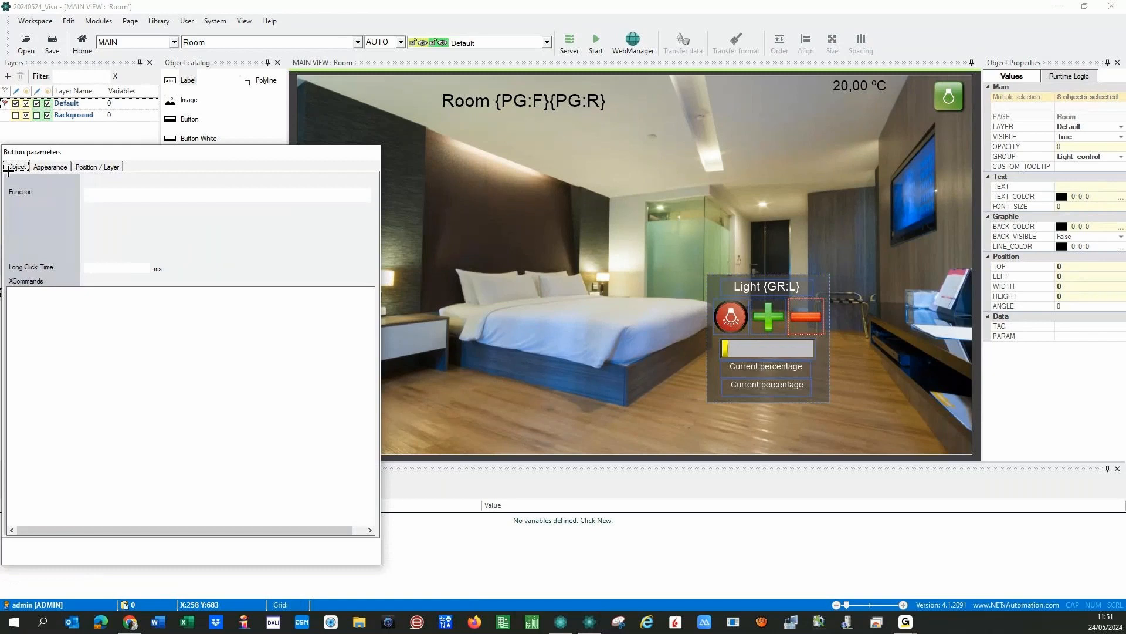
click(145, 308)
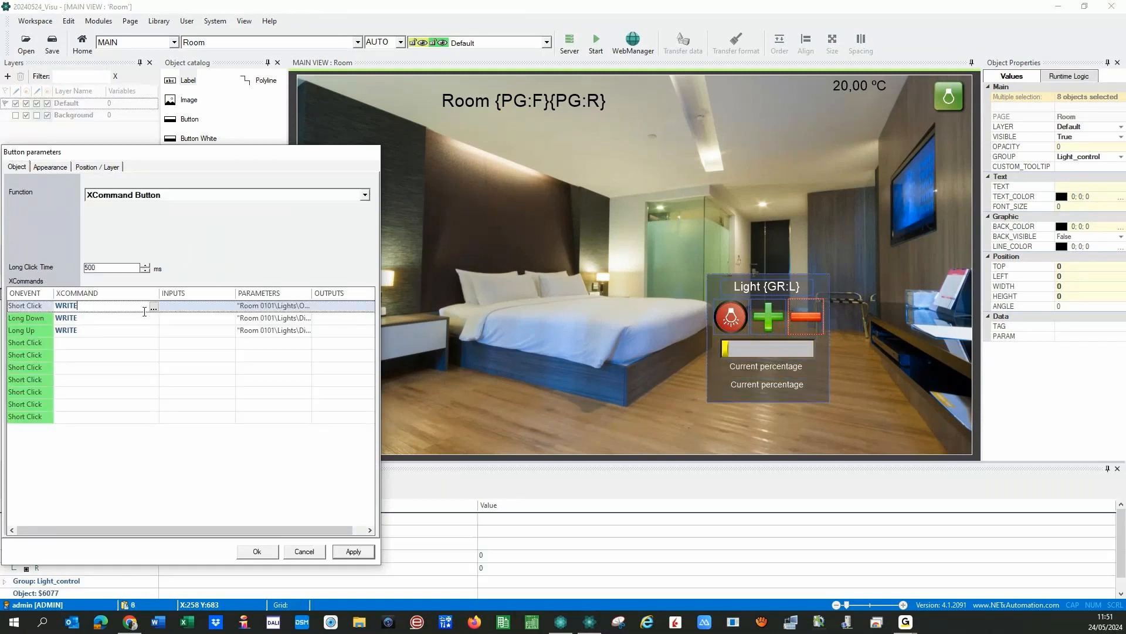
click(155, 308)
click(227, 260)
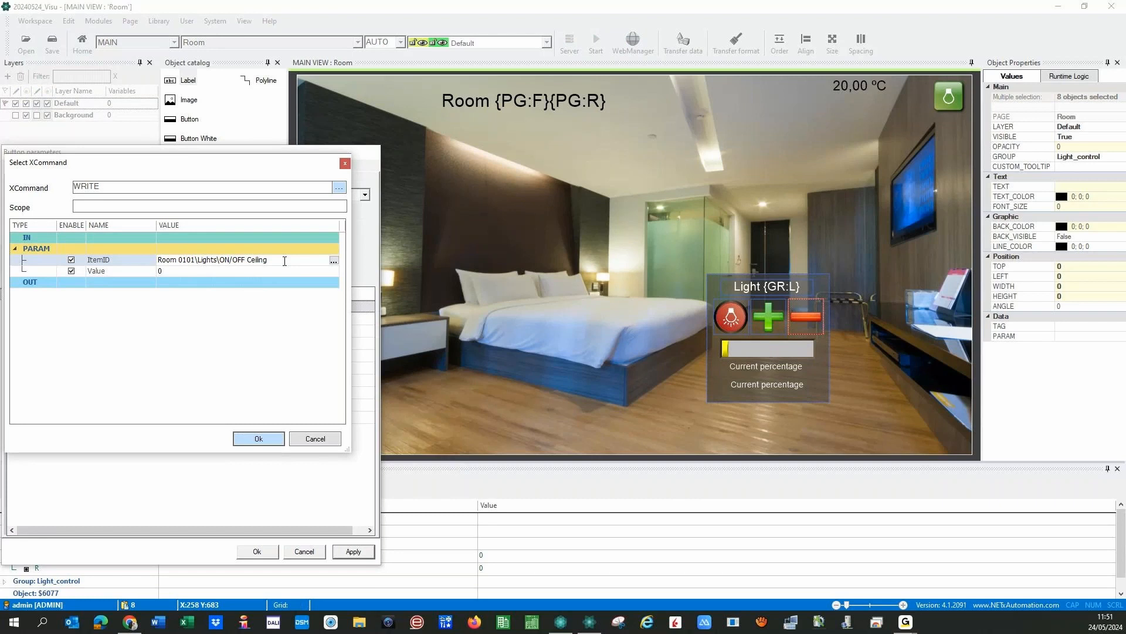
key(ctrl+a)
key(ctrl+v)
text(ON/OFF)
key(Delete)
key(Delete)
key(Delete)
key(Delete)
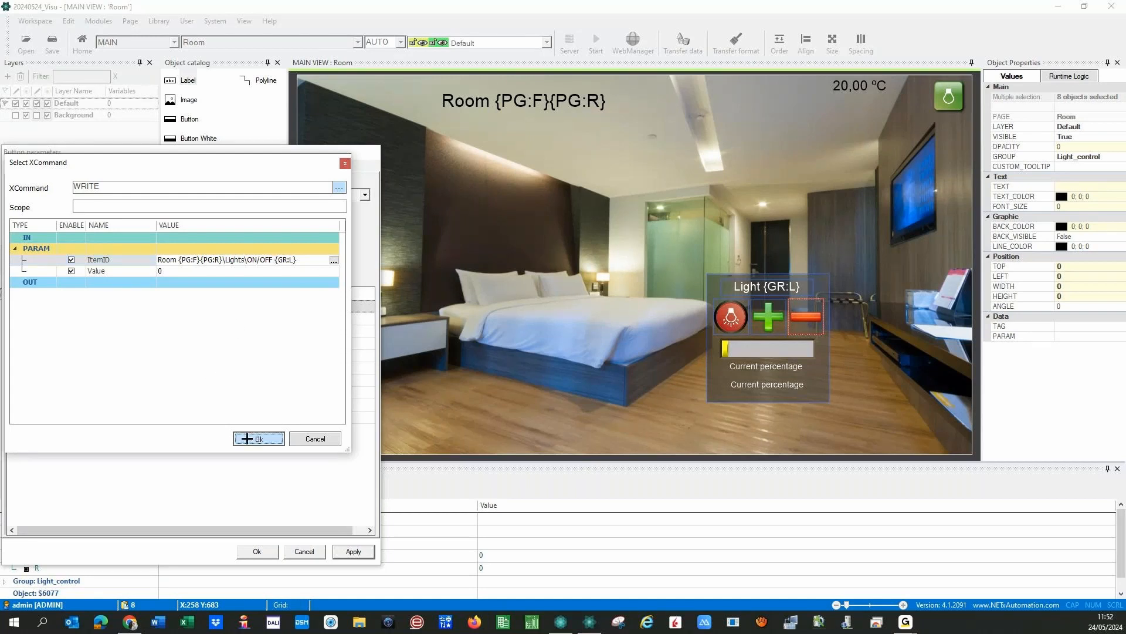
click(252, 438)
Step: Set the ItemID of the minus button's Long Down WRITE command to Room {PG:F}{PG:R}\Lights\Dimm {GR:L}
click(114, 318)
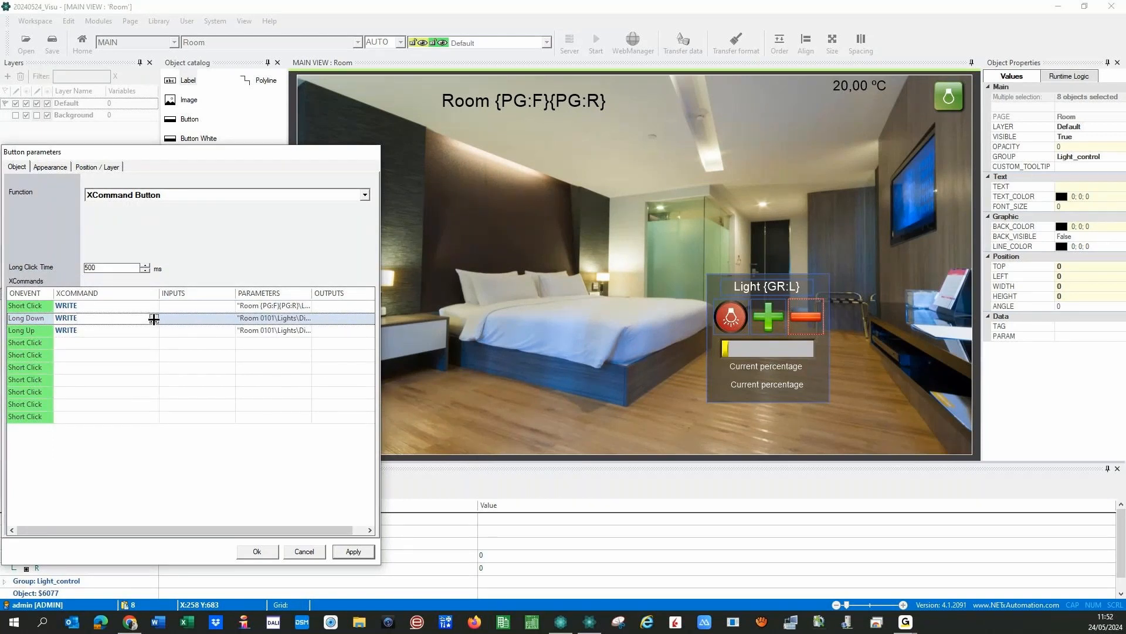
click(153, 318)
click(258, 260)
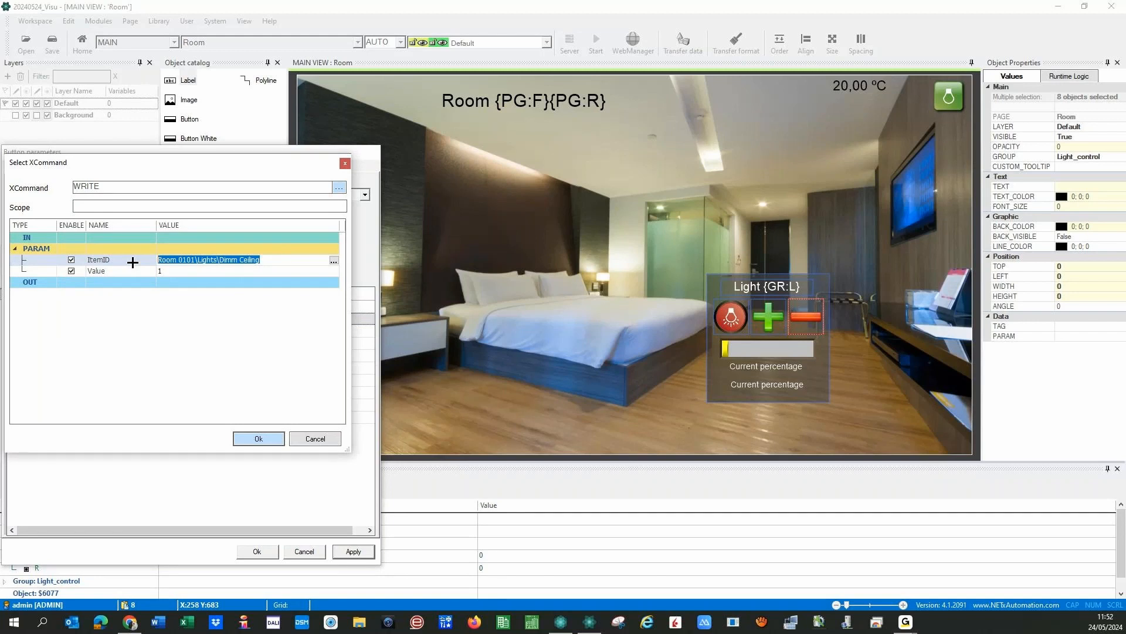
text(Room {PG:F}{PG:R}\Lights\Dimm Ceiling)
click(255, 438)
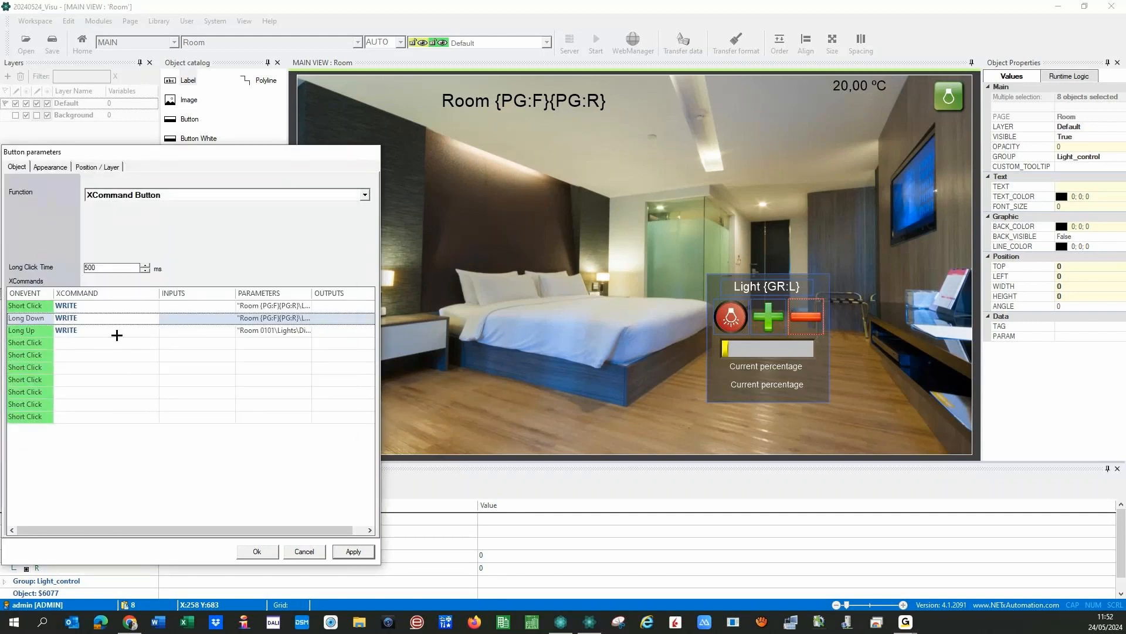
Step: Set the minus button's Long Up WRITE ItemID to Room {PG:F}{PG:R}\Lights\Dimm {GR:L} and apply the button's parameters
click(112, 330)
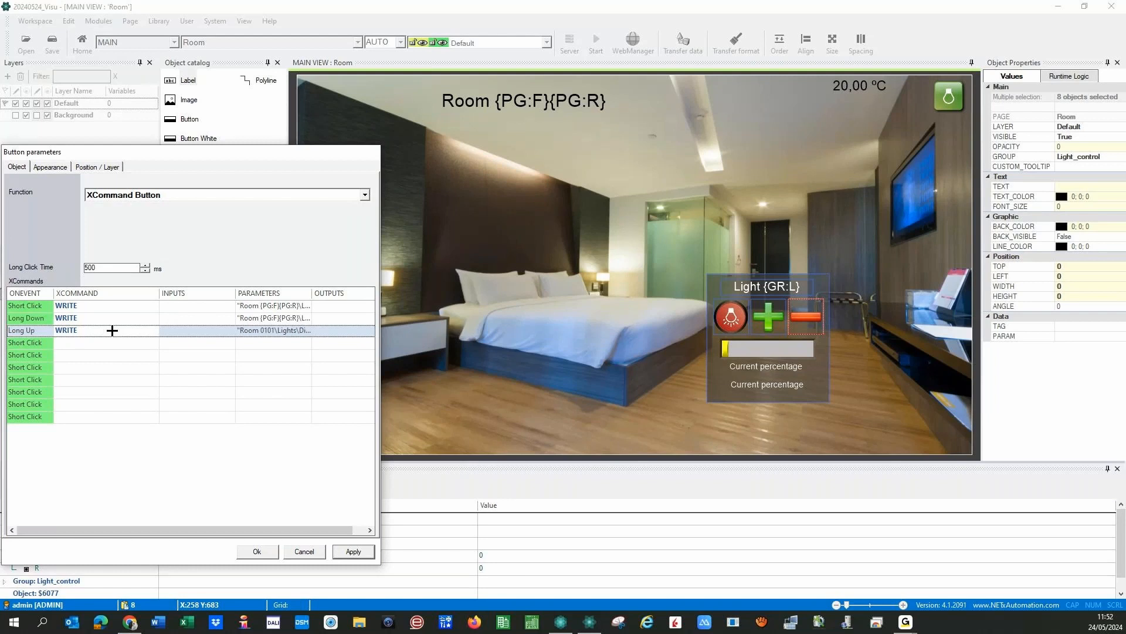
double_click(112, 330)
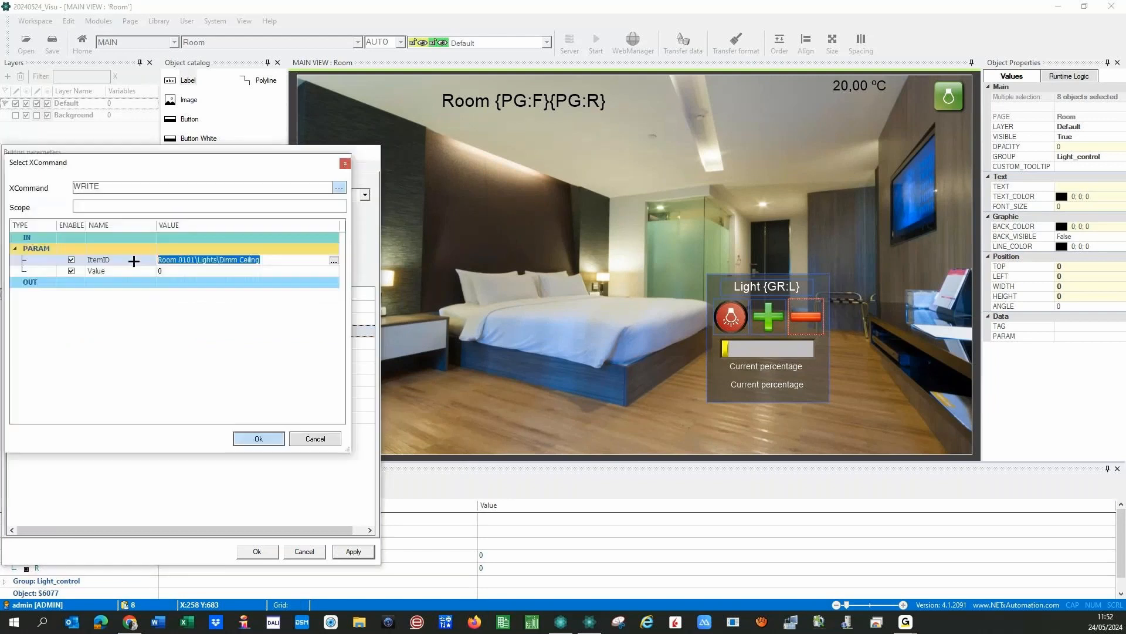
key(ctrl+v)
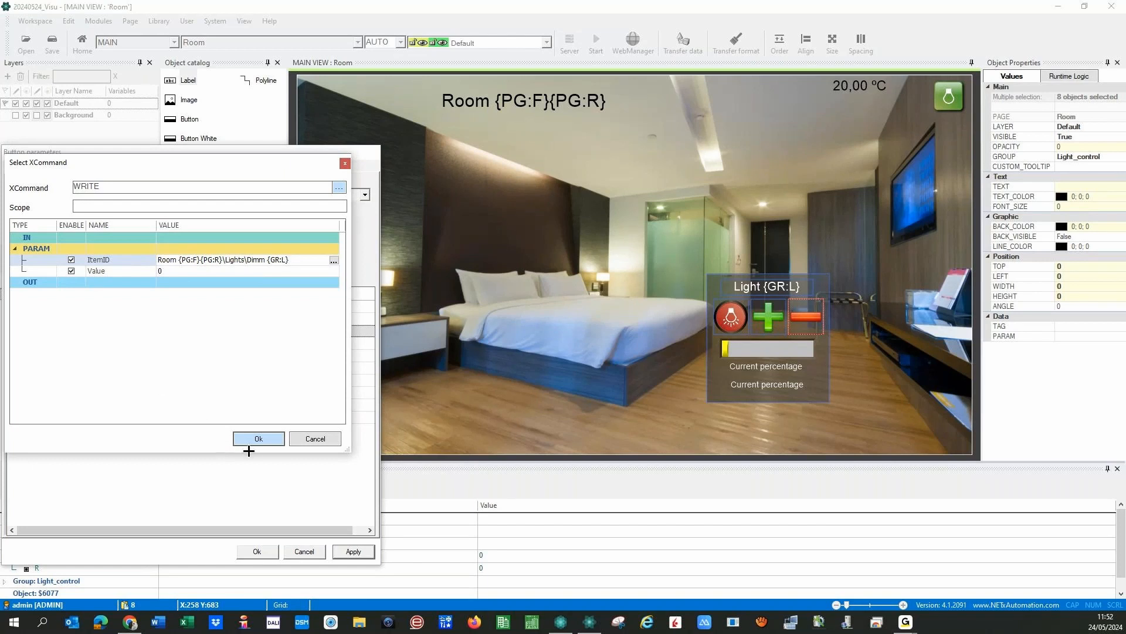
click(256, 438)
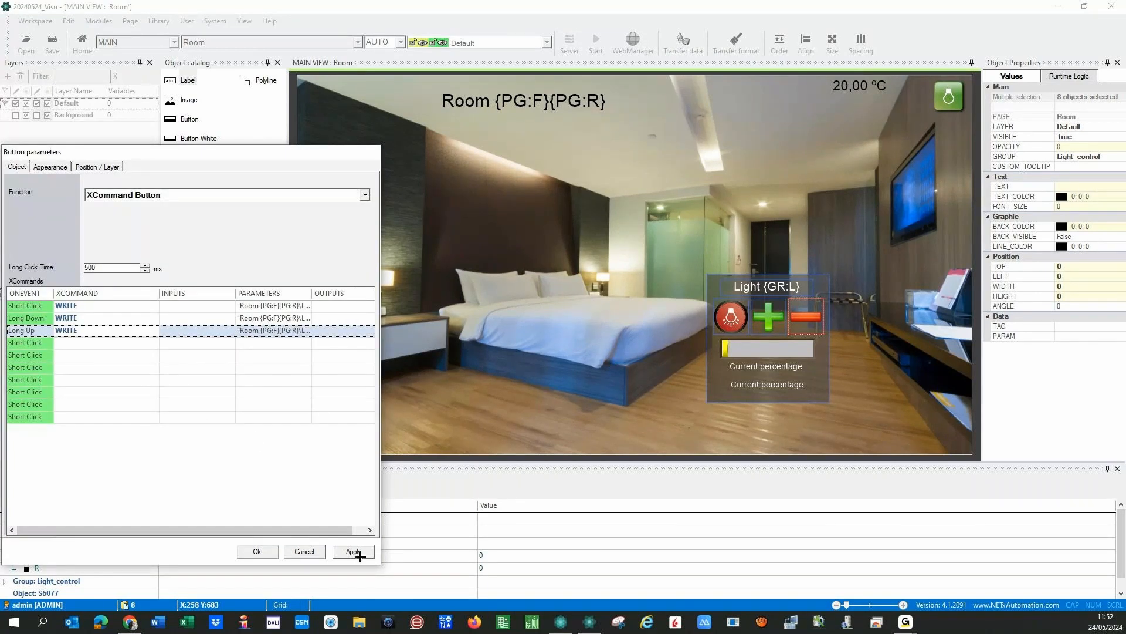
click(359, 553)
click(257, 554)
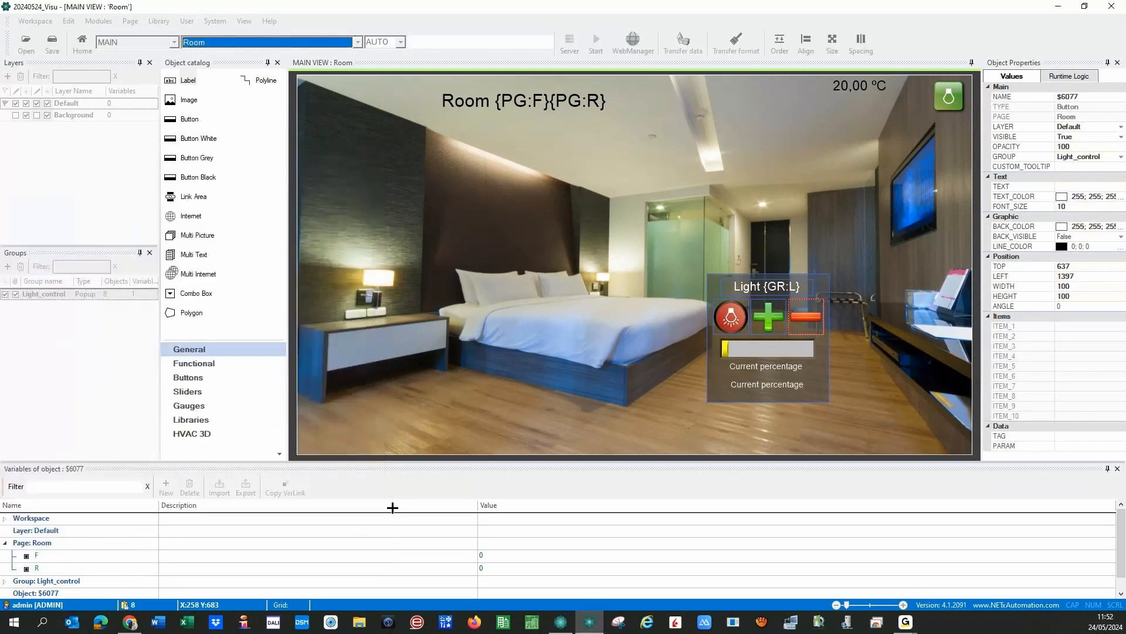
click(730, 367)
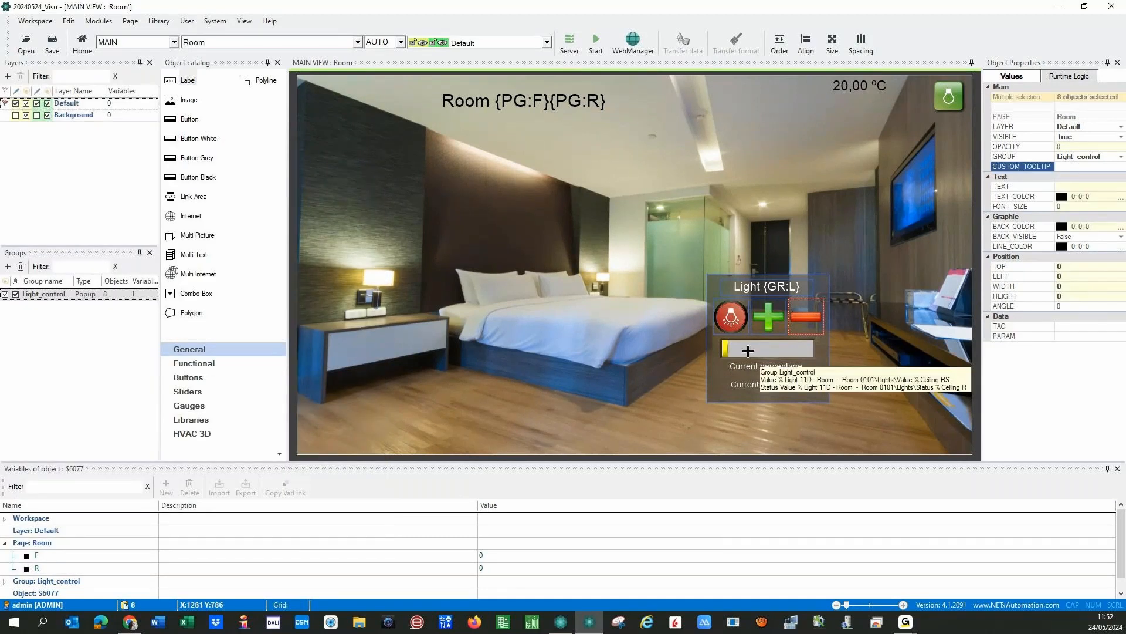
Step: Set the light slider's first server item to Room {PG:F}{PG:R}\Lights\Value % {GR:L}
double_click(747, 351)
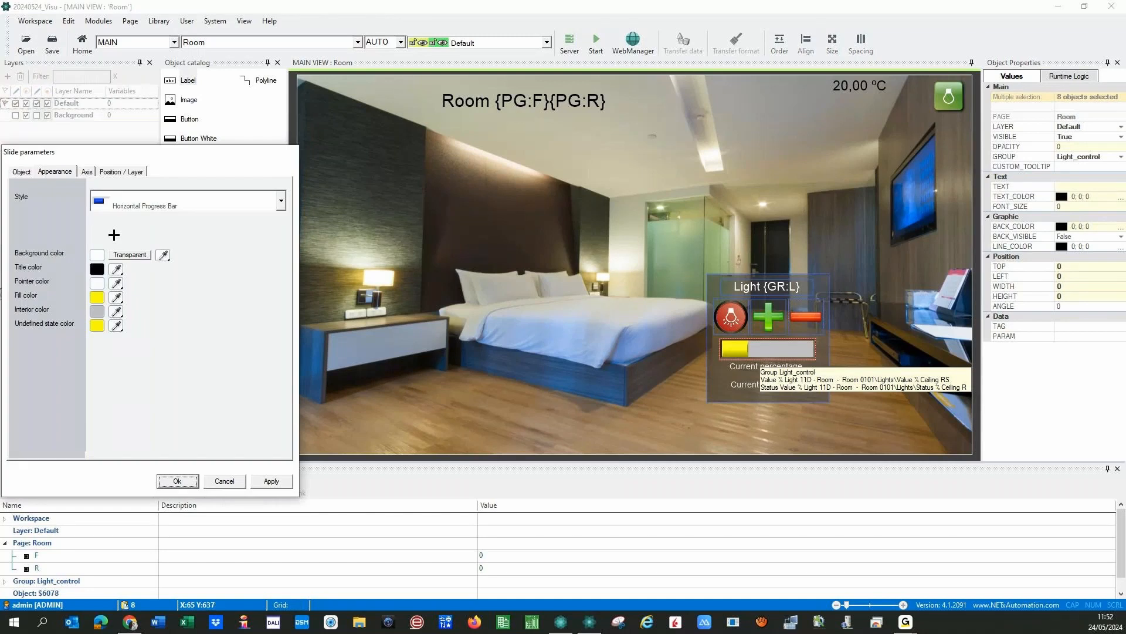
click(21, 172)
click(147, 316)
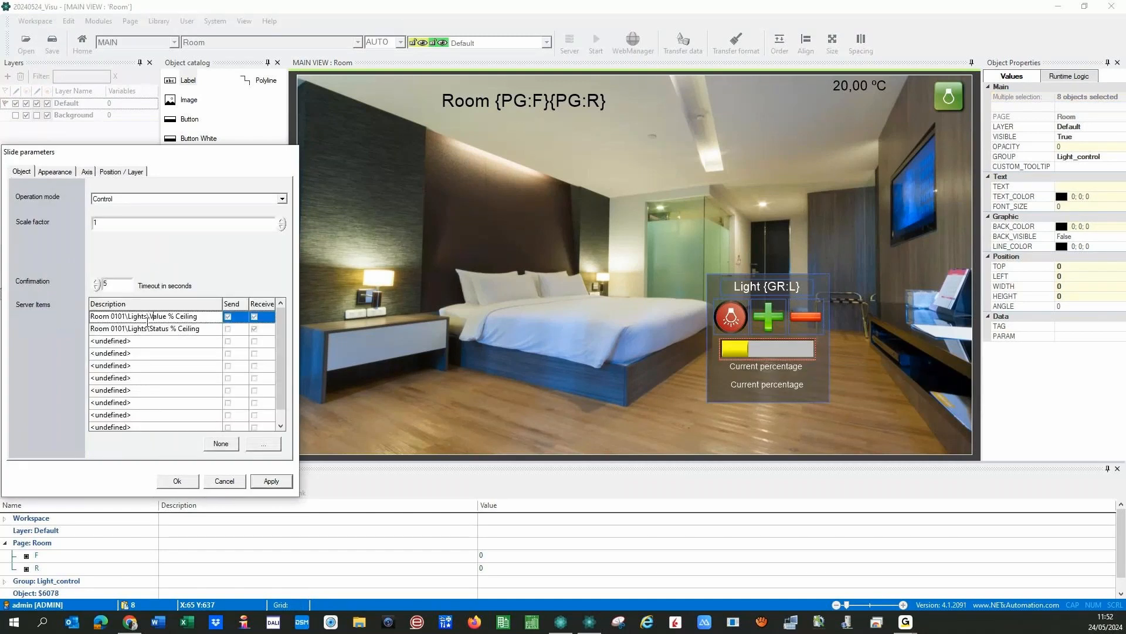
click(202, 316)
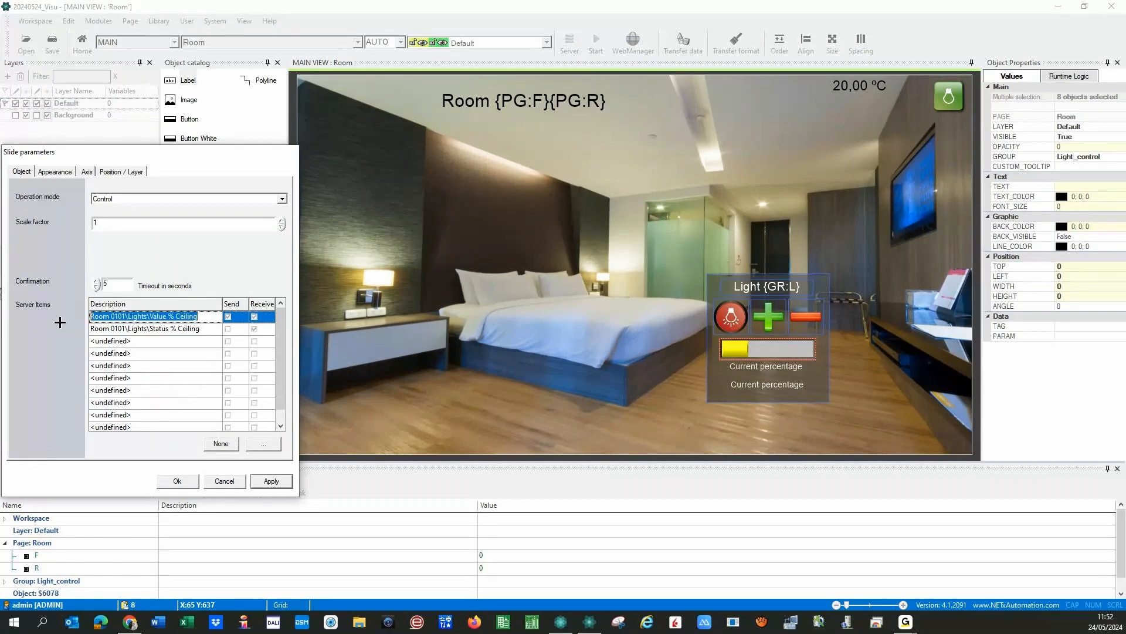
text(Room {PG:F}{PG:R}\Lights\VDimm {GR:L})
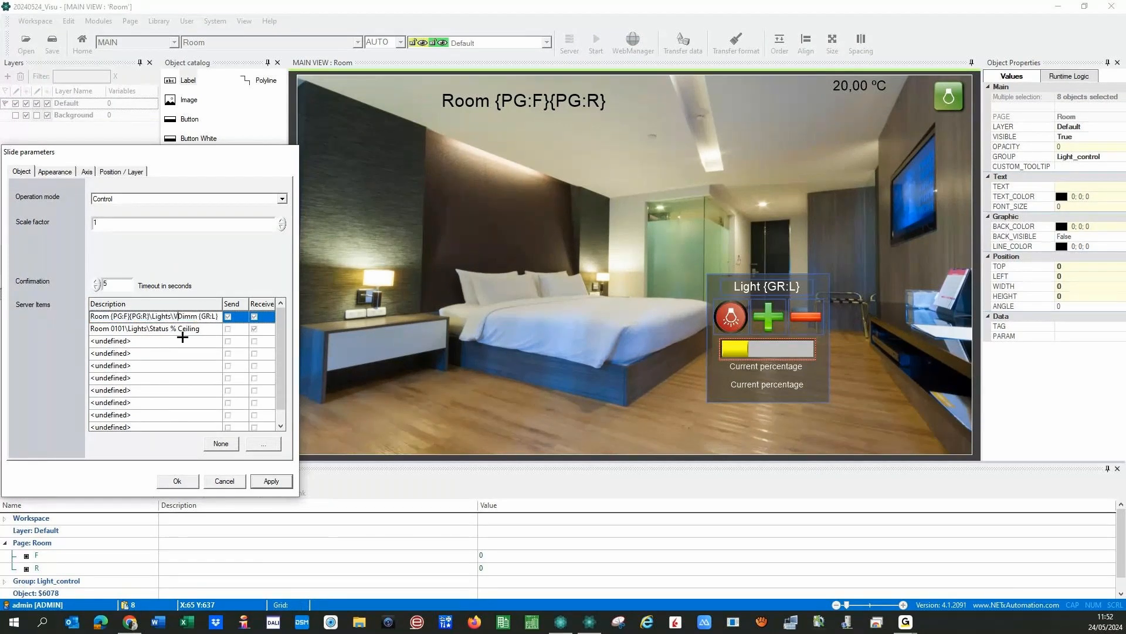
text(alue %)
key(Delete)
key(Delete)
key(Delete)
key(Delete)
key(Delete)
Step: Set the slider's second server item to Room {PG:F}{PG:R}\Lights\Status % {GR:L}
click(201, 328)
click(201, 328)
drag(201, 328, 81, 334)
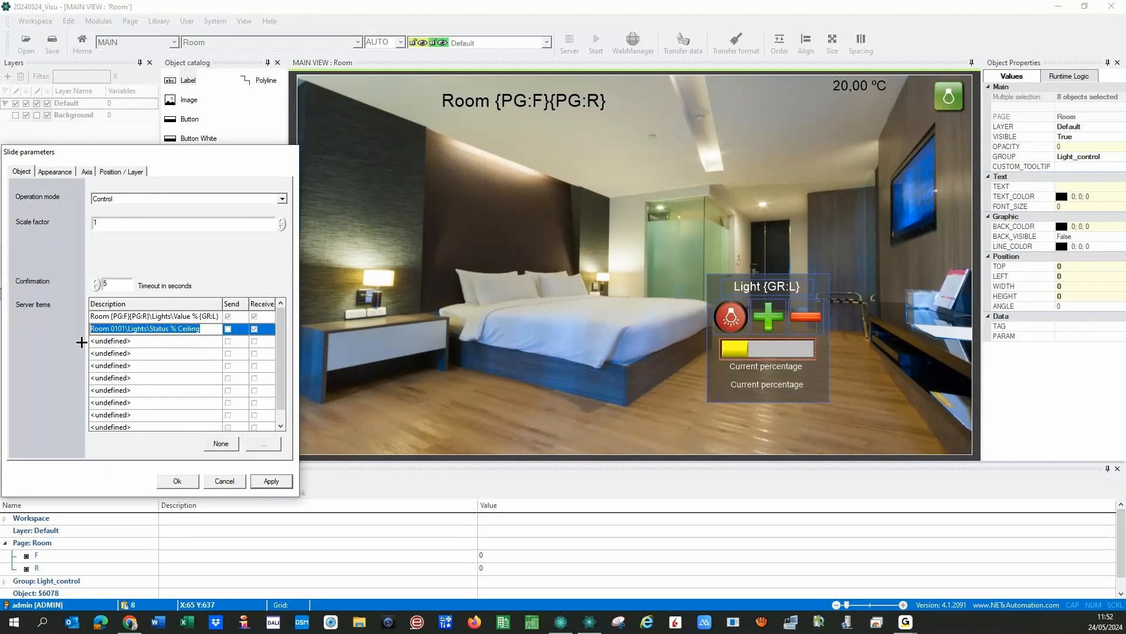
text(Room {PG:F}{PG:R}\Lights\Dimm {GR:L})
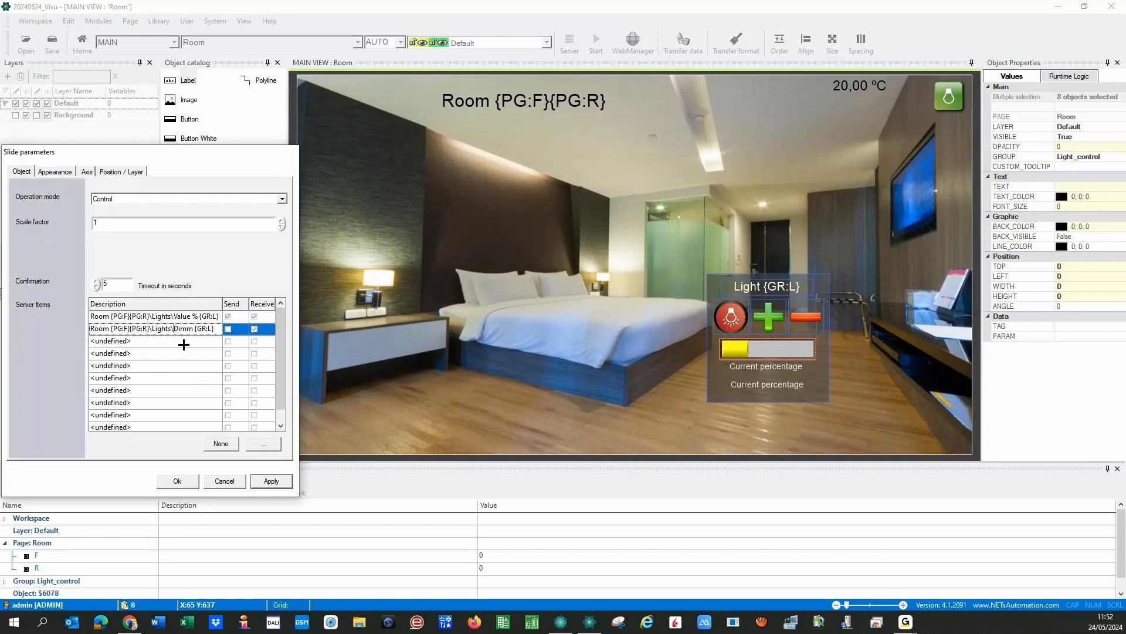
text(Status %)
key(Delete)
key(Delete)
key(Delete)
key(Delete)
Step: Copy the slider's complete Status % item ID and confirm the slider's parameters
key(shift+Right)
key(shift+Right)
key(shift+Right)
key(shift+Right)
key(shift+Right)
key(shift+Right)
key(shift+Right)
key(shift+Right)
key(shift+Right)
key(shift+Right)
key(shift+Right)
key(shift+Right)
key(shift+Right)
key(shift+Right)
key(shift+Right)
key(shift+Right)
key(shift+Right)
key(shift+Right)
key(shift+Right)
key(shift+Right)
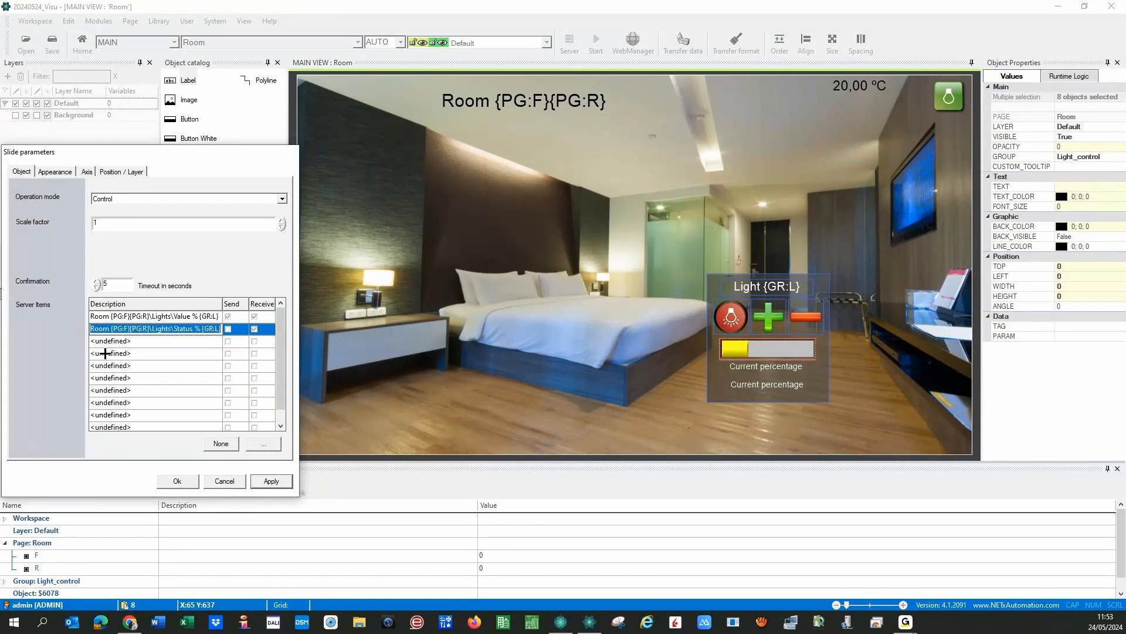
click(105, 352)
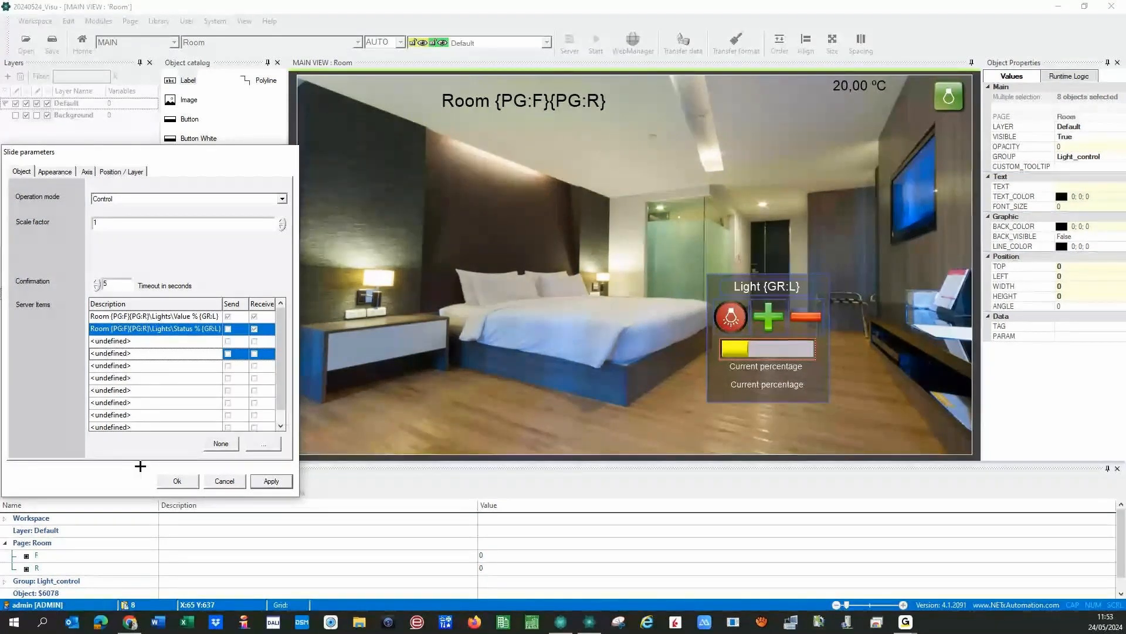
click(176, 481)
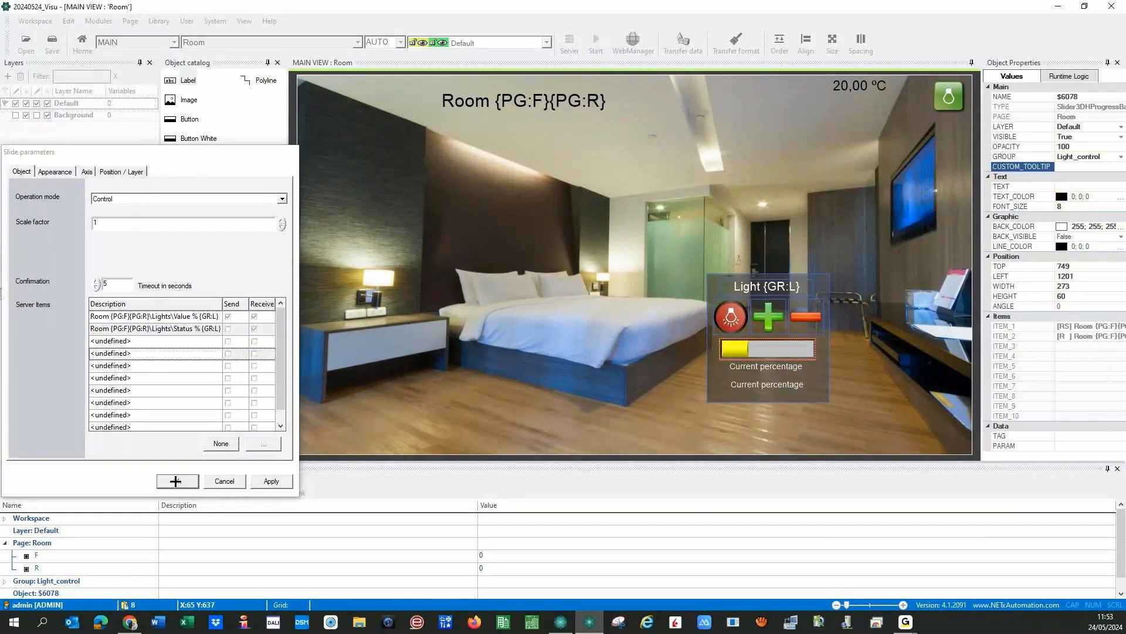
Step: Set the lower Current percentage label's OPC item ID to Room {PG:F}{PG:R}\Lights\Status % {GR:L} and confirm its parameters
click(759, 384)
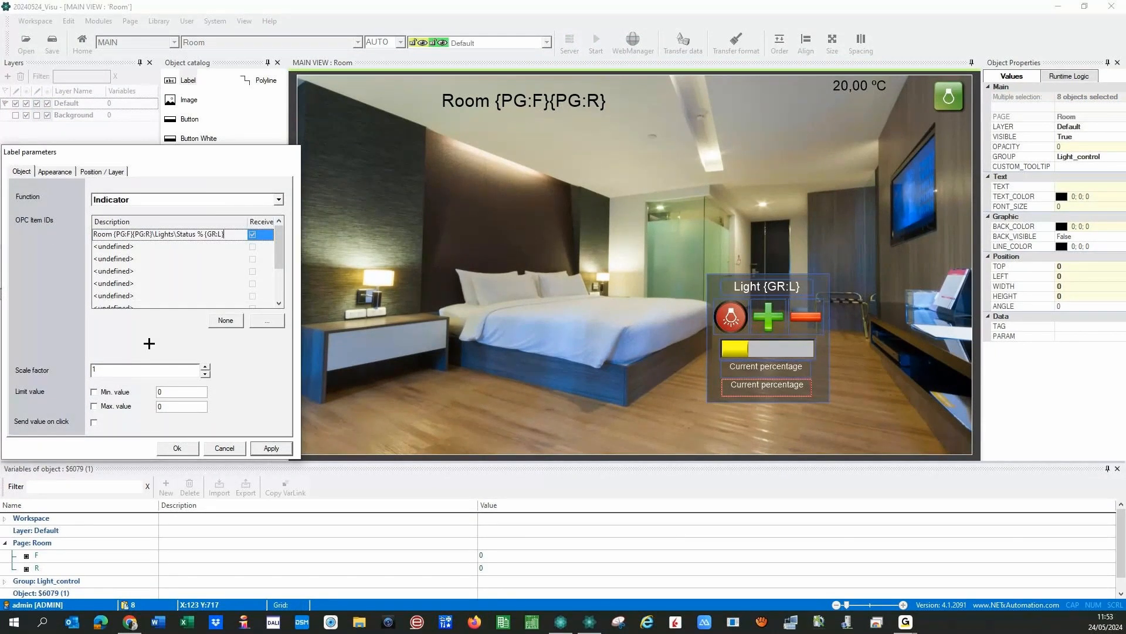
click(262, 447)
click(167, 449)
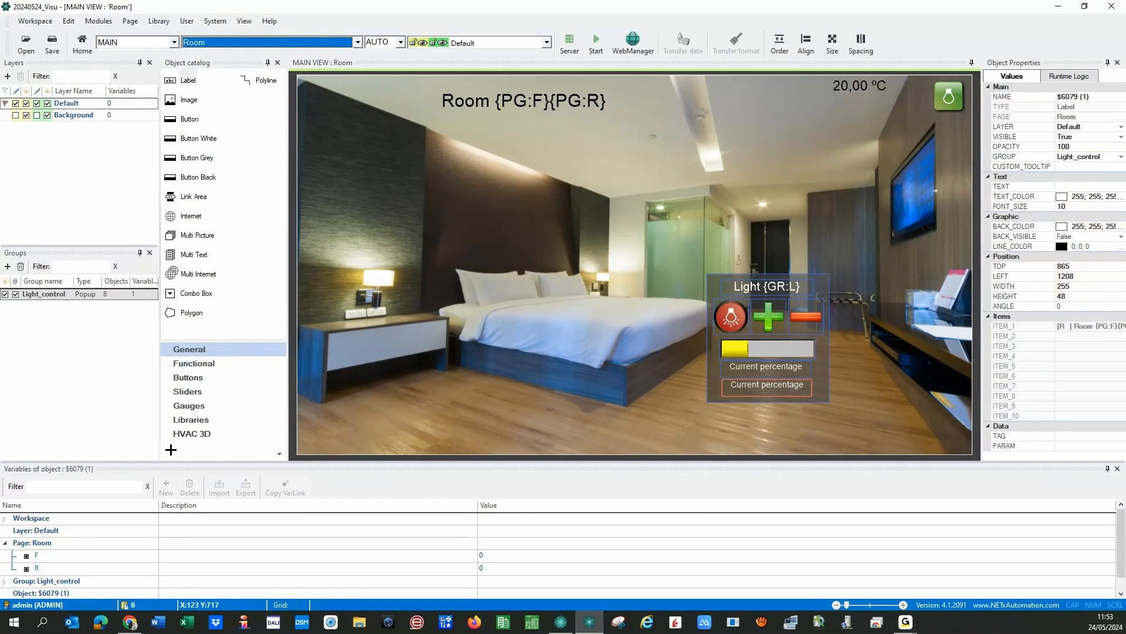
click(638, 331)
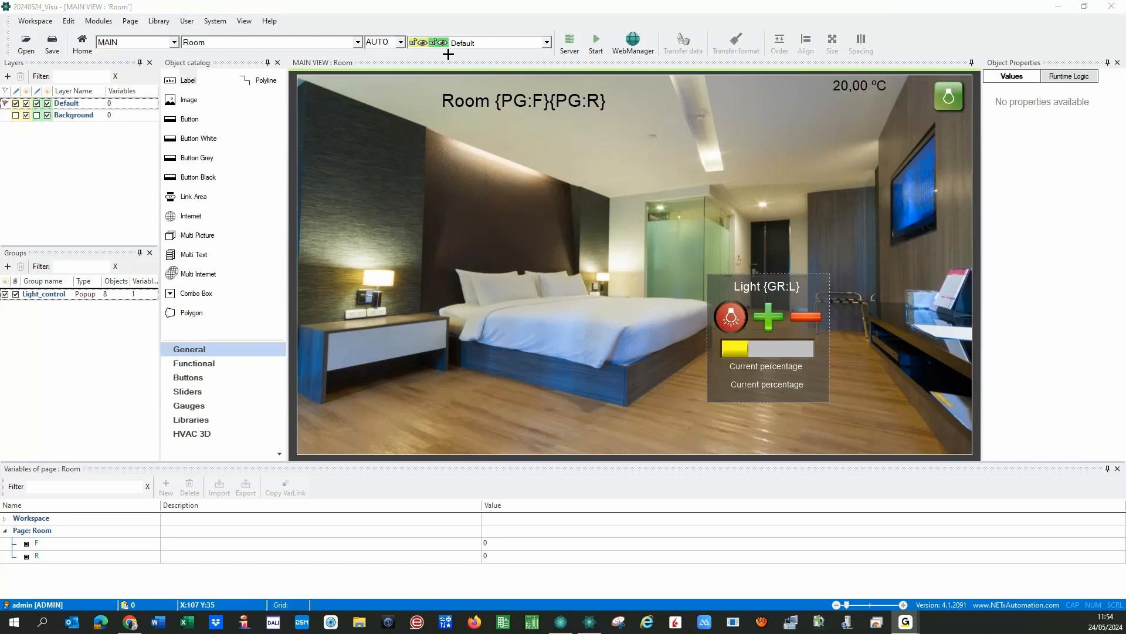
Step: Start the visualization and open Floor 01 from the hotel page, continuing to Room 0101
click(596, 42)
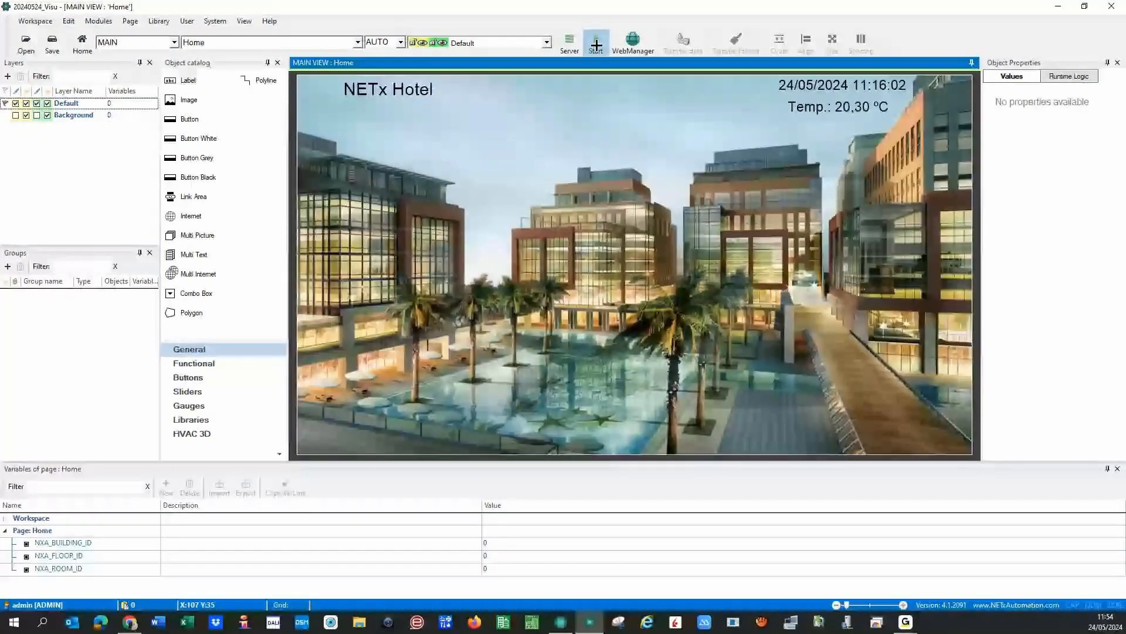
click(596, 44)
click(515, 350)
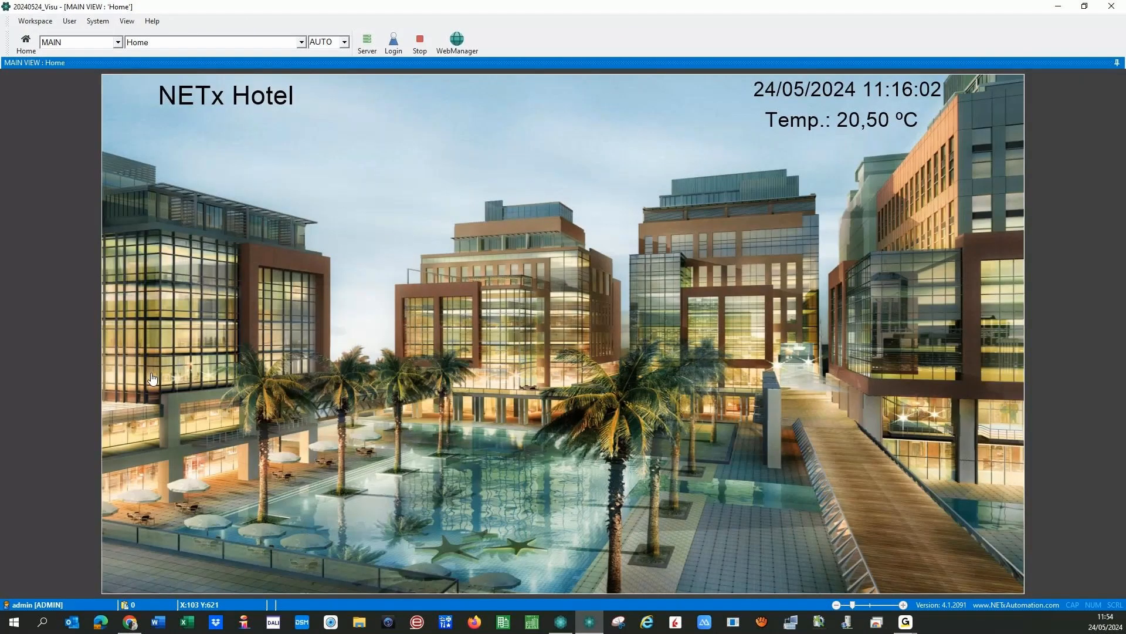
click(152, 378)
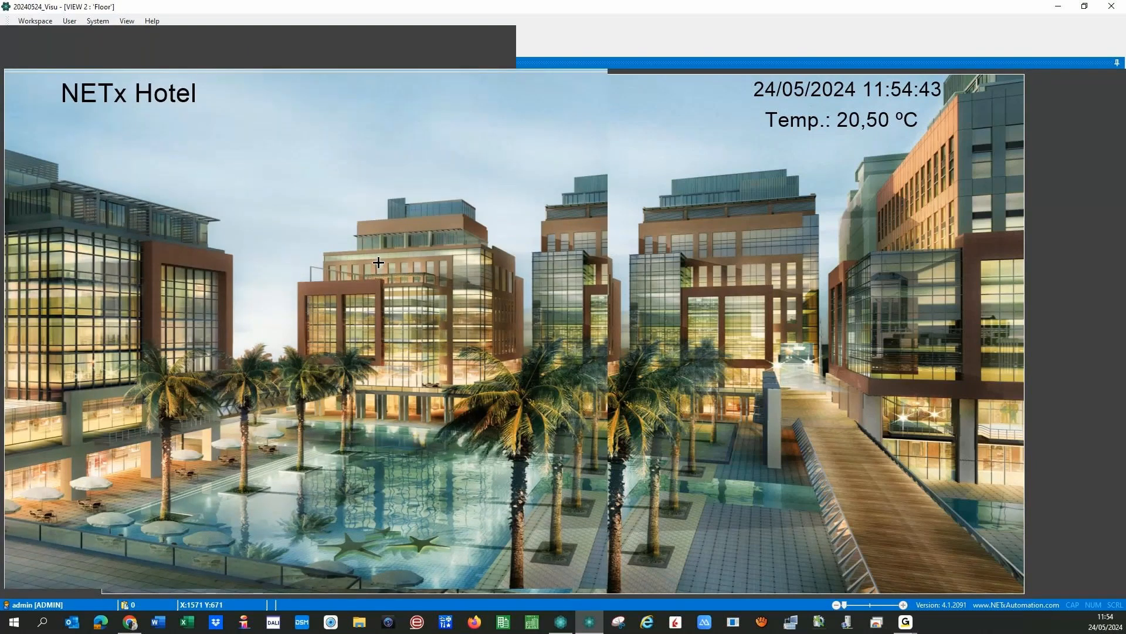
click(711, 228)
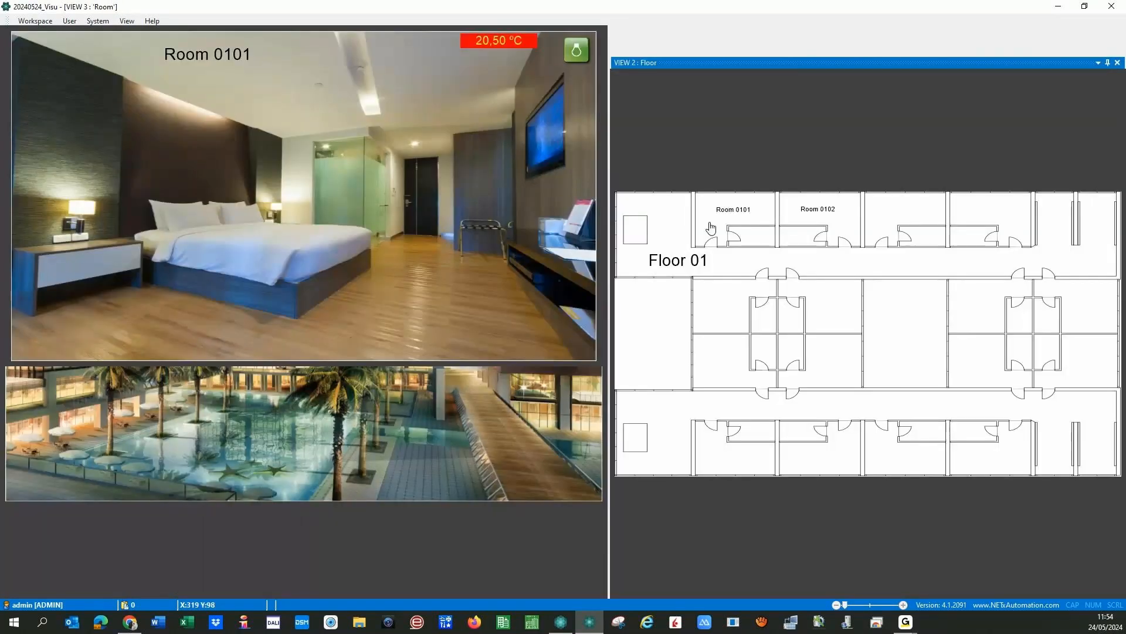
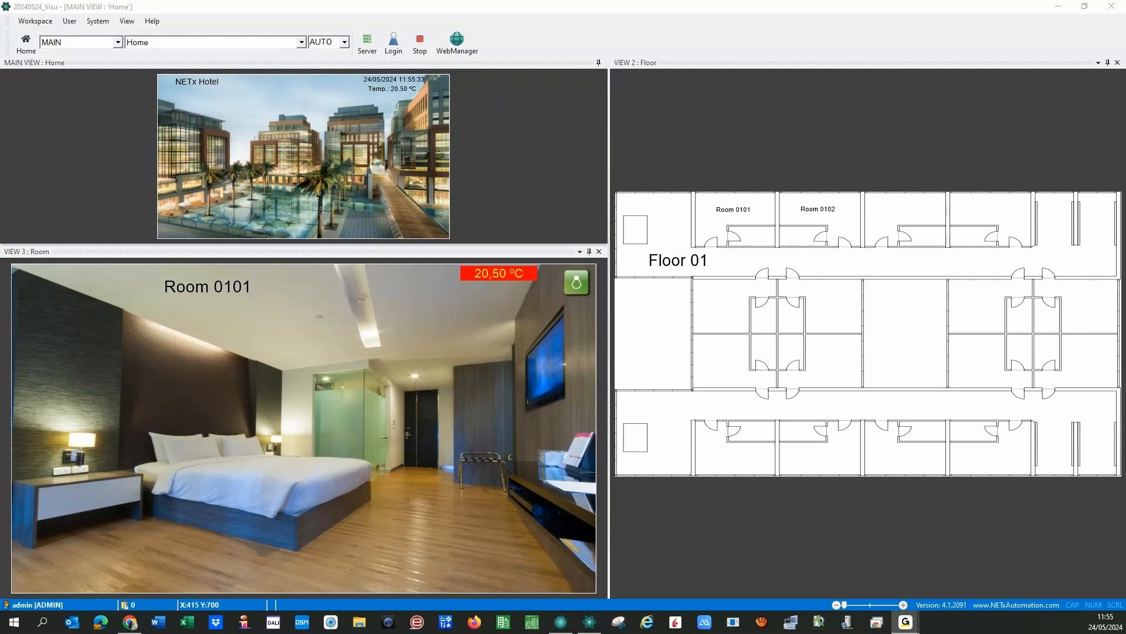
Step: Return to editing the Room page and place a Link Area about 65 by 49 over the ceiling light above the door
click(418, 40)
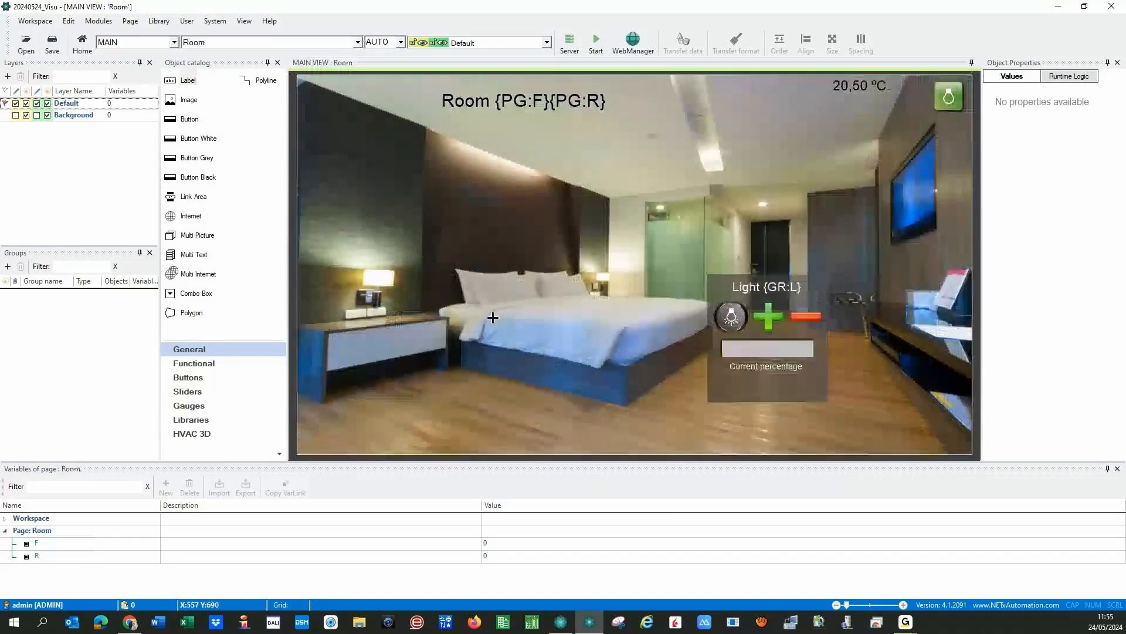
click(499, 318)
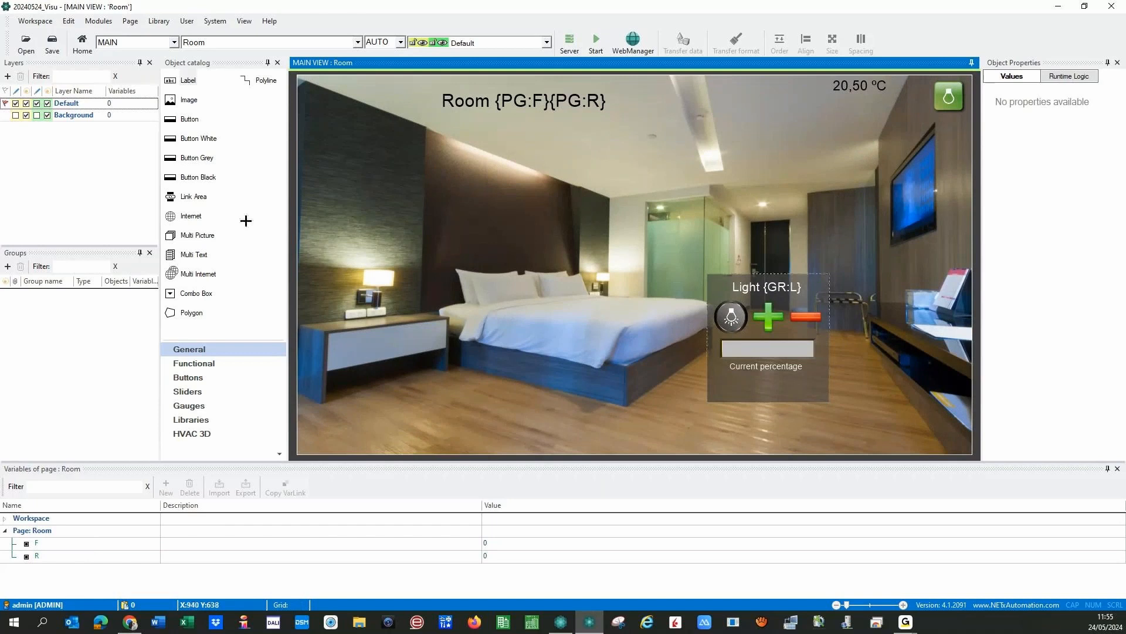
drag(171, 195, 763, 200)
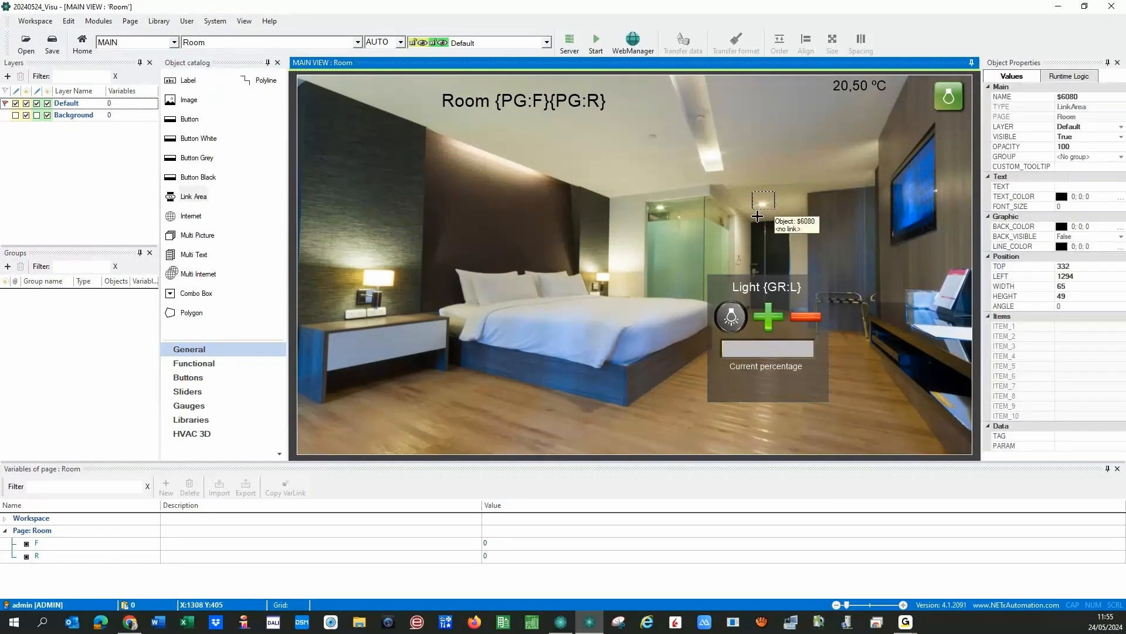
Step: Set the link area's function to Change group visibility for the Light_control group and enable its group variable L
click(766, 203)
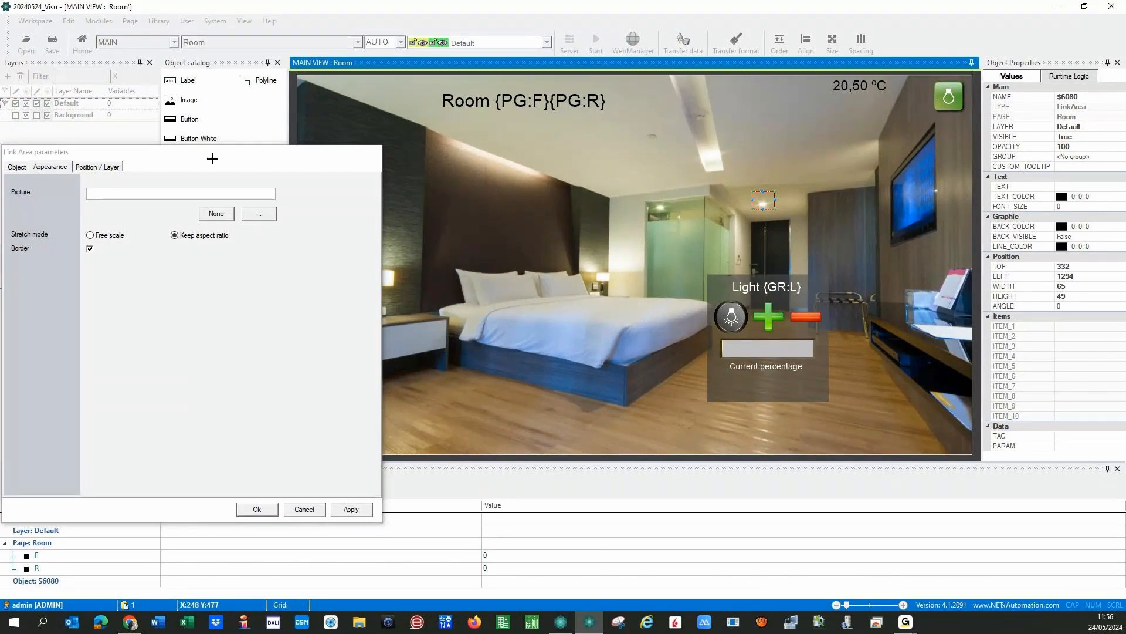
drag(213, 158, 443, 127)
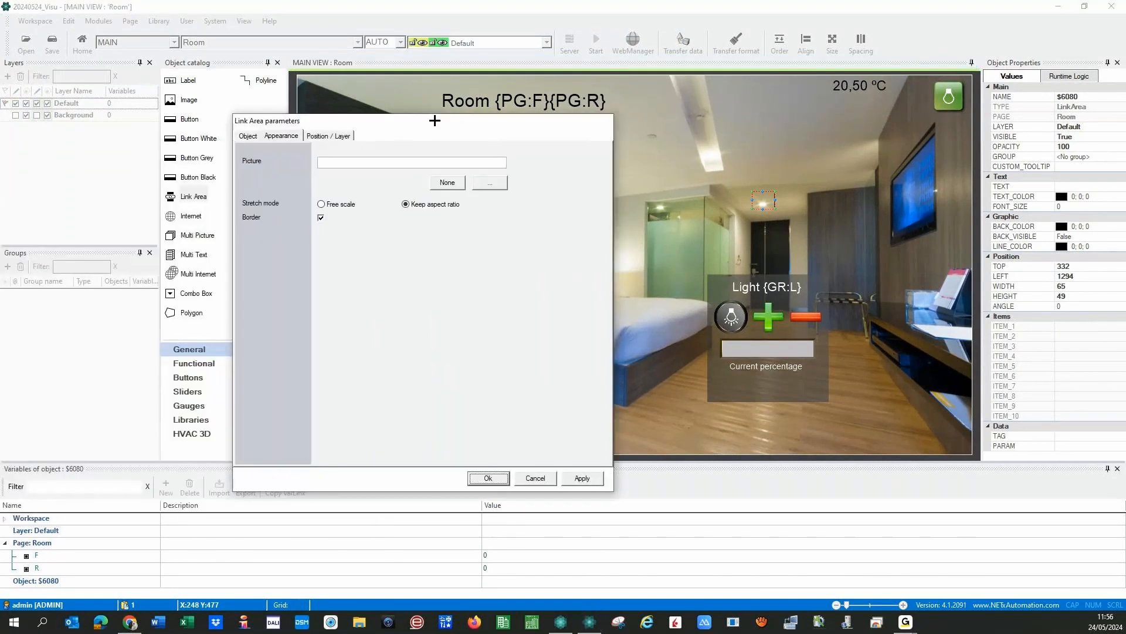
click(247, 136)
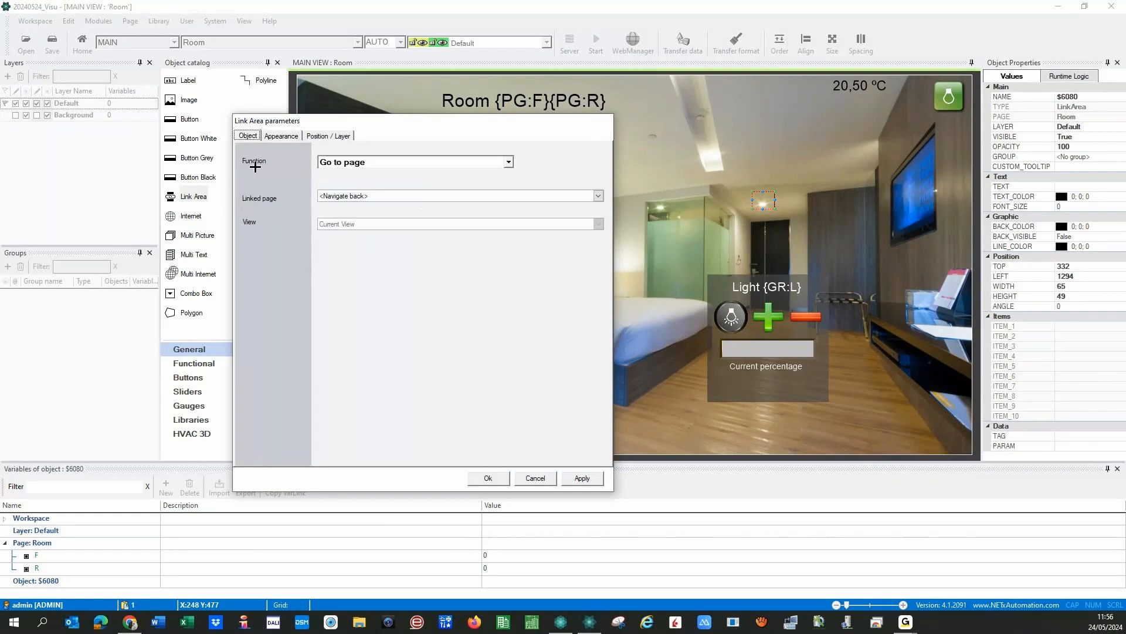
click(598, 196)
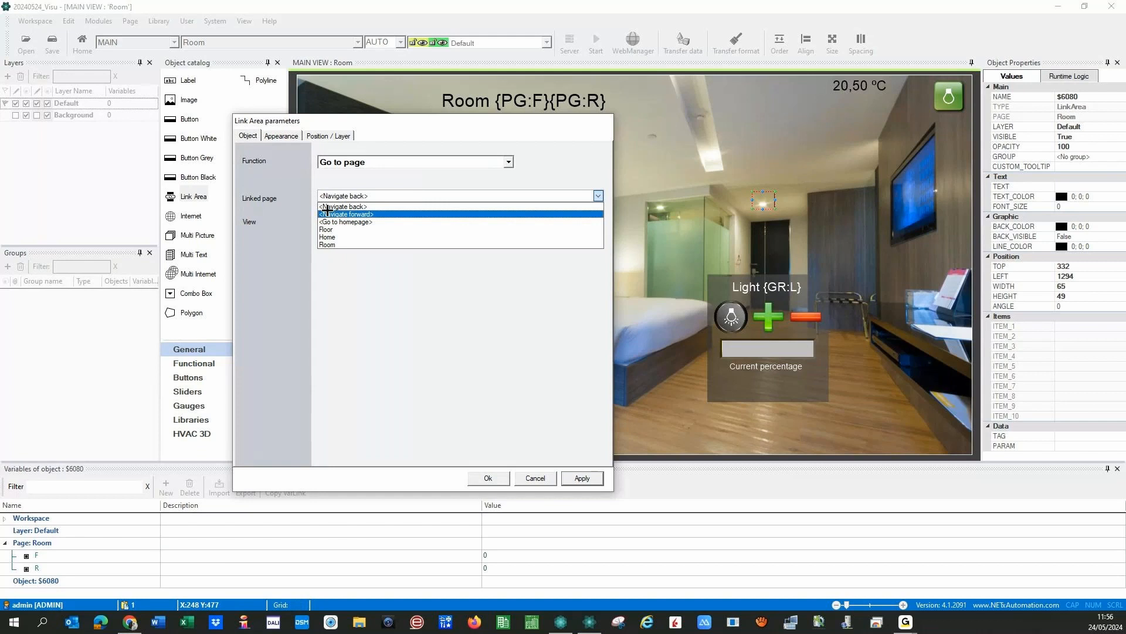
click(327, 207)
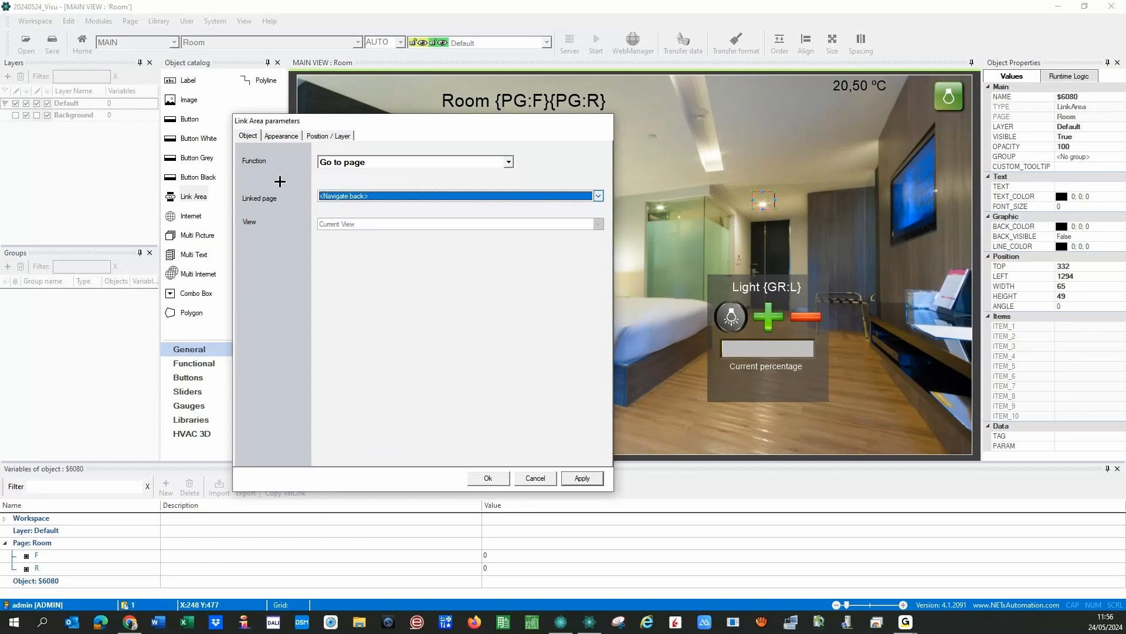
click(405, 162)
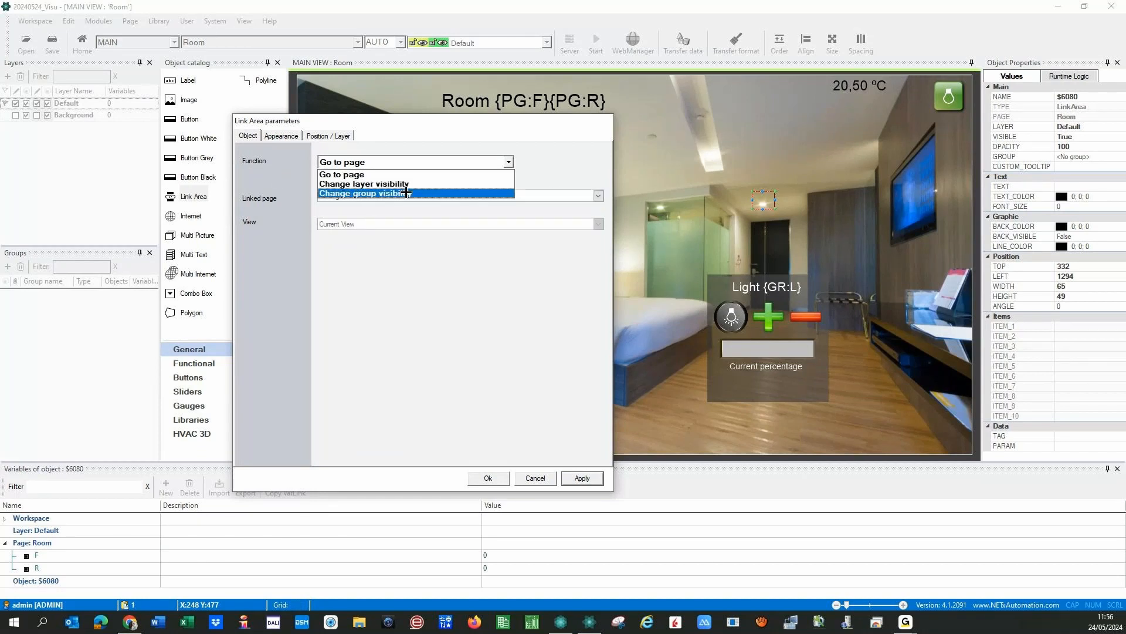
click(406, 192)
click(508, 195)
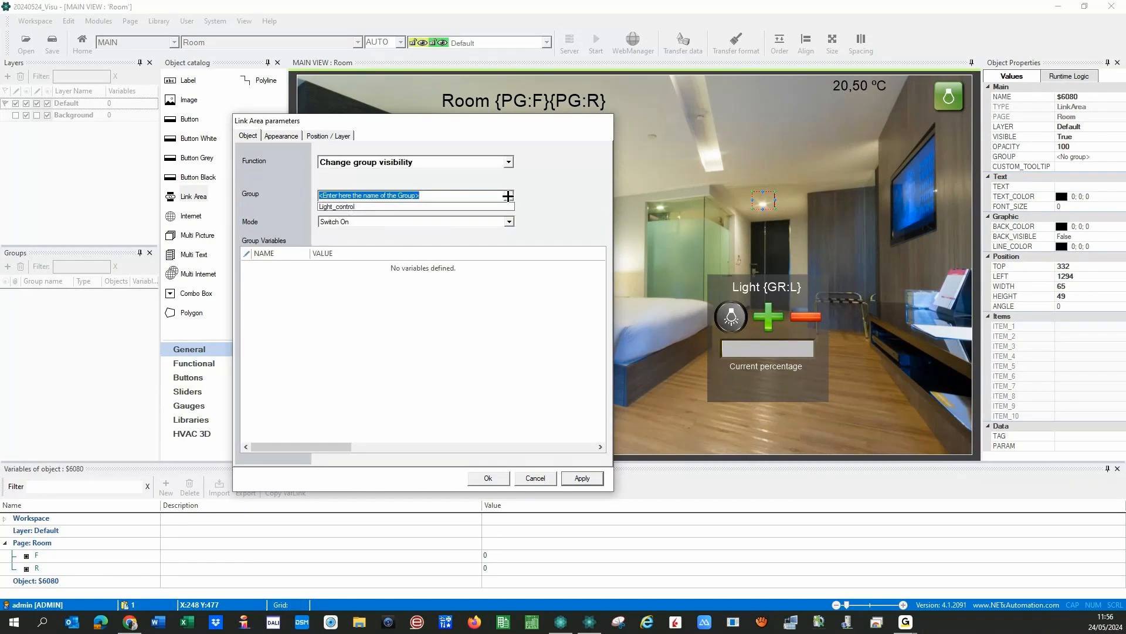
click(364, 206)
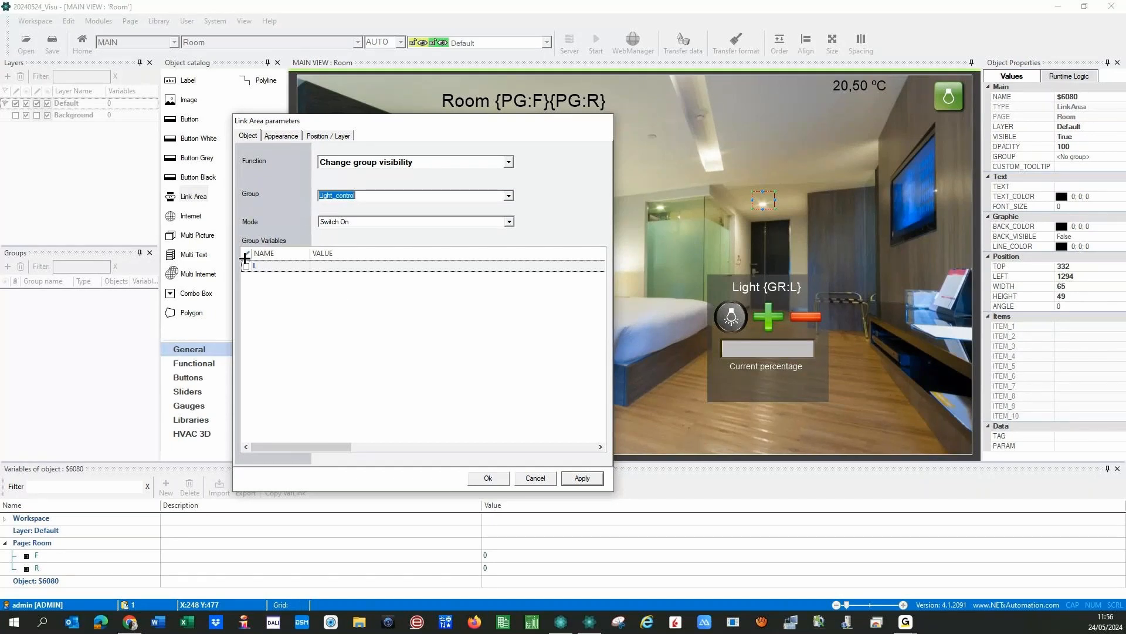
click(246, 266)
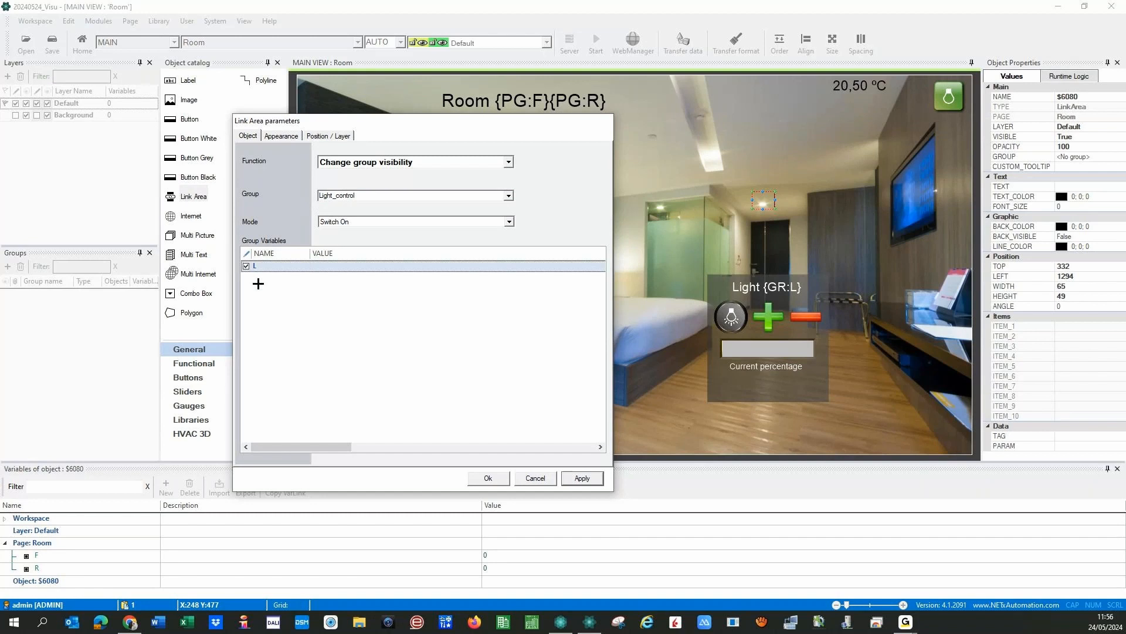
click(331, 268)
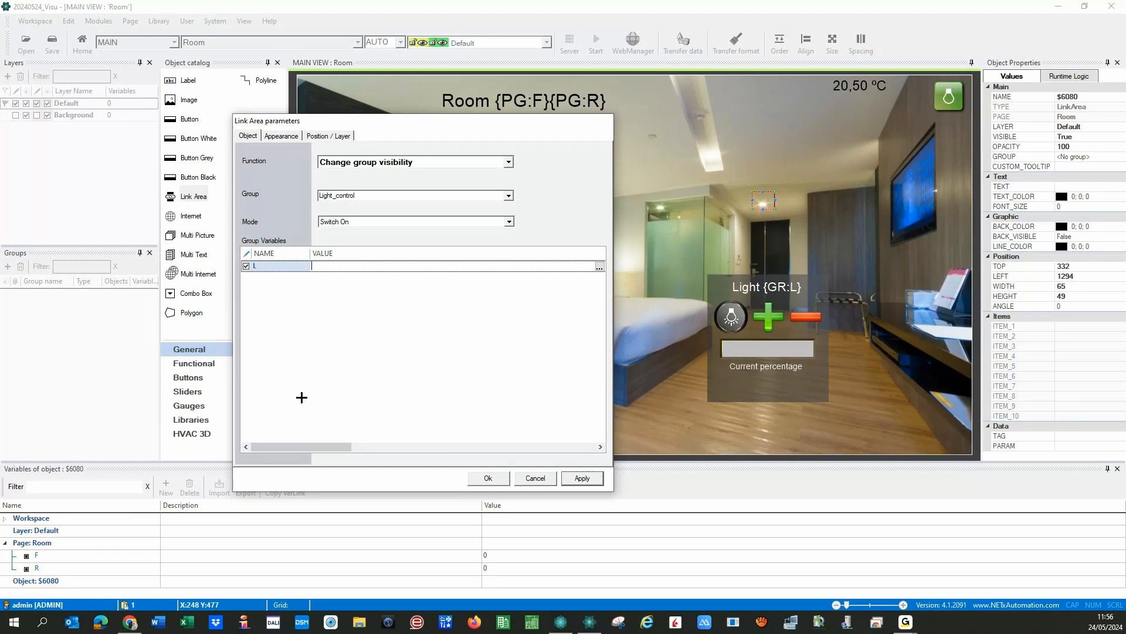
Step: Create an object variable named Info for the link area
click(42, 581)
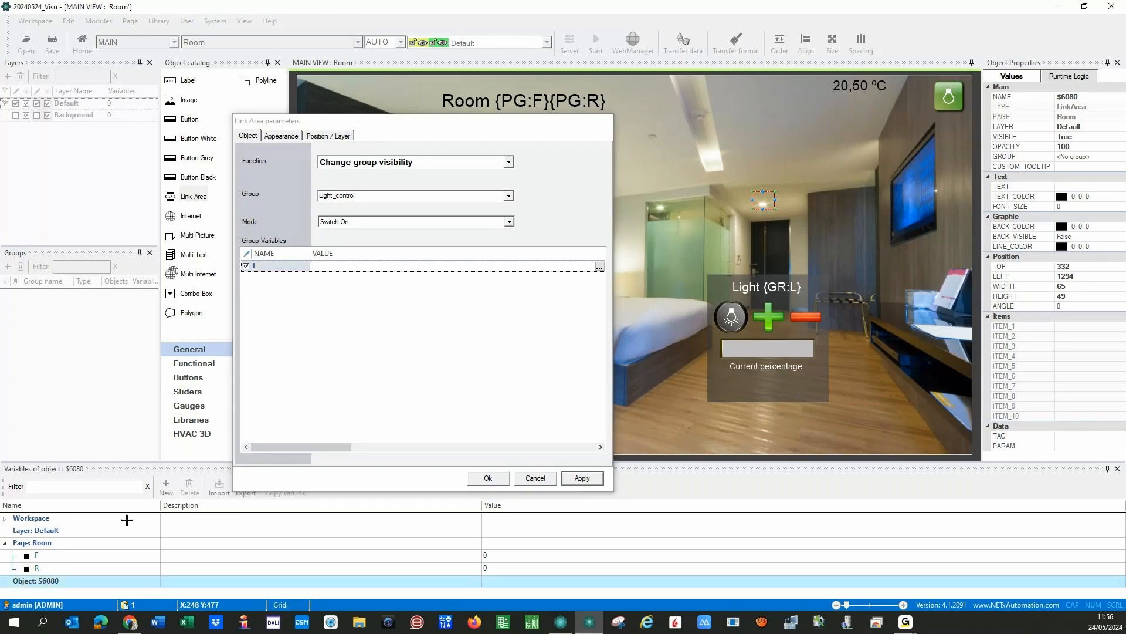
click(165, 486)
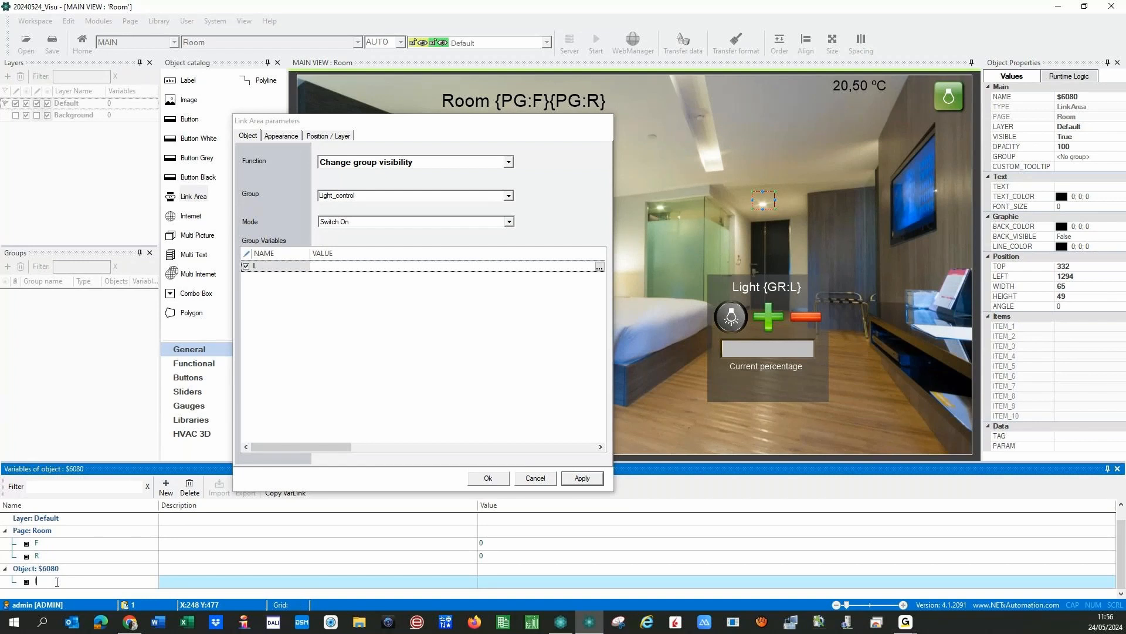
text(Info)
key(Return)
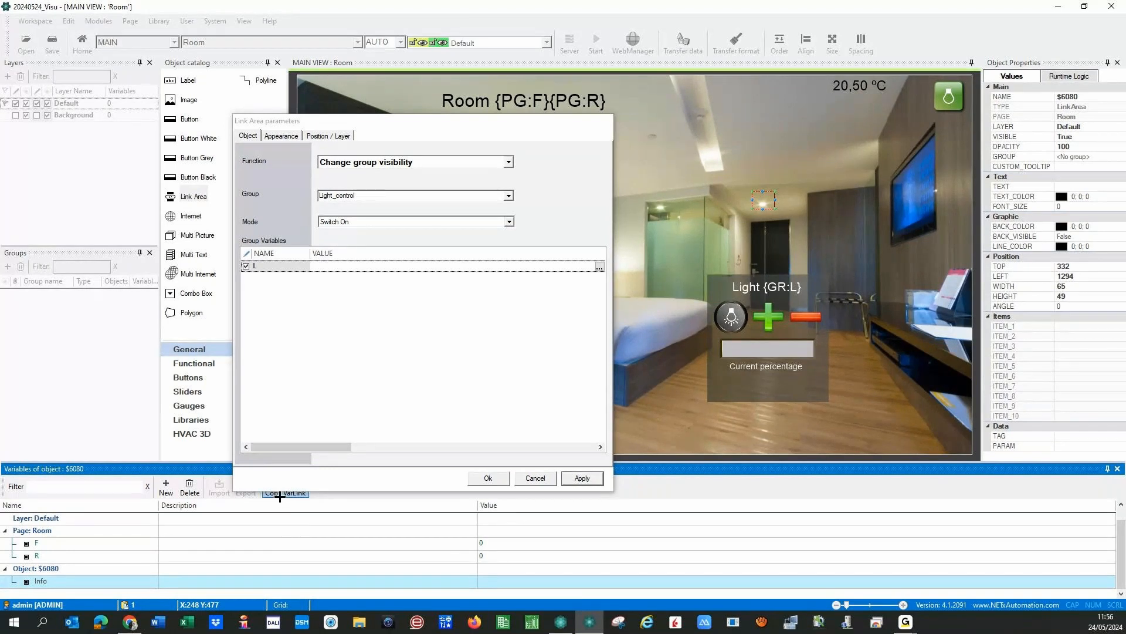
Step: Set the link area's group variable L to {OB:Info} and apply the parameters
click(331, 265)
text({OB:Info})
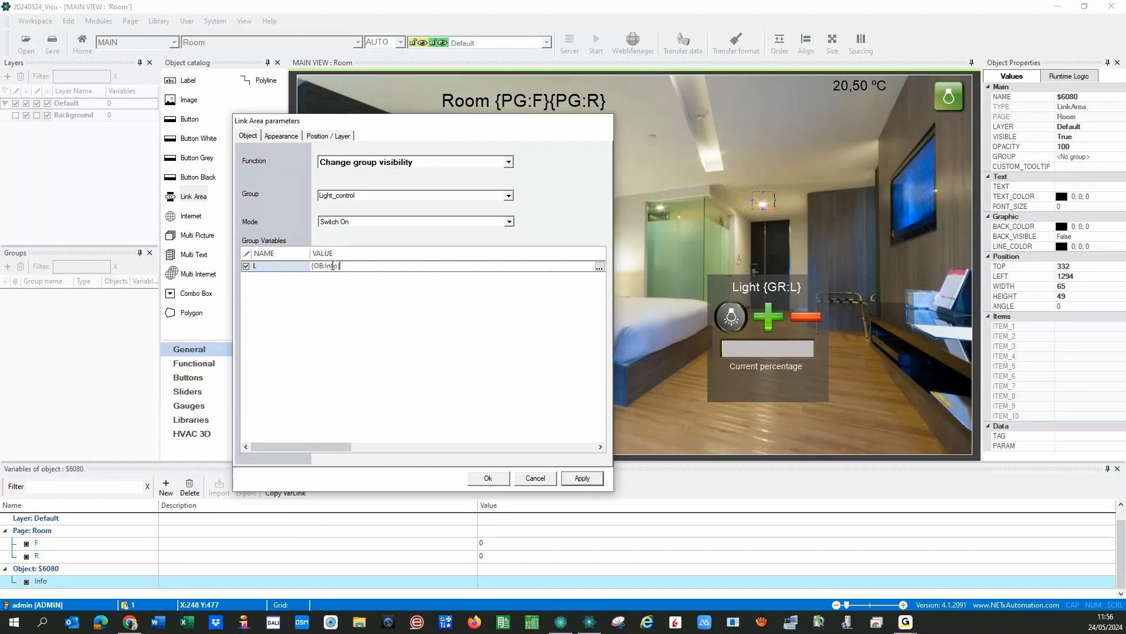
click(581, 479)
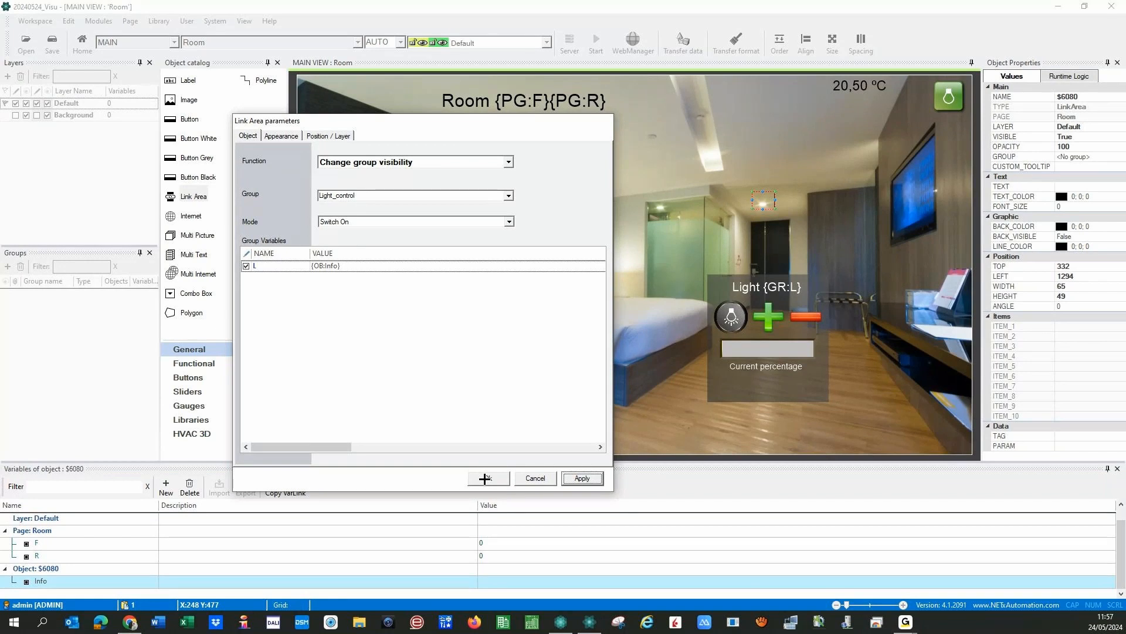
Step: Confirm the link area parameters and set its object variable Info to Hall
click(486, 479)
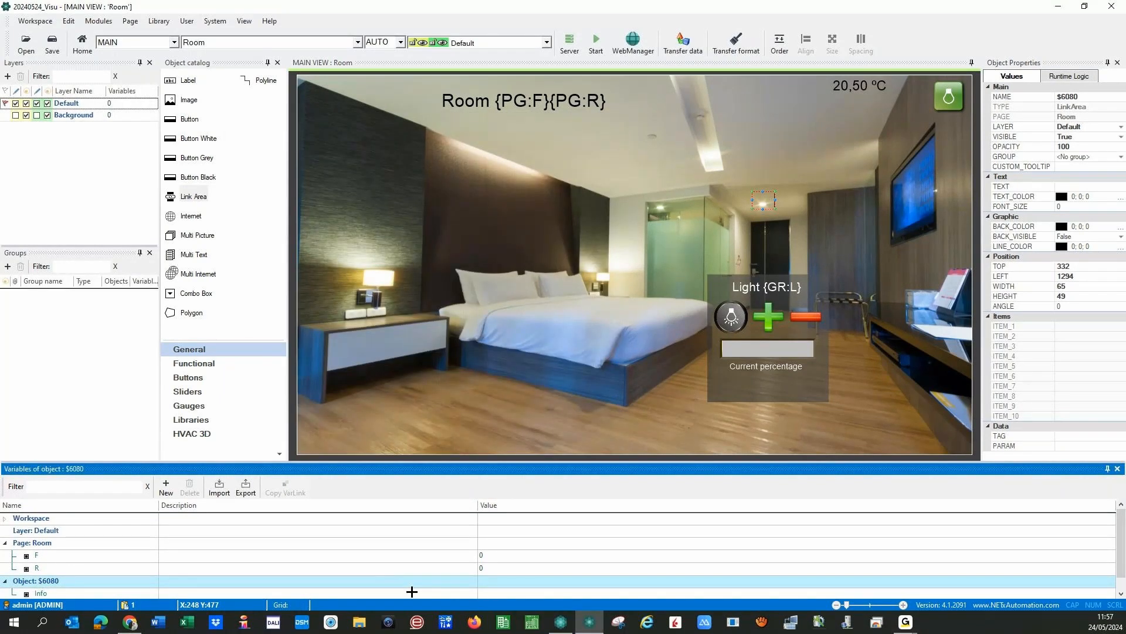
scroll(410, 565, down, 1)
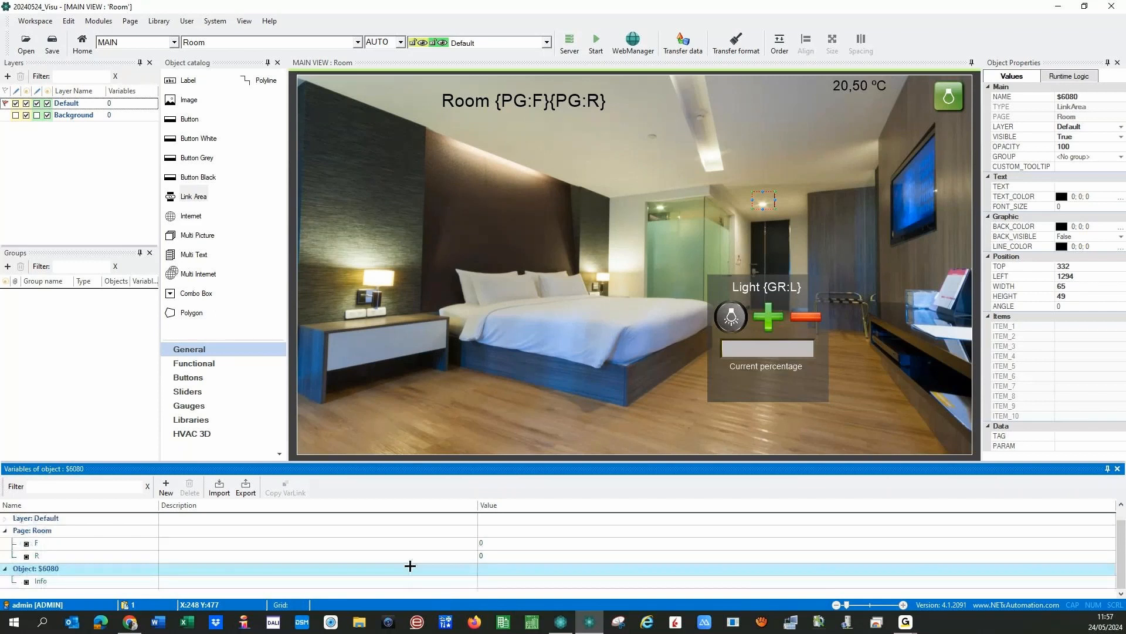
click(499, 581)
text(H)
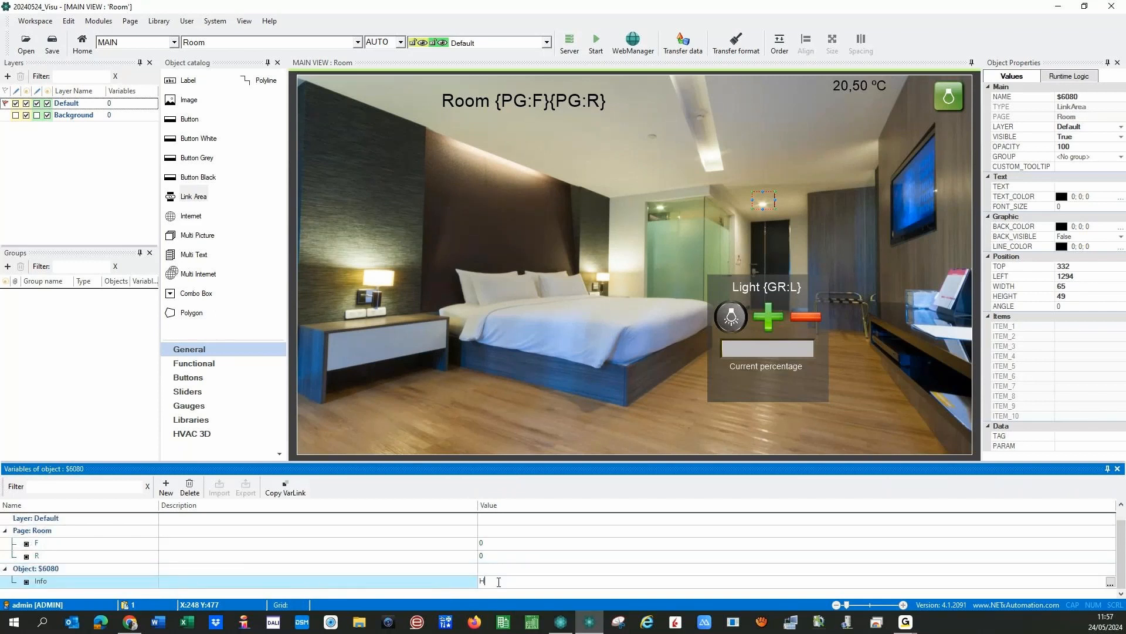
text(all)
Step: Set the link area's custom tooltip to {OB:Info} Light and widen the object properties to show the full text
click(1060, 169)
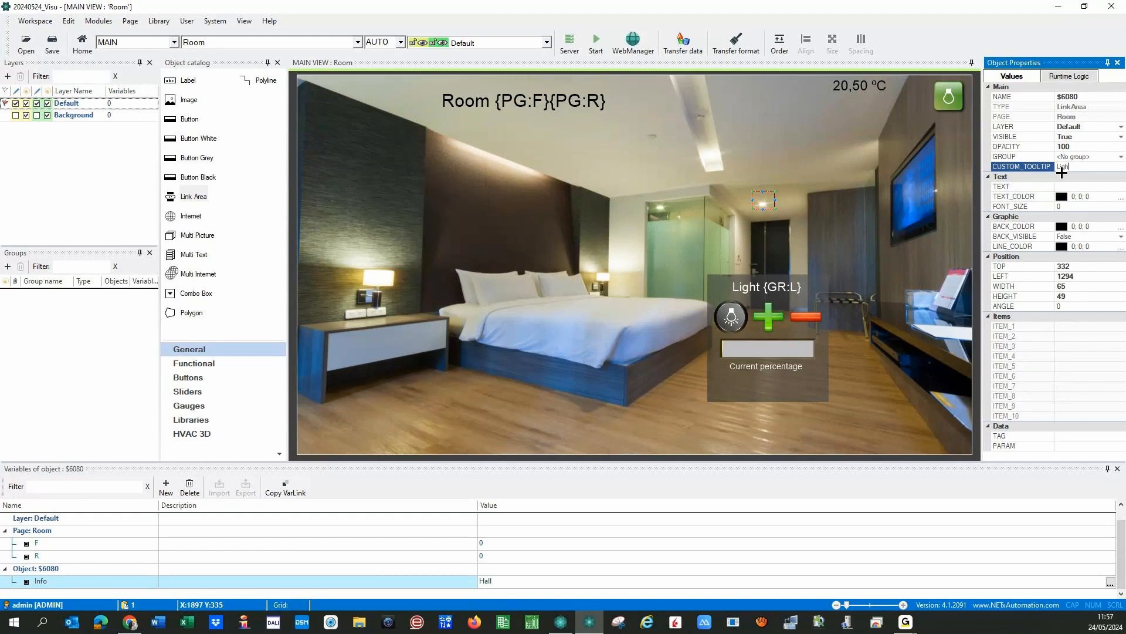
text(Light)
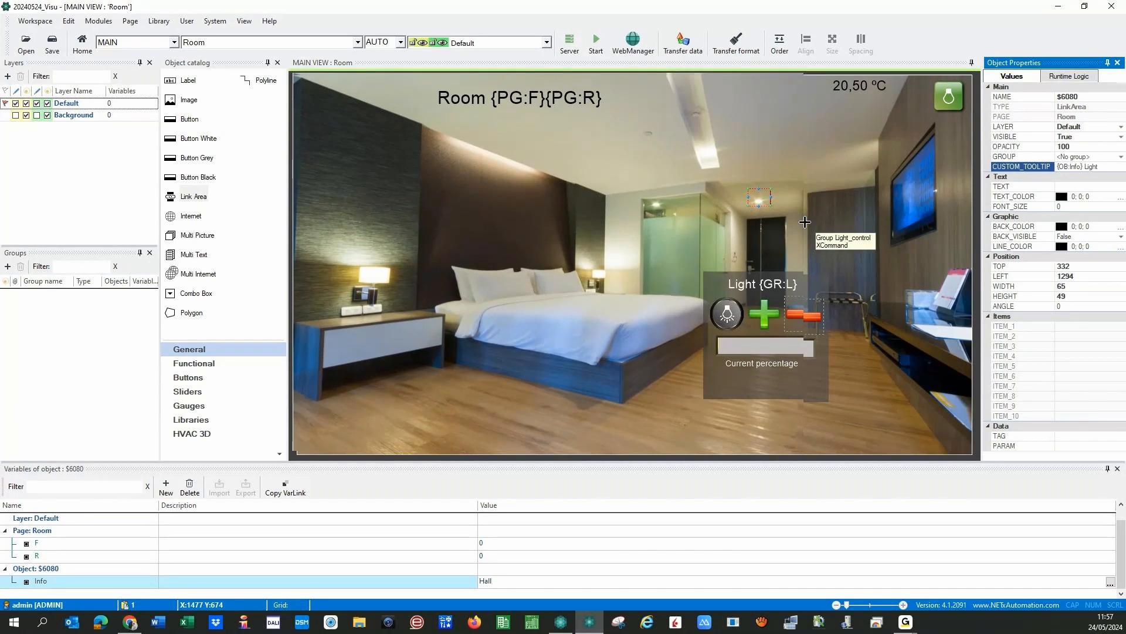
click(805, 222)
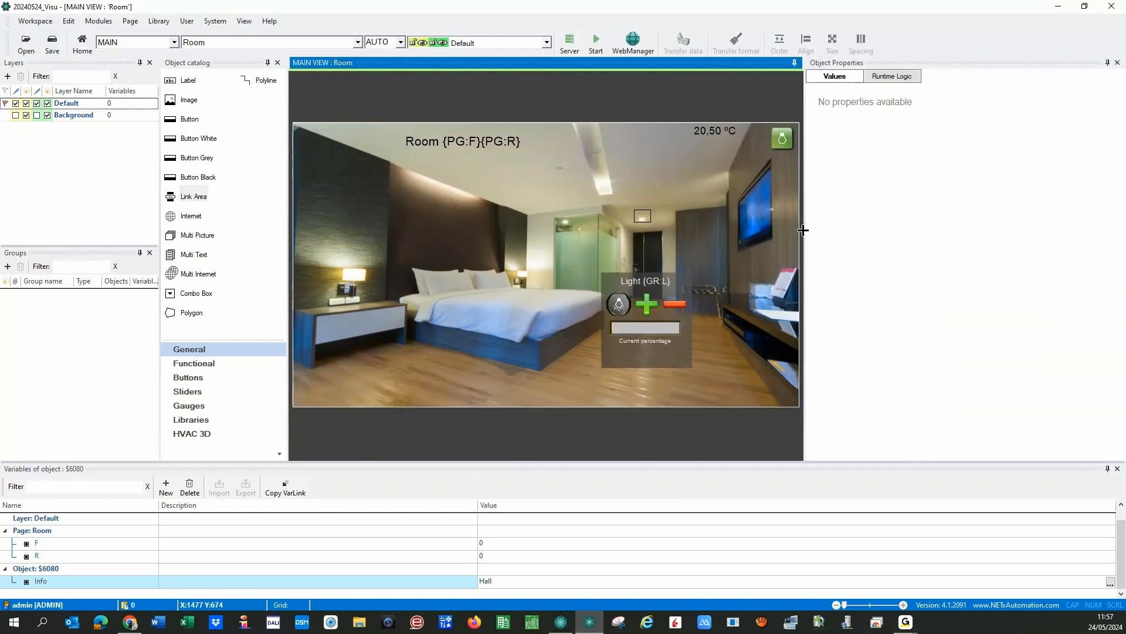
click(643, 217)
click(1024, 168)
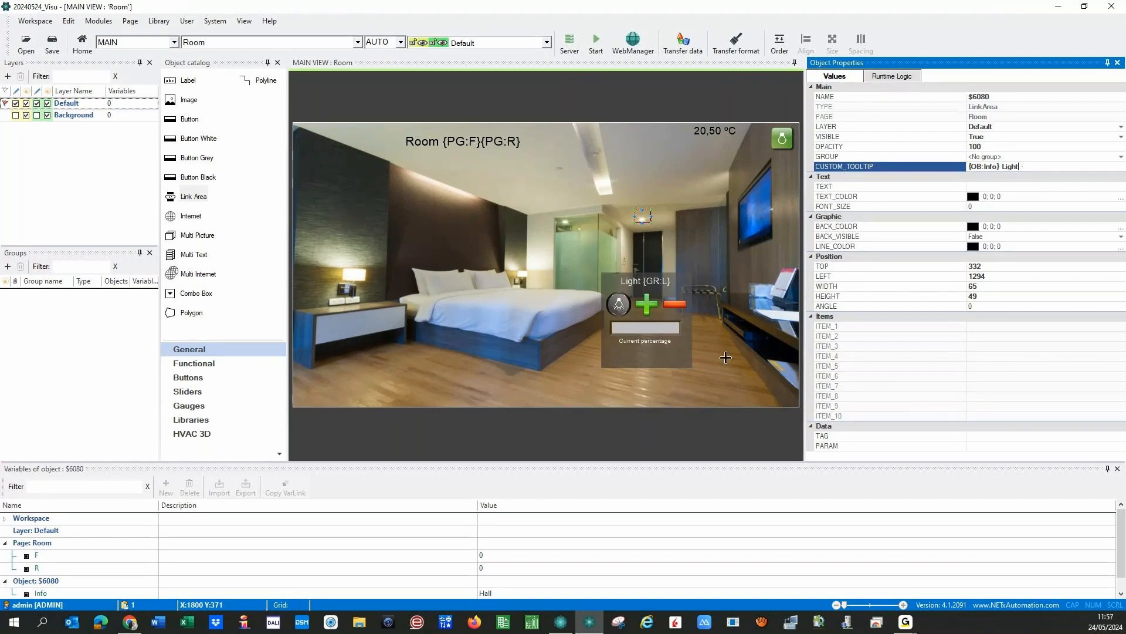
Step: Create two more object variables for the link area, named Model and Power
click(41, 579)
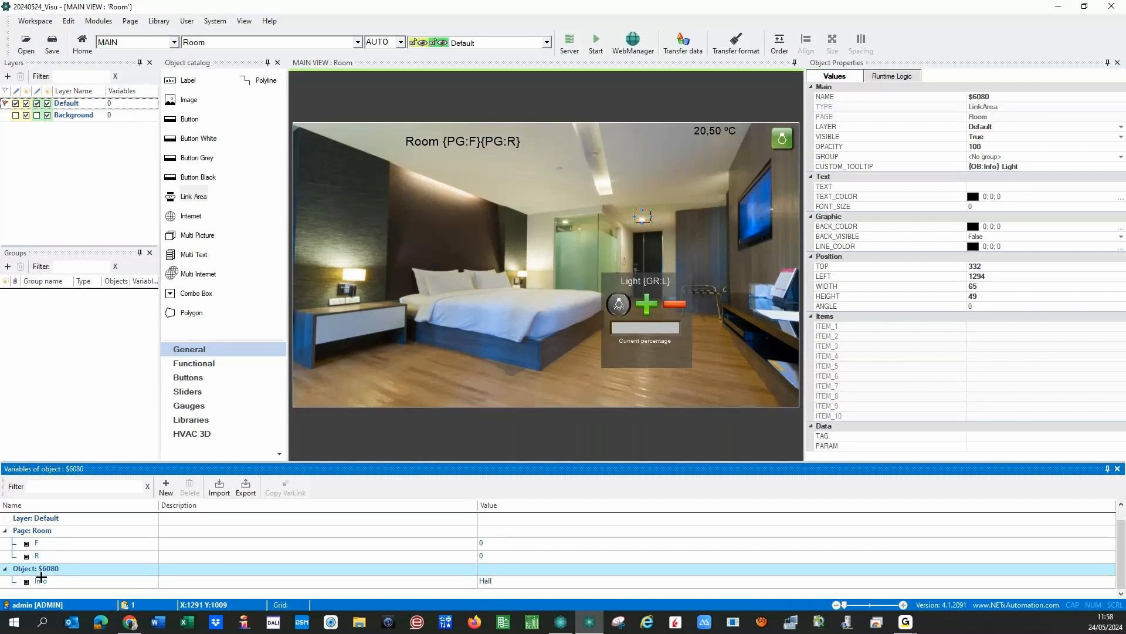
click(165, 487)
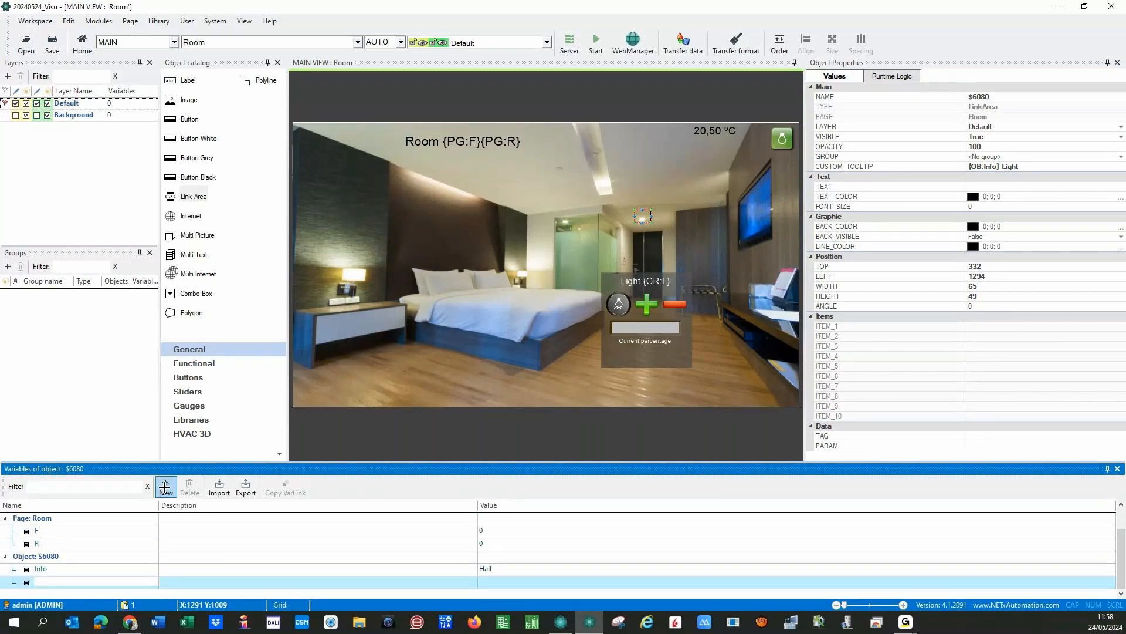
text(Mo)
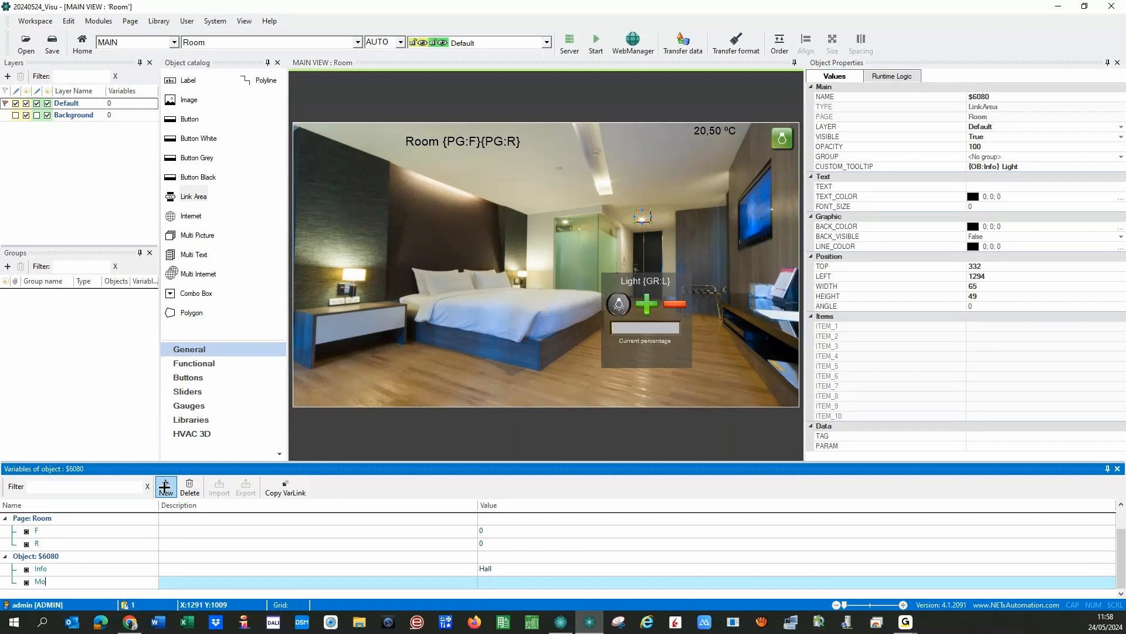
text(del)
click(164, 486)
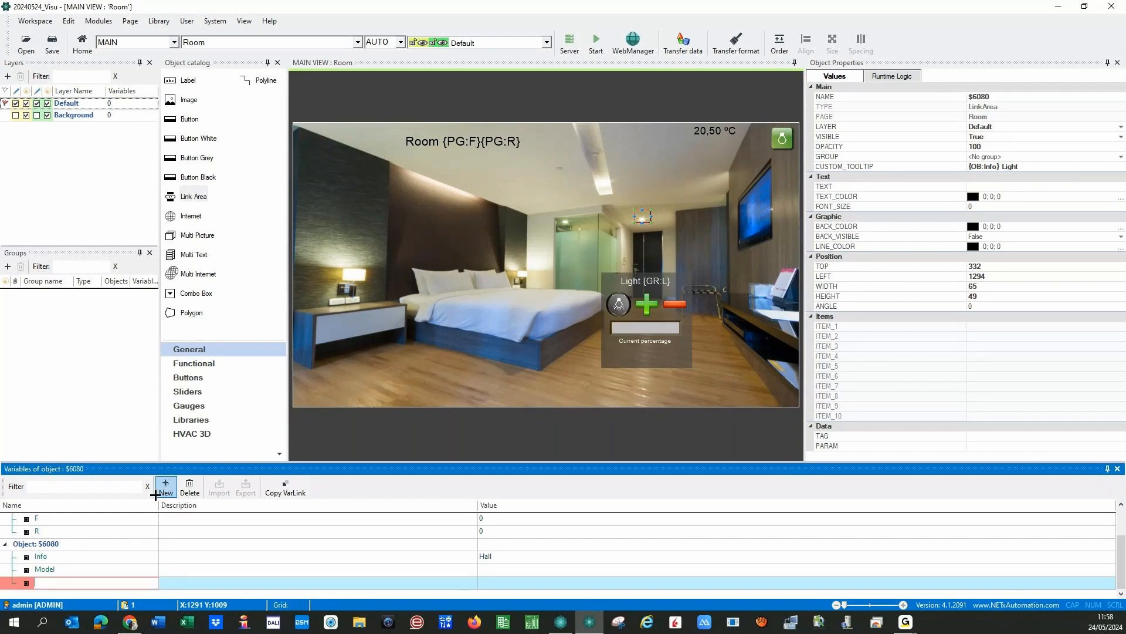
text(Power)
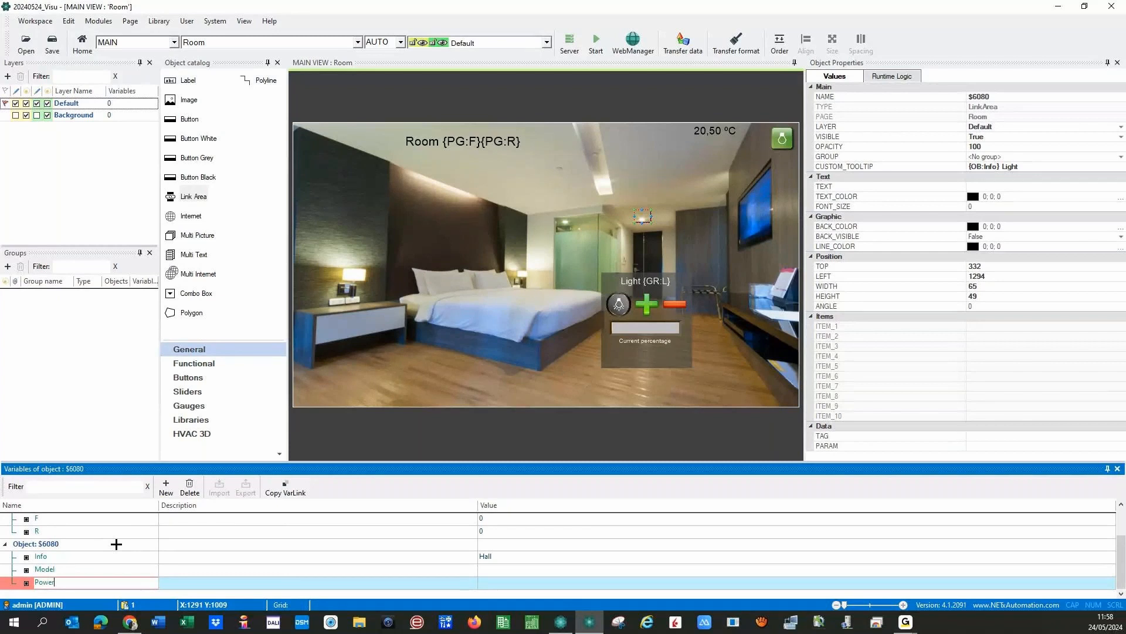
key(Return)
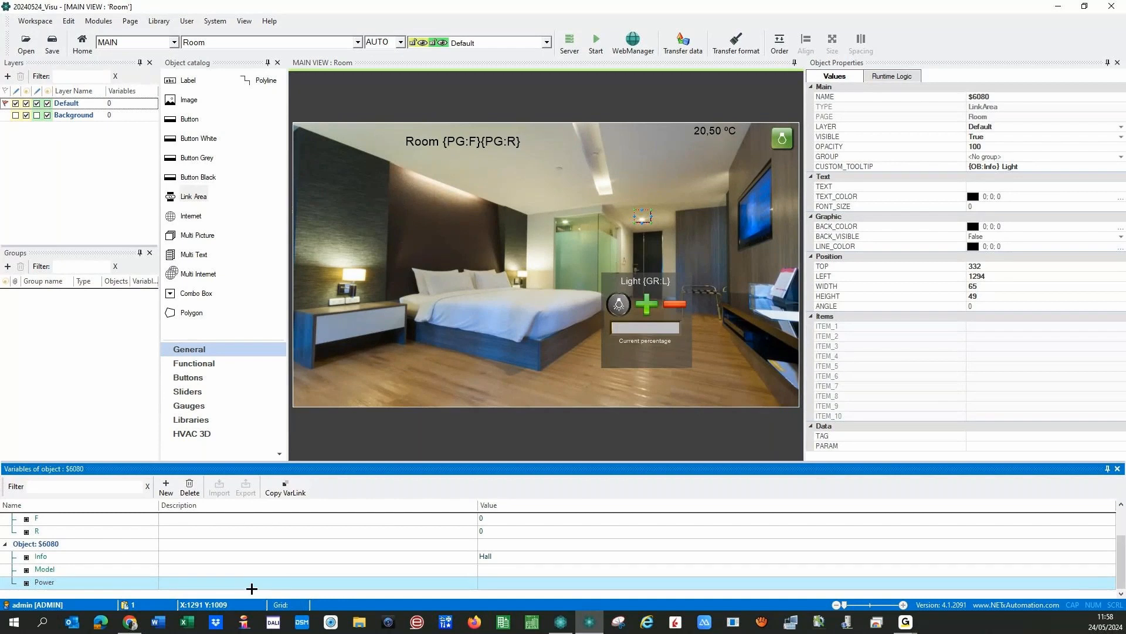
Step: Set the object variable Model to PLX-34 and Power to 25 Watts
click(490, 571)
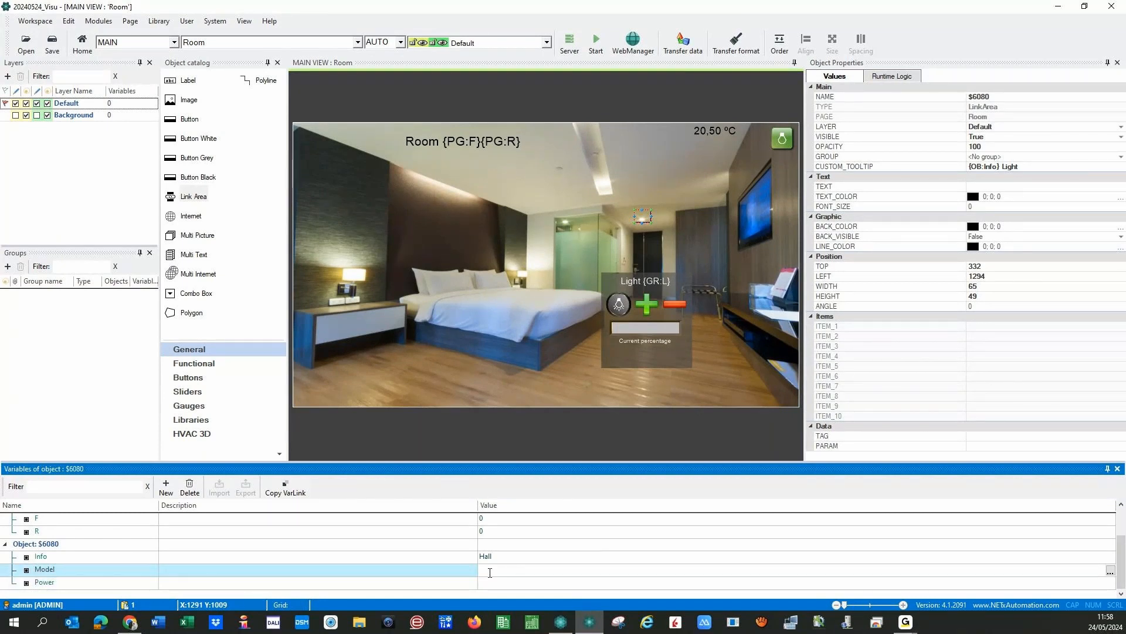
text(PLC)
text(-34)
click(488, 582)
text(1)
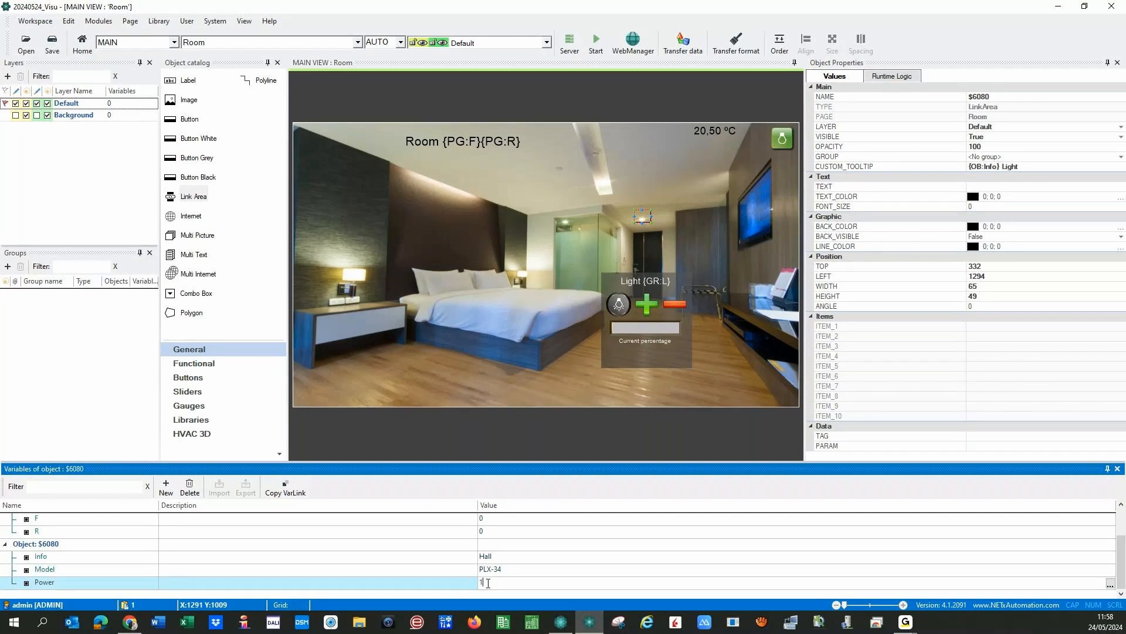
key(BackSpace)
text(25Watts)
click(470, 581)
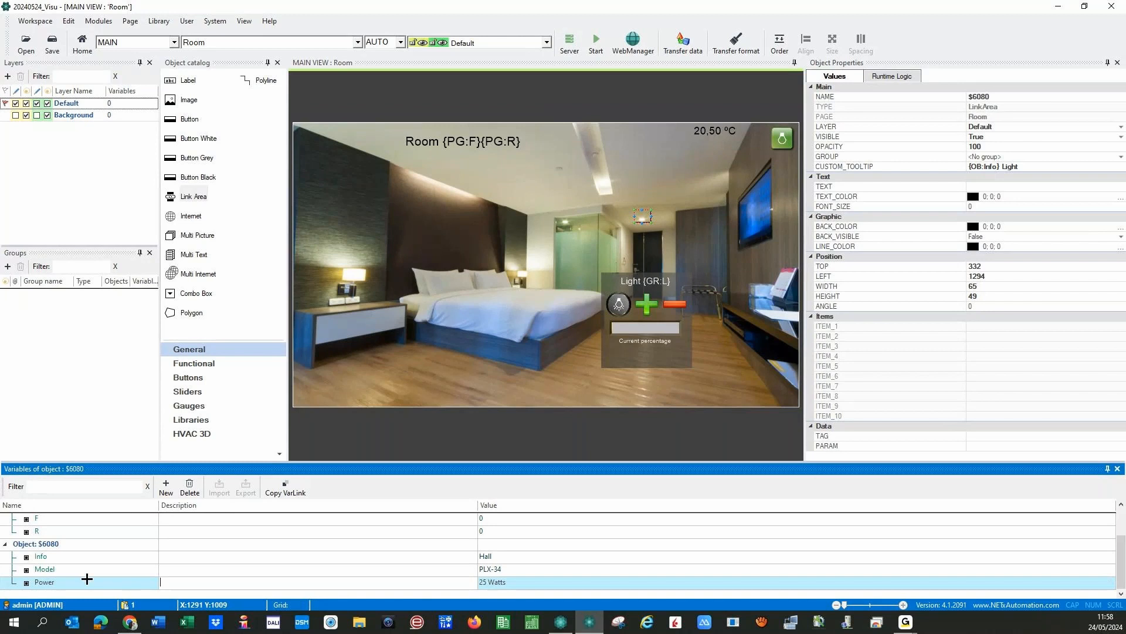
Step: Append {CH:NL}Model: {OB:Model} to the link area's custom tooltip, using the variable link of Model
click(68, 568)
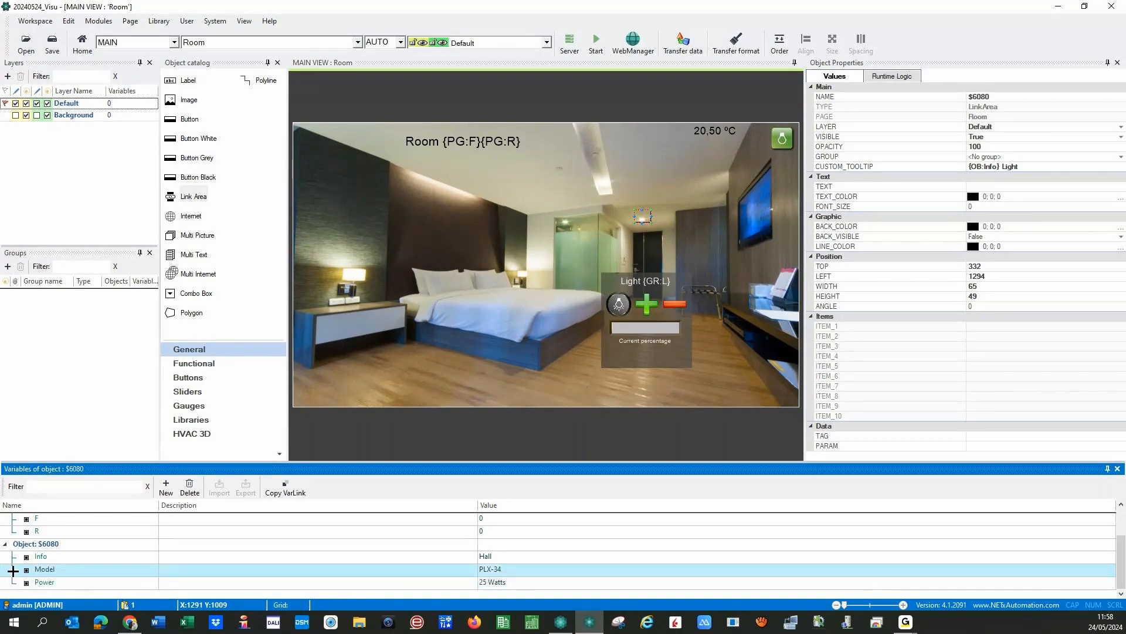
click(19, 582)
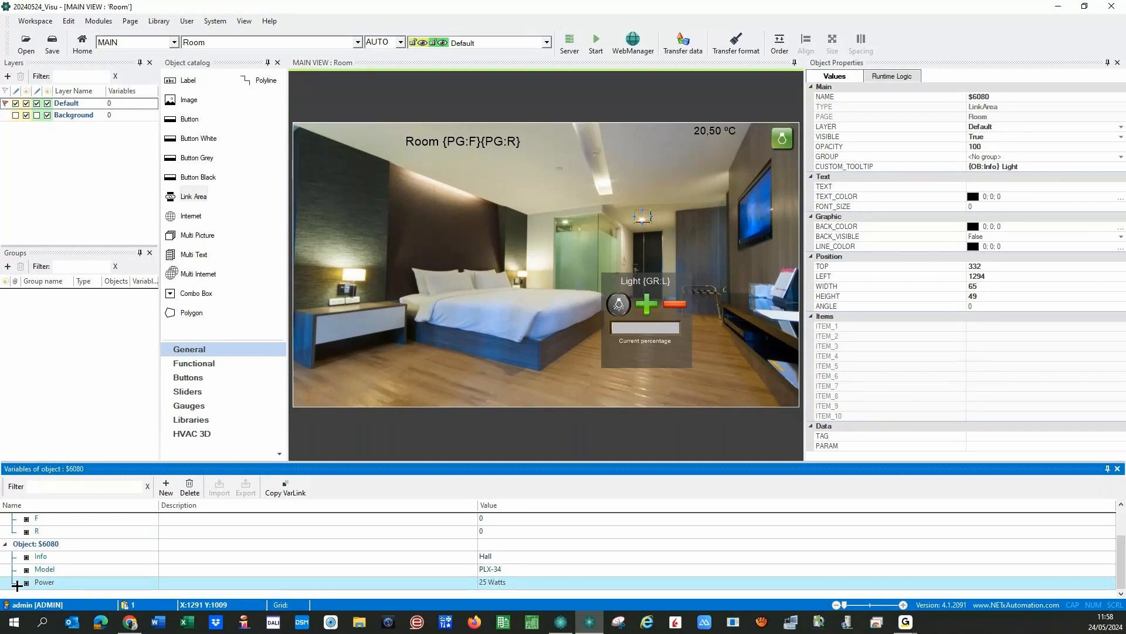
click(25, 572)
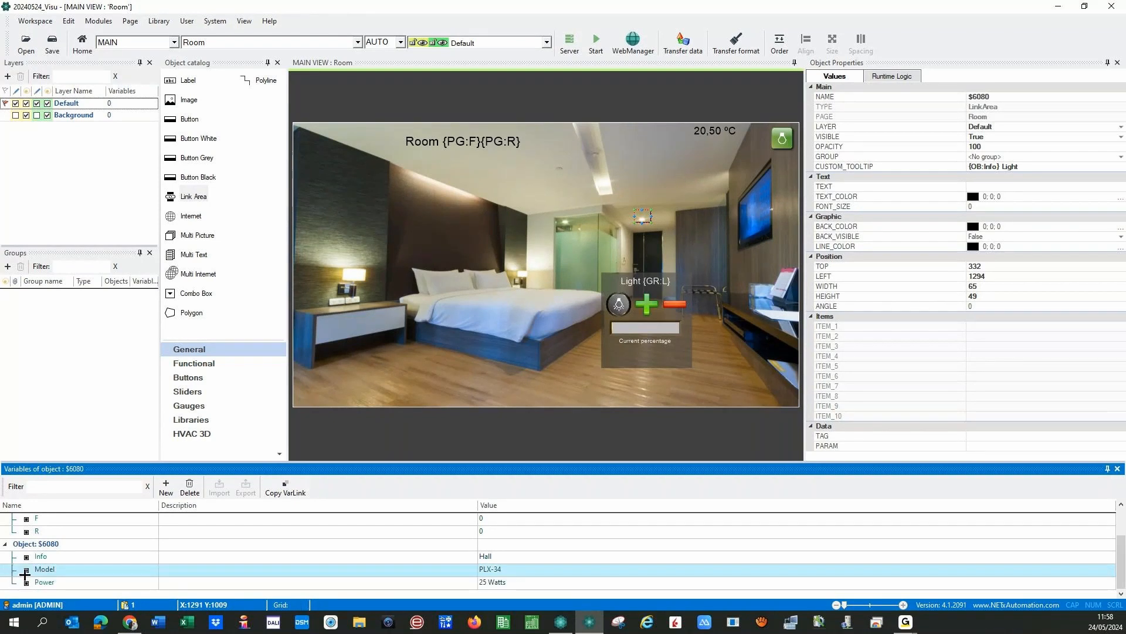
click(1030, 168)
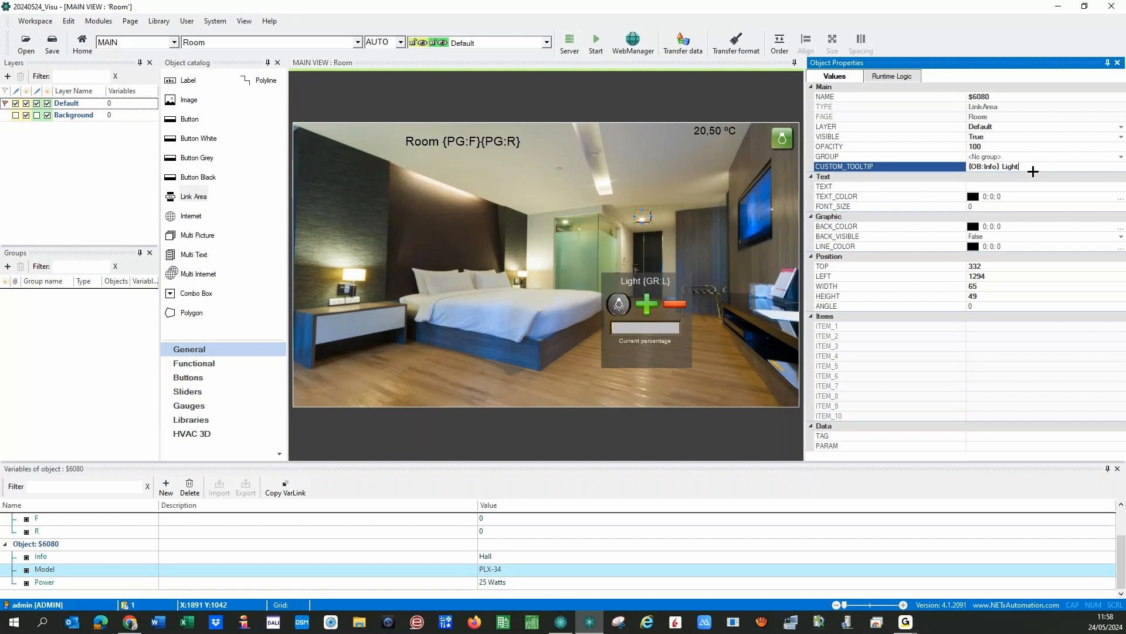
text({CH:NL}Model:)
click(286, 487)
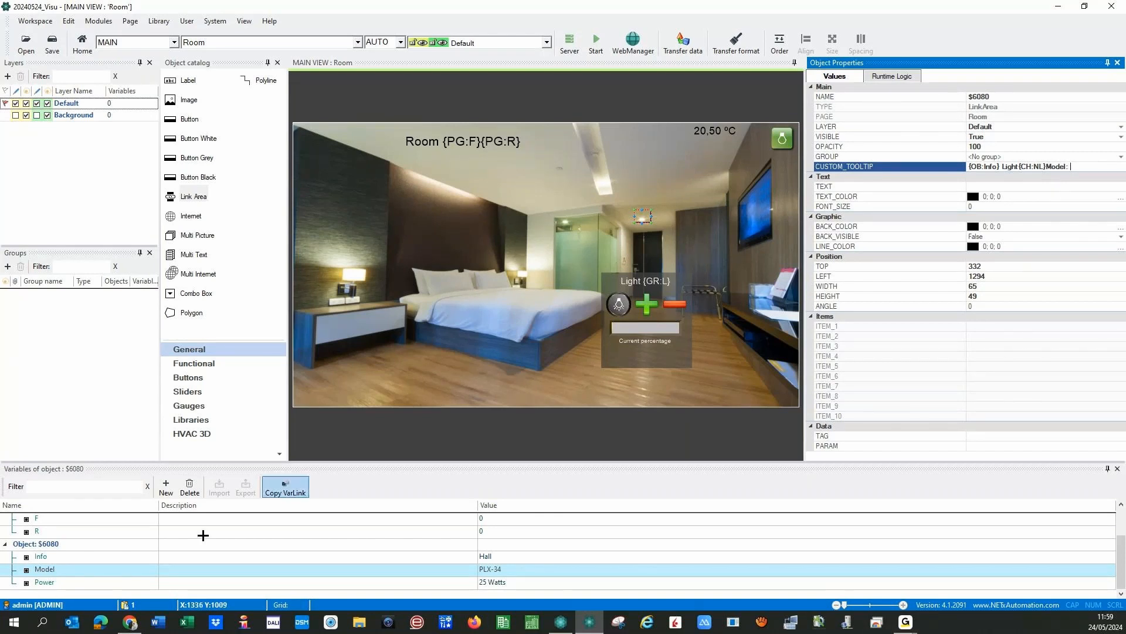
click(17, 570)
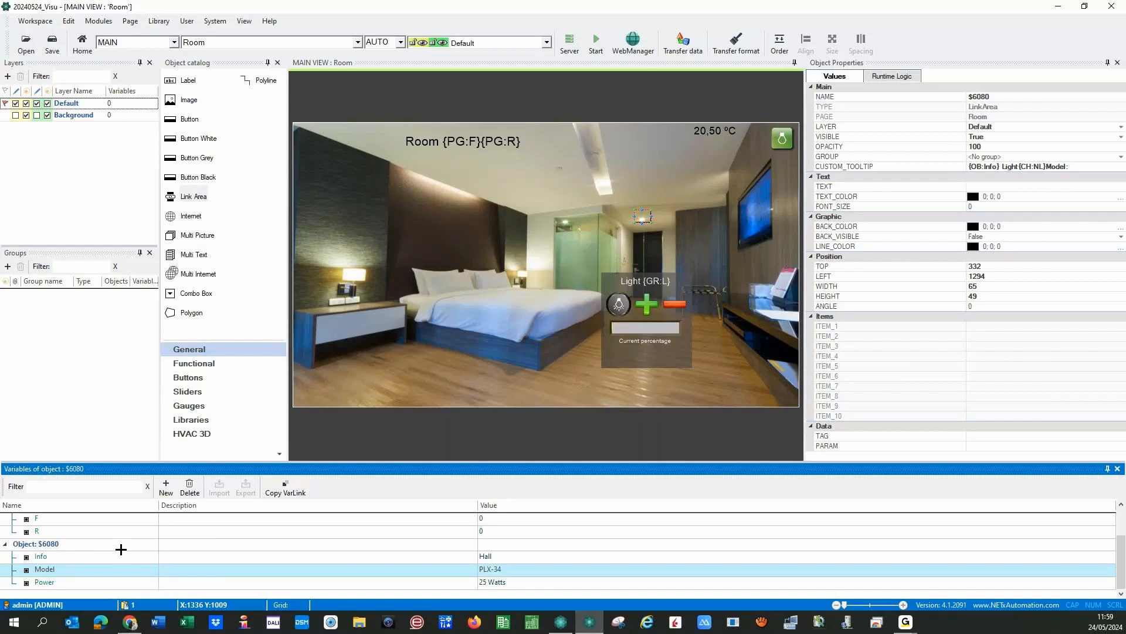
click(1081, 166)
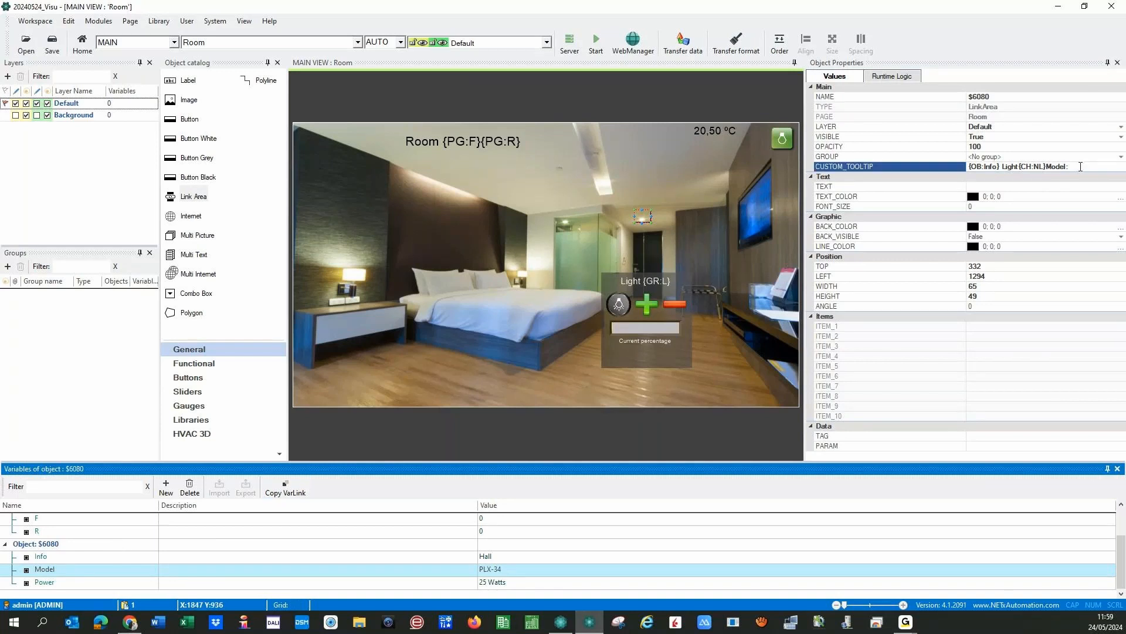
text({OB:Model})
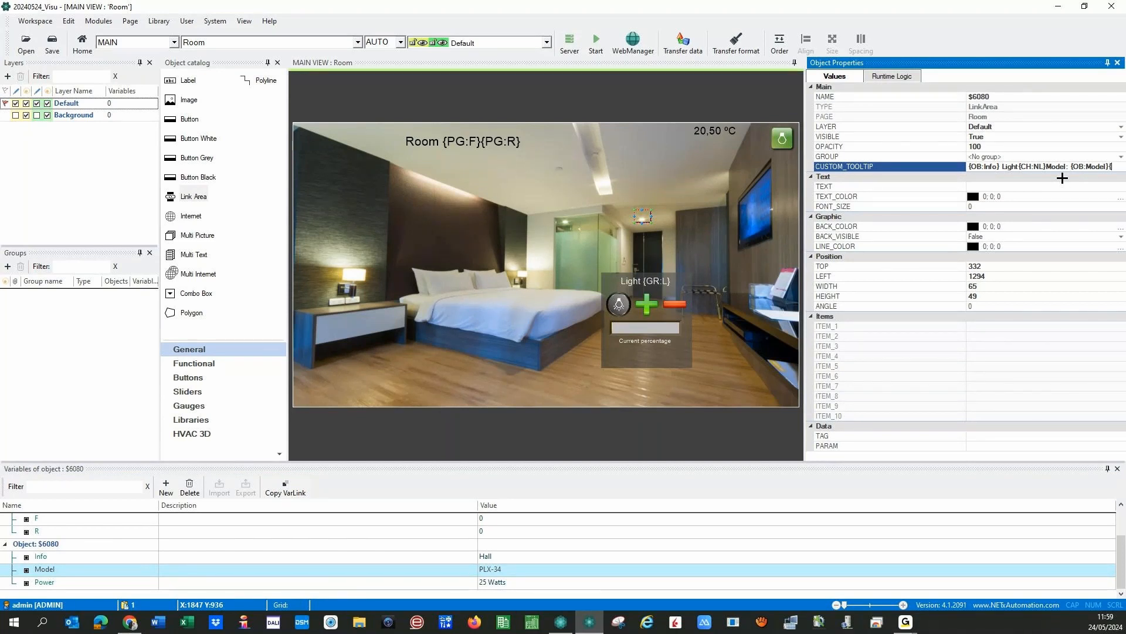
Step: Append {CH:NL}Power: {OB:Power} to the custom tooltip, using the variable link of Power
text({CH:NL)
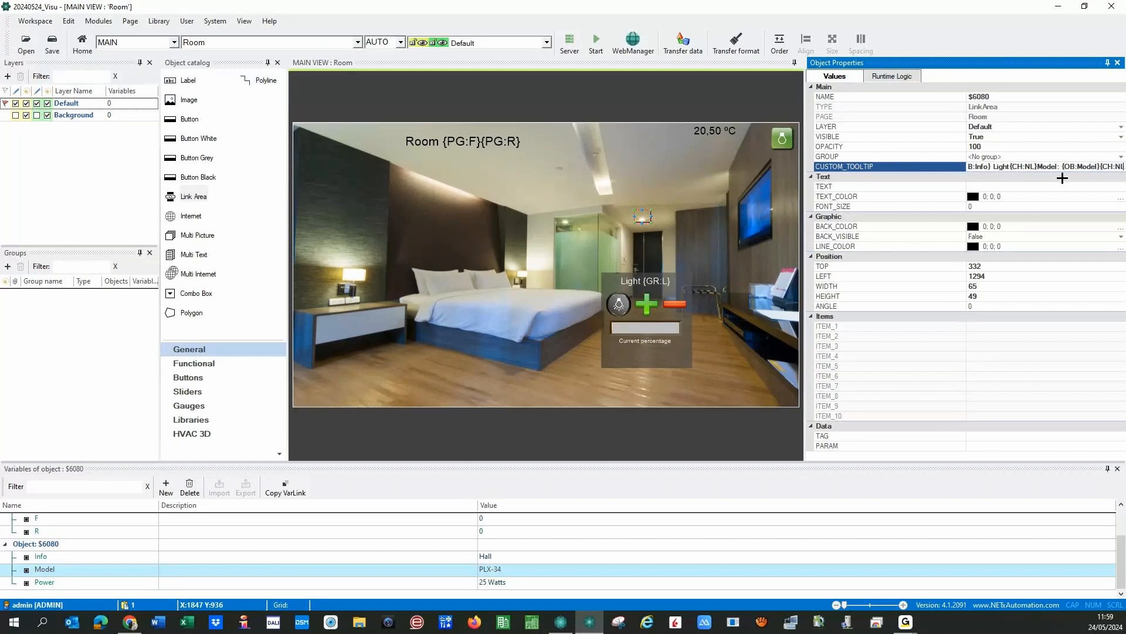
text(})
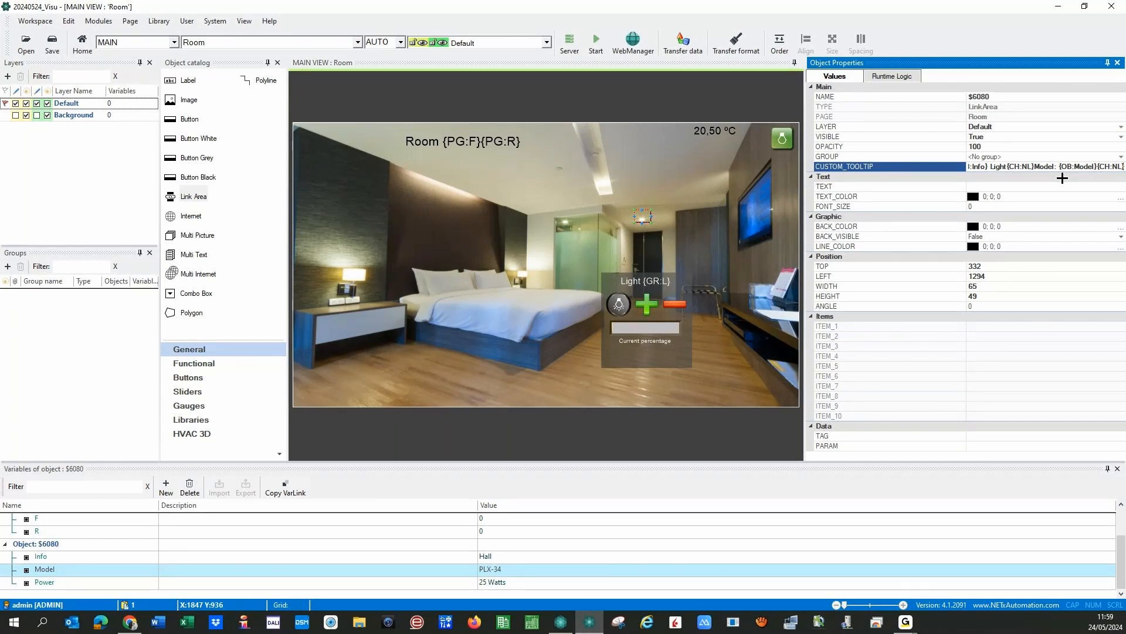
text(Power:)
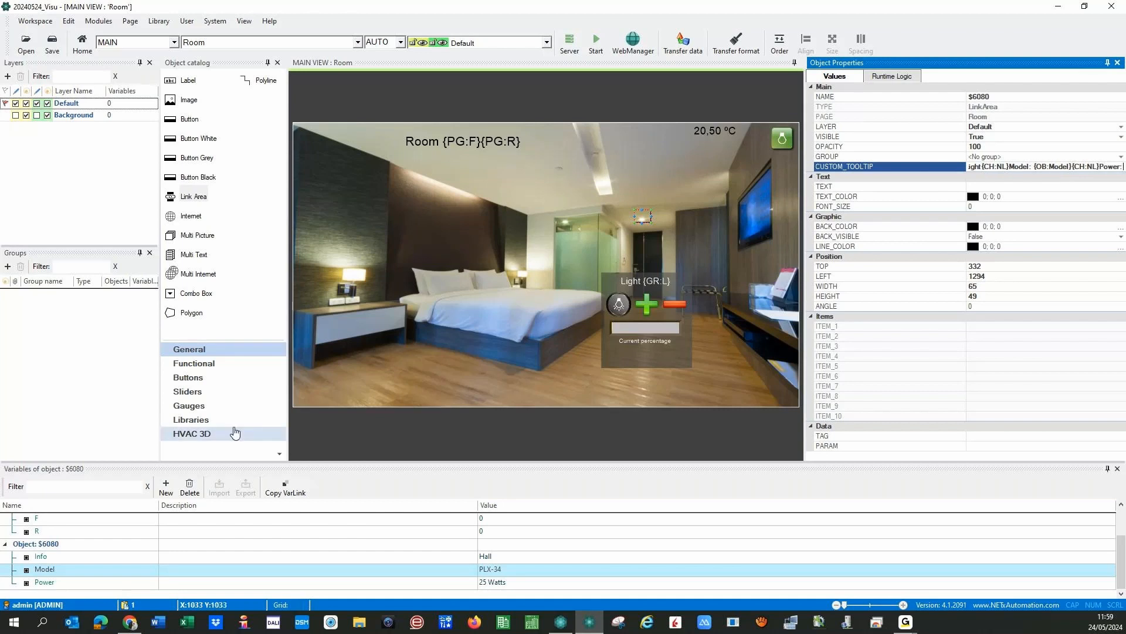
click(58, 587)
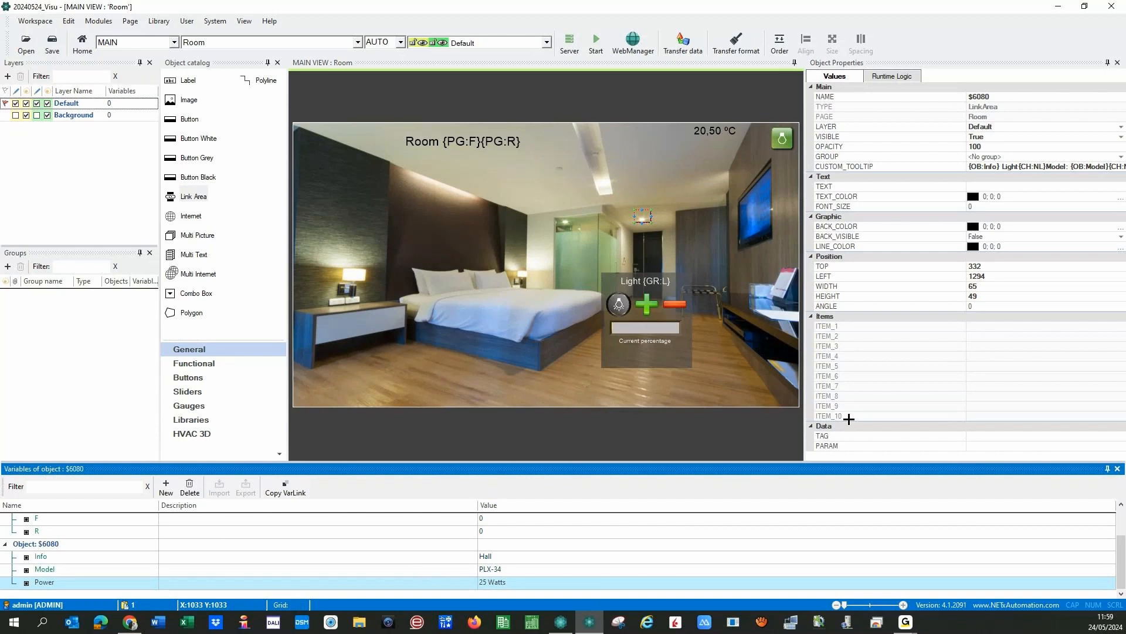
click(286, 488)
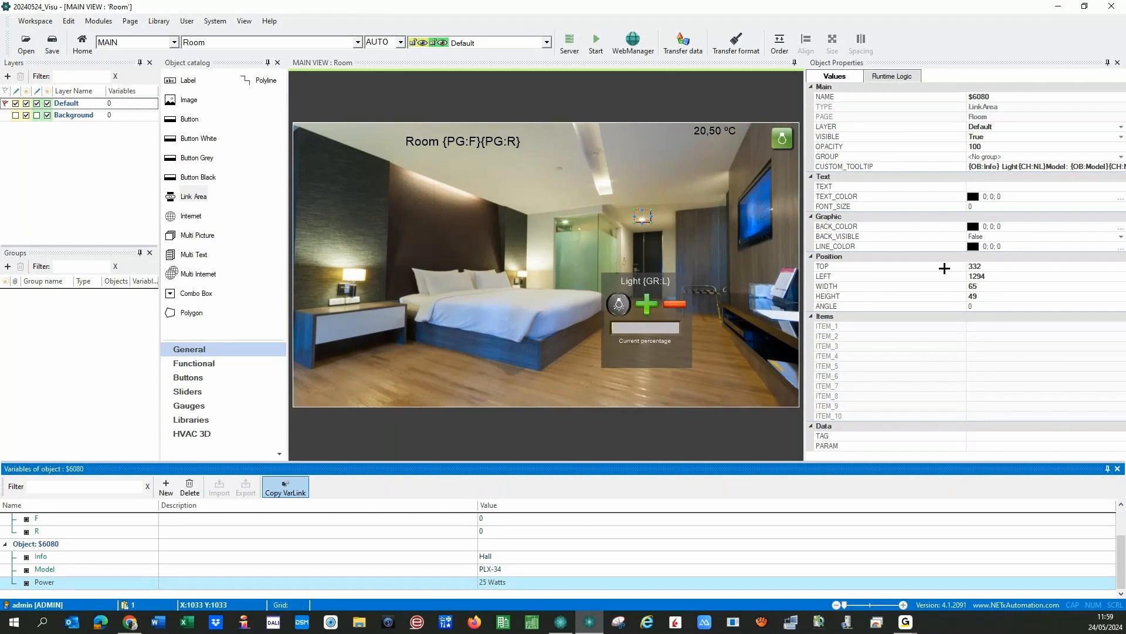
click(1082, 168)
key(End)
text({OB:Power})
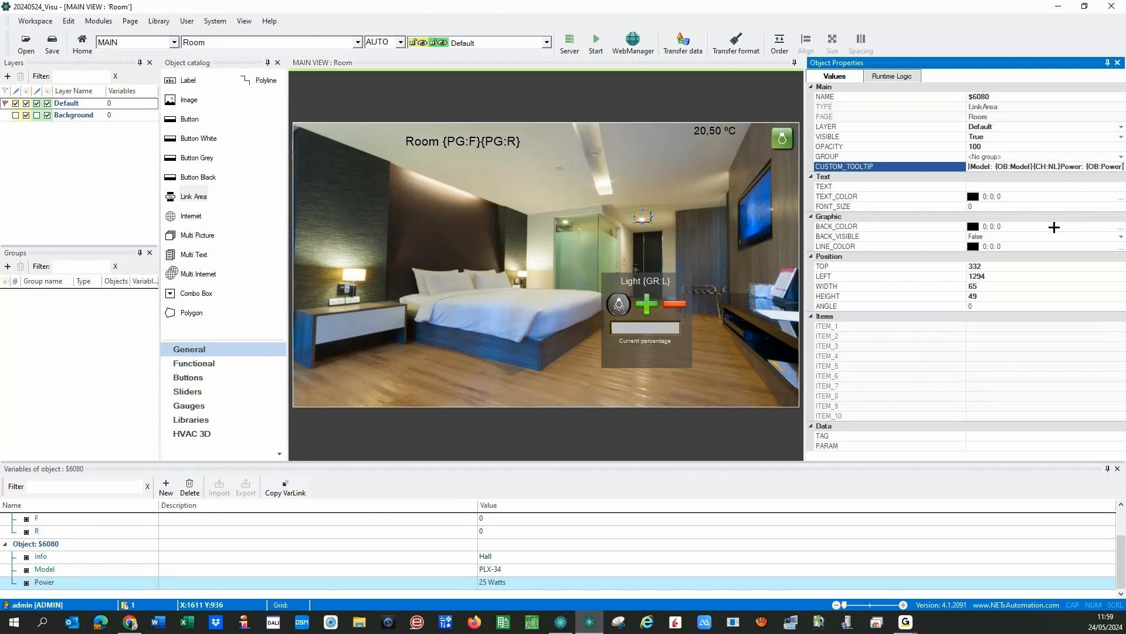
Step: Read through the complete custom tooltip text of the link area to check its variables and line breaks
click(949, 166)
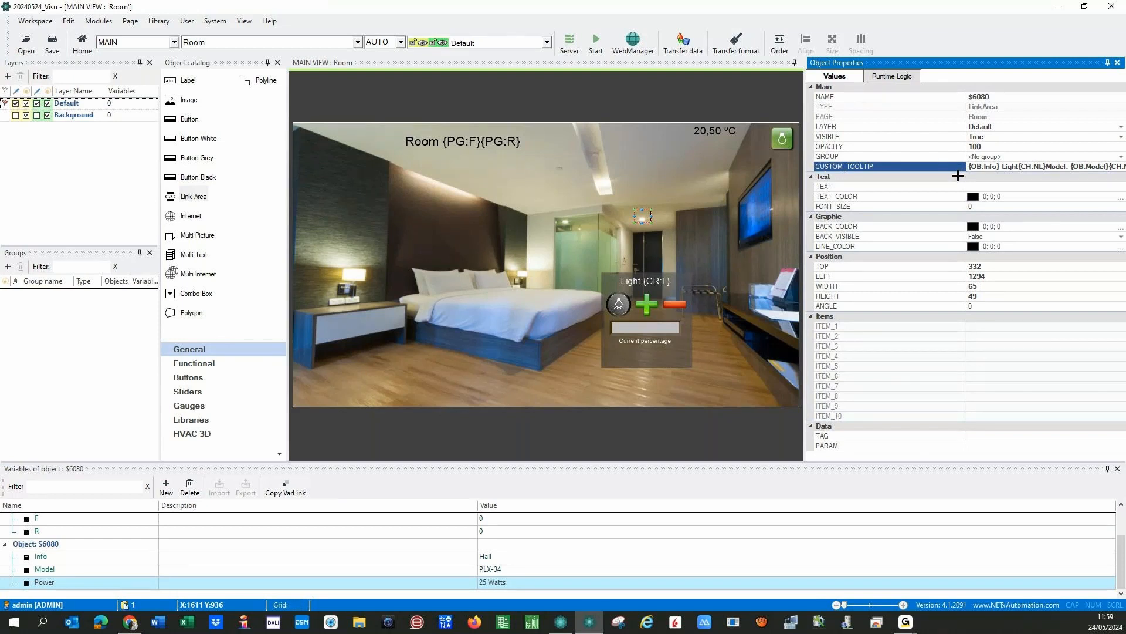
click(1086, 166)
key(Right)
key(Right)
key(Right)
key(Right)
key(Right)
key(Right)
key(Right)
key(Right)
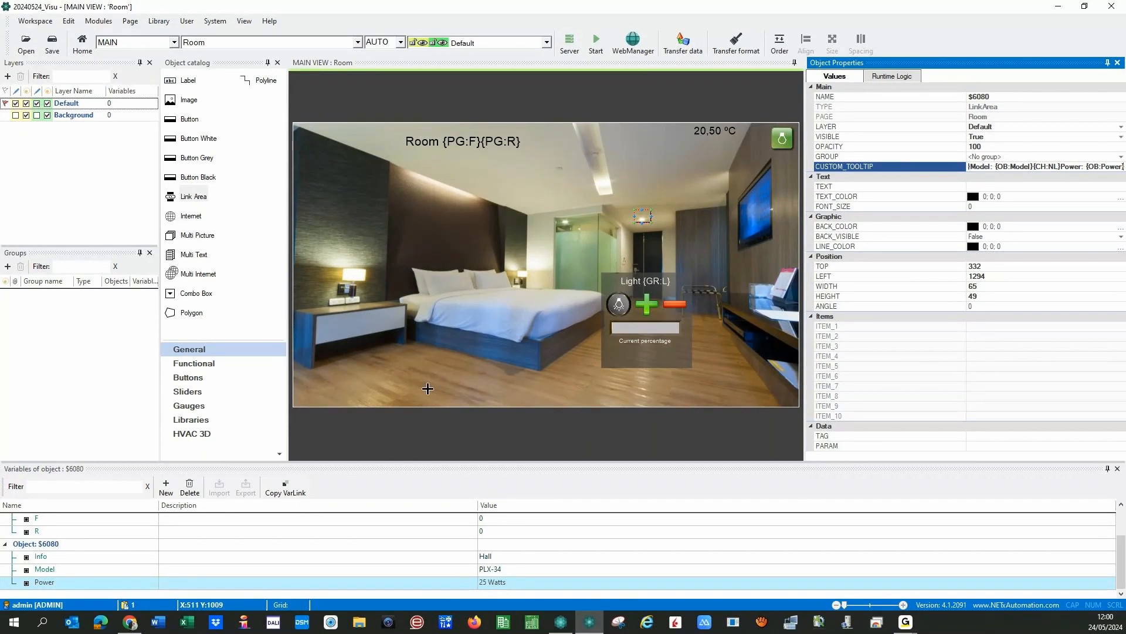
Step: Narrow the object properties to enlarge the Room page view and reselect the link area over the ceiling light
drag(804, 204, 968, 214)
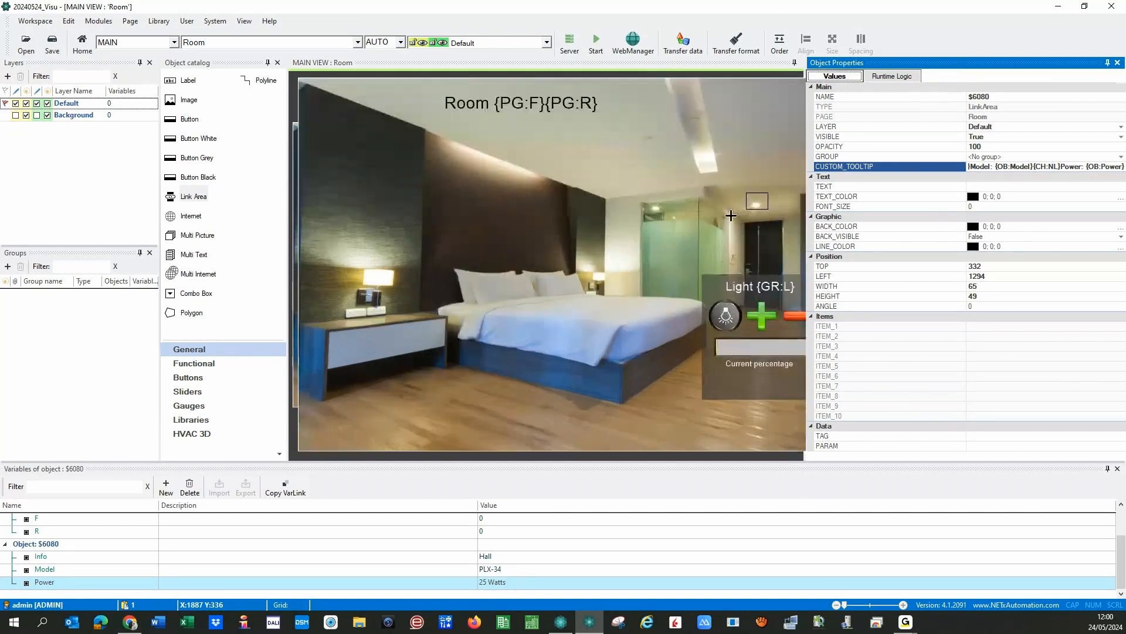
click(731, 215)
click(789, 240)
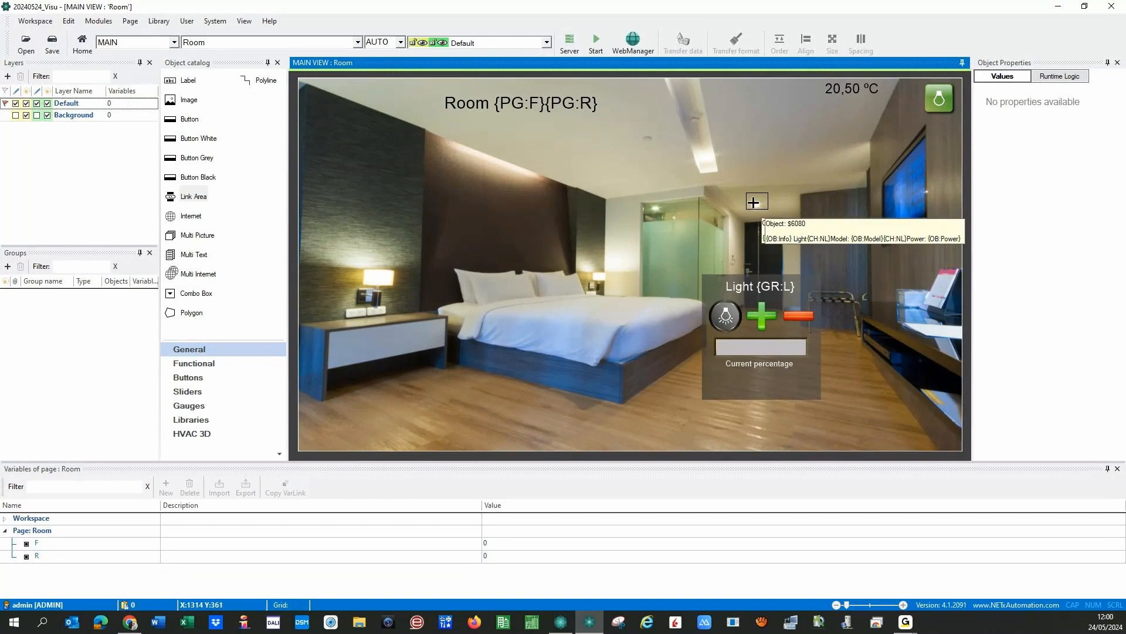
click(754, 202)
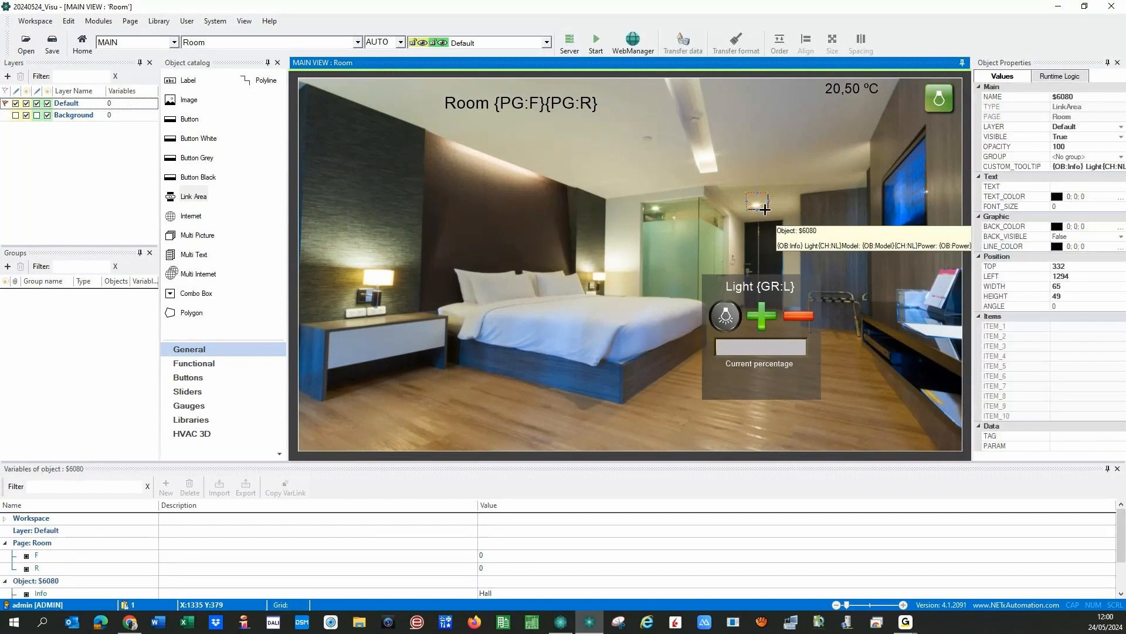
Step: Resize the link area around the hall ceiling light to about 105 by 66 and review its group visibility settings
drag(765, 210, 761, 219)
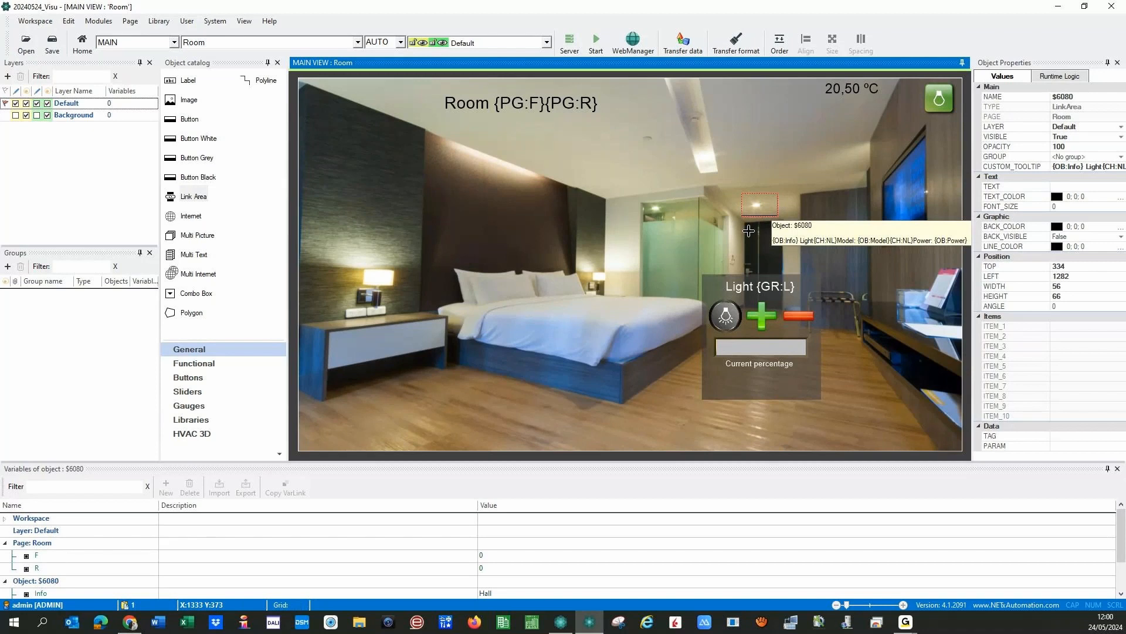
double_click(764, 204)
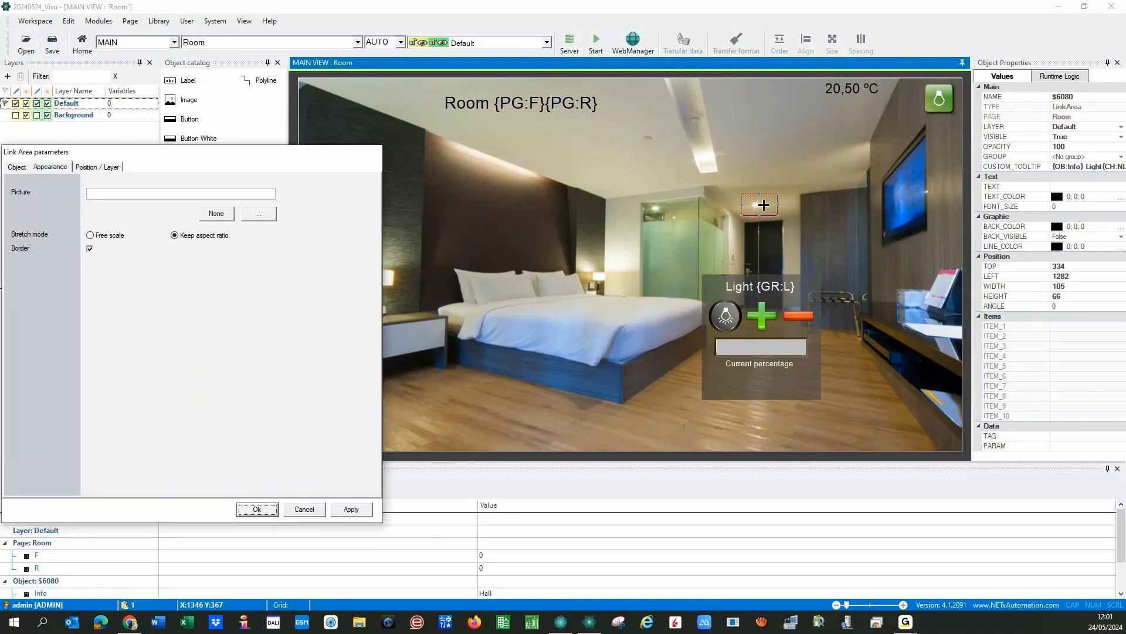
click(16, 168)
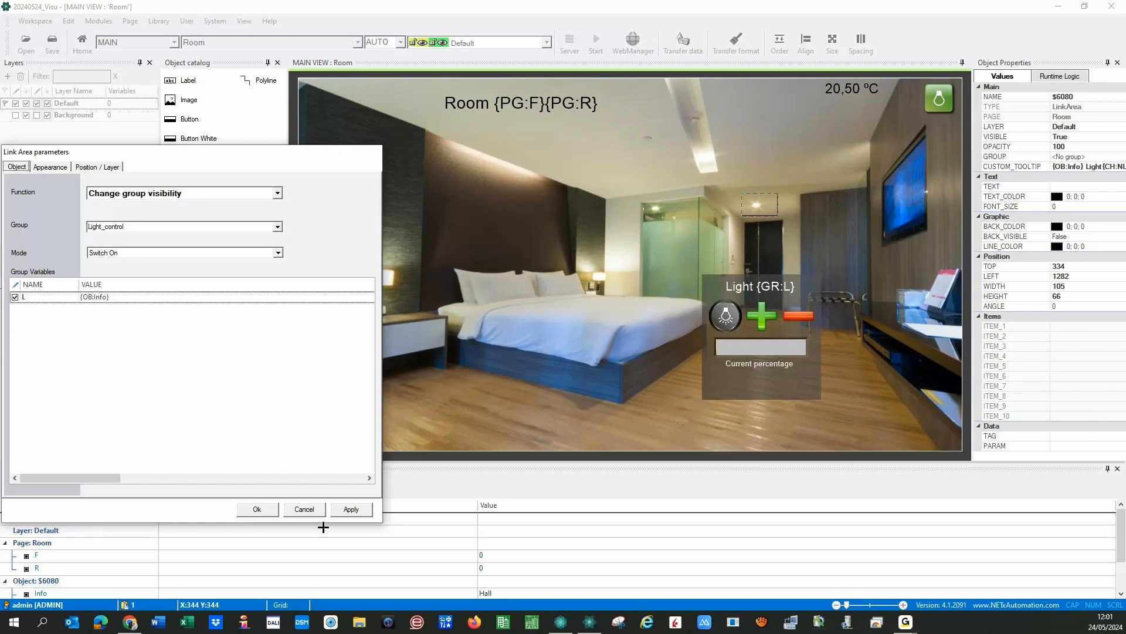
click(346, 509)
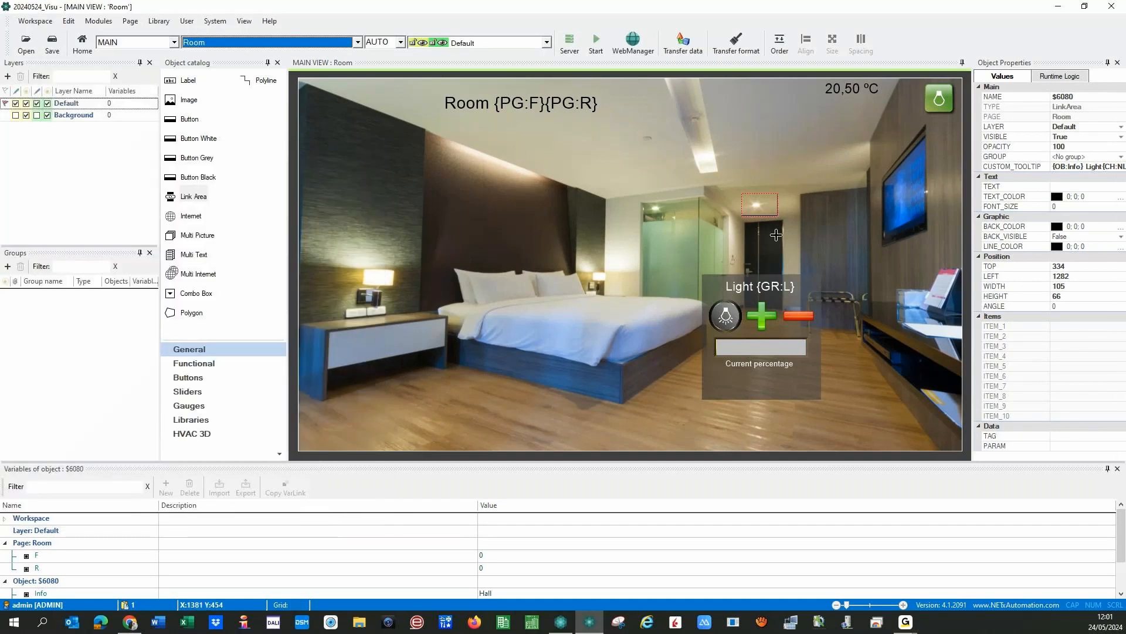
Step: Duplicate the hall light's link area and place the copy over the bathroom ceiling light
click(759, 212)
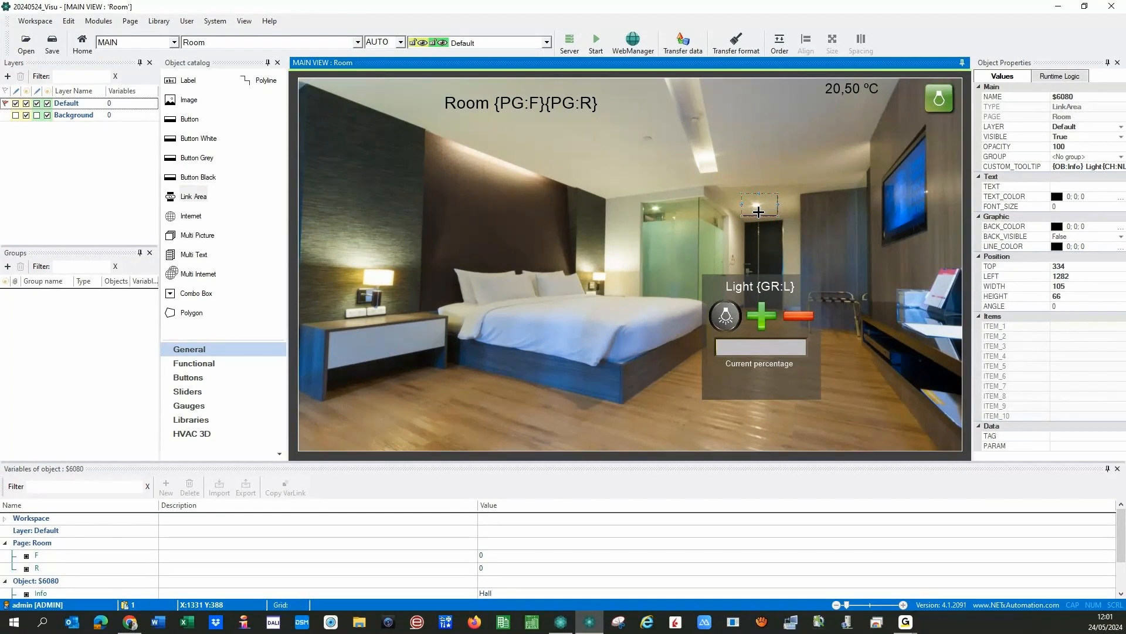
key(ctrl+v)
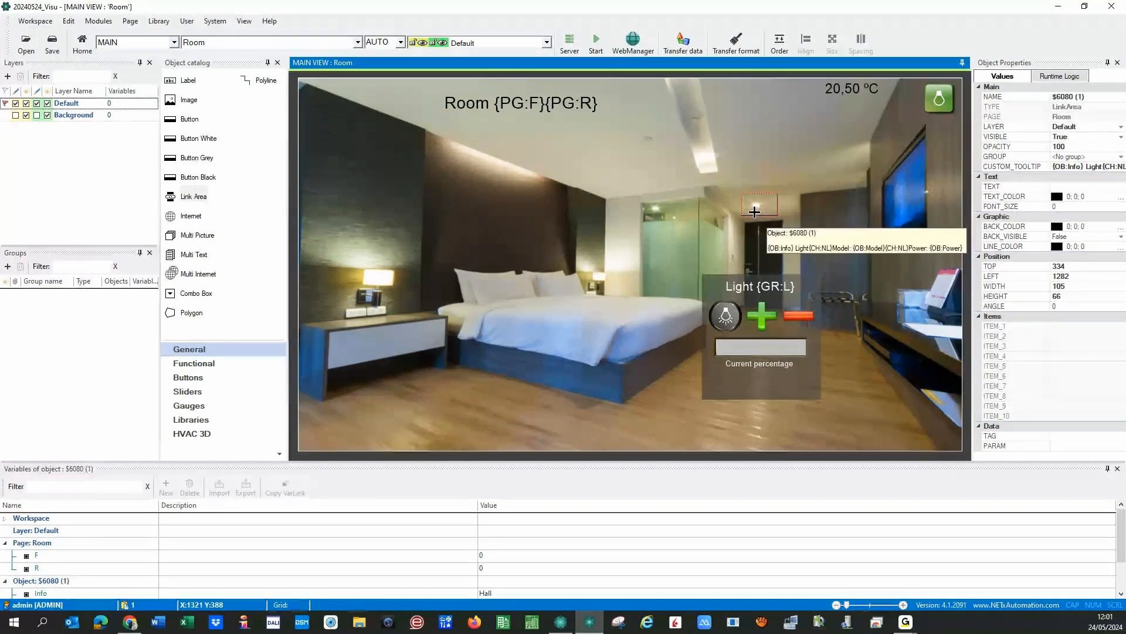
drag(755, 212, 656, 216)
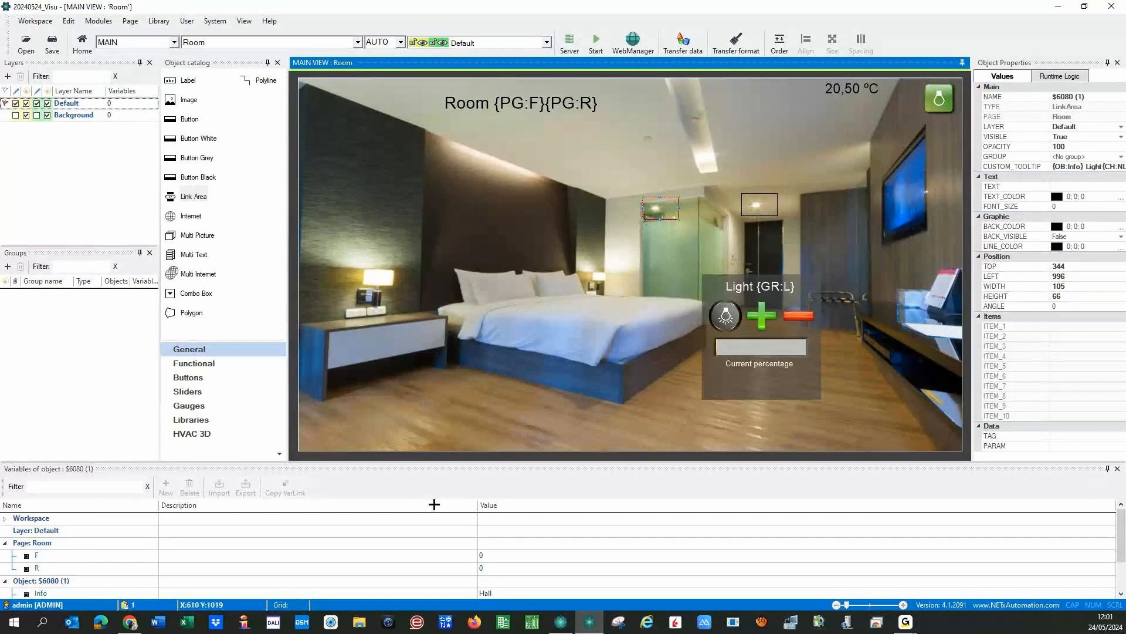
Step: Set the Info variable of the bathroom light's link area to Bath
scroll(420, 543, down, 1)
double_click(504, 556)
key(BackSpace)
key(BackSpace)
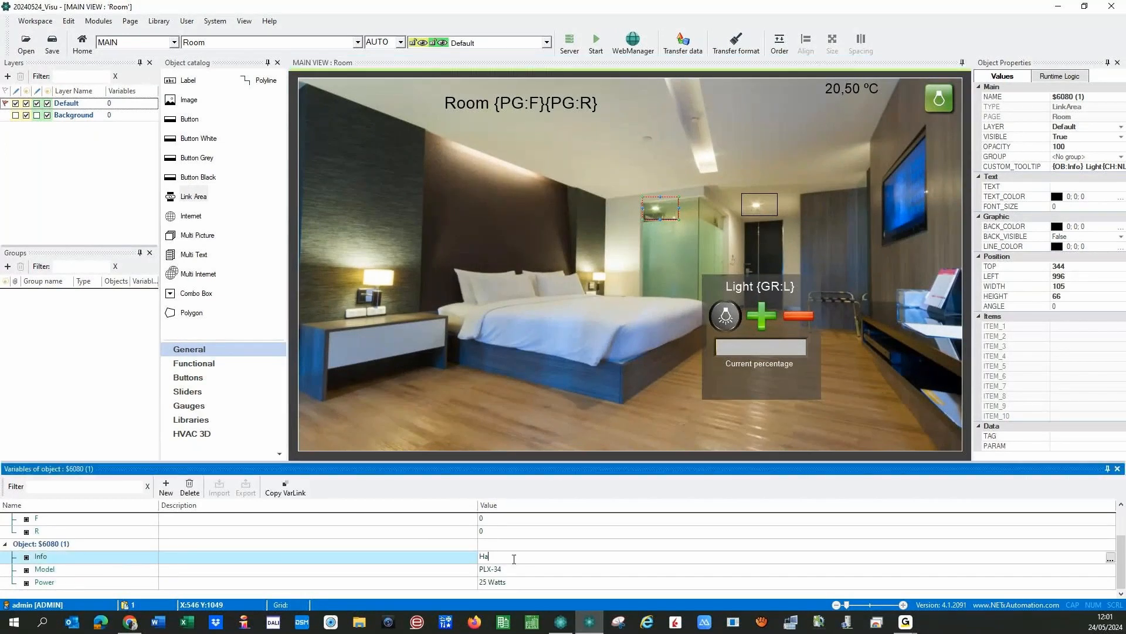
key(BackSpace)
key(BackSpace)
text(Bath)
Step: Set the bathroom link area's Model variable to PLX-21 and its Power variable to 10 Watts
double_click(521, 568)
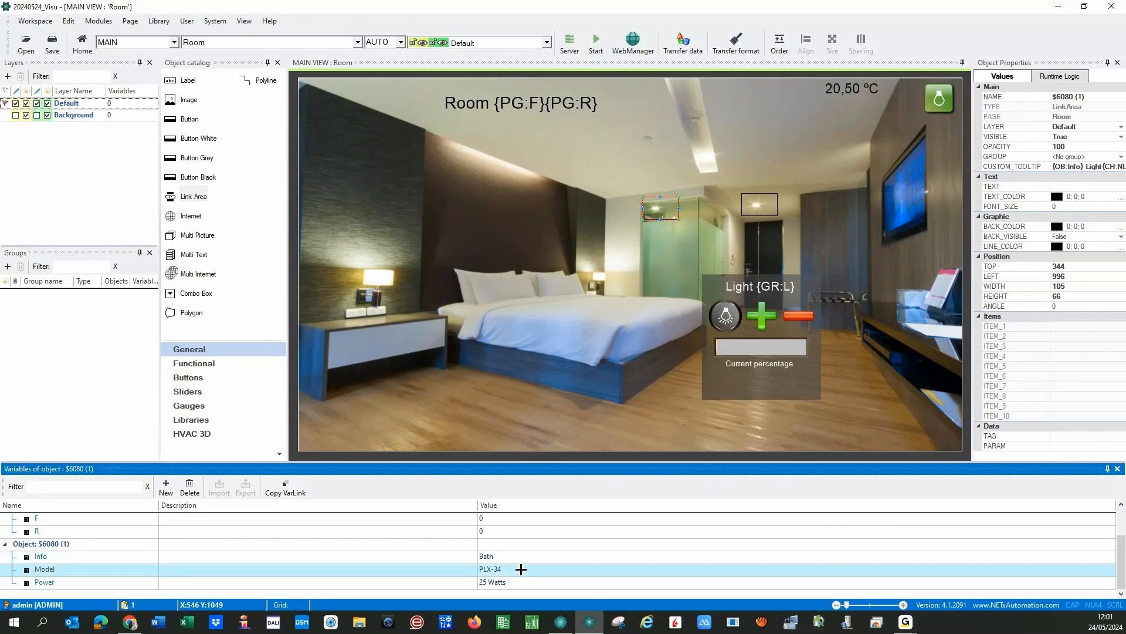
key(BackSpace)
key(BackSpace)
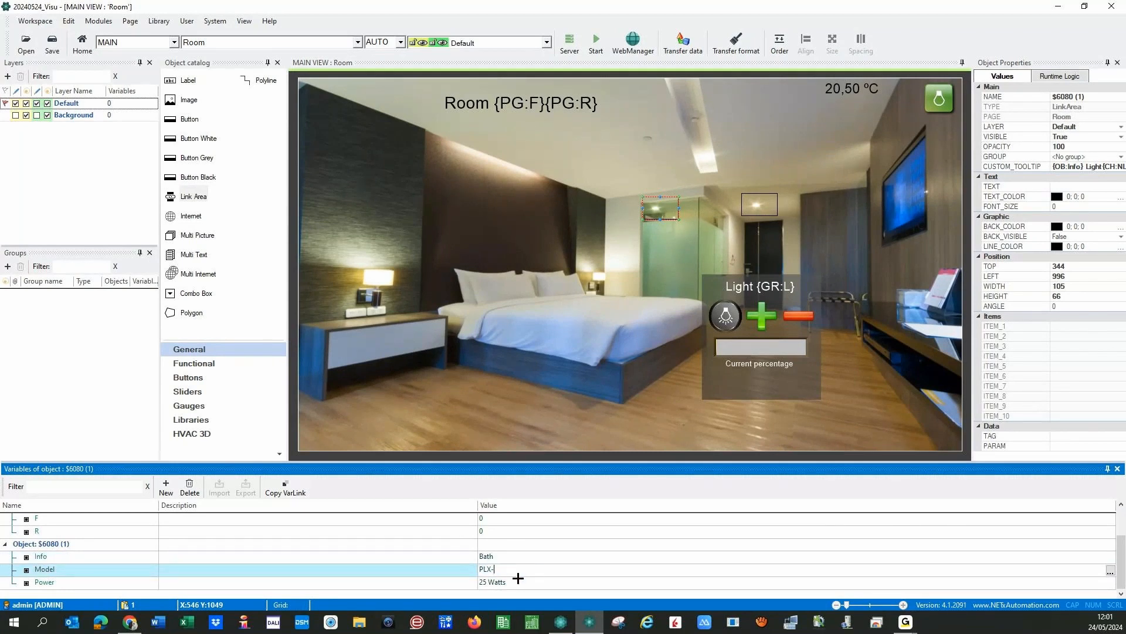
text(21)
click(488, 582)
key(BackSpace)
key(BackSpace)
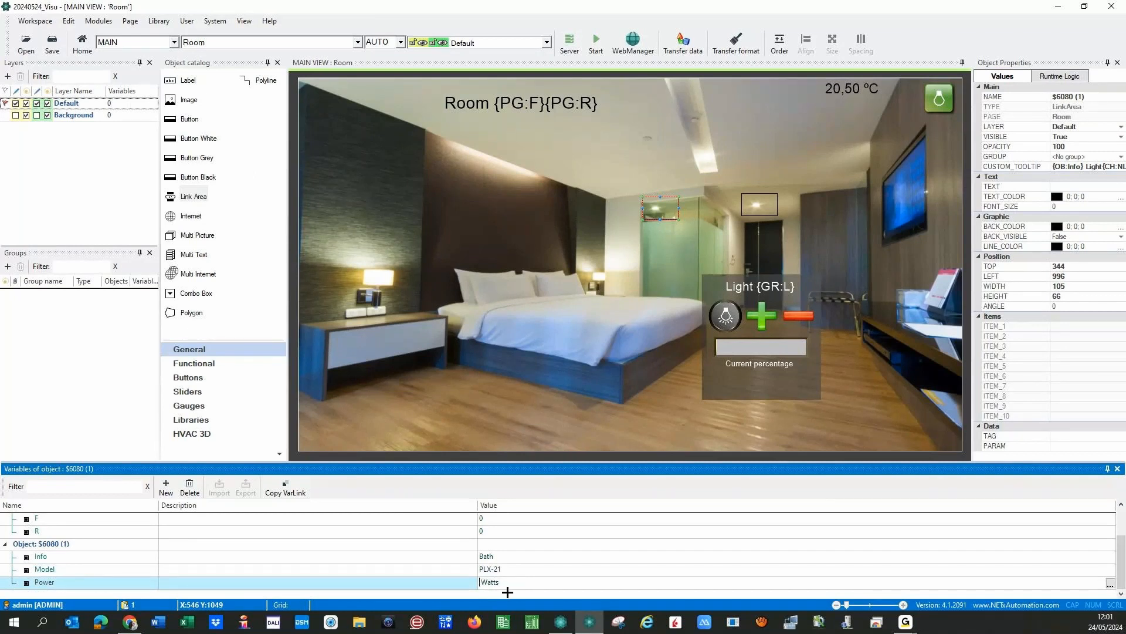
text(10)
click(426, 574)
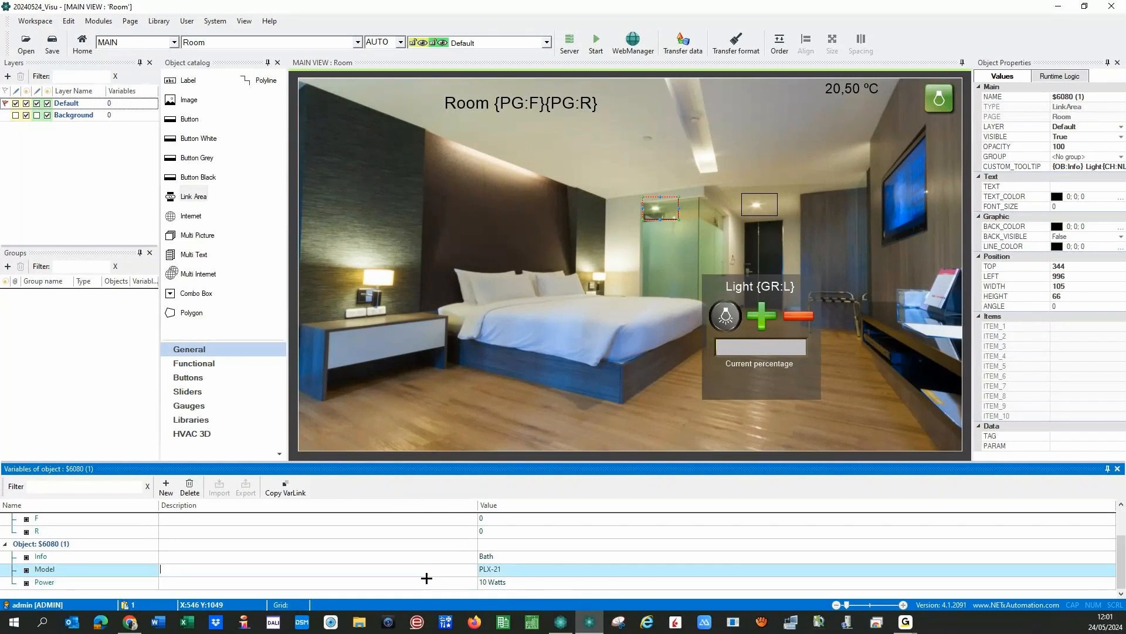
click(488, 554)
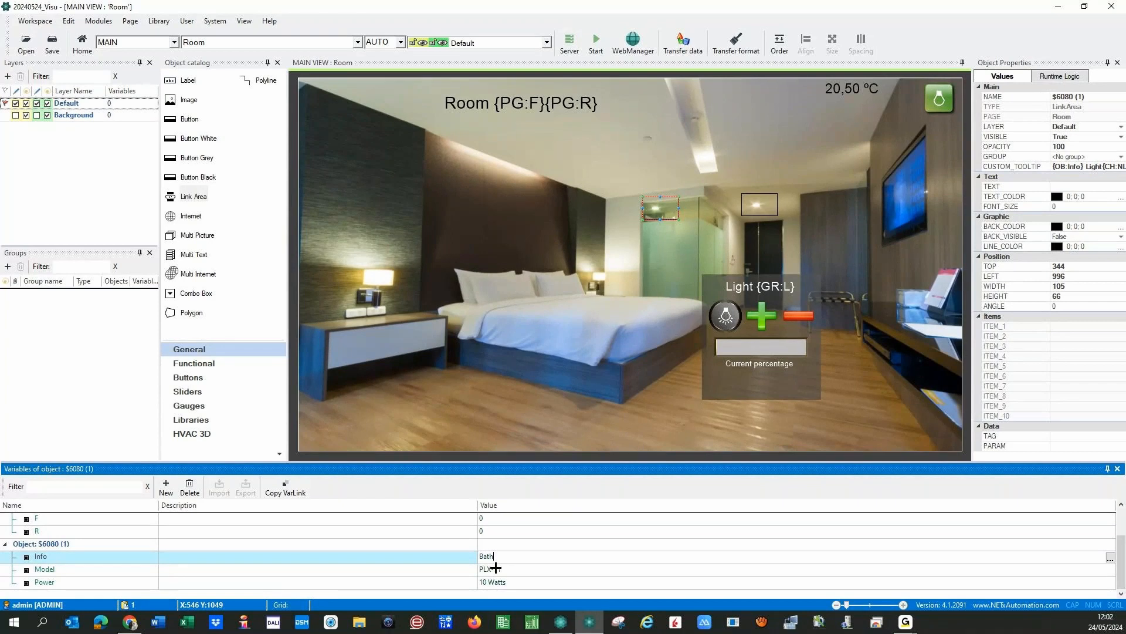
click(535, 437)
click(535, 437)
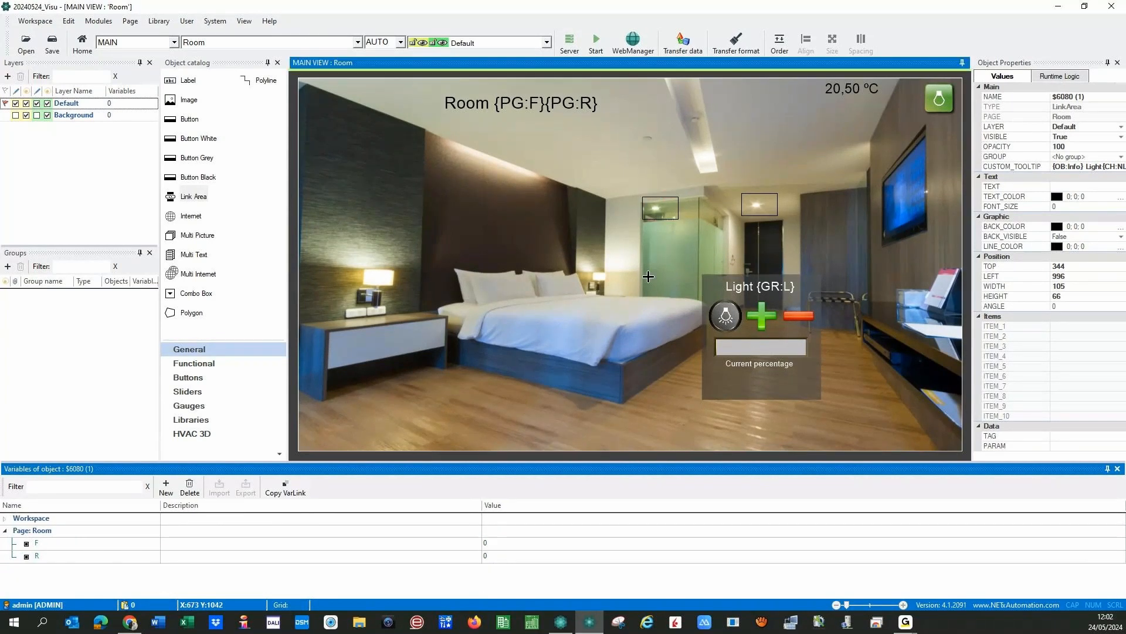
Step: Duplicate the bathroom light's link area onto the far bedside lamp and set the copy's Info variable to Left
click(658, 216)
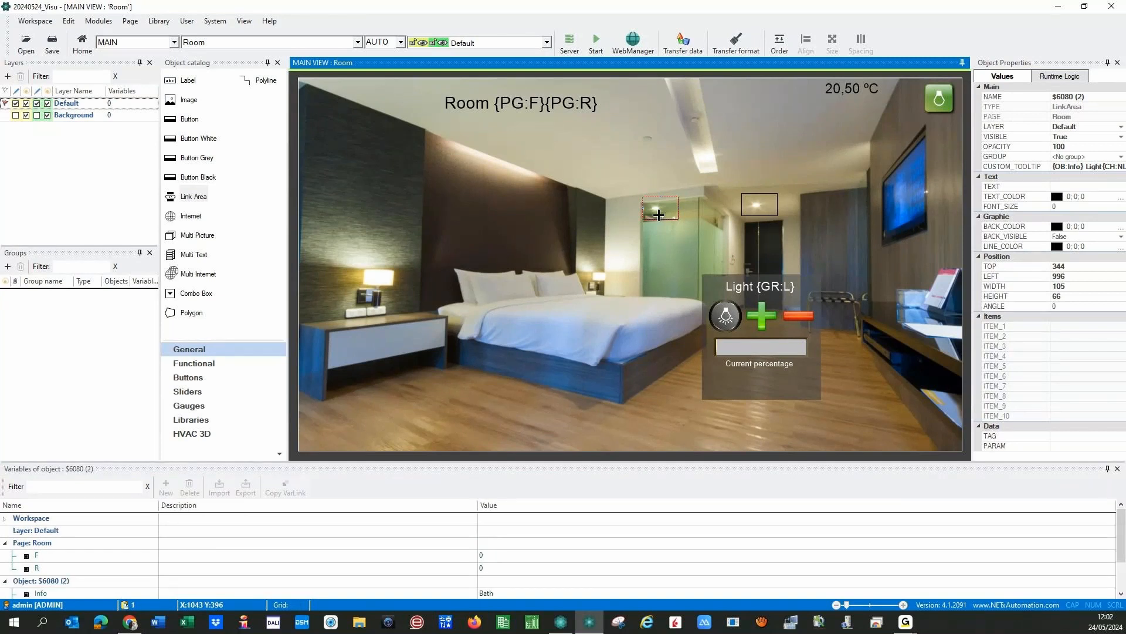
drag(658, 214, 599, 282)
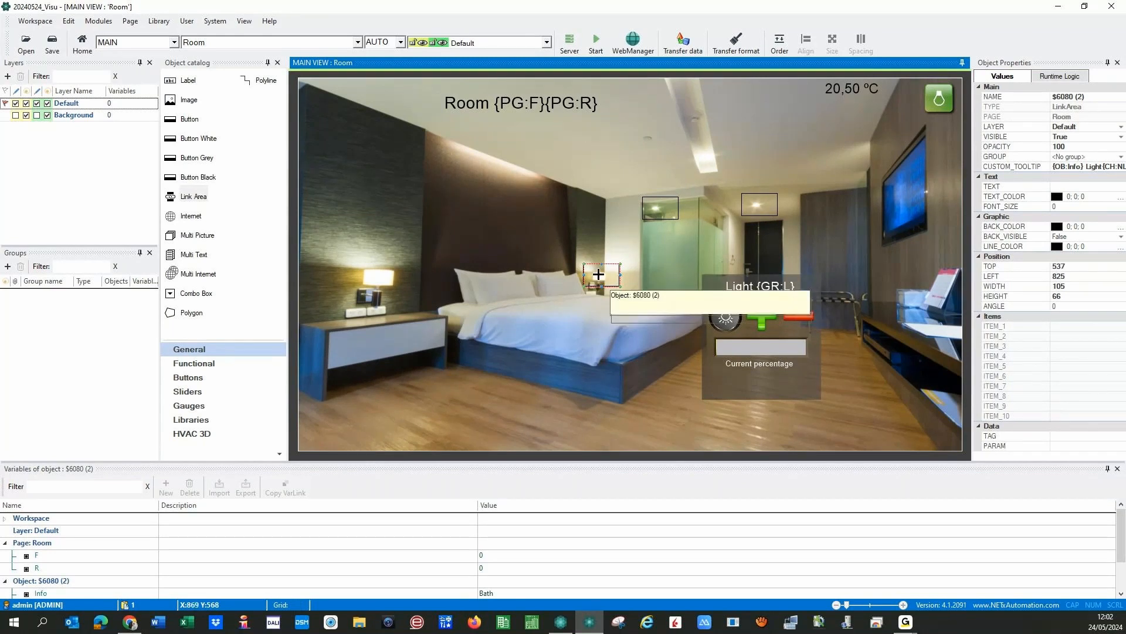
scroll(505, 558, down, 1)
click(505, 558)
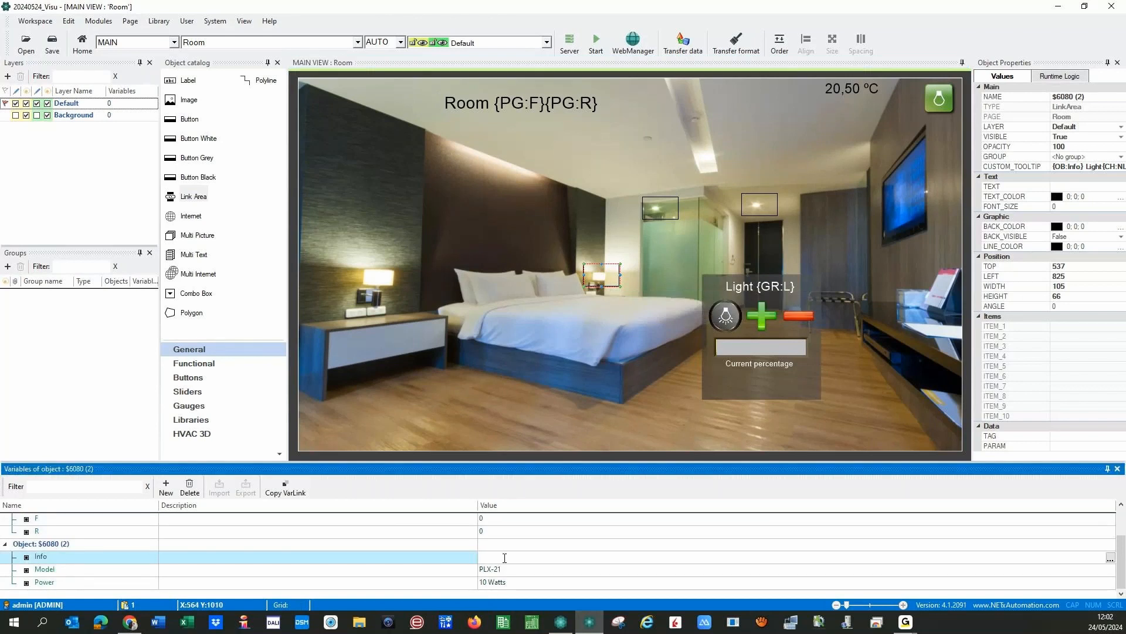
text(Left)
Step: Set the far bedside lamp link area's Model variable to PLX-99 and its Power variable to 40 Watts
click(509, 568)
key(BackSpace)
key(BackSpace)
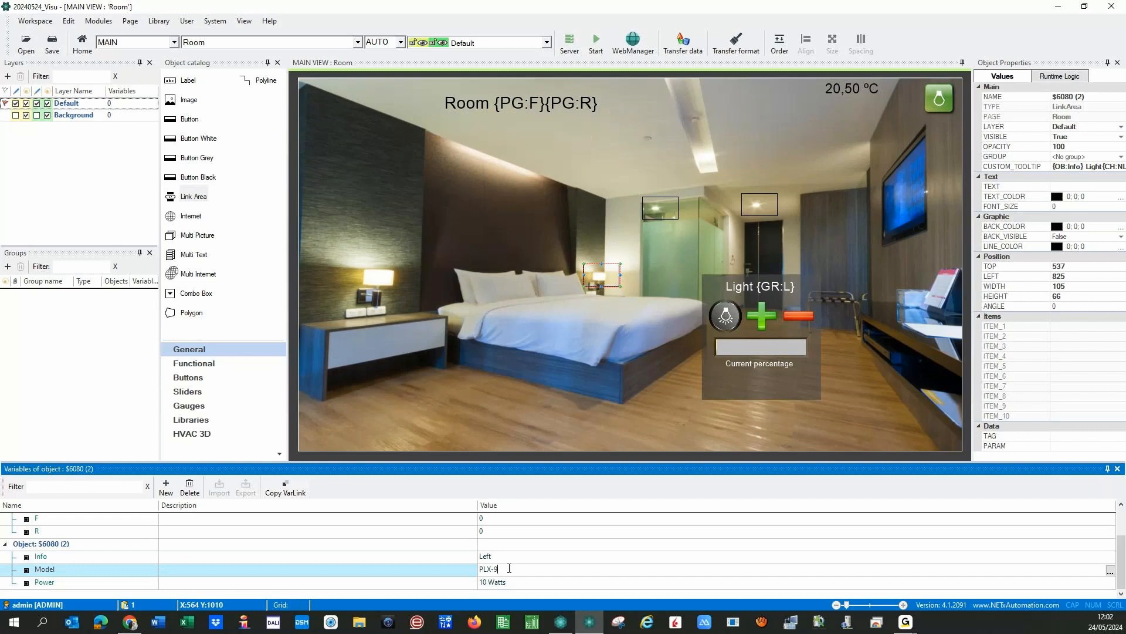
text(99)
click(483, 582)
key(BackSpace)
text(4)
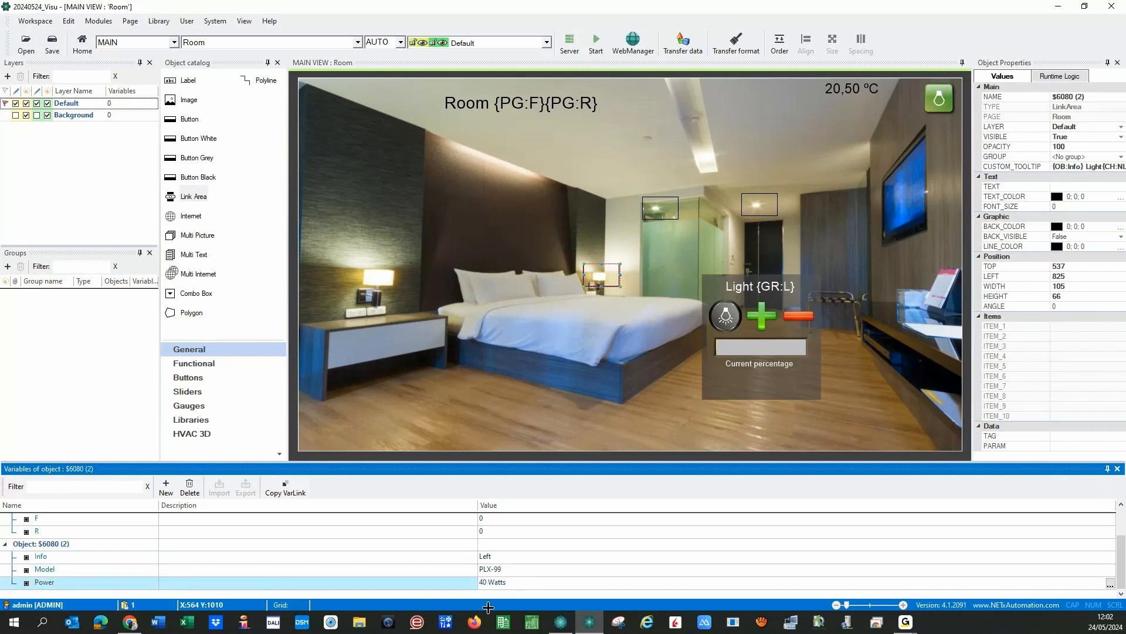
click(441, 583)
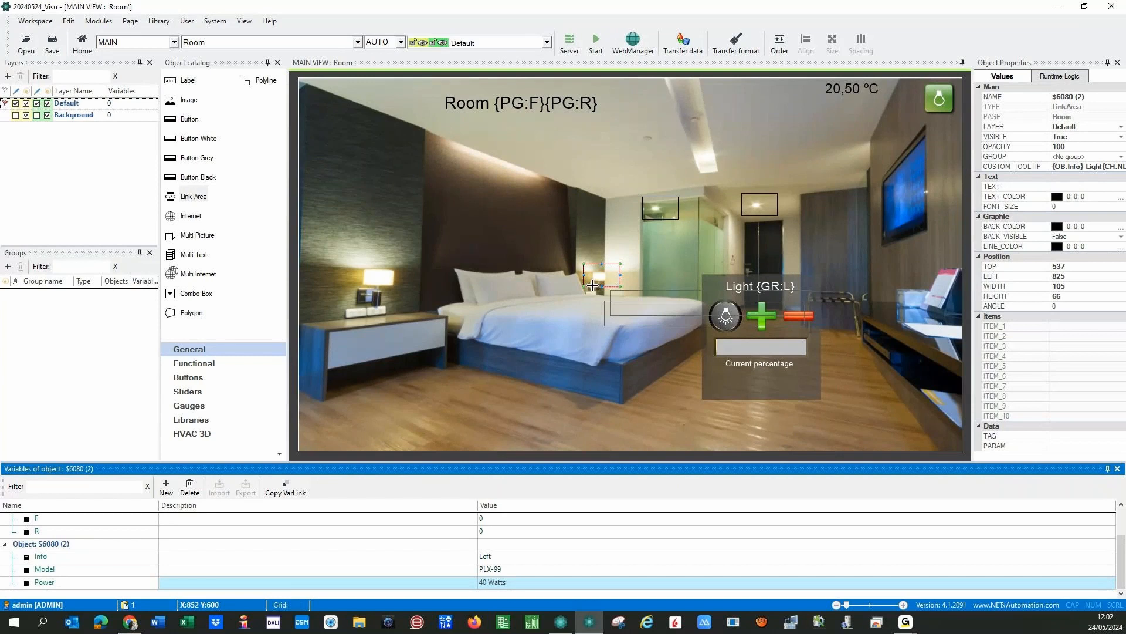
Step: Duplicate the far bedside lamp's link area onto the near bedside lamp and set the copy's Info variable to Right
click(592, 280)
key(ctrl+c)
key(ctrl+v)
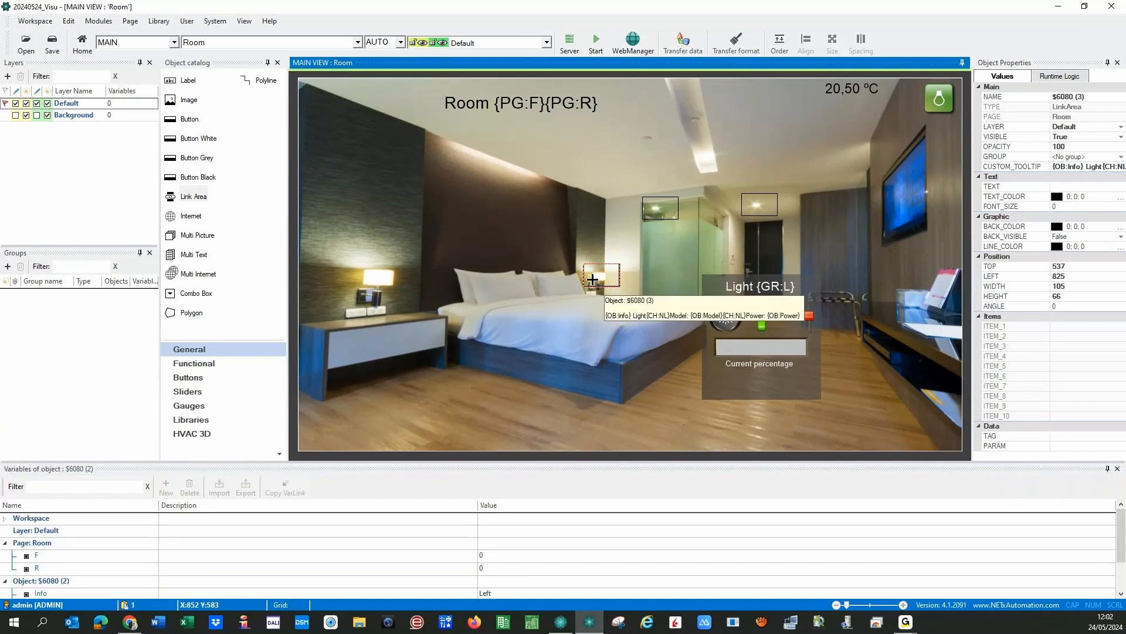
drag(593, 279, 368, 282)
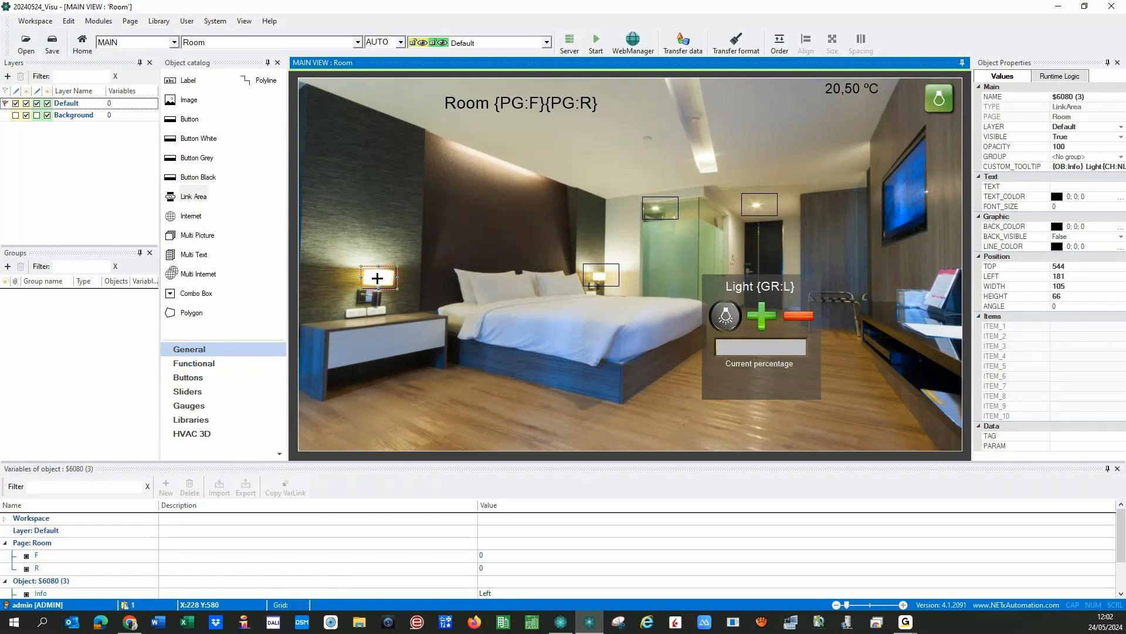
click(511, 592)
click(511, 558)
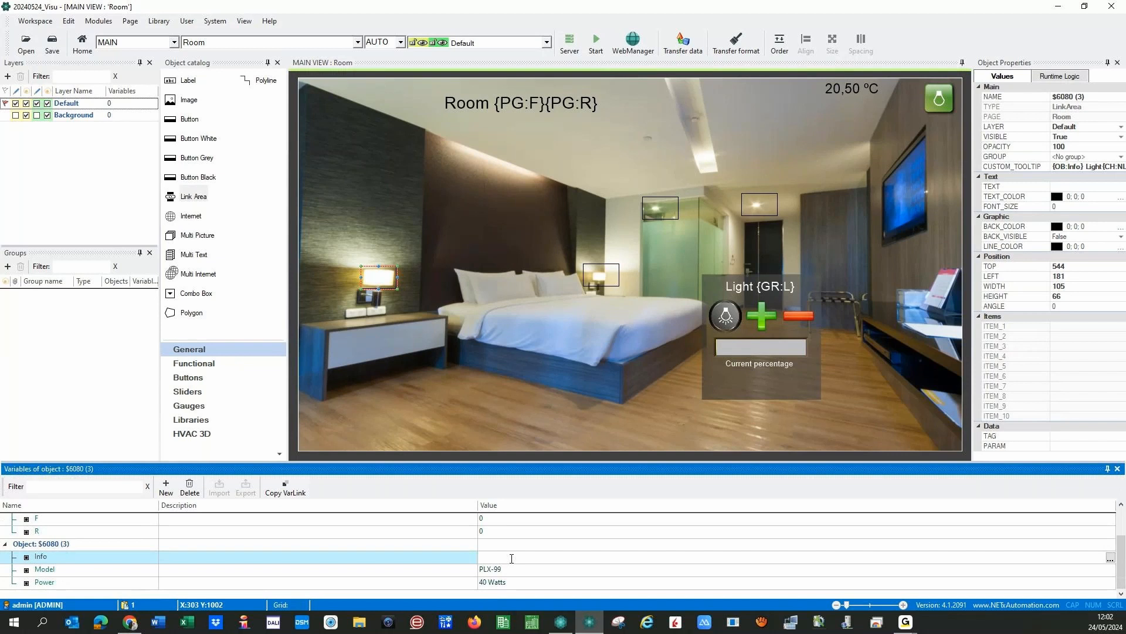
text(Right)
click(464, 562)
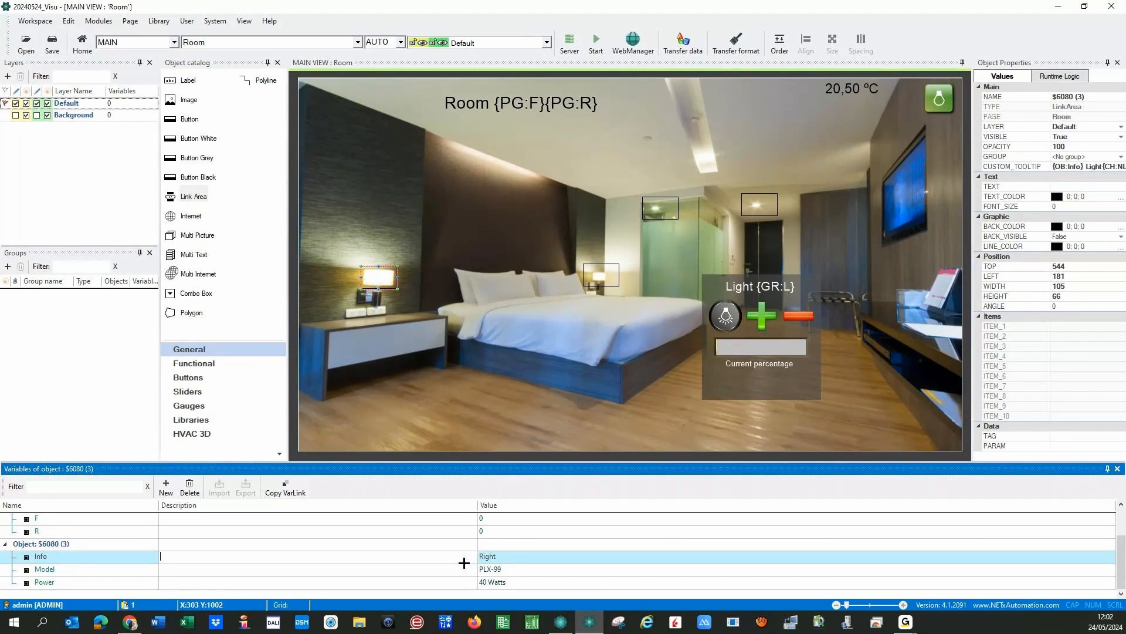
click(396, 367)
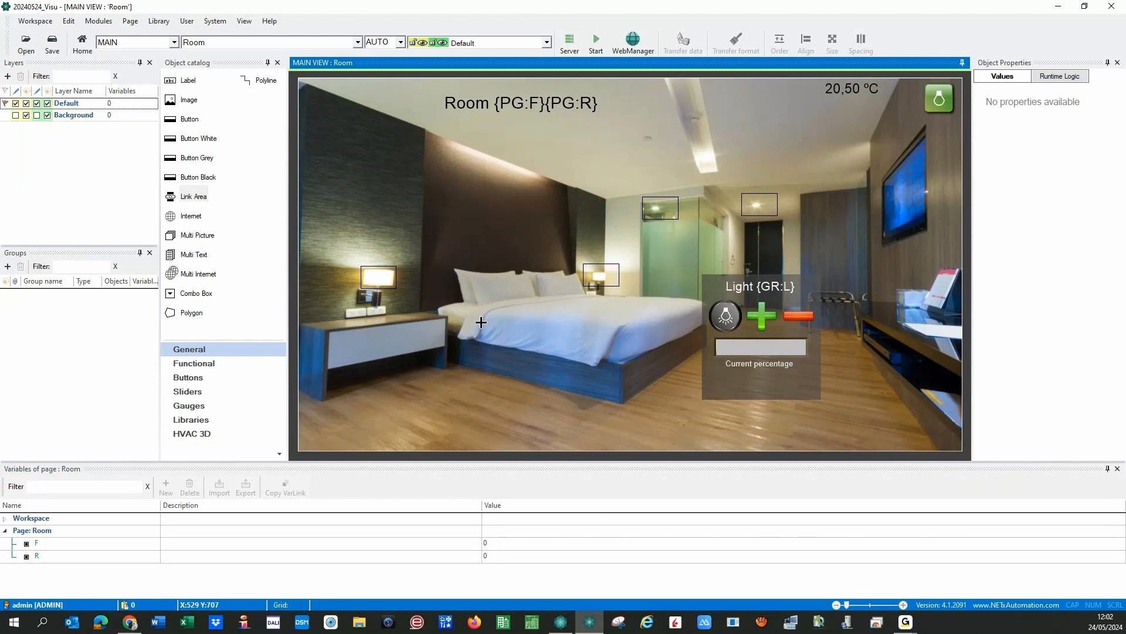
Step: Place another link area copy over the wall light above the bed, about 359 by 190, and set its Info variable to Bed
click(601, 276)
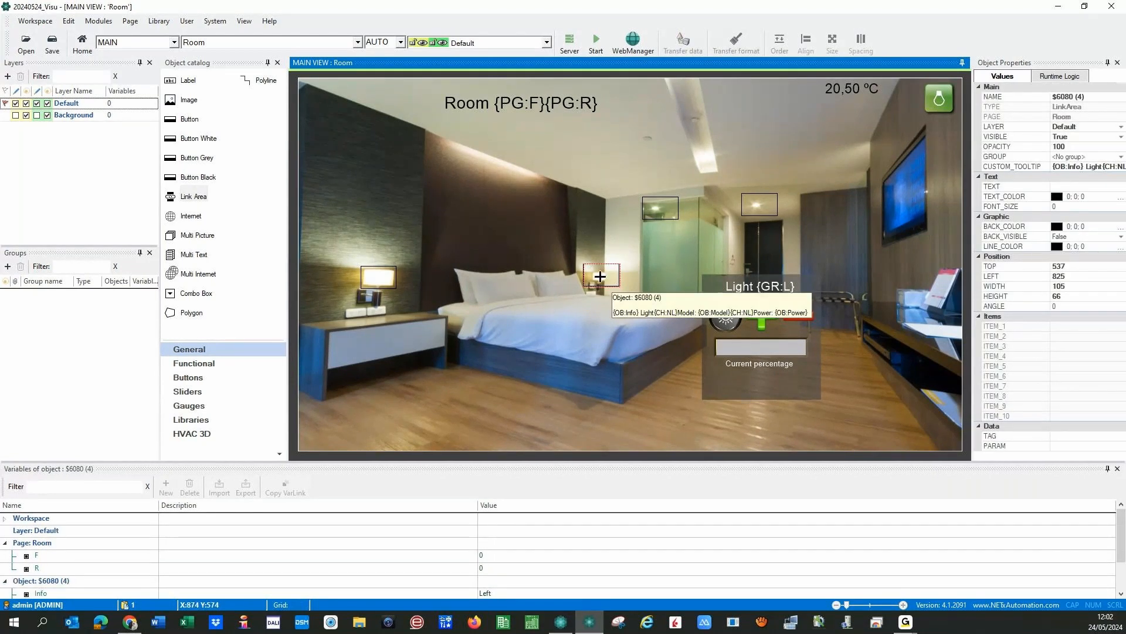
drag(600, 277, 468, 153)
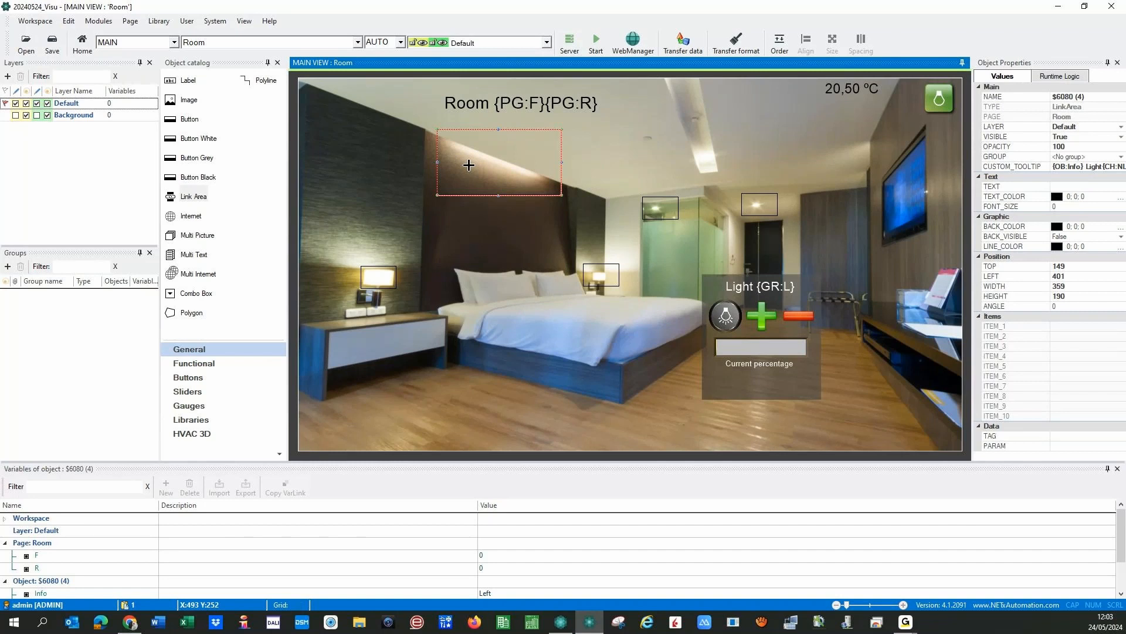
double_click(468, 165)
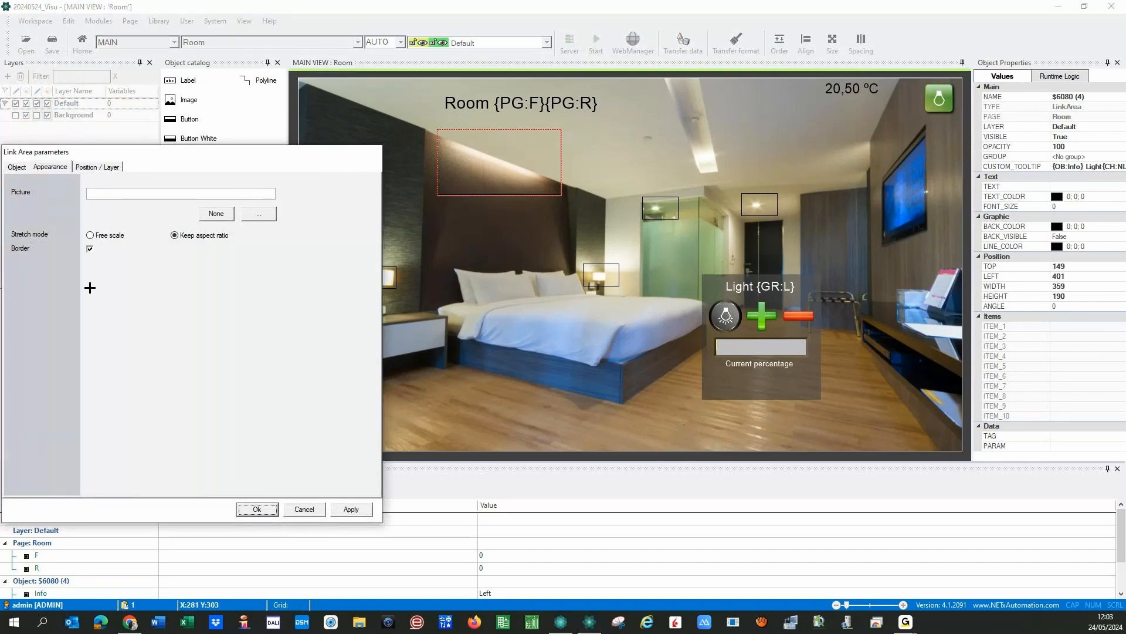
scroll(501, 552, down, 1)
click(501, 552)
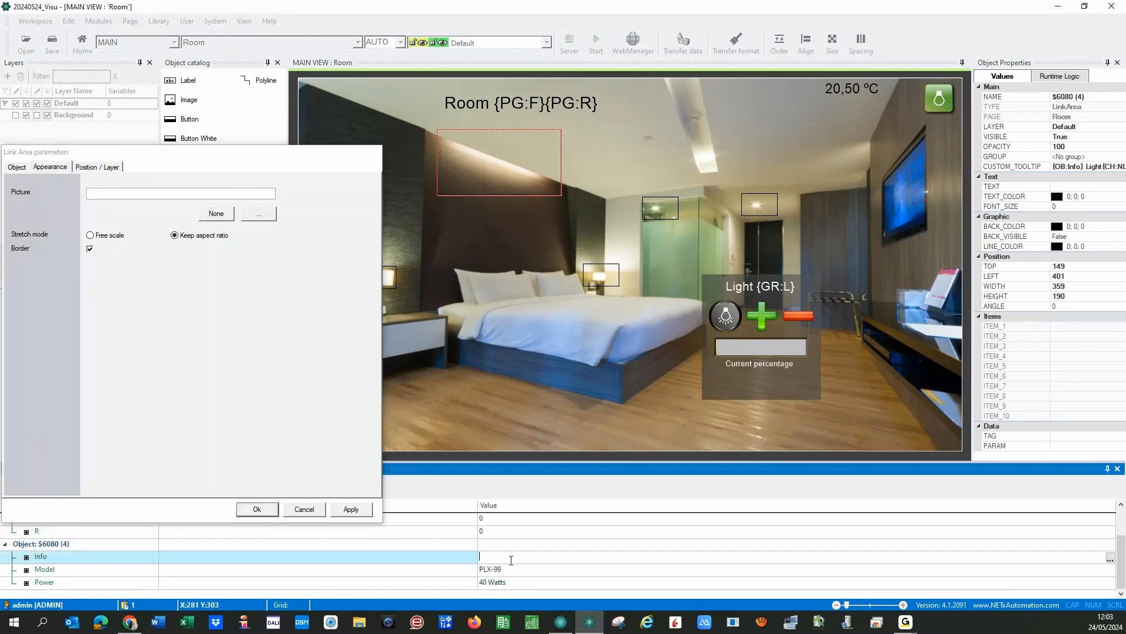
text(Bed)
key(Return)
click(118, 555)
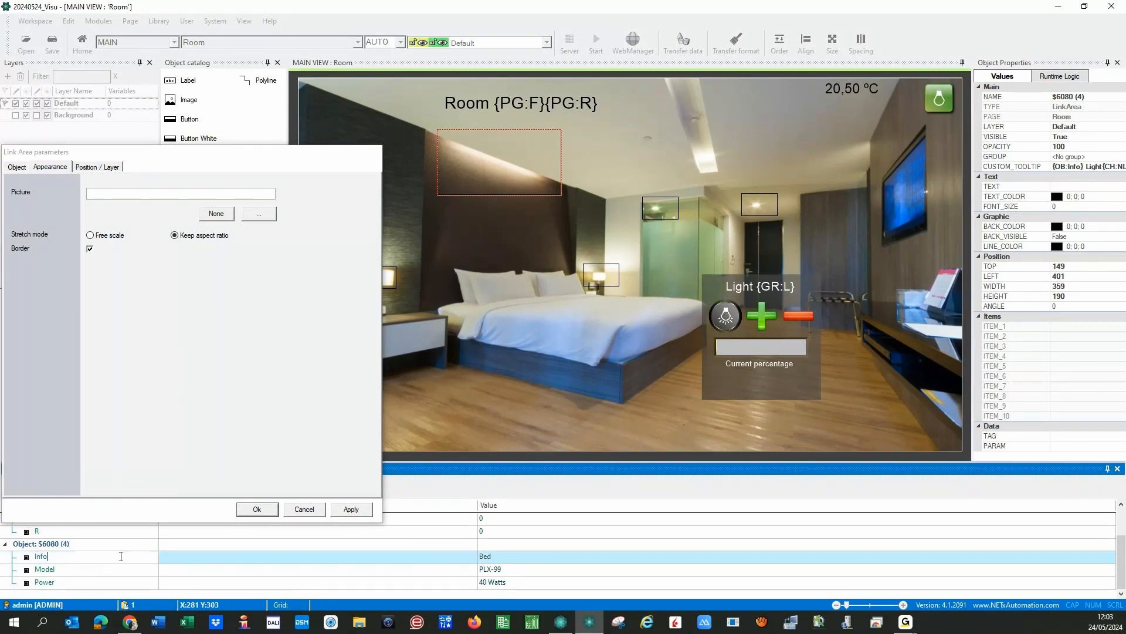
Step: Review the link function of the area above the bed and turn off its border
click(9, 171)
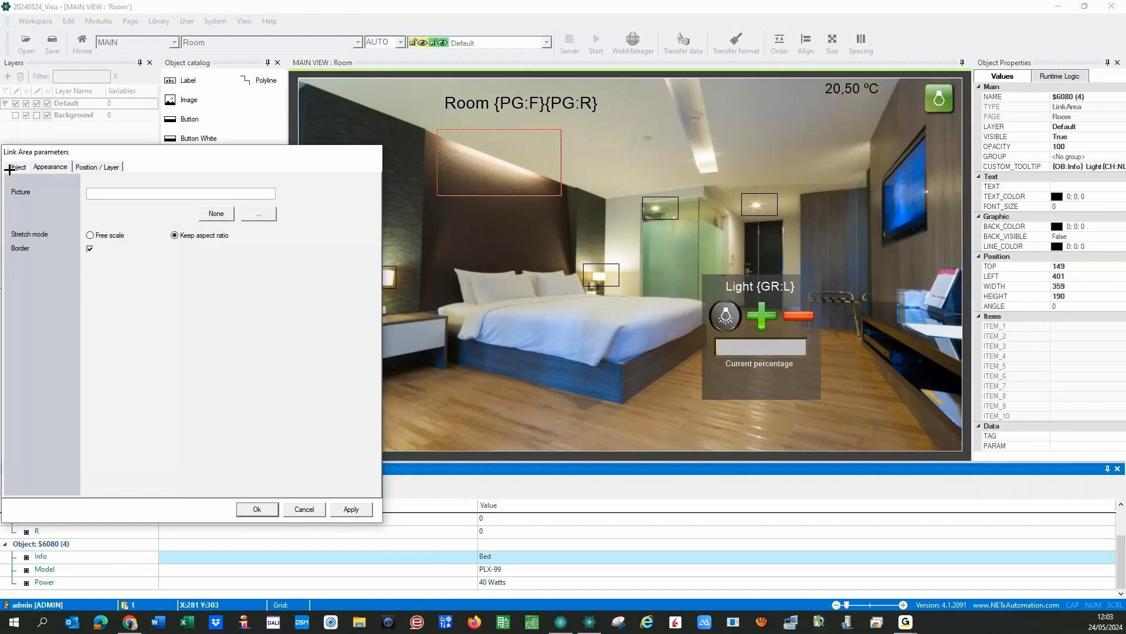
click(9, 170)
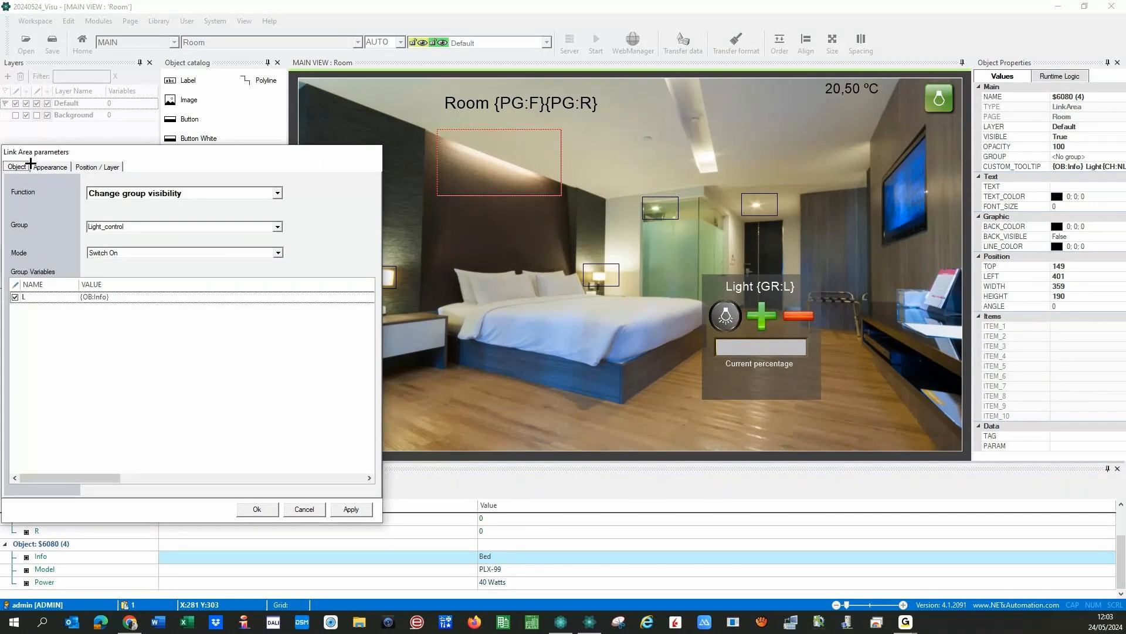
click(47, 166)
click(90, 249)
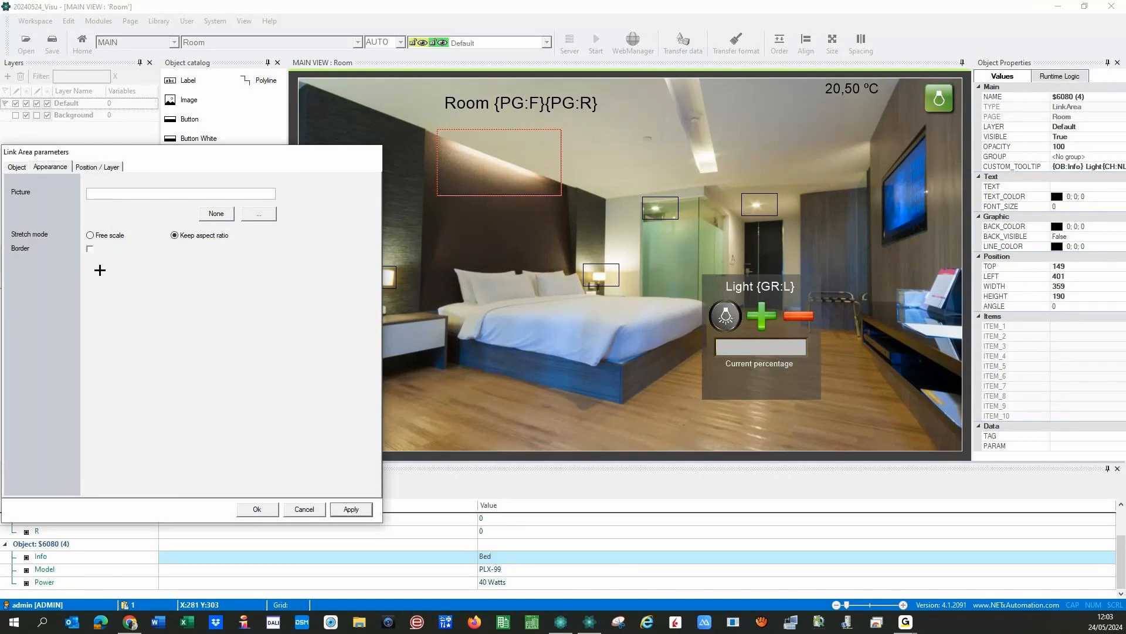
click(349, 514)
click(255, 506)
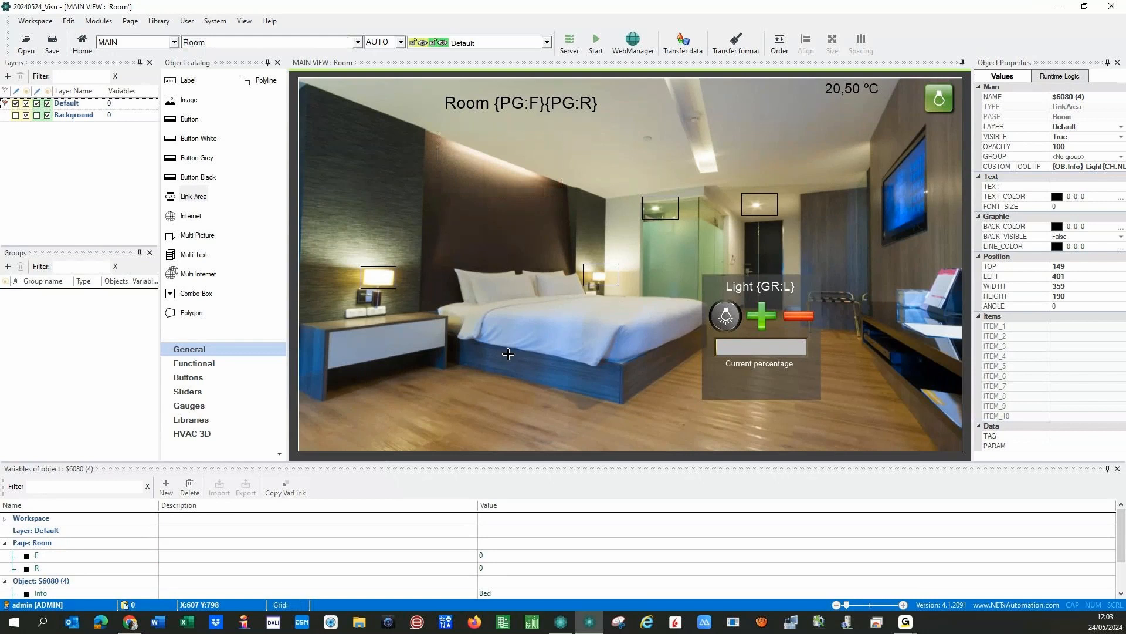
Step: Place another link area copy over the ceiling light, resized to about 188 by 293
click(508, 353)
key(ctrl+v)
drag(599, 278, 725, 182)
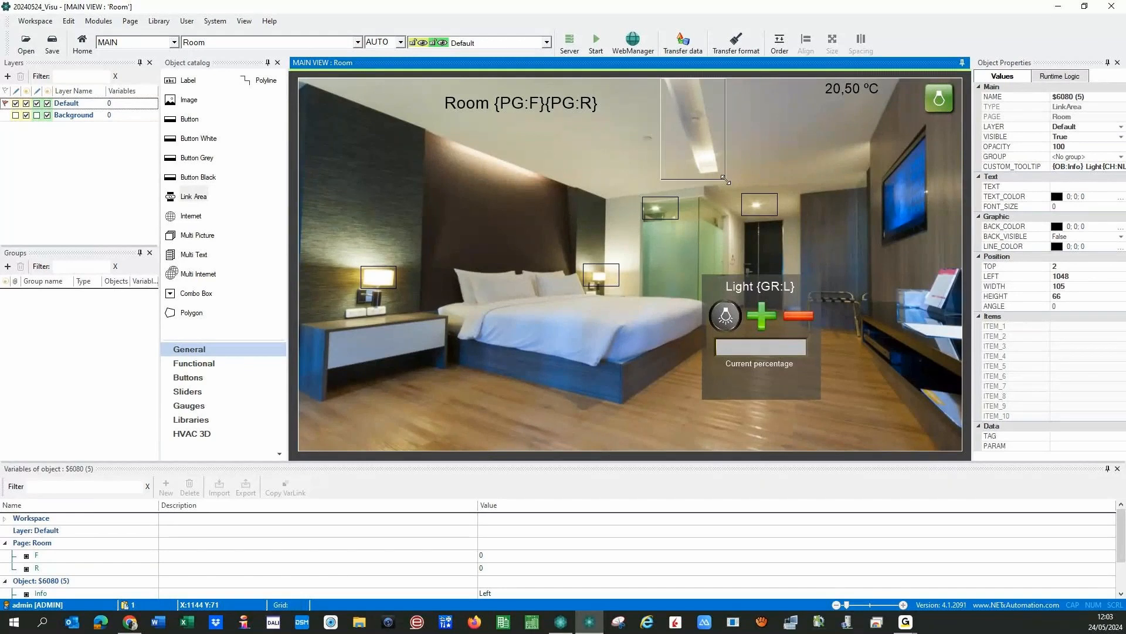
Step: Turn off the border of the link area over the ceiling light
double_click(681, 150)
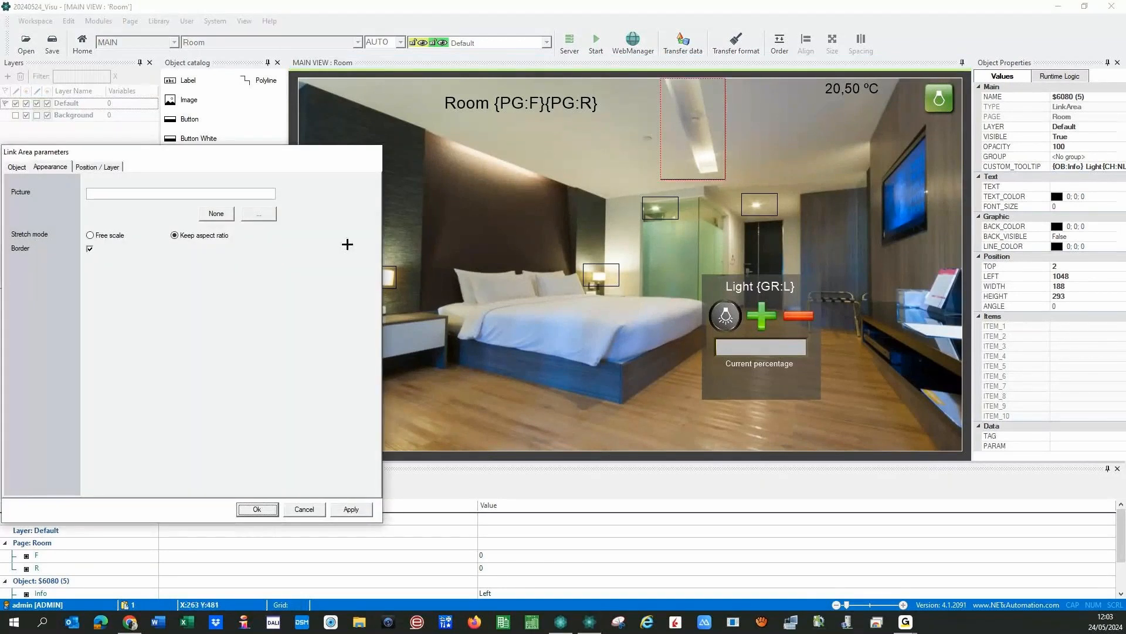
click(14, 167)
click(48, 168)
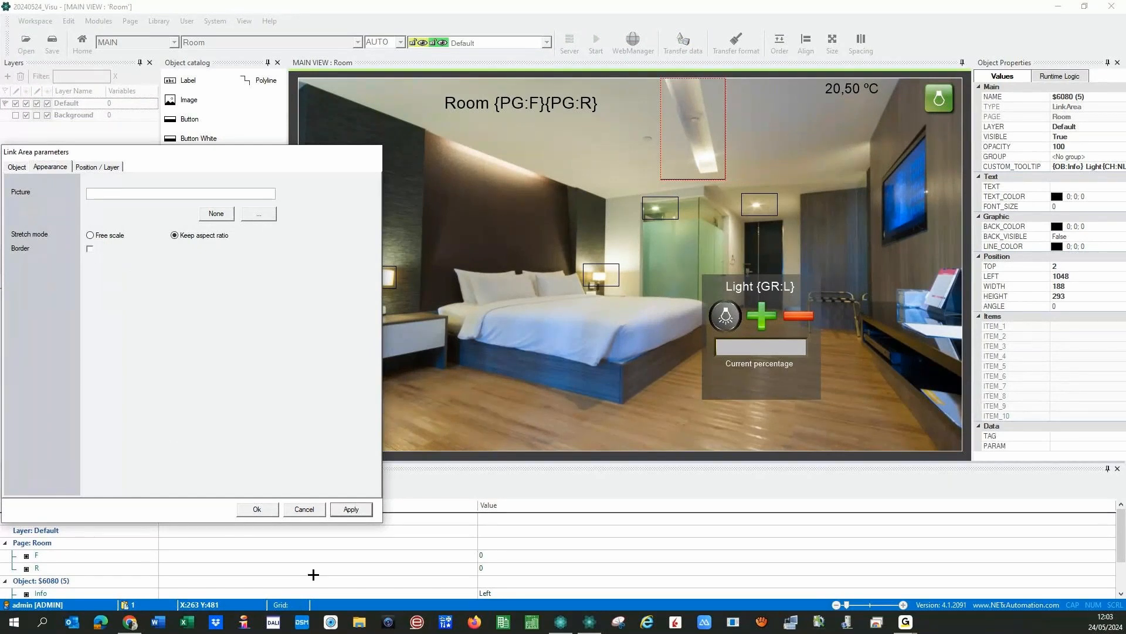
click(350, 508)
Step: Set the ceiling light link area's Info variable to Ceiling
click(498, 592)
text(Ce)
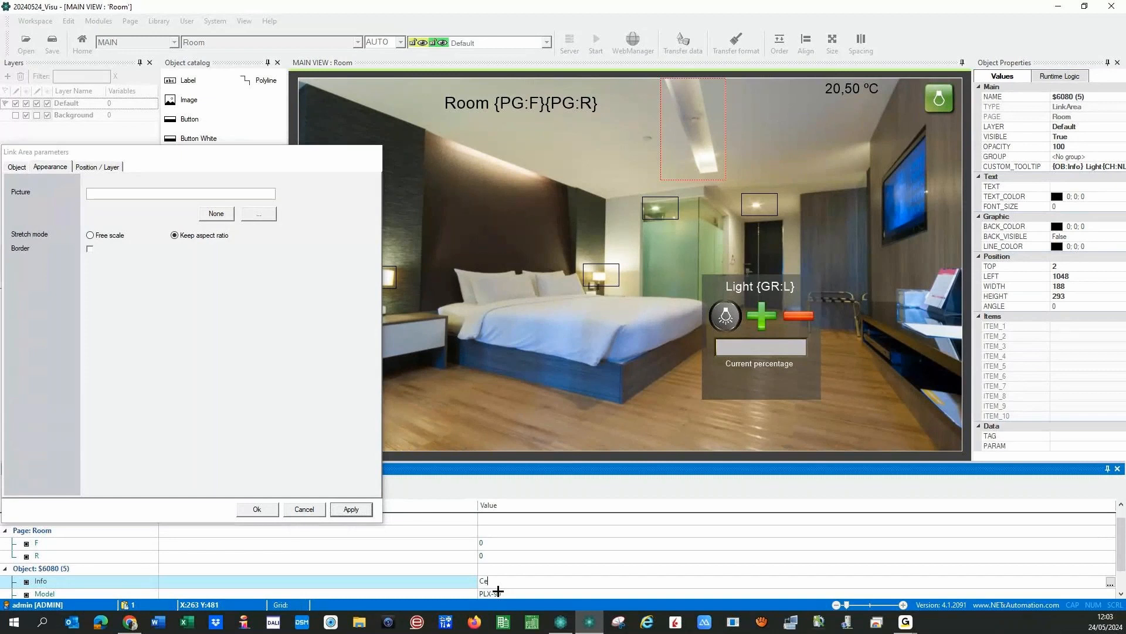
text(iling)
key(Return)
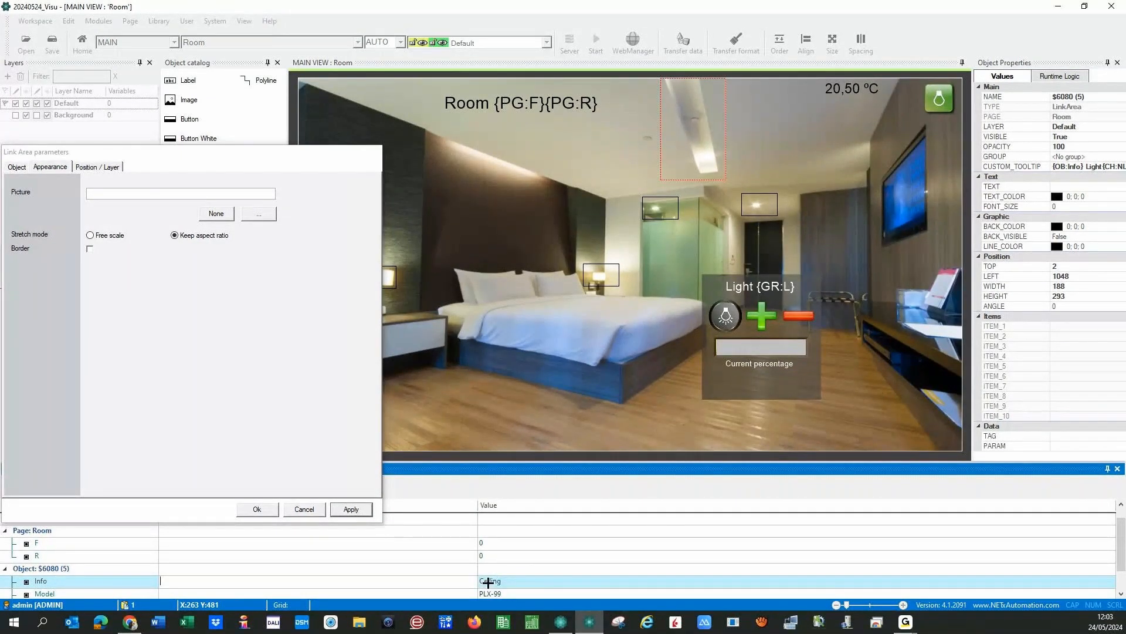
Step: Set the ceiling light link area's Power variable to 100 Watts and its Model variable to PLX-100, and apply the changes
scroll(475, 585, down, 1)
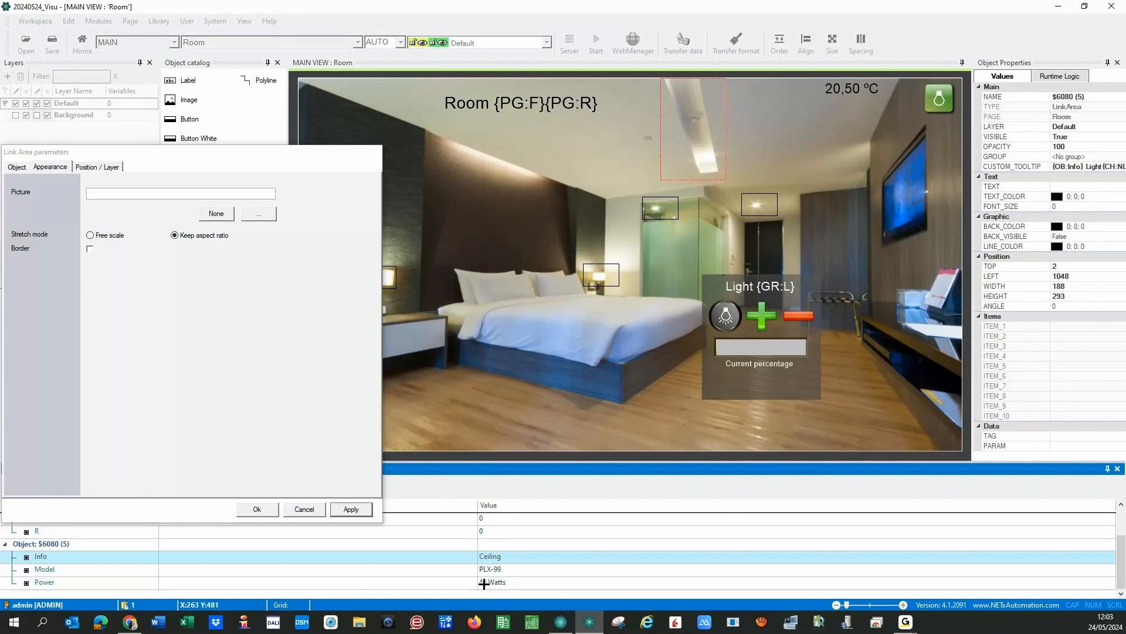
click(480, 582)
text(100)
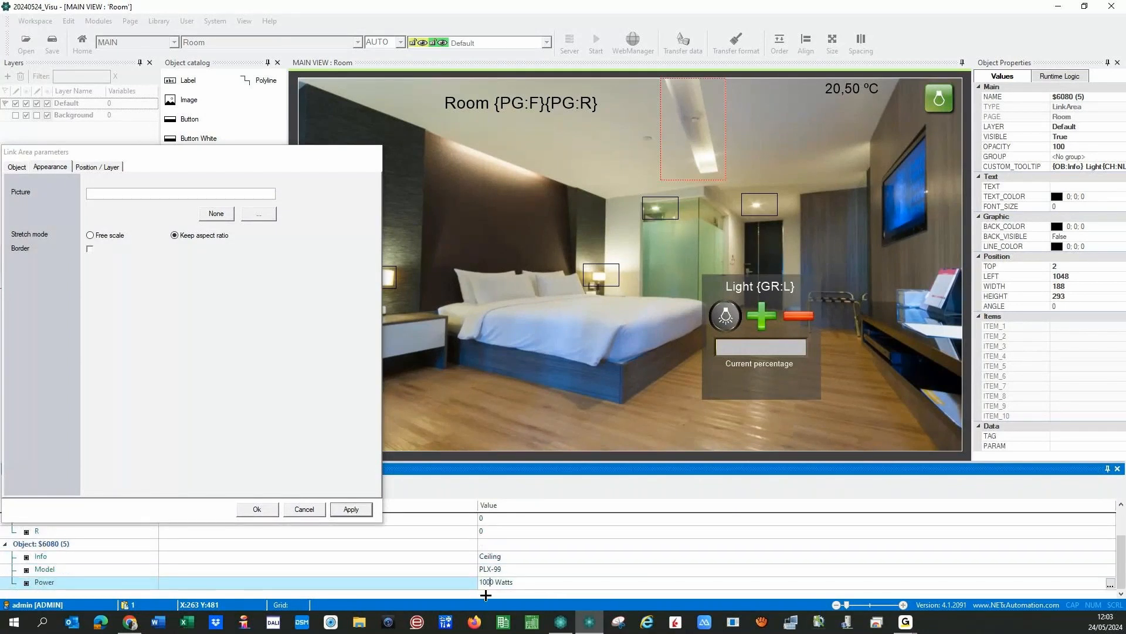
key(BackSpace)
click(496, 569)
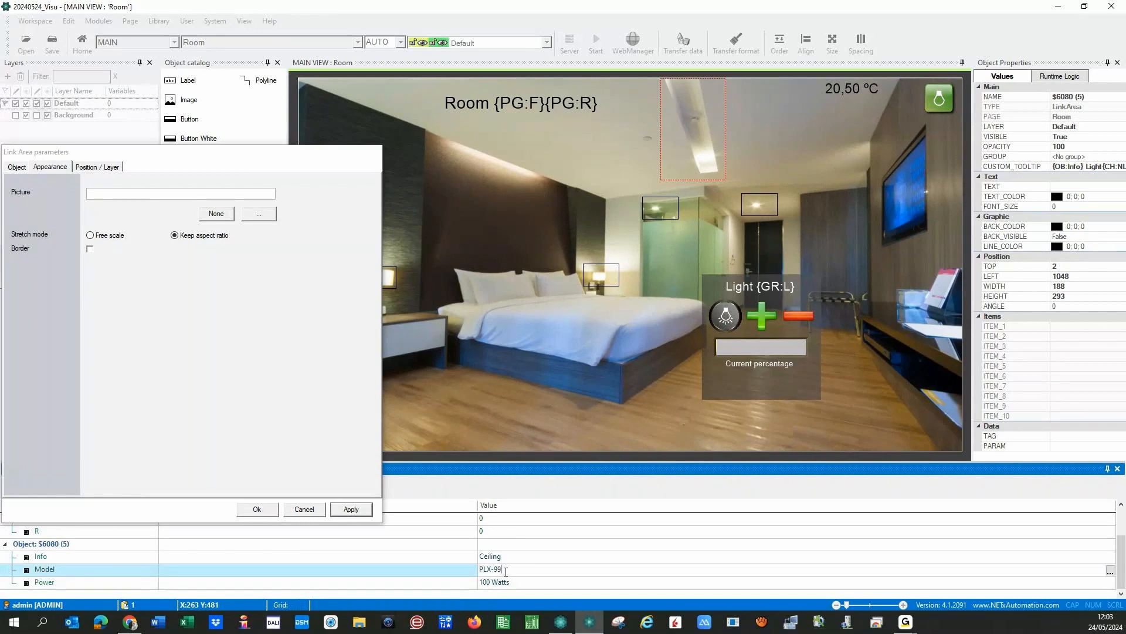
key(BackSpace)
key(BackSpace)
text(100)
click(451, 580)
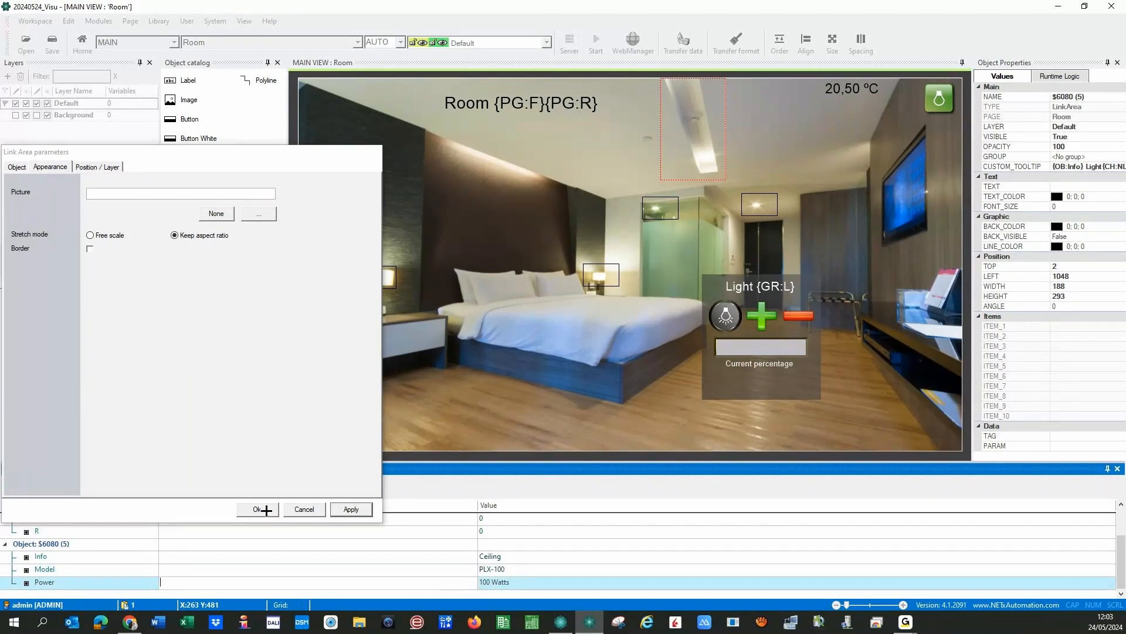
click(352, 509)
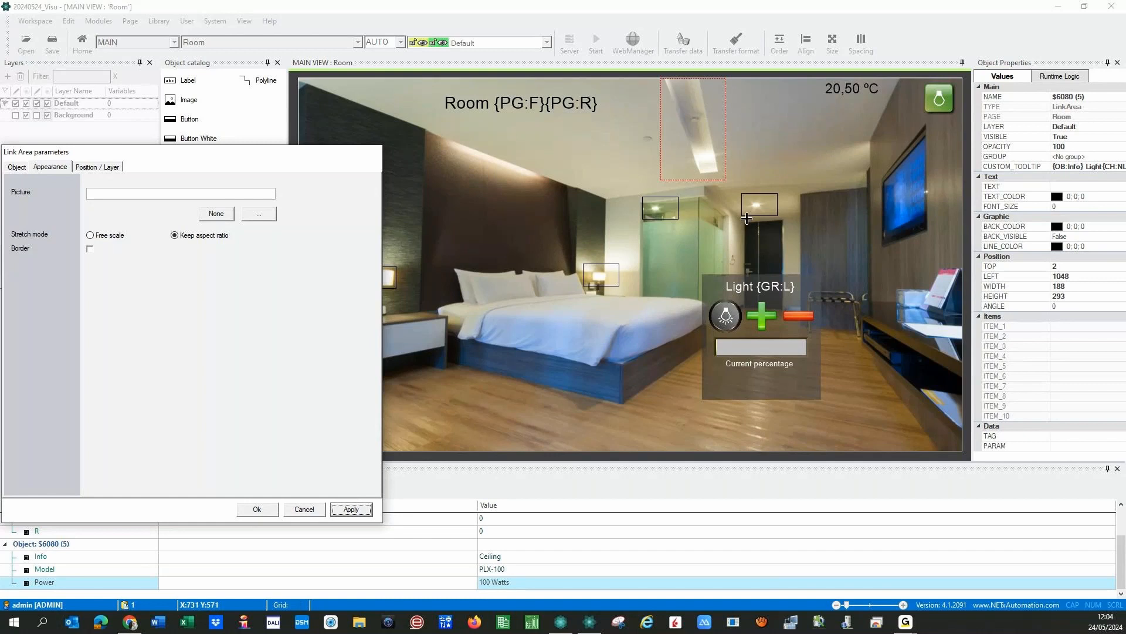
Step: Turn off the borders of the link areas over the hall light, the bathroom light and both bedside lamps, applying each change
click(760, 205)
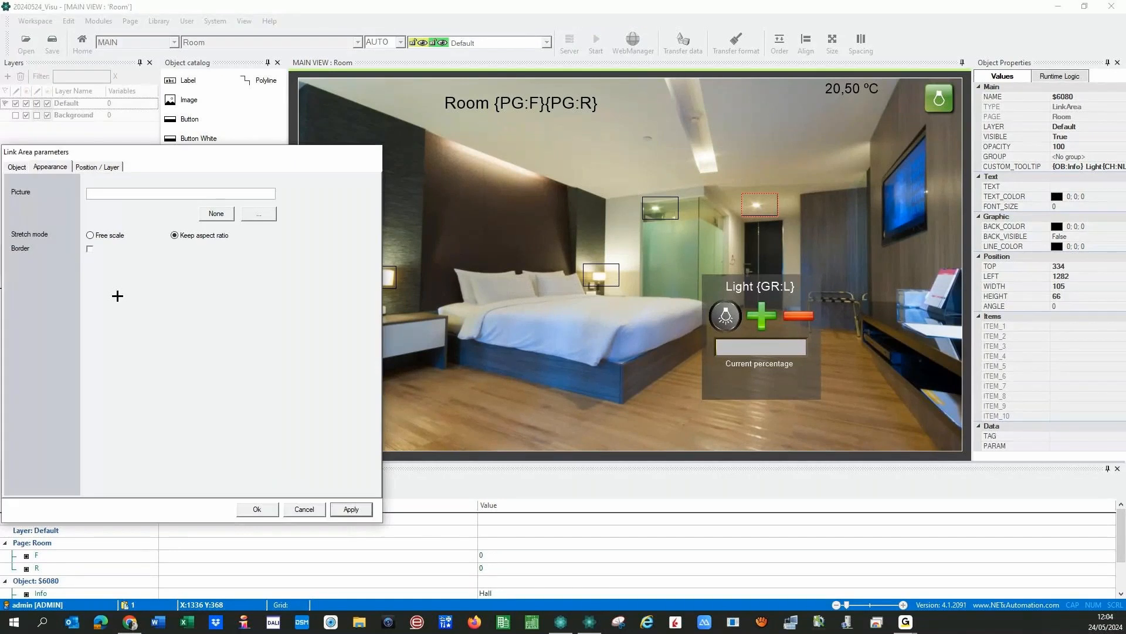
click(655, 206)
click(536, 350)
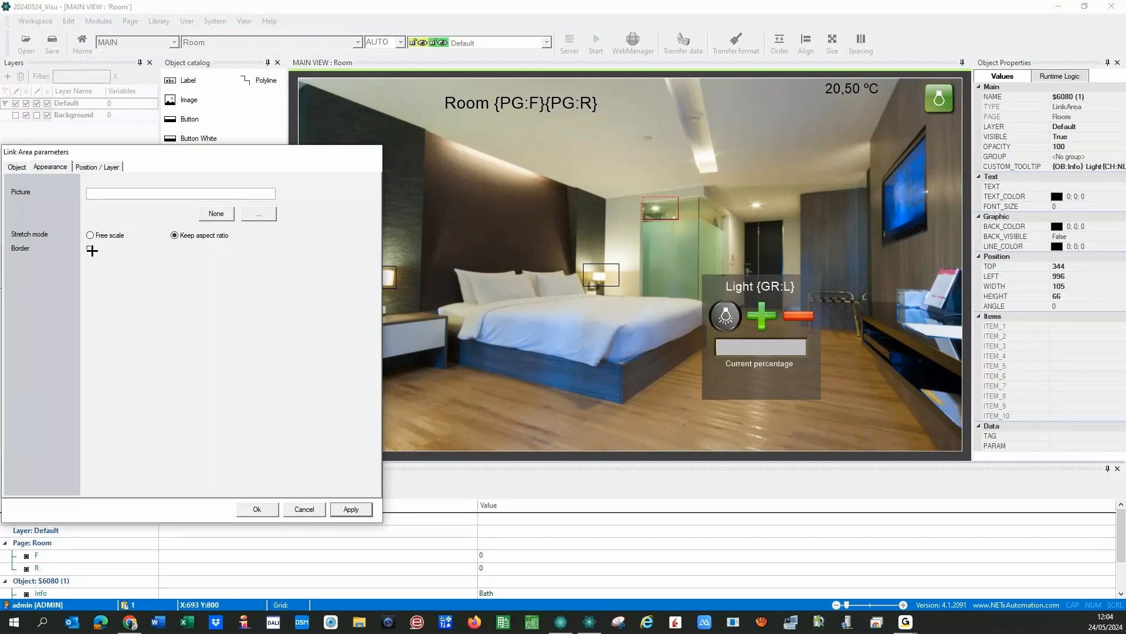
click(604, 276)
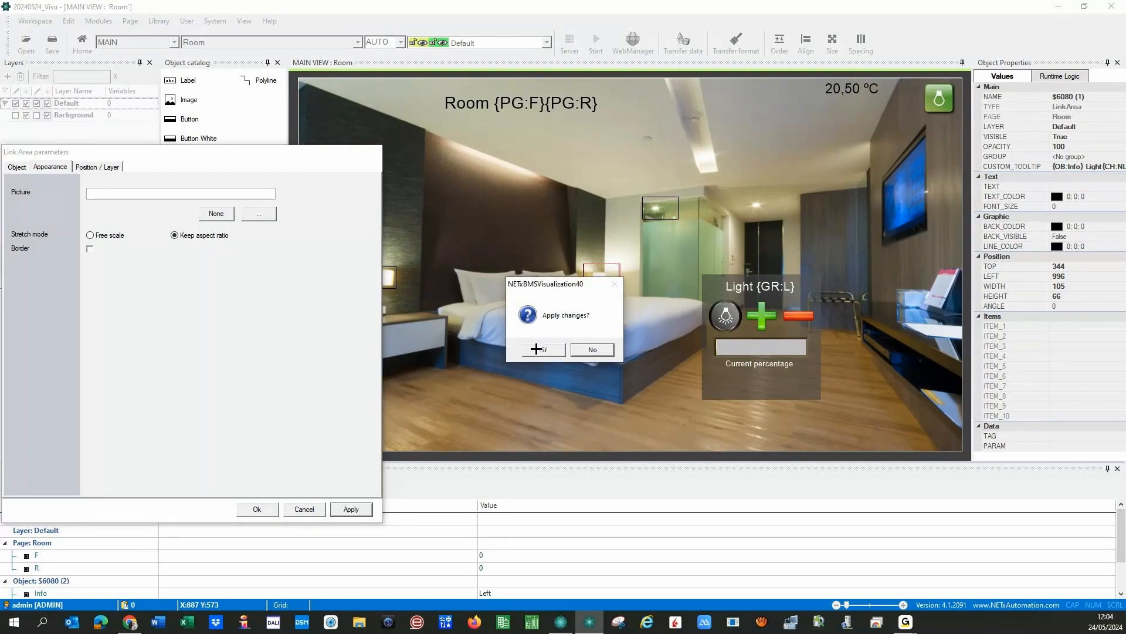
click(536, 349)
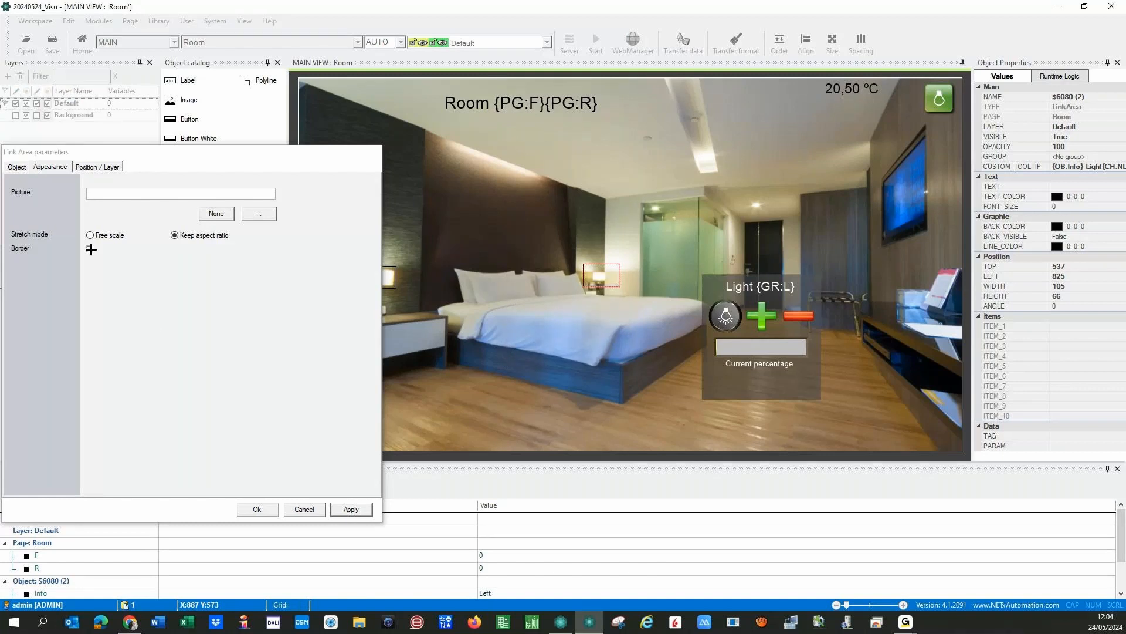
click(393, 283)
click(543, 349)
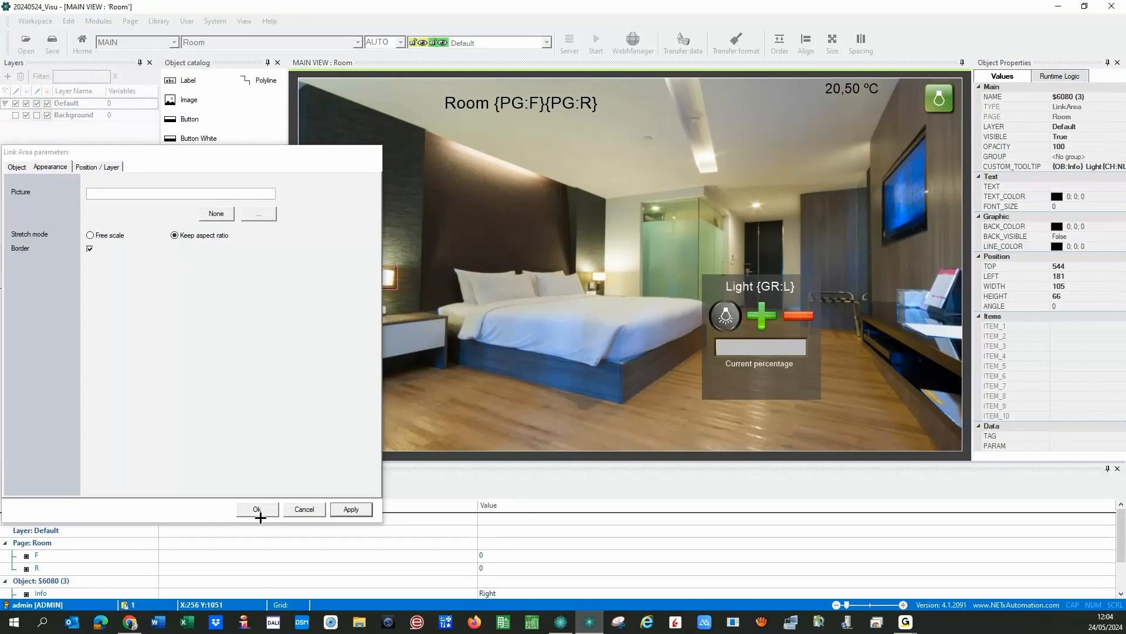
click(257, 511)
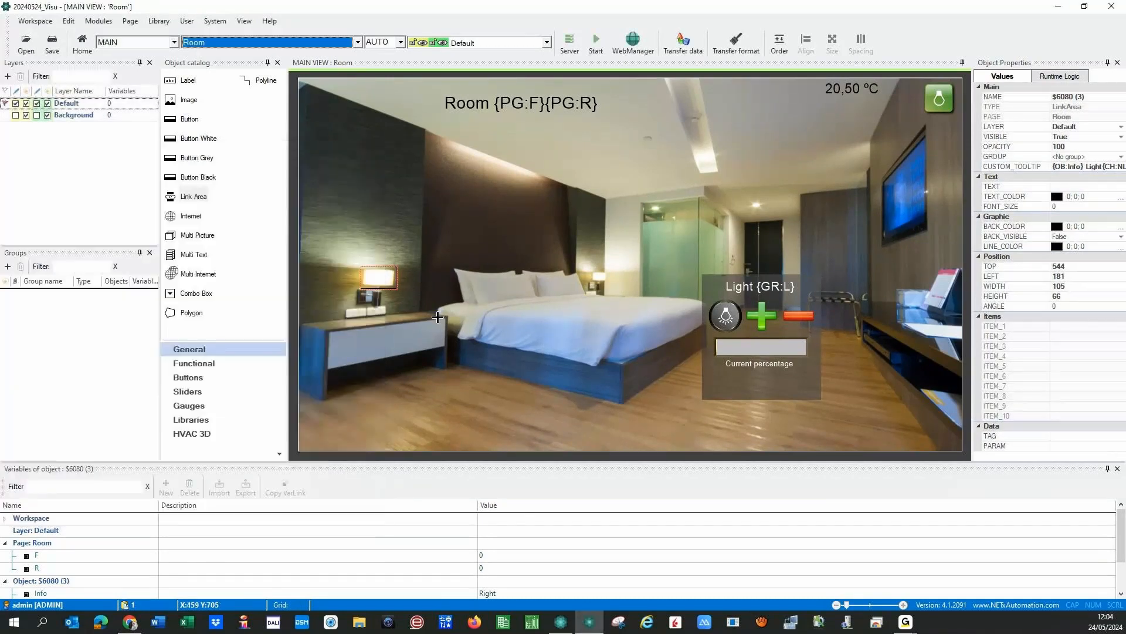
Step: Check the border setting of the near bedside lamp's link area and close its parameters
click(437, 317)
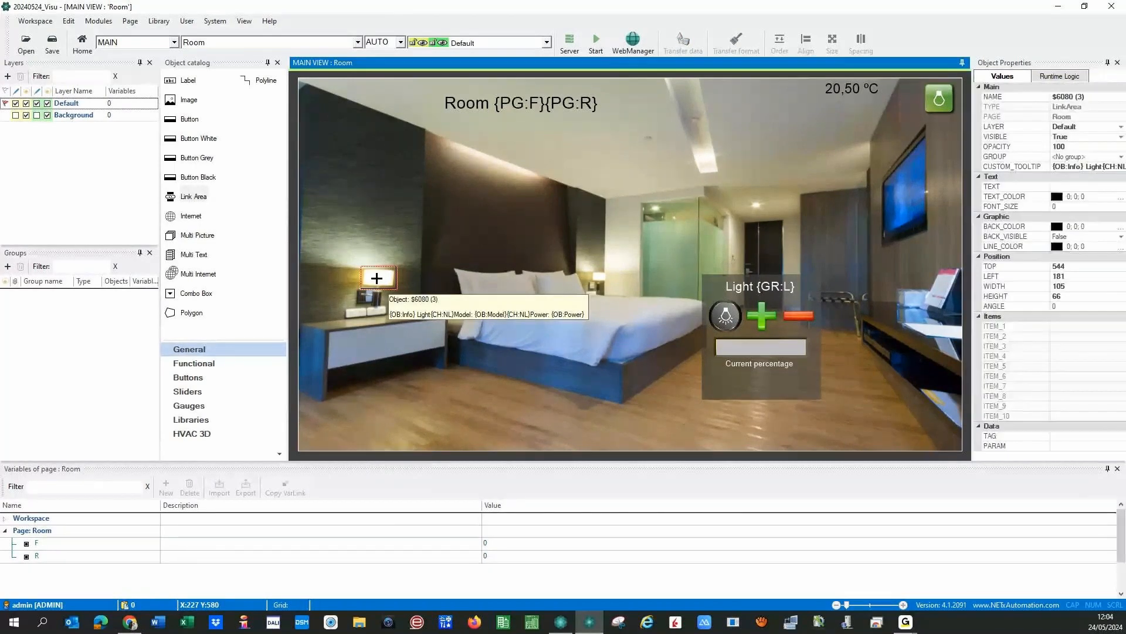
double_click(377, 278)
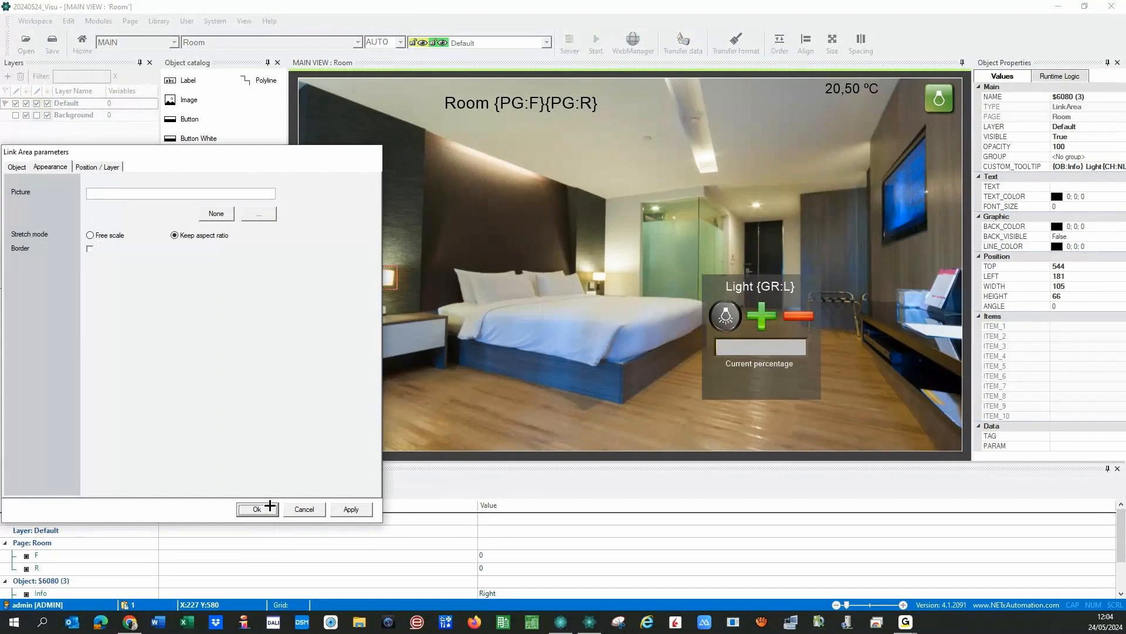
click(257, 509)
click(467, 361)
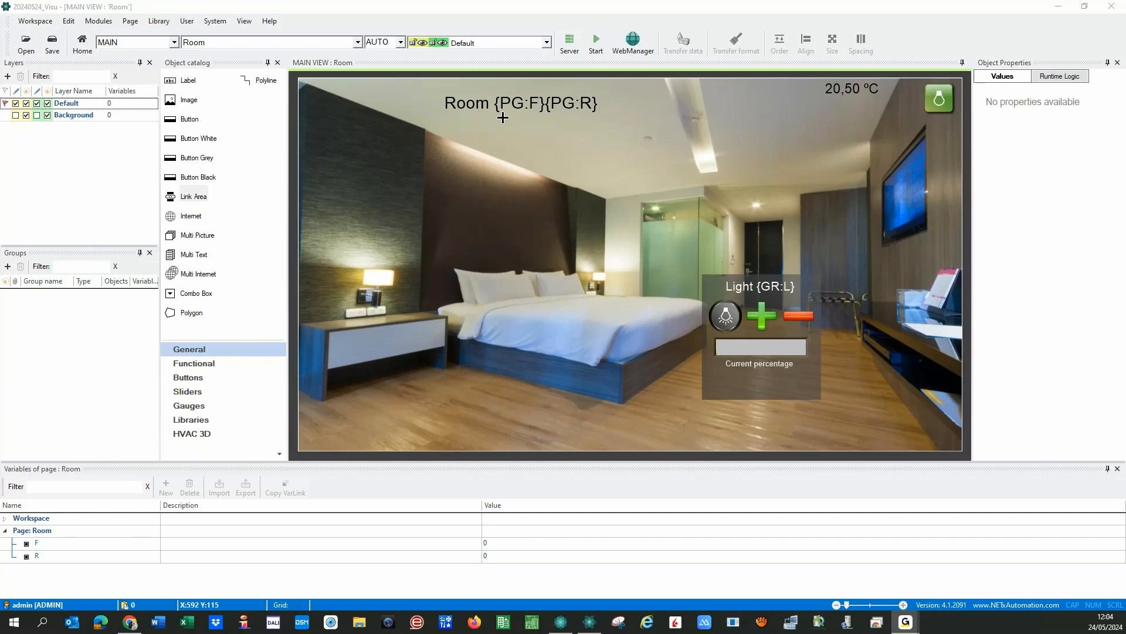
Step: Open the Home page and start the visualization in runtime mode
click(357, 42)
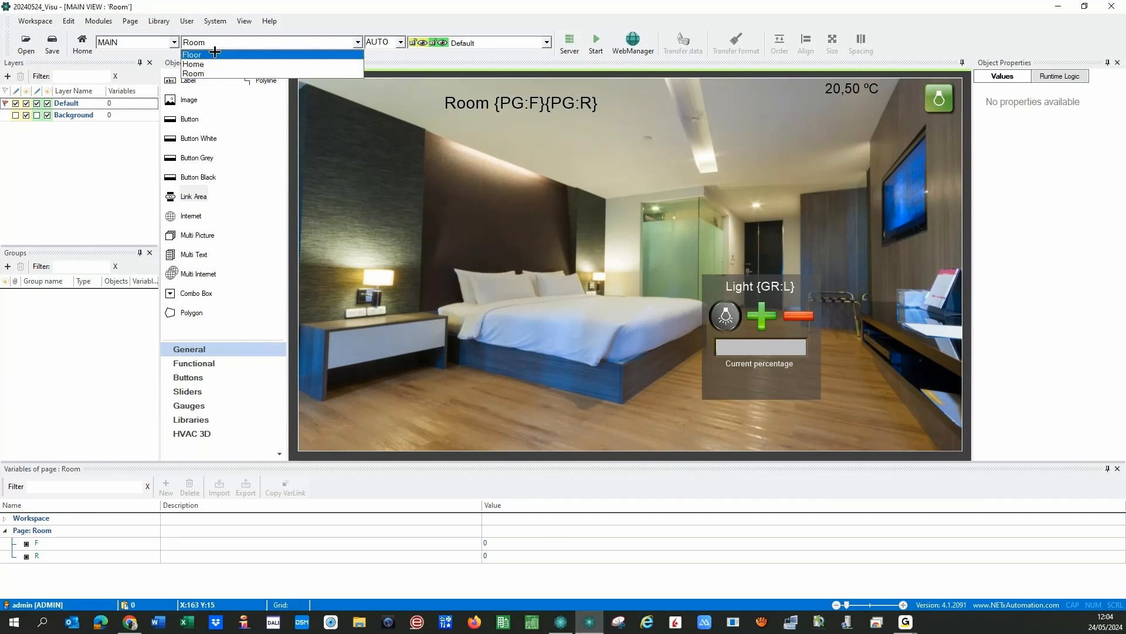
click(194, 64)
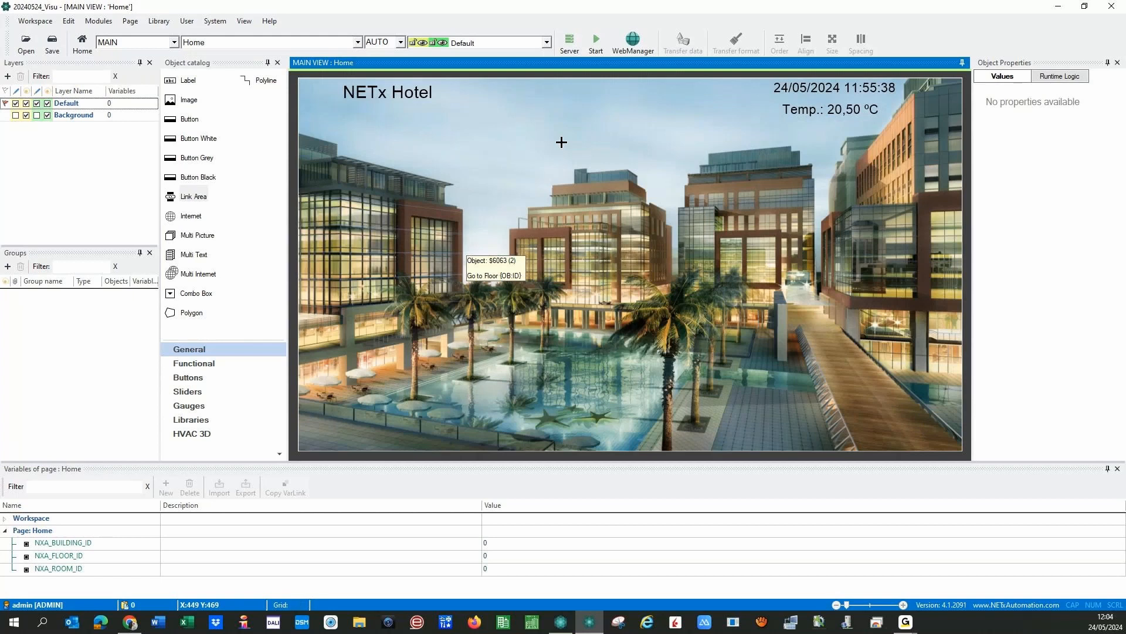
click(597, 41)
click(516, 347)
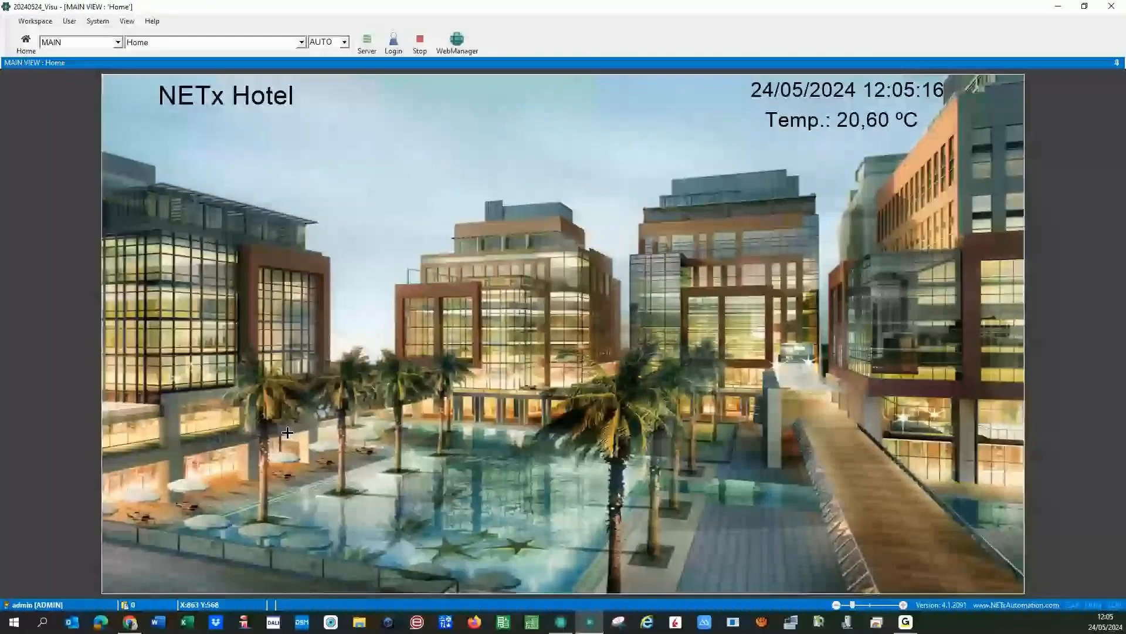
Step: Navigate through Floor 01 to Room 0101 and open the light control popup for the light above the bed
click(193, 419)
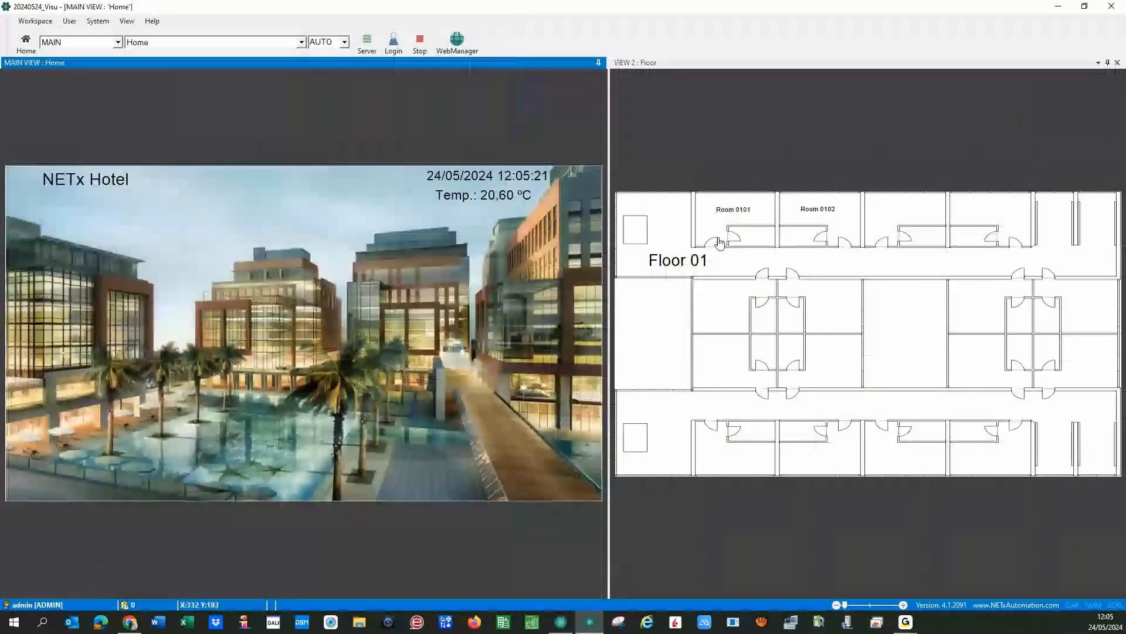
click(718, 223)
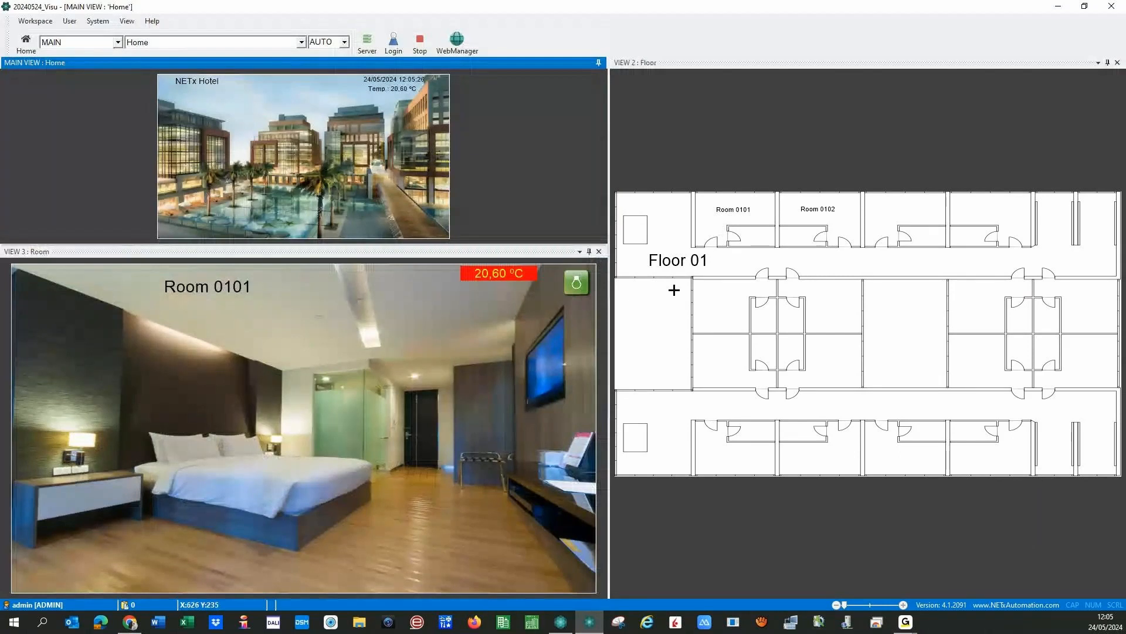
click(176, 339)
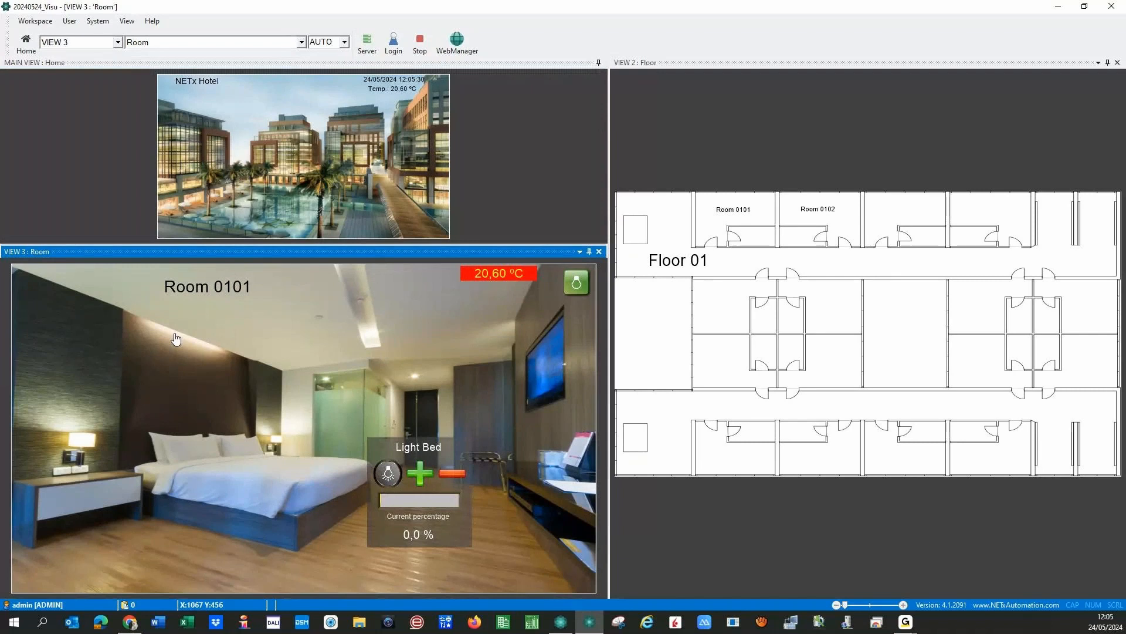
Step: Test the bed light's popup by switching it on, dimming it down and up repeatedly, and setting its slider to about 7.5 %
click(386, 475)
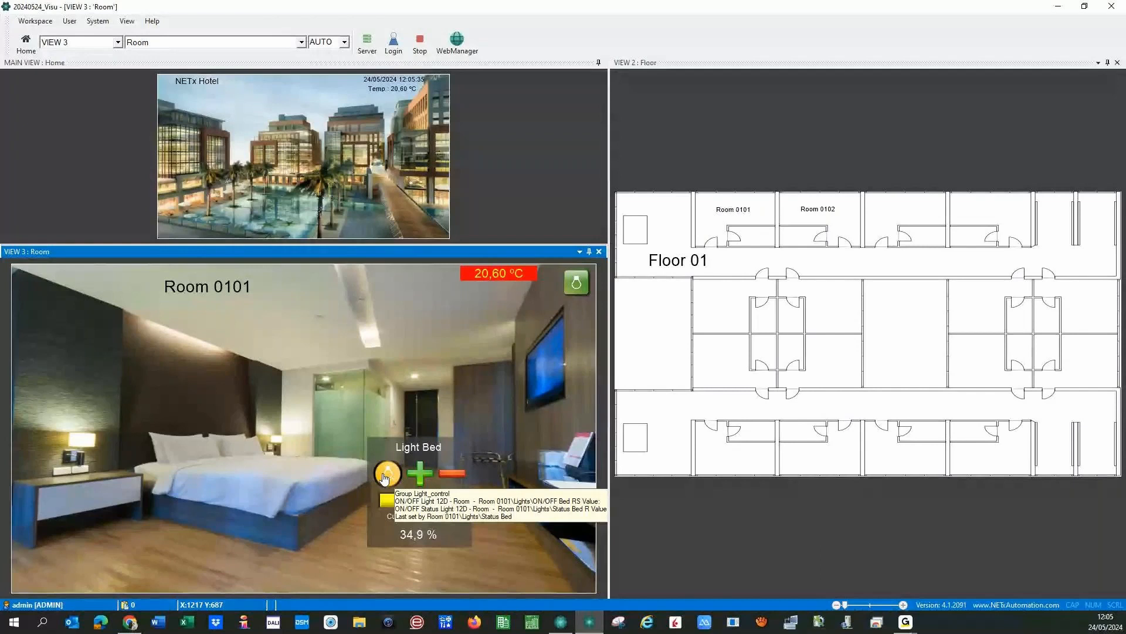
click(452, 476)
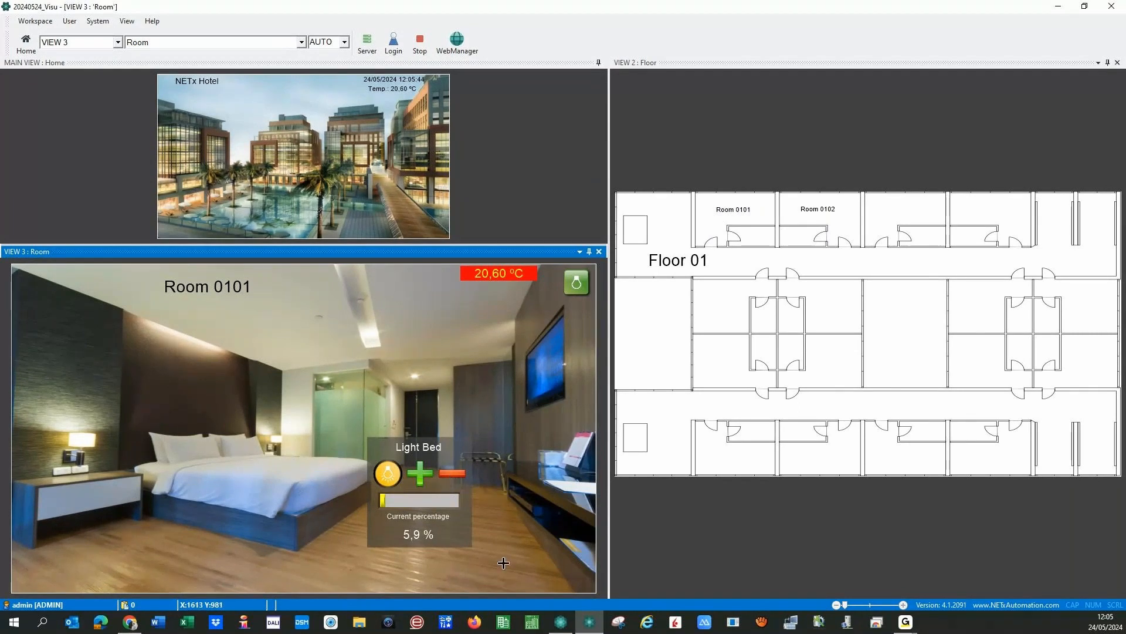
click(420, 476)
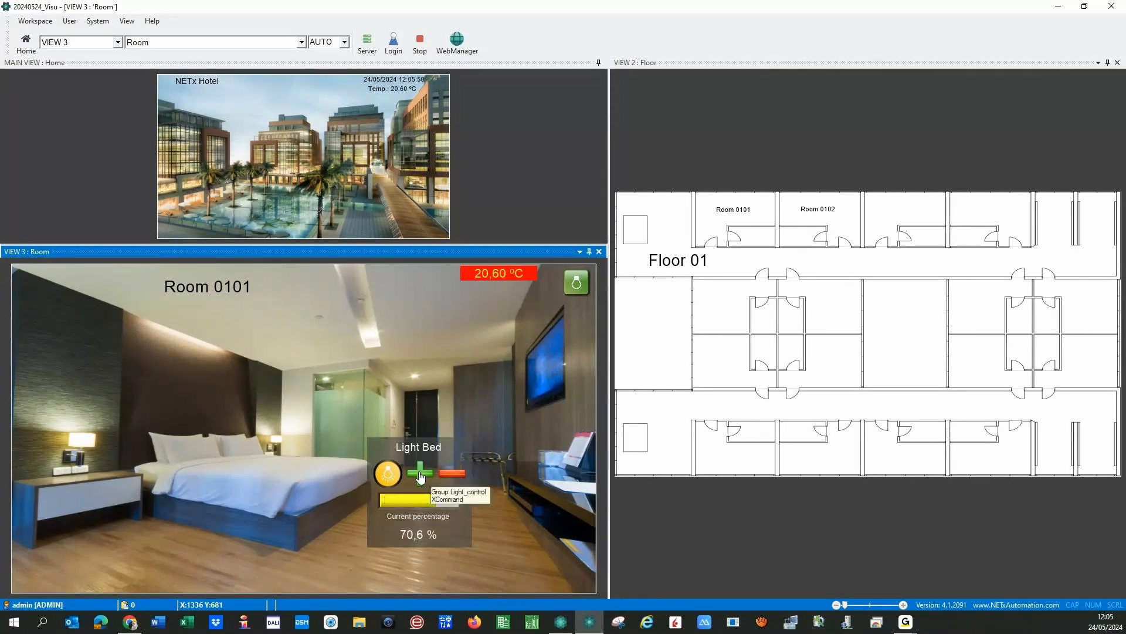
click(452, 481)
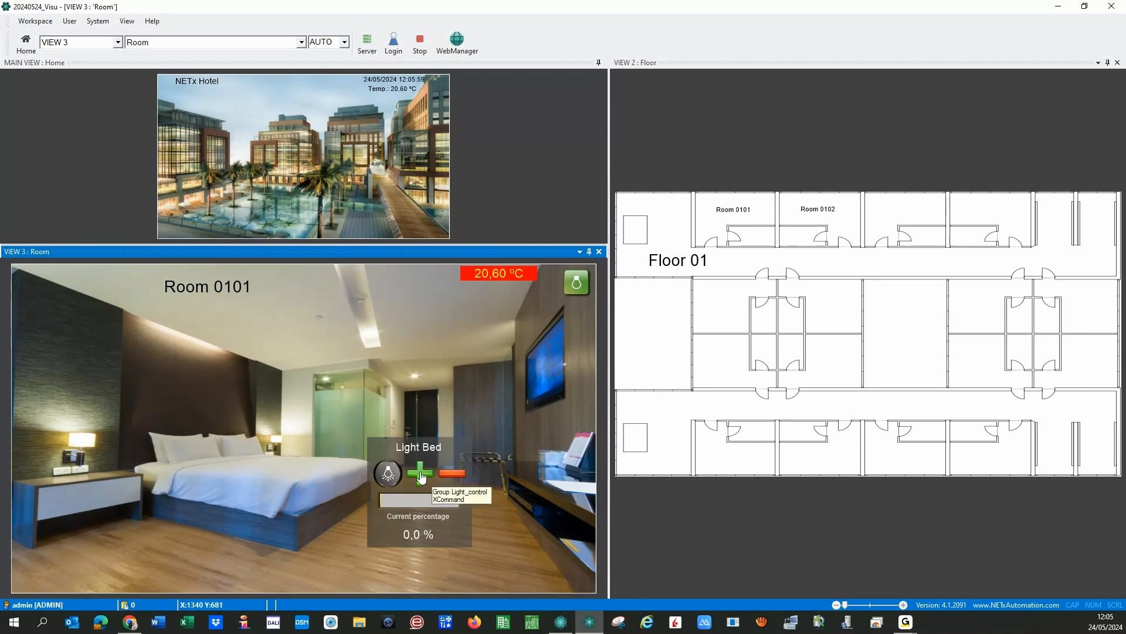
click(421, 477)
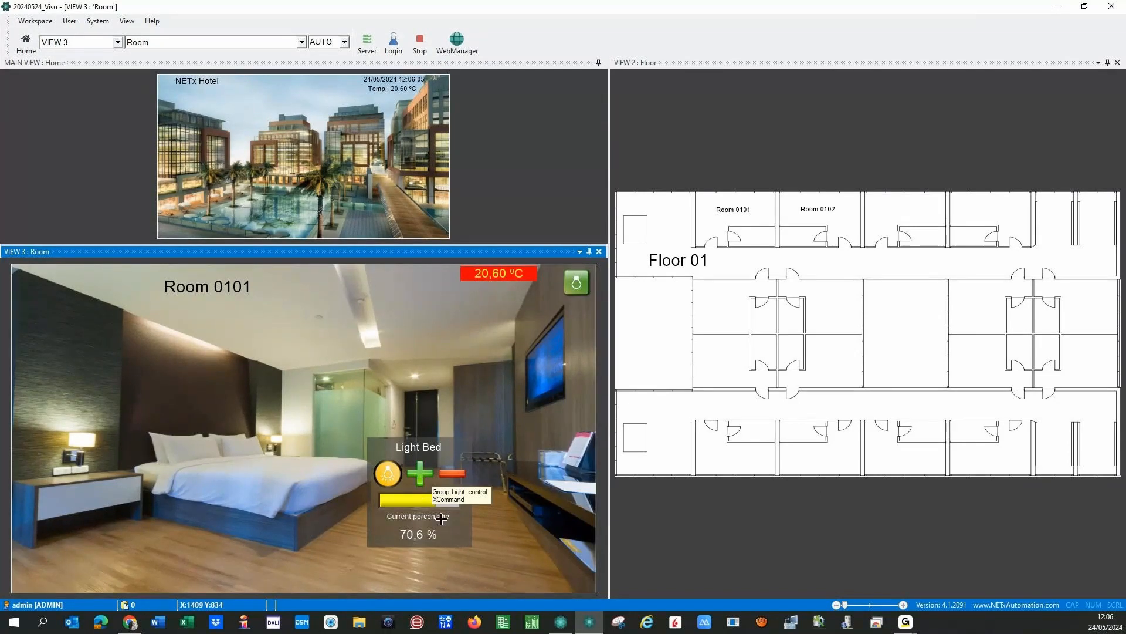
drag(417, 497, 386, 509)
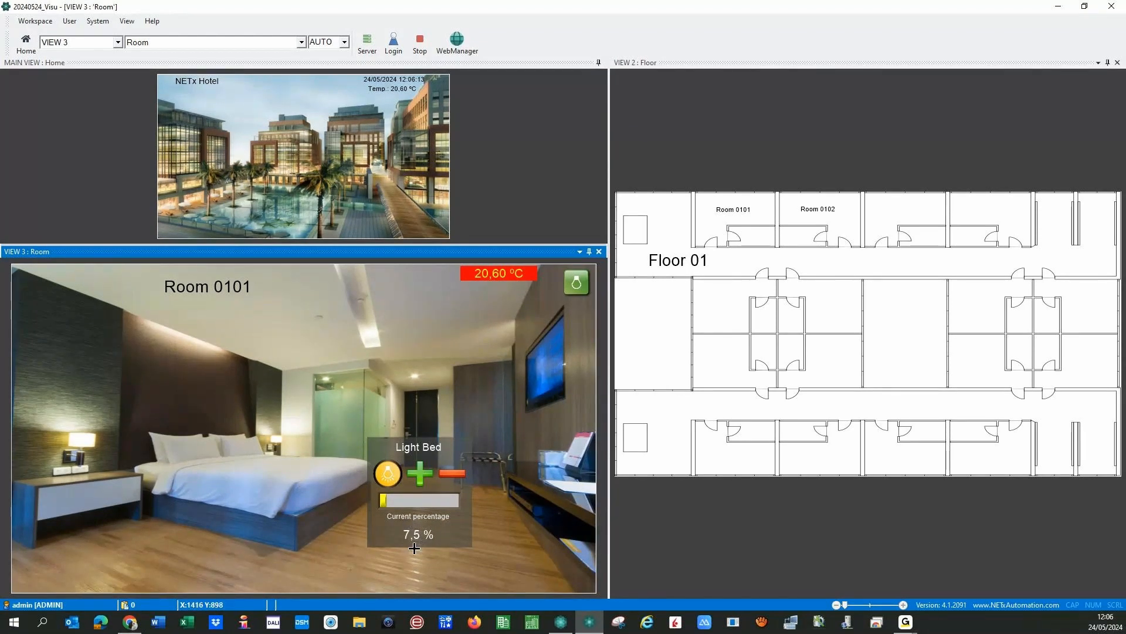
Step: Open the ceiling light's popup and test it by brightening to 100 %, dimming down and switching the light off
click(357, 292)
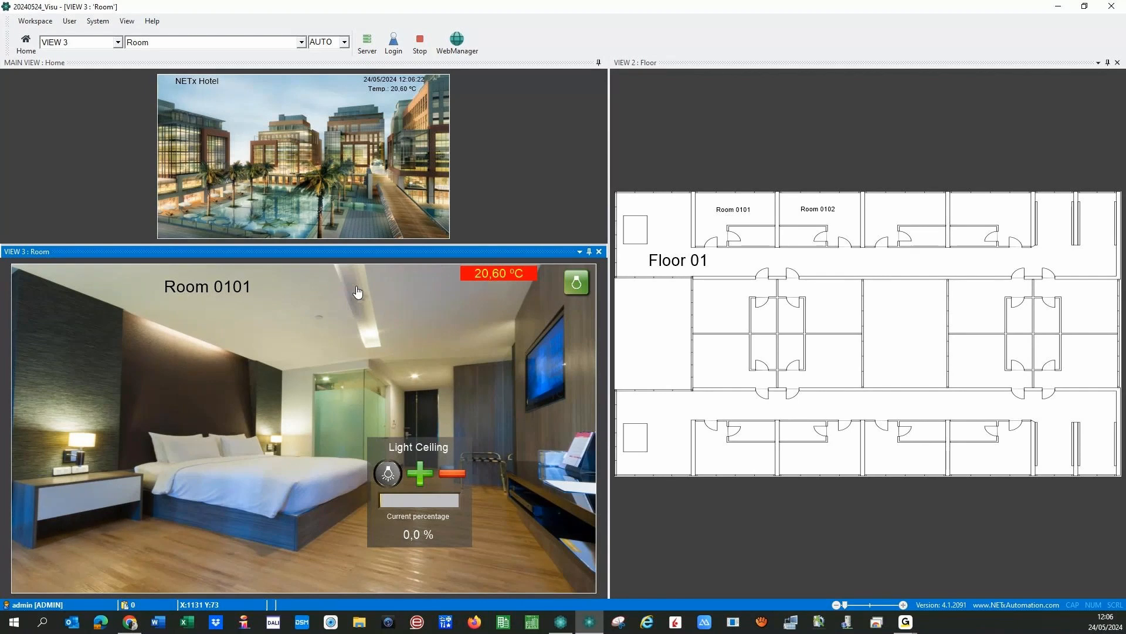
click(420, 475)
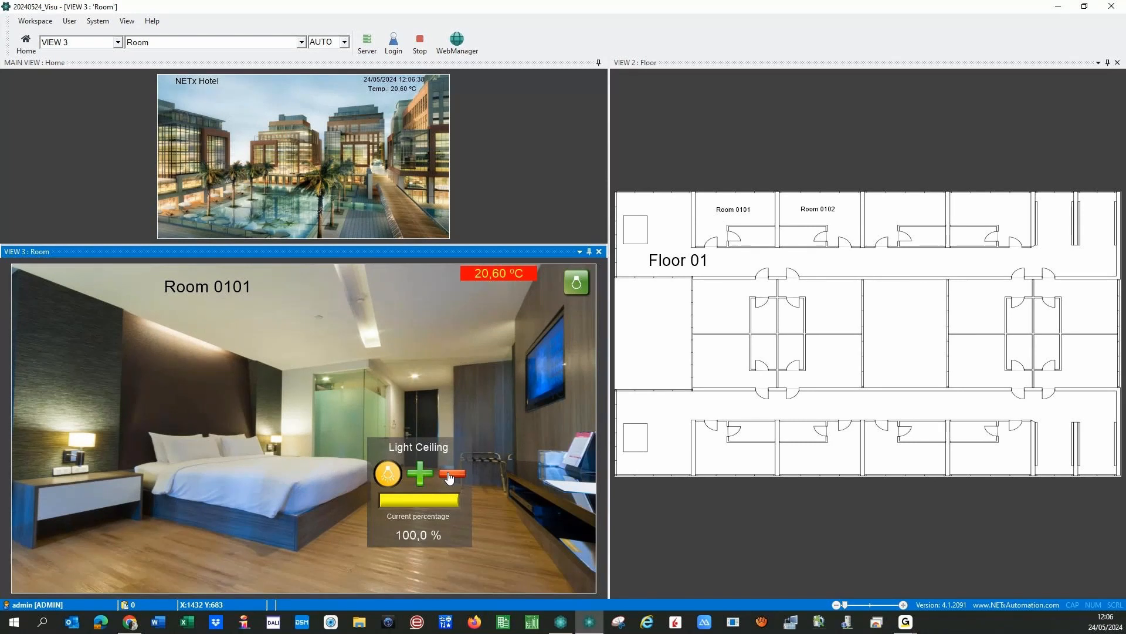
click(449, 476)
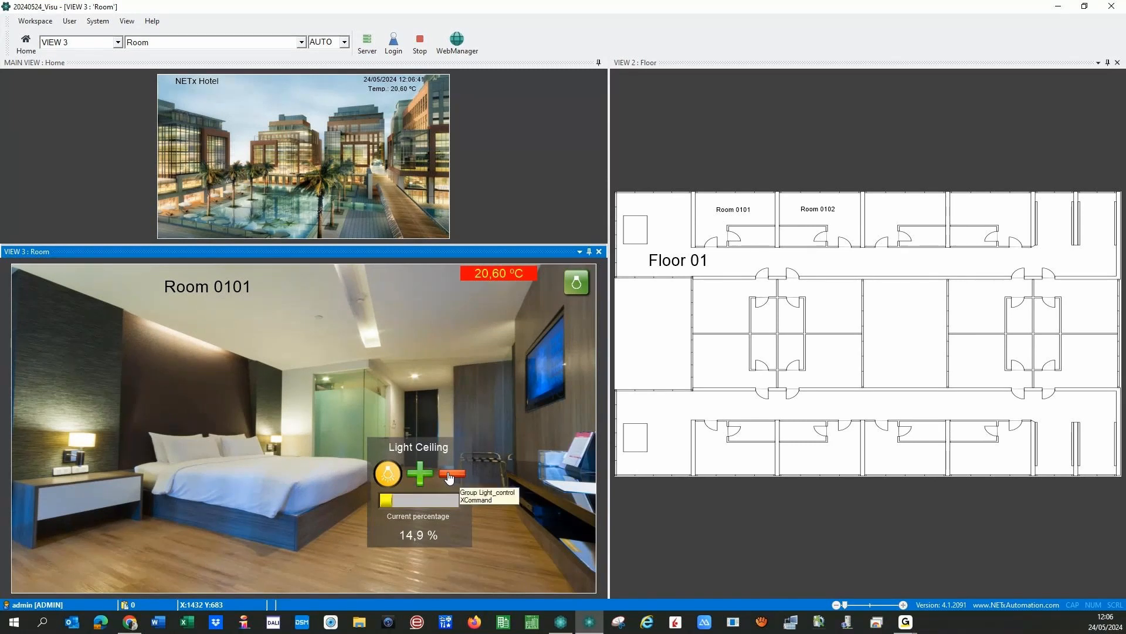
click(392, 476)
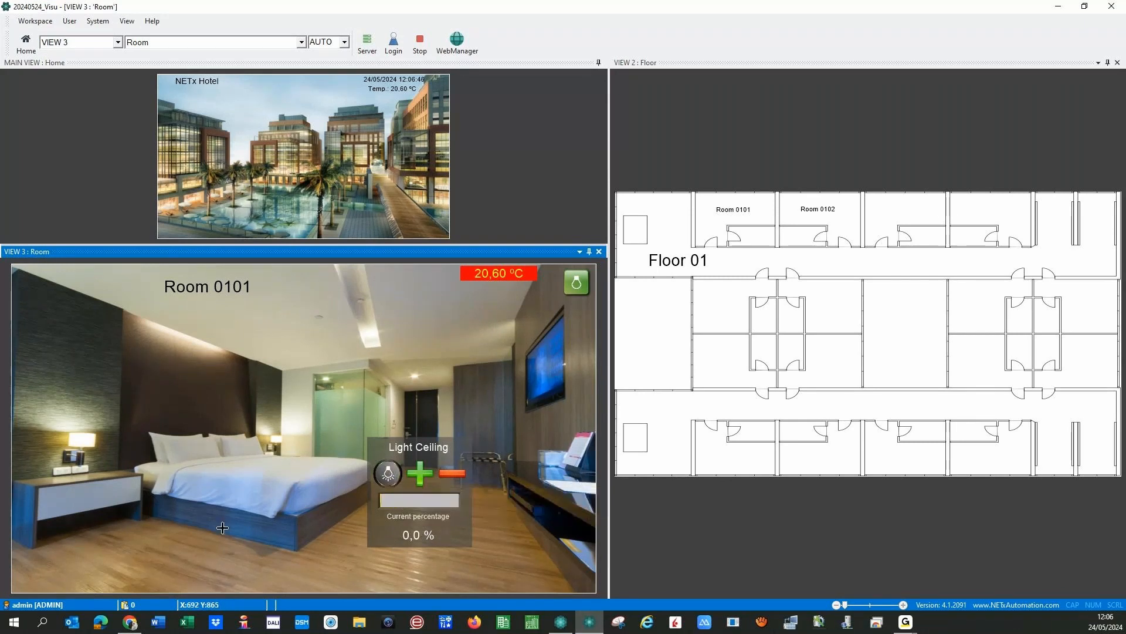
Step: Open the light popups for Room 0101's bed and hall in turn and test each light's on/off control
mouse_move(168, 332)
click(388, 474)
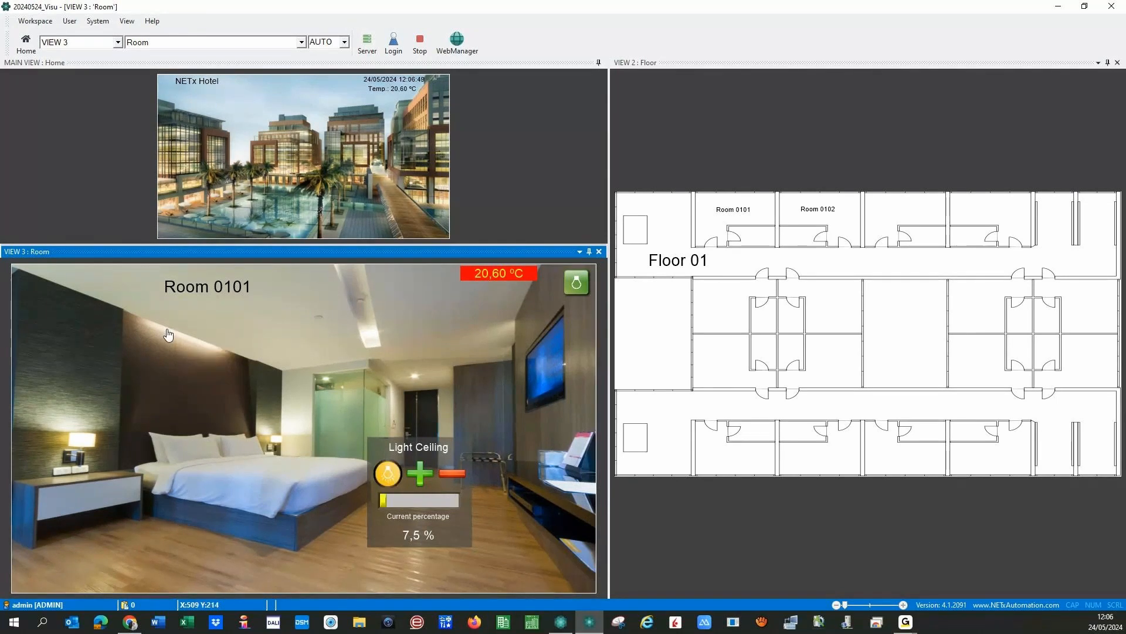
click(388, 476)
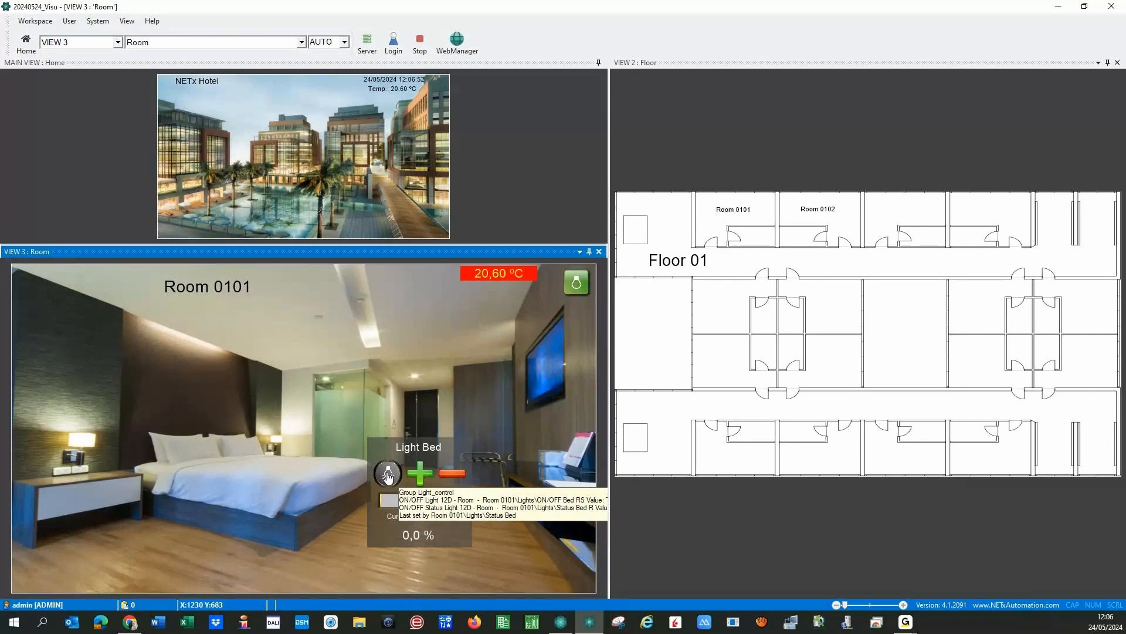
click(426, 378)
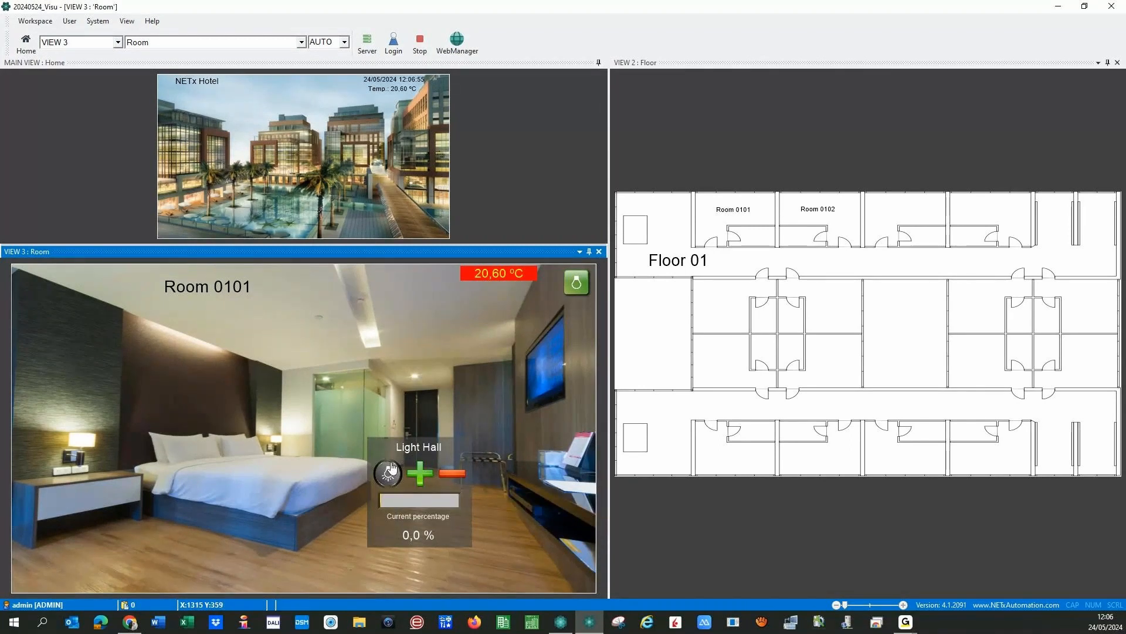
click(387, 476)
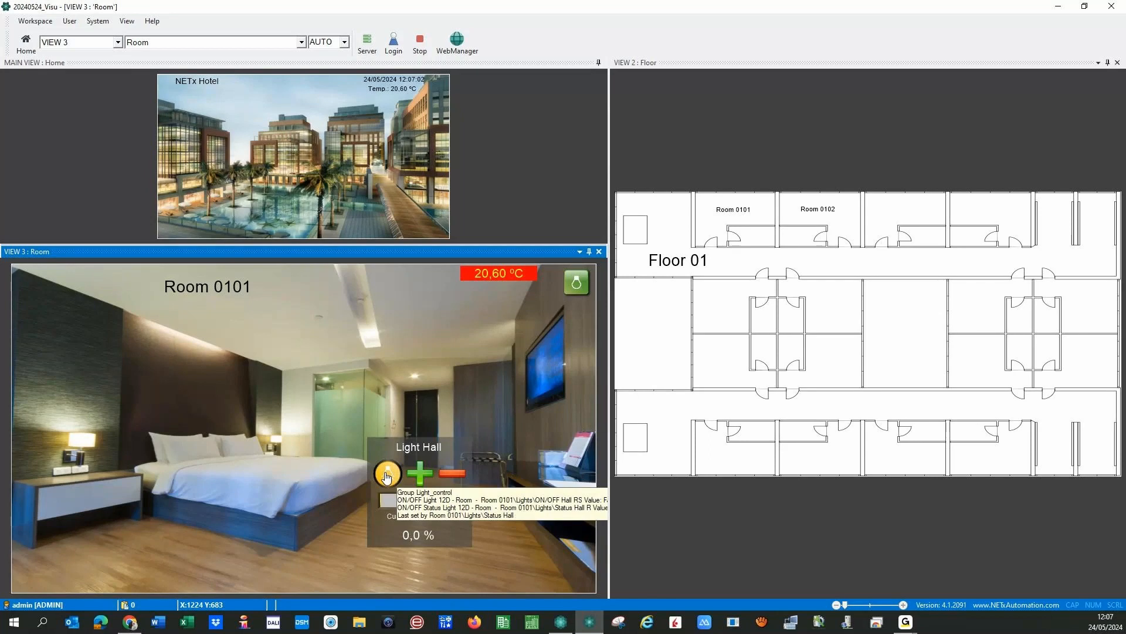
Step: Open Room 0101's bath light popup and test its on/off, brighten and dim controls repeatedly
click(326, 380)
click(387, 474)
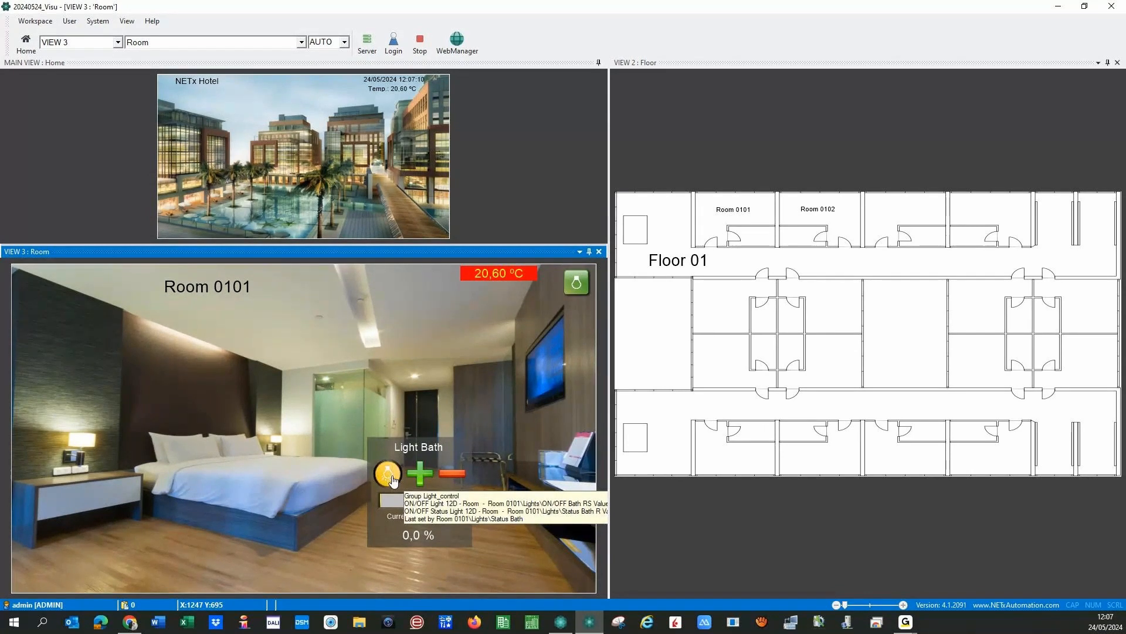
click(444, 475)
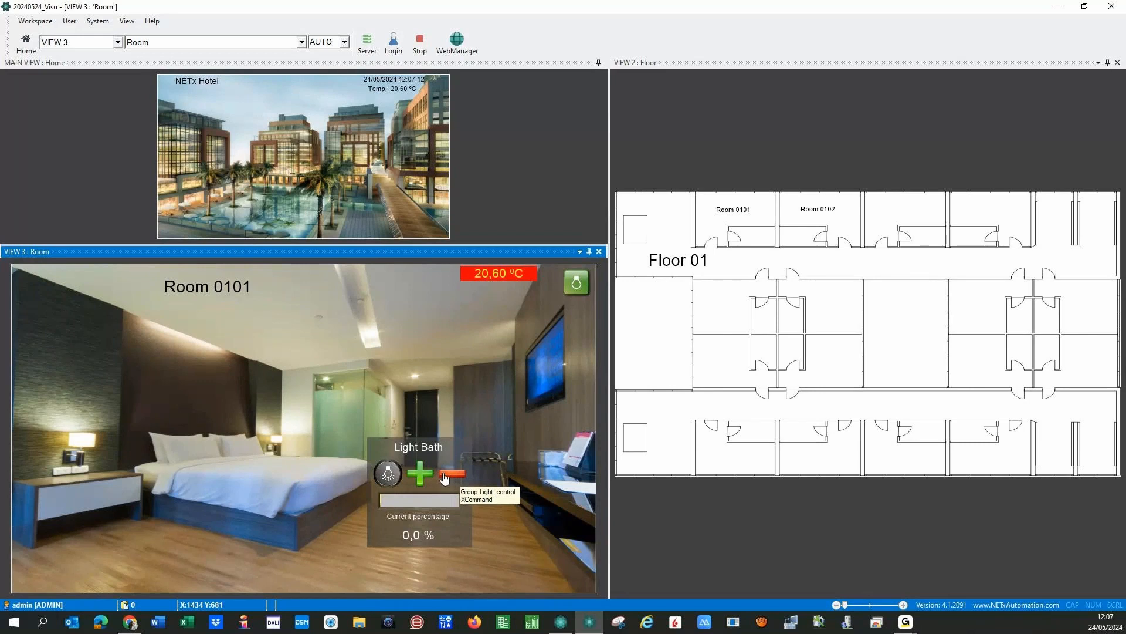
click(419, 477)
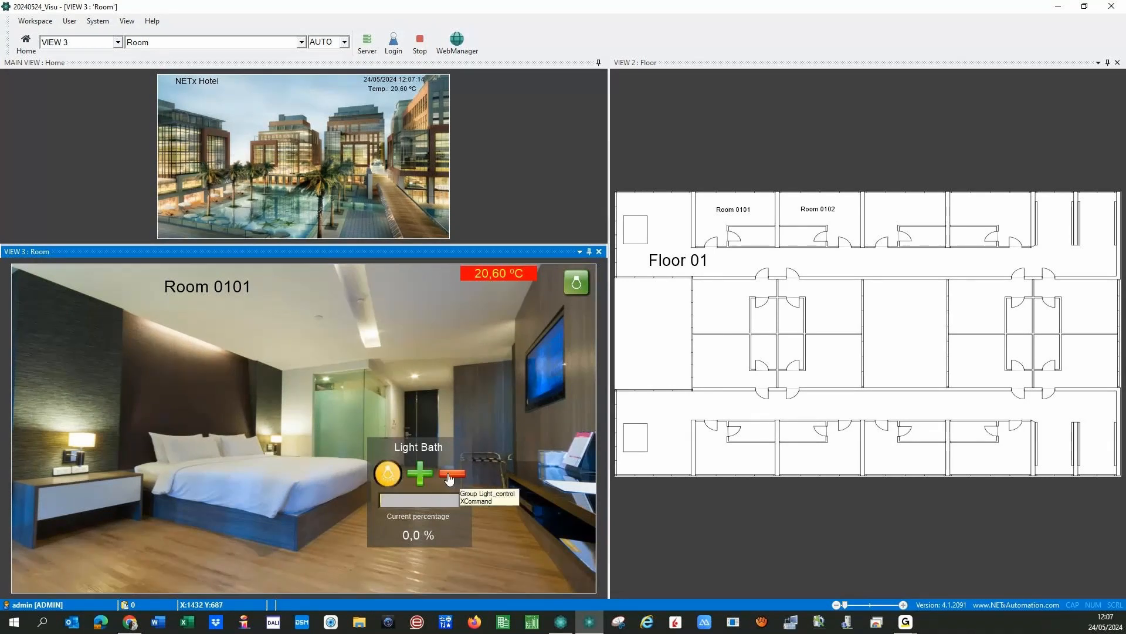
click(449, 478)
click(422, 476)
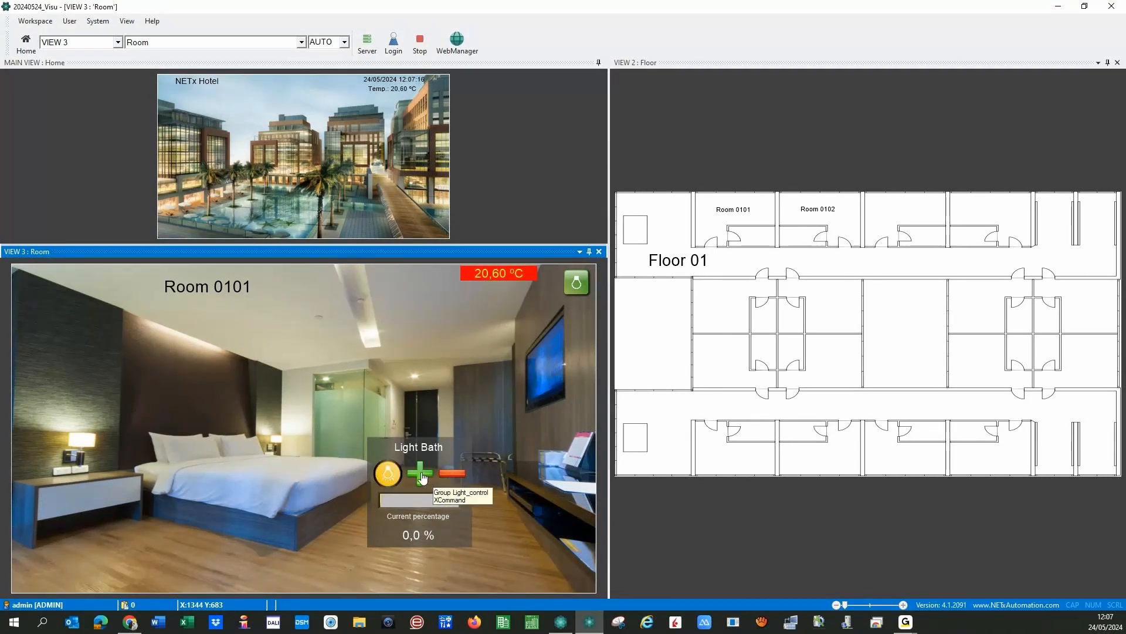
click(453, 476)
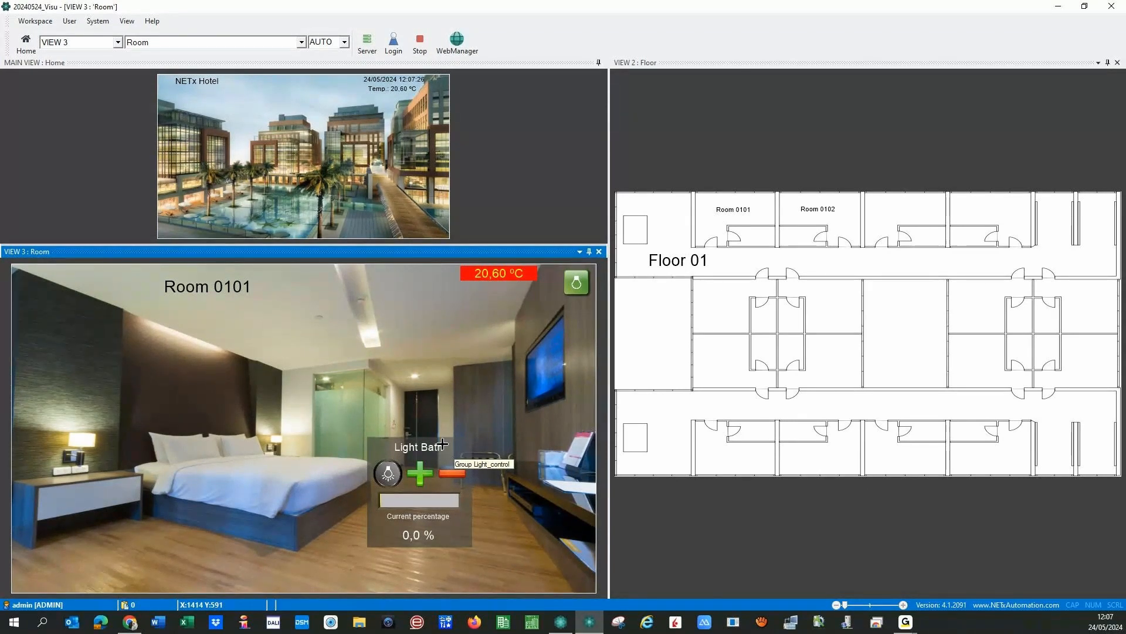
Step: Navigate through Floor 04 to Room 0402, open the bed light's popup and switch the light on and off
click(179, 139)
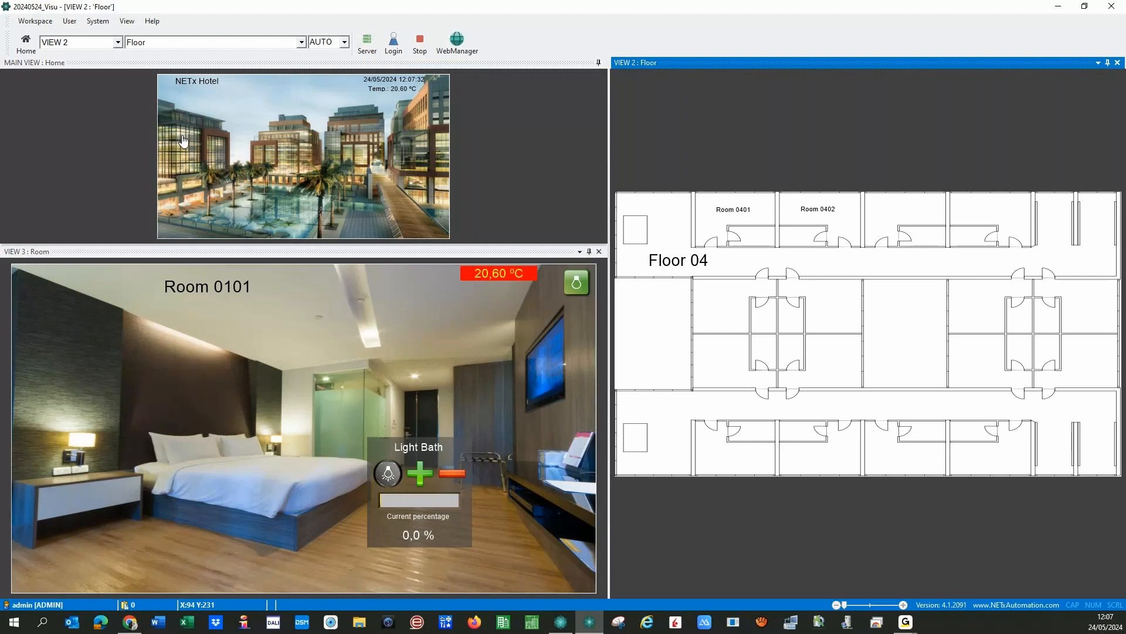
click(797, 220)
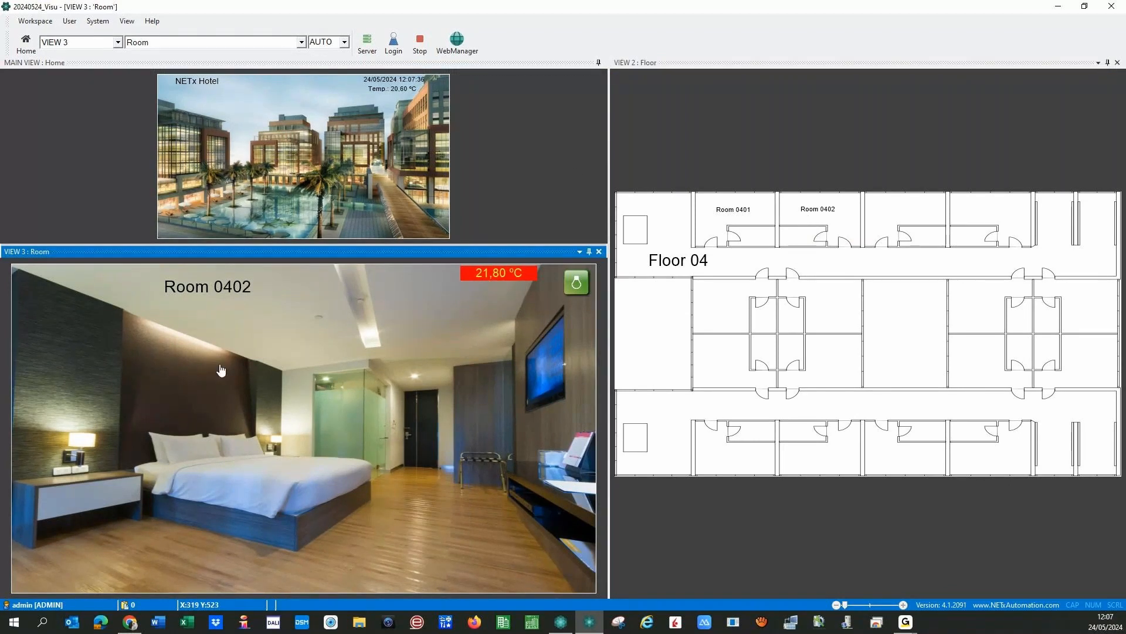
click(185, 342)
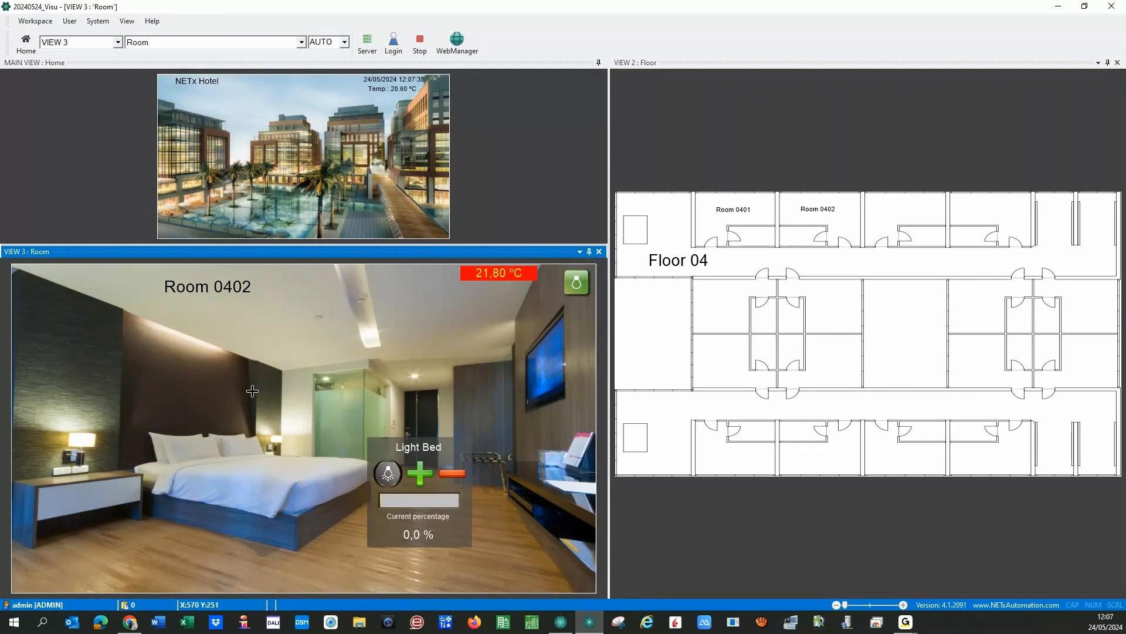
click(388, 477)
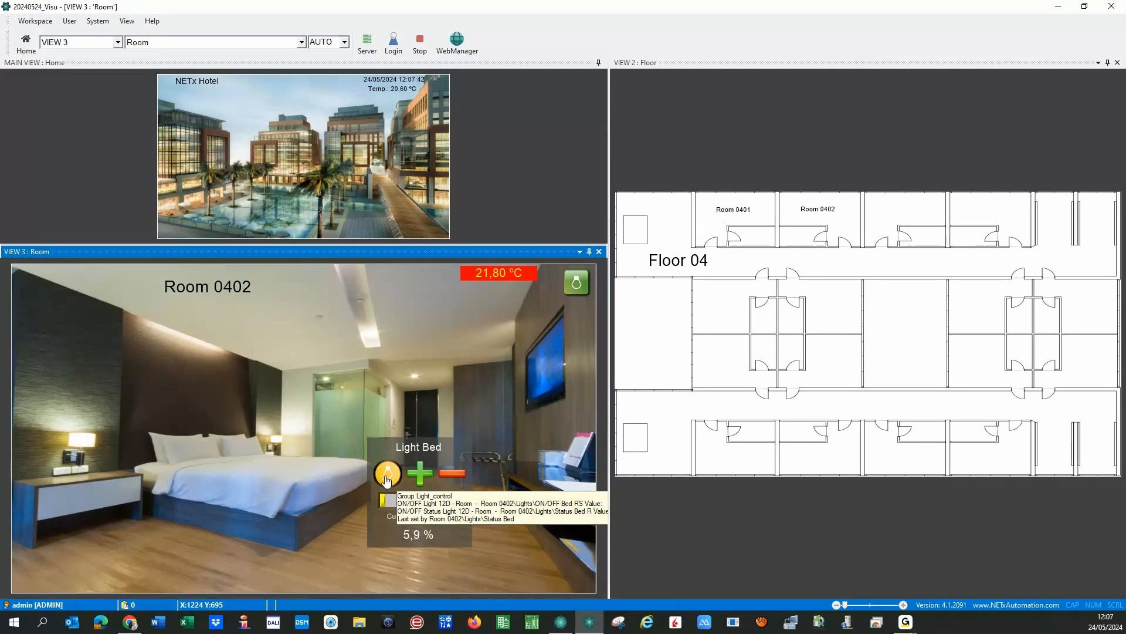
click(387, 479)
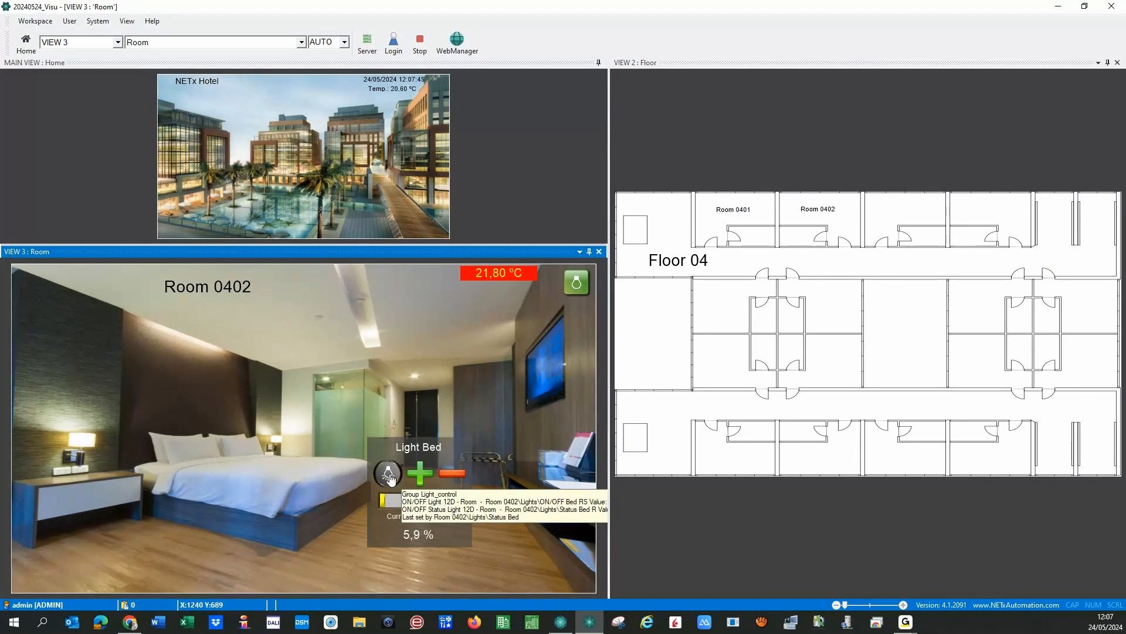
Step: Open Room 0402's ceiling light popup and switch the light on and off
click(364, 330)
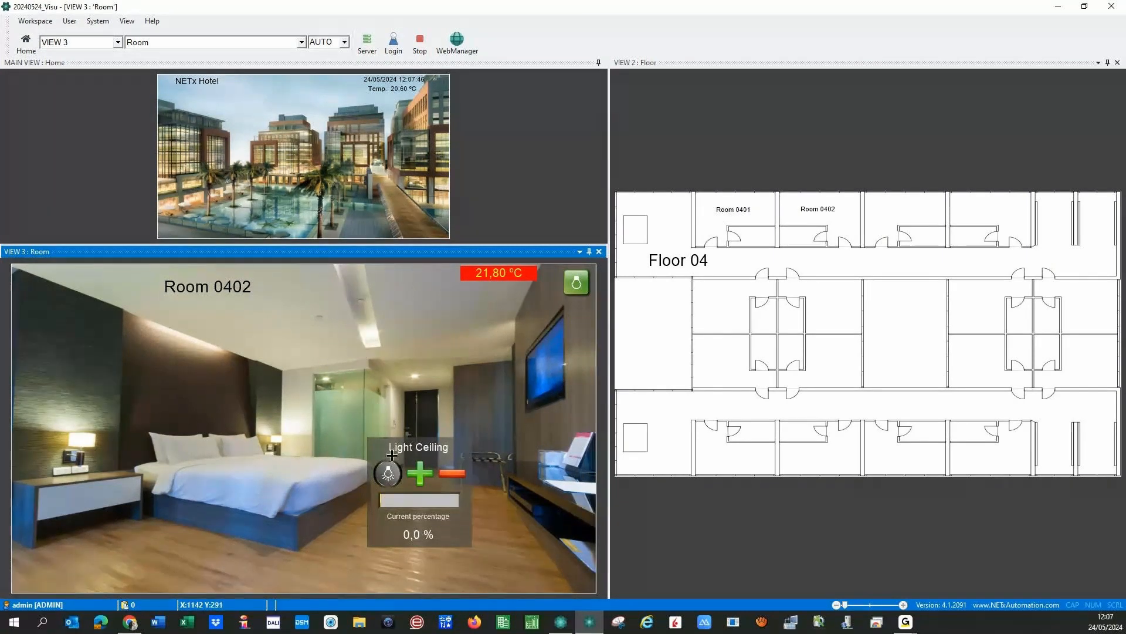
click(388, 478)
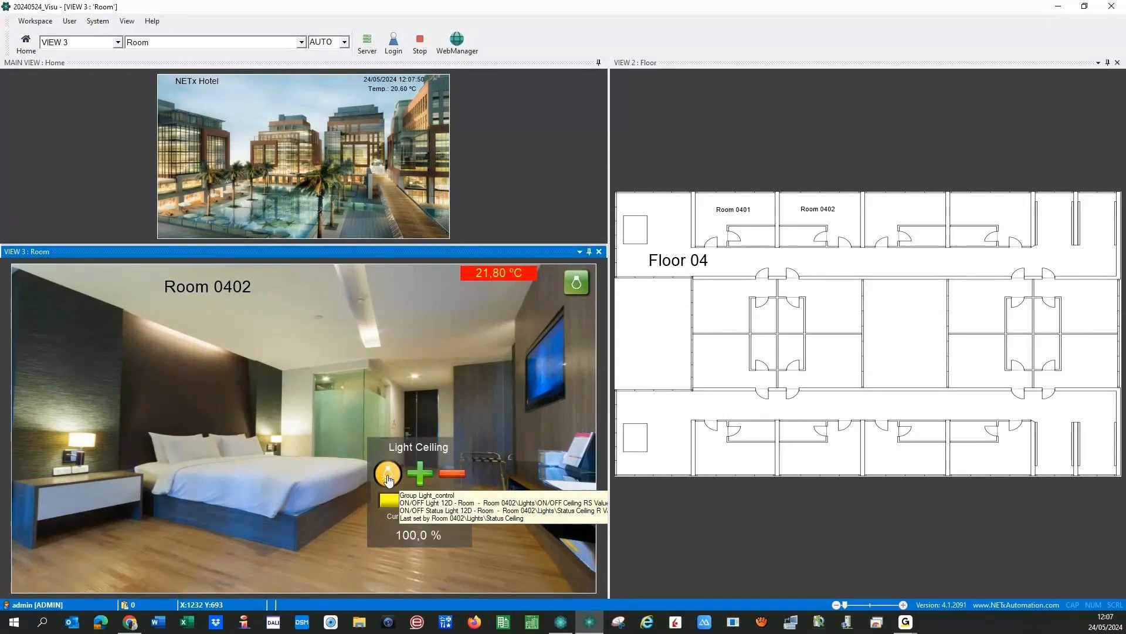
click(387, 478)
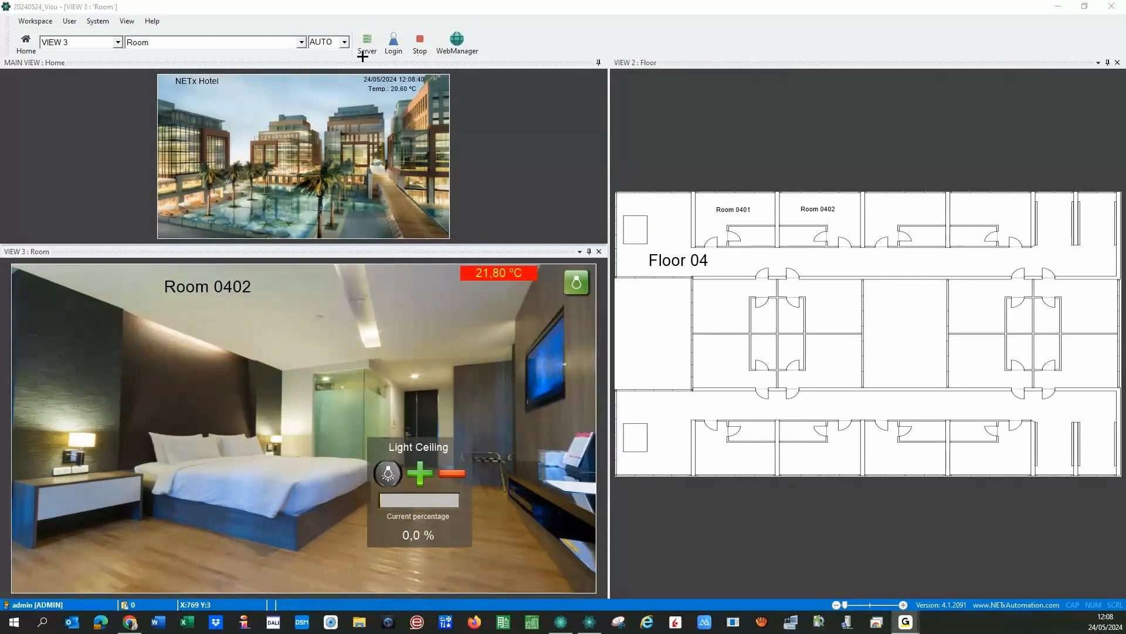
Step: Stop the runtime mode and open the Room page for editing
click(418, 44)
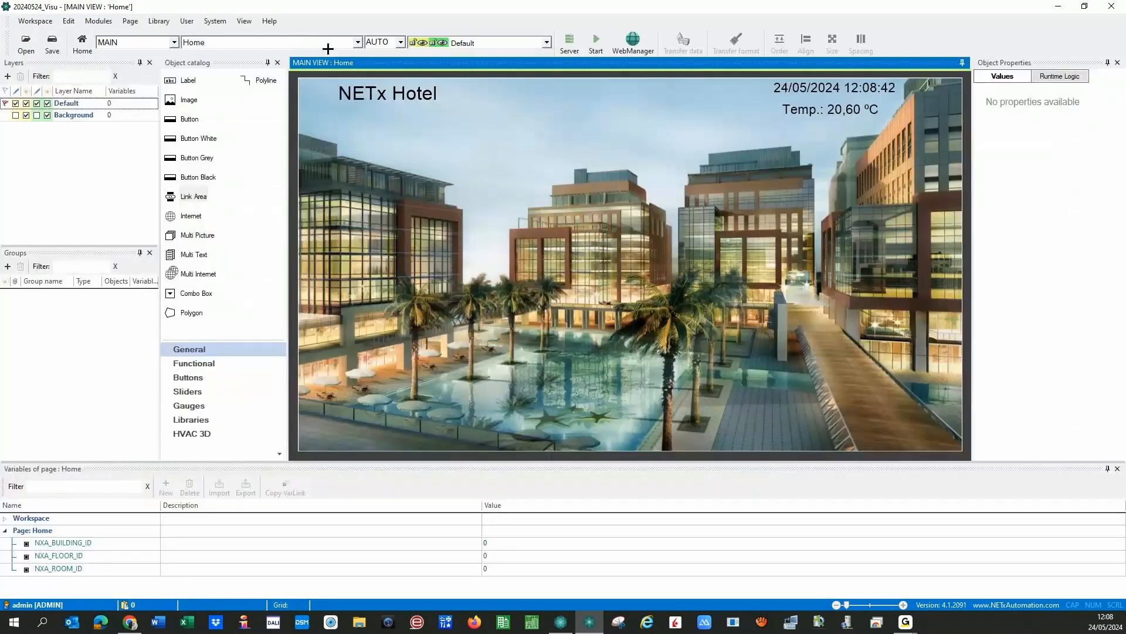
click(328, 47)
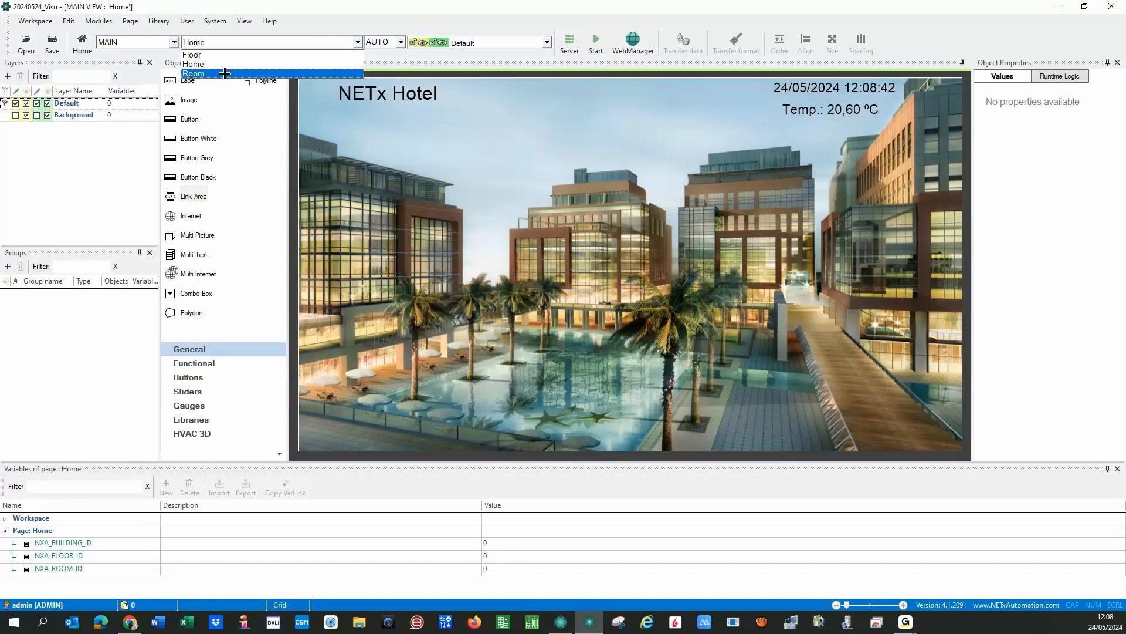
click(224, 74)
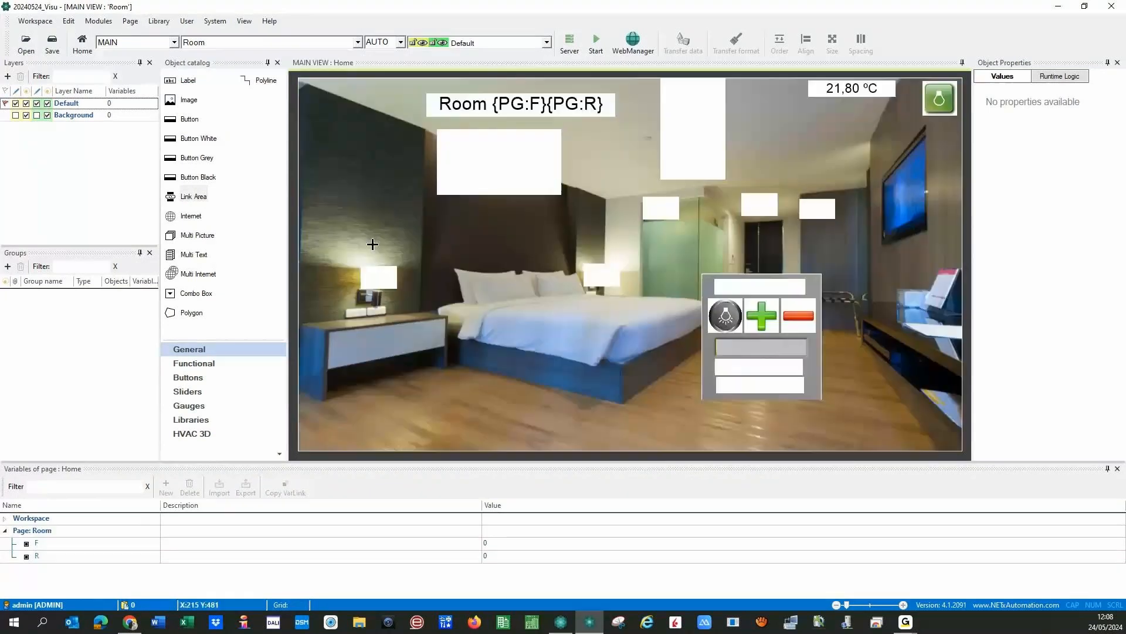
Step: Insert the Curtain_Group object from the ONLINE_TRAINING library onto the Room page, in front of the bed
click(191, 419)
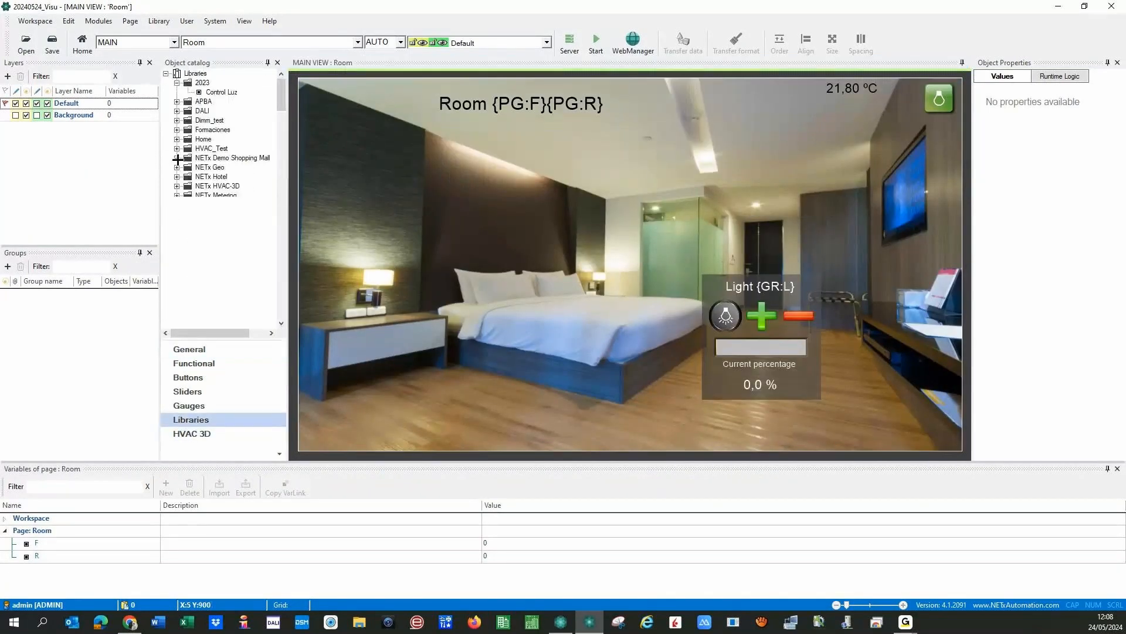
click(177, 158)
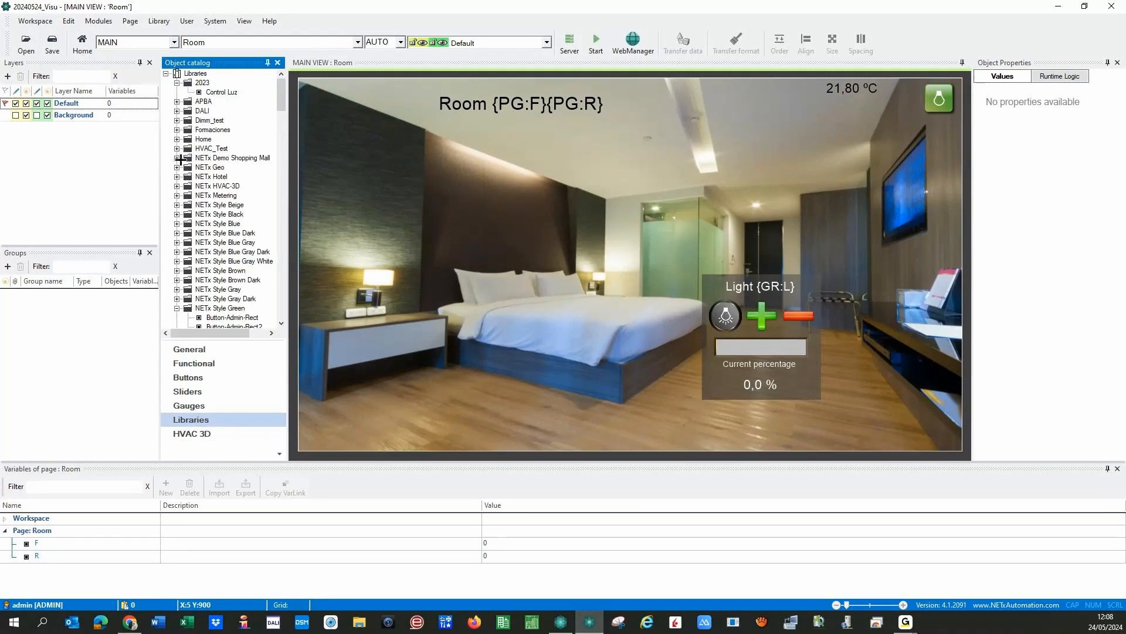
scroll(191, 224, down, 10)
scroll(187, 211, up, 8)
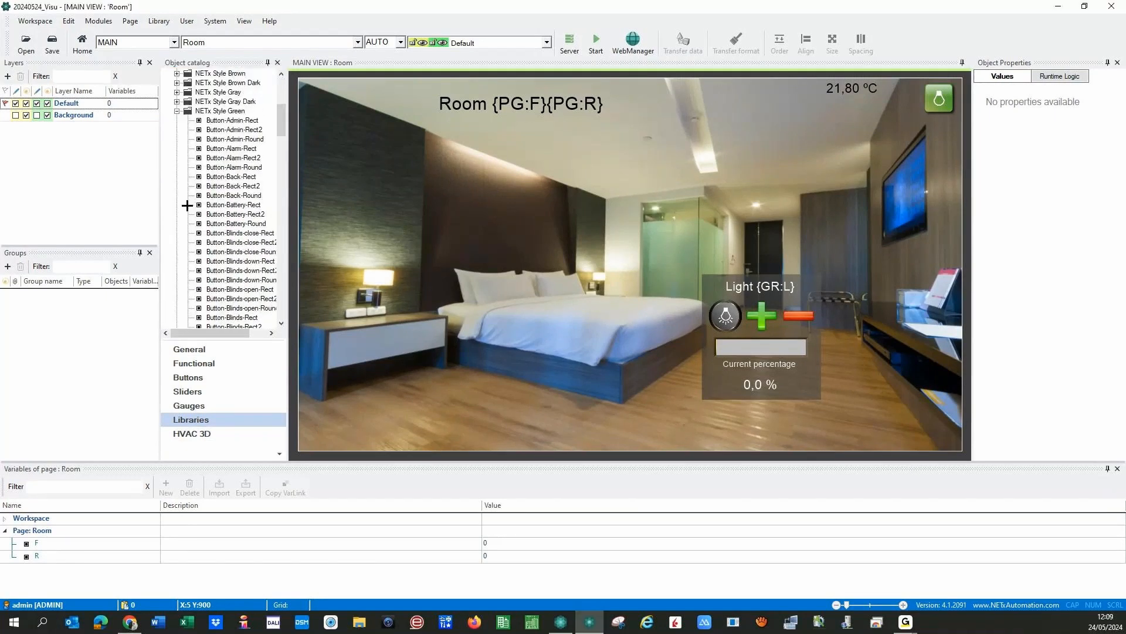
scroll(182, 193, up, 6)
click(177, 308)
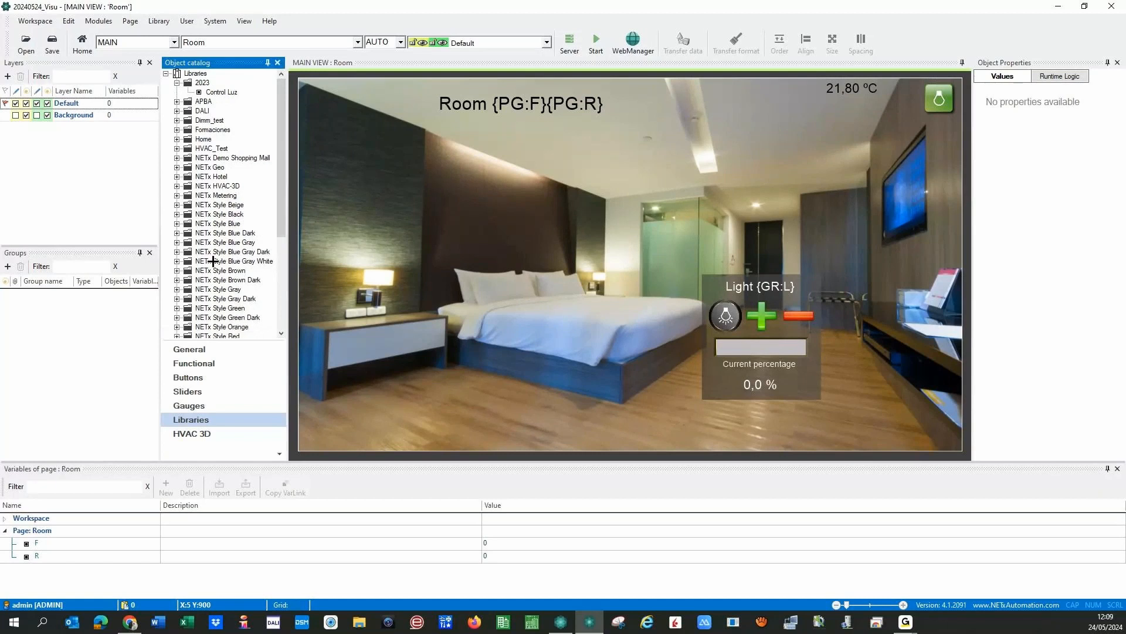
scroll(215, 256, down, 6)
mouse_move(216, 295)
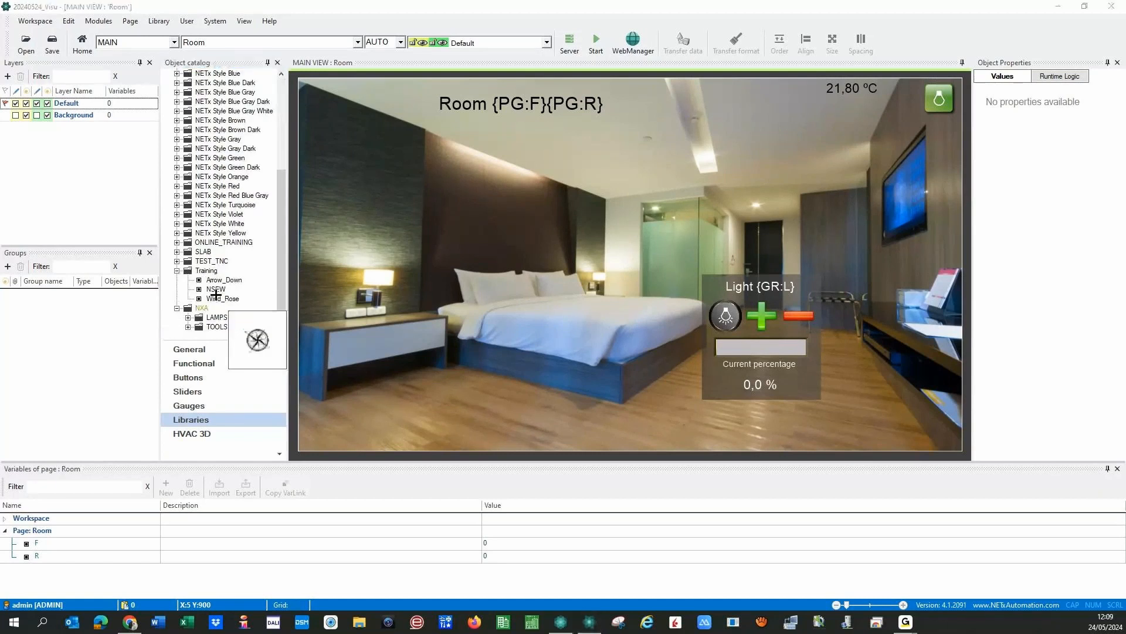
click(177, 270)
click(177, 271)
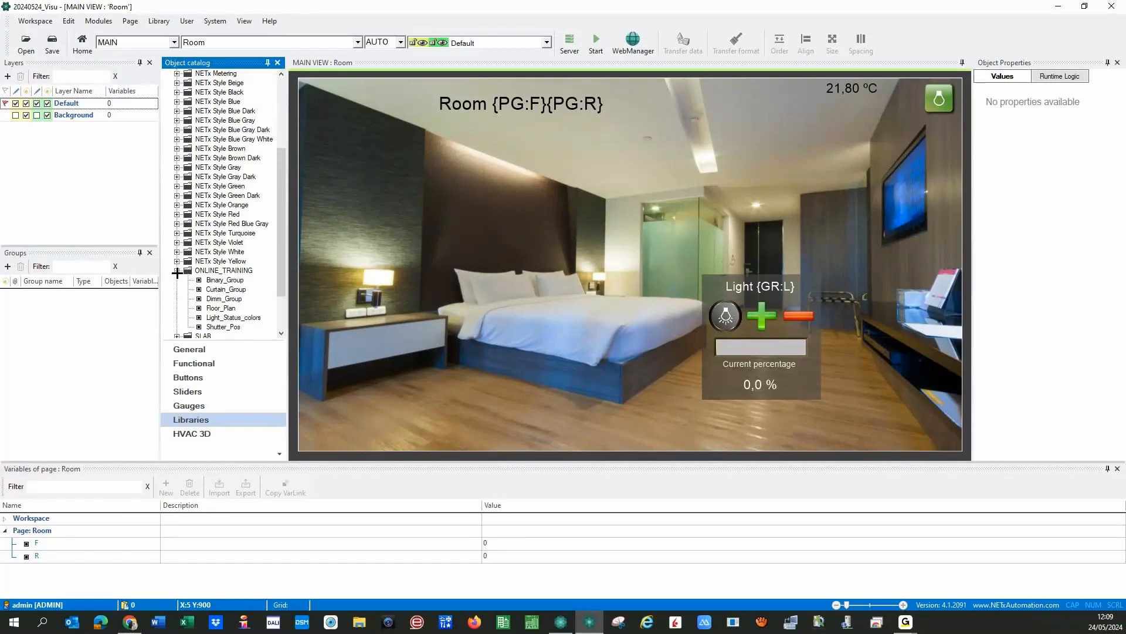
mouse_move(222, 327)
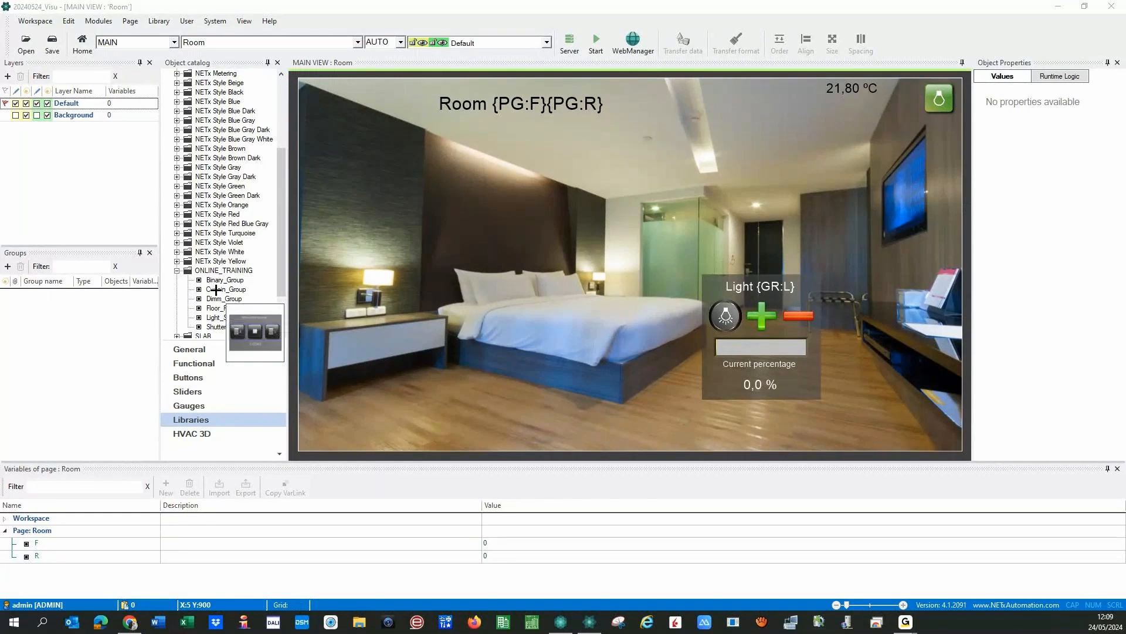
drag(217, 289, 466, 324)
click(458, 420)
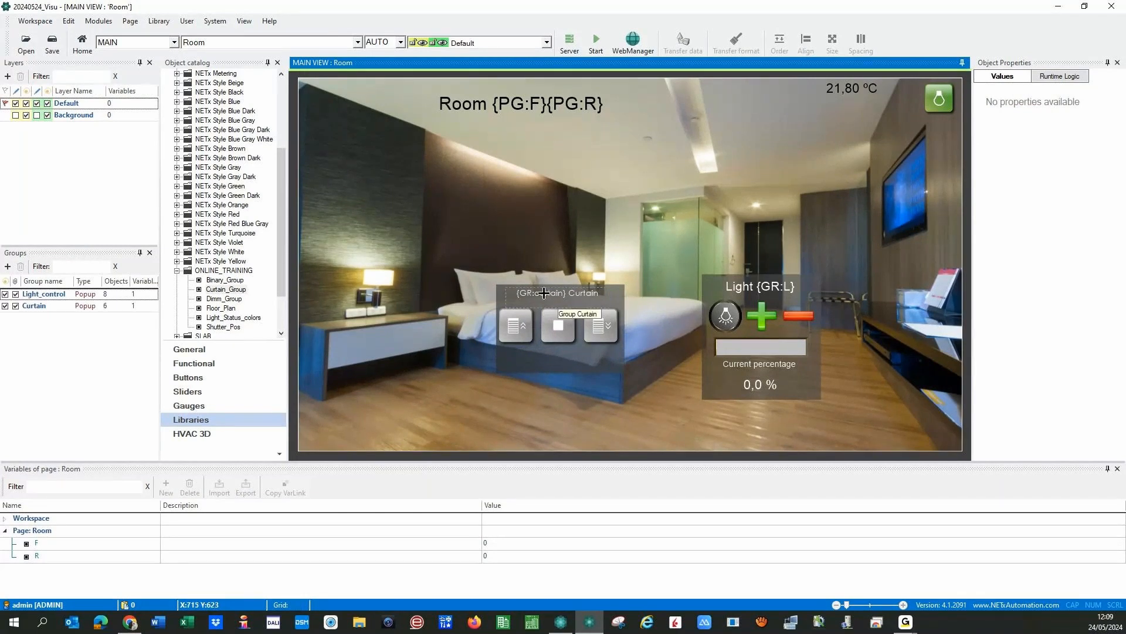
Step: Select the Curtain group on the Room page and examine its curtain group variable
click(39, 299)
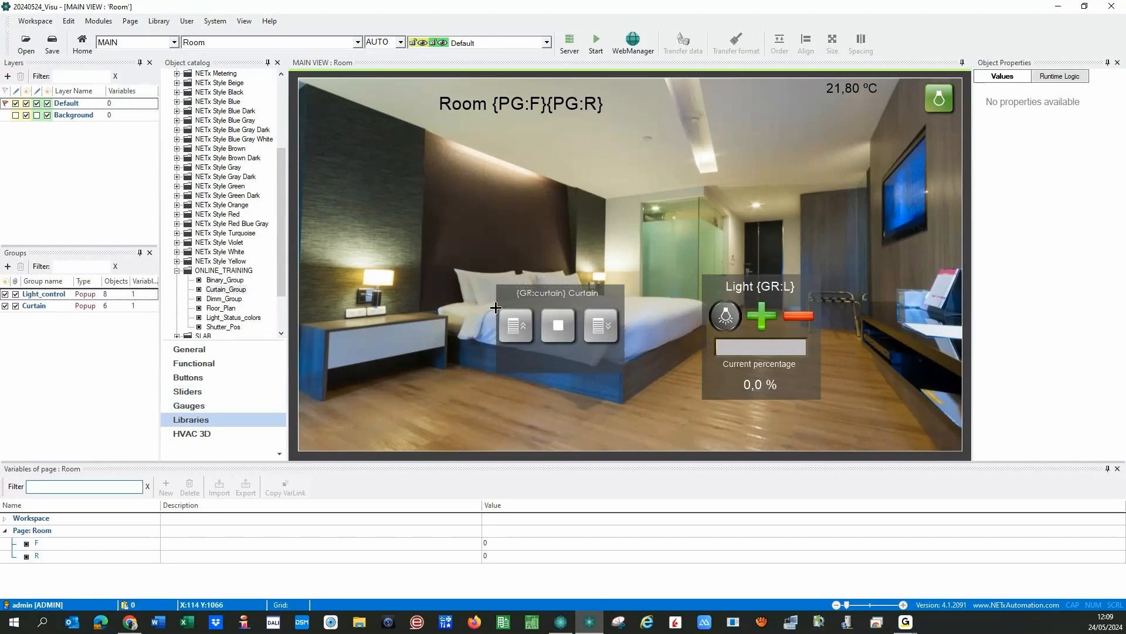
click(511, 296)
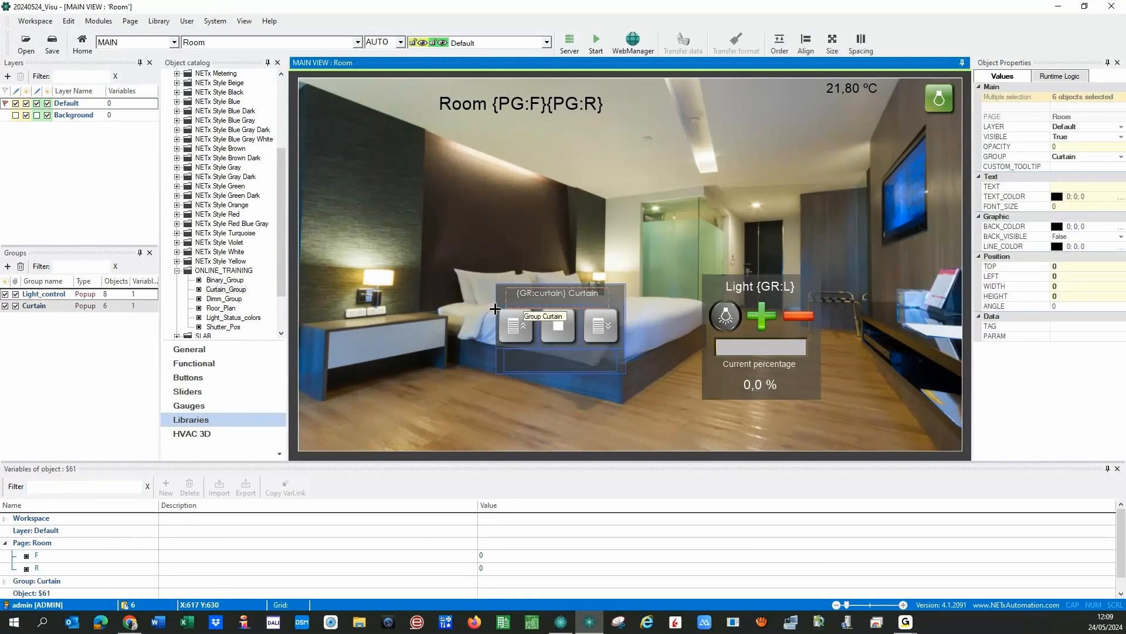
click(5, 580)
click(43, 593)
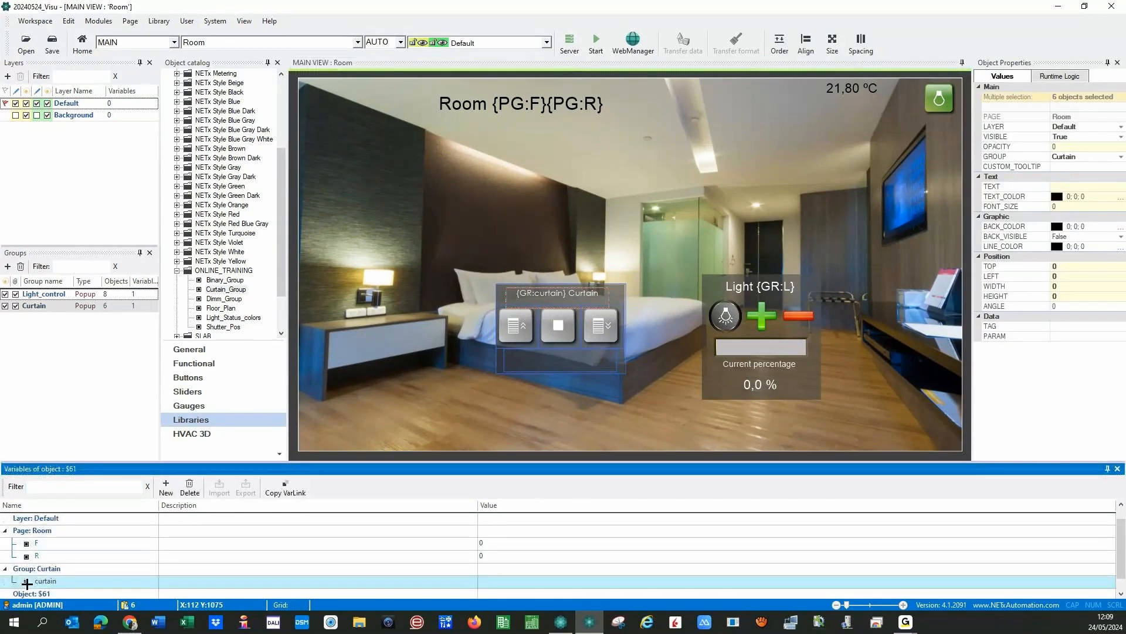
click(27, 583)
click(17, 582)
Step: Switch to NETx Core Server Studio and inspect the Move Curtain Bath item among Room 0101's Shutters aliases
click(560, 622)
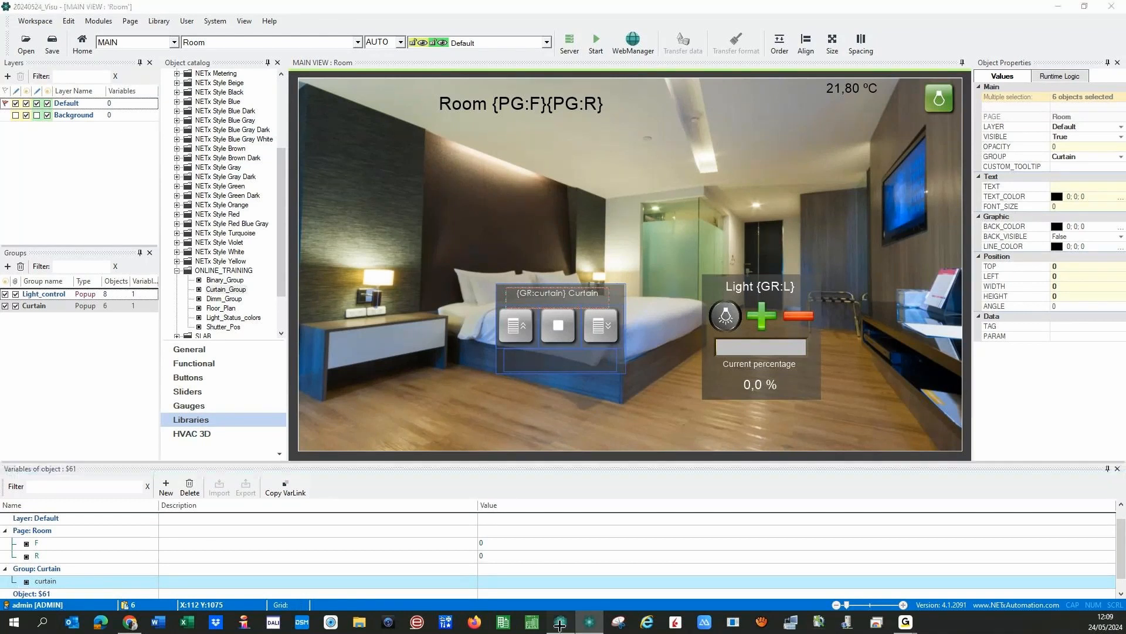
click(245, 240)
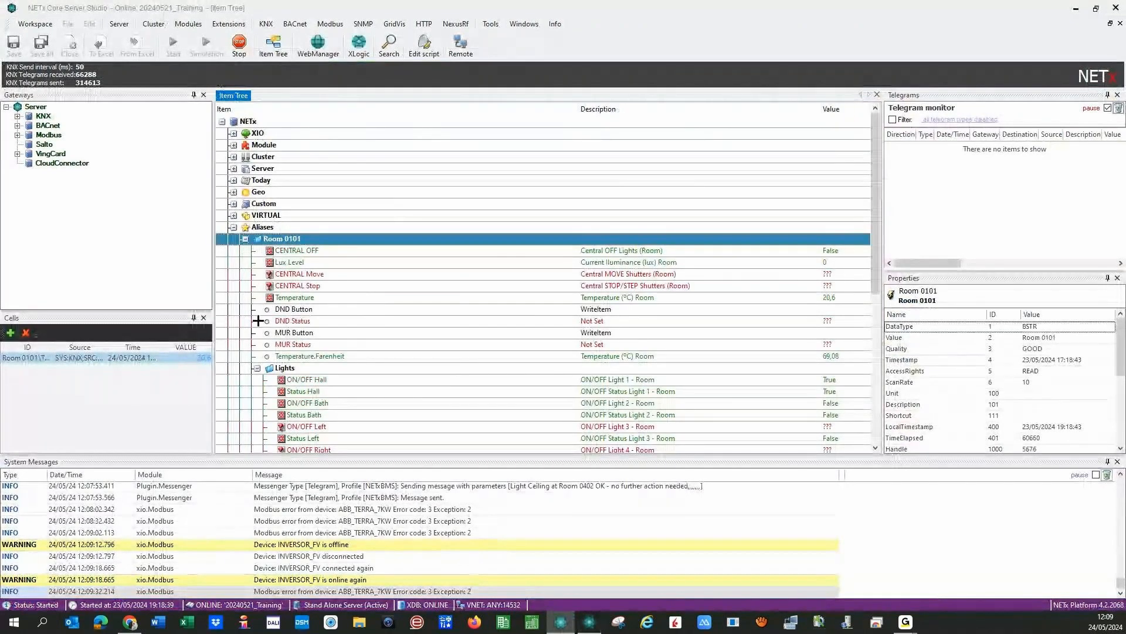
click(257, 368)
click(258, 379)
scroll(374, 392, down, 5)
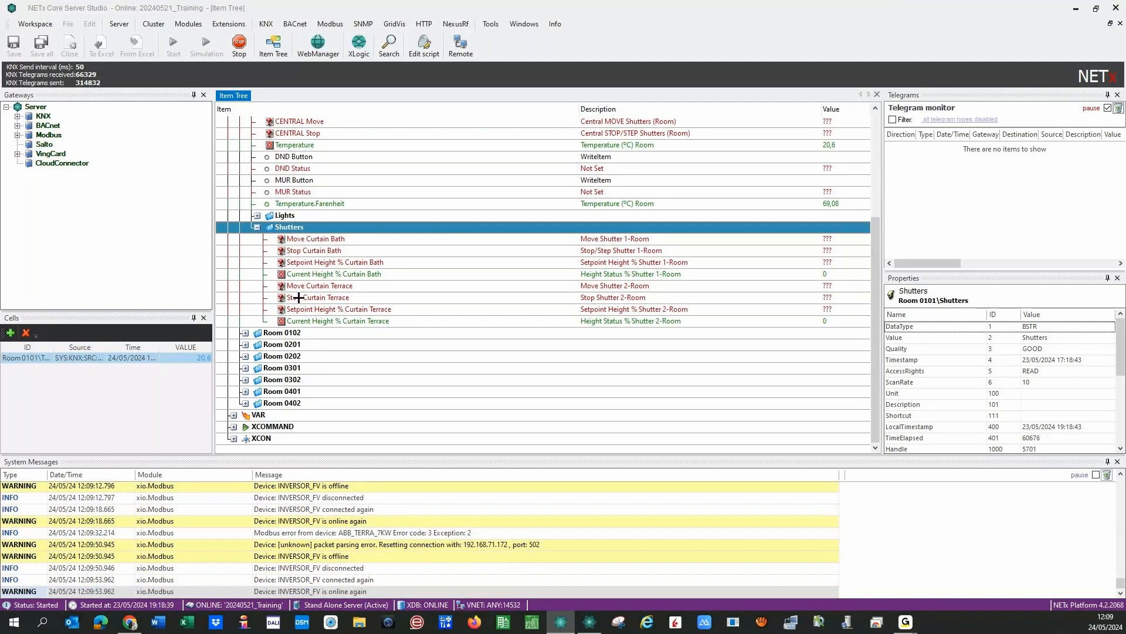
click(318, 240)
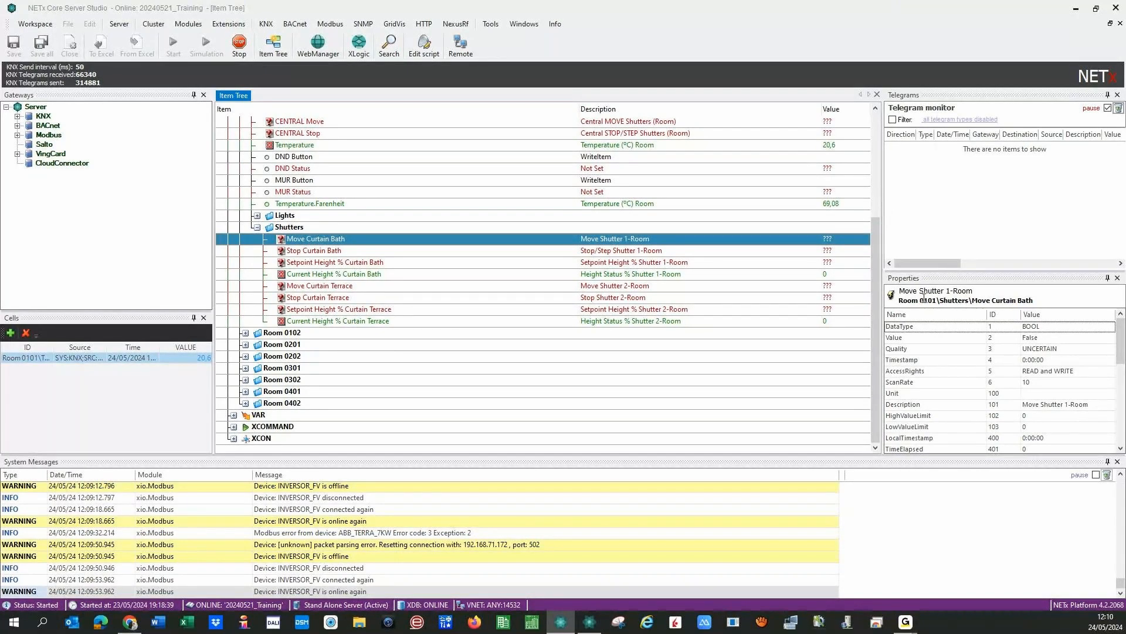
Step: Examine the Setpoint Height % and Current Height % Curtain Bath items in Room 0101's Shutters aliases
click(384, 262)
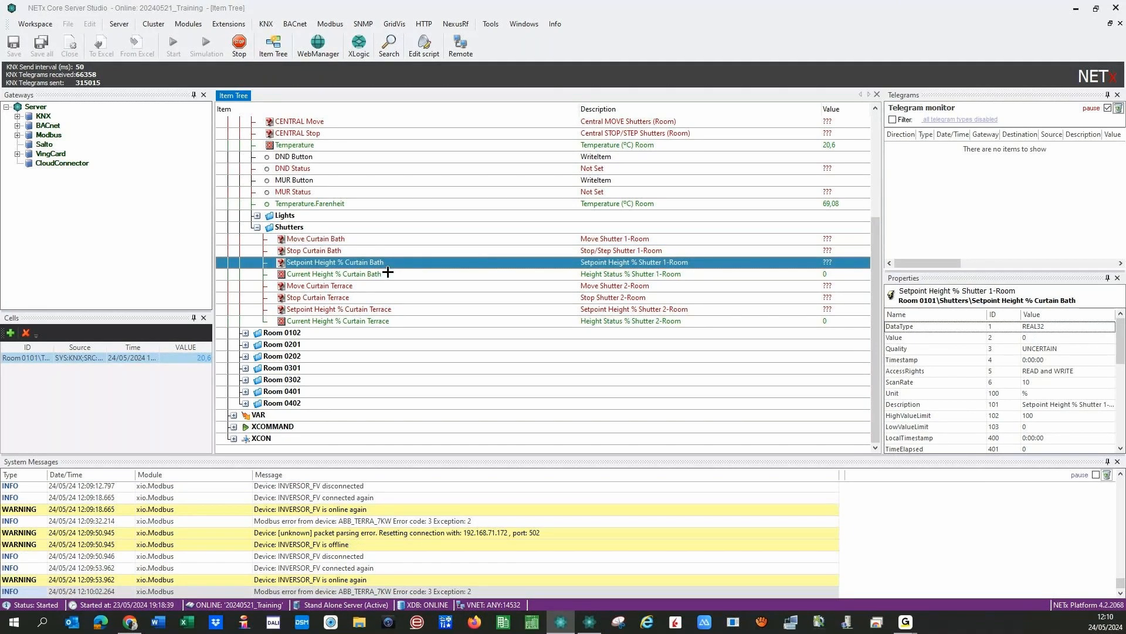
click(388, 273)
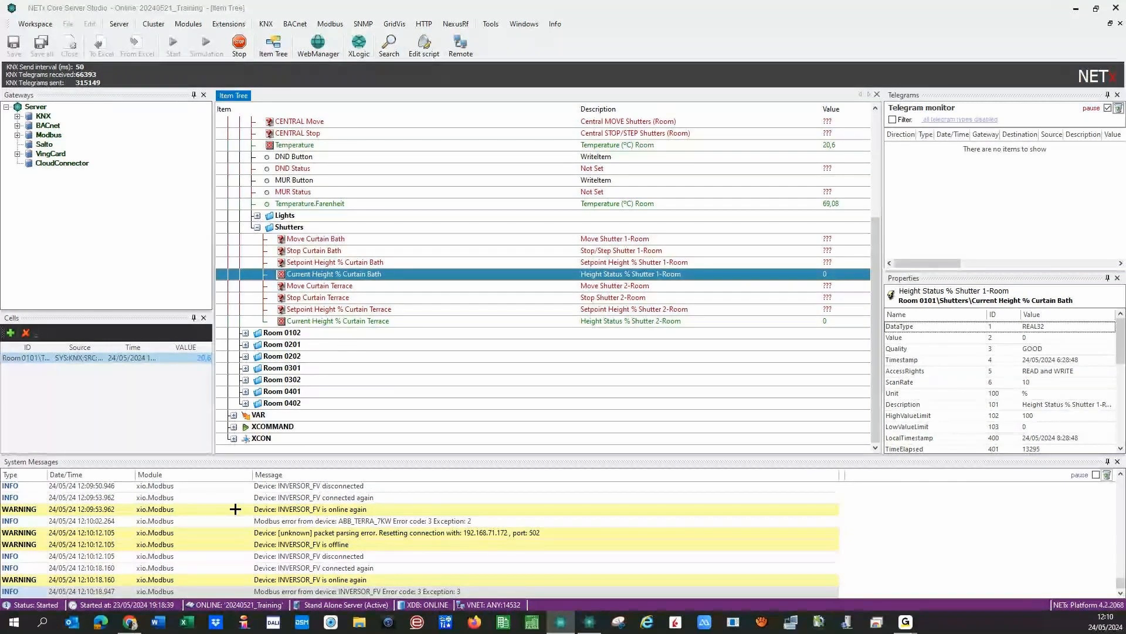
Step: Switch to the 20240524_Visu project and move the Curtain group over the Light popup on the Room page
click(589, 621)
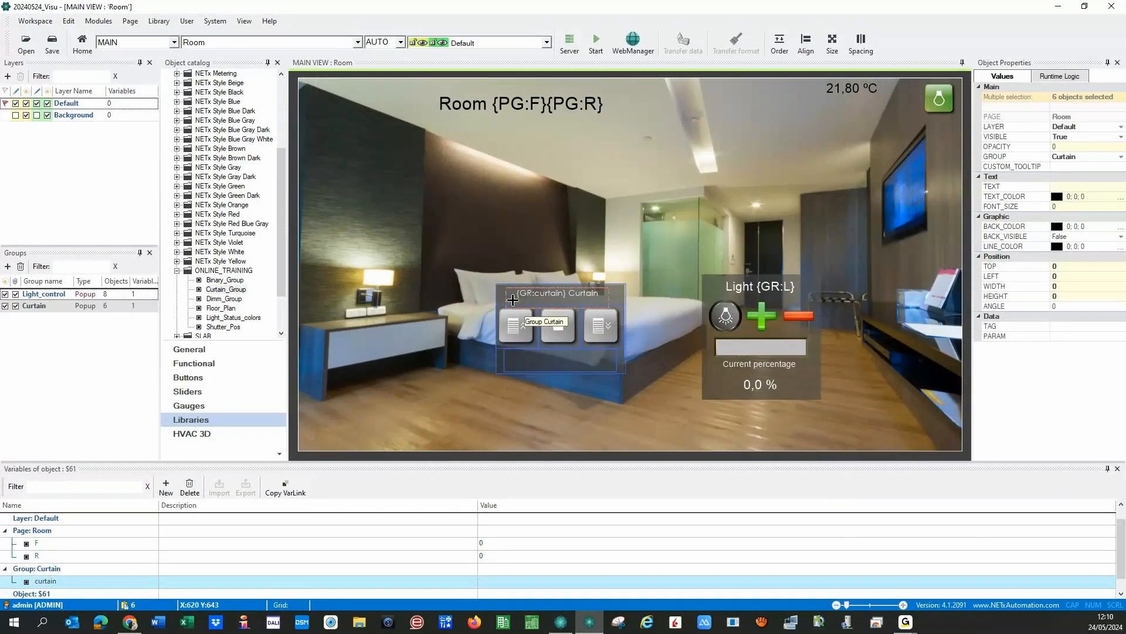
drag(565, 299, 703, 311)
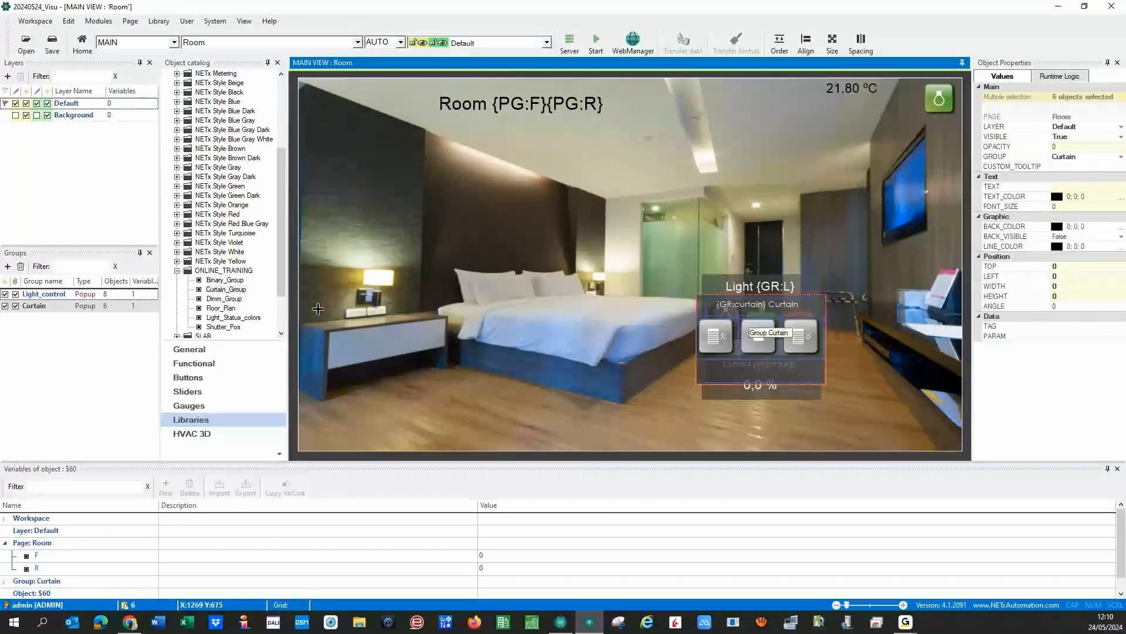
Step: Toggle the visibility of both popup groups, leaving Light_control hidden and Curtain shown
click(5, 293)
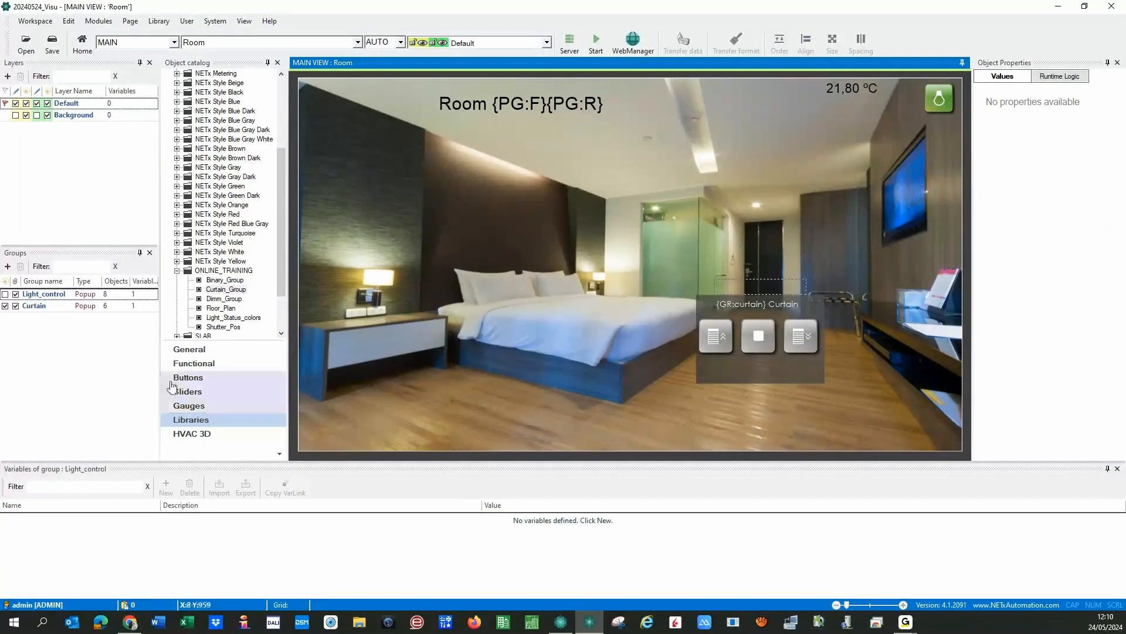
click(5, 306)
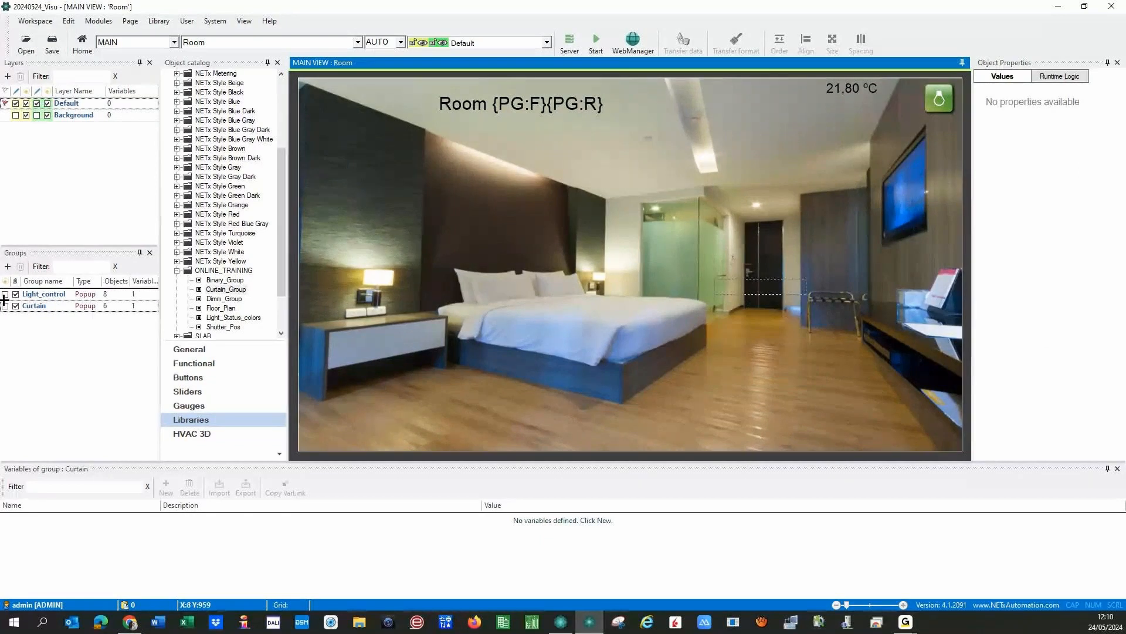
click(5, 293)
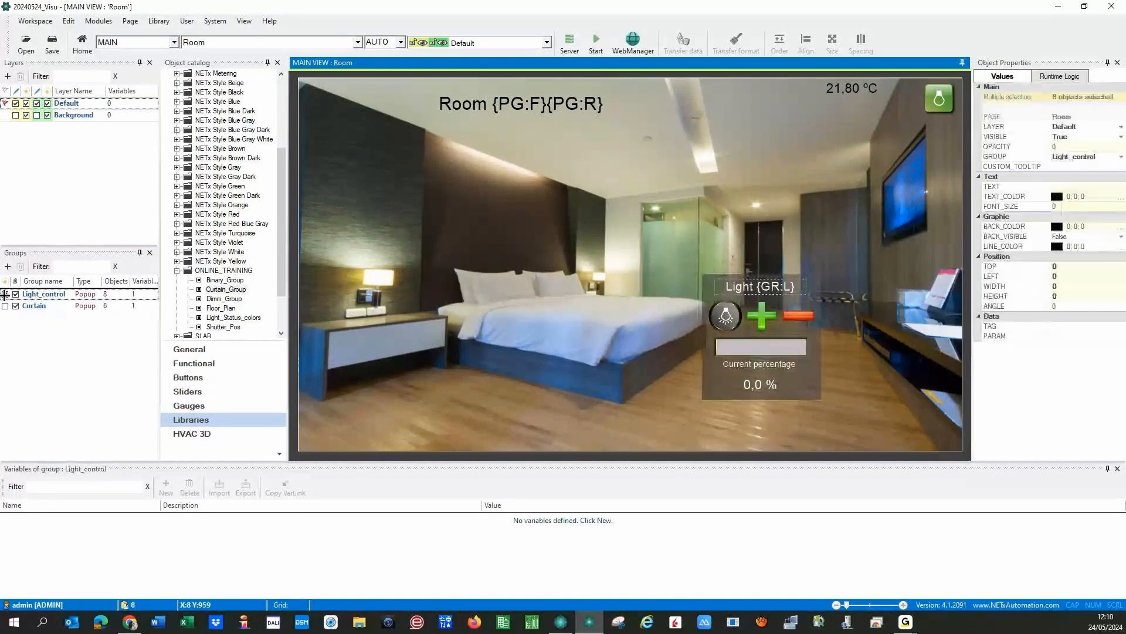
click(5, 294)
click(6, 305)
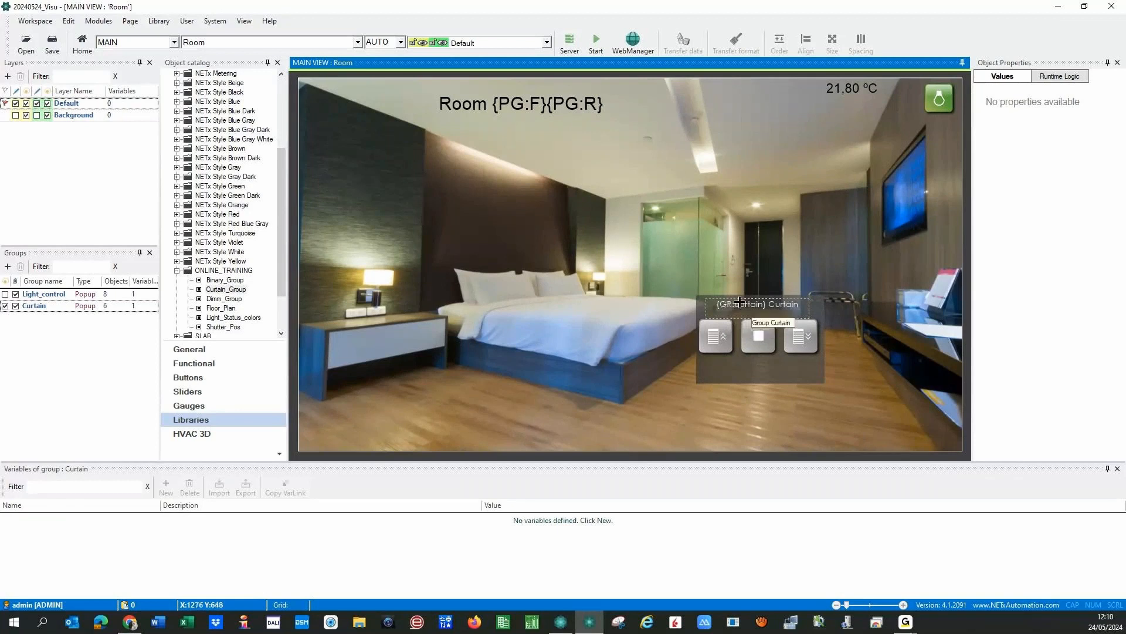
Step: Open the curtain up button's object parameters, widen the item ID column and clear its existing server item
click(713, 335)
double_click(713, 335)
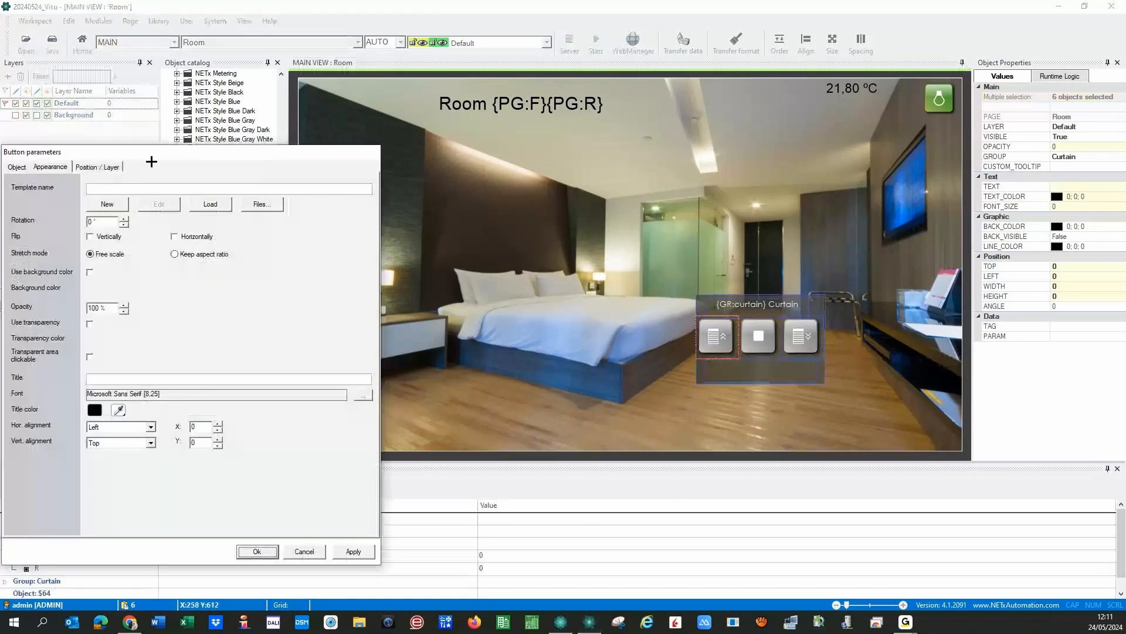
click(132, 172)
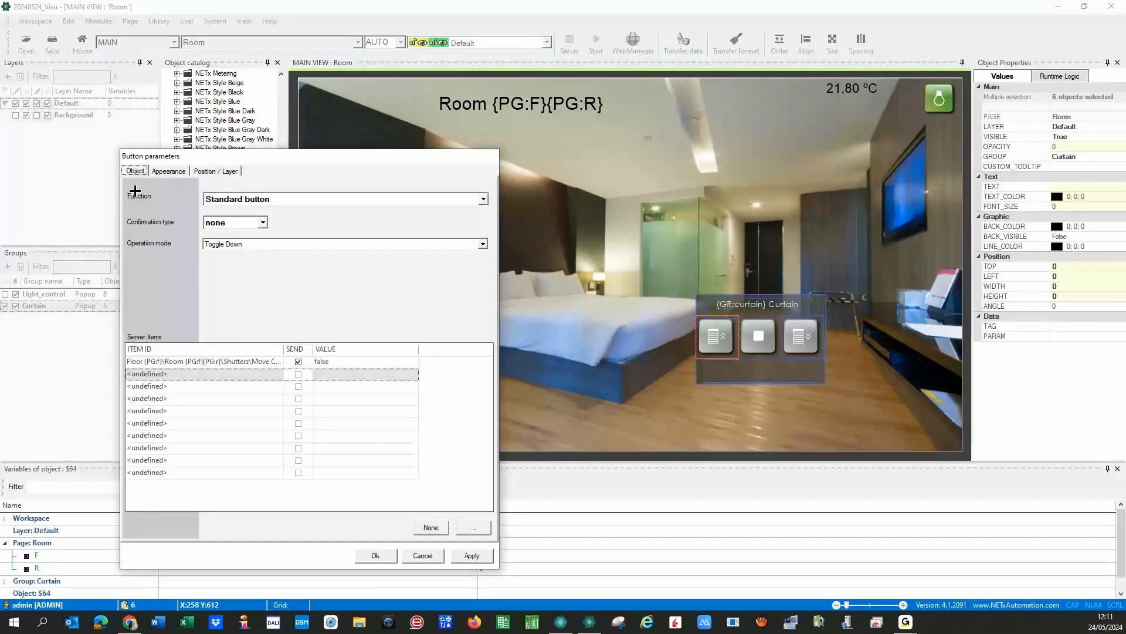
drag(285, 349, 344, 348)
click(276, 362)
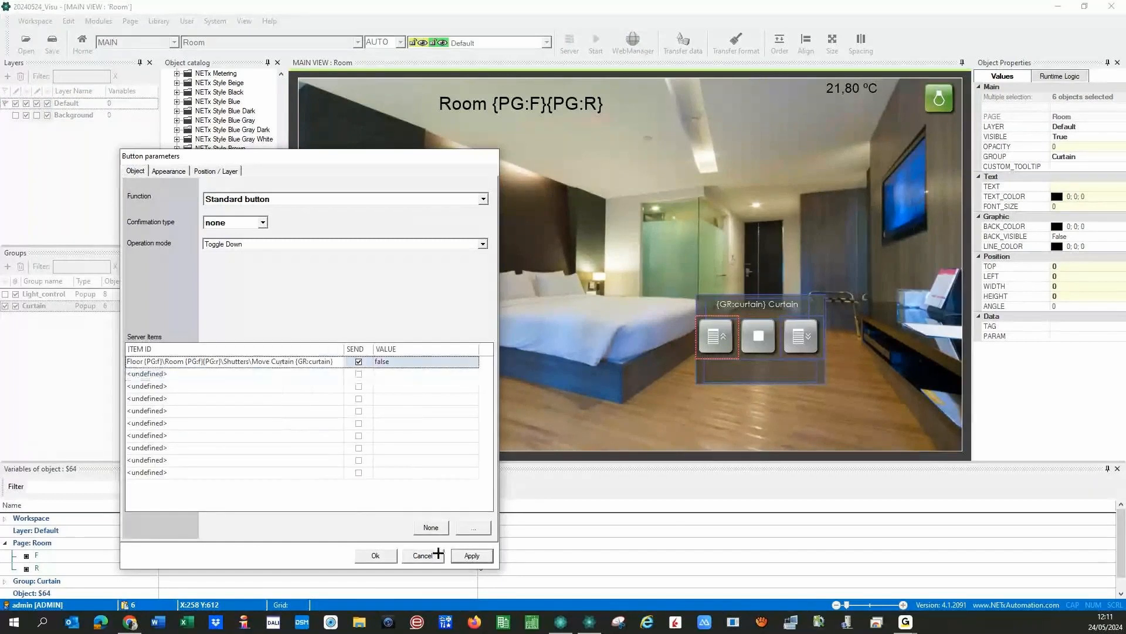
click(427, 526)
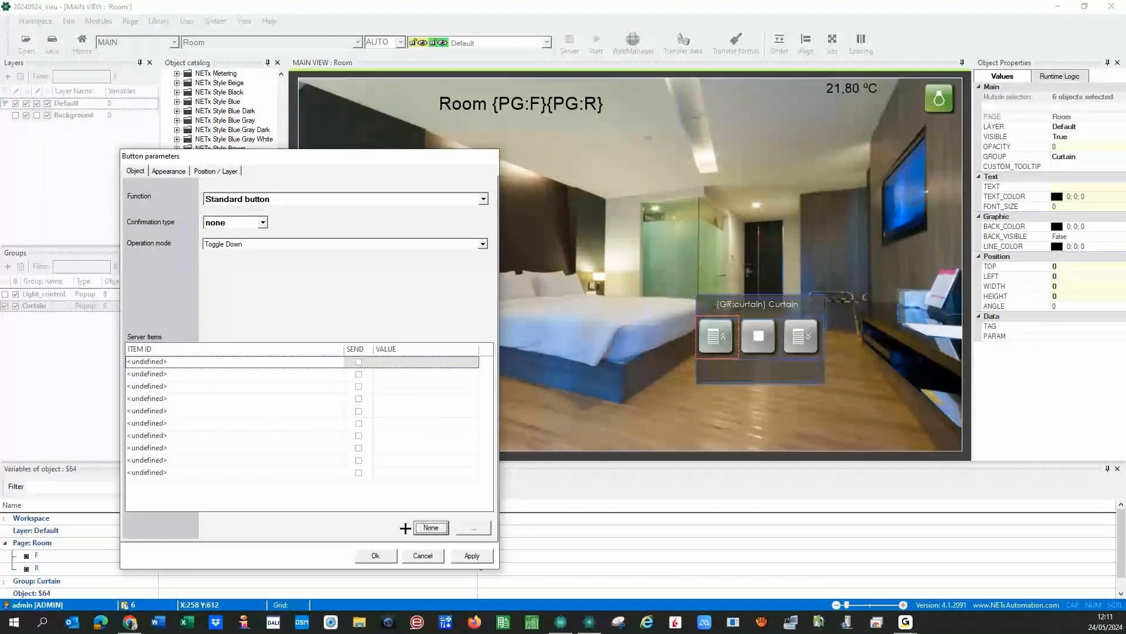
Step: Assign Room 0101\Shutters\Move Curtain Bath as the up button's server item
click(474, 527)
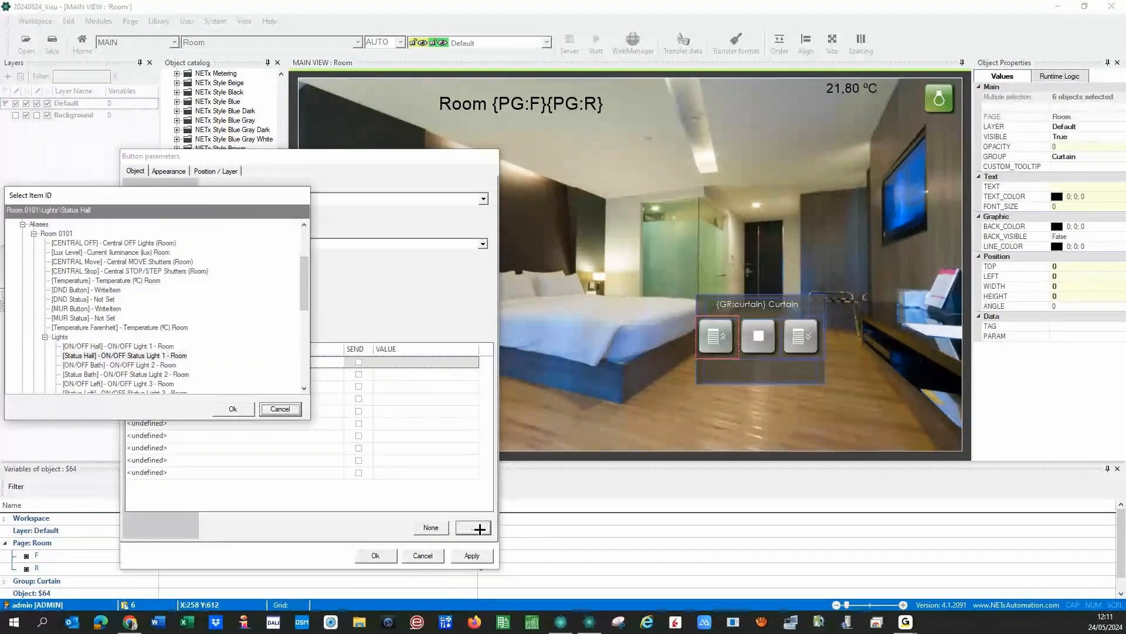
click(46, 338)
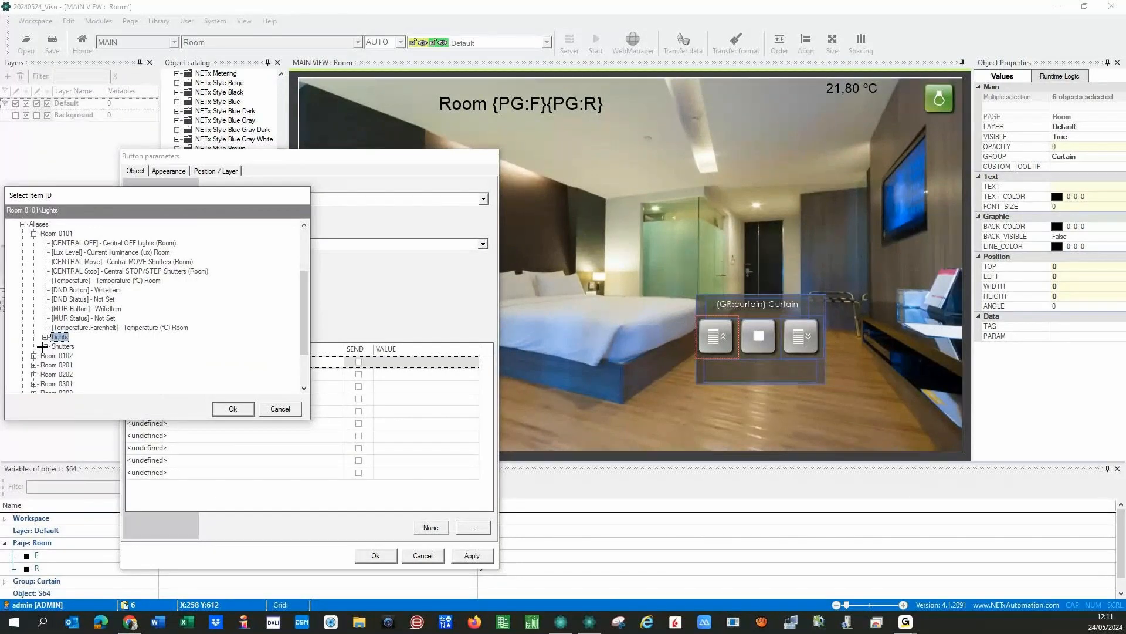
click(44, 346)
click(123, 356)
click(234, 409)
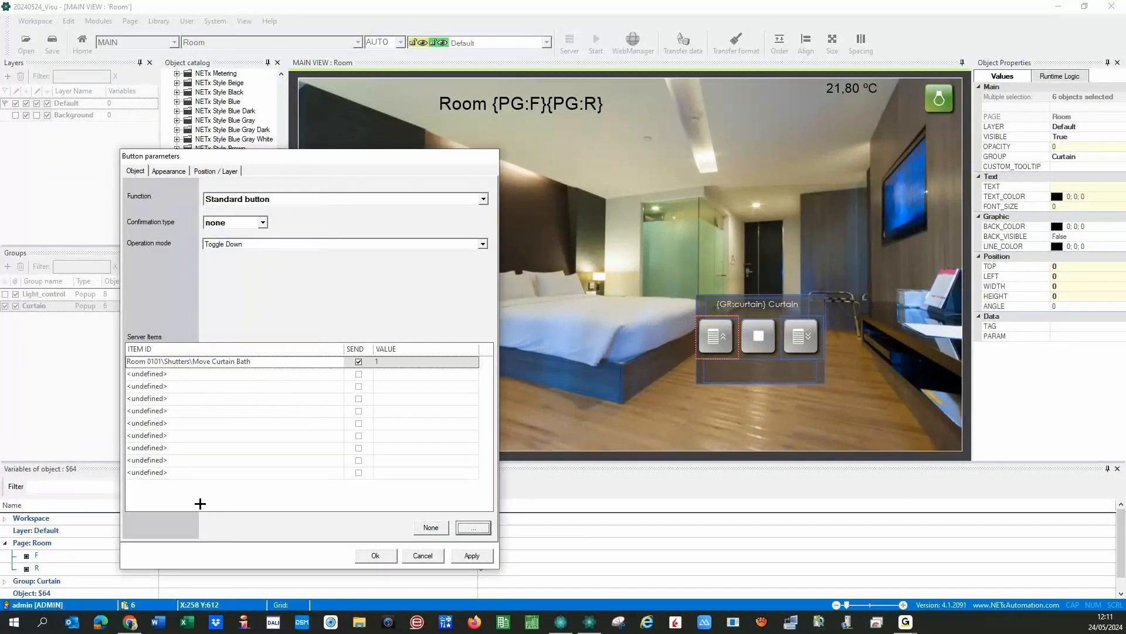
Step: Replace the room number 0101 in the up button's item ID with the page variables {PG:F}{PG:R}
click(150, 359)
text({)
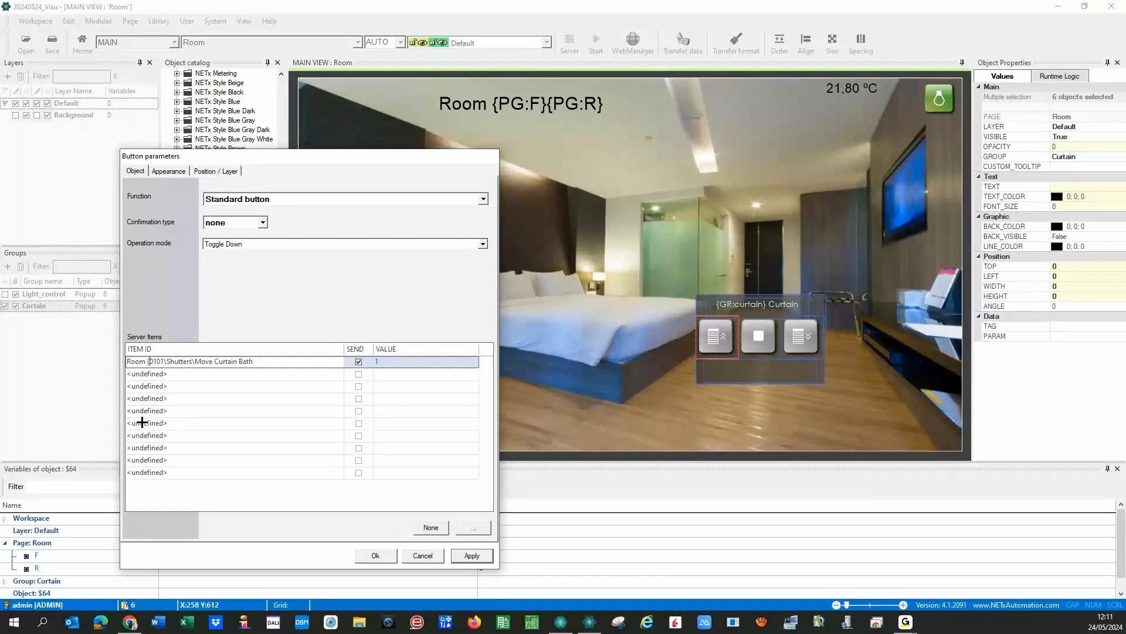
text(PG:F)
text(})
text({)
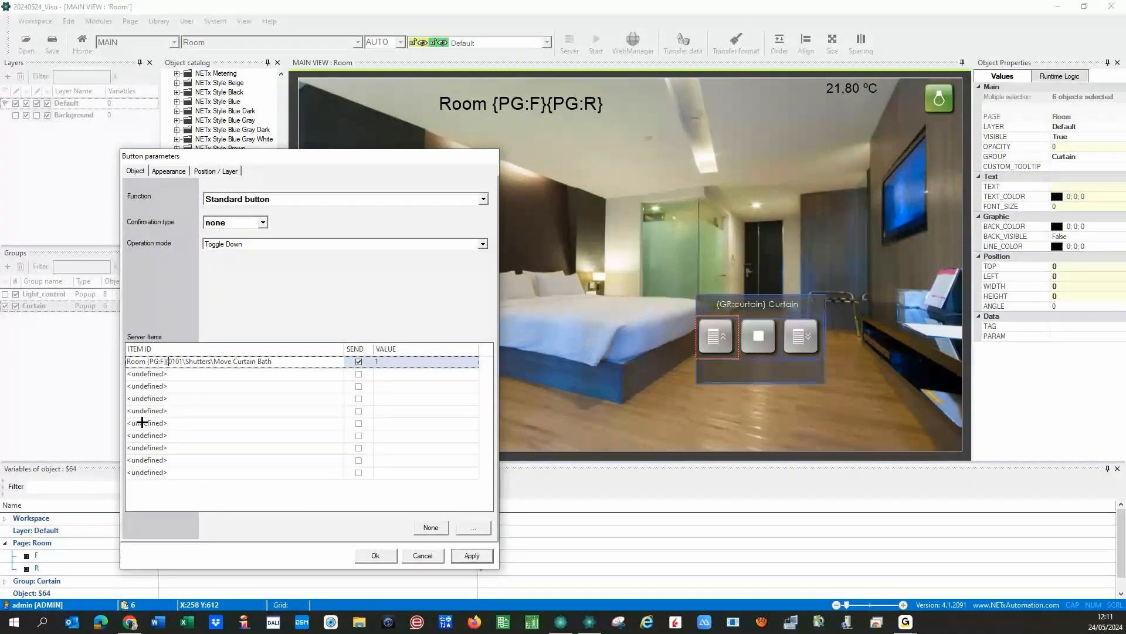
text(P)
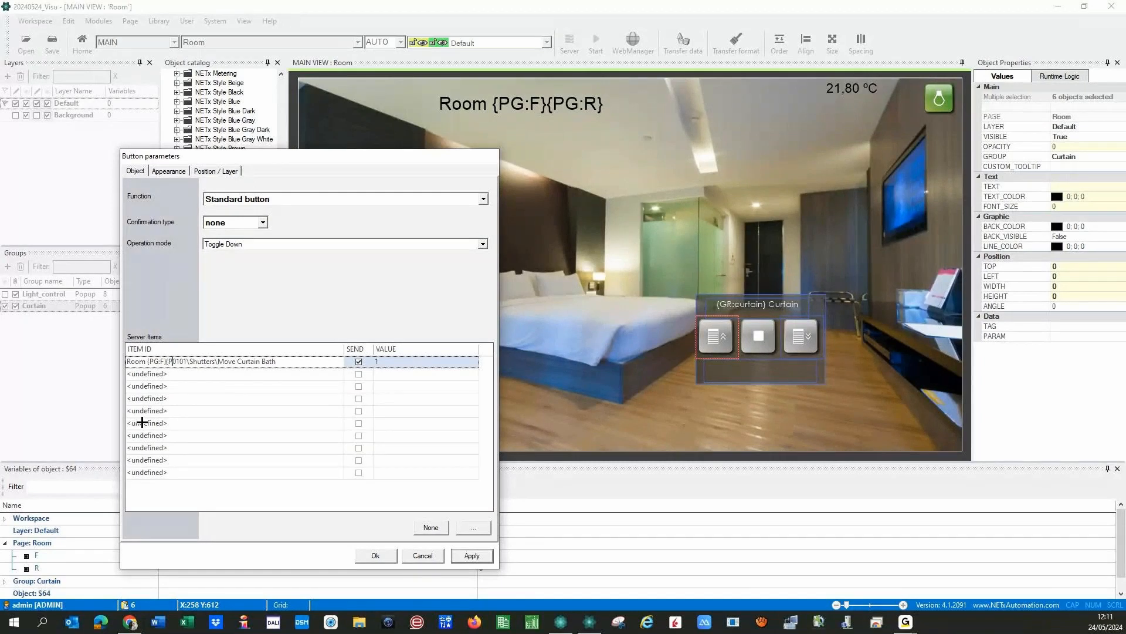
text(G:R})
key(shift+Right)
key(shift+Right)
key(shift+Right)
key(shift+Right)
key(Delete)
Step: Replace Bath in the item ID with the group variable {GR:curtain} and copy the complete ID
text({GR:curtain)
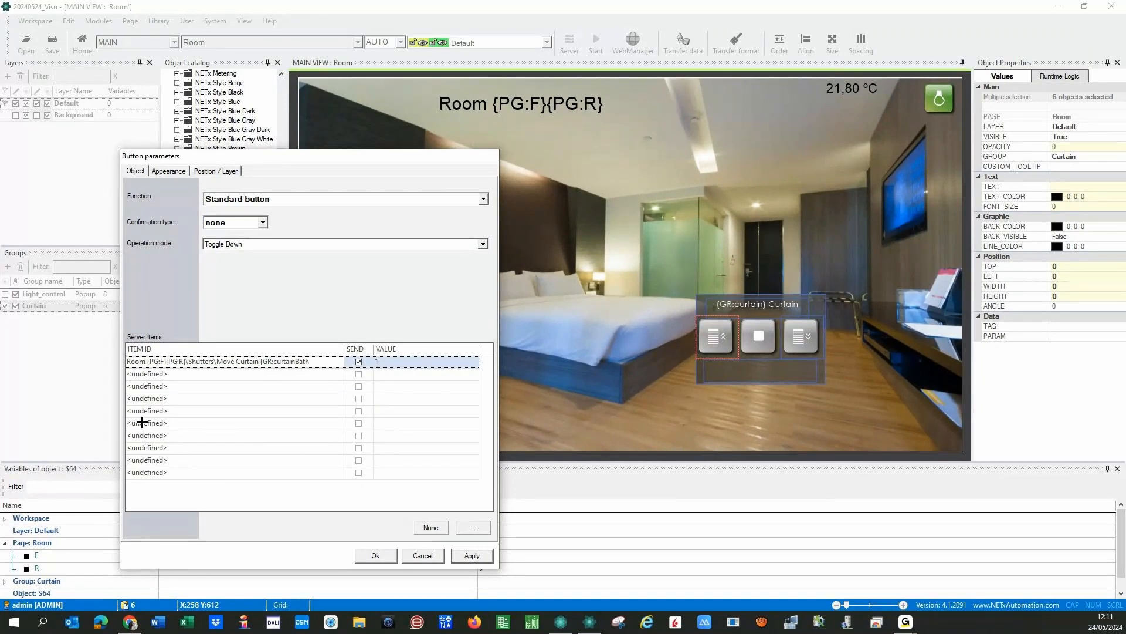
text(})
key(Delete)
key(Delete)
key(Delete)
key(Delete)
key(ctrl+a)
key(ctrl+c)
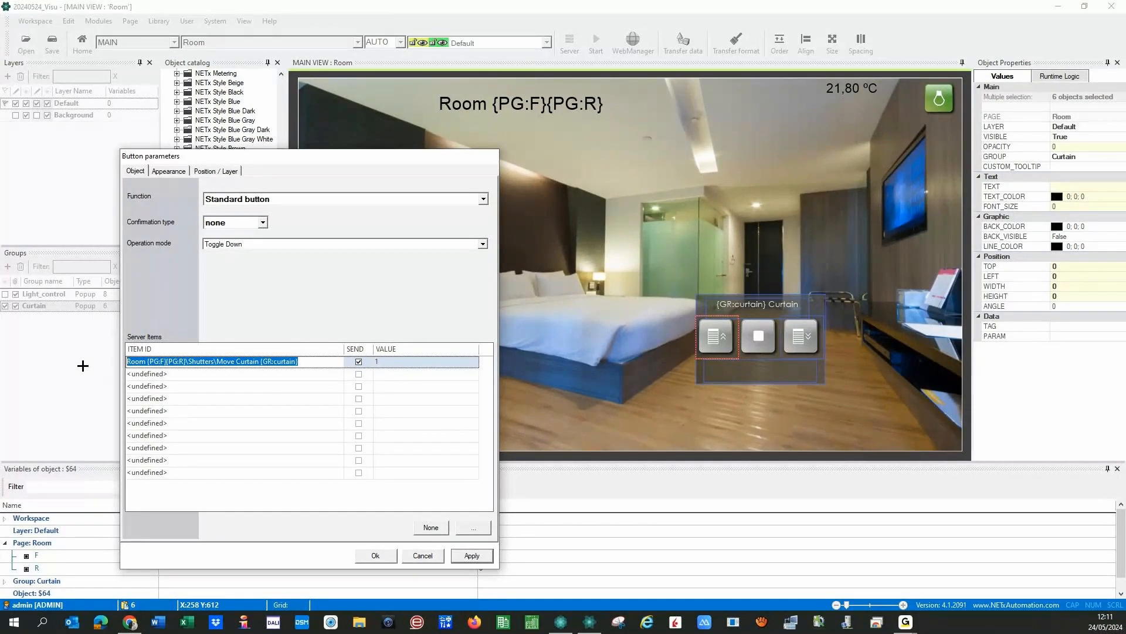
Step: Set the up button's send value to 0 and accept its parameters
click(381, 361)
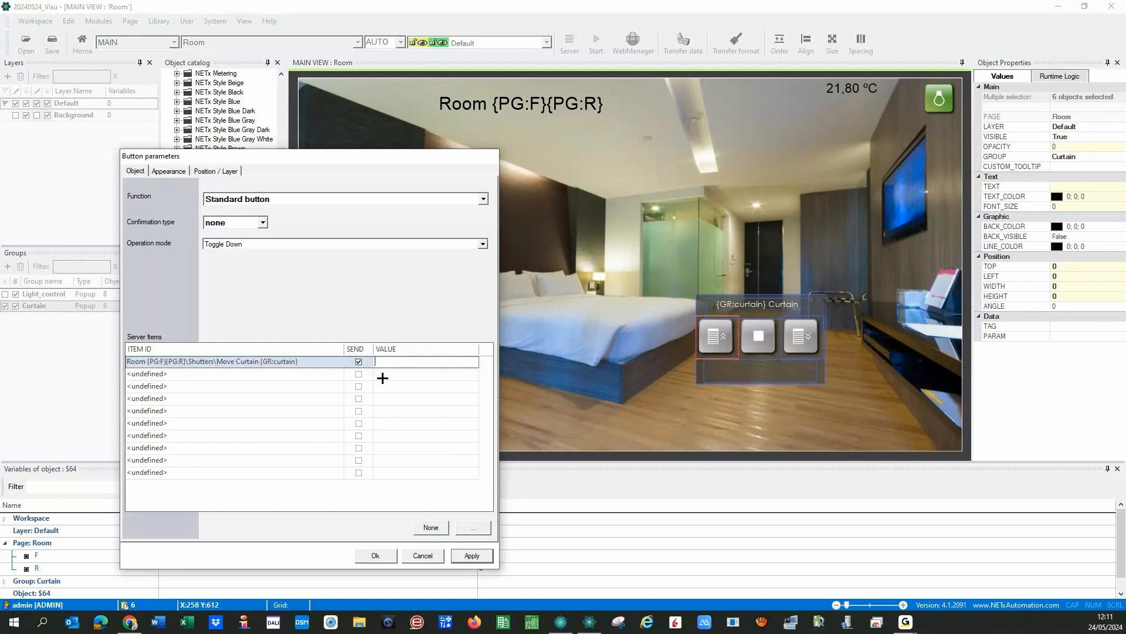
text(0)
click(370, 555)
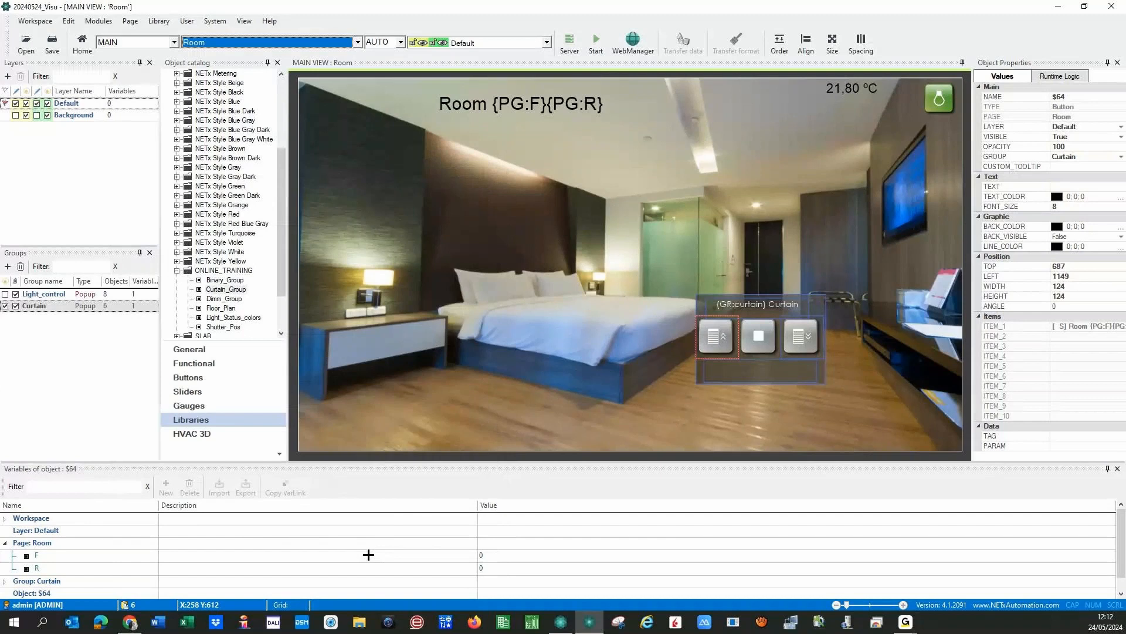
Step: Replace the curtain down button's server item with the copied Move Curtain {GR:curtain} ID, sending value 1
double_click(802, 343)
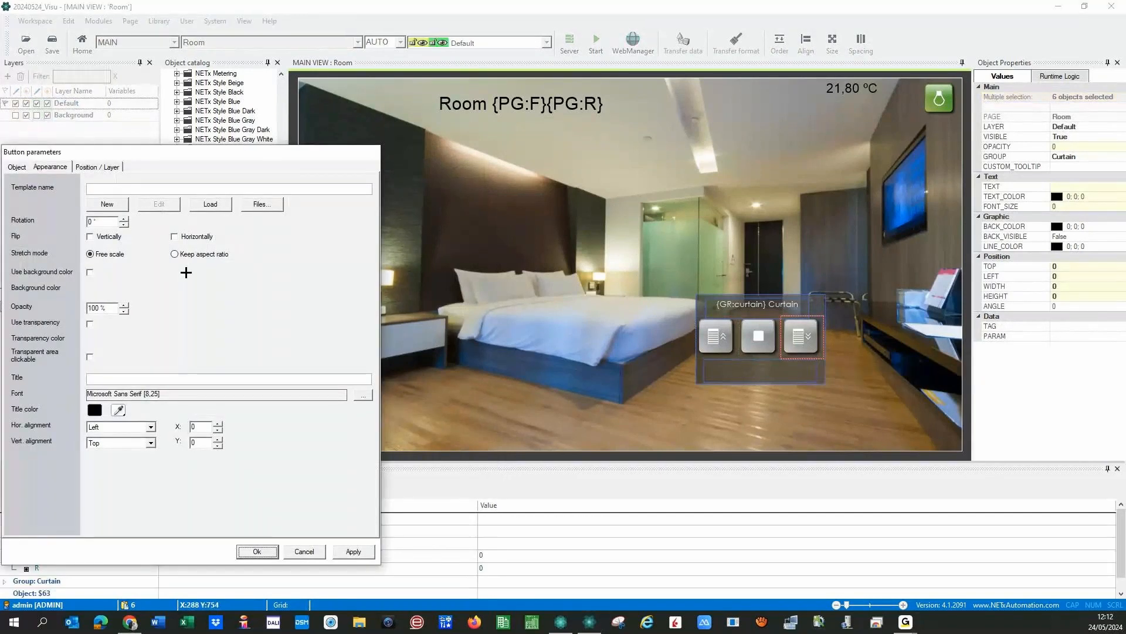
click(23, 171)
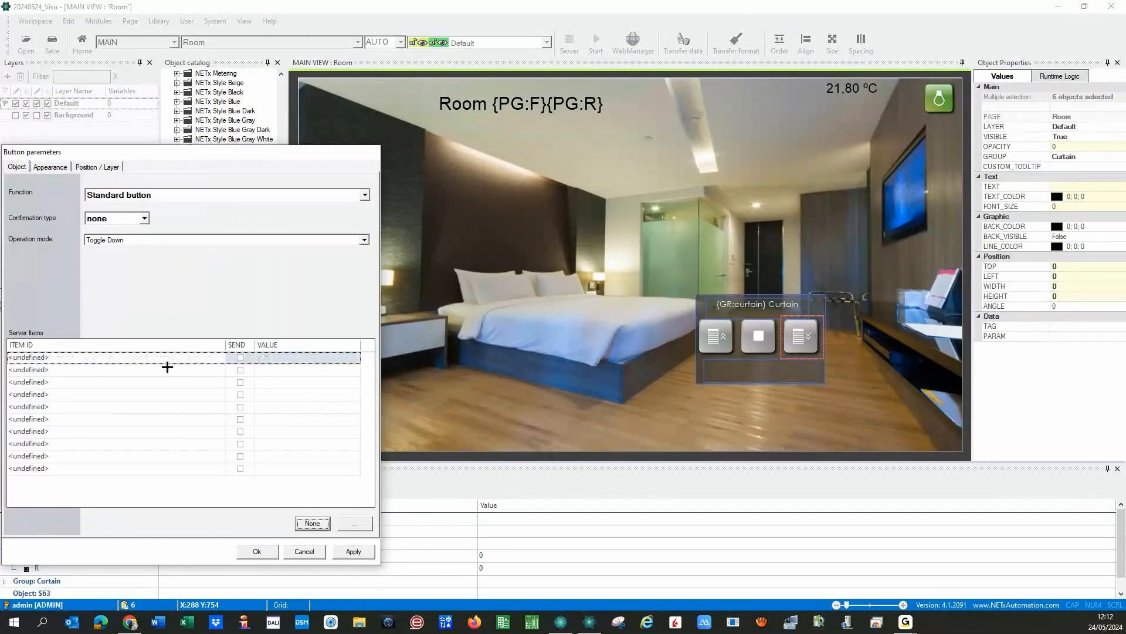
click(164, 358)
key(ctrl+v)
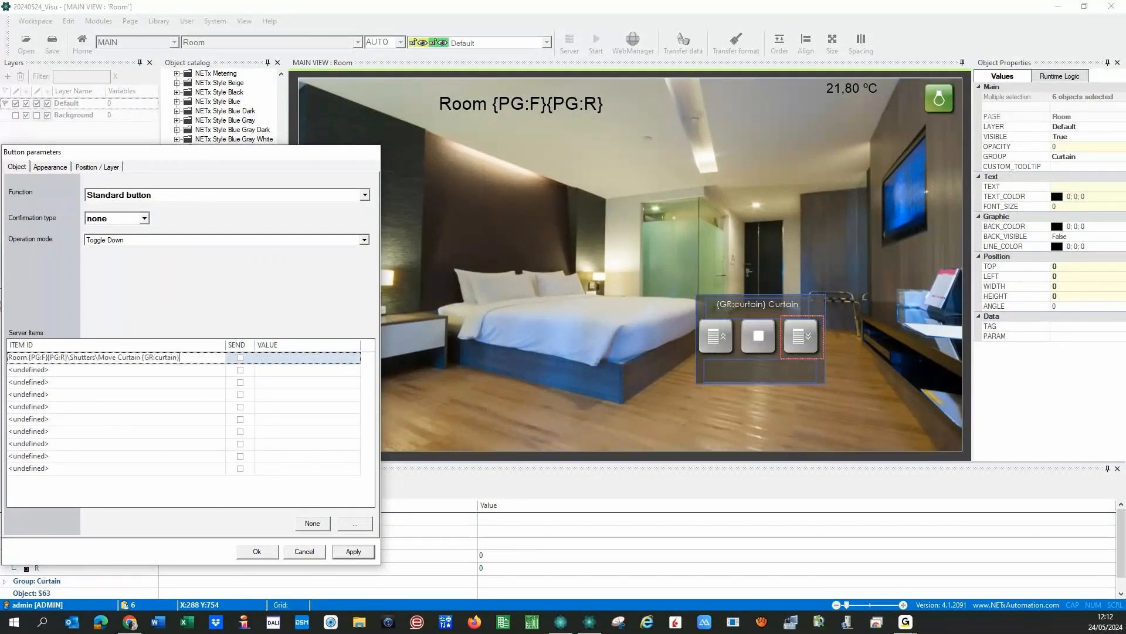
click(240, 357)
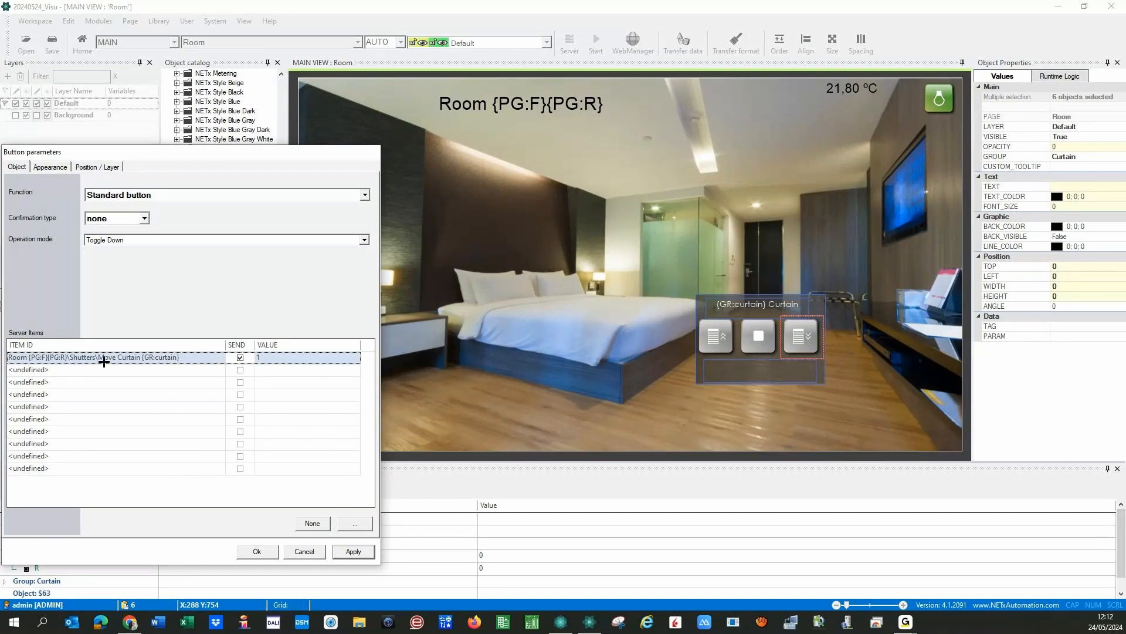
click(259, 550)
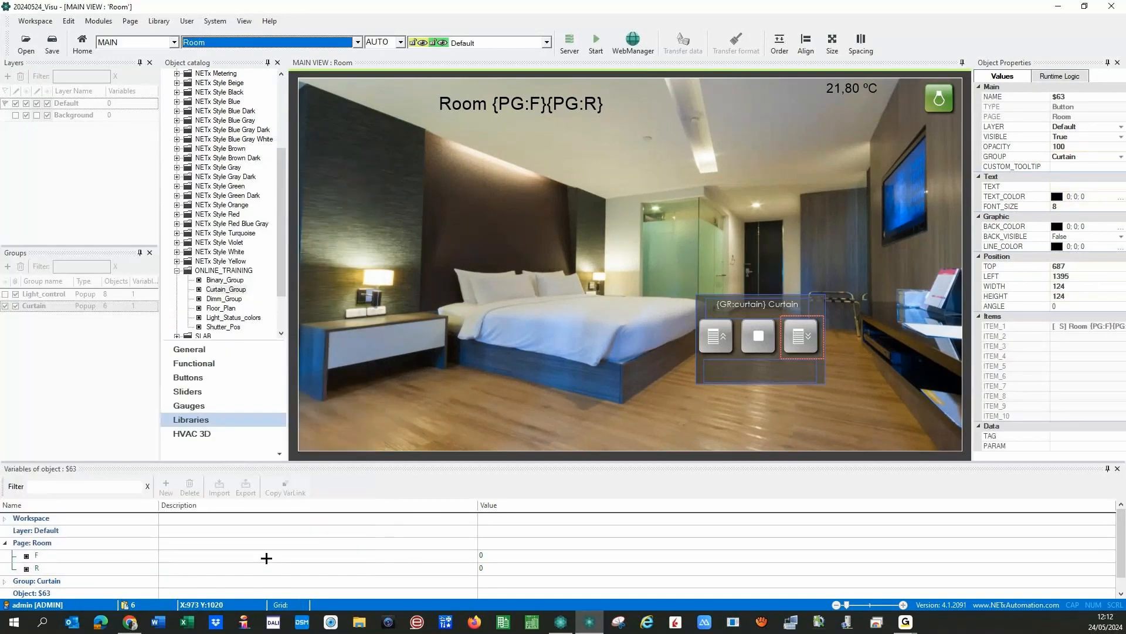
Step: Clear the curtain stop button's existing server item and paste the copied Move Curtain {GR:curtain} ID
double_click(751, 340)
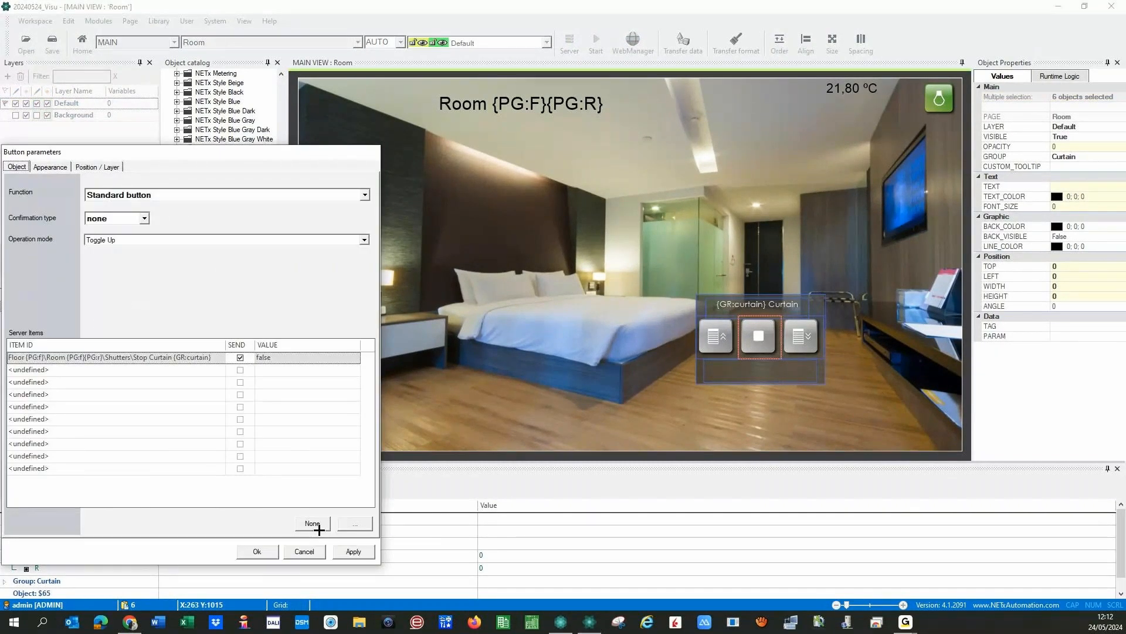
click(317, 527)
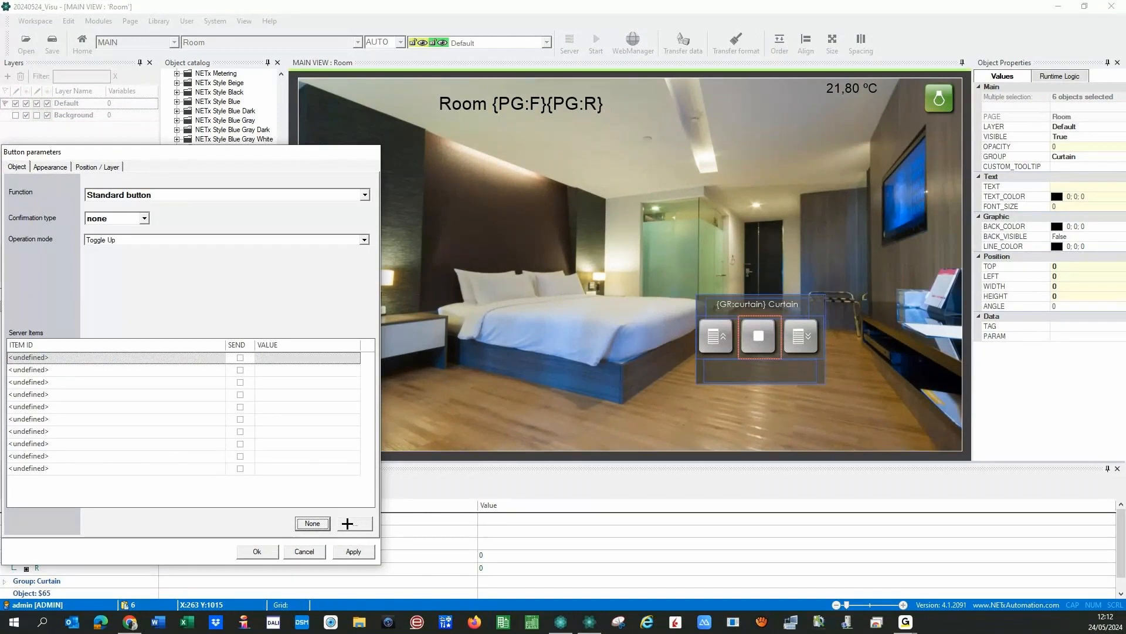
click(118, 356)
key(ctrl+a)
key(ctrl+v)
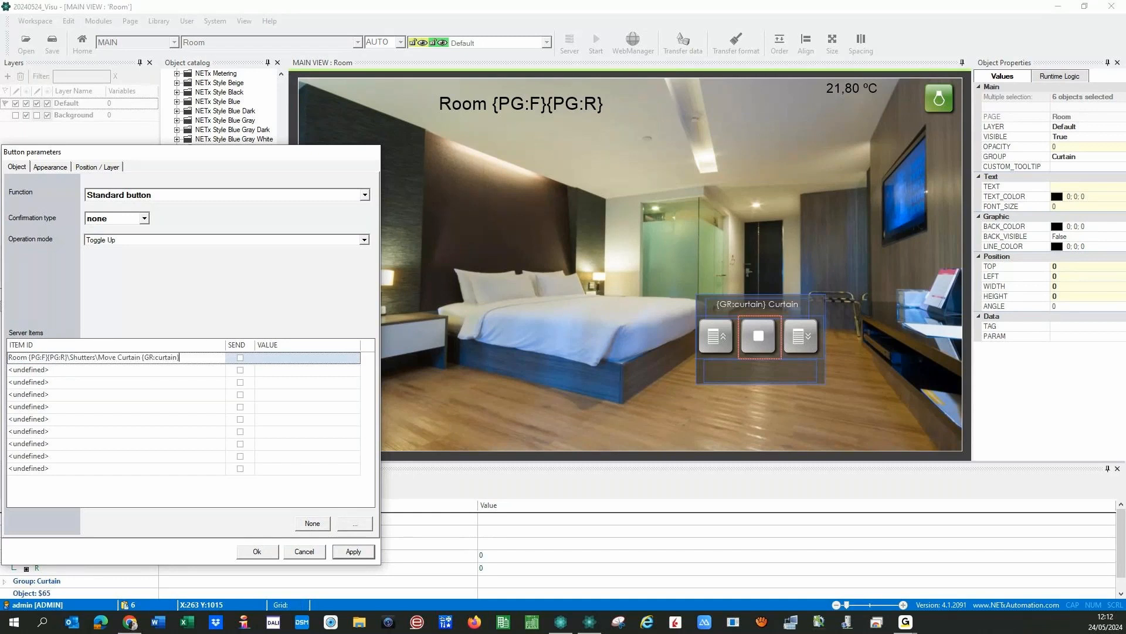
Step: Change Move to Stop in the stop button's item ID, enable sending for it and accept the parameters
click(99, 357)
text(S)
key(Delete)
key(Delete)
key(Delete)
key(Delete)
text(top)
click(240, 357)
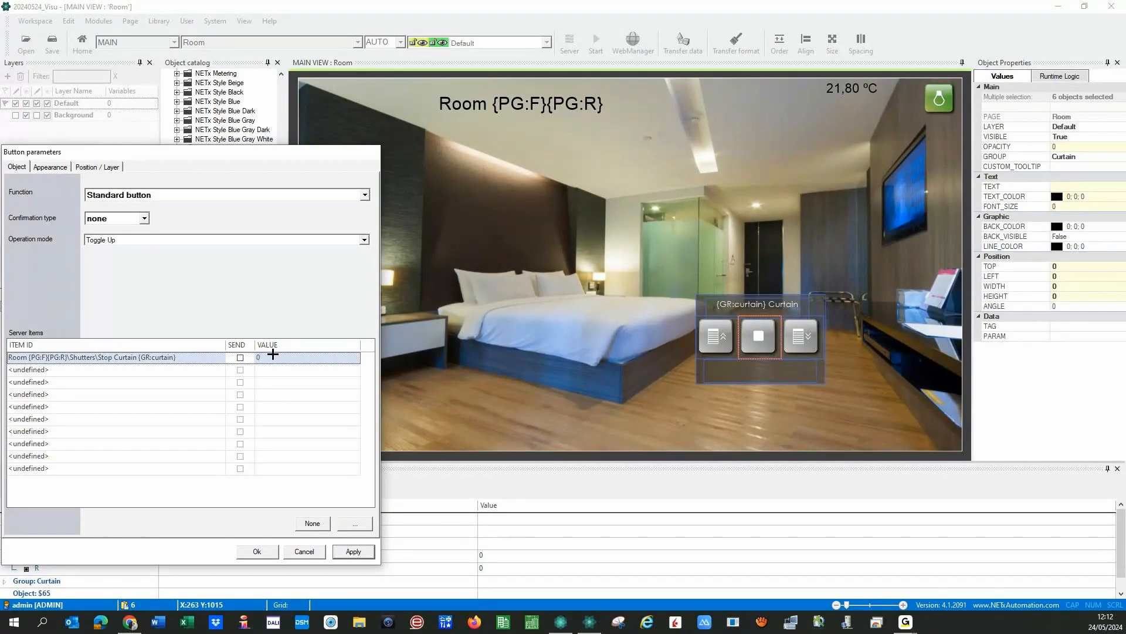
click(240, 358)
click(257, 552)
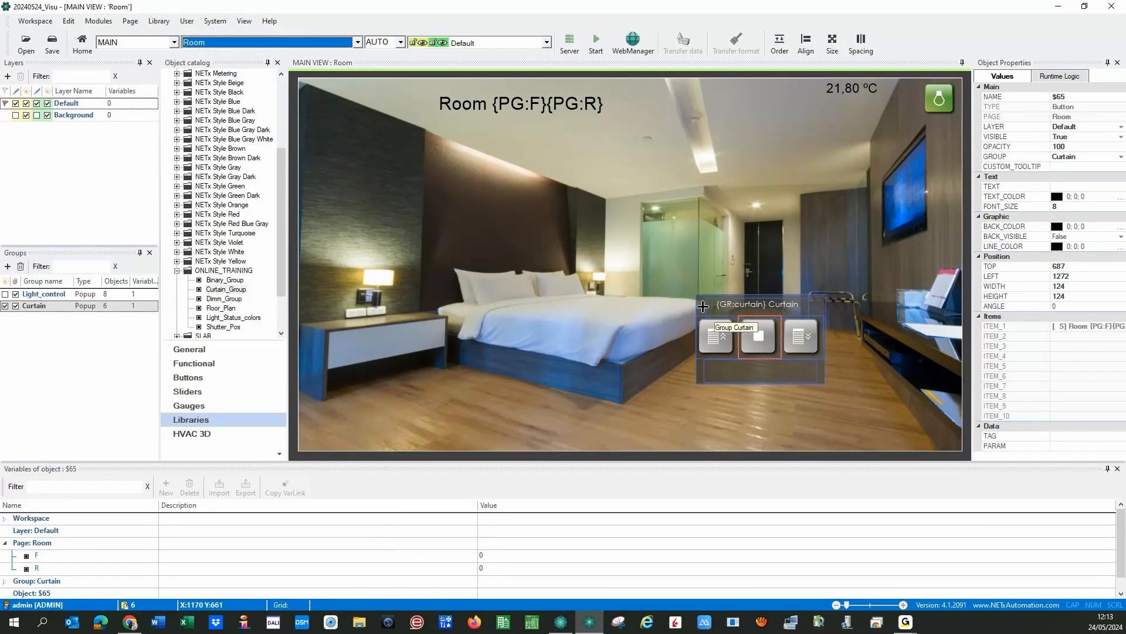
Step: Reposition the Curtain group on the Room page to the floor in front of the bed
click(722, 311)
drag(722, 312, 648, 391)
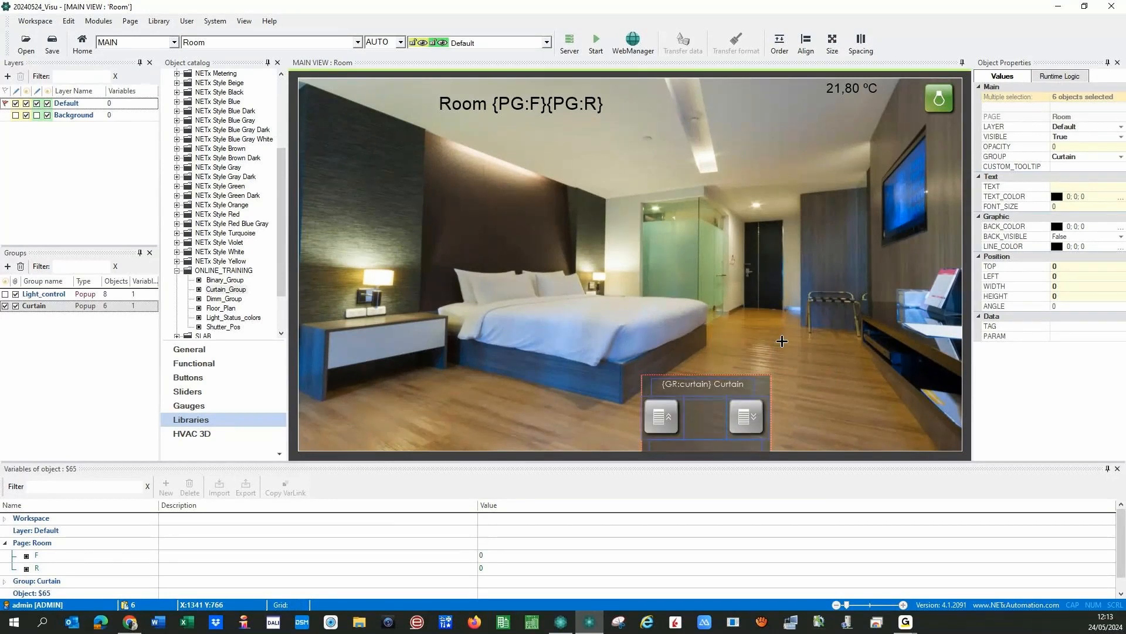
drag(757, 389, 810, 328)
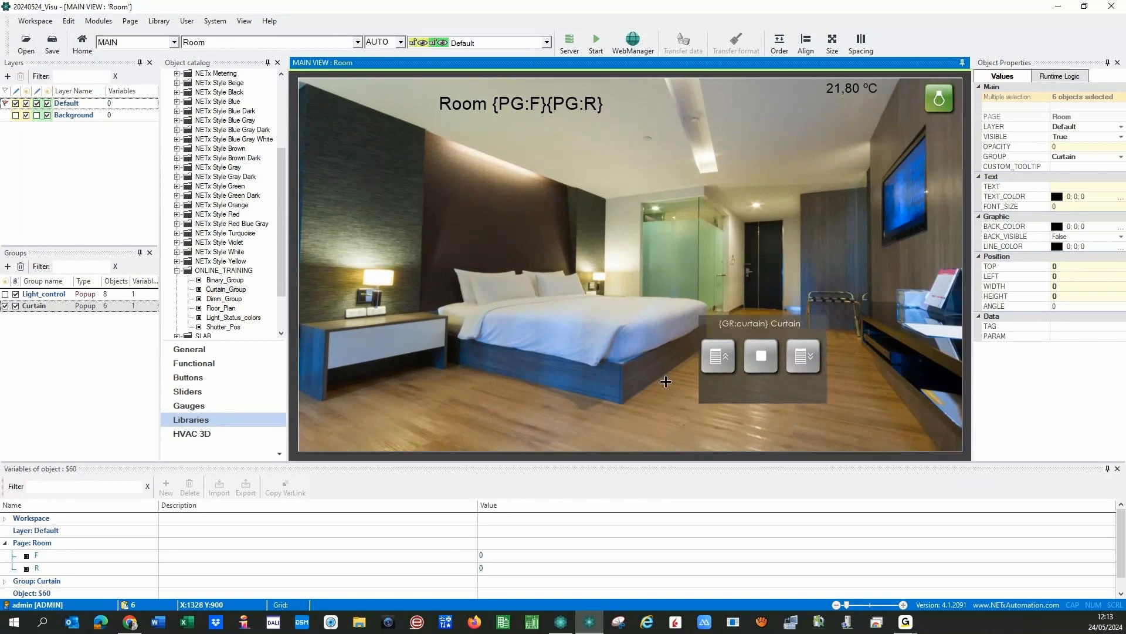
drag(666, 381, 618, 394)
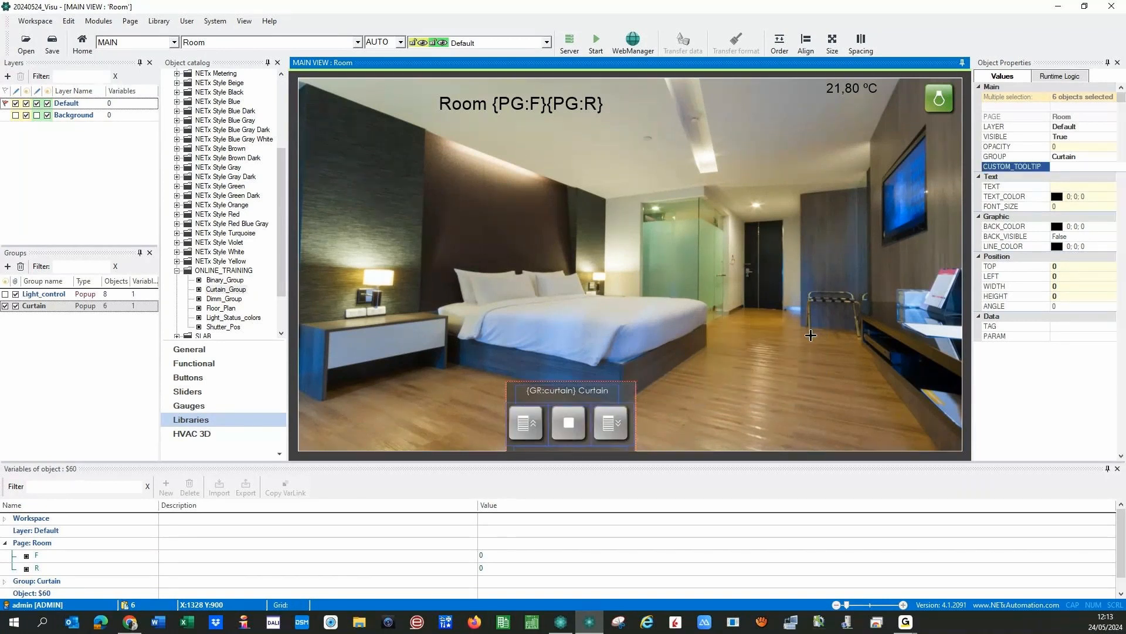
Step: Undo the last Curtain group move and reposition the group on the floor to the right of the bed
key(ctrl+z)
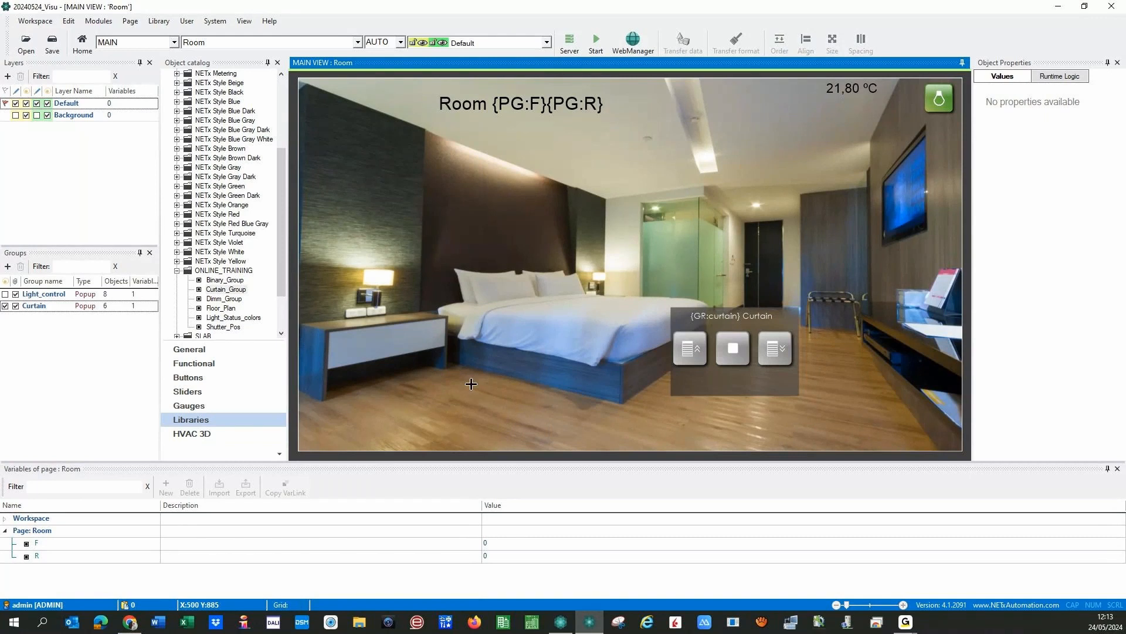
drag(678, 322, 725, 323)
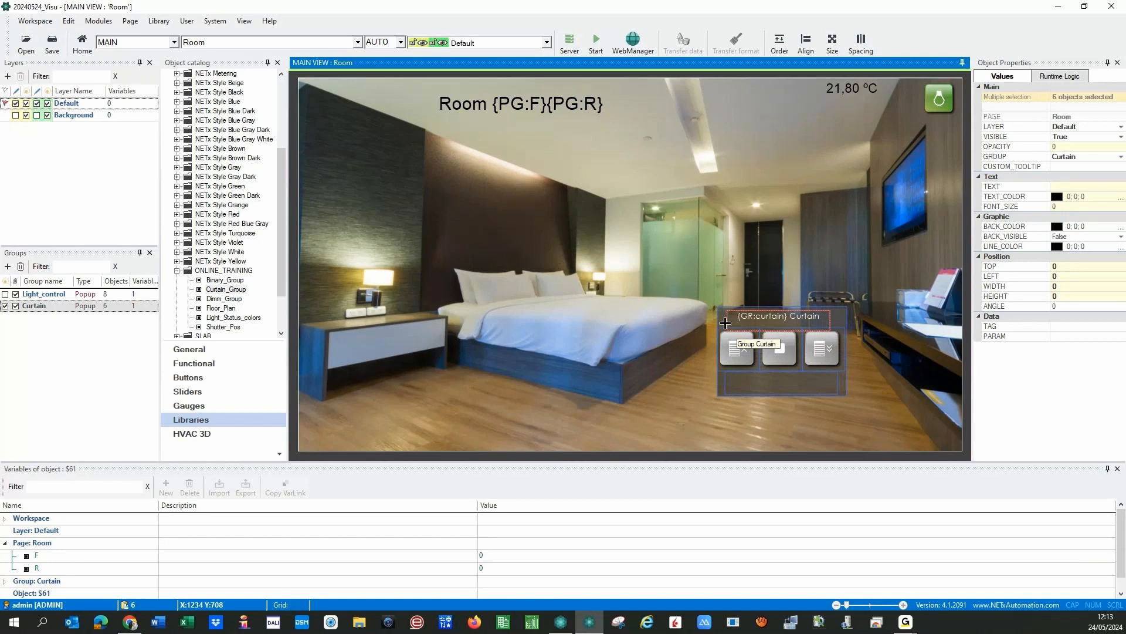
click(694, 336)
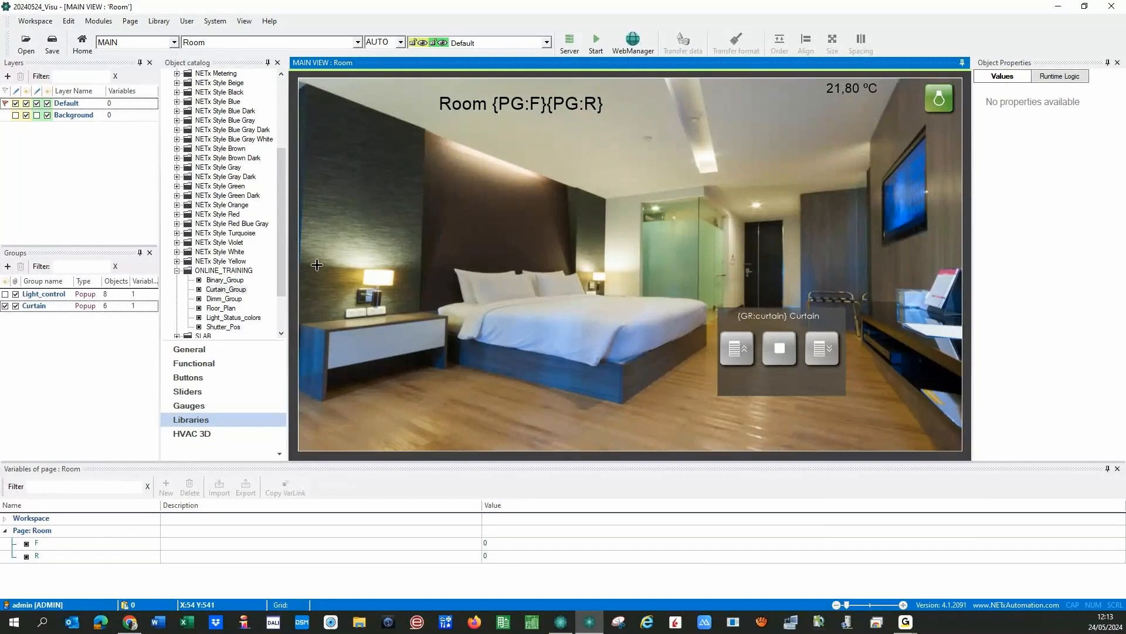
Step: Add the Shutter_Pos library object to the Room page near the bathroom glass and straighten its angle to 0
drag(214, 317, 613, 258)
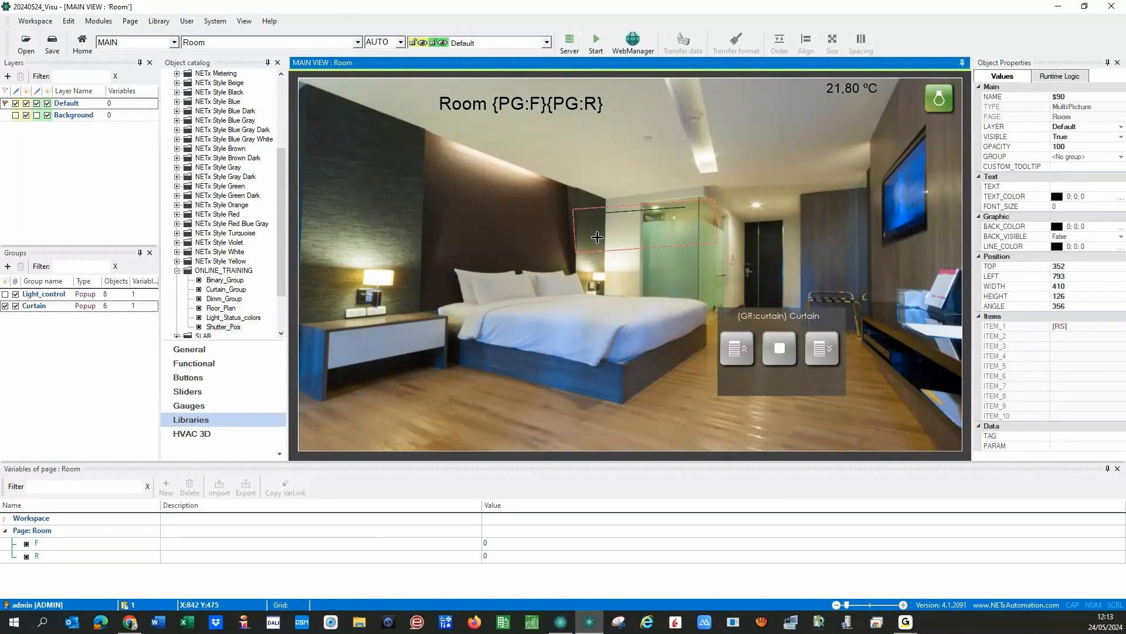
drag(640, 217, 611, 244)
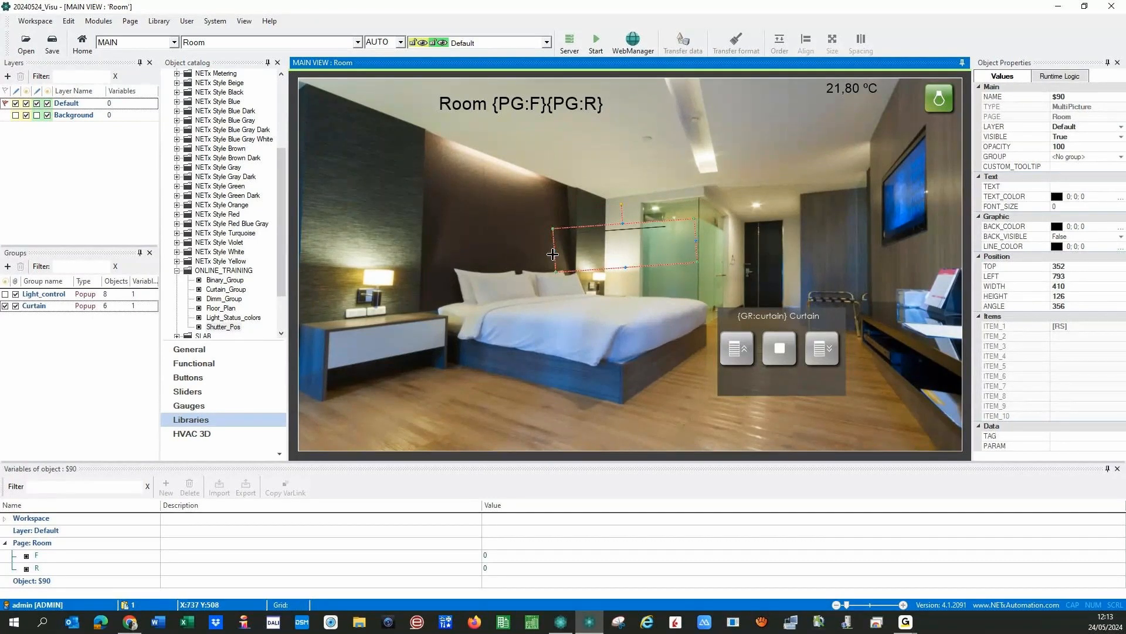
drag(622, 205, 622, 201)
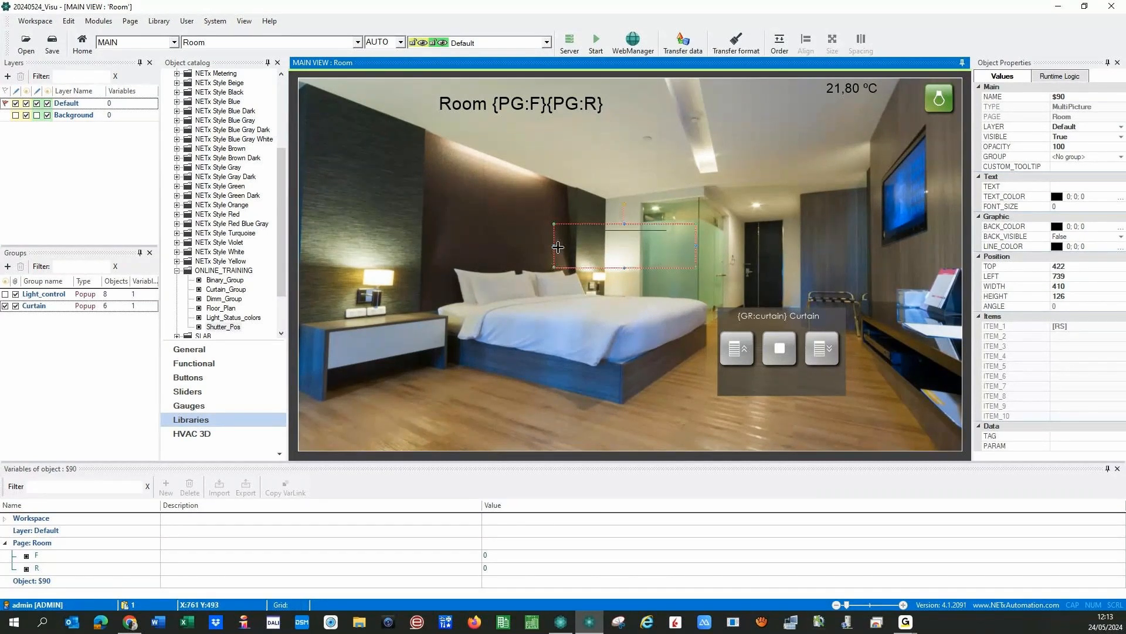
Step: Fit the shutter picture over the bathroom glass at top 400 and left 980, with width 183 and height 247
drag(558, 247, 632, 239)
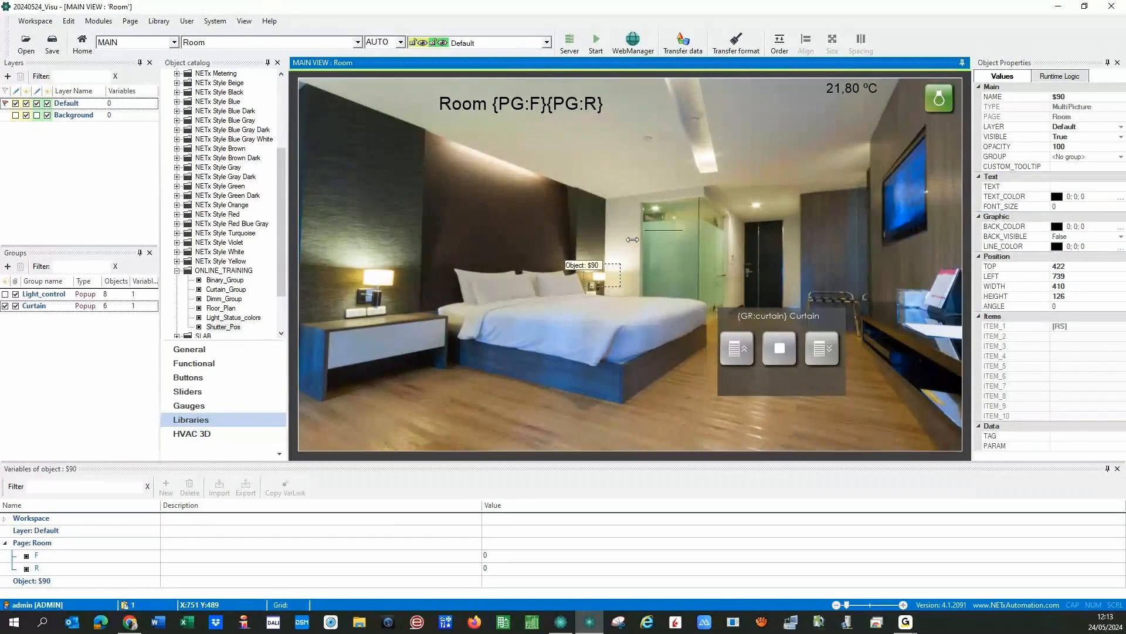
click(669, 254)
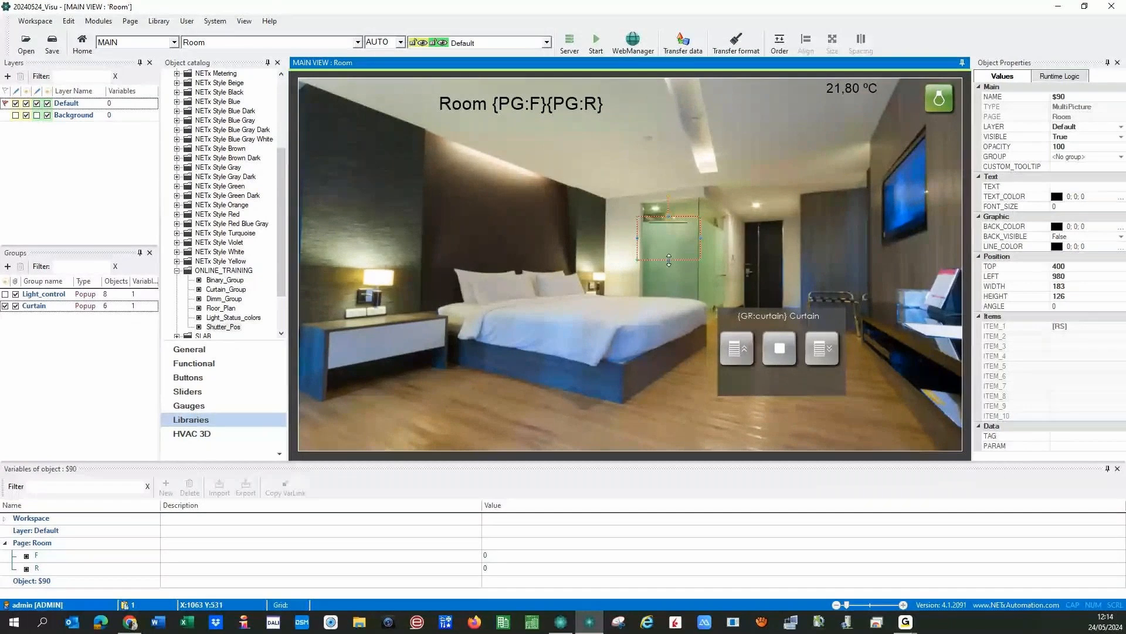
drag(669, 260, 669, 302)
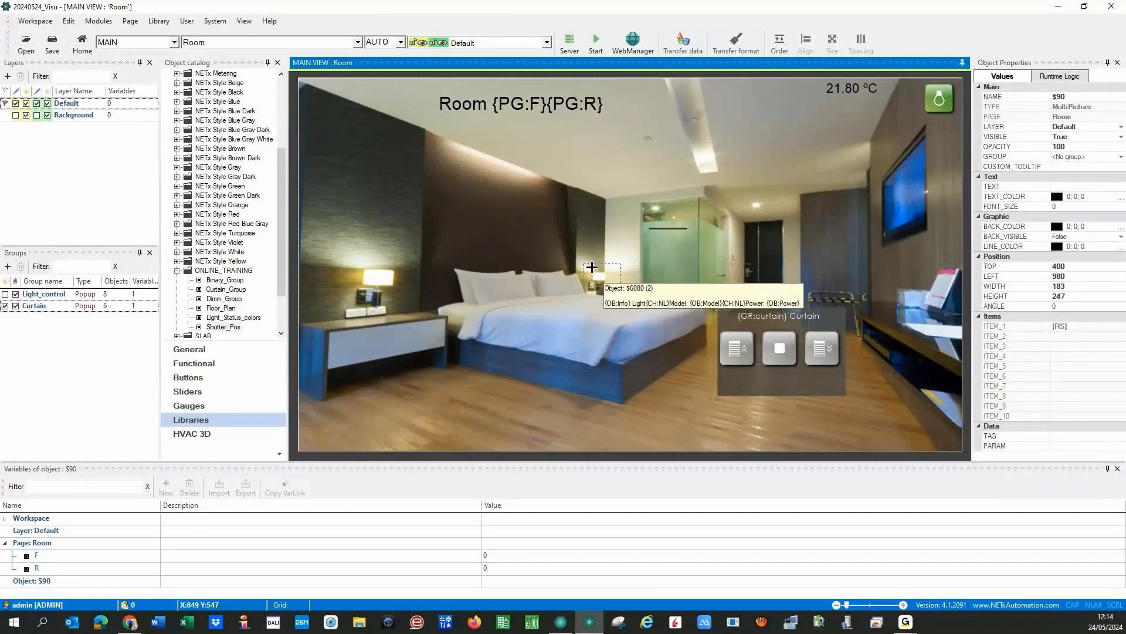
Step: Assign the Room 0101 shutter item Current Height % Curtain Bath as the shutter picture's first server item
double_click(662, 241)
click(21, 175)
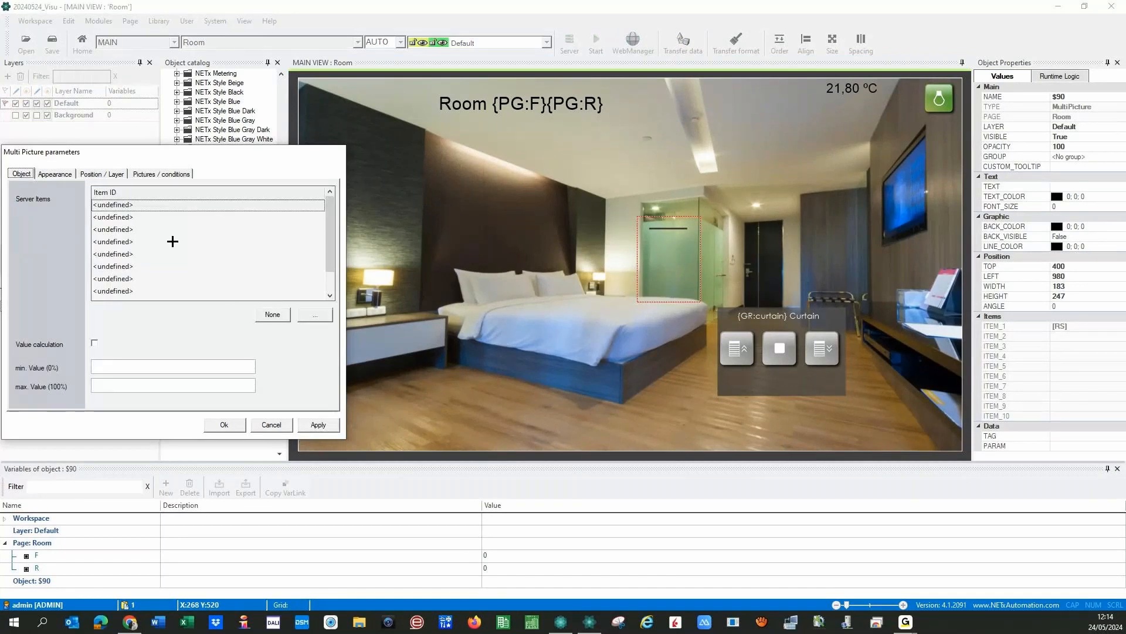
click(312, 316)
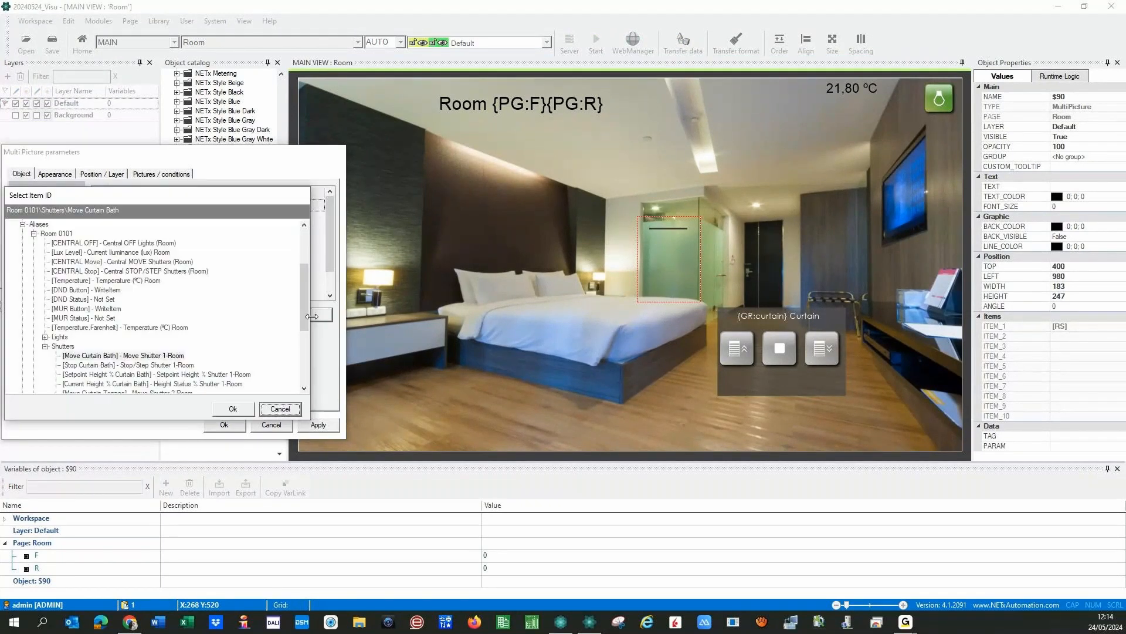
click(121, 384)
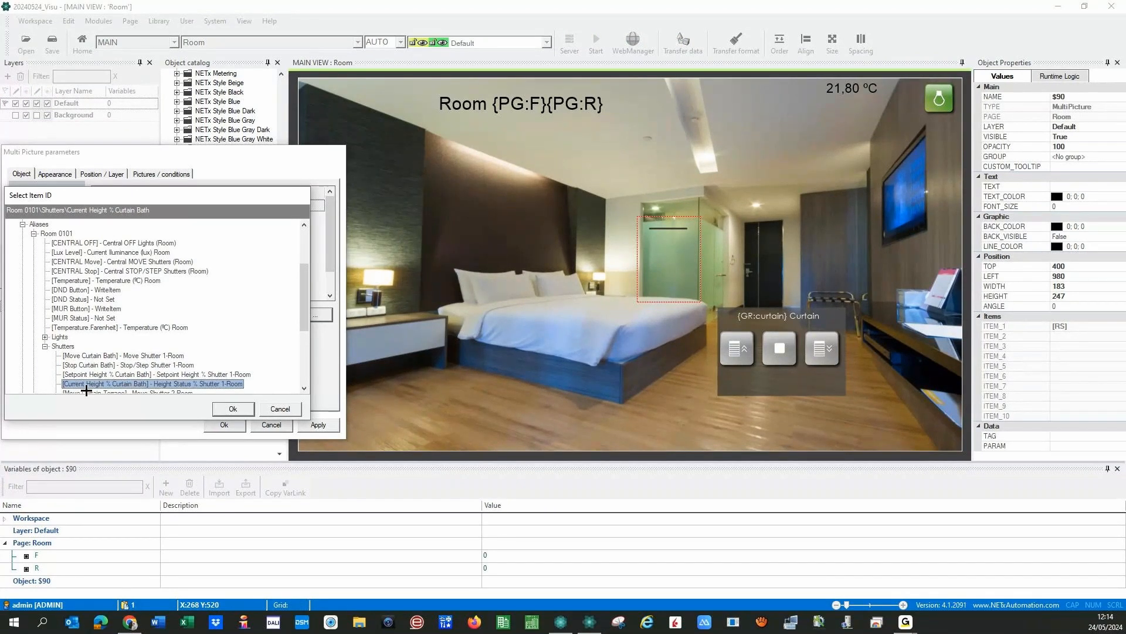
click(226, 409)
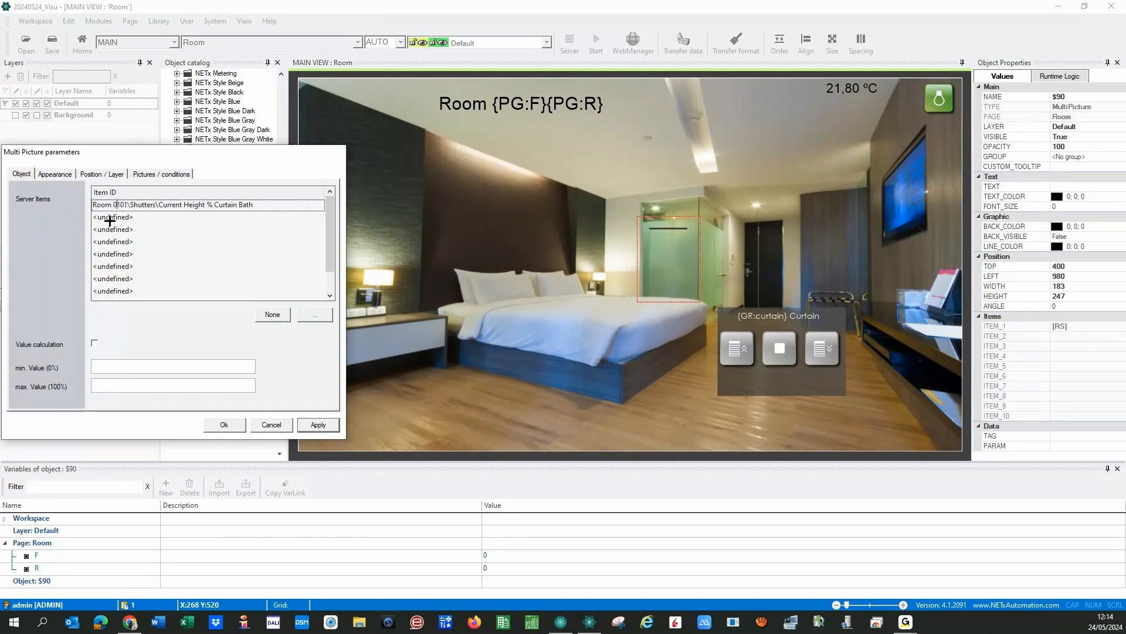
Step: Replace the room number 0101 in the shutter picture's item ID with {PG:F}{PG:R}
drag(113, 204, 128, 202)
text({P)
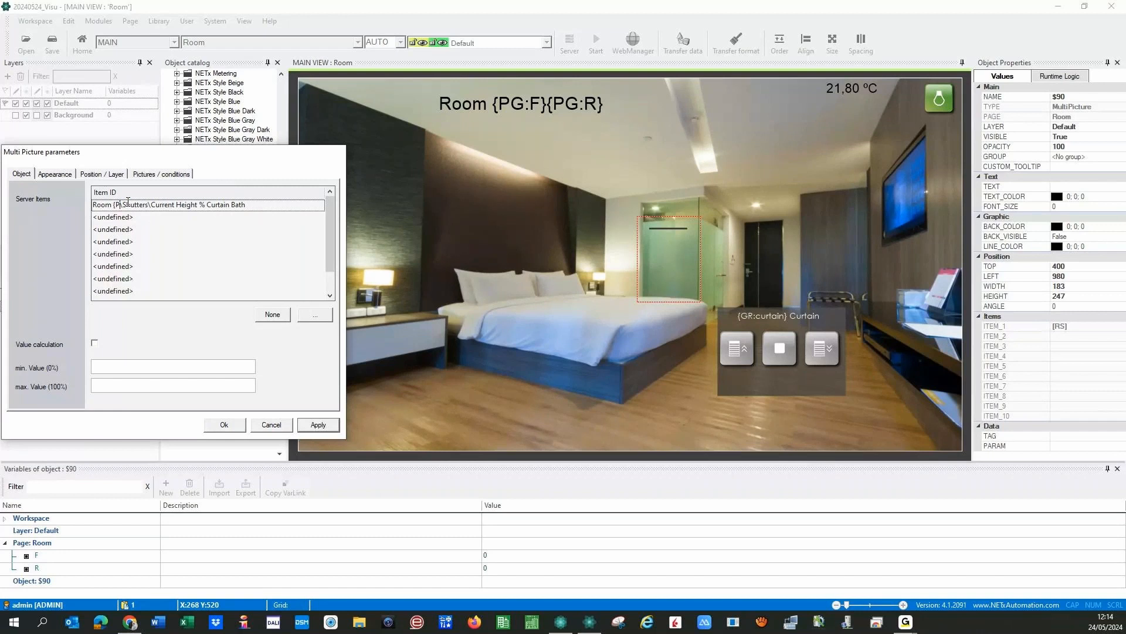
text(G:F)
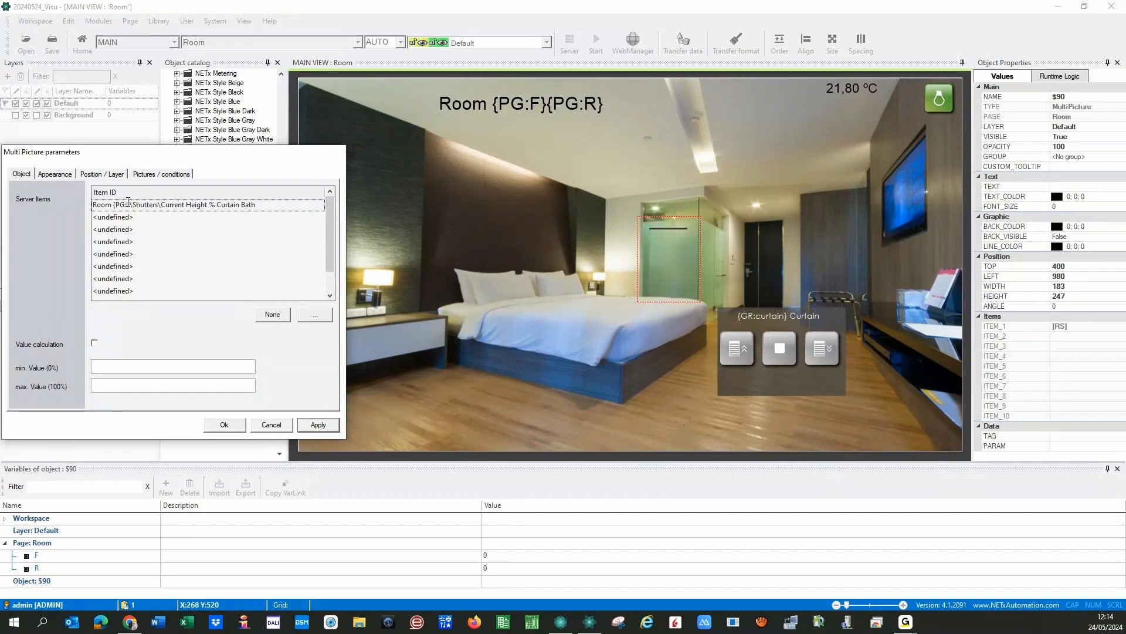
text(})
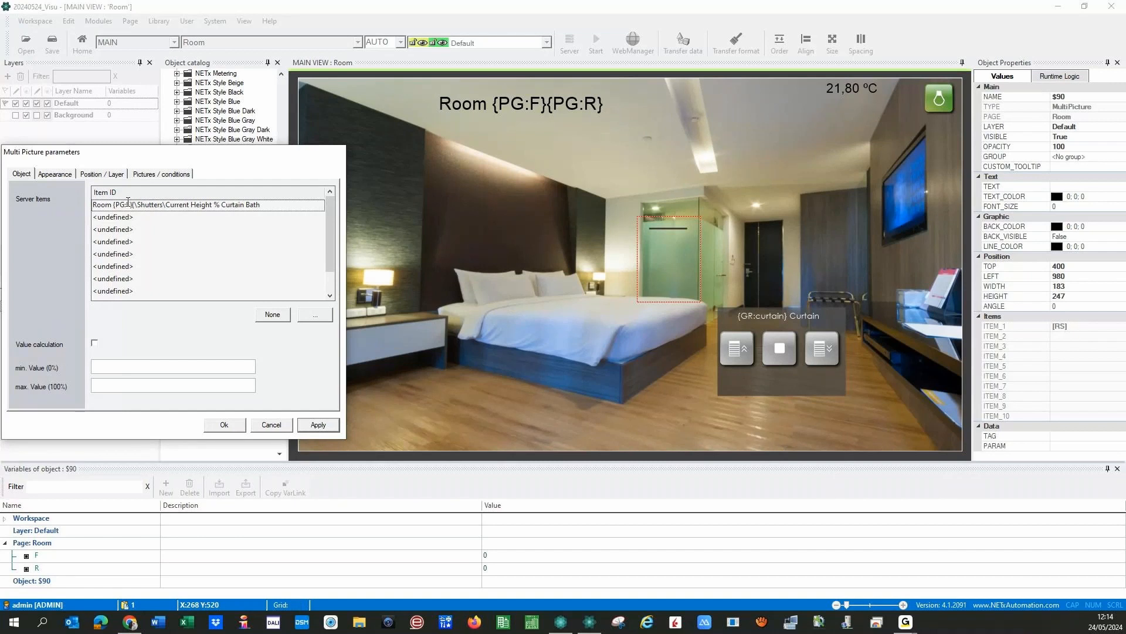
text({PG)
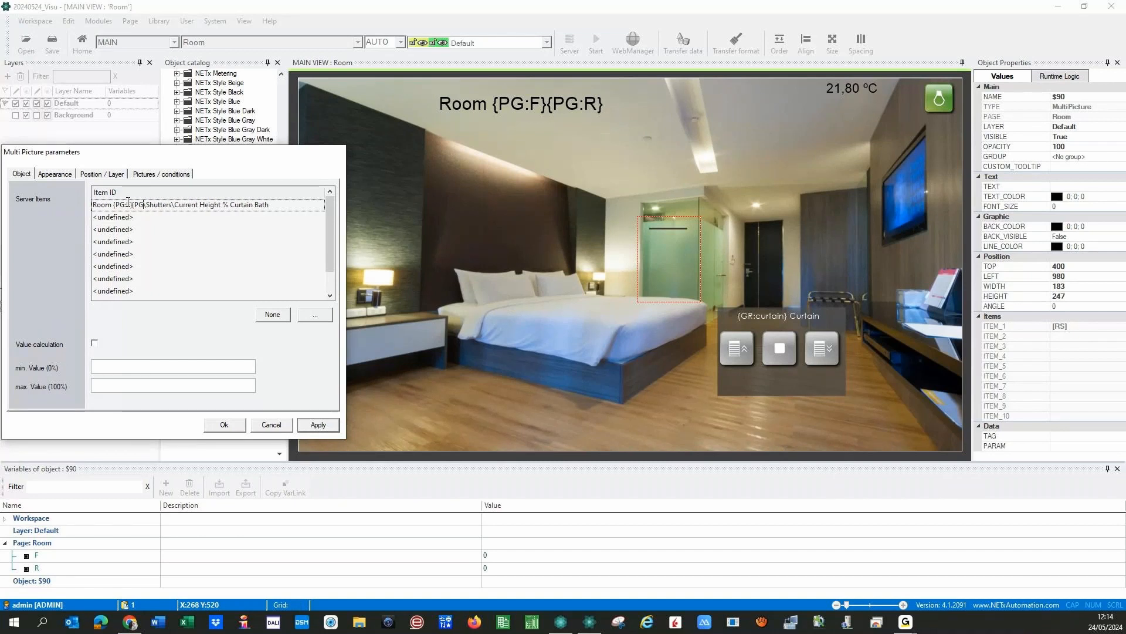
text(:R})
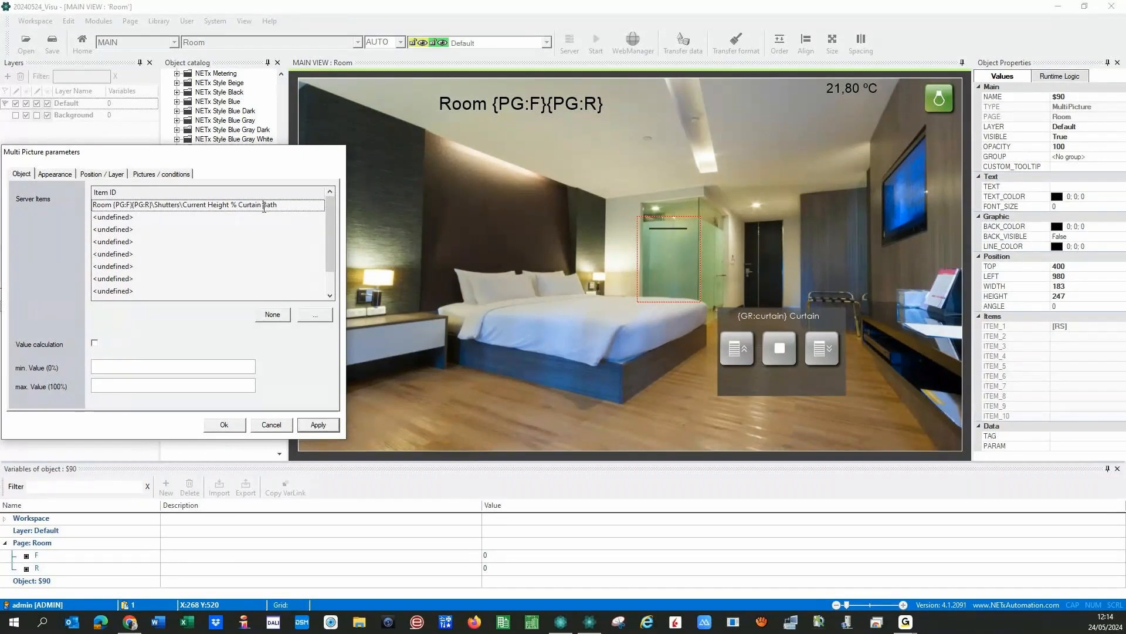
drag(263, 205, 280, 204)
click(126, 217)
click(243, 205)
drag(278, 204, 77, 213)
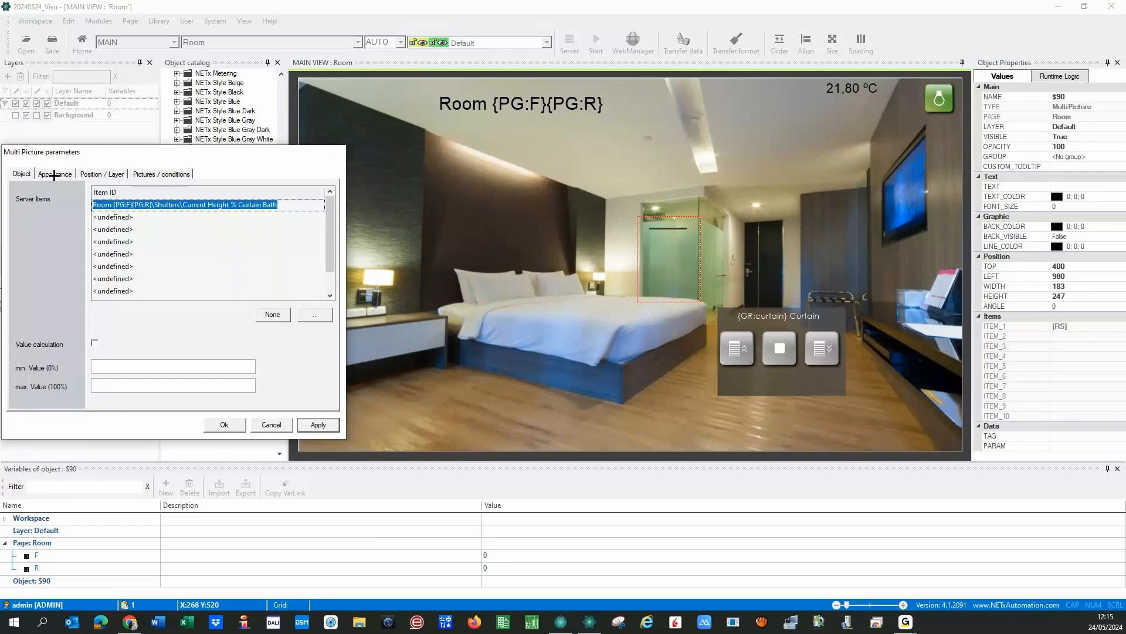
Step: Examine the shutter picture's images and their value conditions across the picture indexes from Picture 1 to Picture 13
click(102, 174)
click(153, 173)
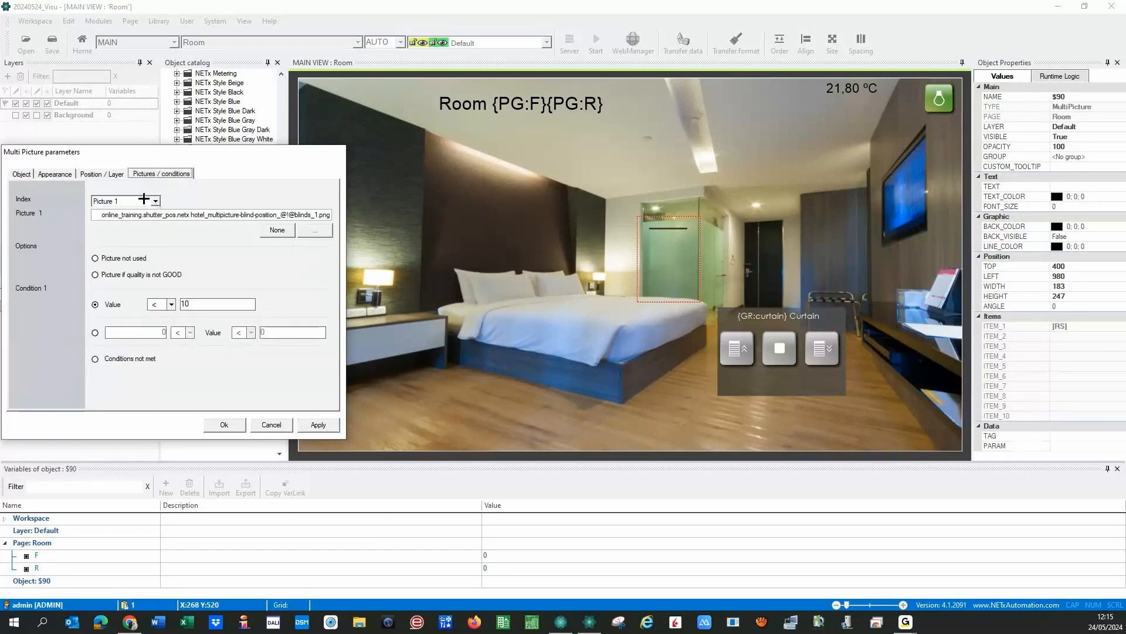
click(156, 201)
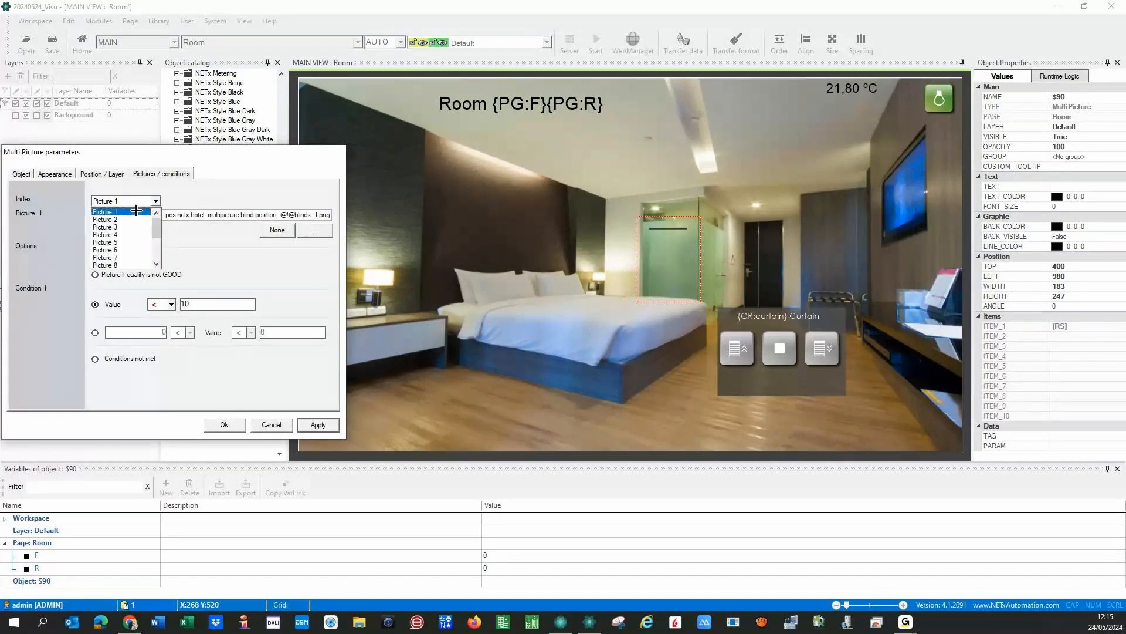
click(137, 219)
click(141, 201)
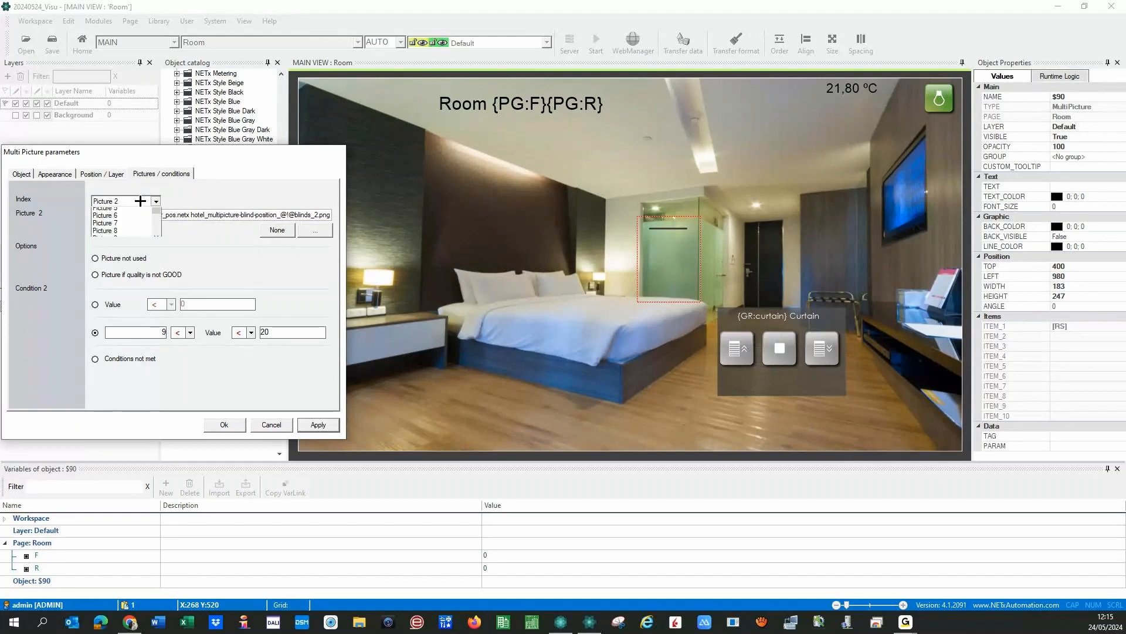
key(Down)
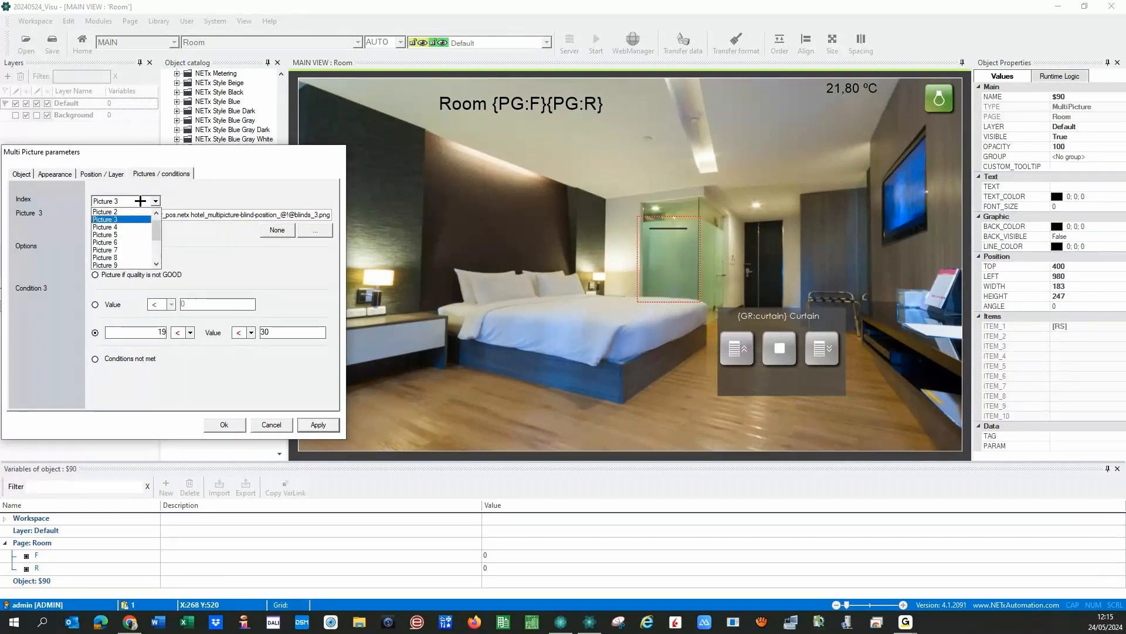
key(Down)
key(Down)
key(Down)
key(Down)
key(Down)
key(Down)
key(Down)
key(Down)
key(Down)
key(Down)
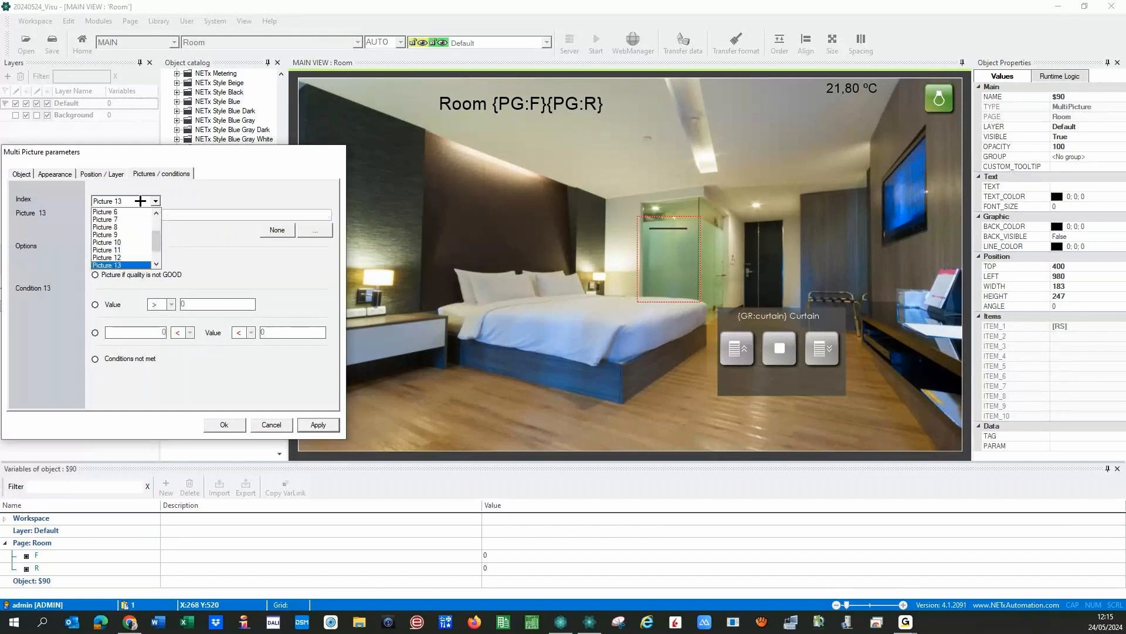
key(Up)
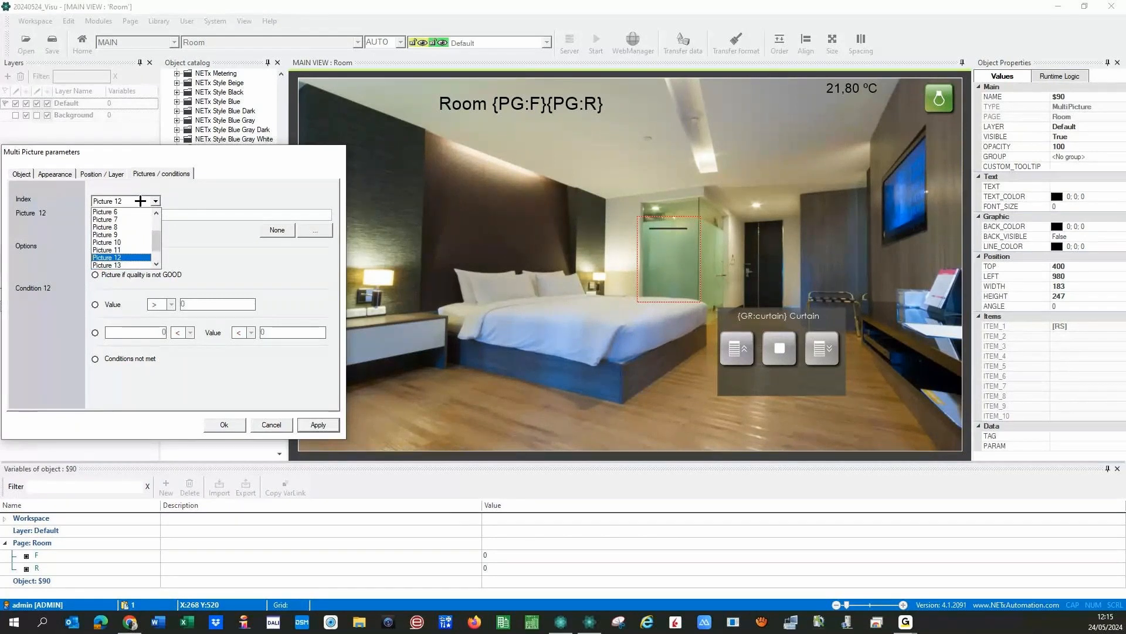
key(Up)
key(Up)
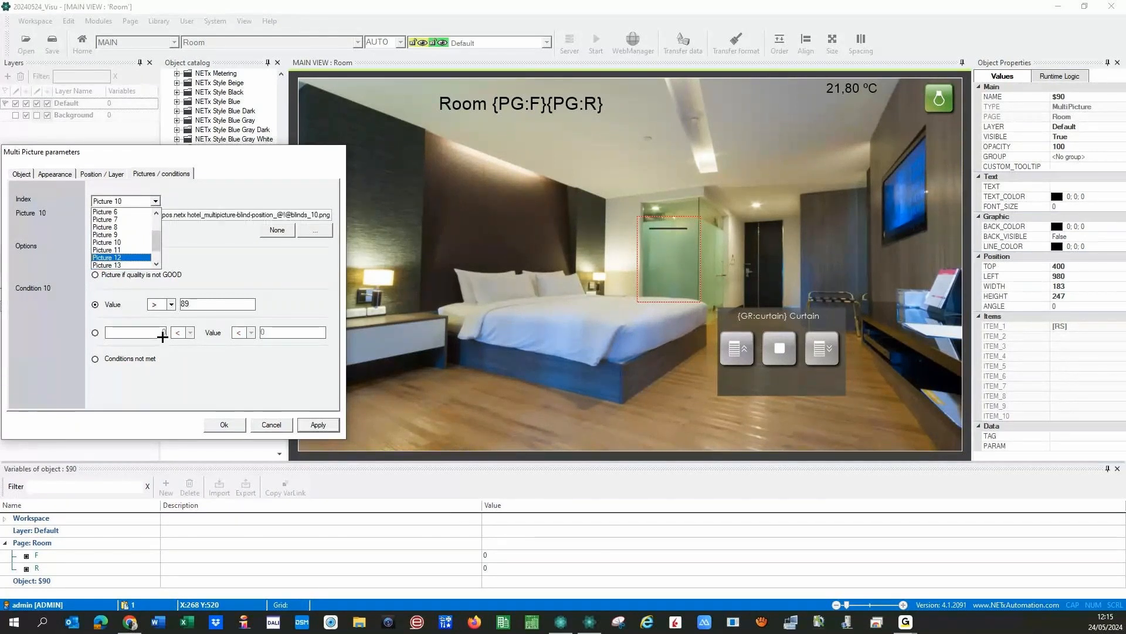
key(Down)
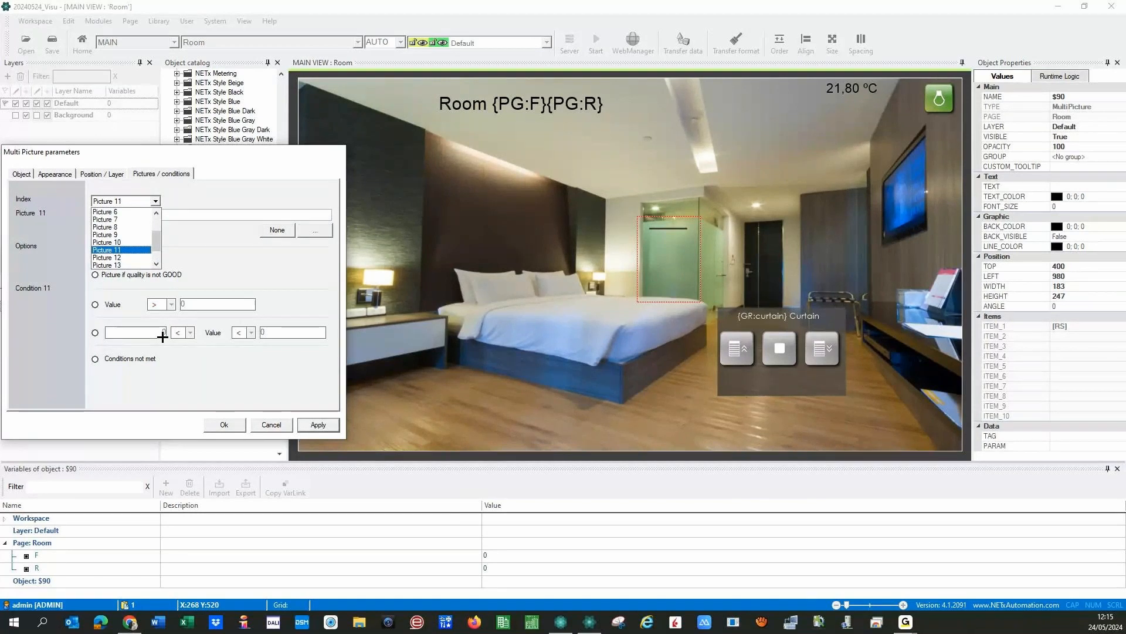
key(Up)
key(Up)
key(Up)
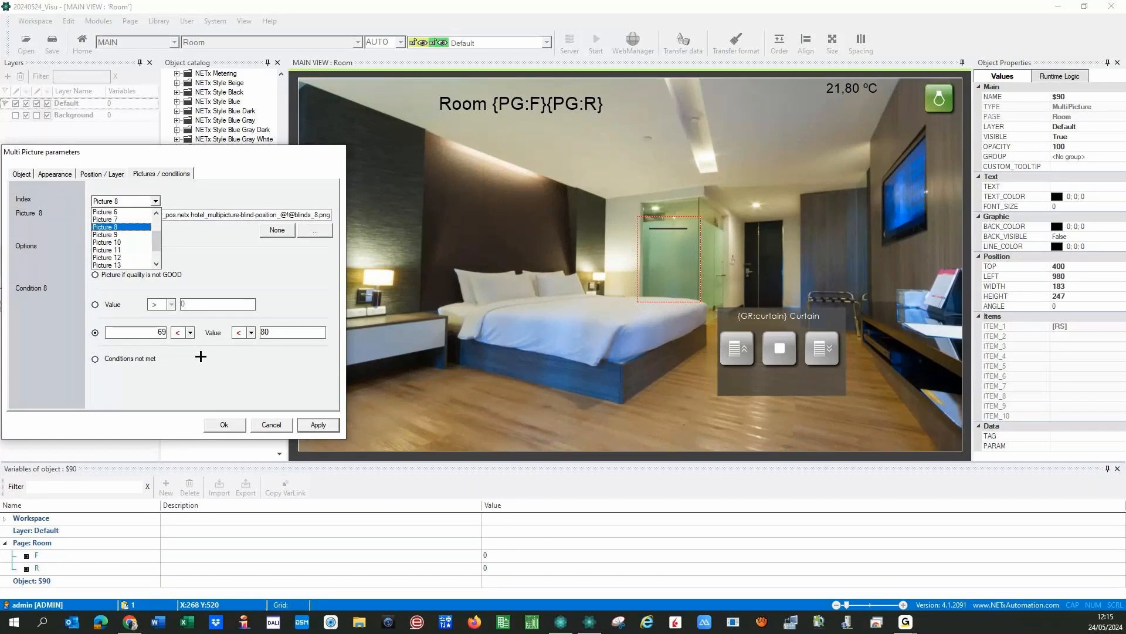
key(Up)
key(Up)
key(Up)
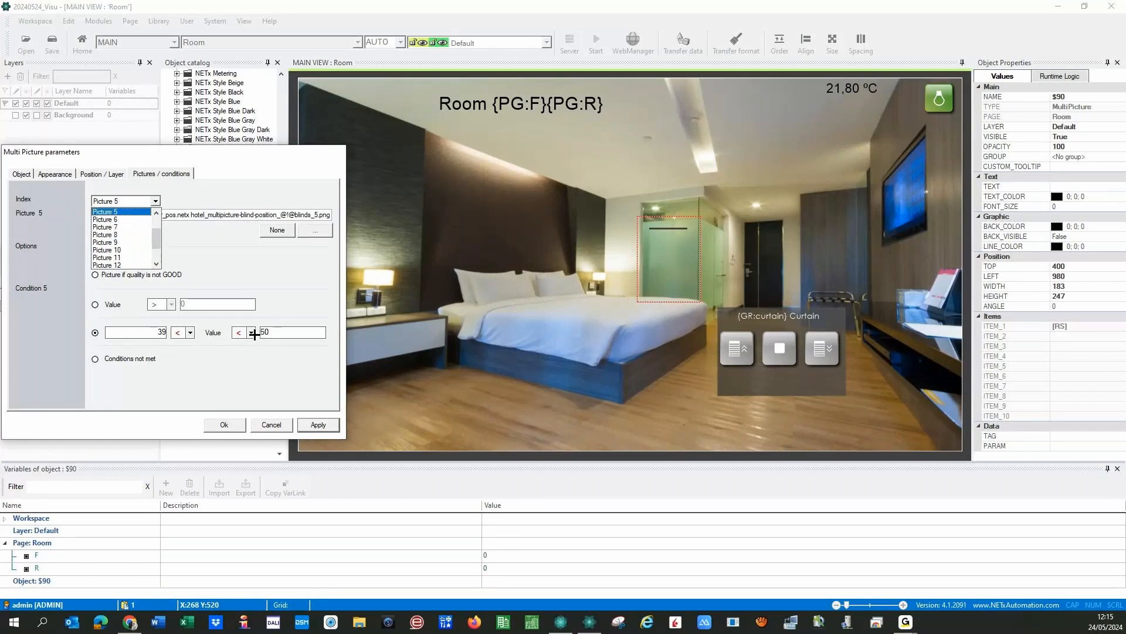
key(Up)
key(Up)
key(Up)
key(Up)
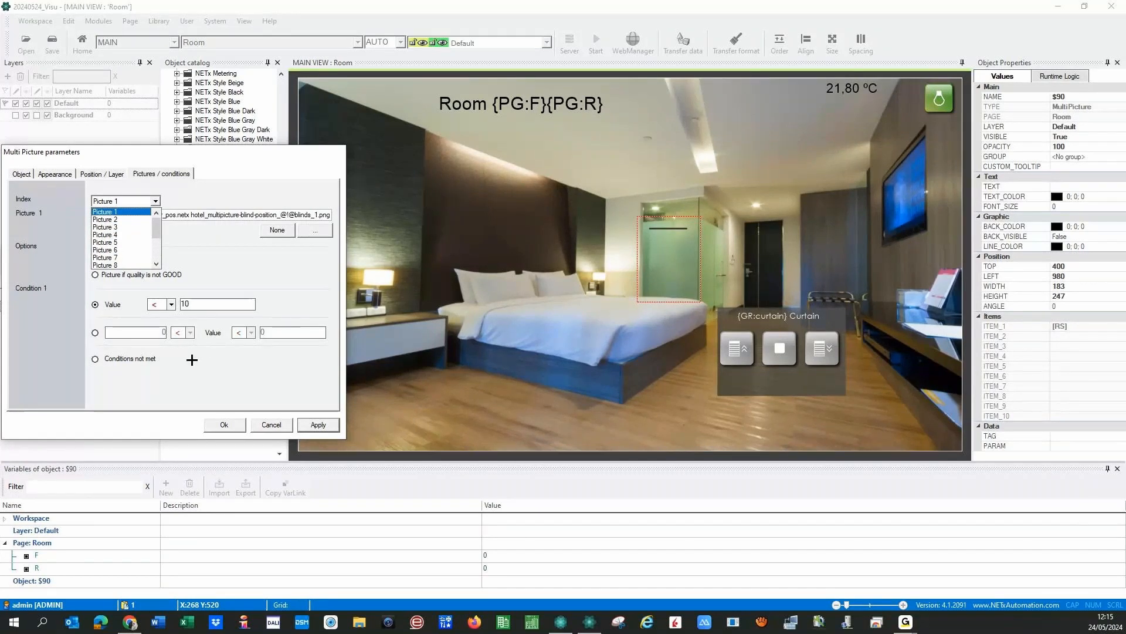
Step: Apply and accept the shutter picture's parameters and deselect the object
click(305, 427)
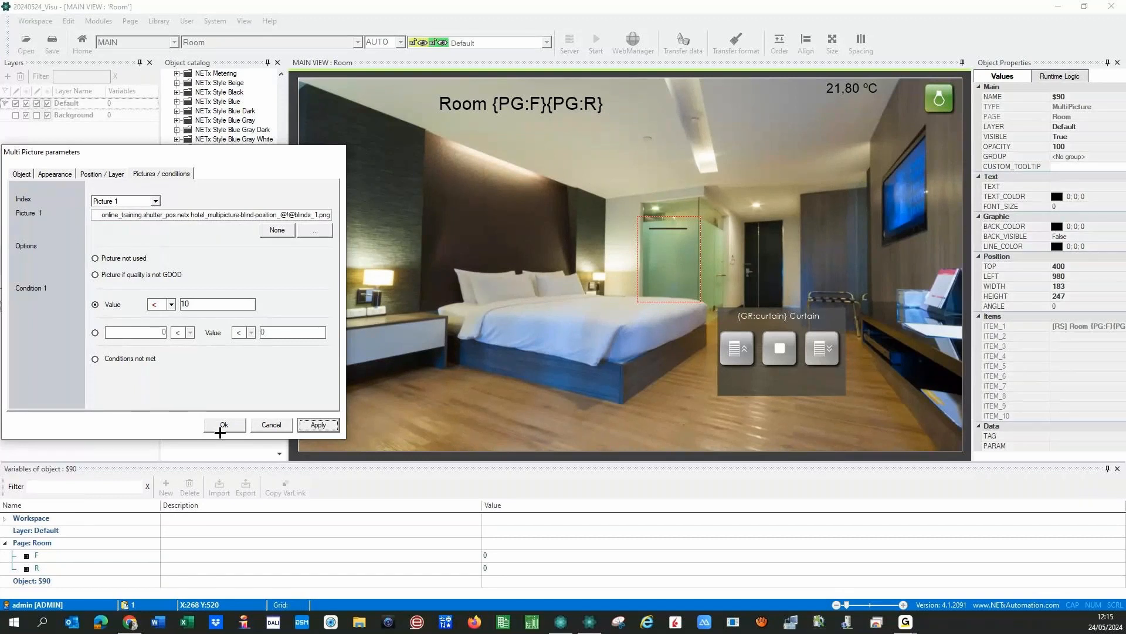
click(224, 424)
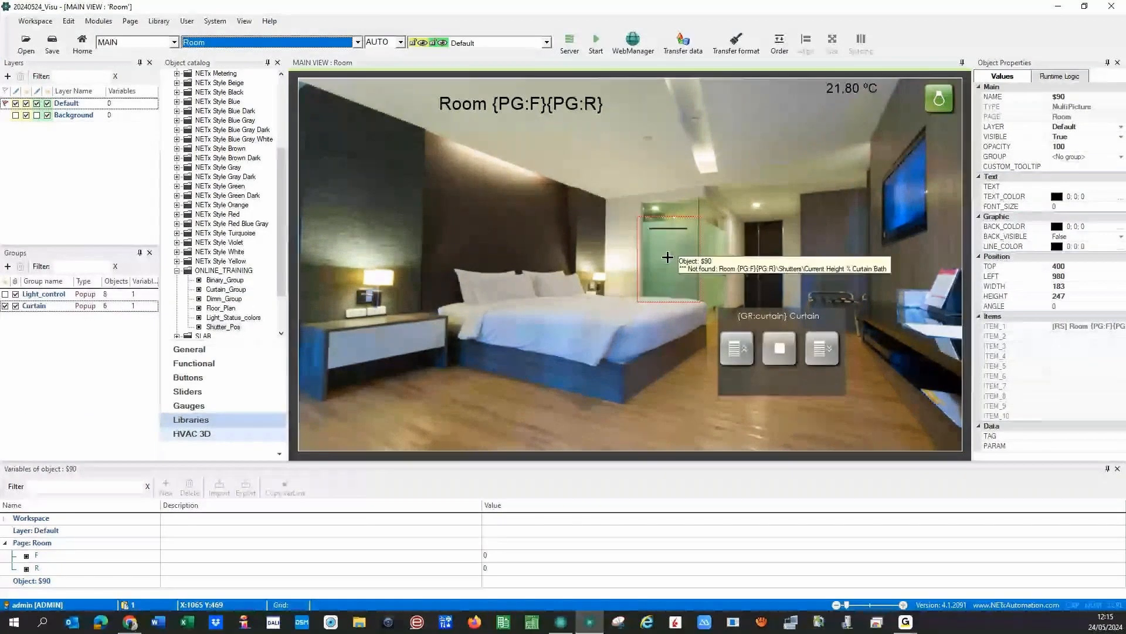
click(532, 328)
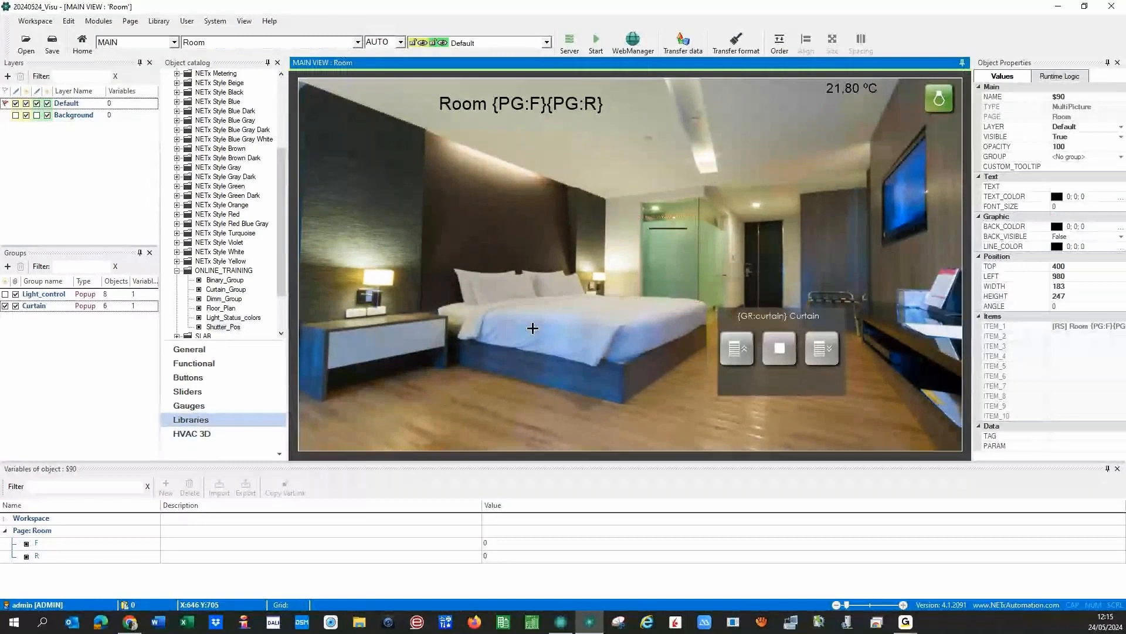
Step: Duplicate the bathroom shutter picture and place the copy over the television on the right wall, widened to 237
click(662, 266)
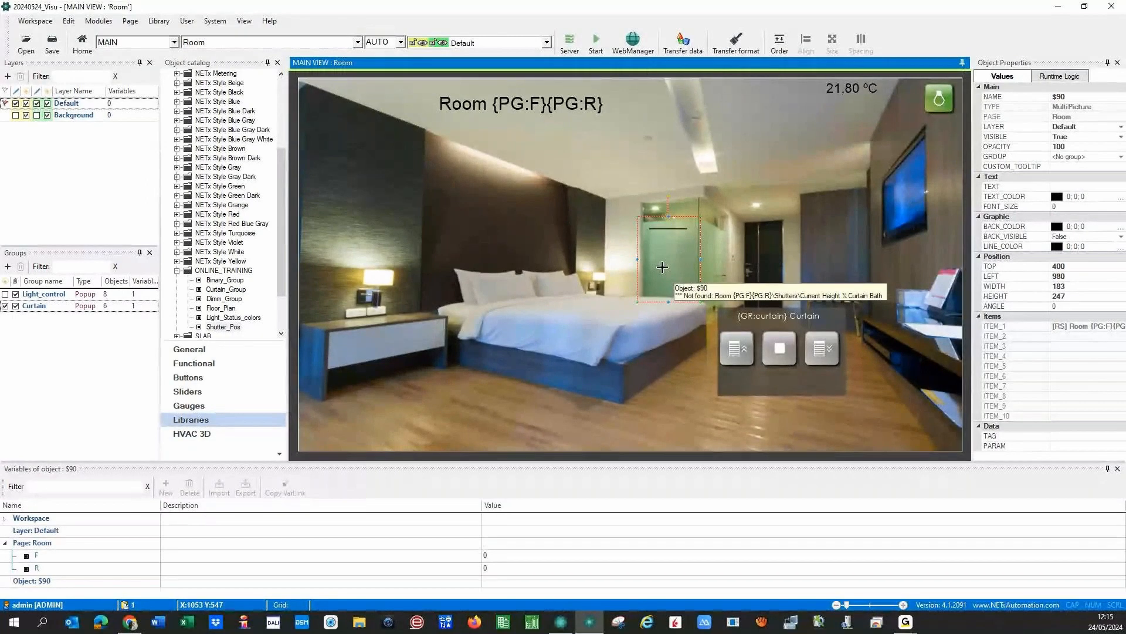
key(ctrl+c)
key(ctrl+v)
drag(662, 267, 913, 173)
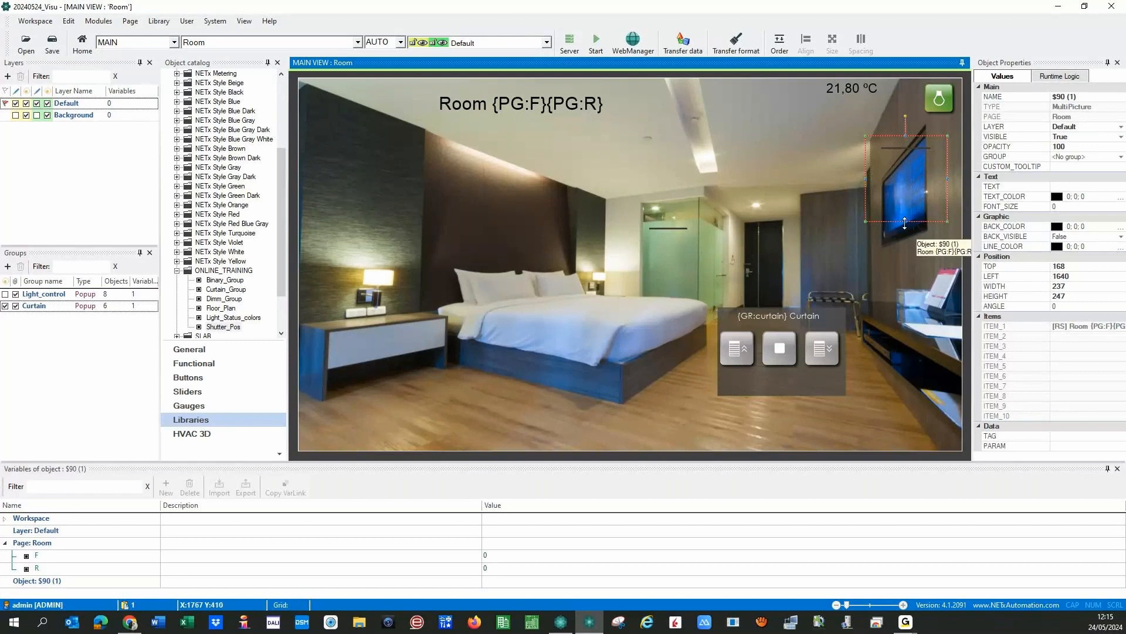
Step: Fit the copied shutter picture over the television with a height of 327, and link its item ID to Curtain Terrace instead of Curtain Bath
drag(906, 222, 902, 249)
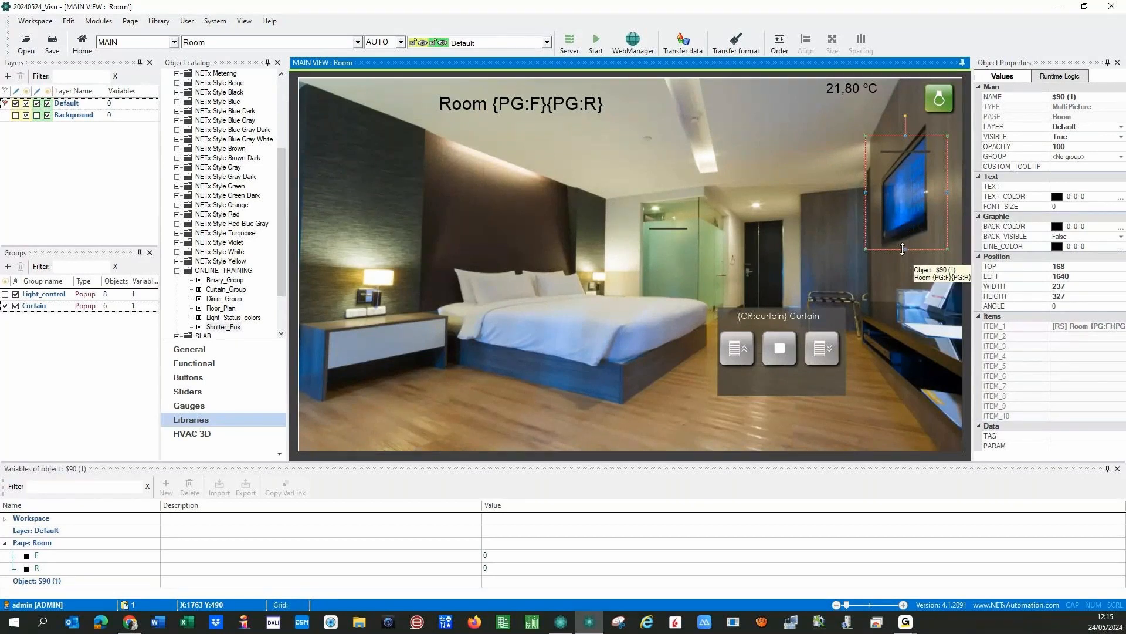
drag(891, 203, 891, 191)
double_click(891, 192)
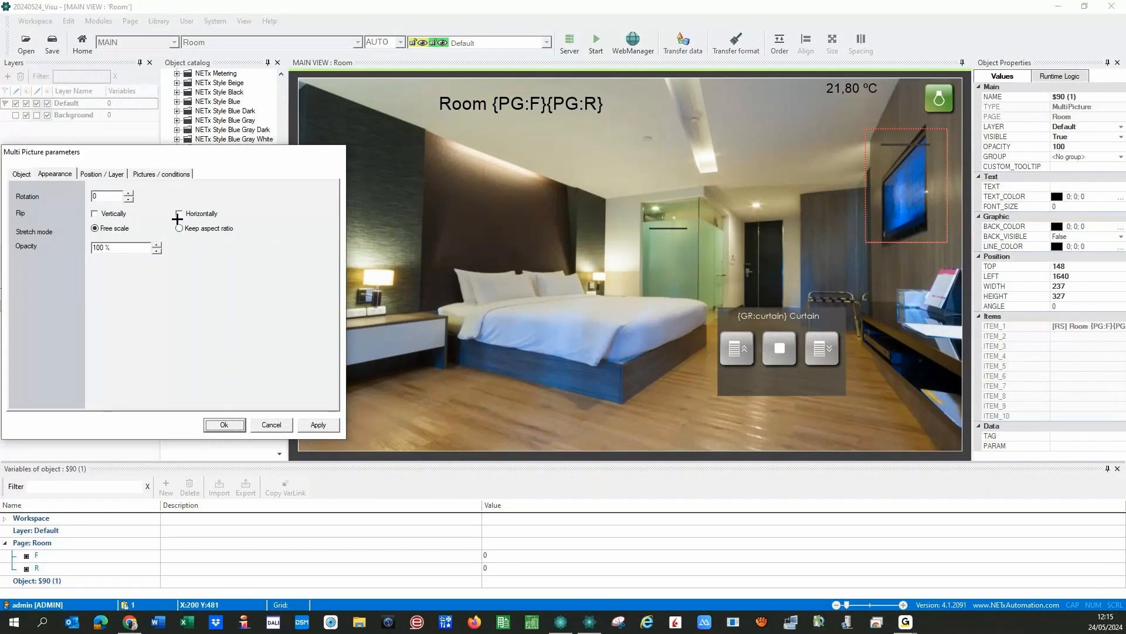
click(22, 174)
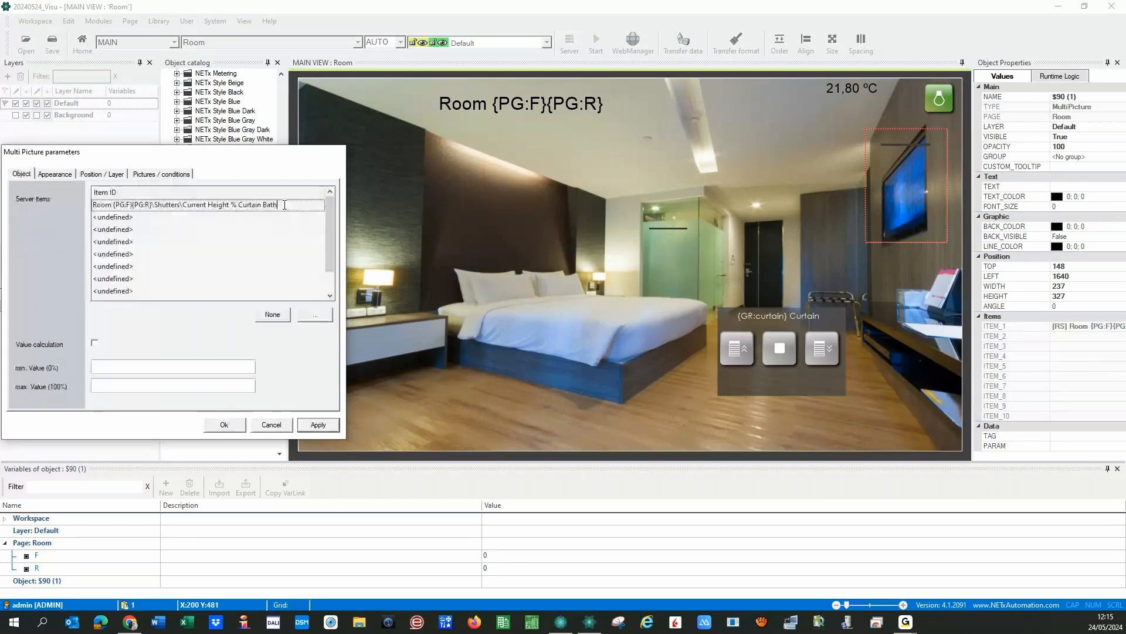
key(BackSpace)
key(BackSpace)
key(BackSpace)
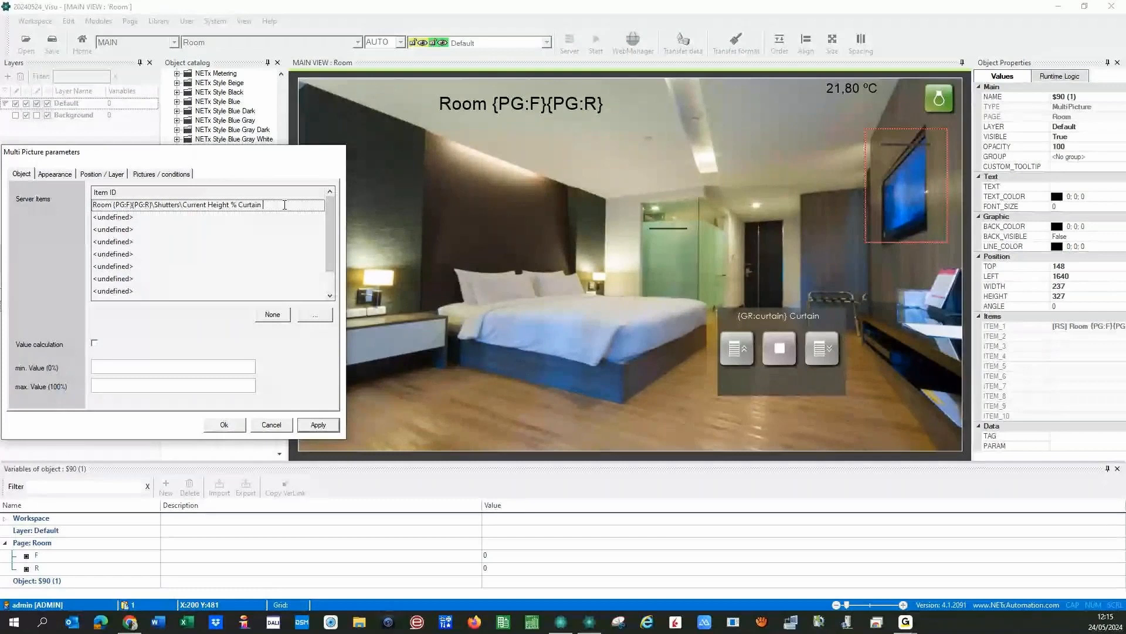
text(Terrace)
click(233, 425)
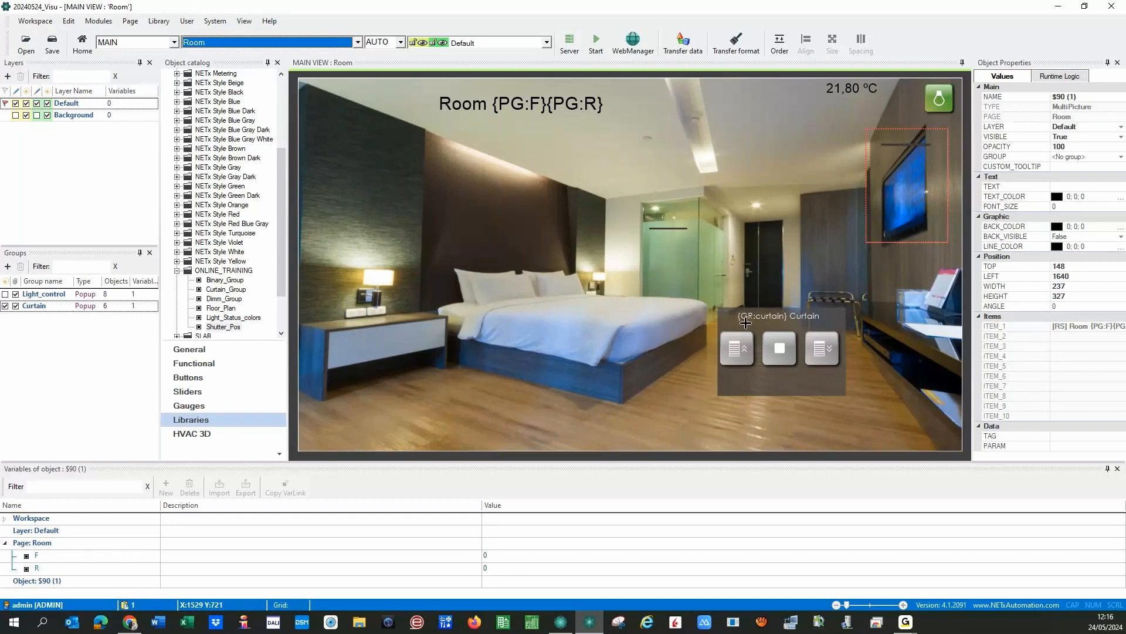
Step: Place a general button on the dark wall above the bedside lamp, sized about 285 by 58
click(776, 374)
click(203, 349)
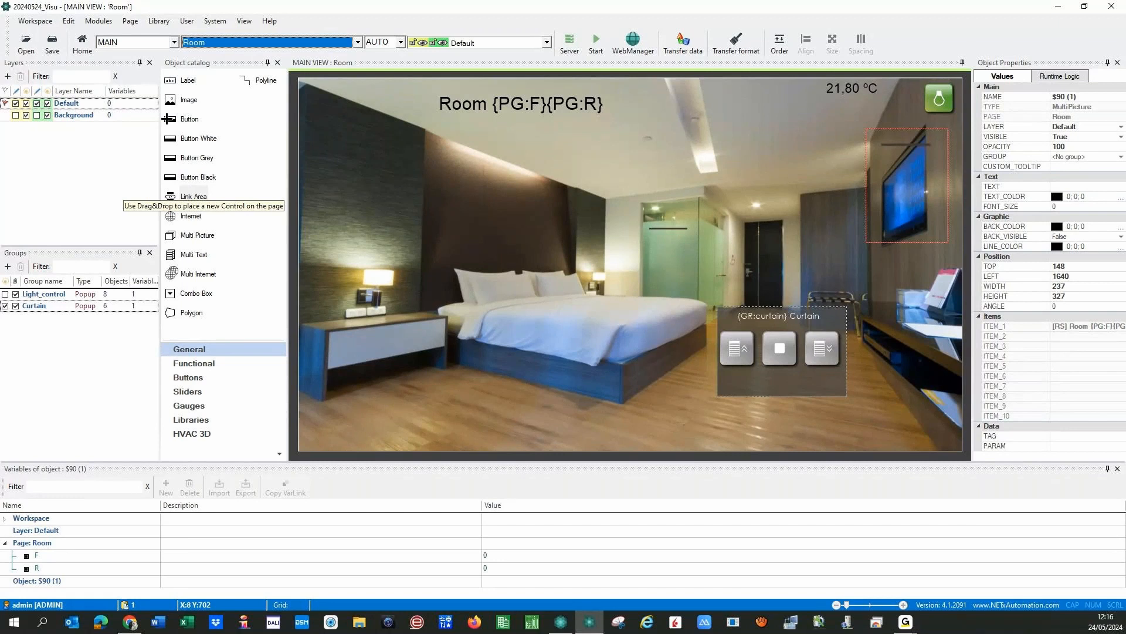
drag(170, 119, 406, 190)
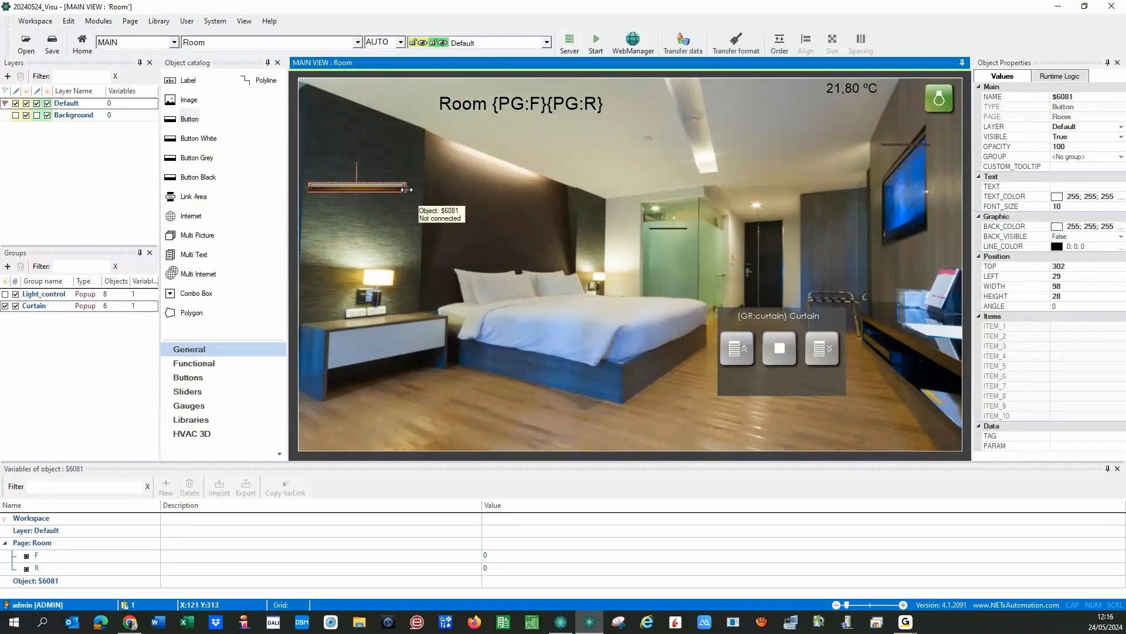
click(356, 192)
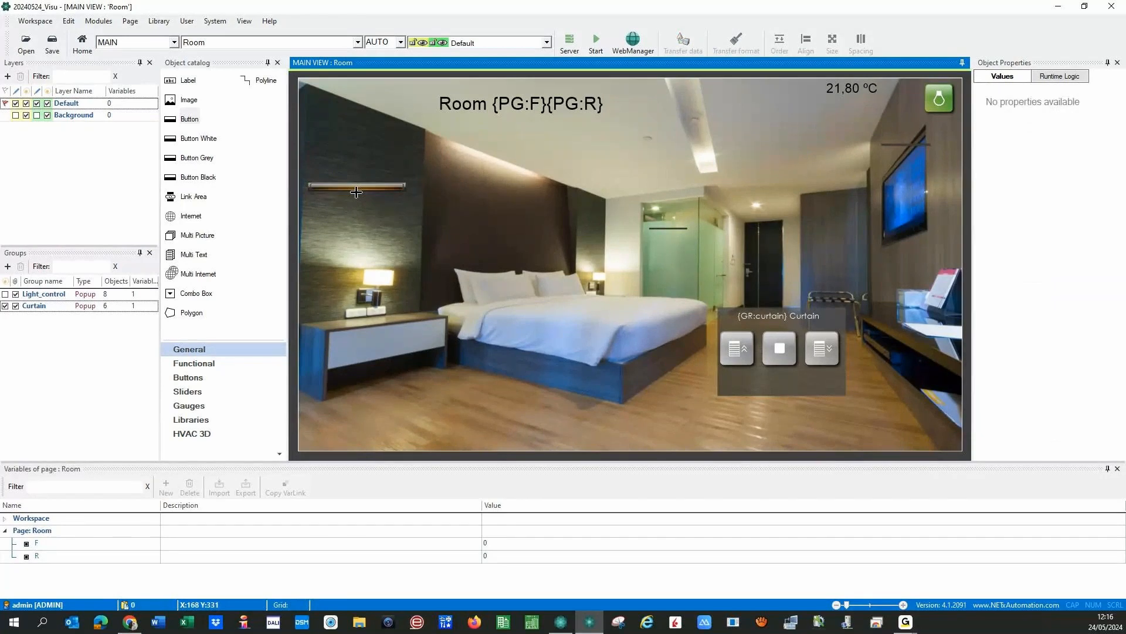
drag(356, 192, 357, 203)
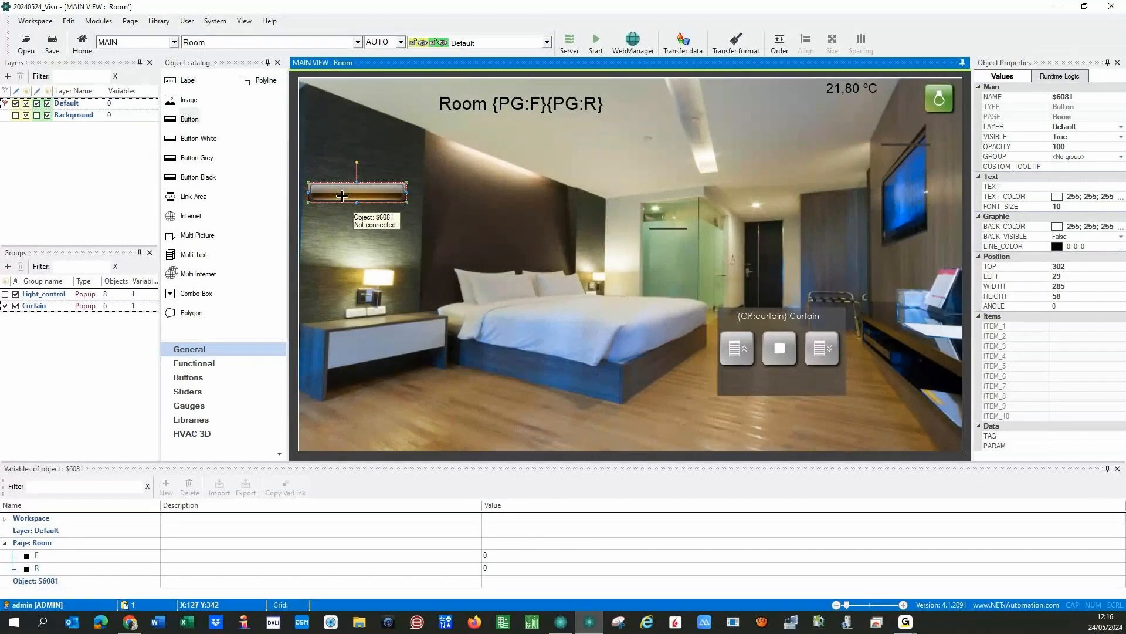
Step: Set the new button's opacity to 0 % and make its transparent area clickable, without using a transparency color
double_click(342, 196)
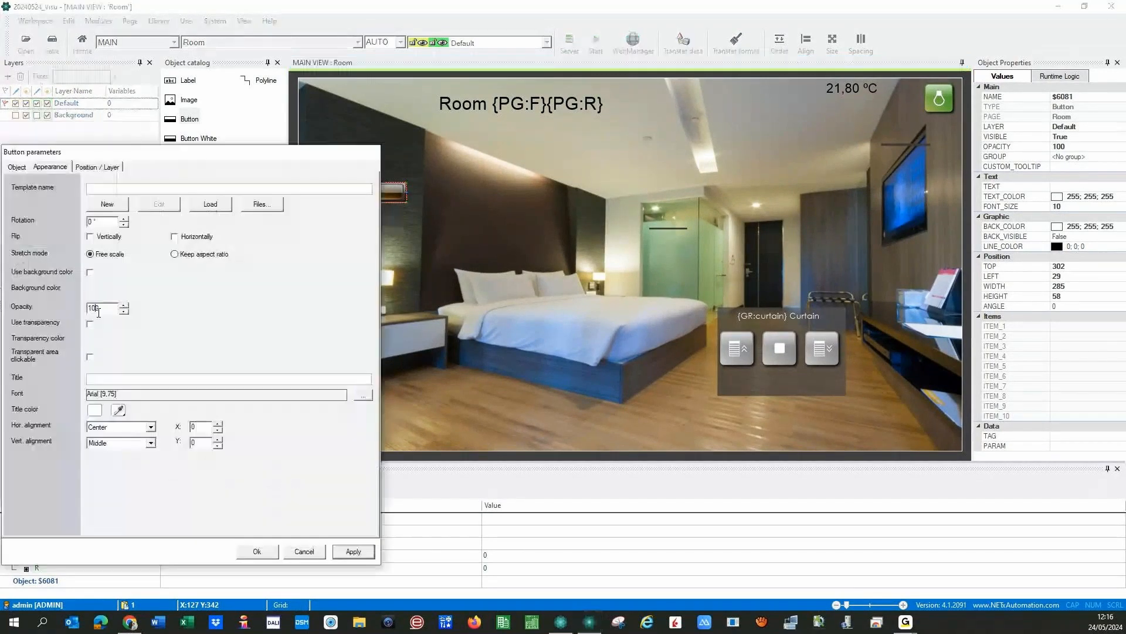
key(BackSpace)
key(BackSpace)
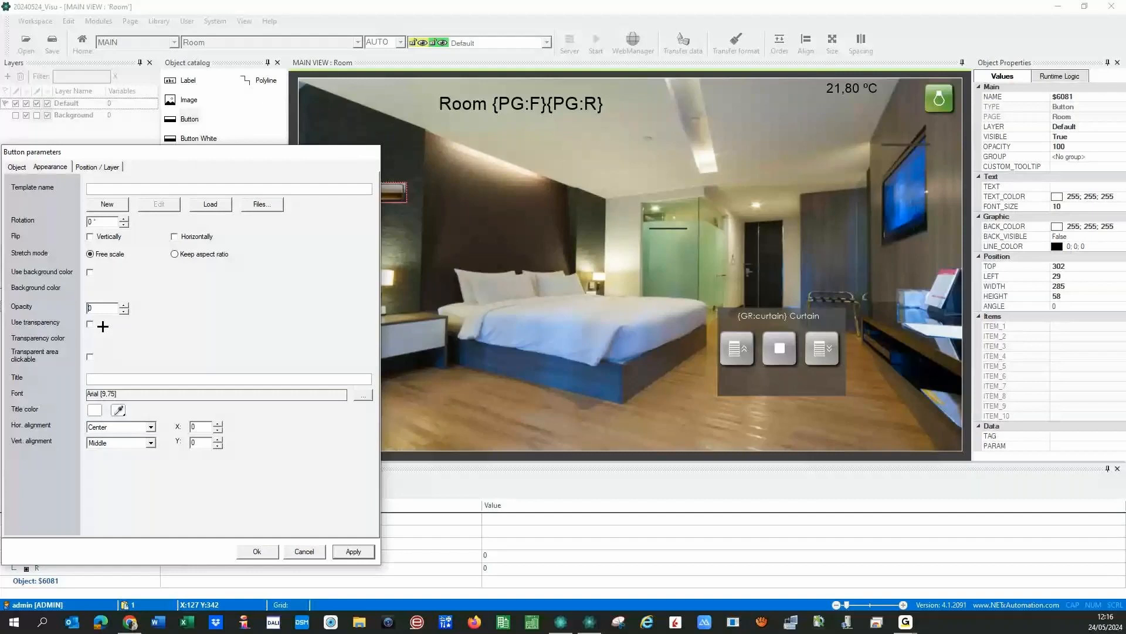
click(90, 324)
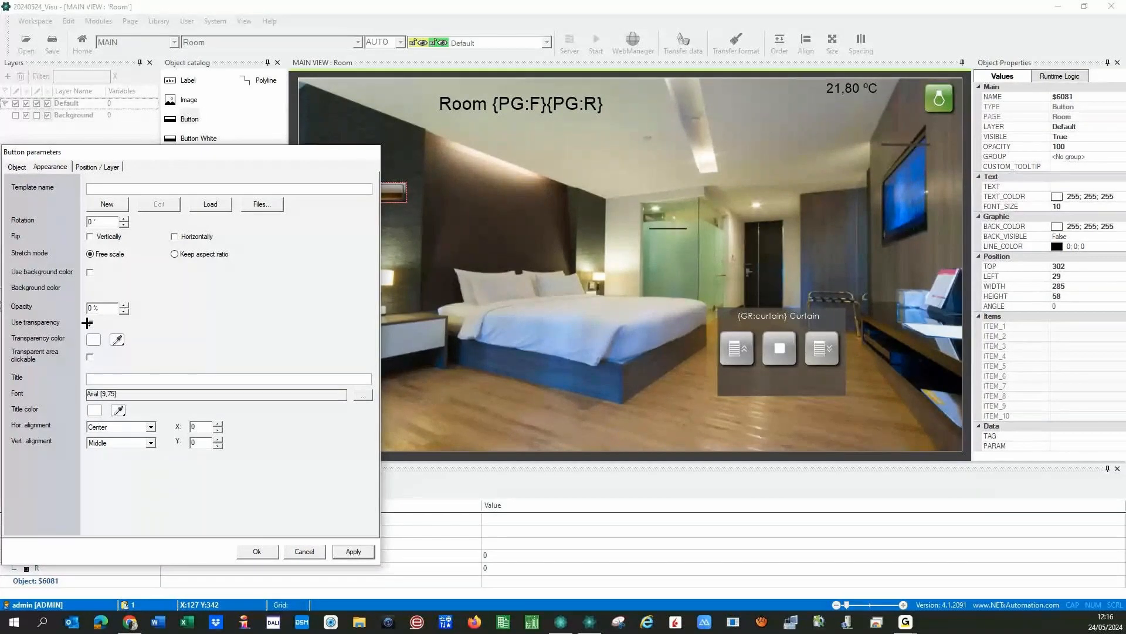
click(88, 323)
click(89, 356)
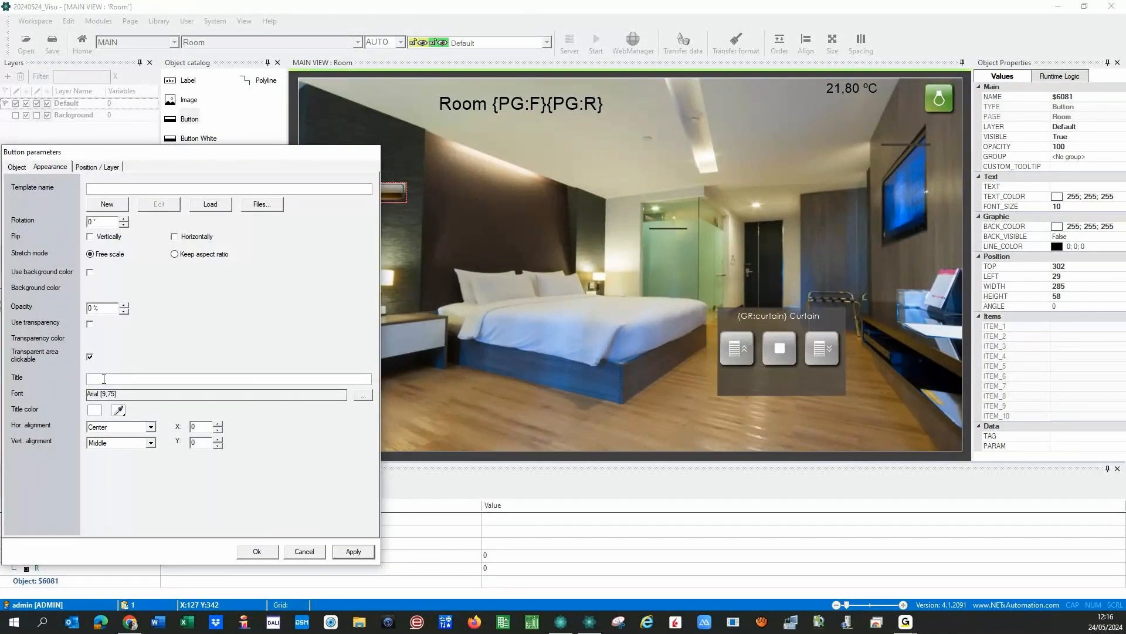
Step: Title the button Bath Curtain
text(ntrol Bath Curtain)
click(113, 380)
key(BackSpace)
key(BackSpace)
key(BackSpace)
key(BackSpace)
key(BackSpace)
key(BackSpace)
key(BackSpace)
key(BackSpace)
Step: Set the button's title font size to 22 and apply the appearance settings
click(361, 398)
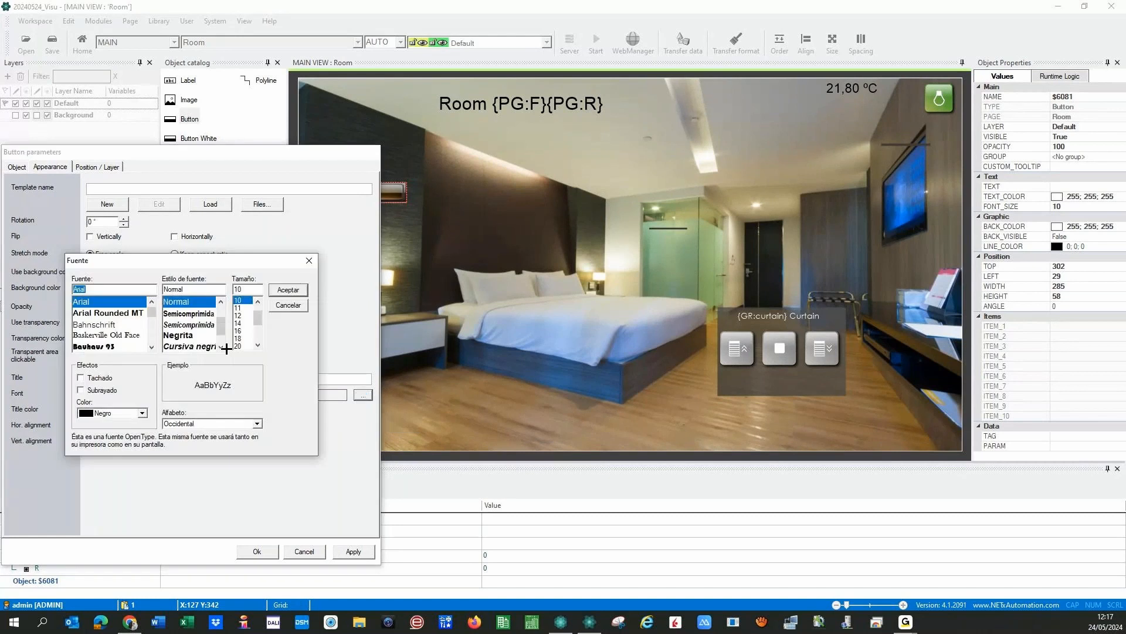
click(242, 346)
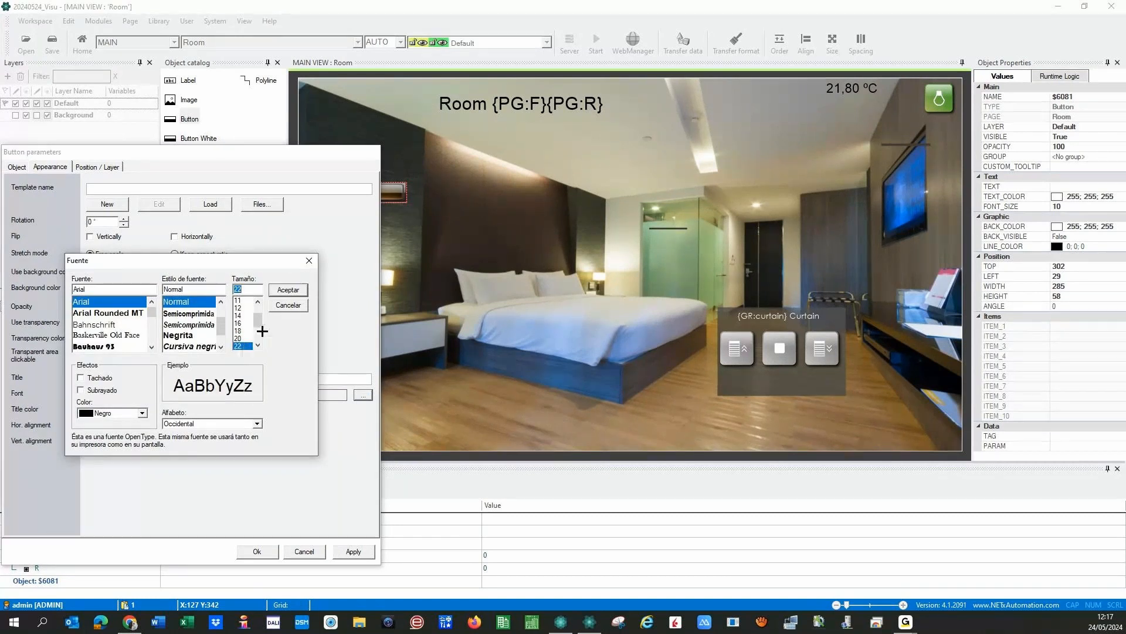
click(288, 289)
click(352, 551)
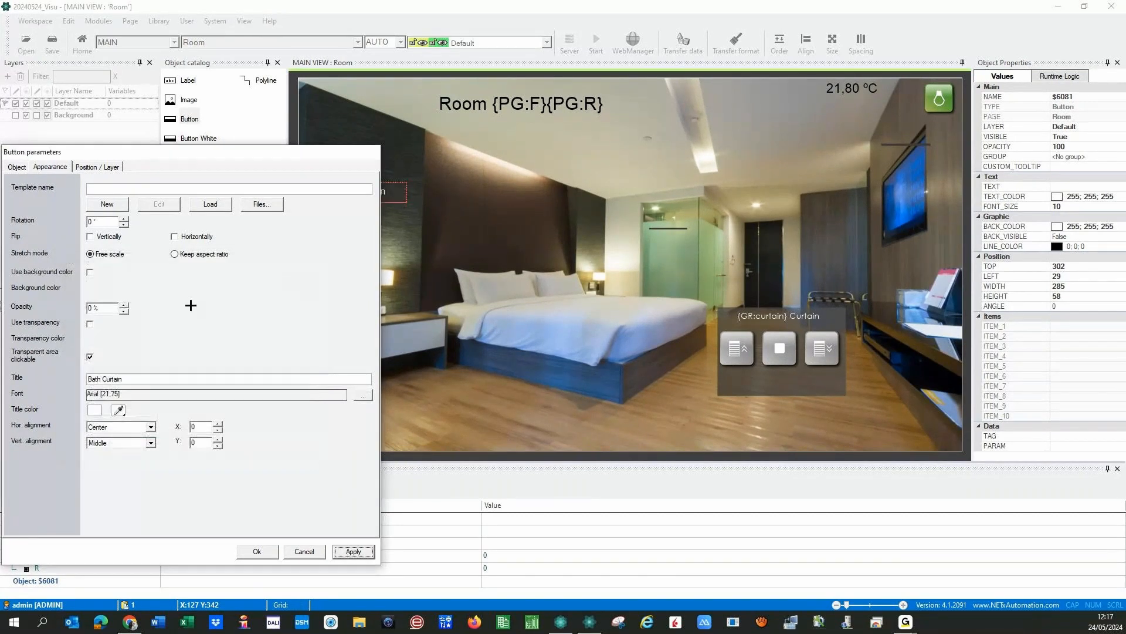
Step: Set the Bath Curtain button's function to Change group visibility for the Curtain group
mouse_move(163, 152)
mouse_down()
mouse_move(284, 251)
mouse_move(307, 234)
mouse_move(302, 226)
mouse_move(572, 145)
mouse_up()
click(468, 159)
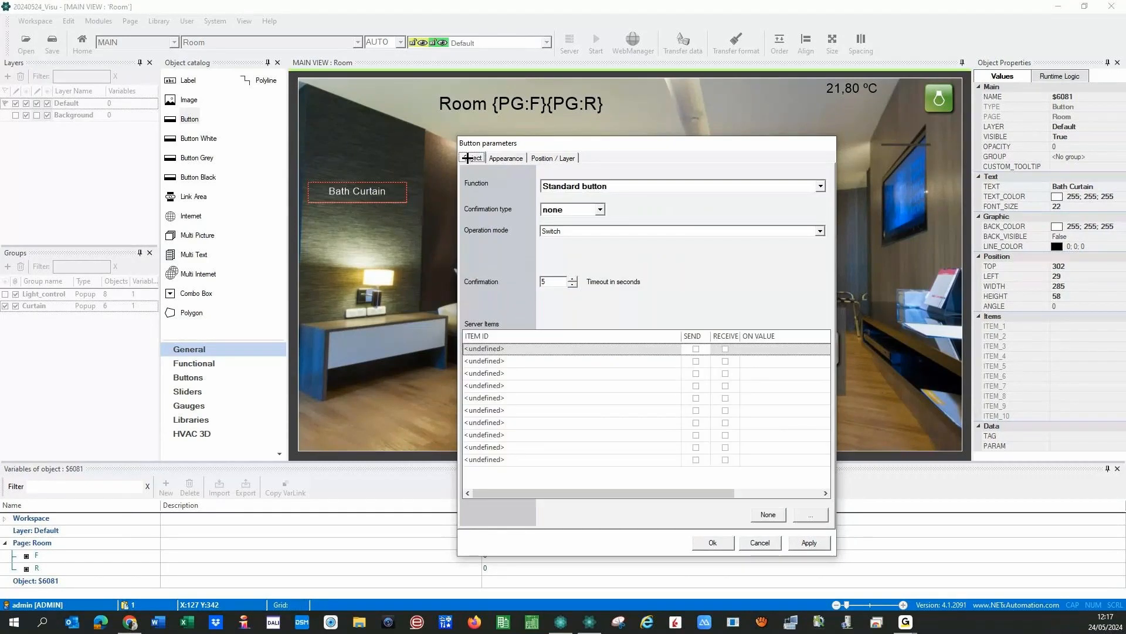
click(586, 185)
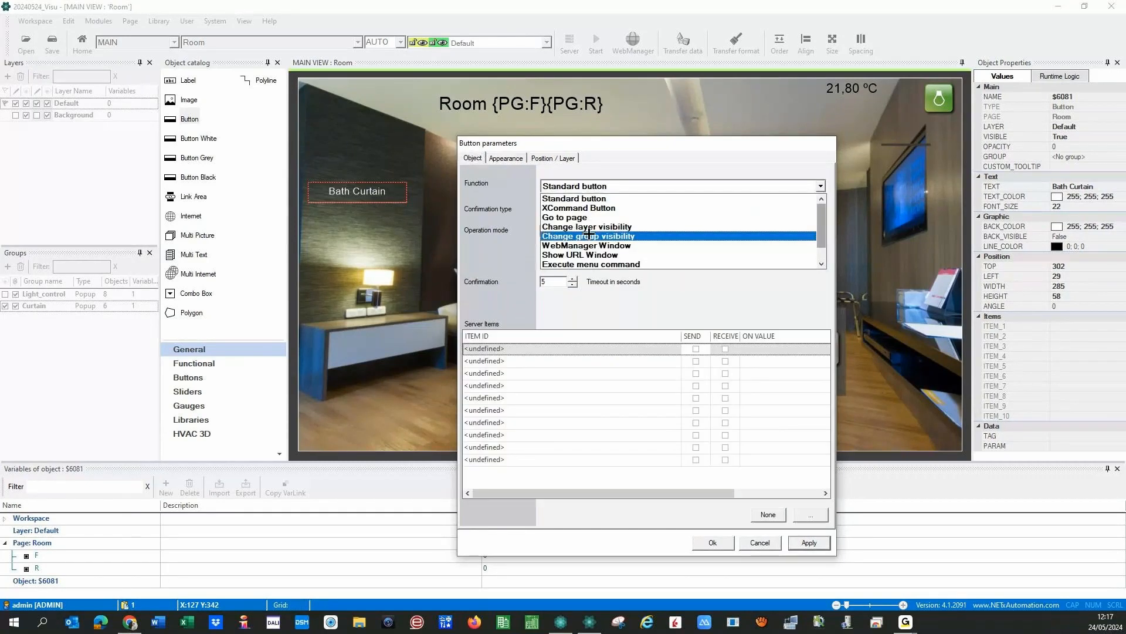
click(590, 234)
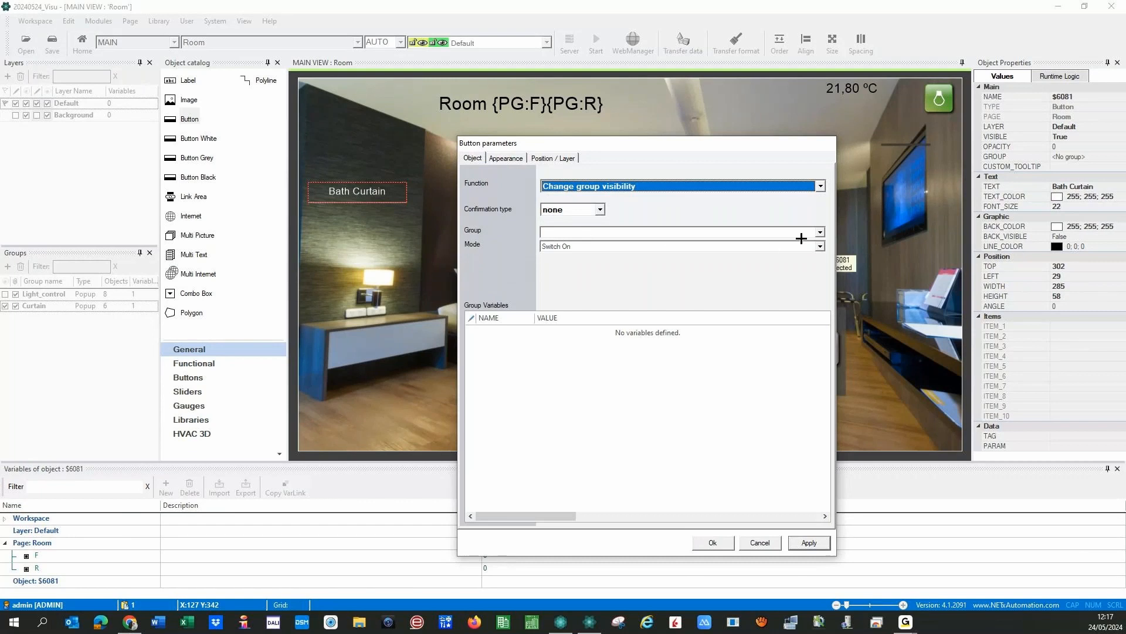
click(816, 232)
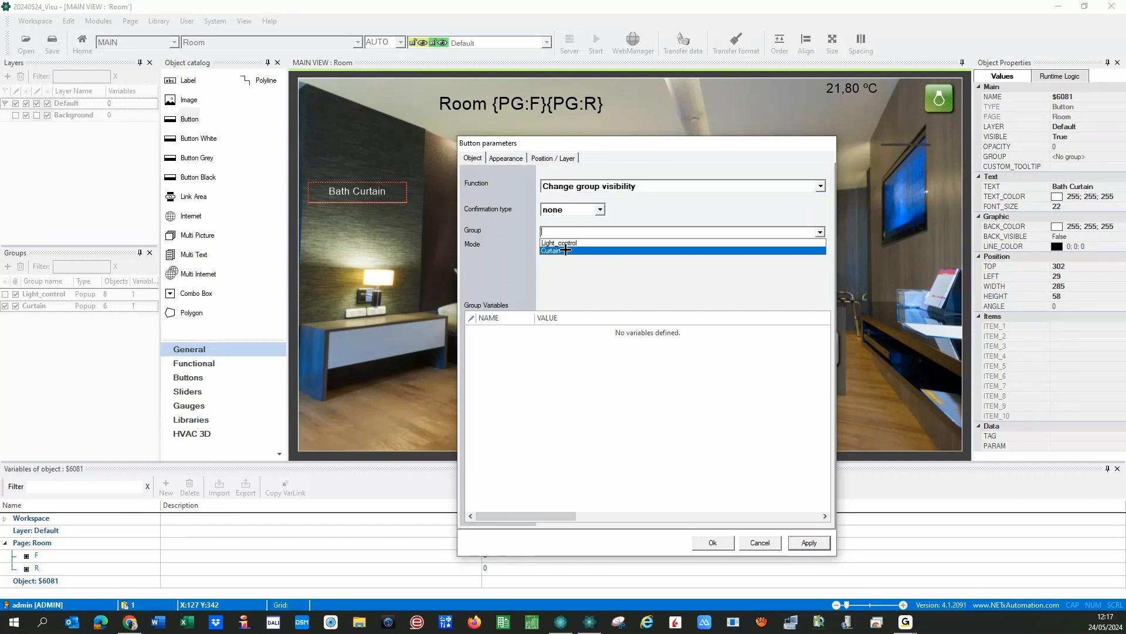
click(565, 250)
Step: Enable the curtain group variable for the button, set its value to Bath, and accept the parameters
click(470, 331)
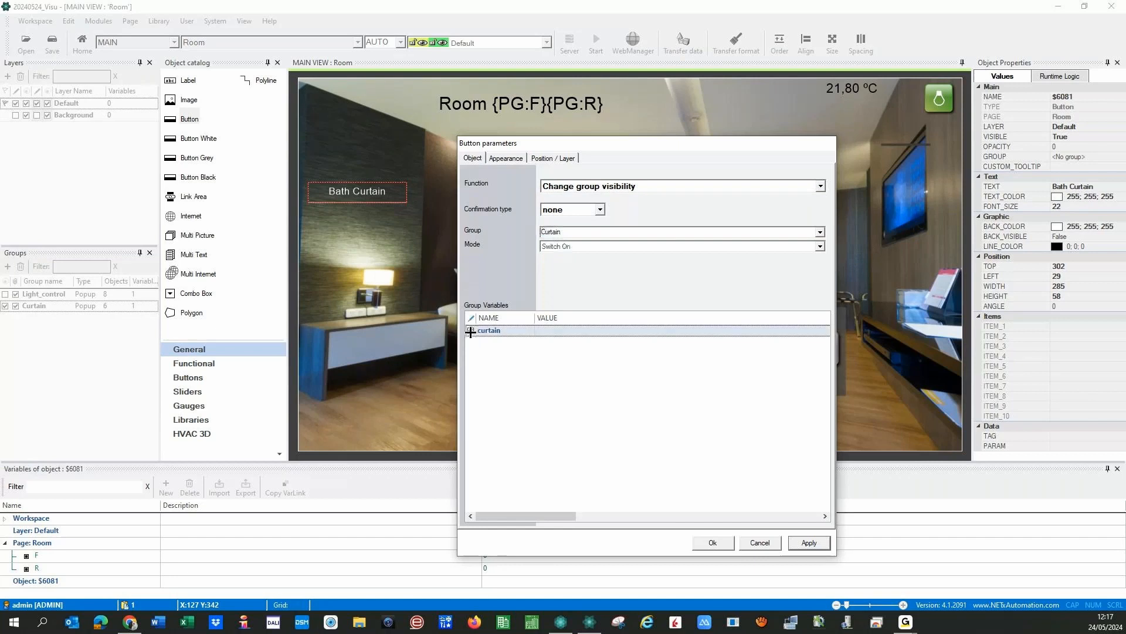
click(544, 332)
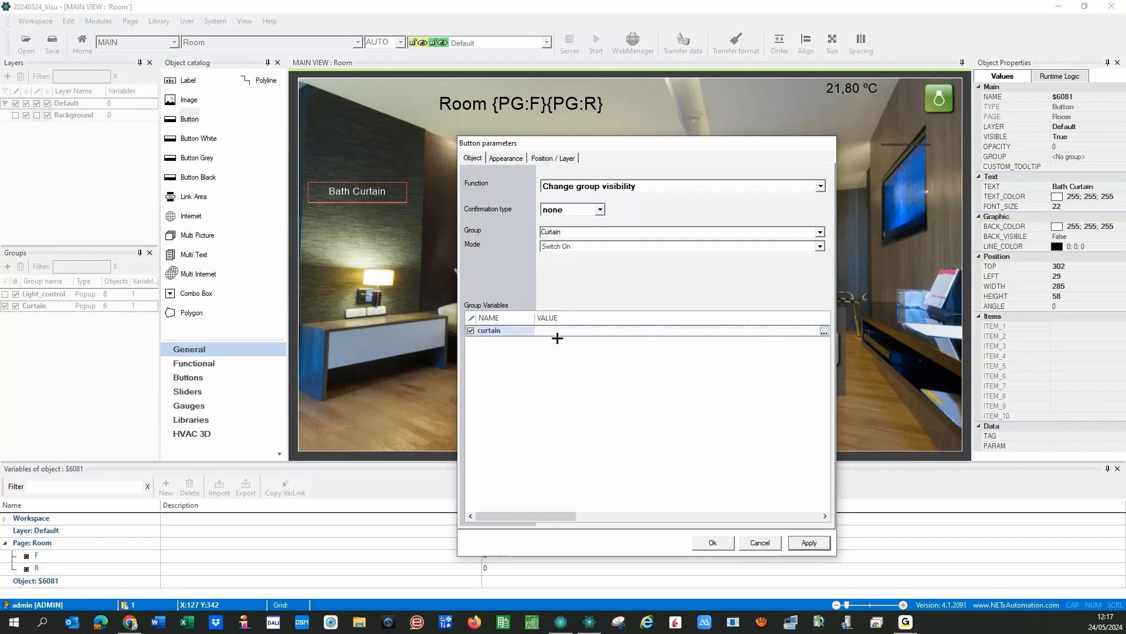
text(Bath)
click(809, 543)
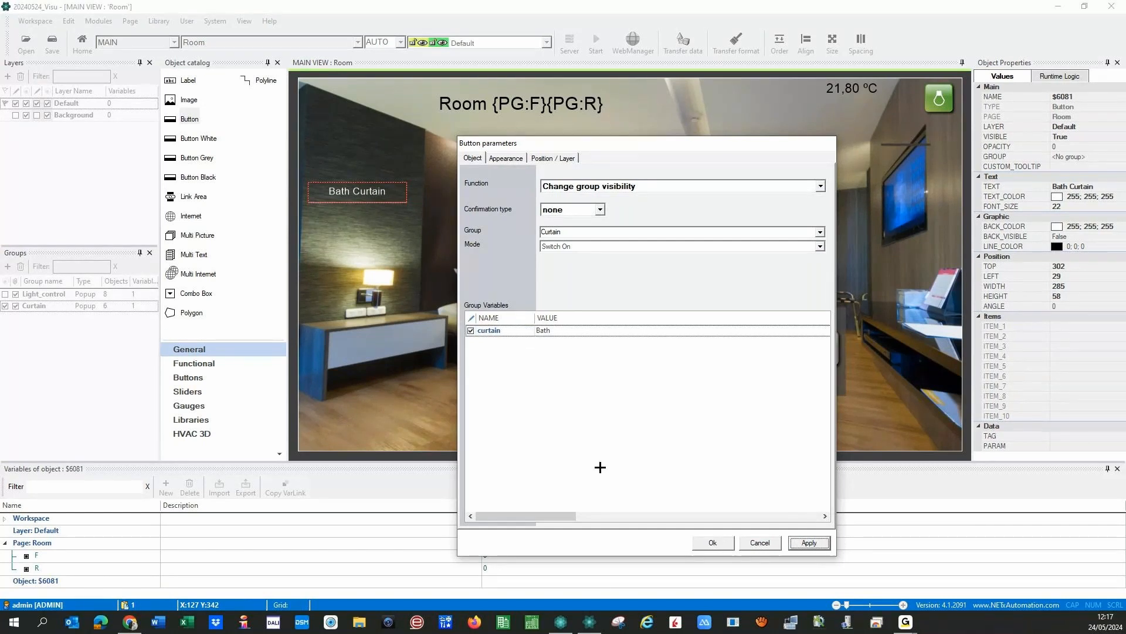
click(710, 542)
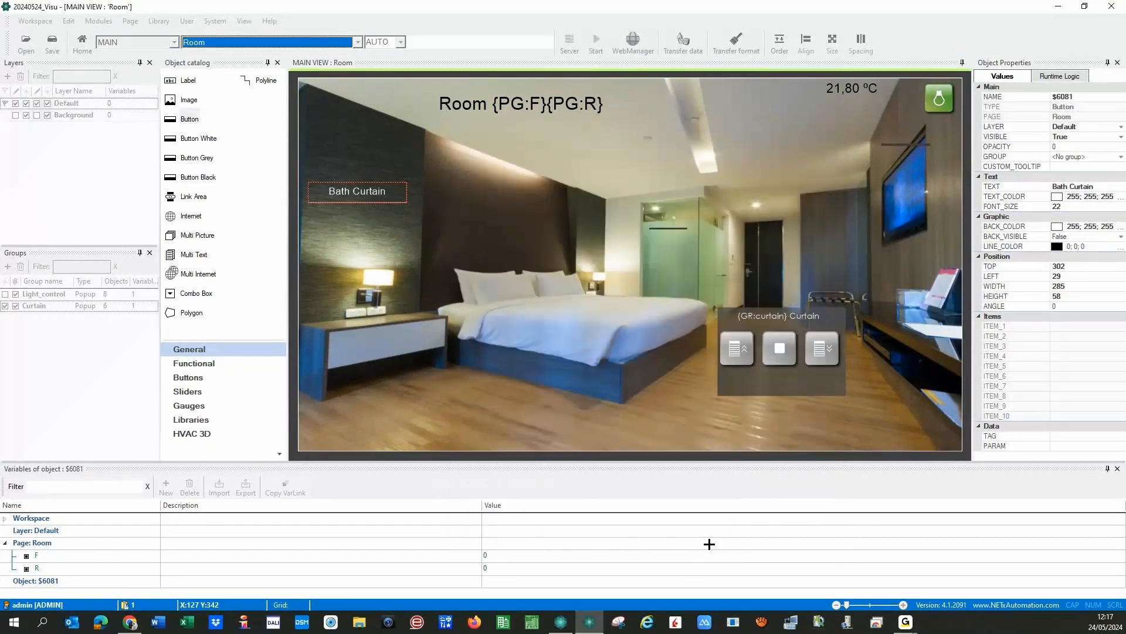
Step: Duplicate the Bath Curtain button and place the copy directly below the original
click(348, 193)
key(ctrl+c)
key(ctrl+v)
drag(348, 194, 349, 221)
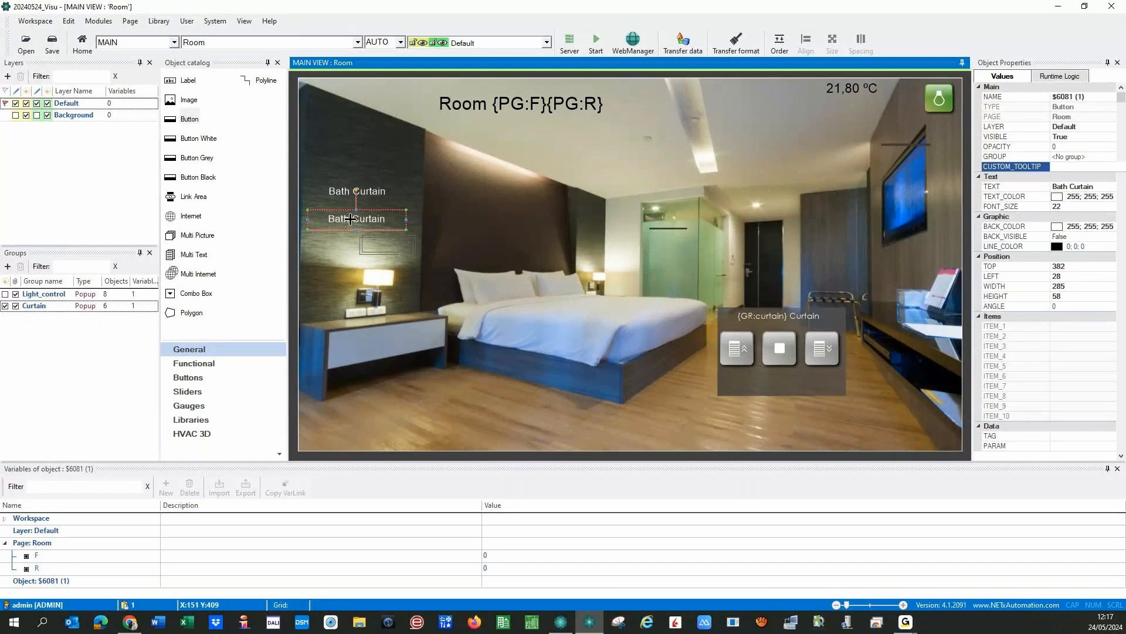
Step: Retitle the copied button as Terrace Curtain
double_click(351, 219)
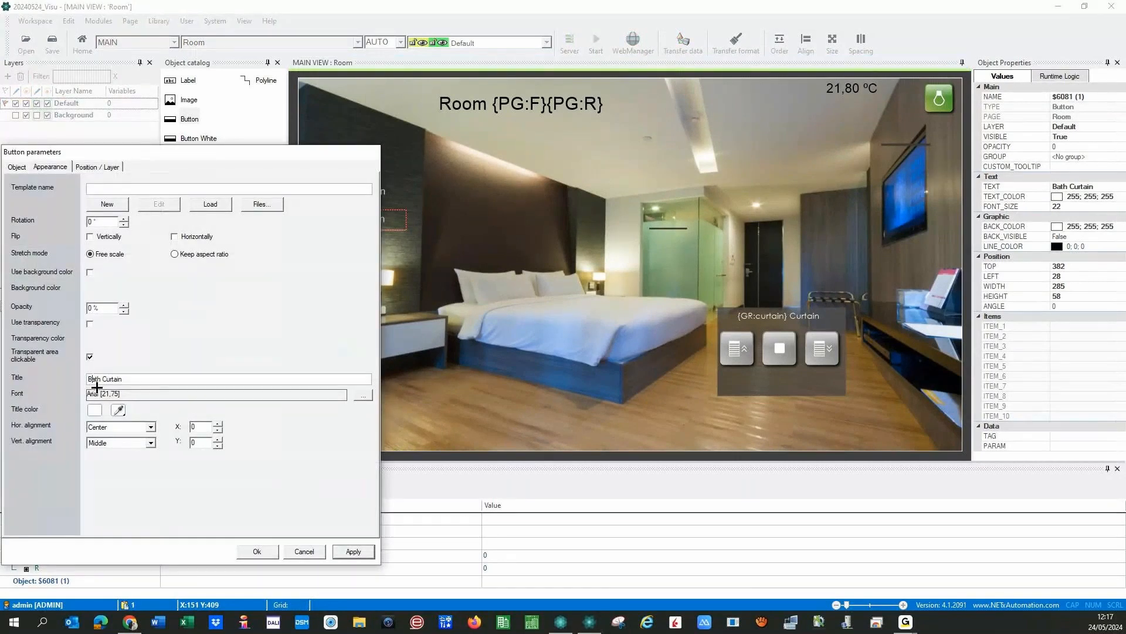
key(Delete)
key(Delete)
key(Delete)
key(Delete)
text(Terrace)
Step: Set the copied button's curtain group variable to Terrace, accept the parameters and deselect the button
click(17, 167)
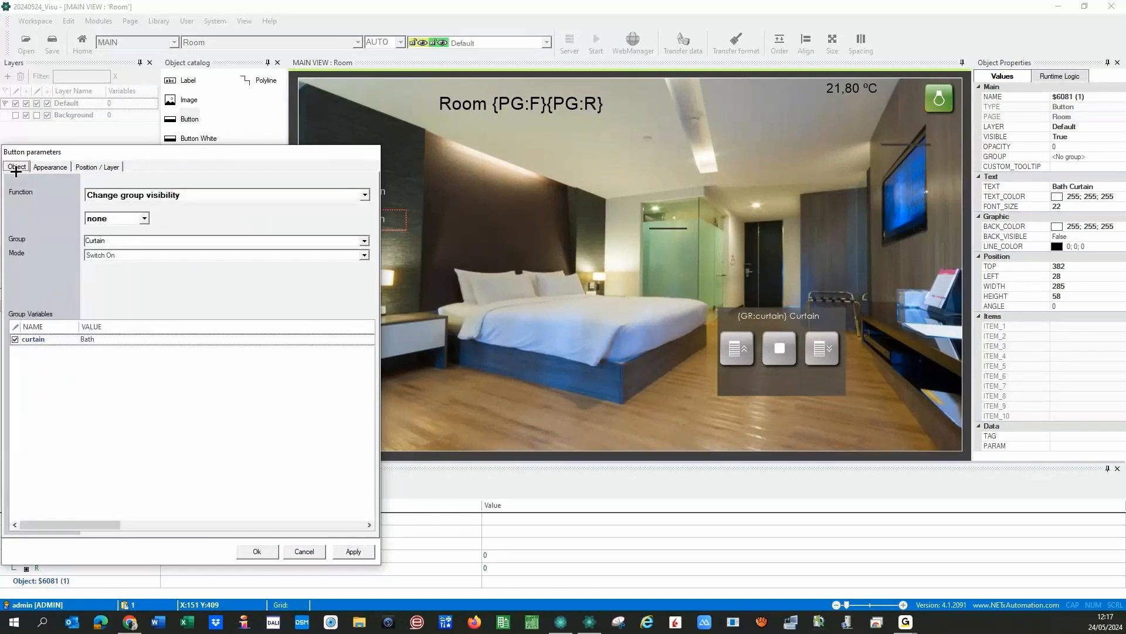
click(117, 340)
text(Te)
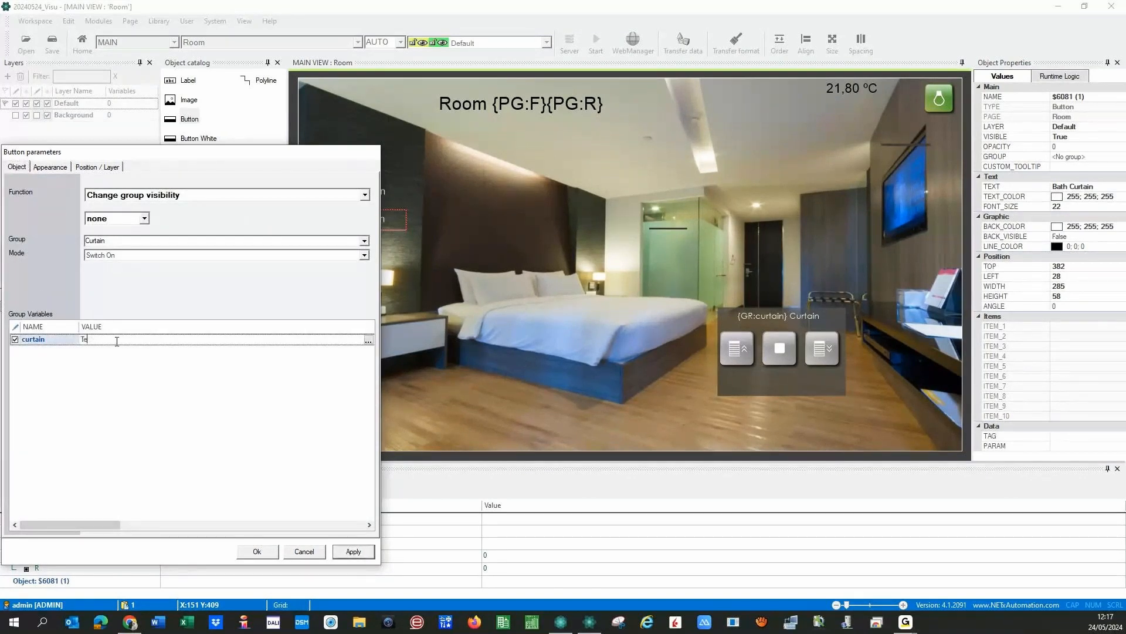
text(rrace)
click(251, 554)
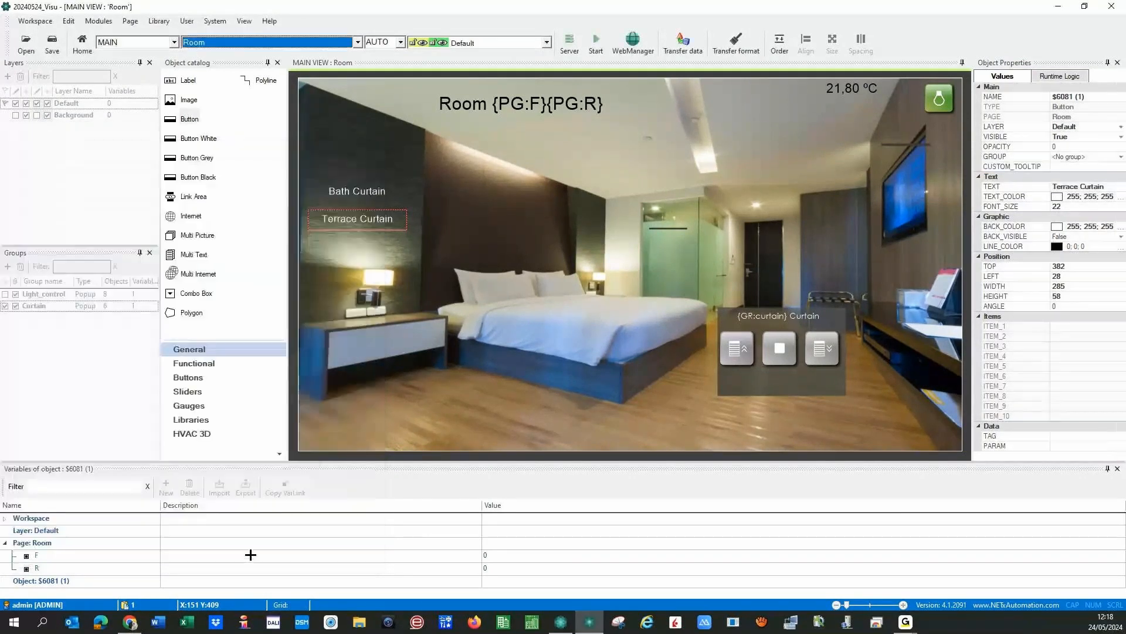
click(329, 125)
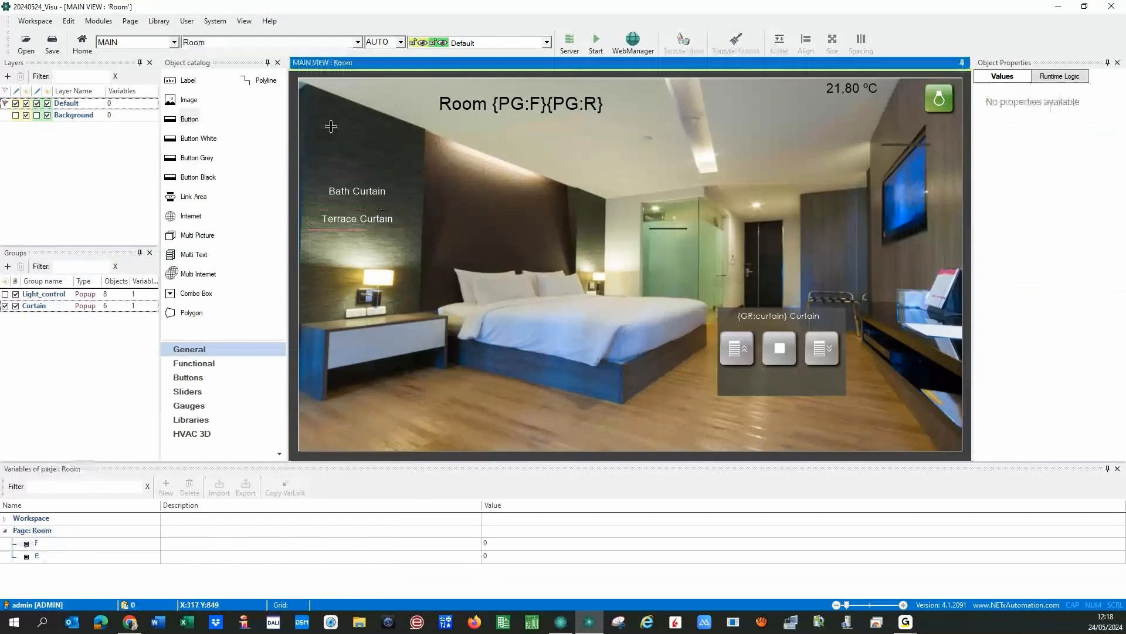
Step: Switch to the Home page and start the visualization in runtime mode
click(357, 42)
click(258, 71)
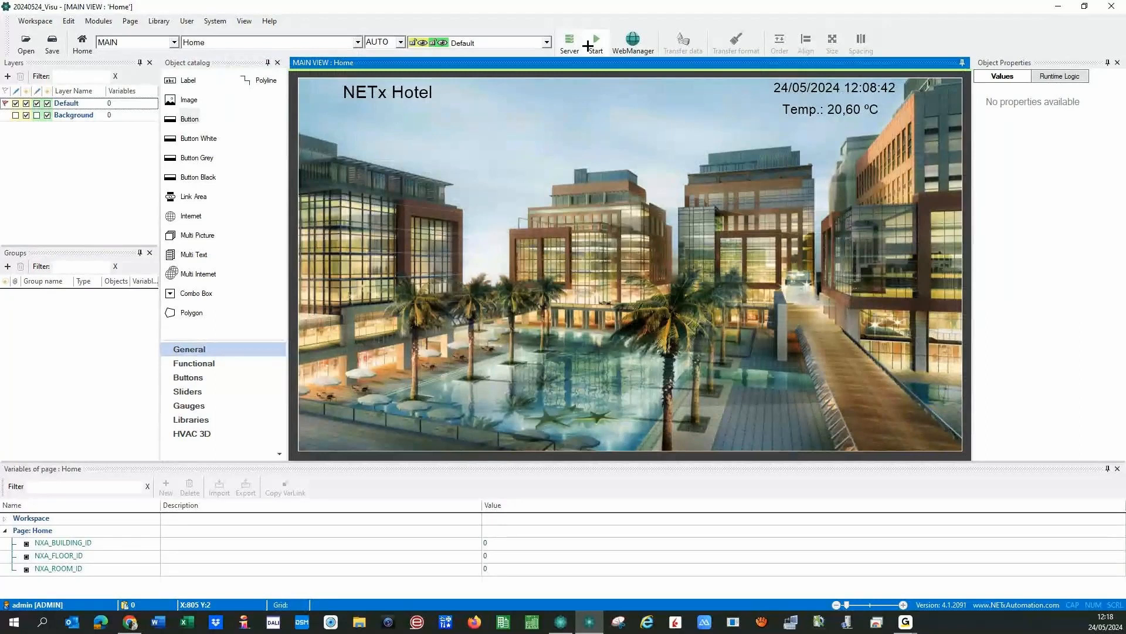
click(596, 39)
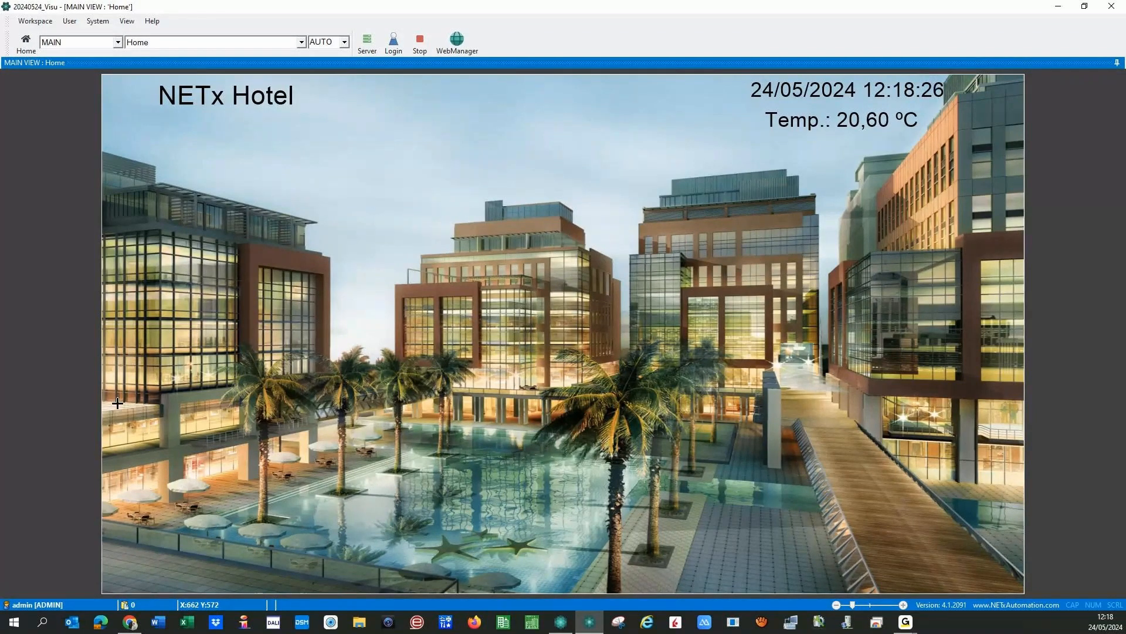
Step: Open Room 0101 through the Floor 01 plan and test lowering the bath curtain with its popup controls
click(152, 382)
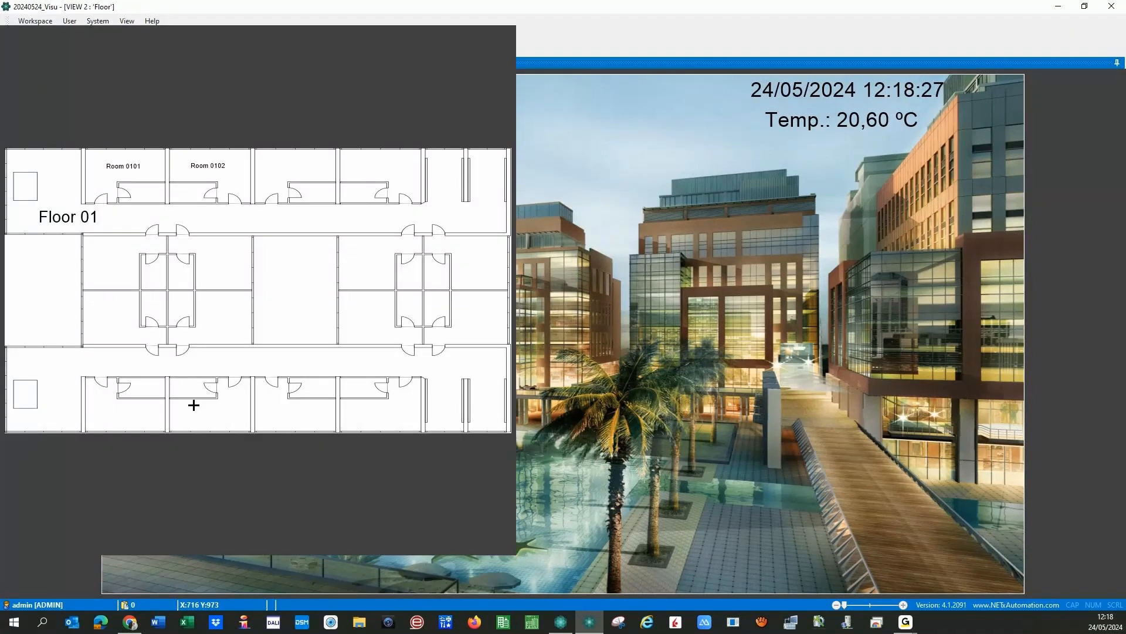
click(194, 404)
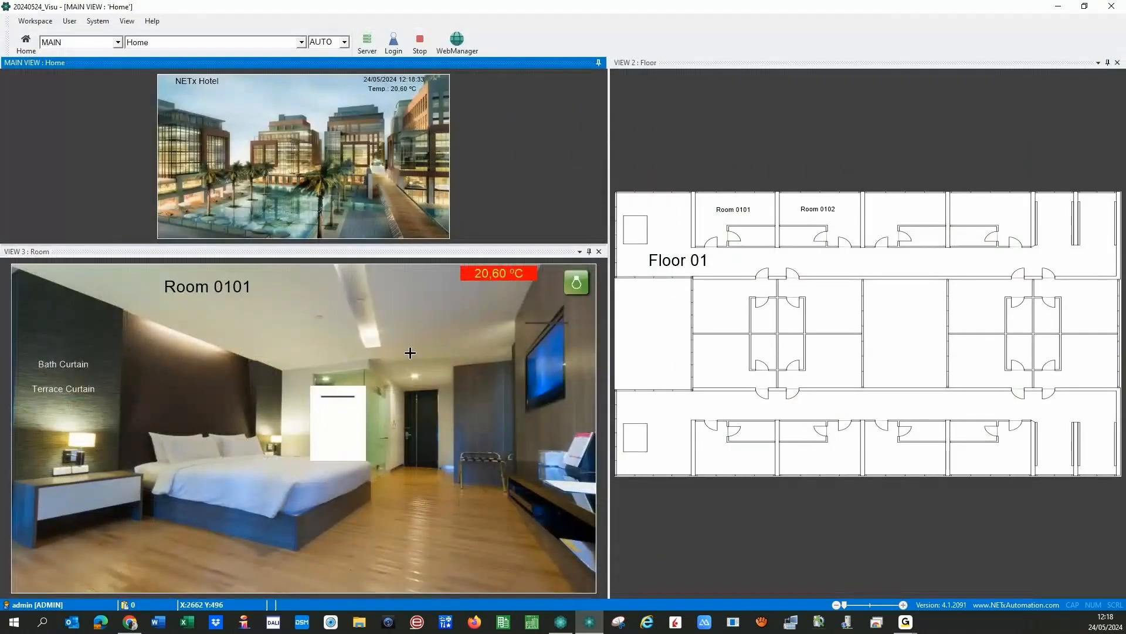
click(314, 430)
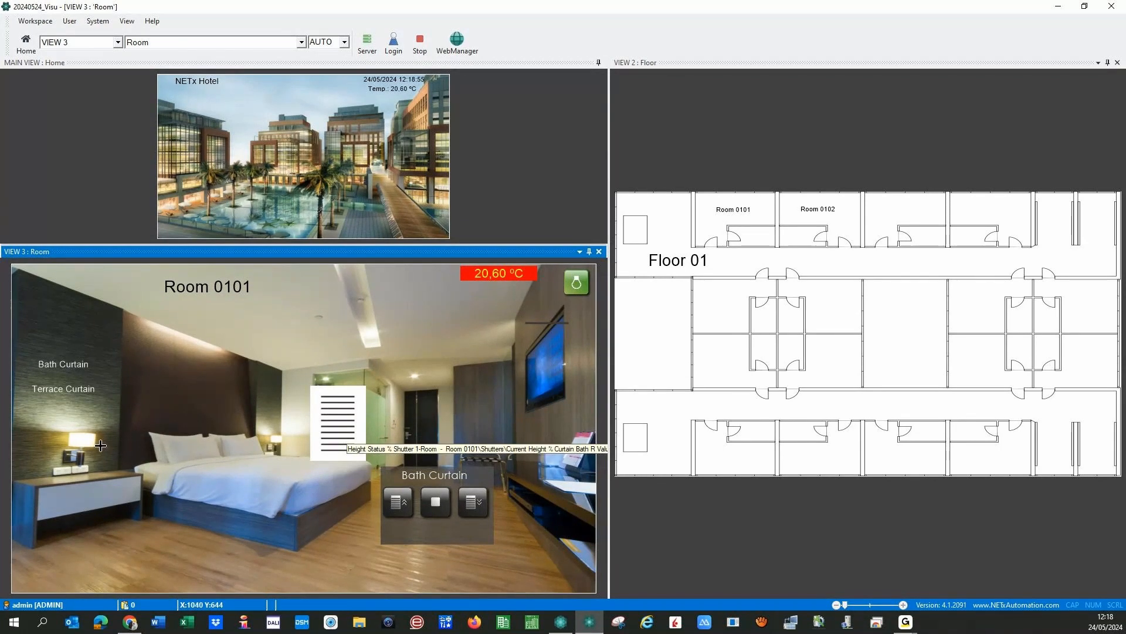
Step: Test switching the popup between the Terrace and Bath curtains, and raise then stop the bath curtain
click(52, 394)
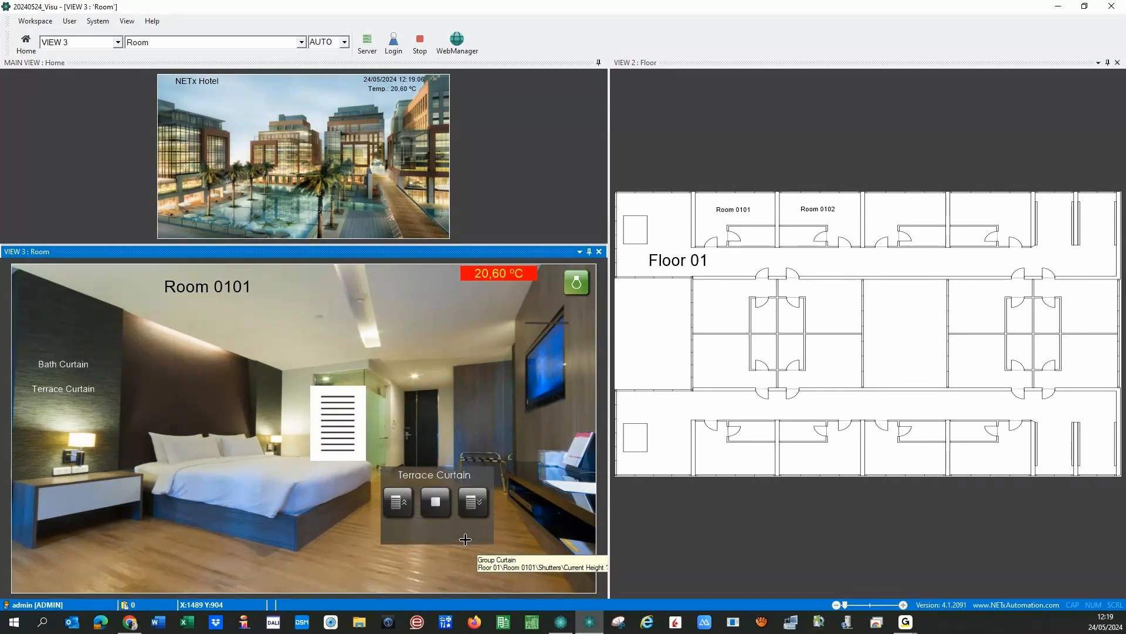
click(57, 368)
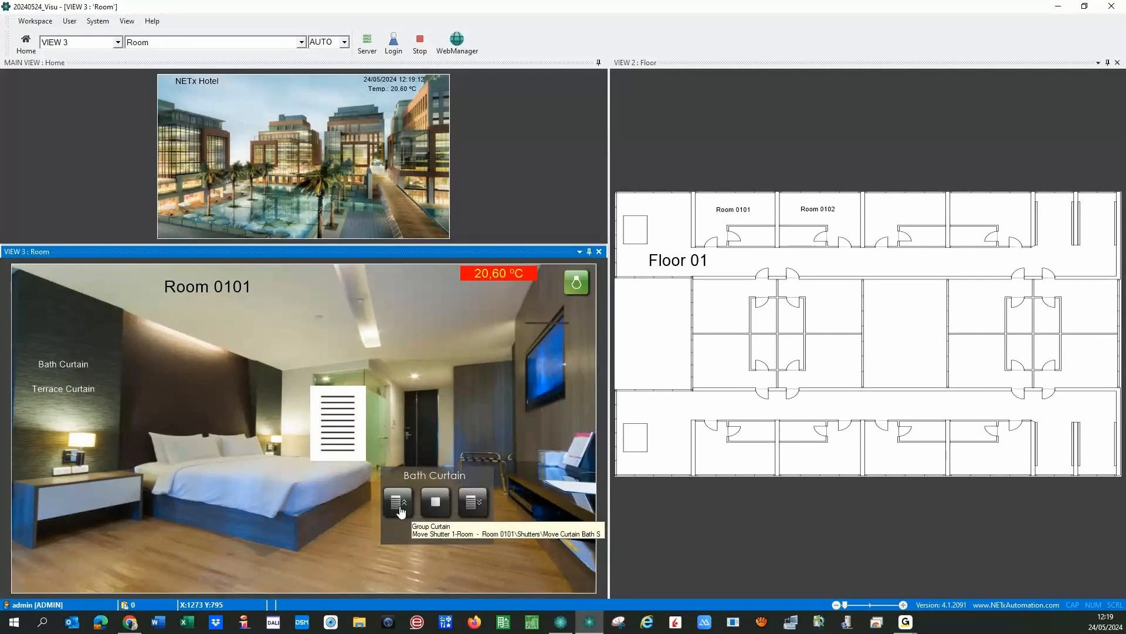
click(402, 505)
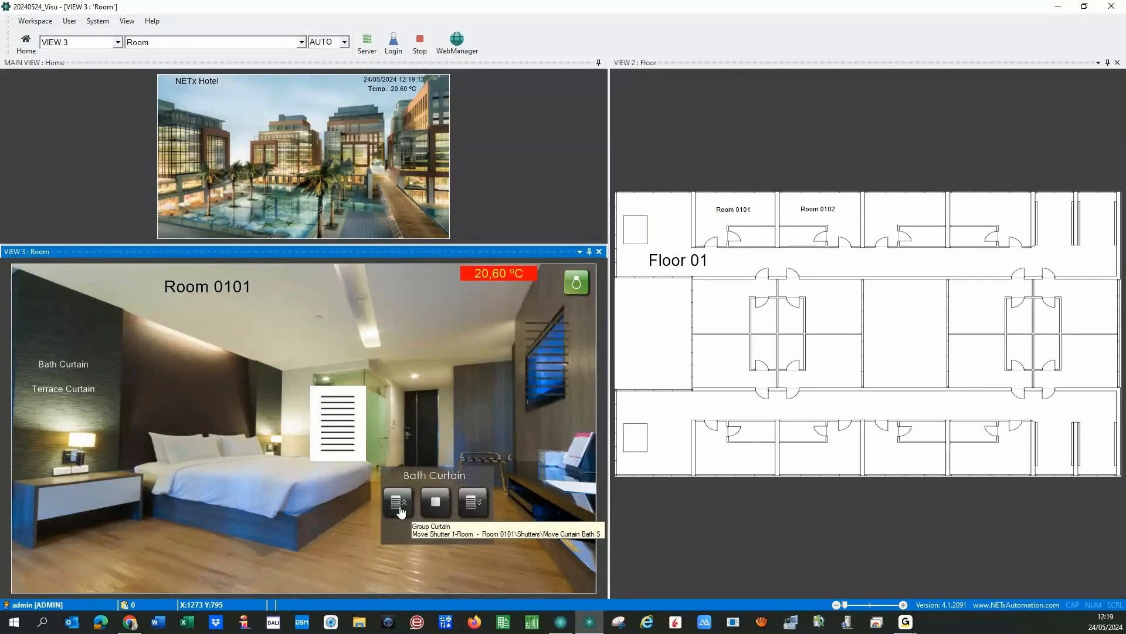
click(447, 501)
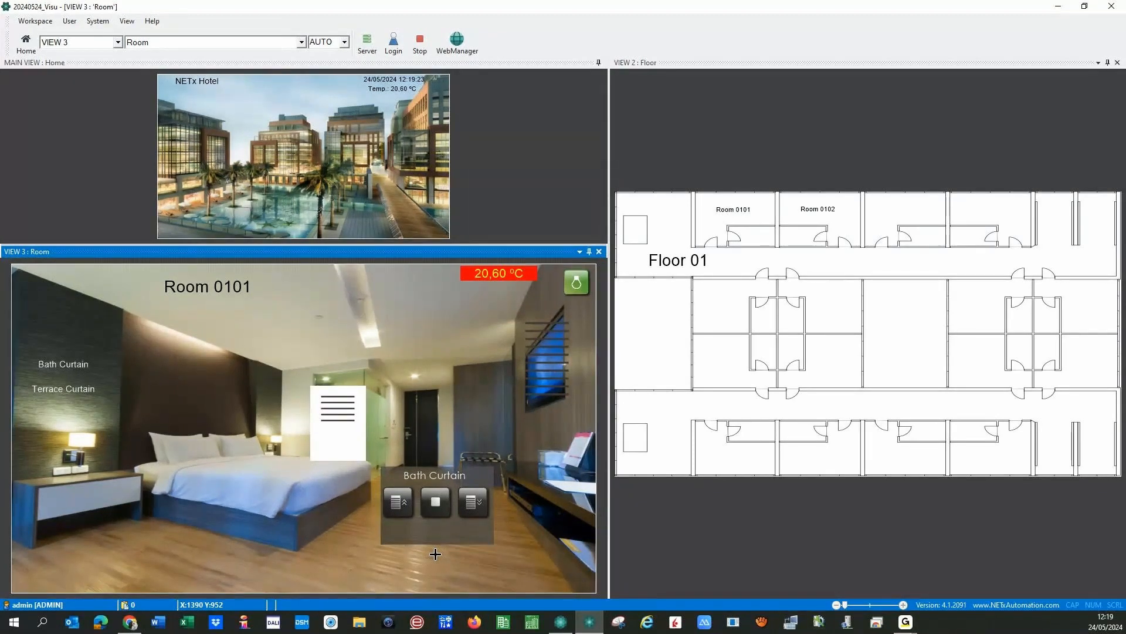
click(336, 431)
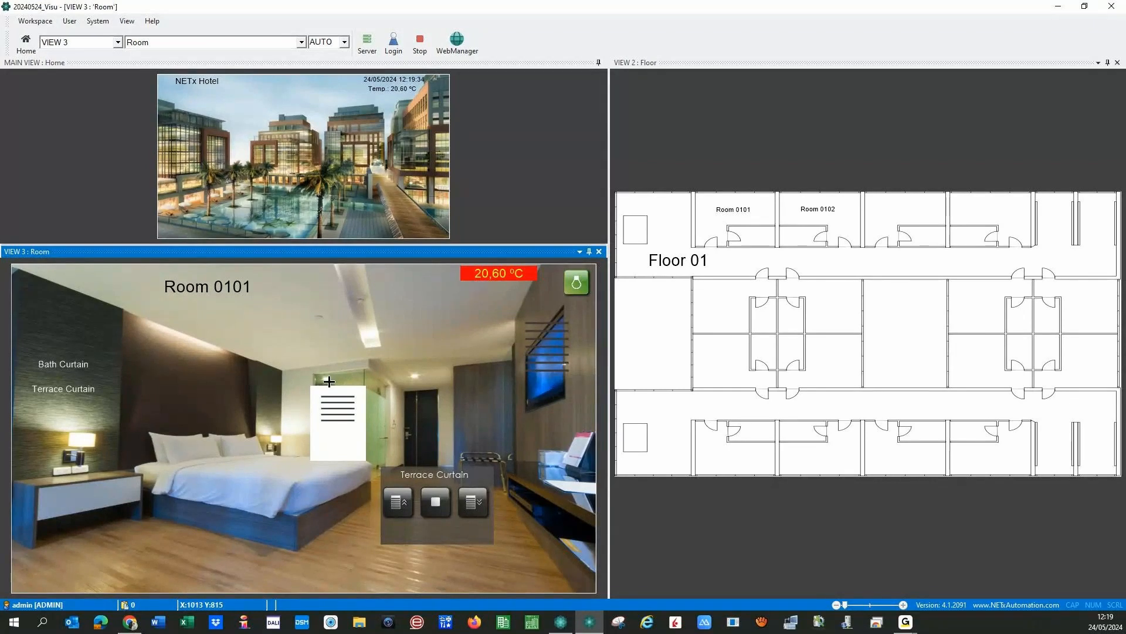
Step: Stop the runtime visualization and open the Room page for editing in the main view
click(420, 45)
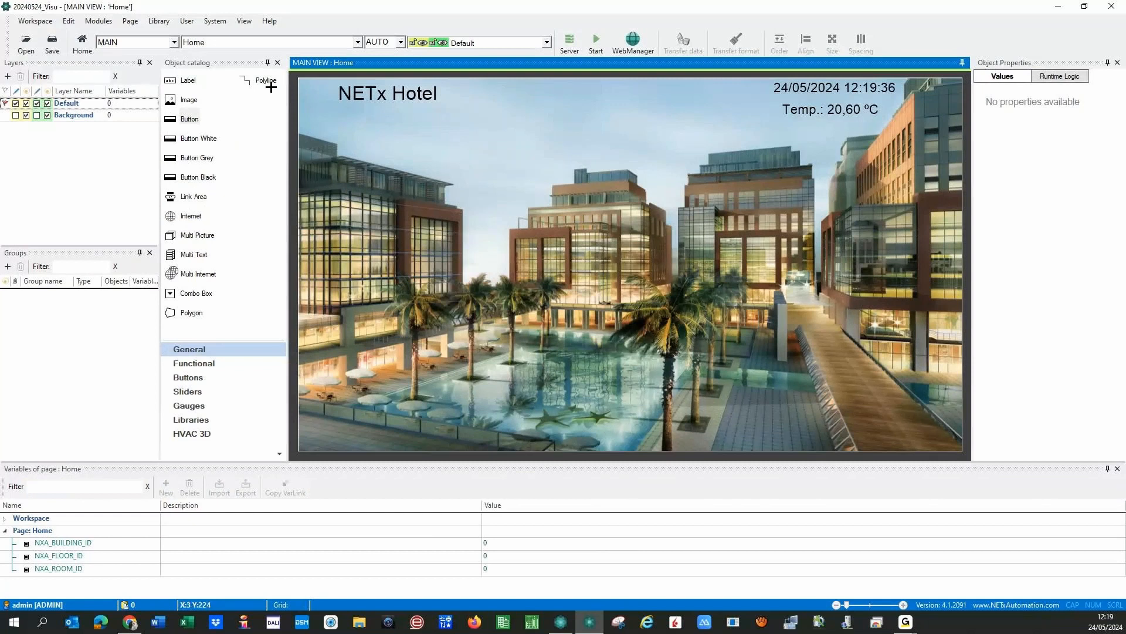
click(357, 42)
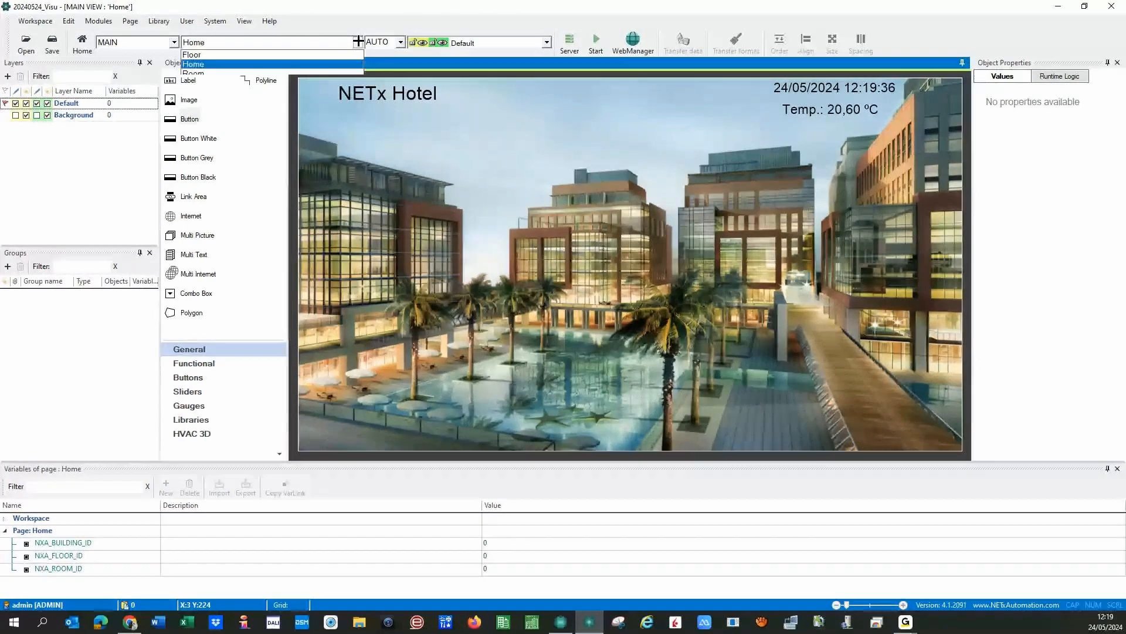
click(224, 72)
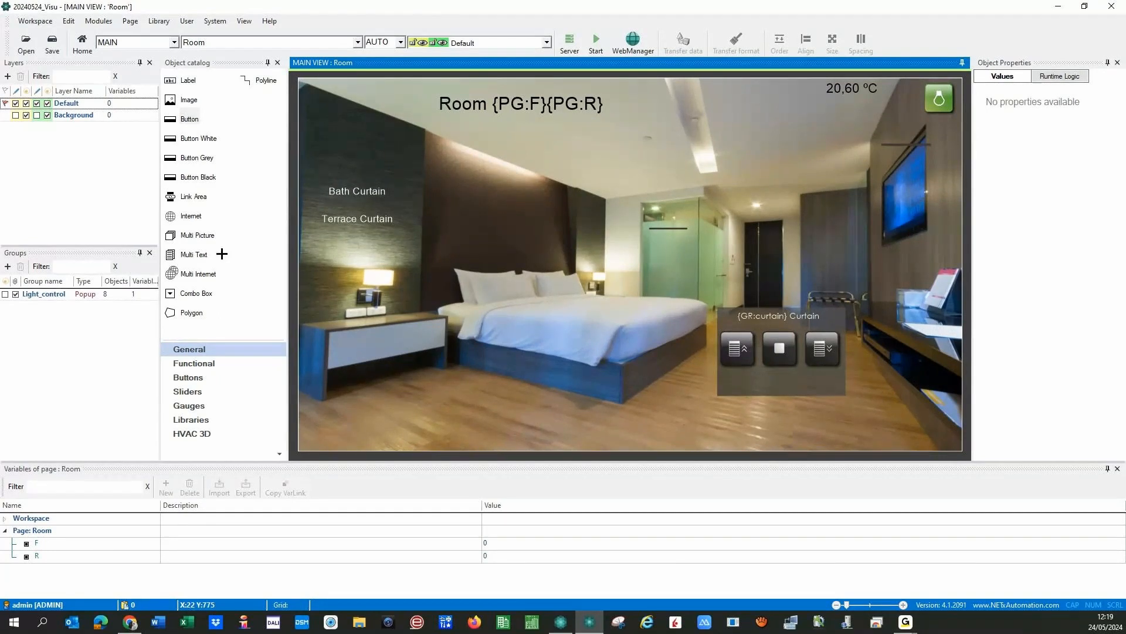
Step: Place a Round LED button on the Room page over the bedside table beside the bed
drag(208, 350, 205, 391)
click(211, 380)
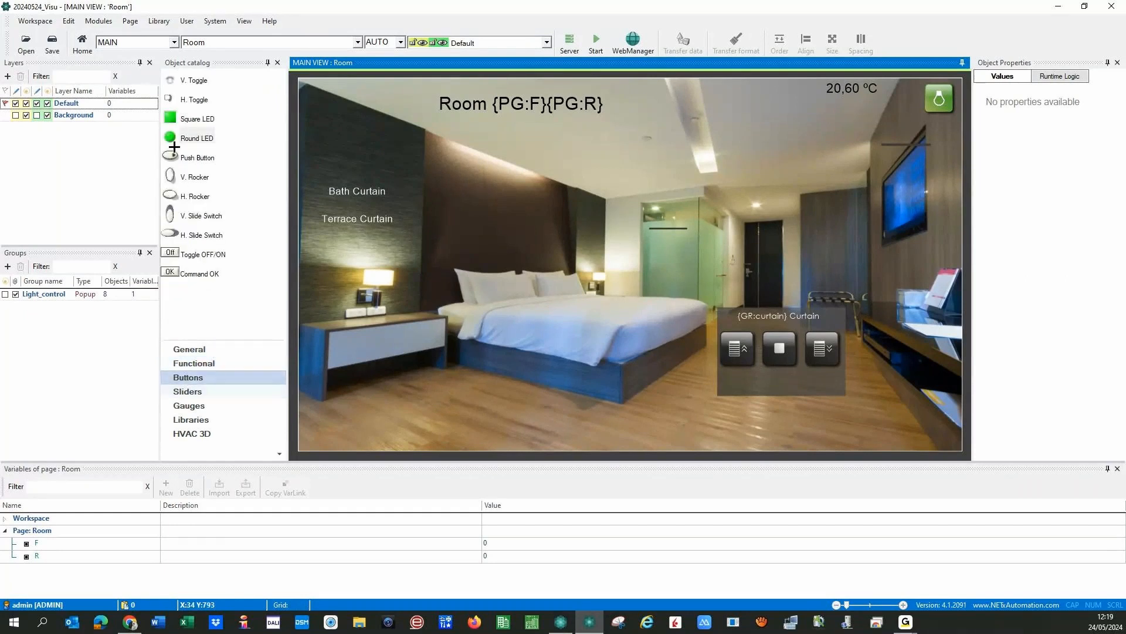
drag(171, 139, 351, 346)
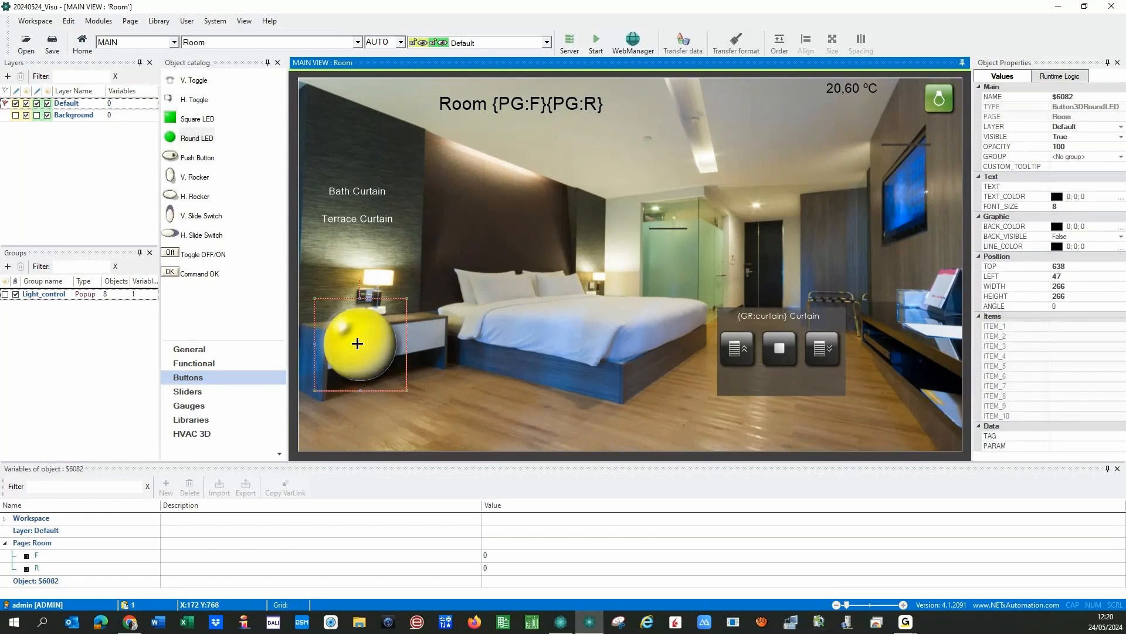
Step: Set the round LED's OFF color to light grey, leaving the undefined state color yellow
double_click(357, 343)
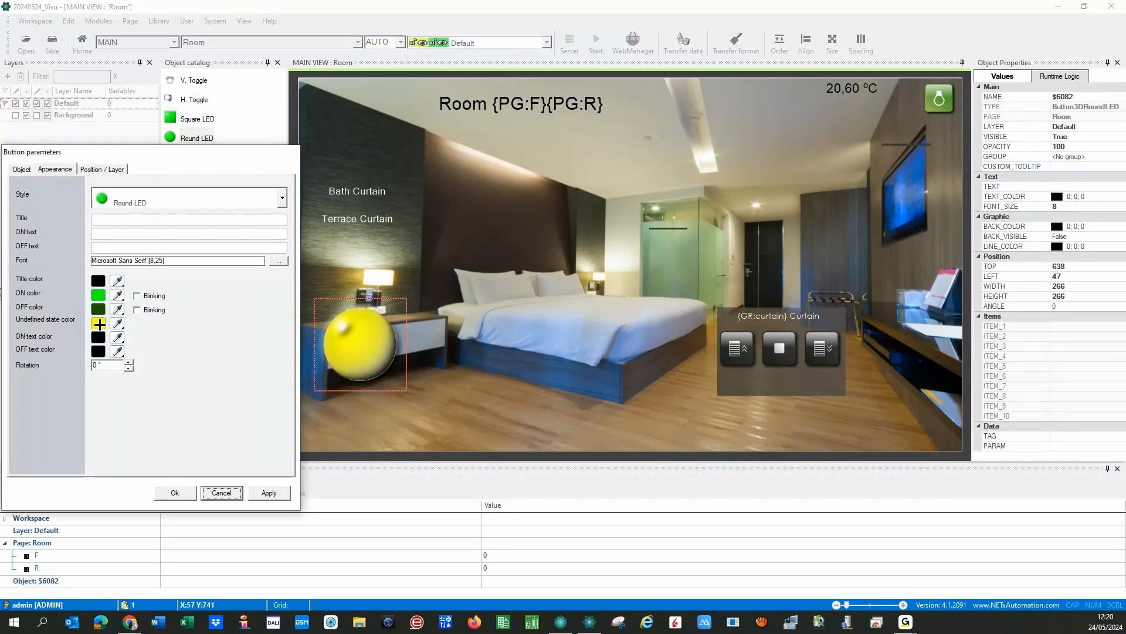
click(99, 324)
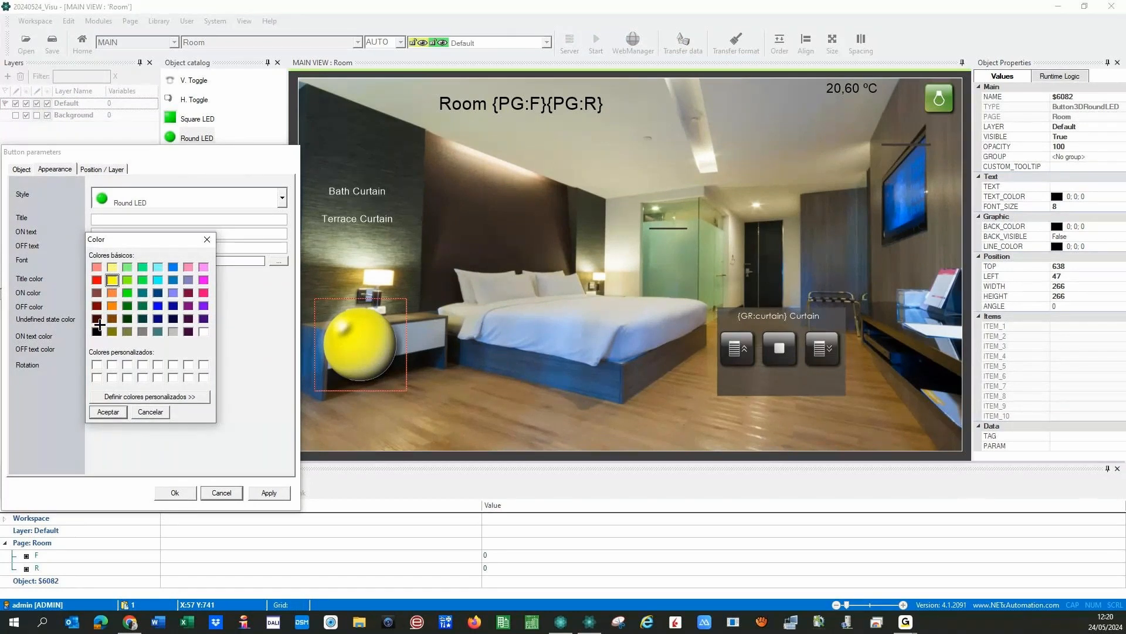
click(102, 412)
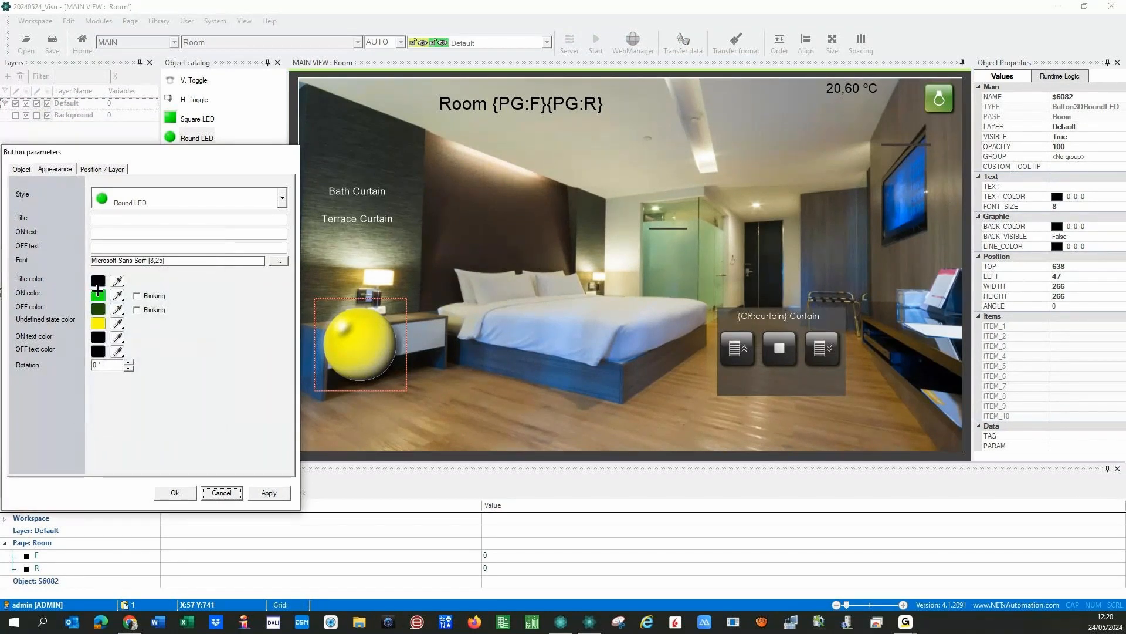
click(98, 308)
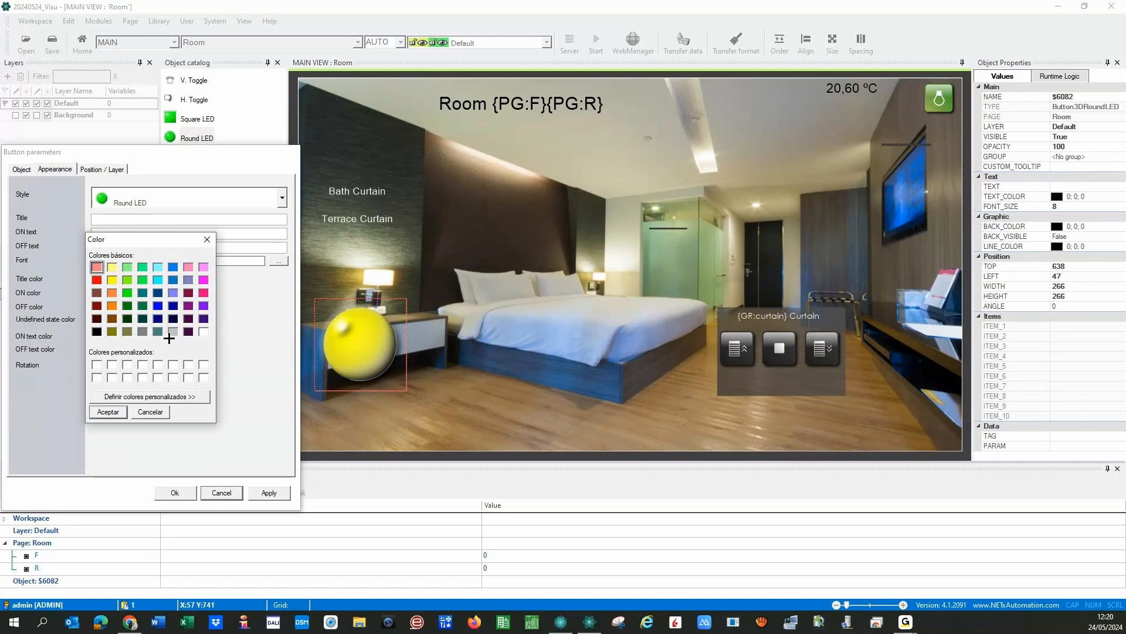
click(173, 331)
click(108, 412)
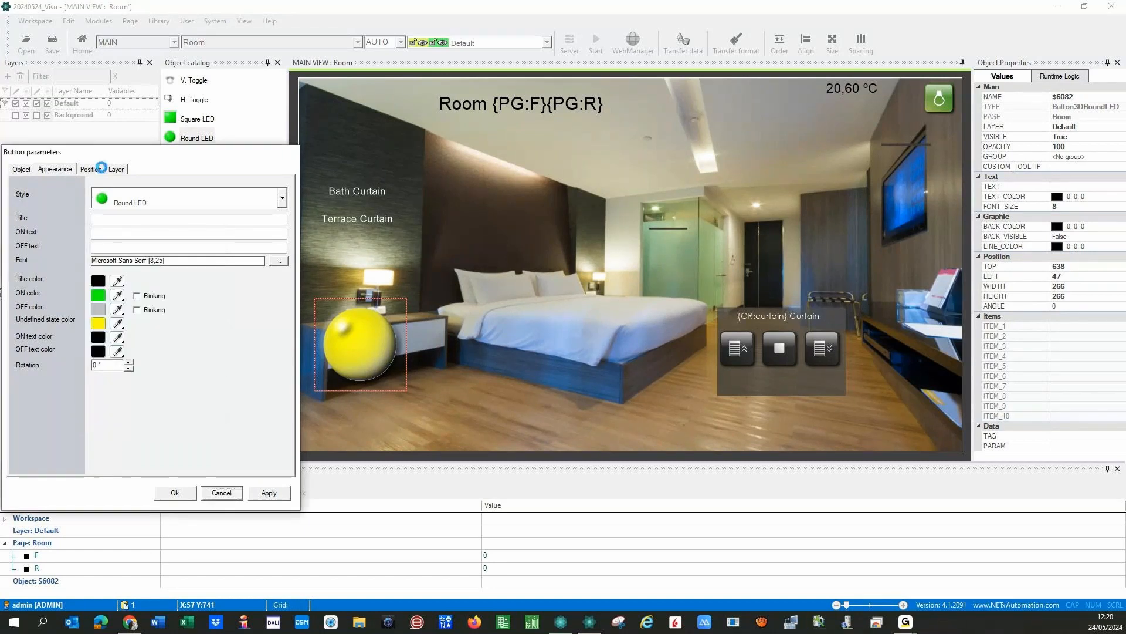
Step: Resize the round LED to a width of 100 and a height of 100
click(102, 169)
double_click(97, 247)
text(100)
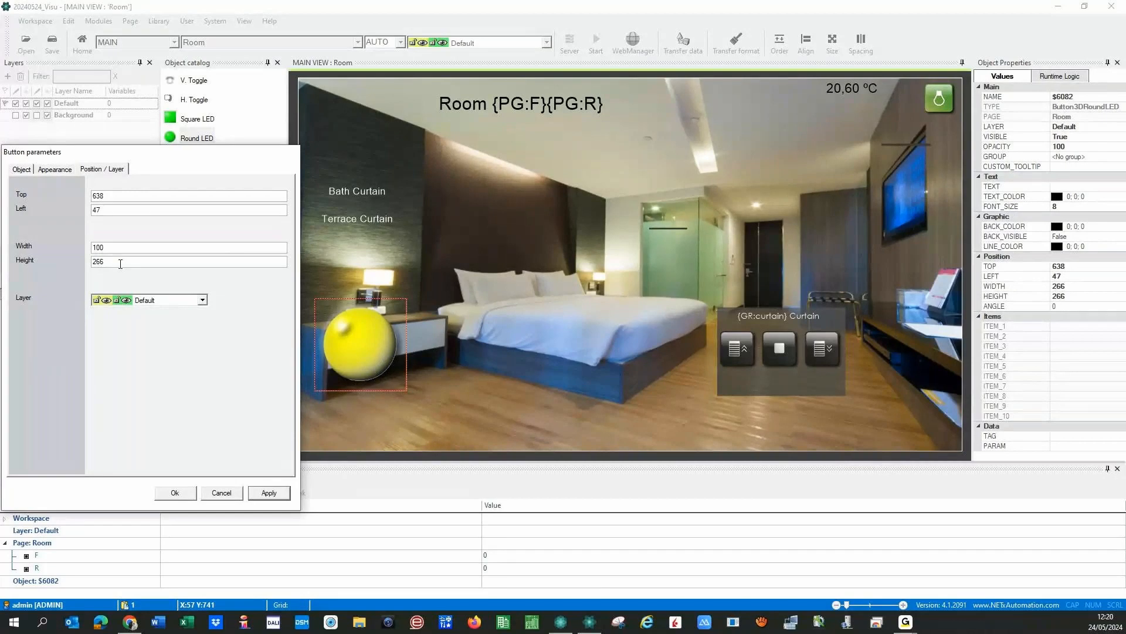
key(Tab)
text(100)
click(258, 493)
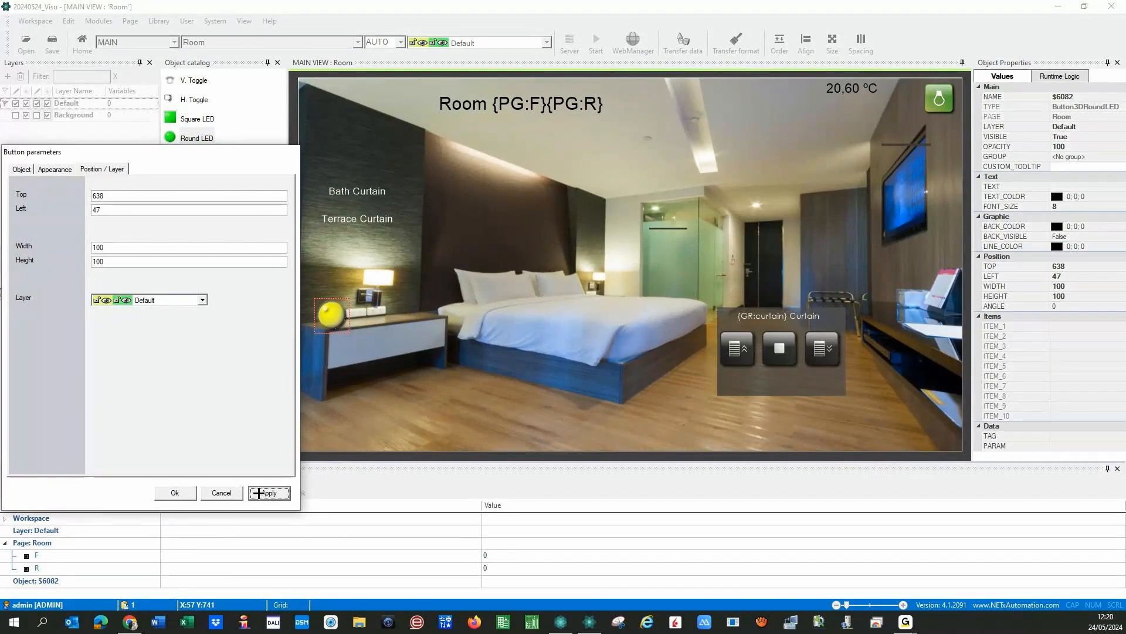
click(317, 332)
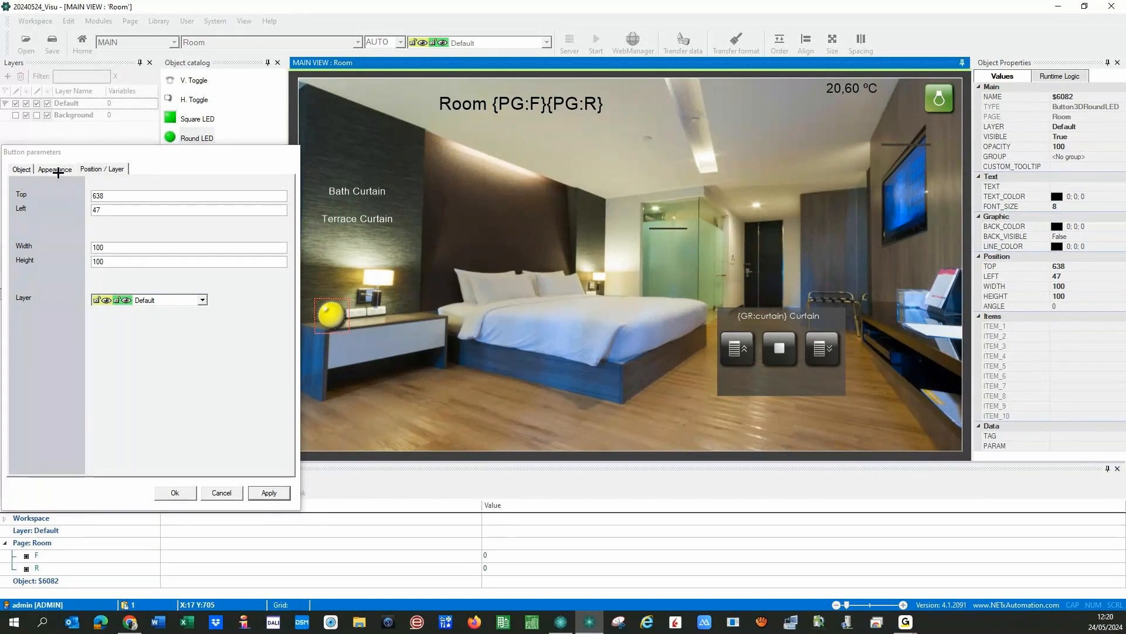
Step: Assign Room 0101's DND Button item as the LED's first server item
click(21, 169)
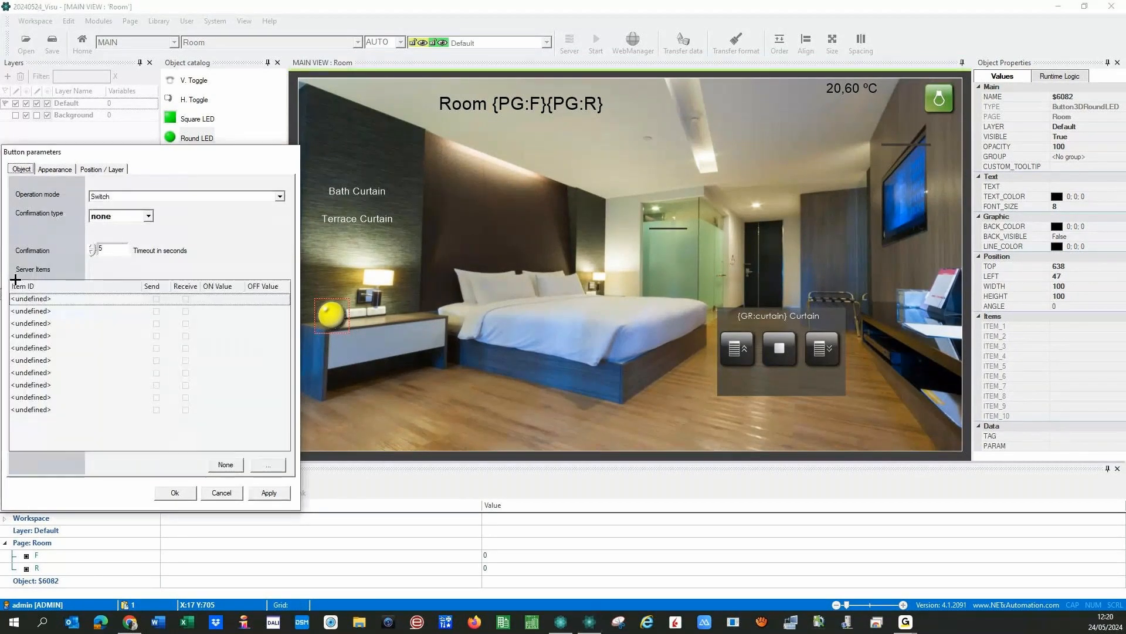
click(64, 300)
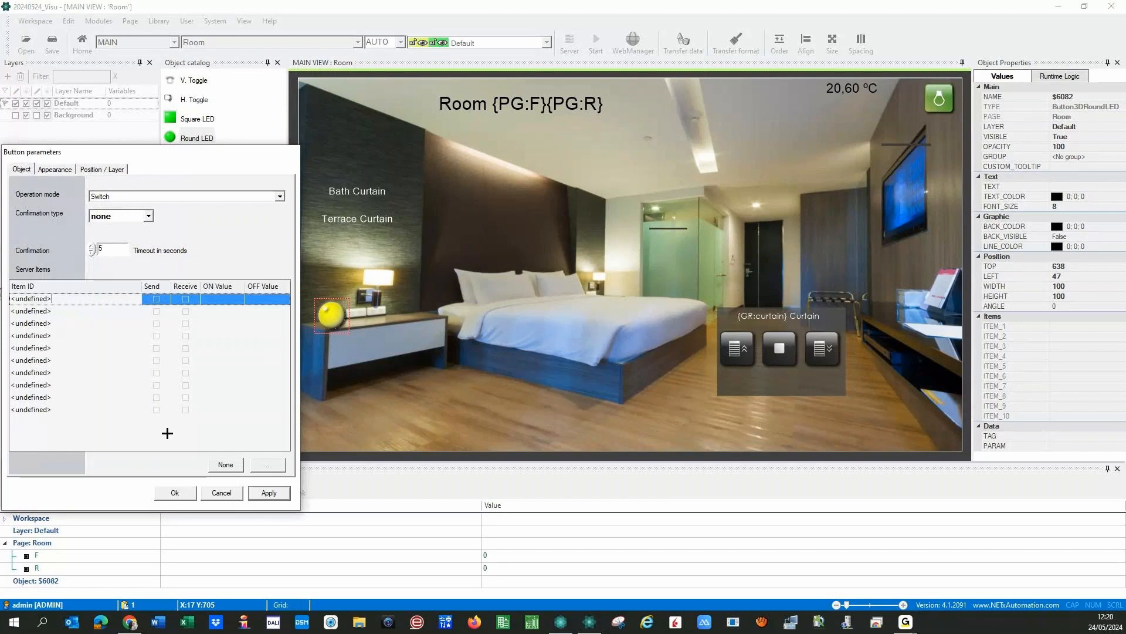
click(268, 465)
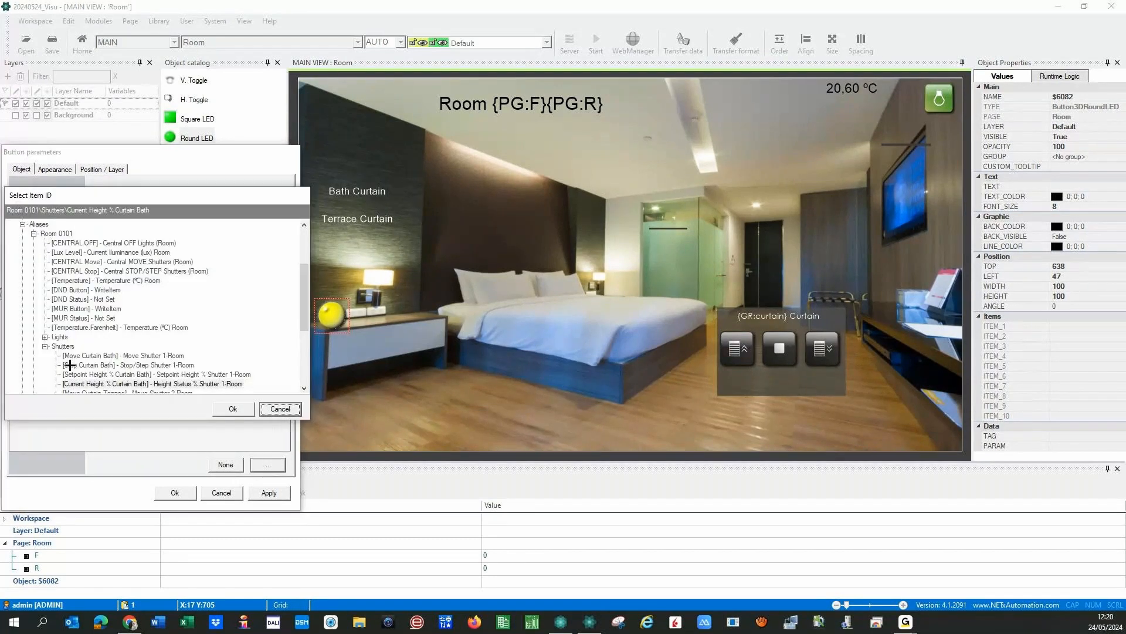
click(45, 346)
click(73, 289)
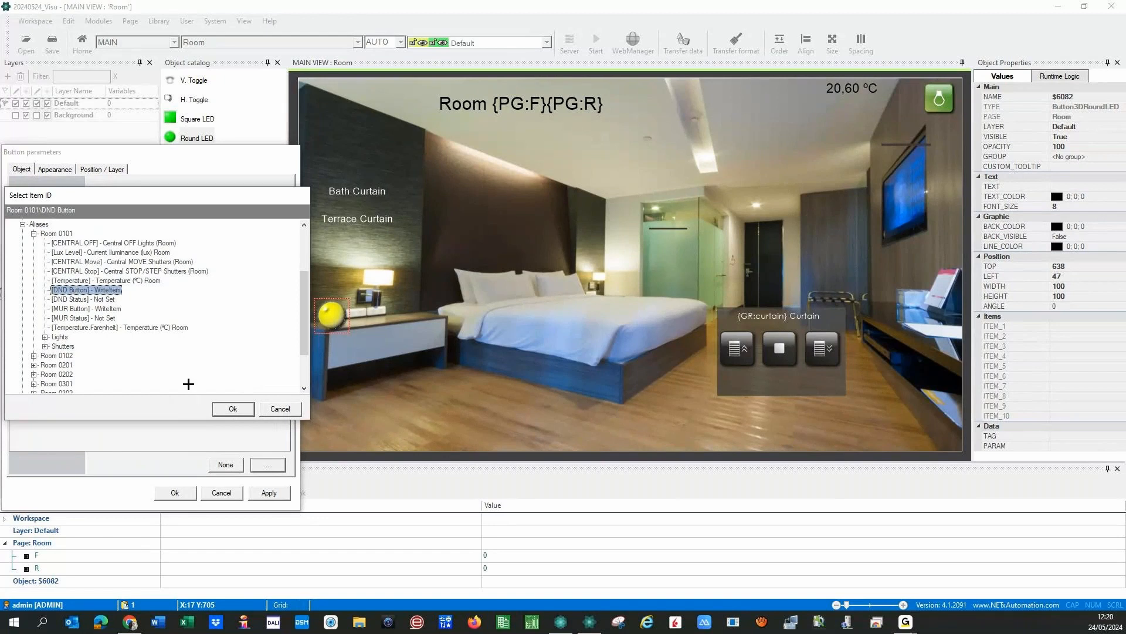
click(231, 409)
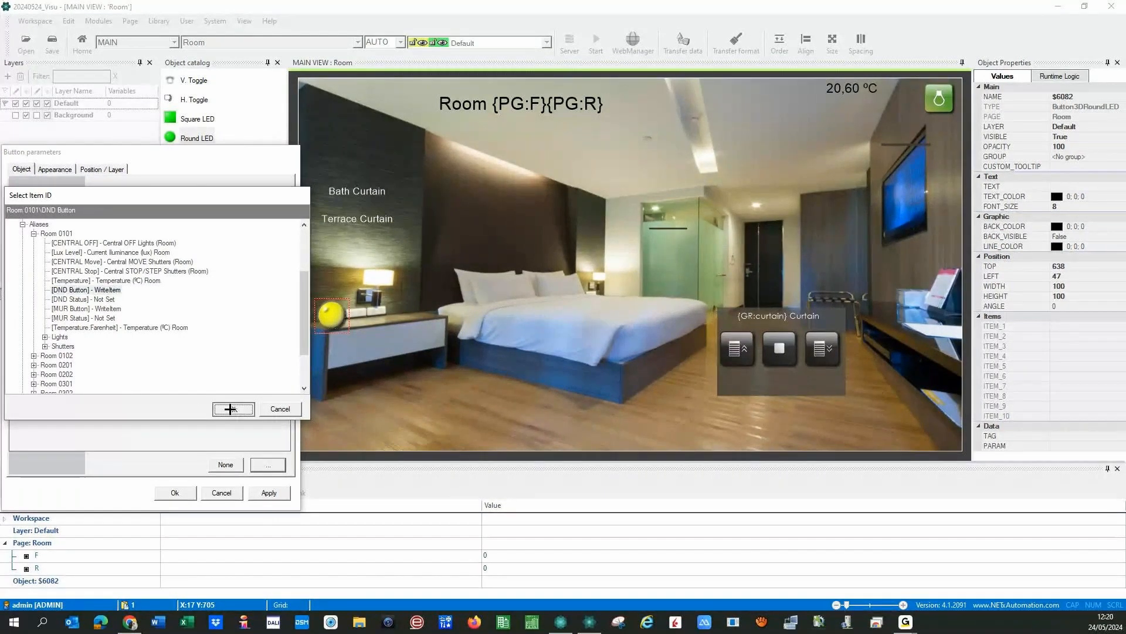
click(231, 409)
Step: Add Room 0101's DND Status as the LED's second server item and make it receive-only
click(267, 465)
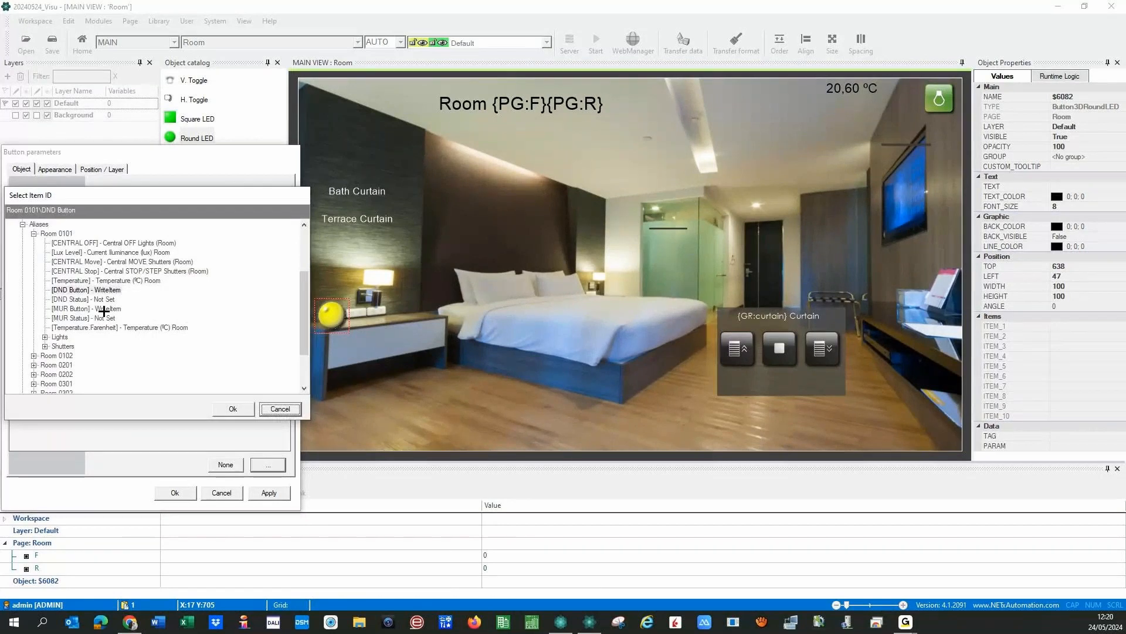
click(82, 299)
click(232, 409)
click(157, 311)
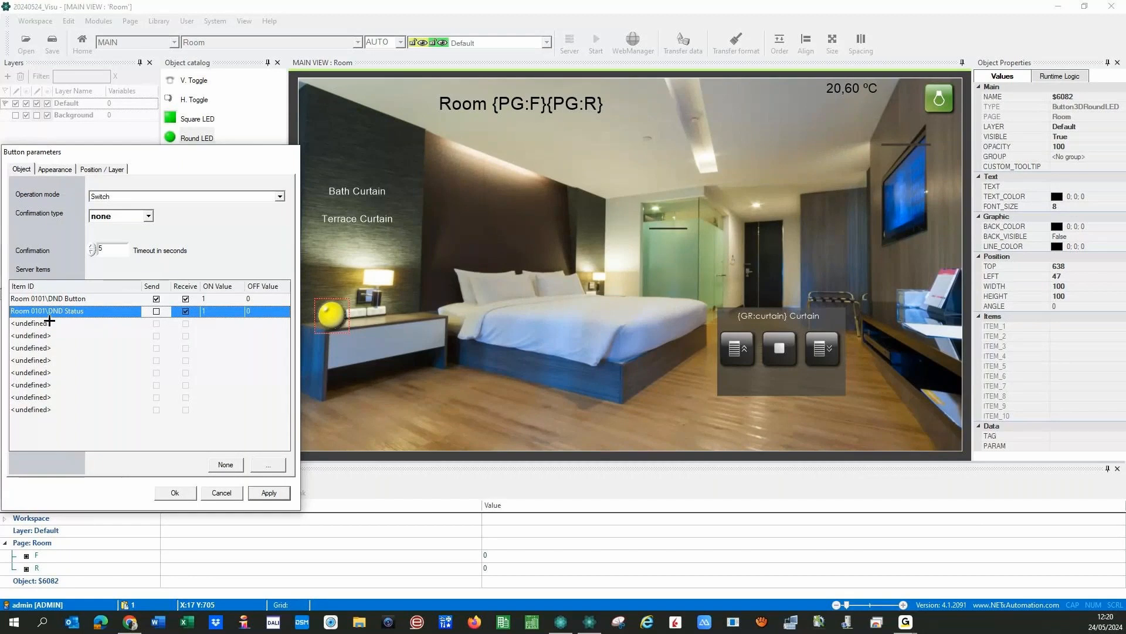
Step: Replace 0101 in the DND Button item ID with the page variables {PG:F}{PG:R}
click(31, 298)
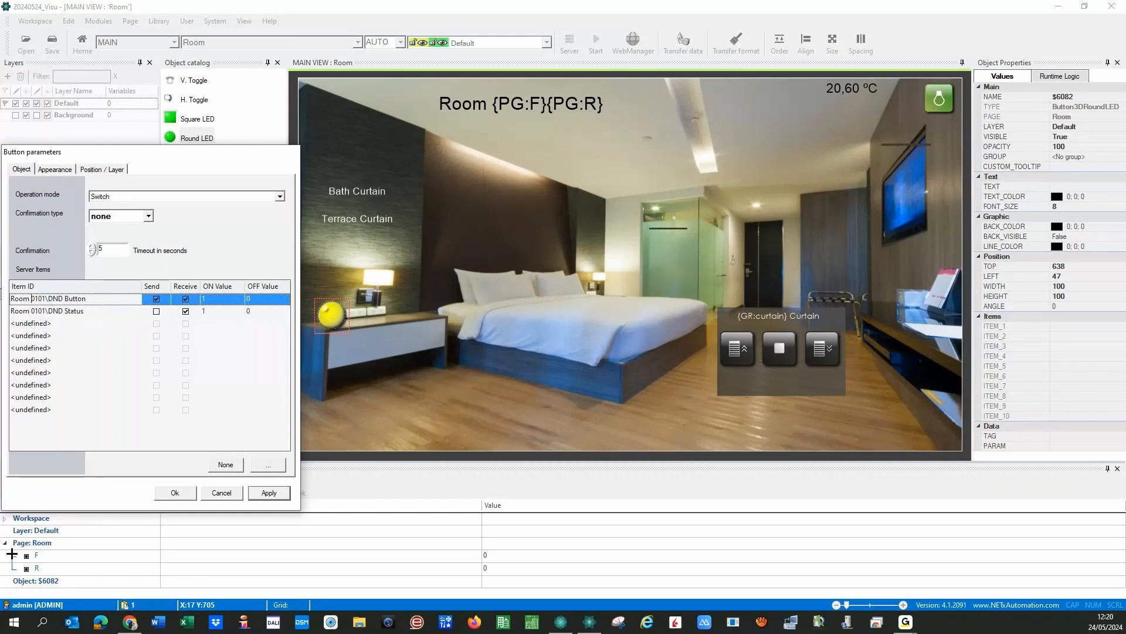
click(34, 556)
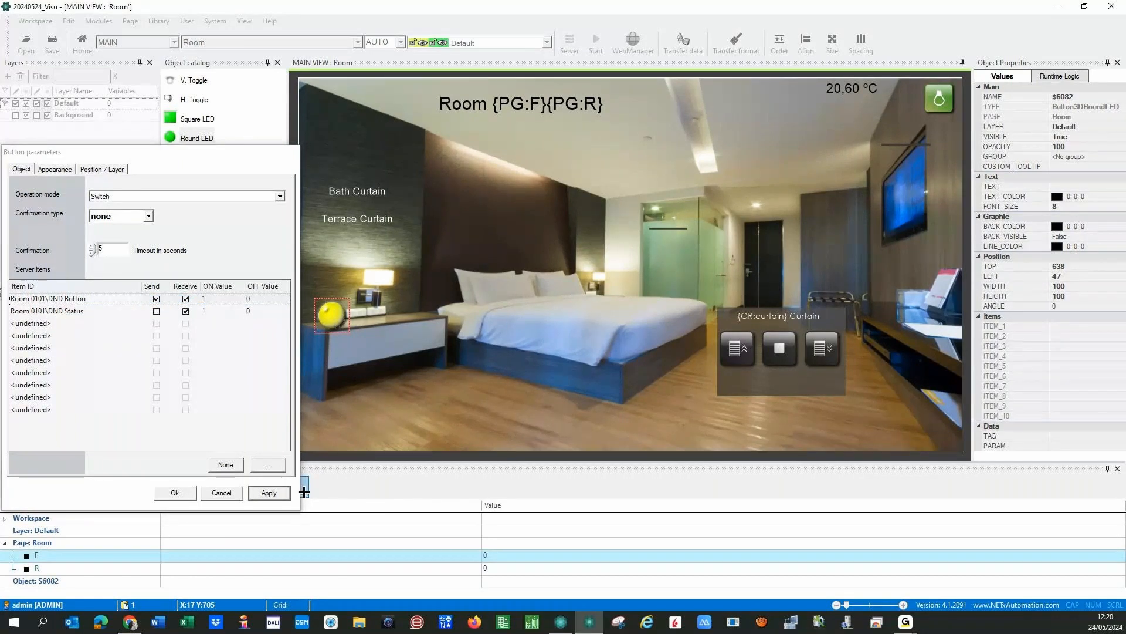
click(31, 299)
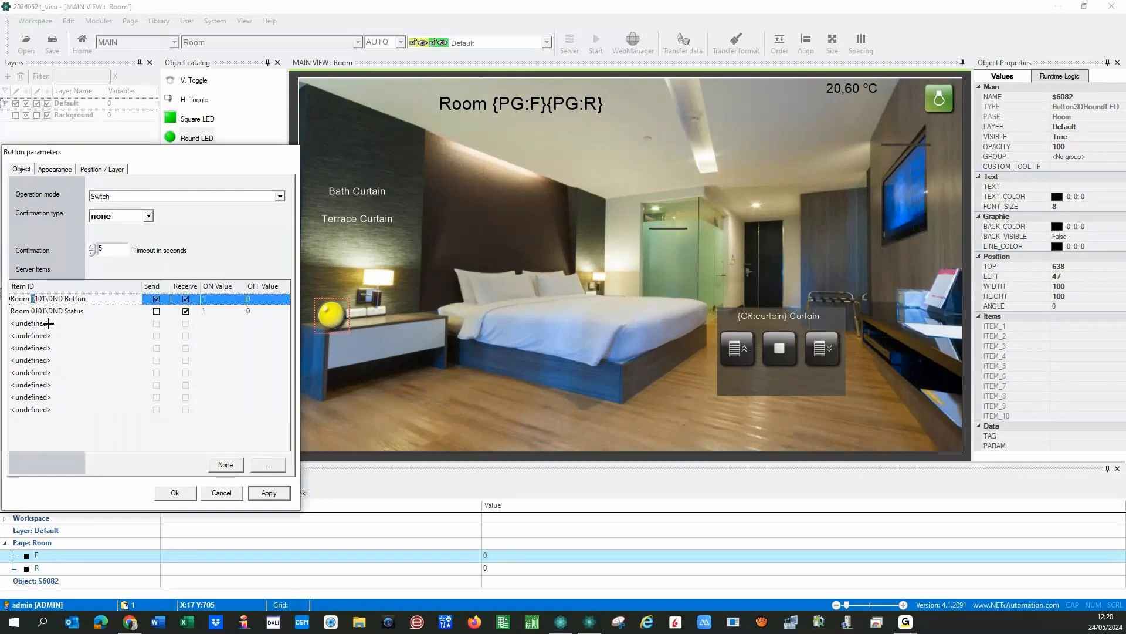
key(shift+Right)
key(shift+Right)
text({PG:F})
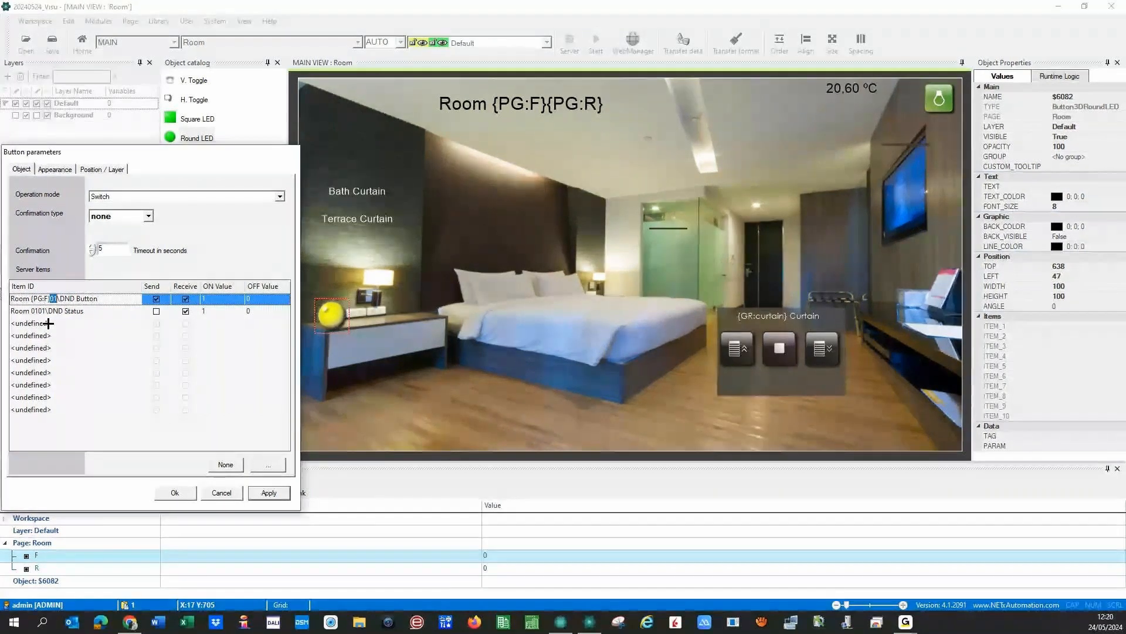
key(shift+Right)
key(shift+Right)
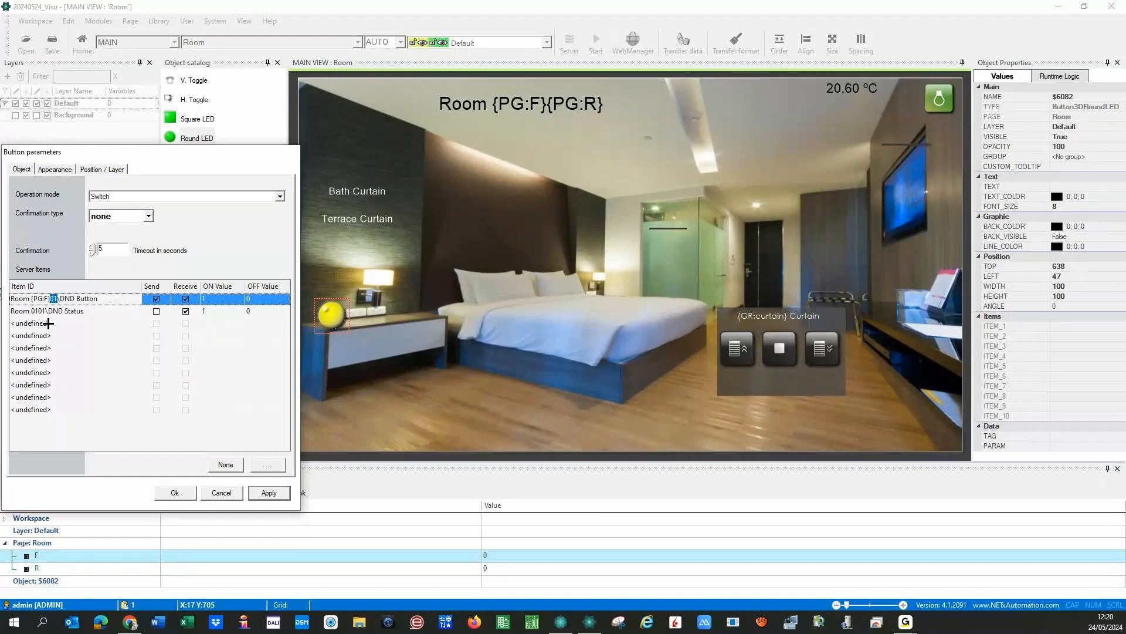
text({PG:R})
Step: Copy {PG:F}{PG:R} into the DND Status item ID in place of 0101 and accept the button parameters
key(shift+Left)
key(shift+Left)
key(shift+Left)
key(shift+Left)
key(shift+Left)
key(shift+Left)
key(shift+Left)
key(shift+Left)
key(shift+Left)
key(shift+Left)
key(shift+Left)
key(shift+Left)
key(ctrl+c)
click(32, 312)
key(ctrl+v)
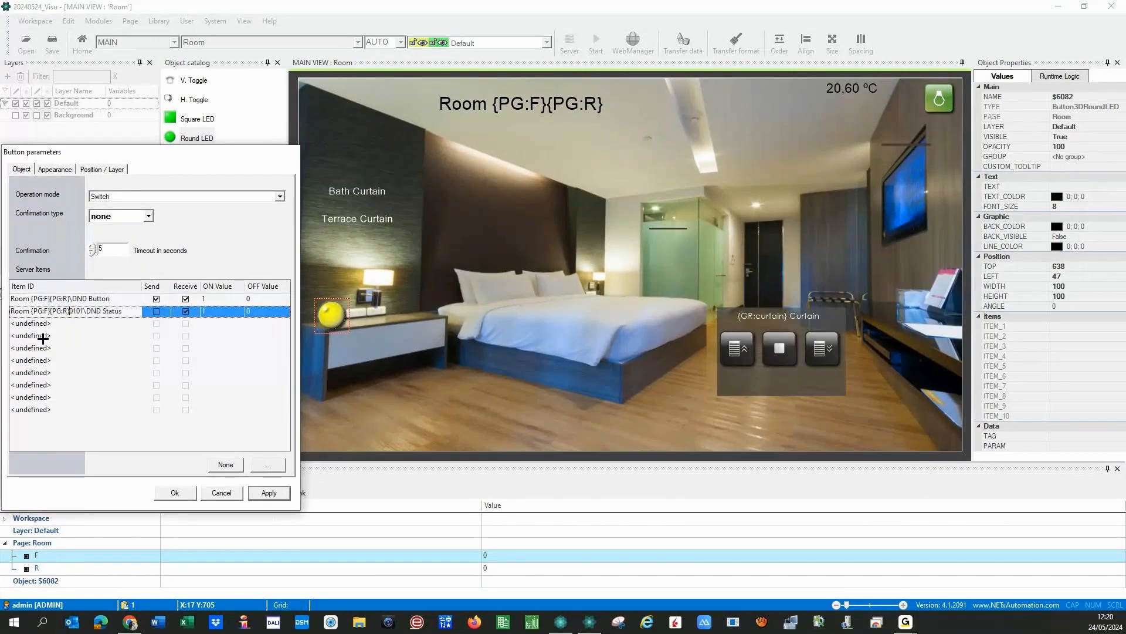
key(Delete)
key(Delete)
key(Delete)
key(Delete)
click(265, 493)
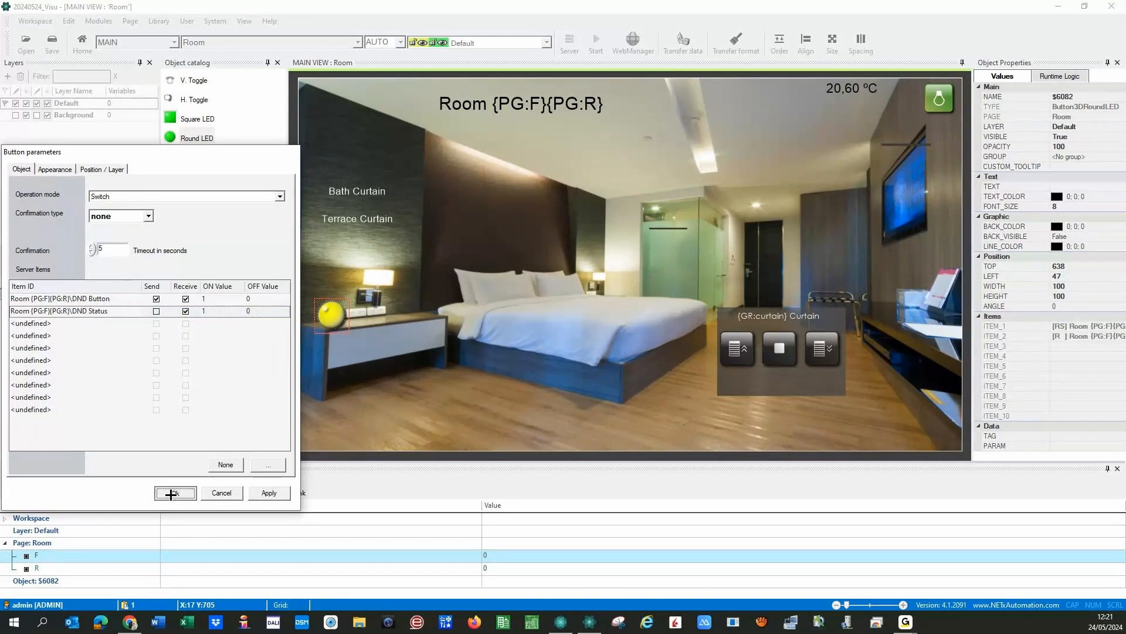
click(171, 494)
Step: Move the round LED onto the drawer front of the bedside table
drag(331, 315, 354, 347)
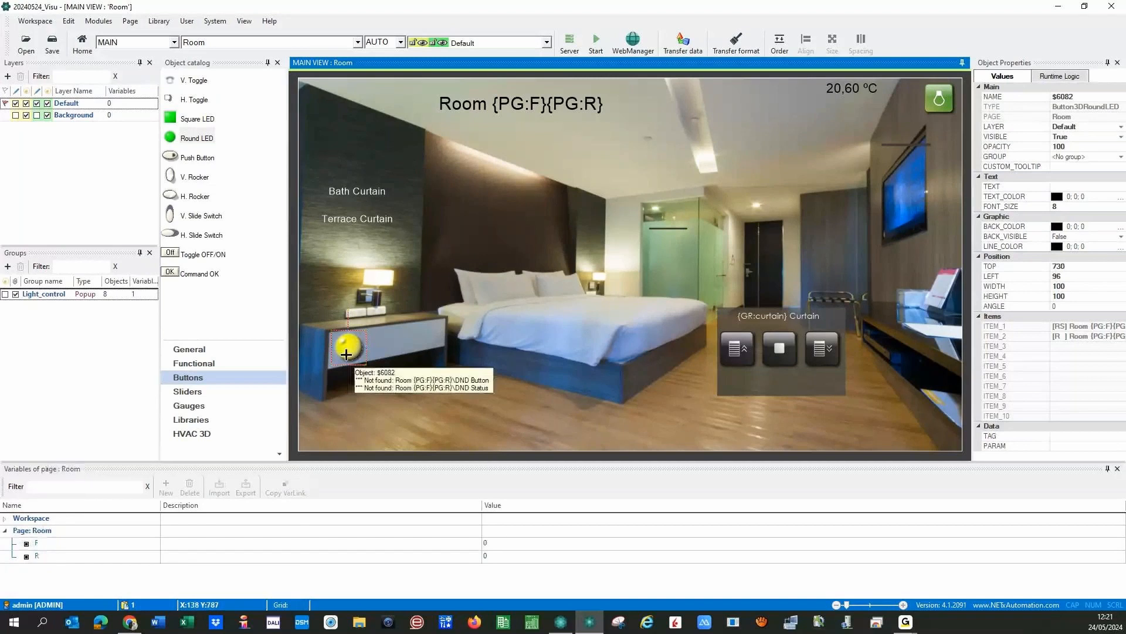
drag(347, 345, 352, 345)
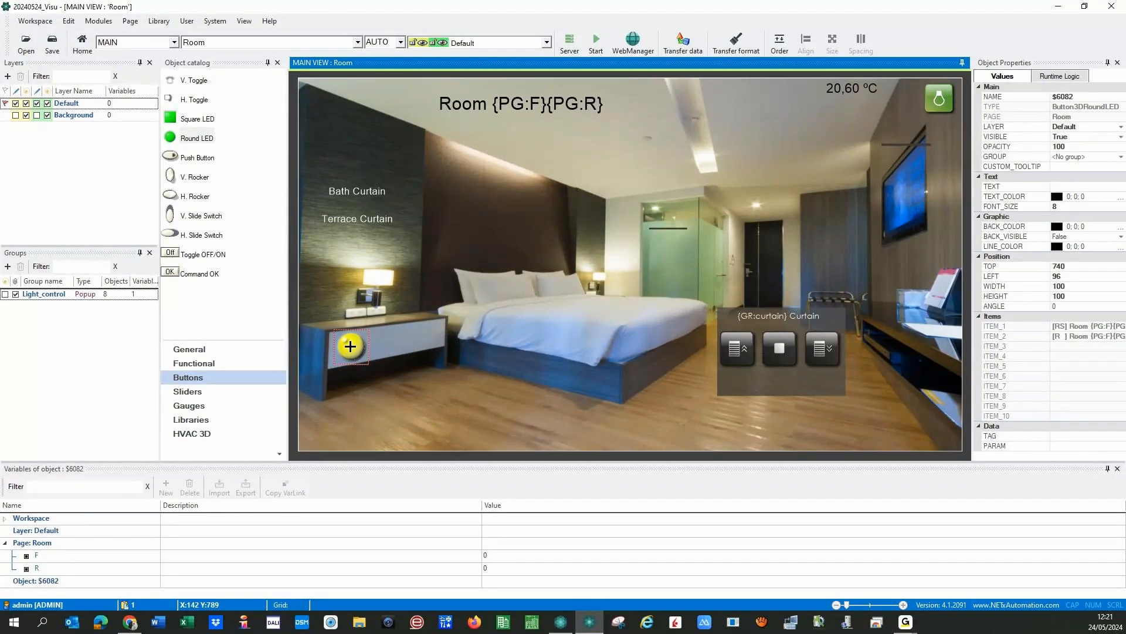
Step: Give the round LED on the bedside drawer the custom tooltip DND
click(1072, 167)
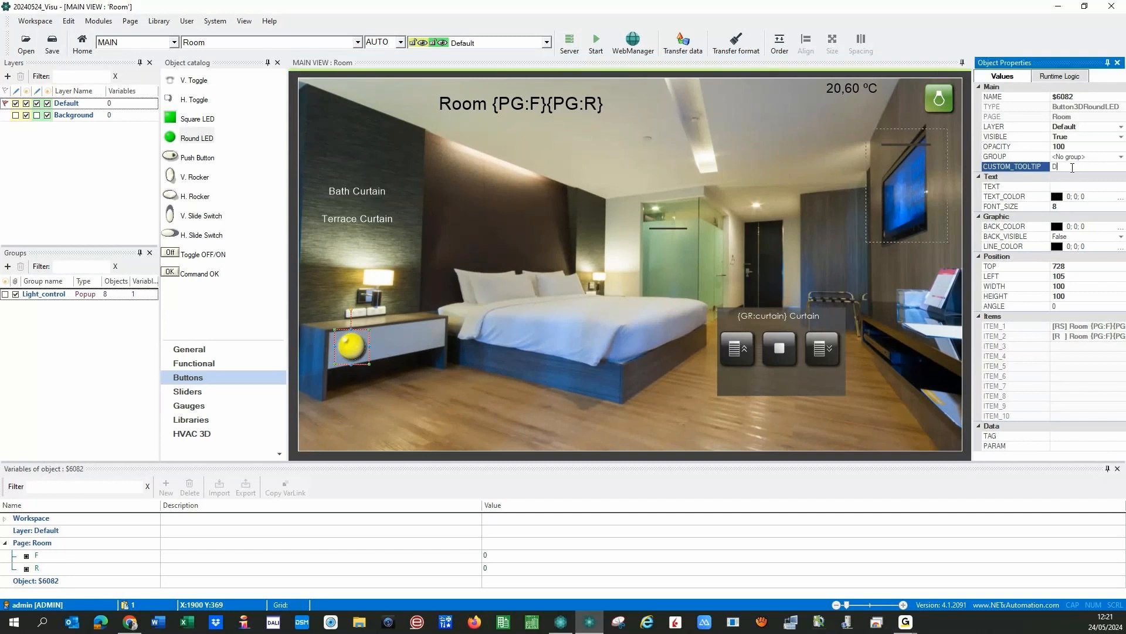
text(DND)
key(Return)
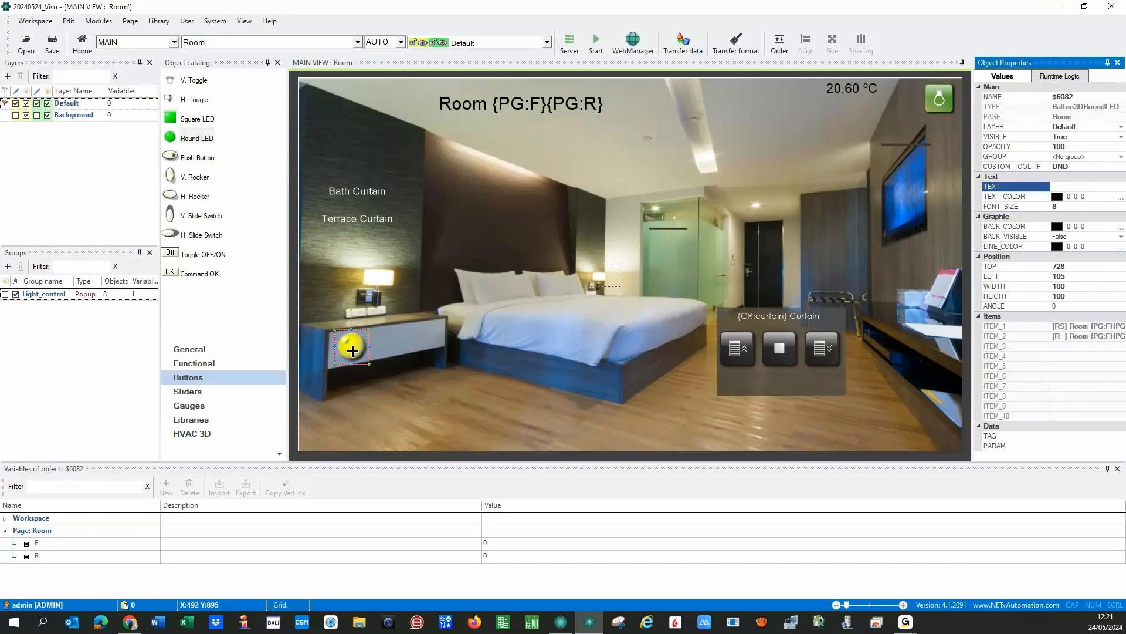
click(352, 348)
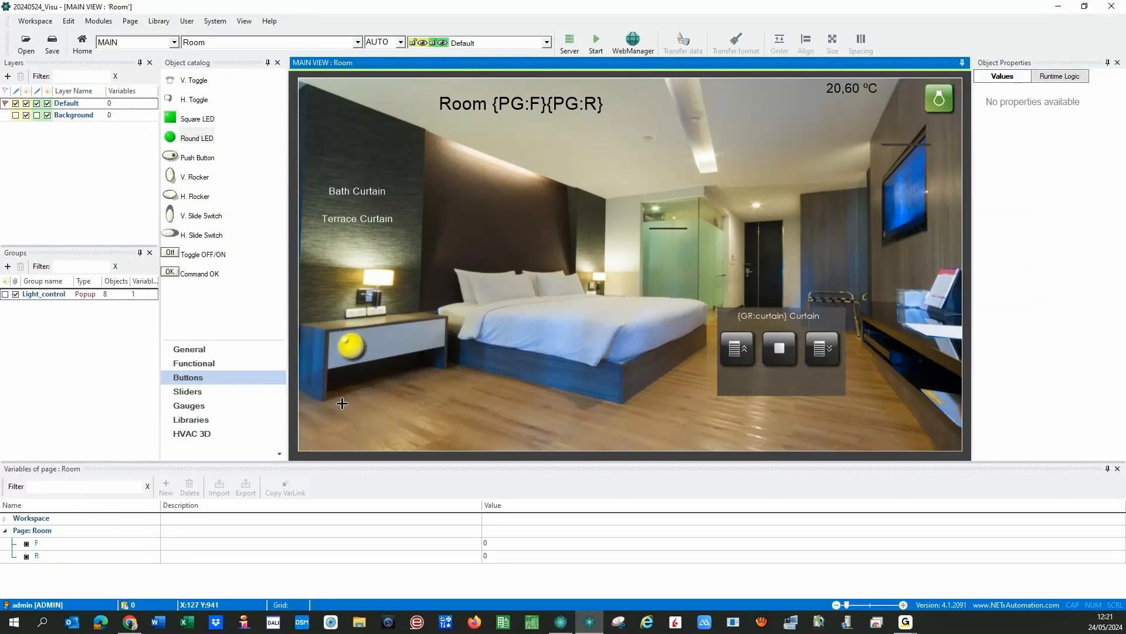
Step: Duplicate the DND round LED and place the copy beside it on the bedside drawer front
click(352, 347)
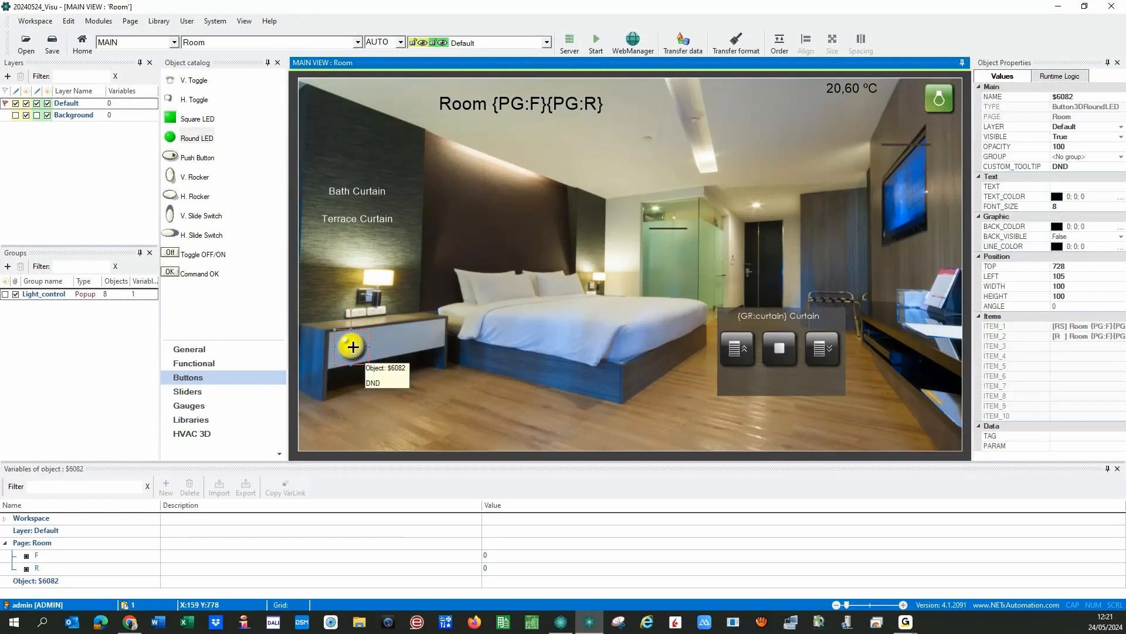
key(ctrl+d)
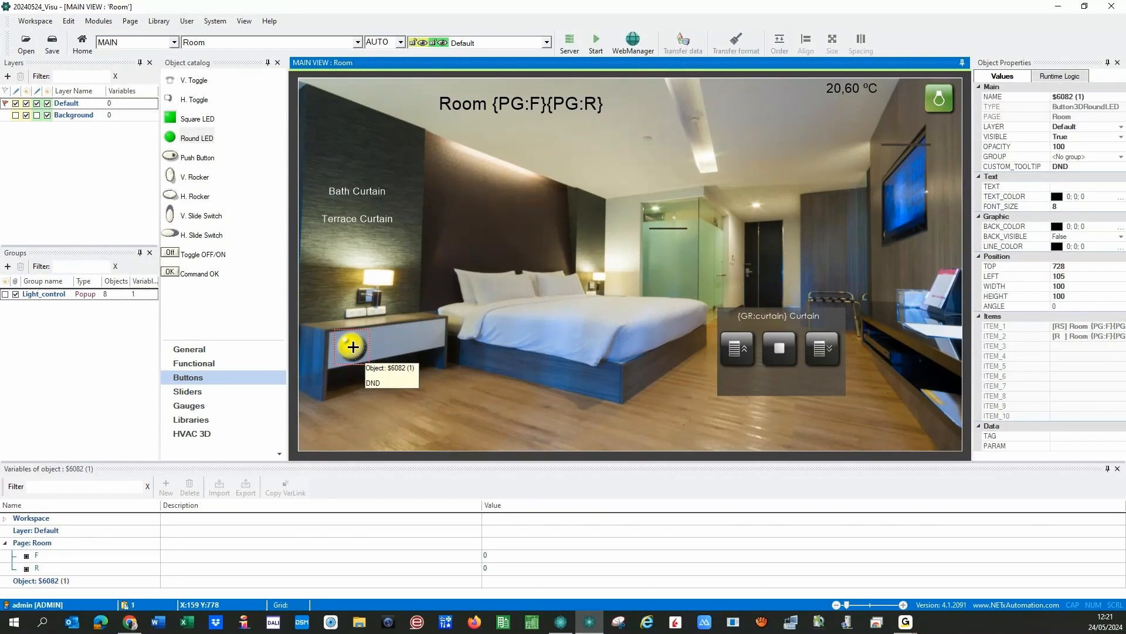
drag(352, 347, 392, 341)
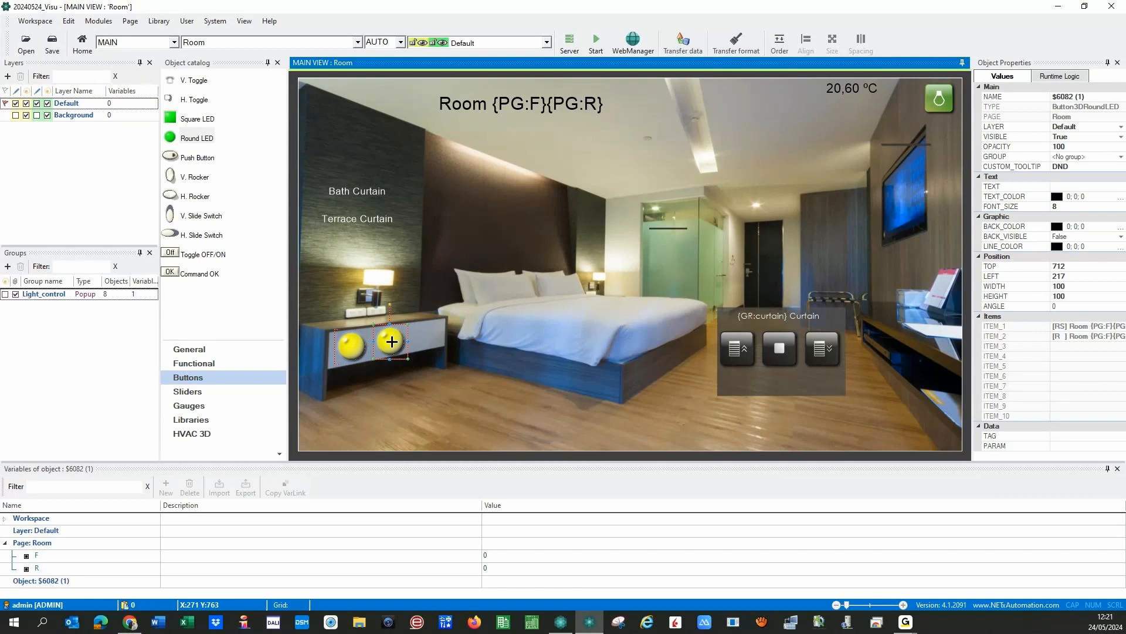
Step: Change the duplicated LED's ON color to red
double_click(392, 341)
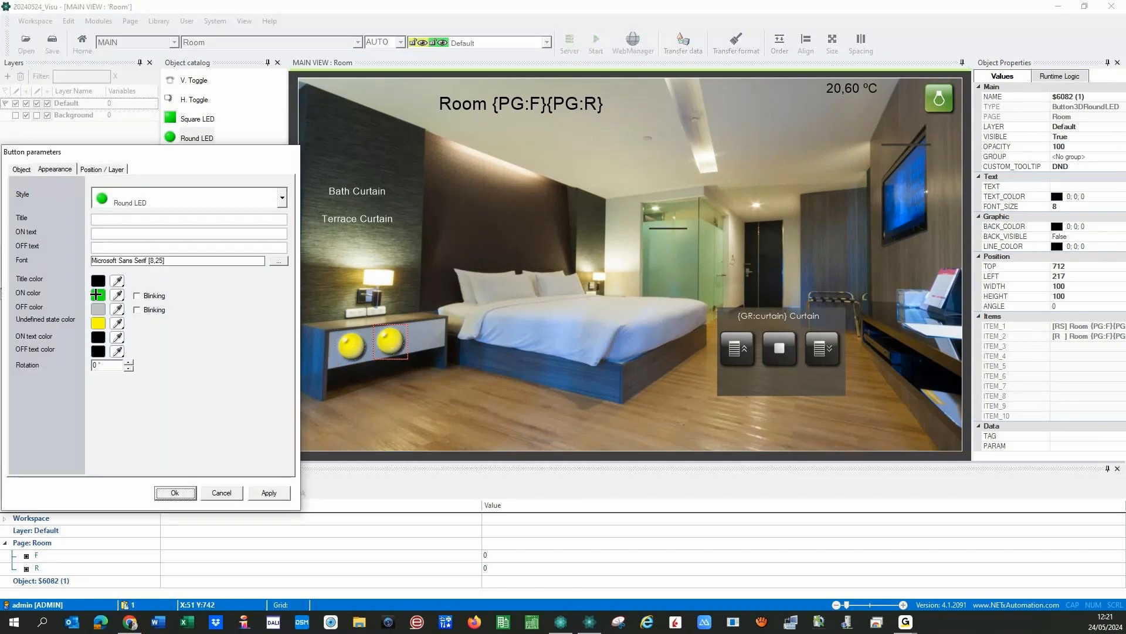
click(95, 295)
click(95, 281)
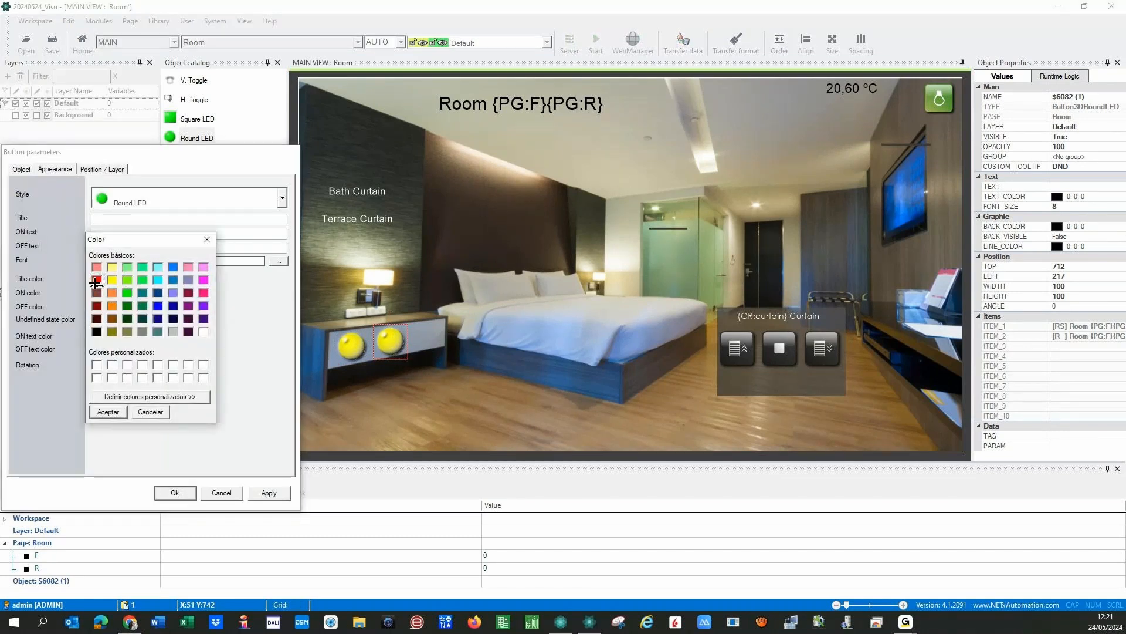
click(121, 415)
Step: Change DND to MUR in the duplicated LED's first server item so that it addresses the MUR Button
click(19, 172)
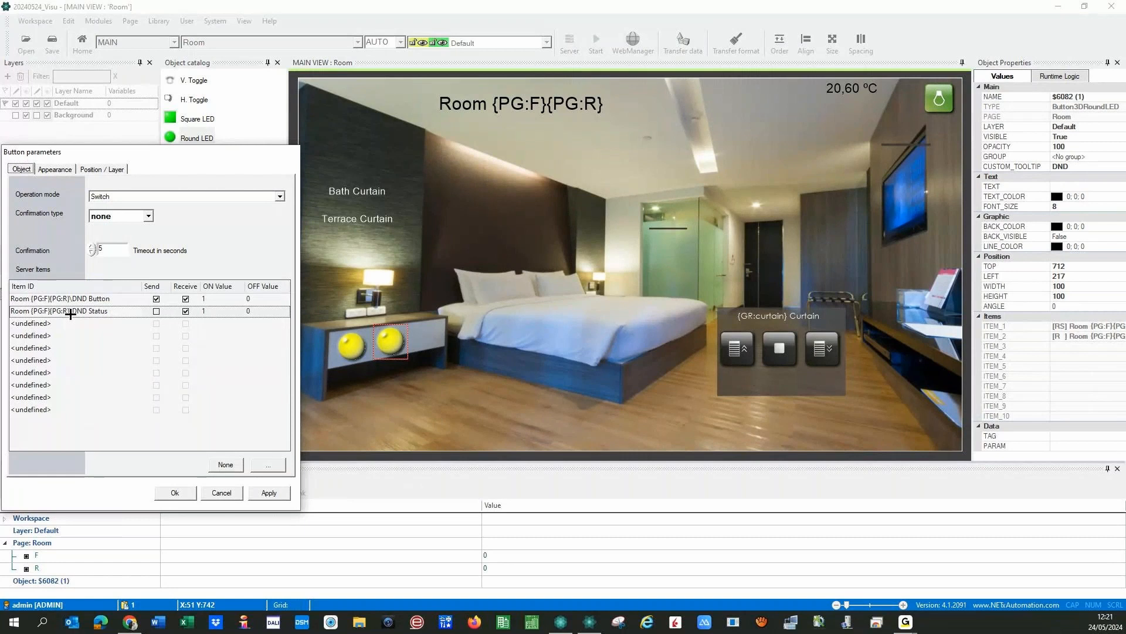
click(80, 298)
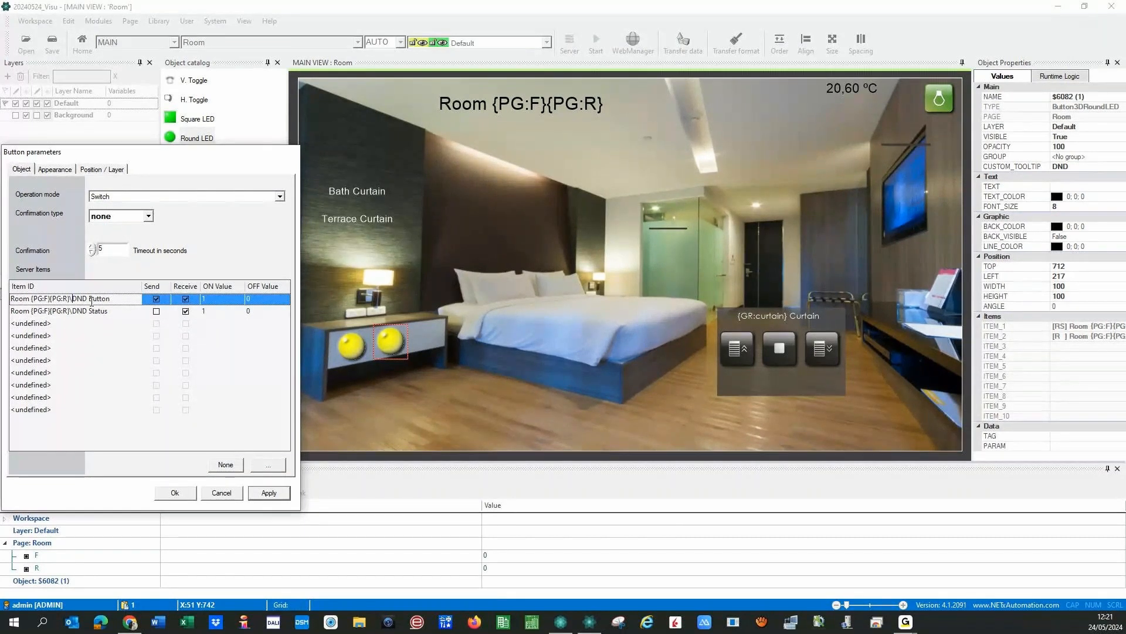
key(Delete)
key(Delete)
key(Delete)
text(MUR)
Step: Change DND to MUR in the duplicated LED's Status item ID and accept the button parameters
click(89, 313)
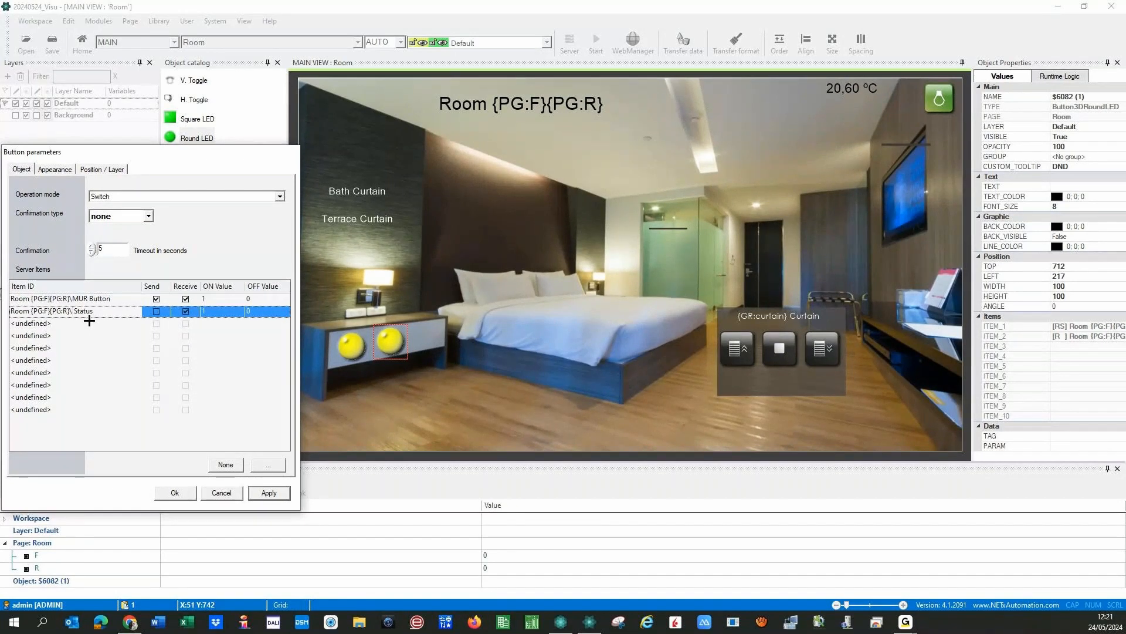
key(Delete)
key(Delete)
key(Delete)
text(MUR)
click(281, 498)
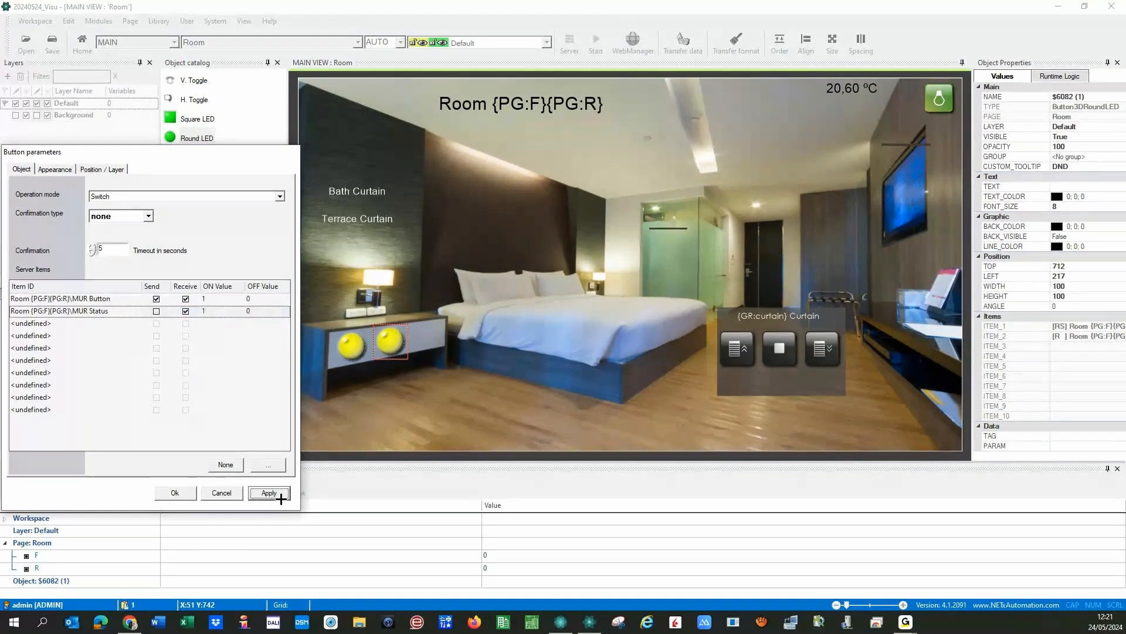
click(175, 493)
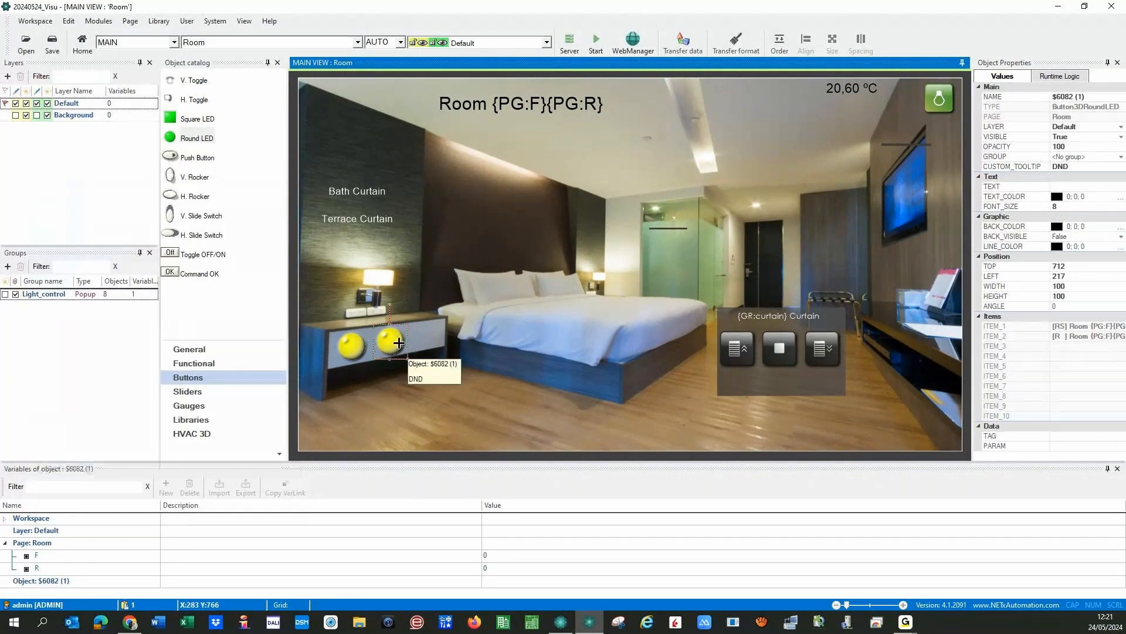
Step: Replace the duplicated LED's custom tooltip with MUR
click(1082, 167)
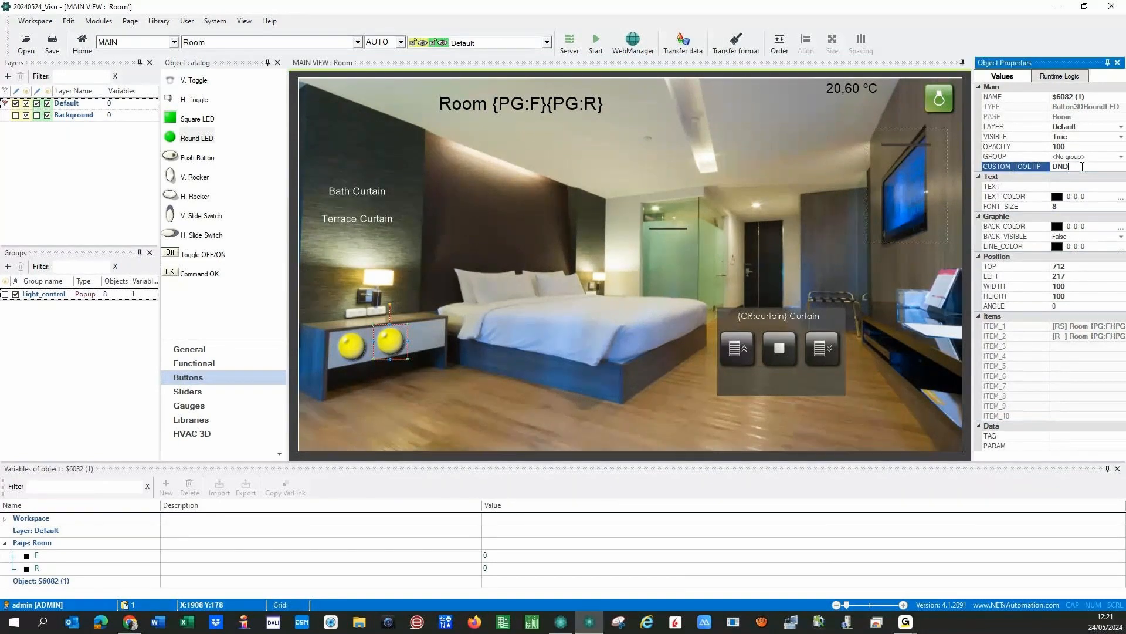
key(BackSpace)
key(BackSpace)
key(BackSpace)
text(MUR)
click(374, 403)
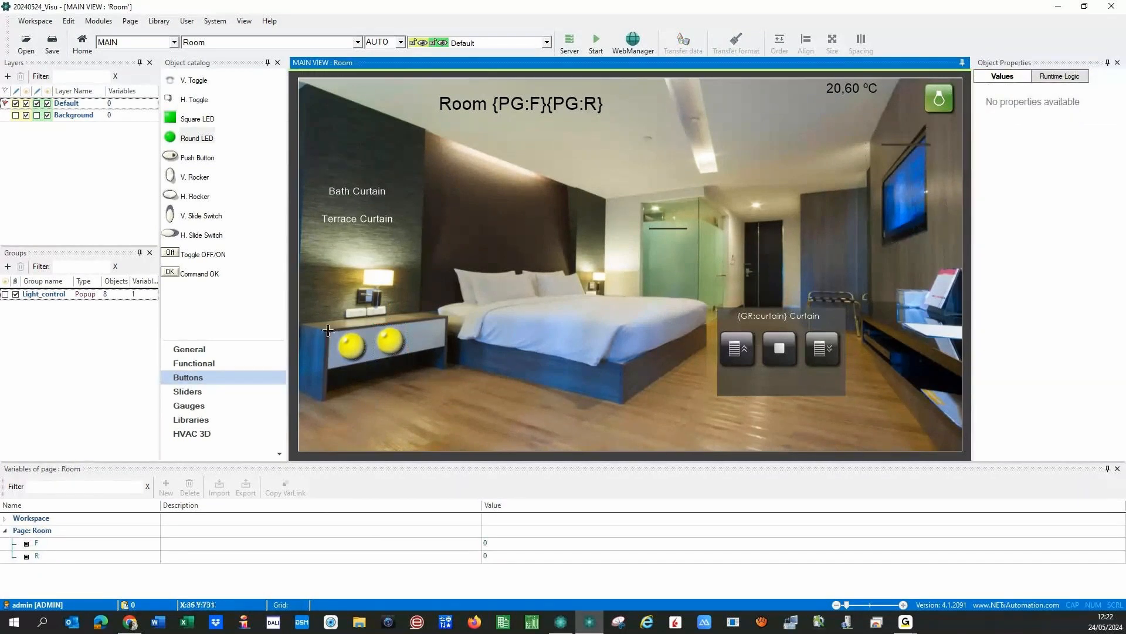
Step: Group the two round LEDs as a toggle switch group named DND-MUR
drag(328, 322, 414, 369)
right_click(381, 339)
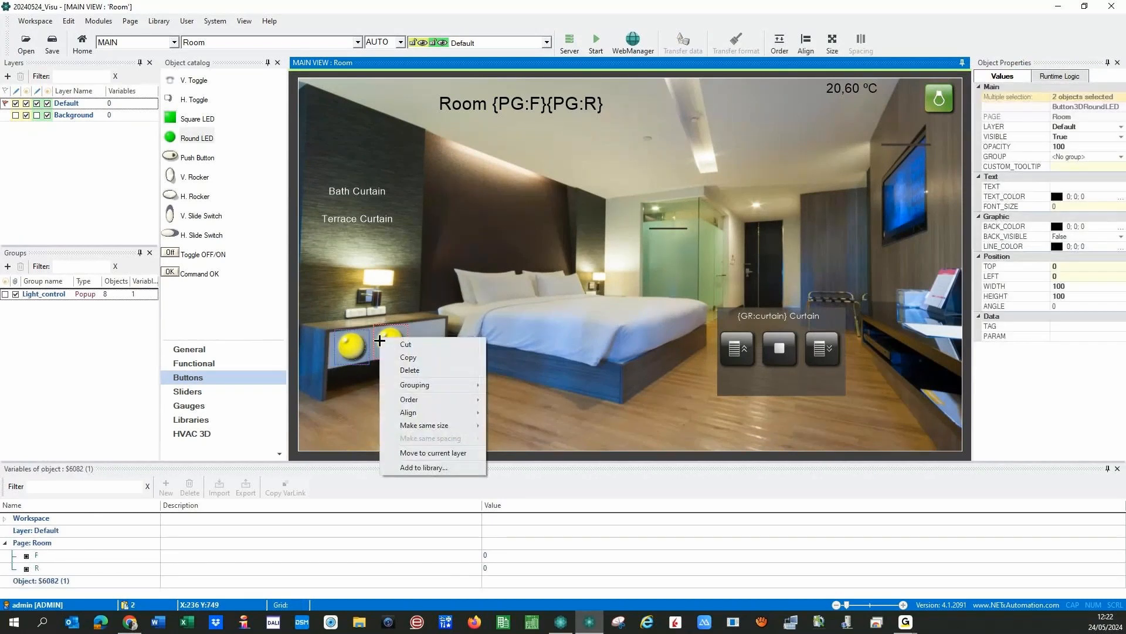
mouse_move(453, 385)
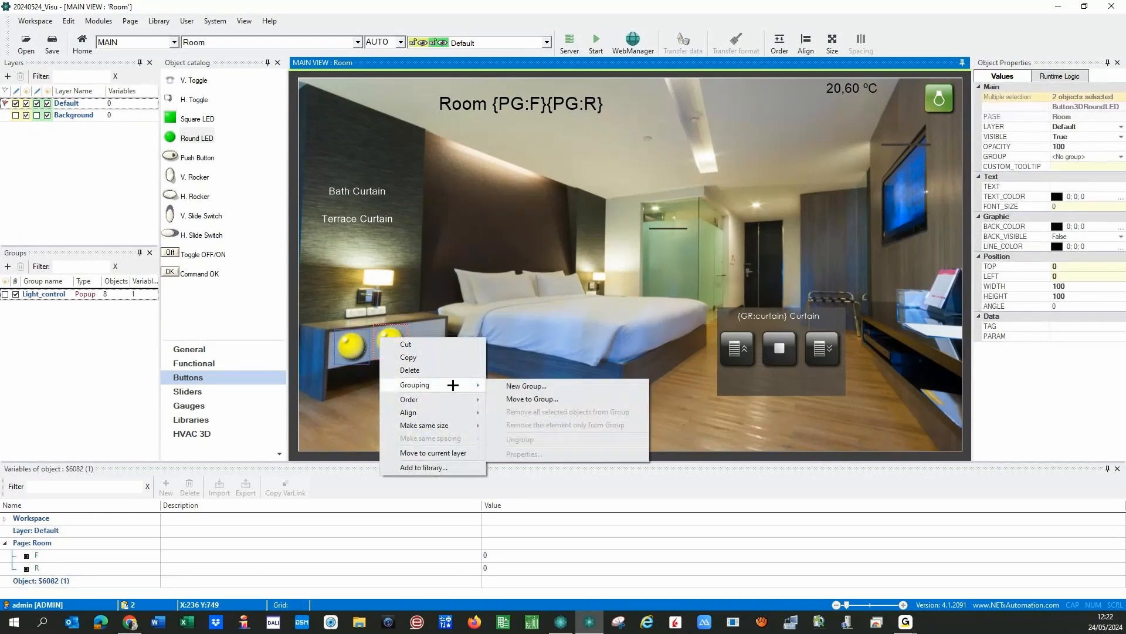
click(508, 386)
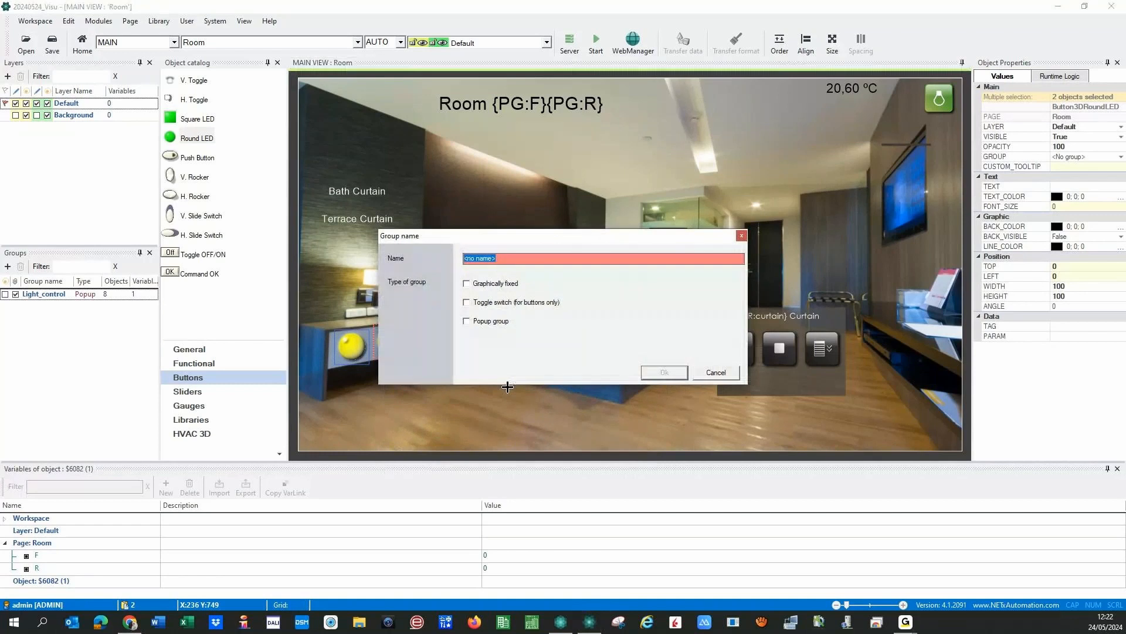
text(DND-MU)
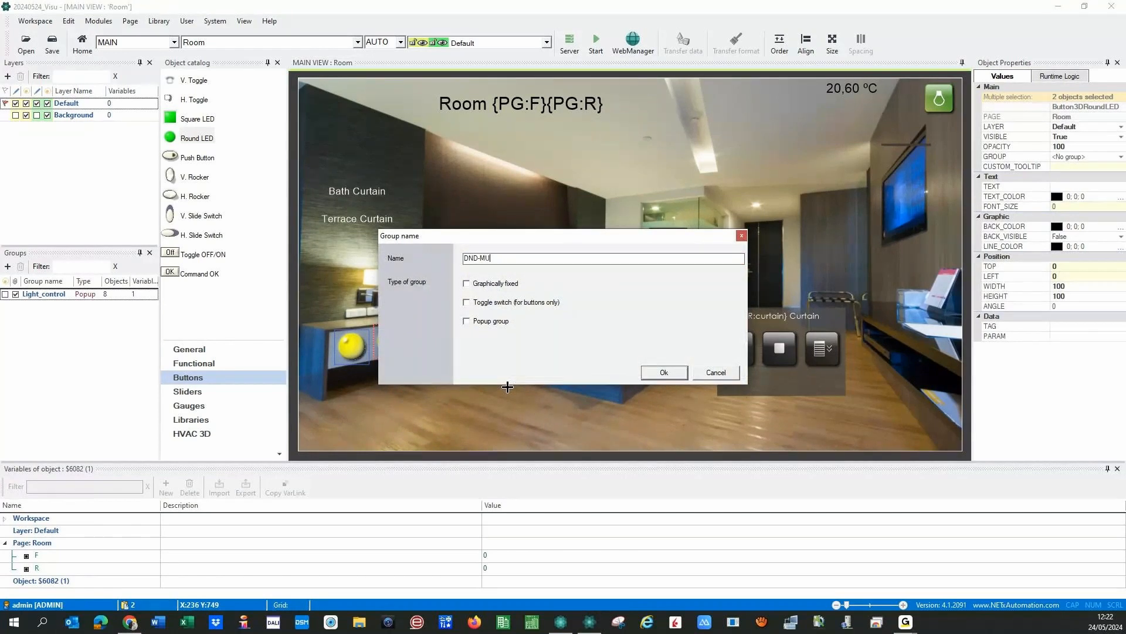
text(R)
click(468, 303)
click(495, 283)
click(662, 373)
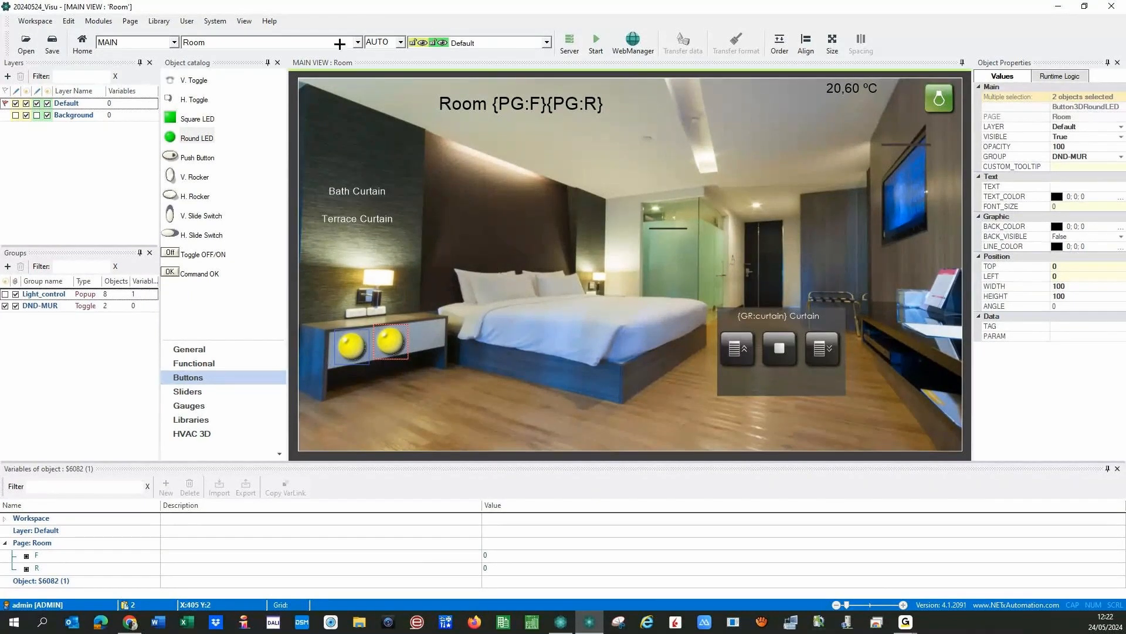
Step: Switch to the Home page and start the visualization in runtime mode
click(357, 42)
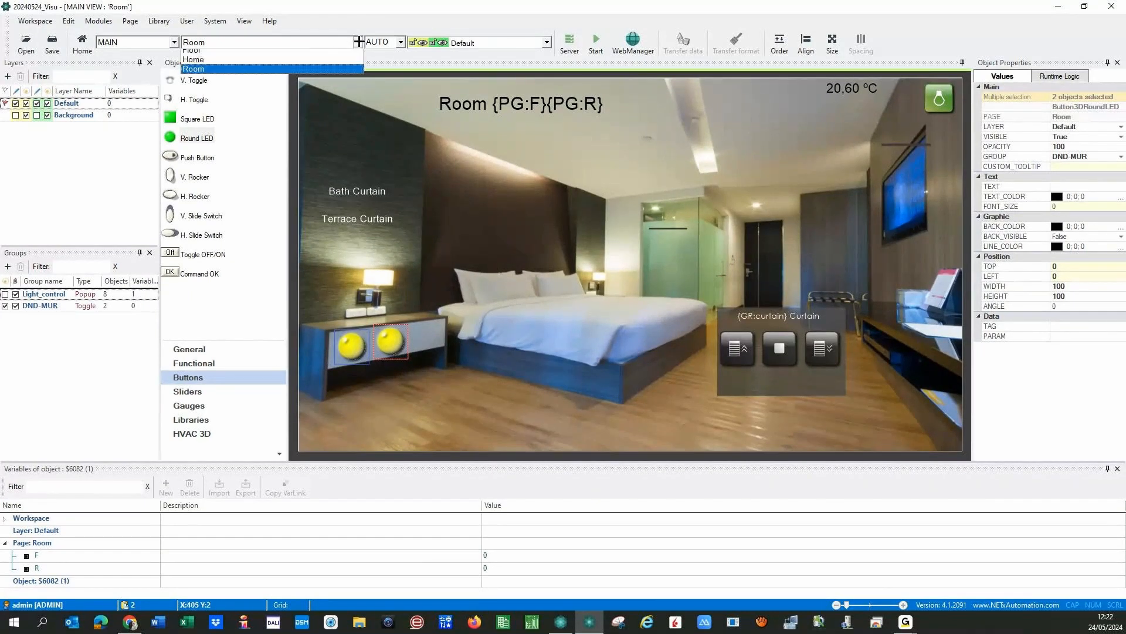
click(223, 63)
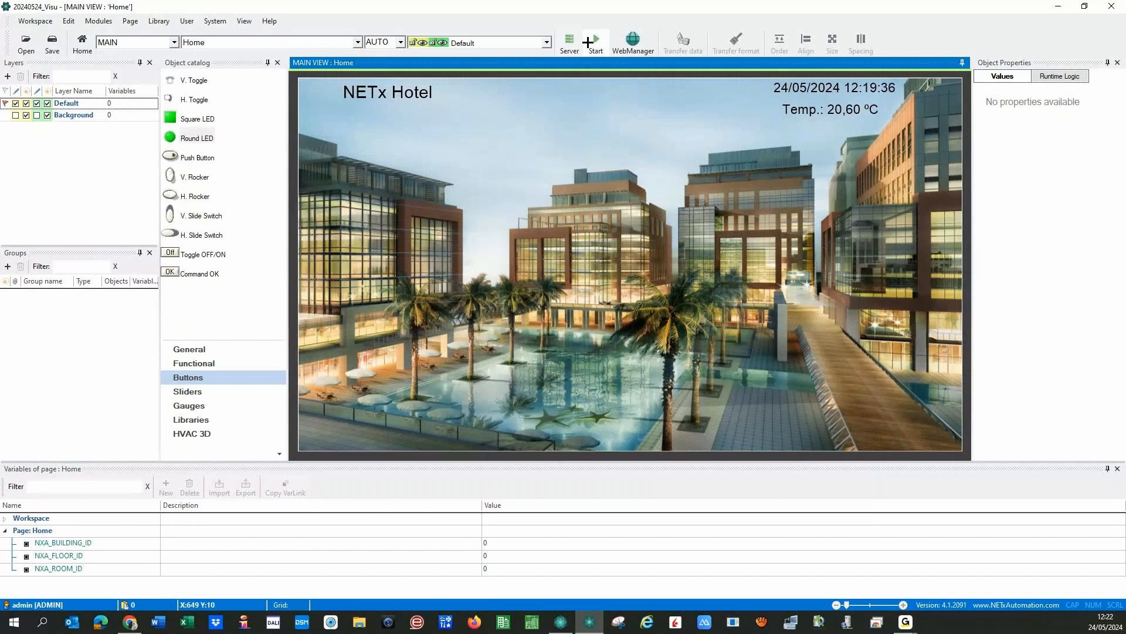
click(587, 42)
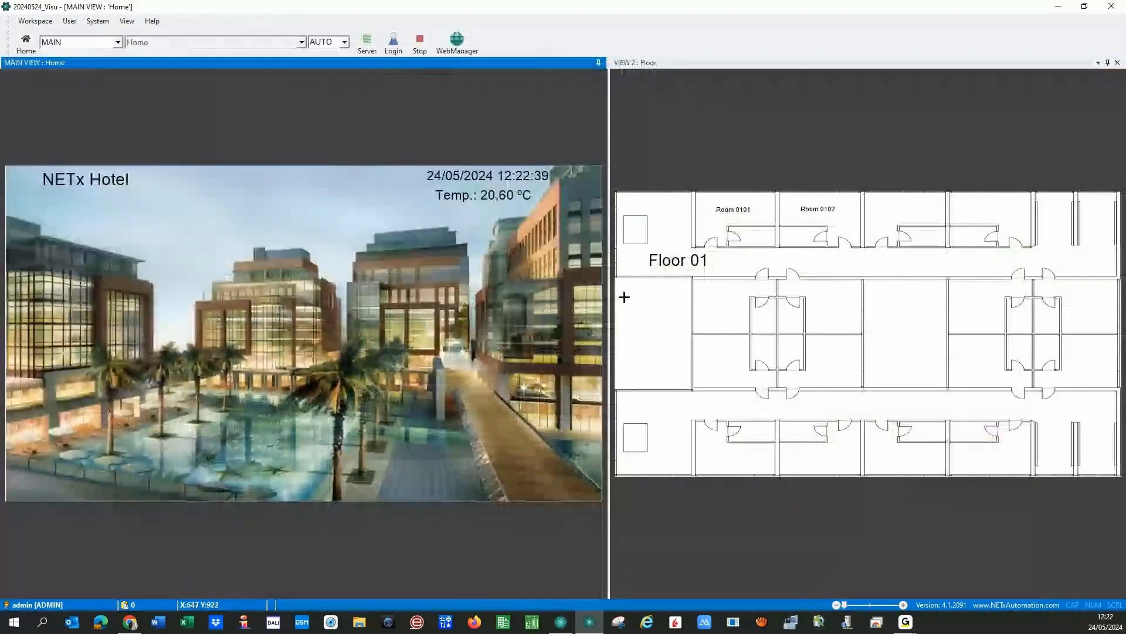
Step: Open Room 0101 from the Floor 01 plan and operate its DND and MUR LEDs in turn
click(727, 226)
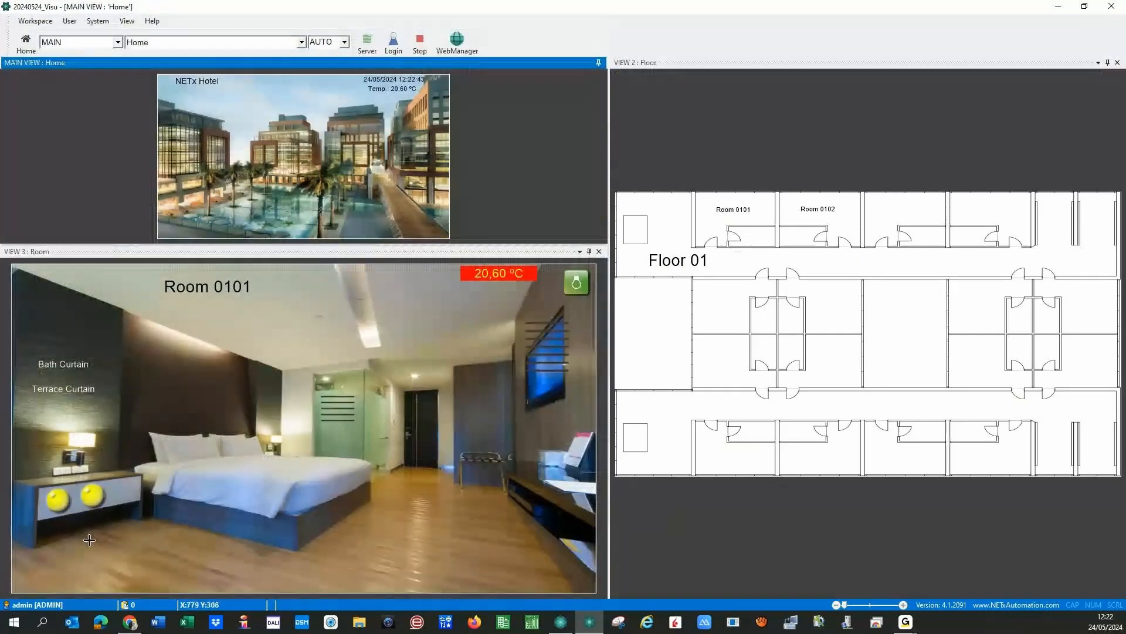
click(57, 503)
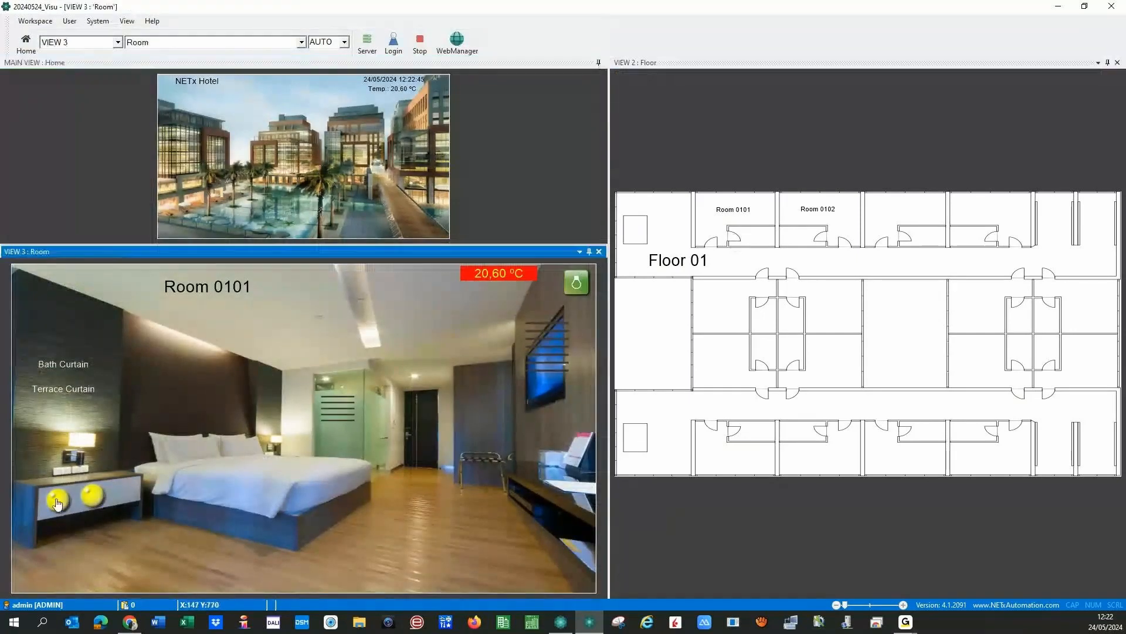
click(58, 502)
click(59, 505)
click(92, 498)
click(95, 499)
click(98, 502)
click(97, 502)
click(96, 505)
Step: Alternate between the DND and MUR LEDs in Room 0101 to test the toggle group's mutual exclusion
click(57, 510)
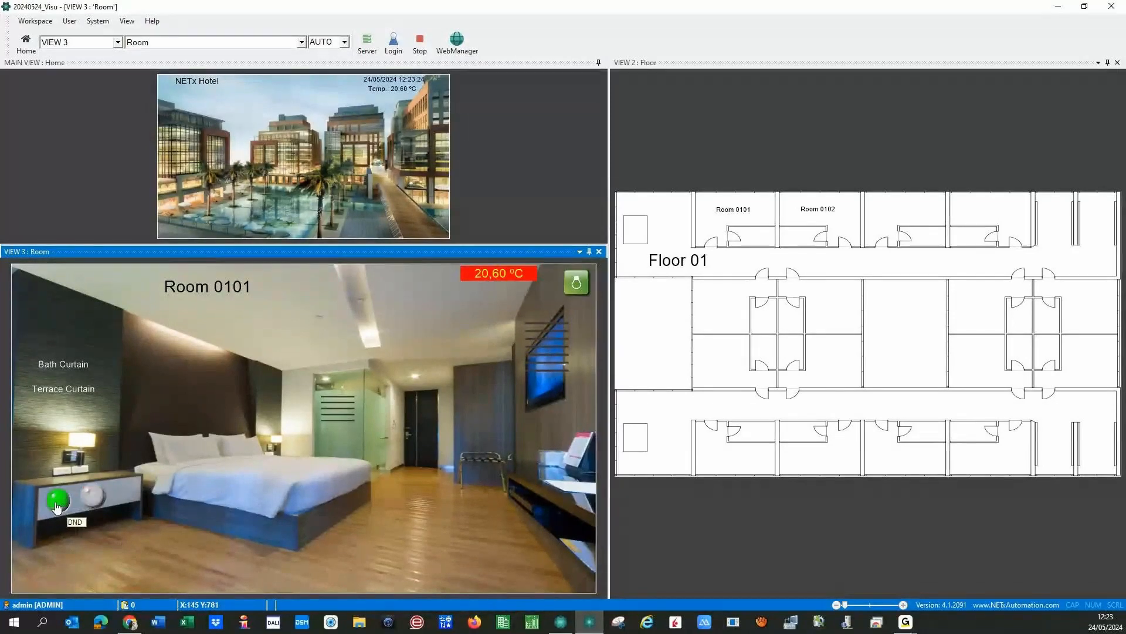
click(88, 505)
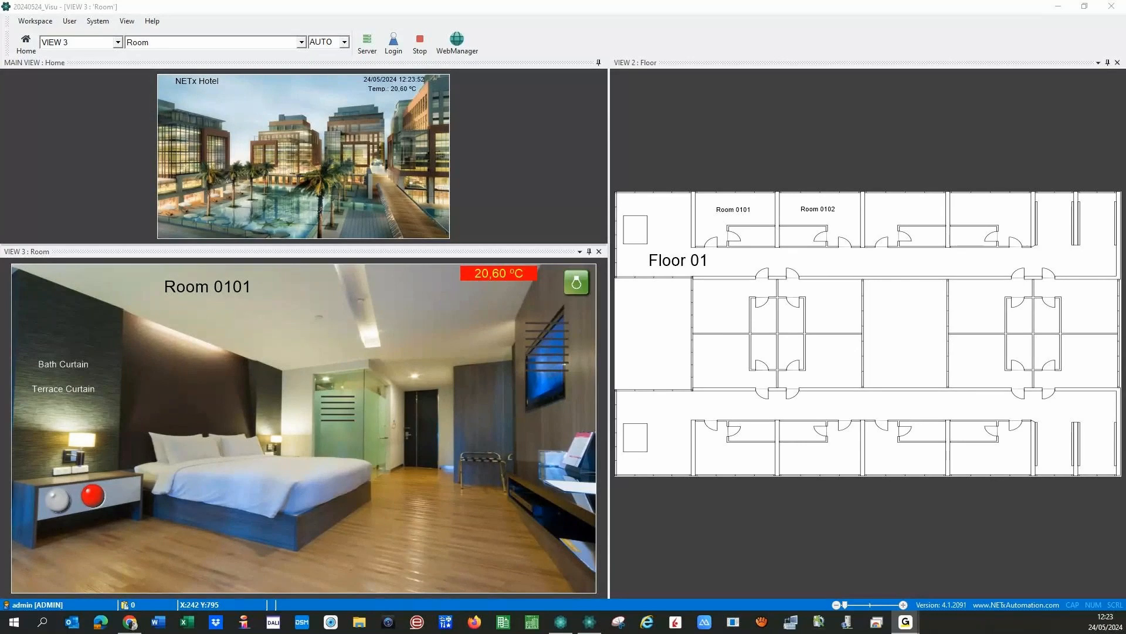
click(58, 503)
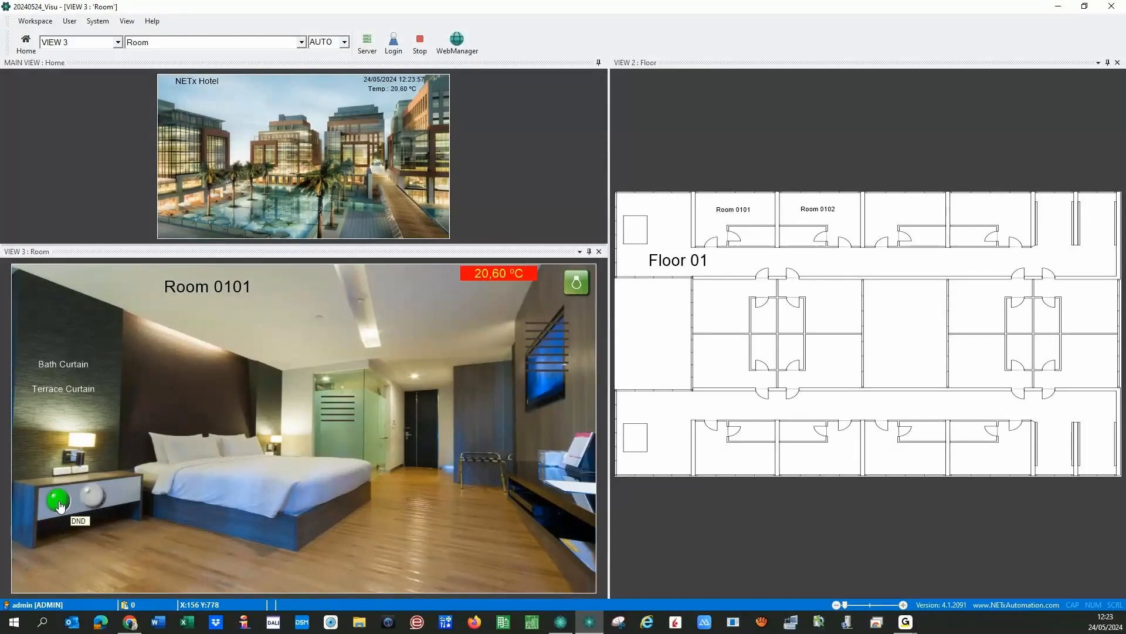
click(57, 507)
click(55, 508)
click(61, 505)
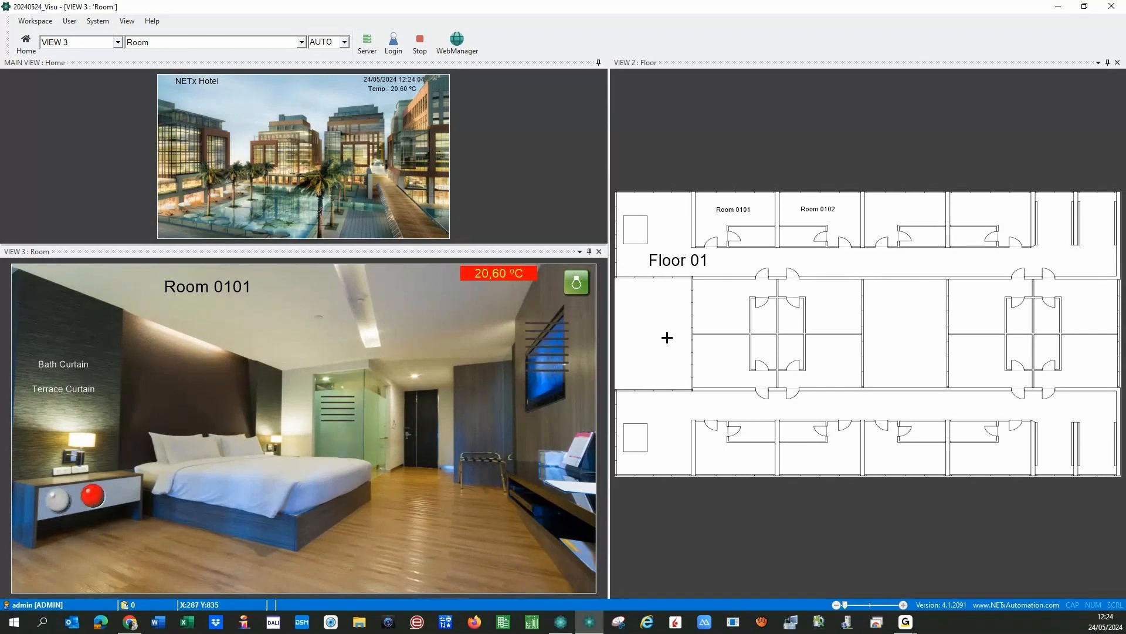
Step: Open Room 0102 from the floor plan and test its MUR LED followed by its DND LED
click(806, 219)
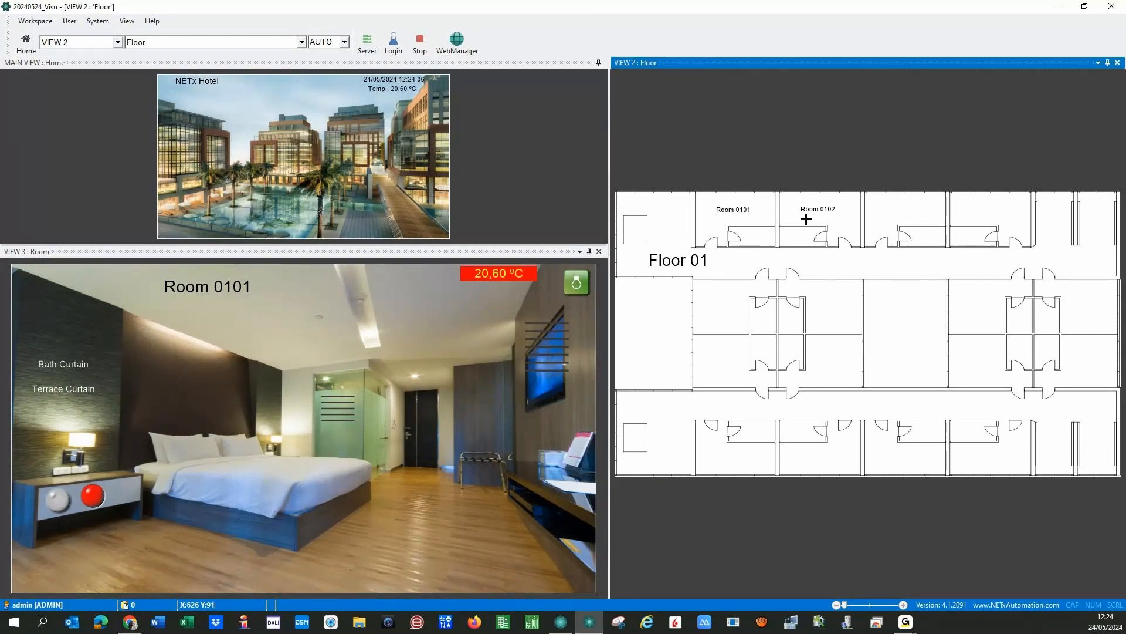
click(806, 219)
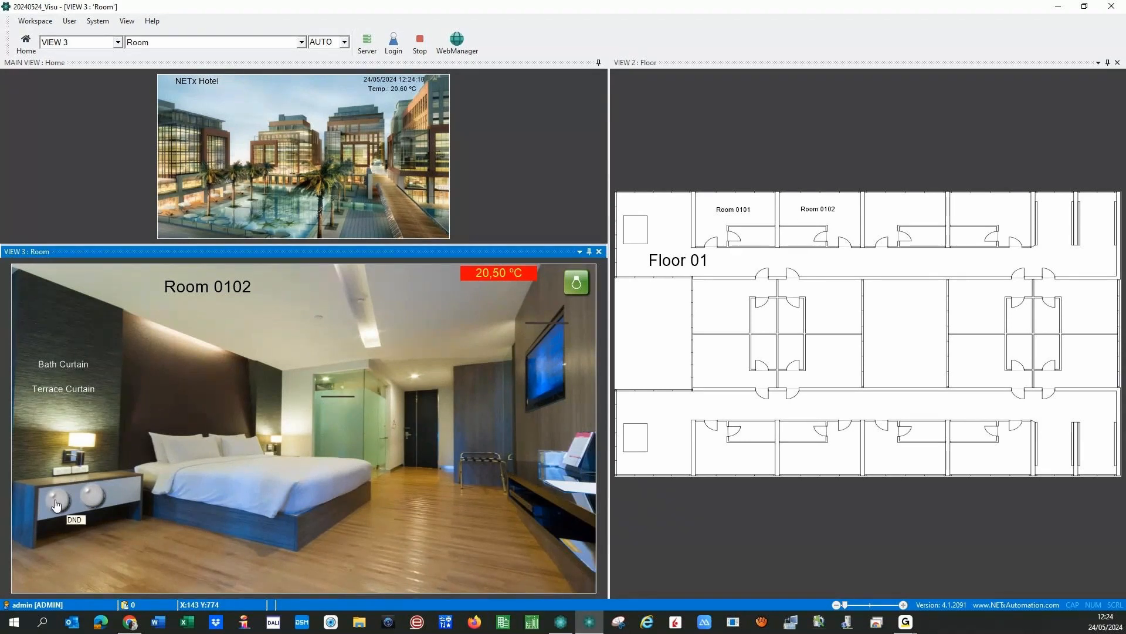
click(95, 496)
click(57, 501)
Step: Open Room 0202 through the Floor 02 plan and test switching between its DND and MUR LEDs, ending on DND
click(176, 156)
click(795, 269)
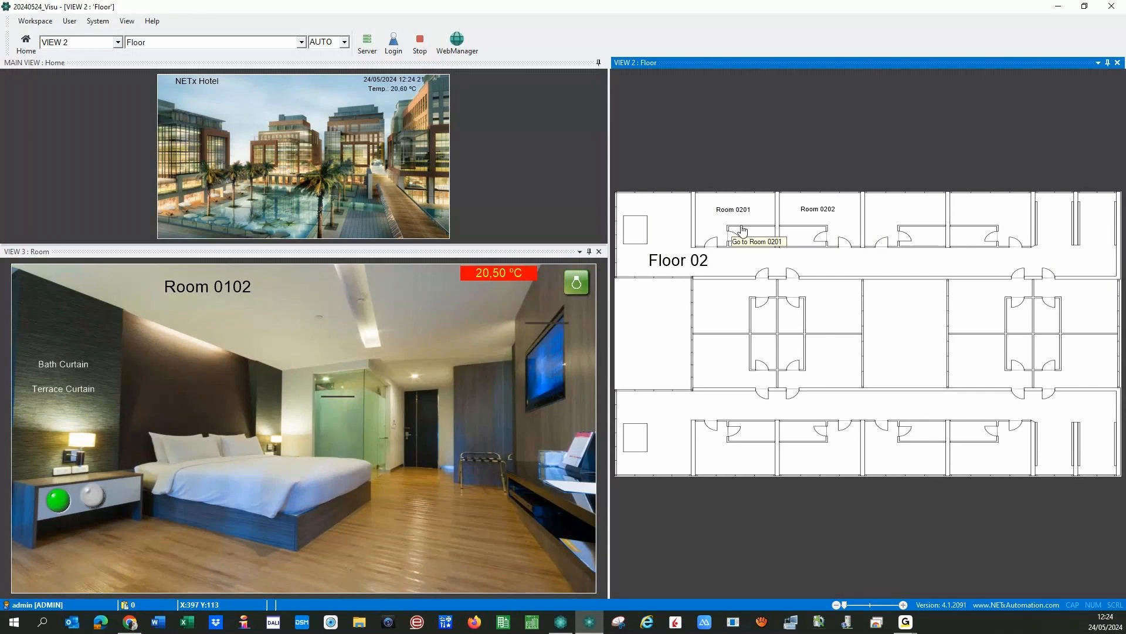
click(808, 225)
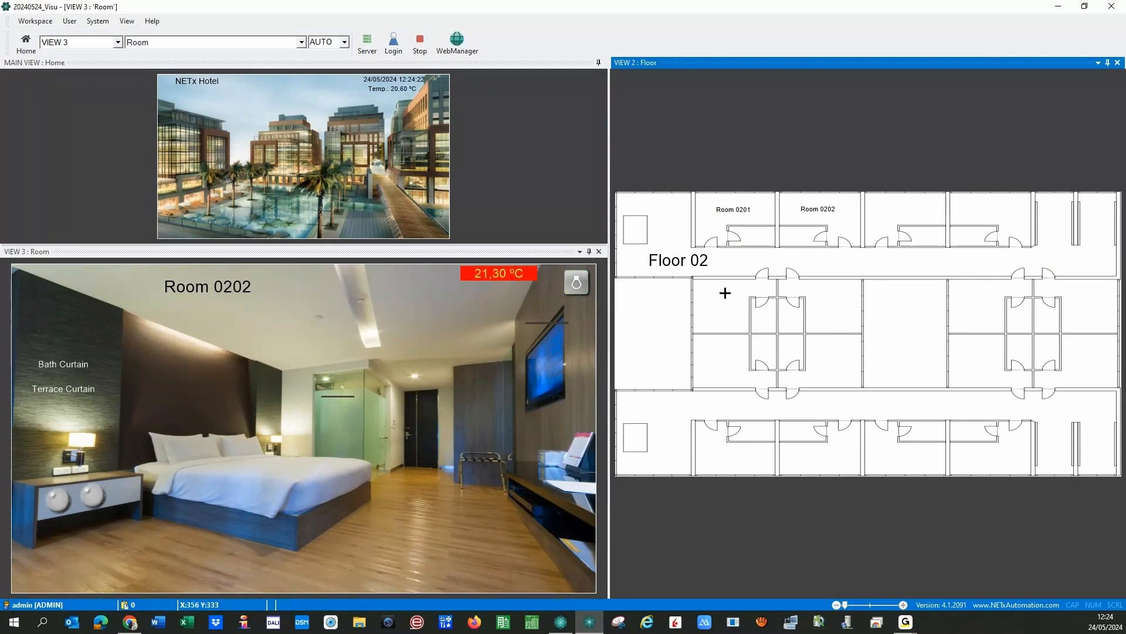
click(56, 500)
click(93, 498)
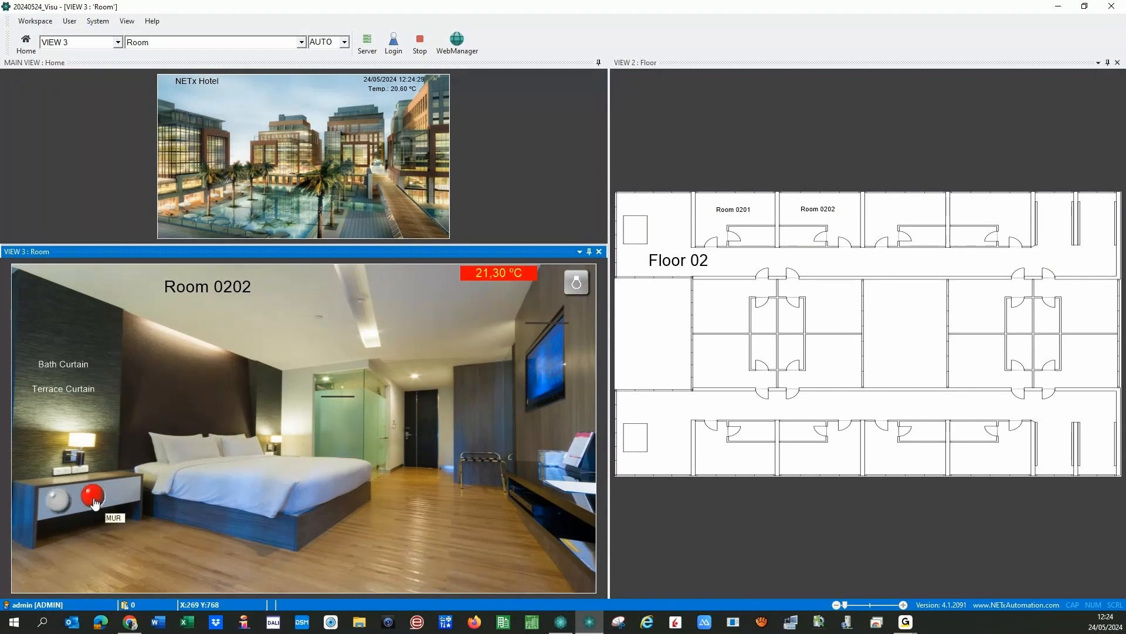
click(57, 503)
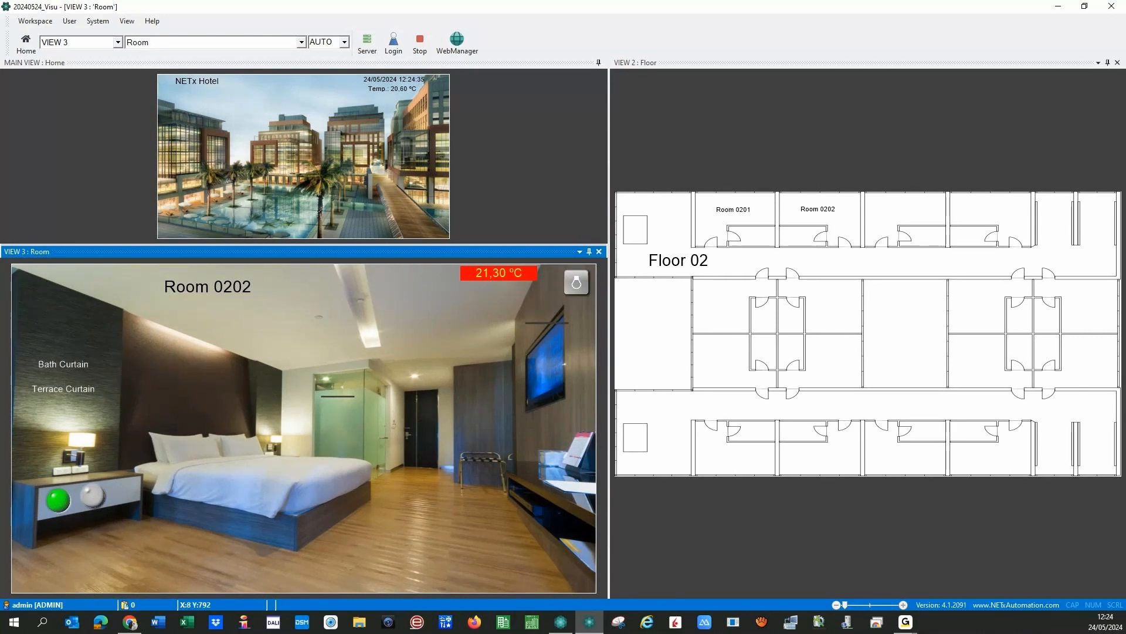
Step: Open Room 0201 from the Floor 02 plan and test its DND LED followed by its MUR LED
click(728, 234)
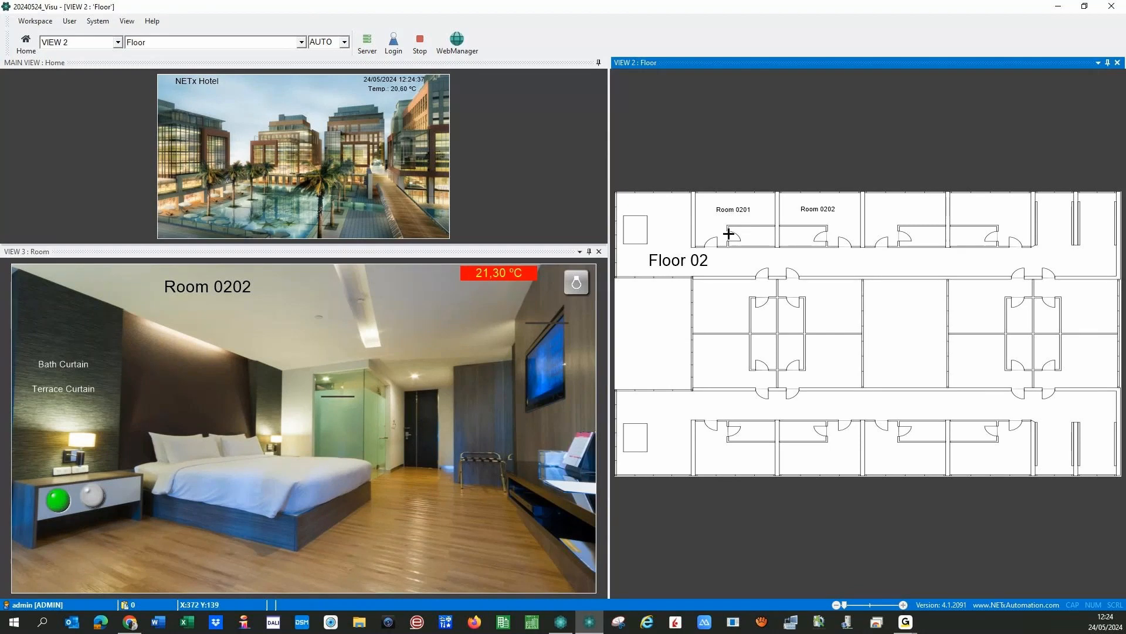
click(728, 233)
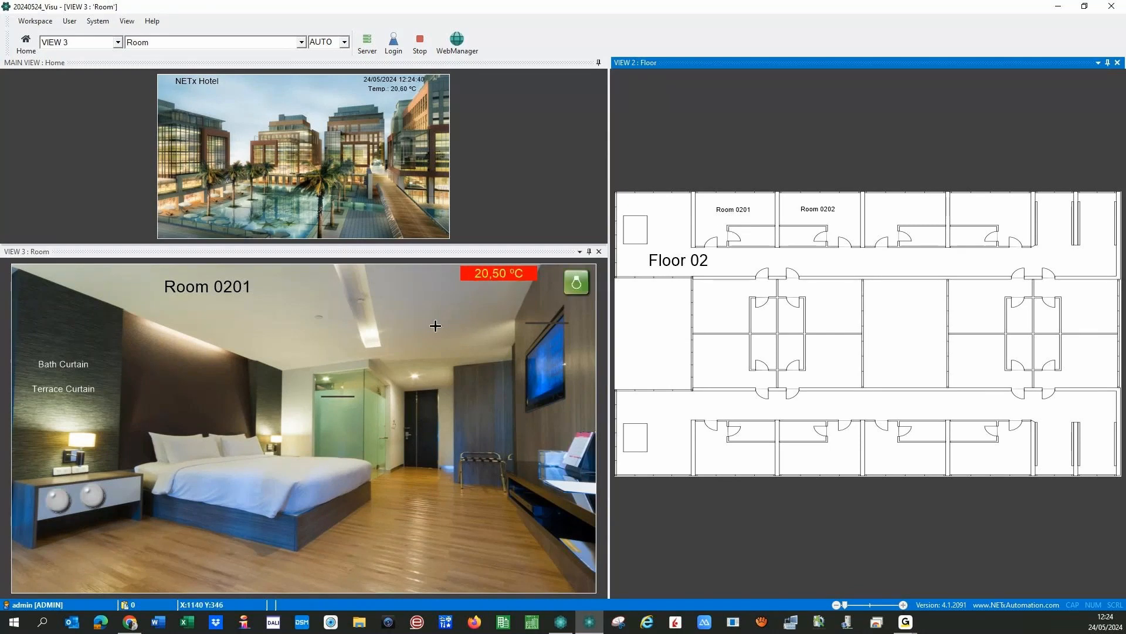
click(55, 501)
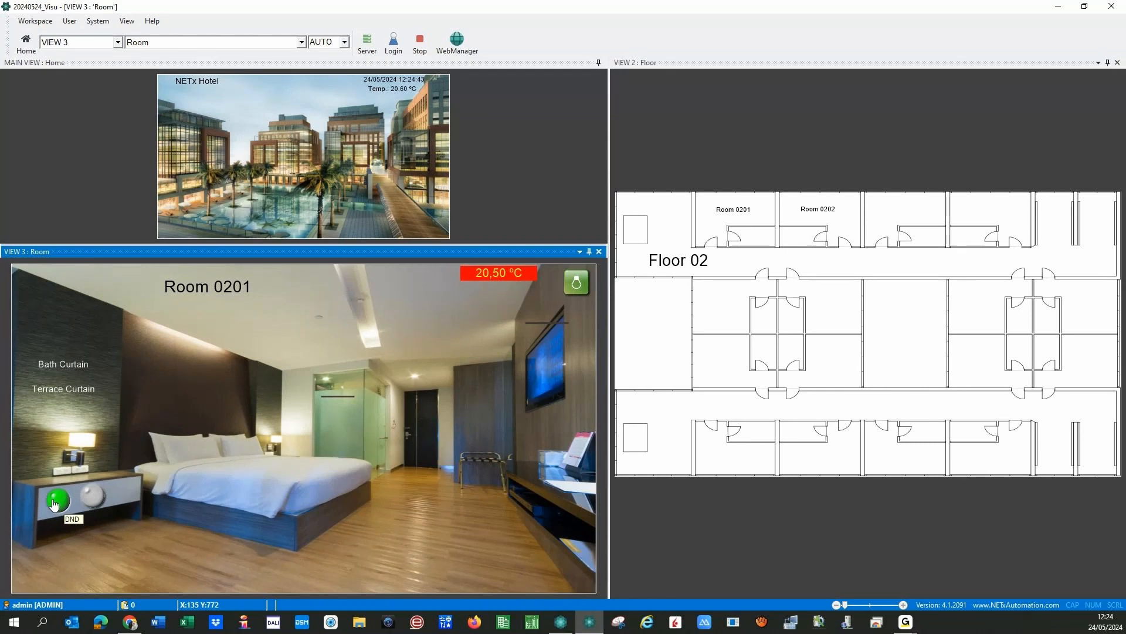
click(92, 500)
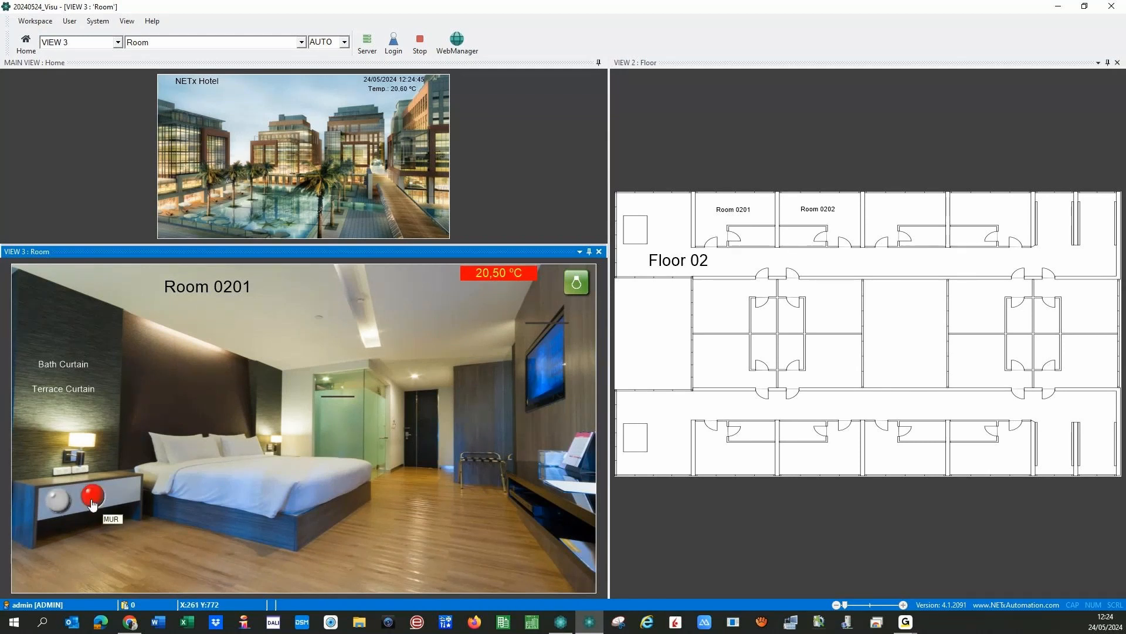
Step: Open Room 0401 through the Floor 04 plan and alternate between its DND and MUR LEDs, ending on DND
click(176, 141)
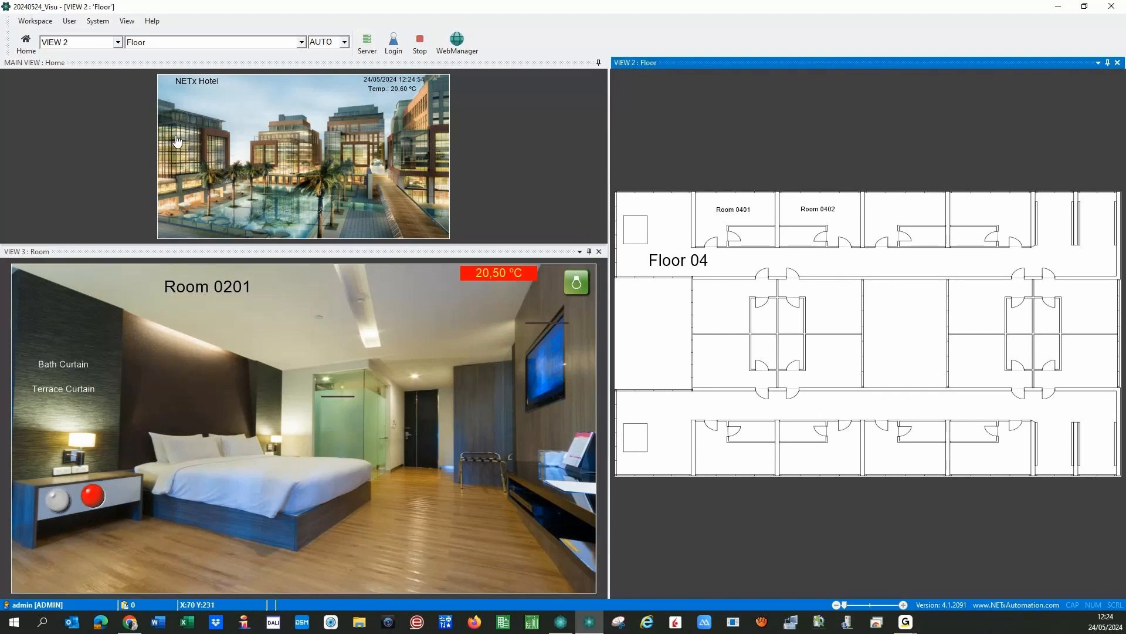
click(716, 230)
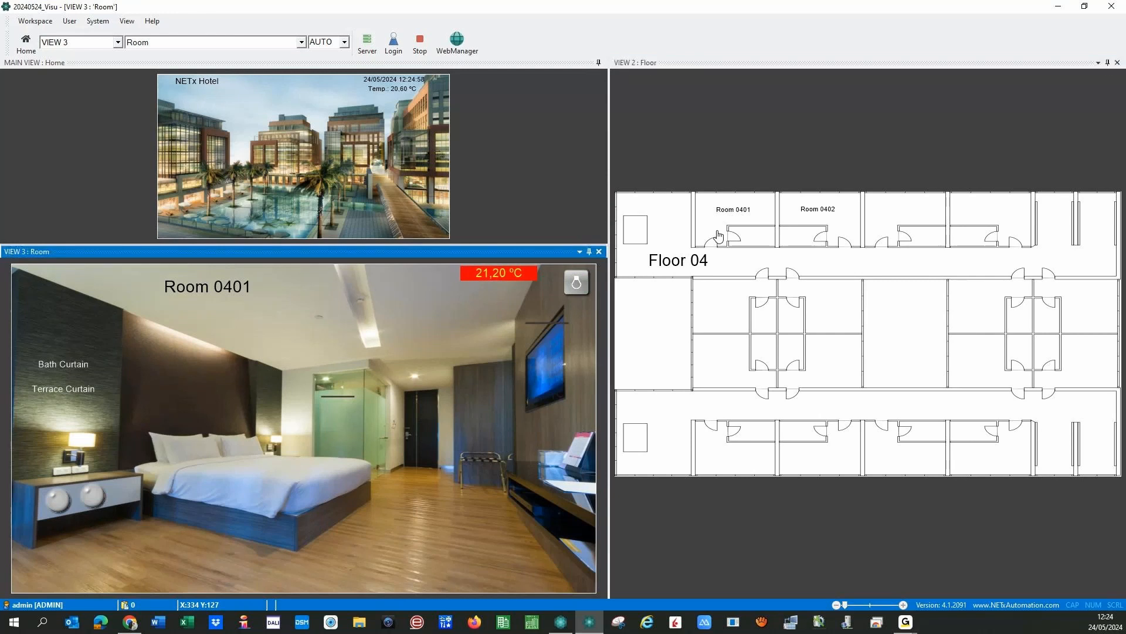
click(58, 500)
click(92, 498)
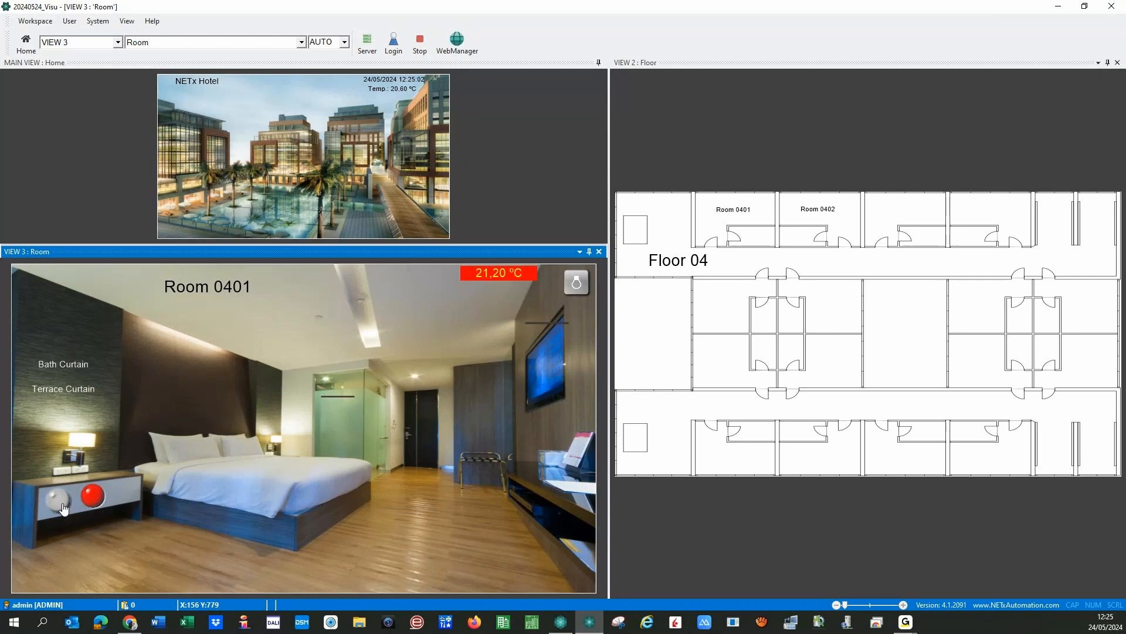
click(63, 504)
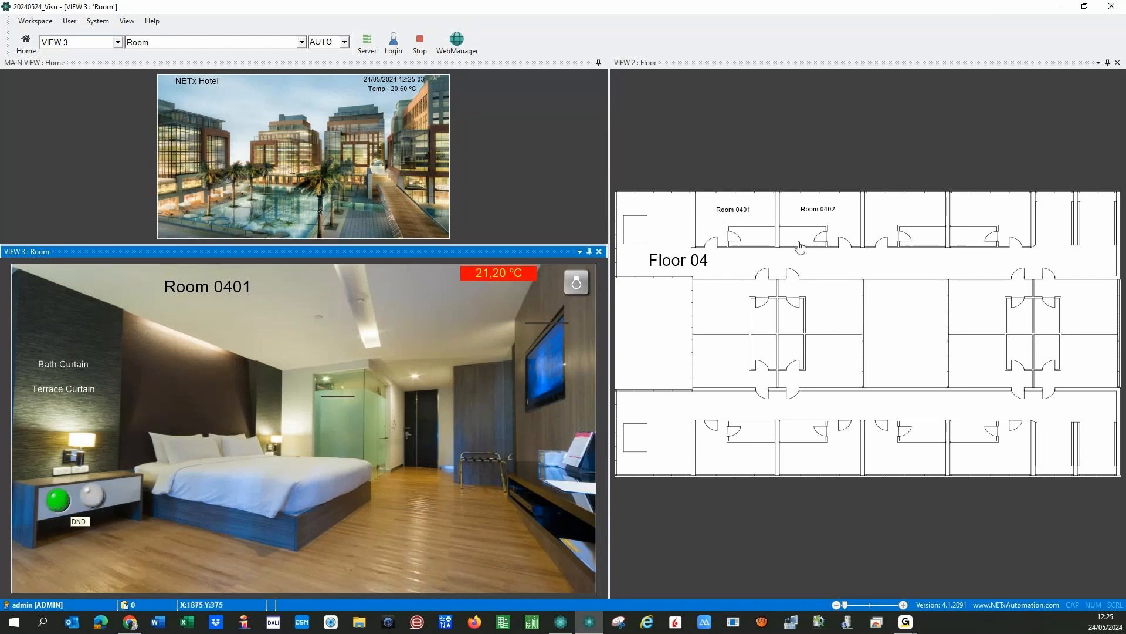
Step: Open Room 0402 from the Floor 04 plan and switch on its MUR LED
click(801, 247)
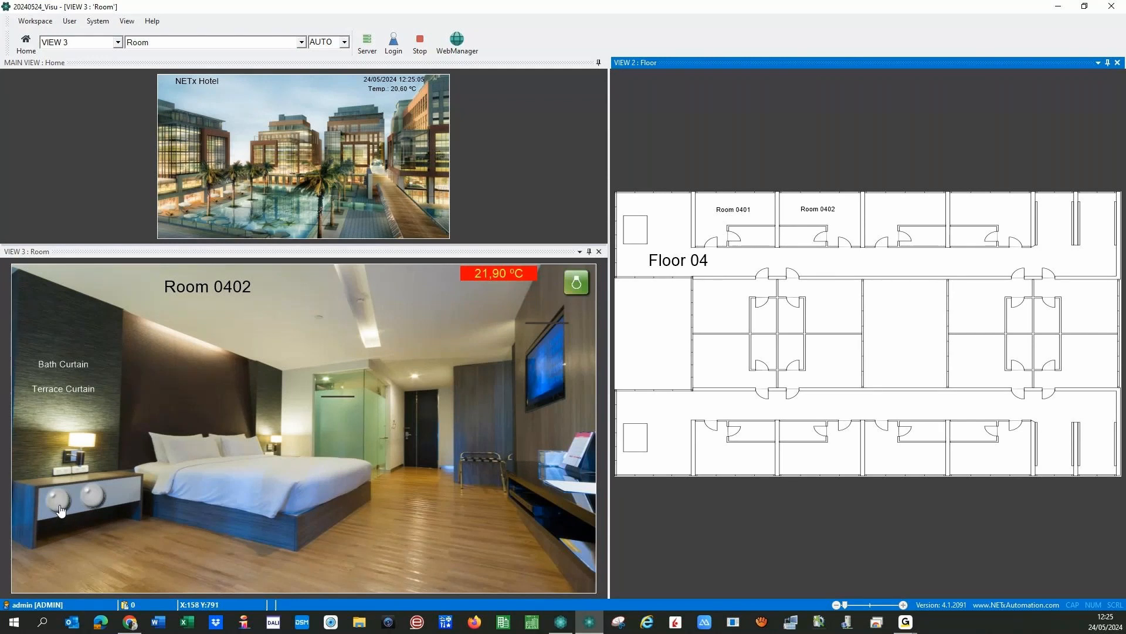
click(86, 506)
click(88, 503)
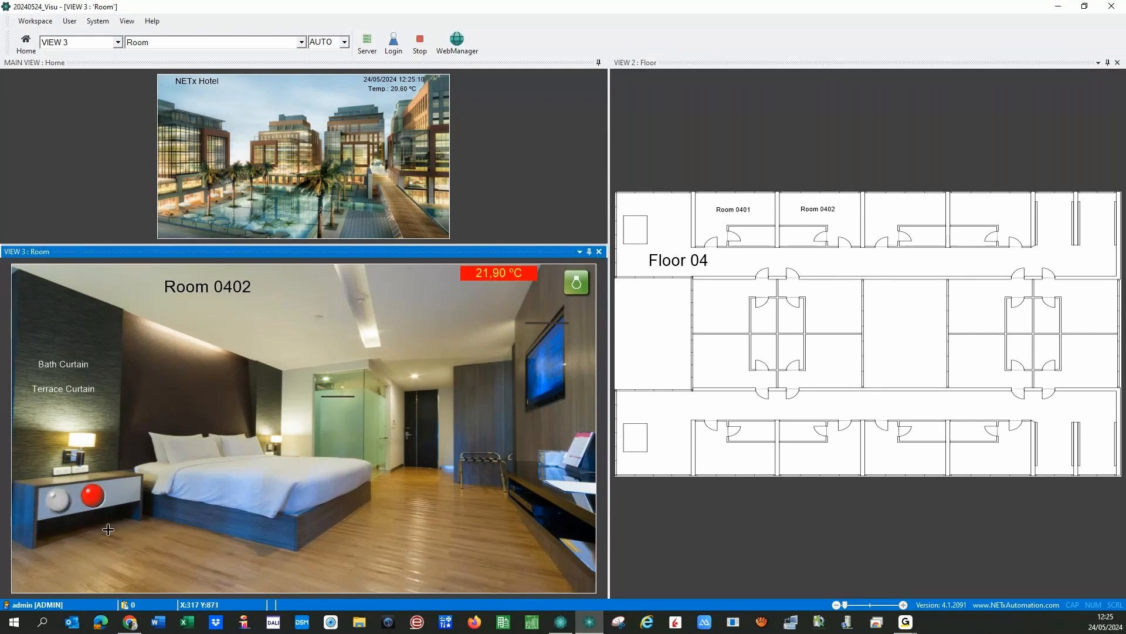